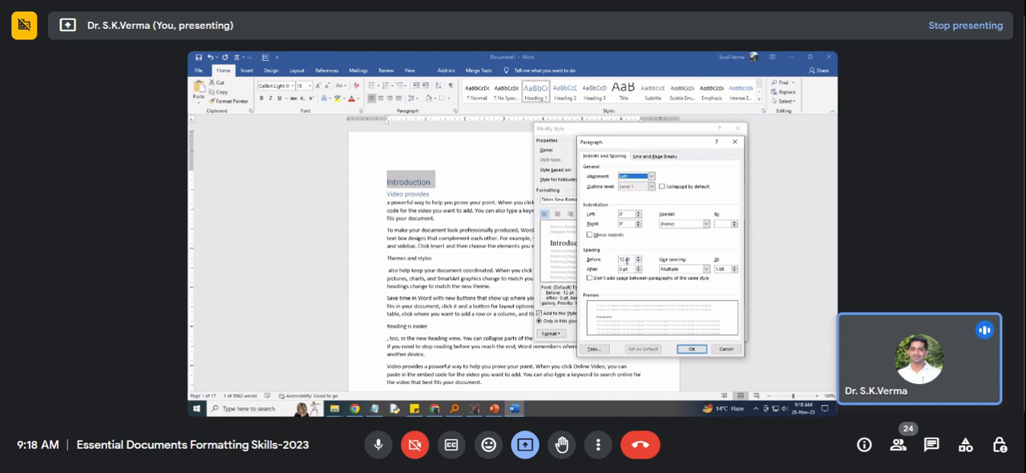
Set the Heading 1 paragraph spacing to 12 pt after with 1.5 line spacing, and keep special indentation at (none).
{"action": "left_click", "coordinate": [638, 269]}
{"action": "left_click", "coordinate": [639, 270]}
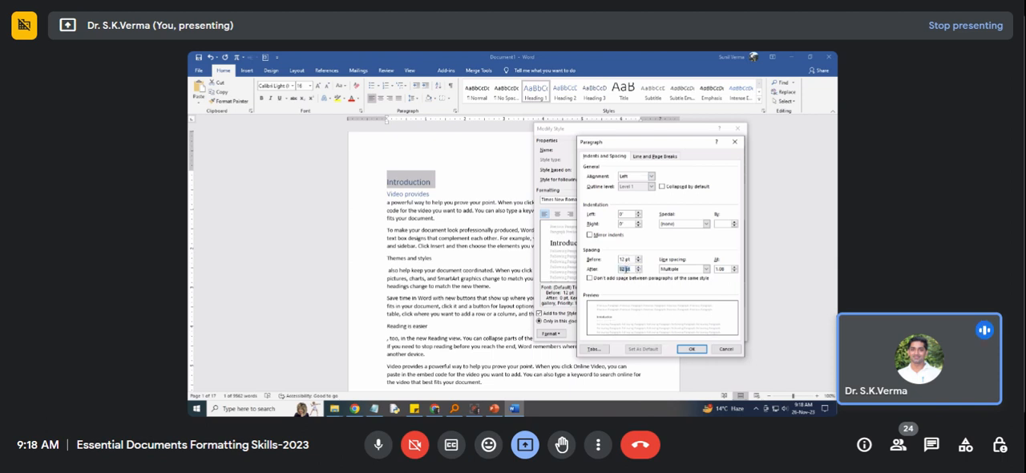
{"action": "left_click", "coordinate": [670, 269]}
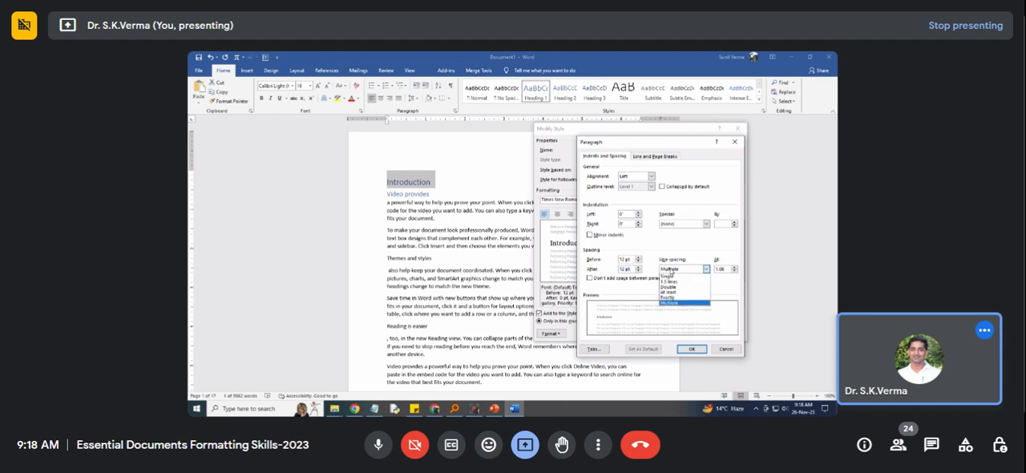
{"action": "left_click", "coordinate": [668, 282]}
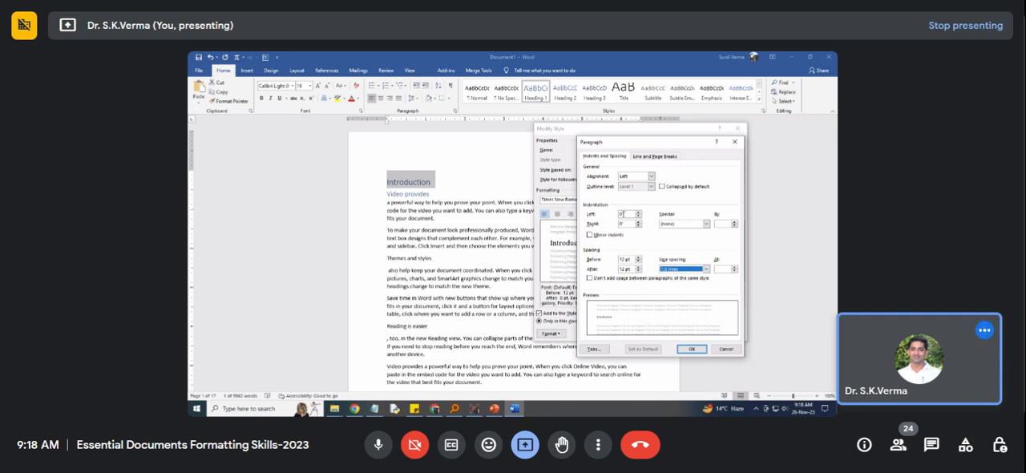
{"action": "left_click", "coordinate": [665, 224]}
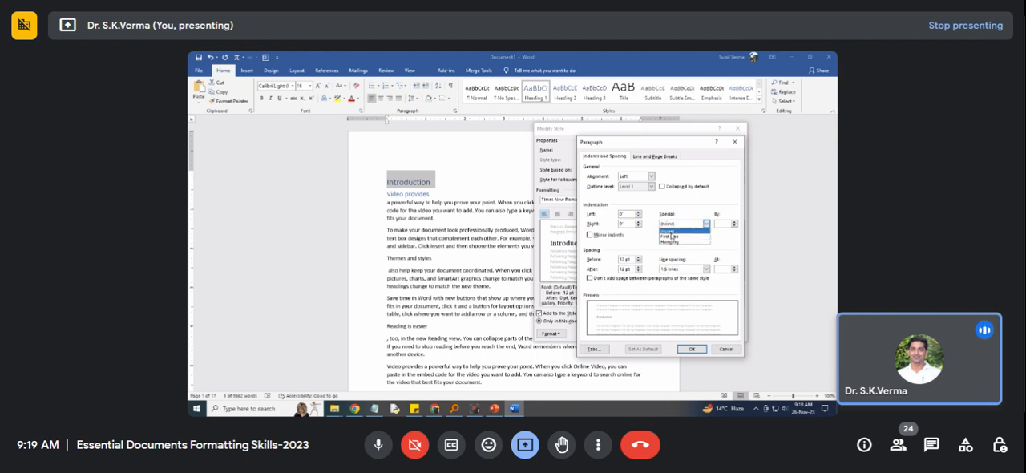
{"action": "left_click", "coordinate": [672, 232]}
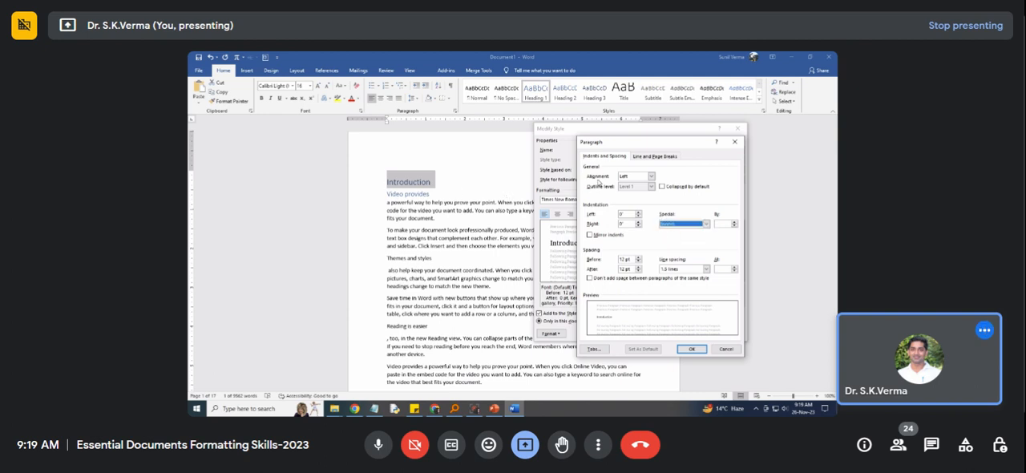
Center the Heading 1 paragraphs and enable "Don't add space between paragraphs of the same style".
{"action": "left_click", "coordinate": [650, 177]}
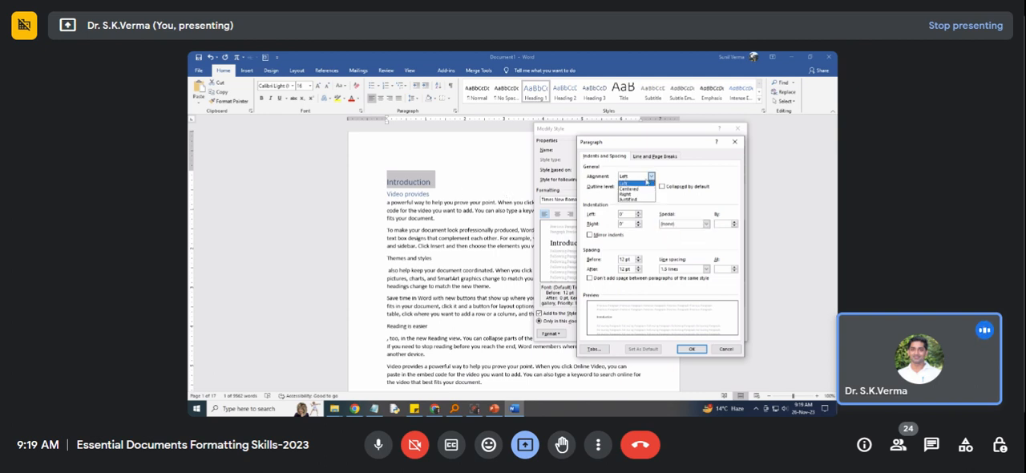
{"action": "left_click", "coordinate": [635, 190]}
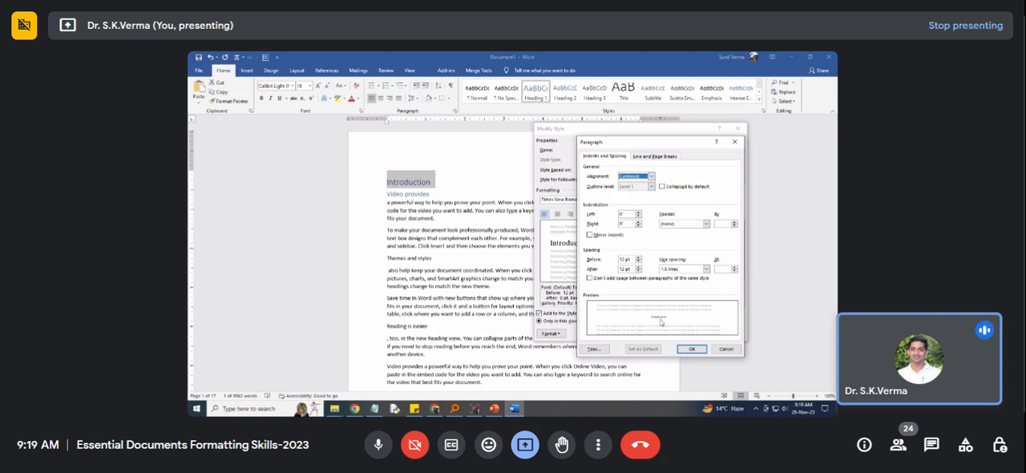
{"action": "left_click", "coordinate": [594, 279]}
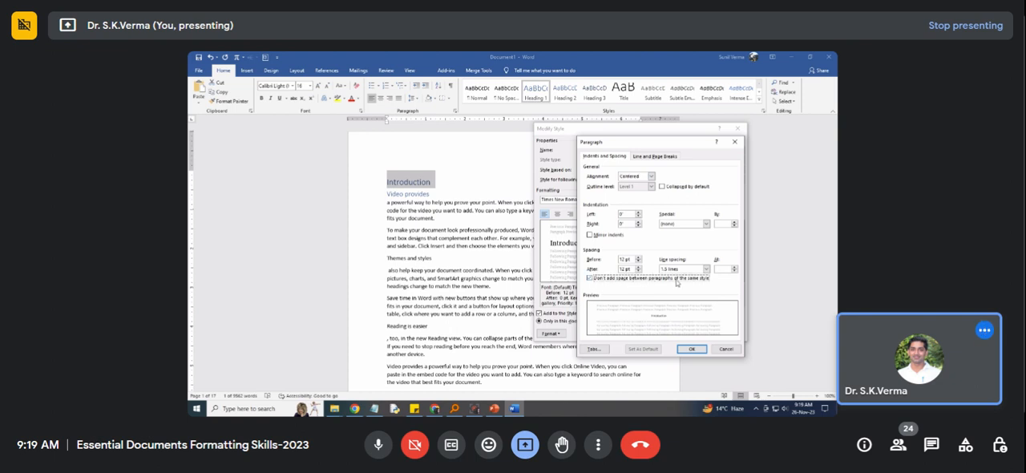
{"action": "left_click", "coordinate": [689, 350]}
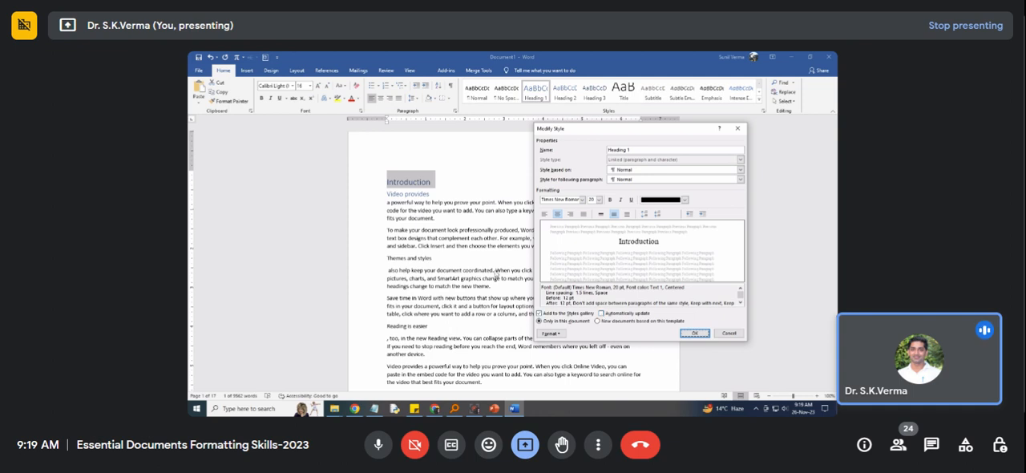
{"action": "left_click", "coordinate": [553, 334]}
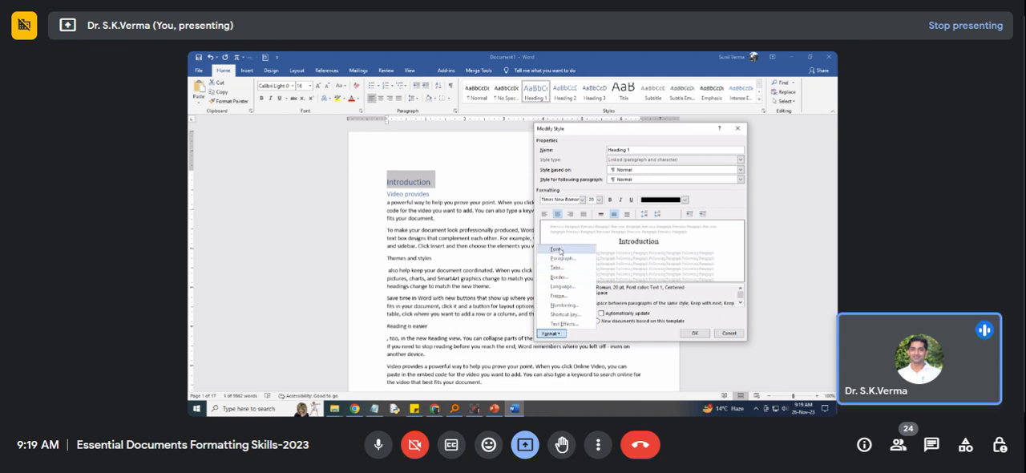
{"action": "left_click", "coordinate": [565, 305]}
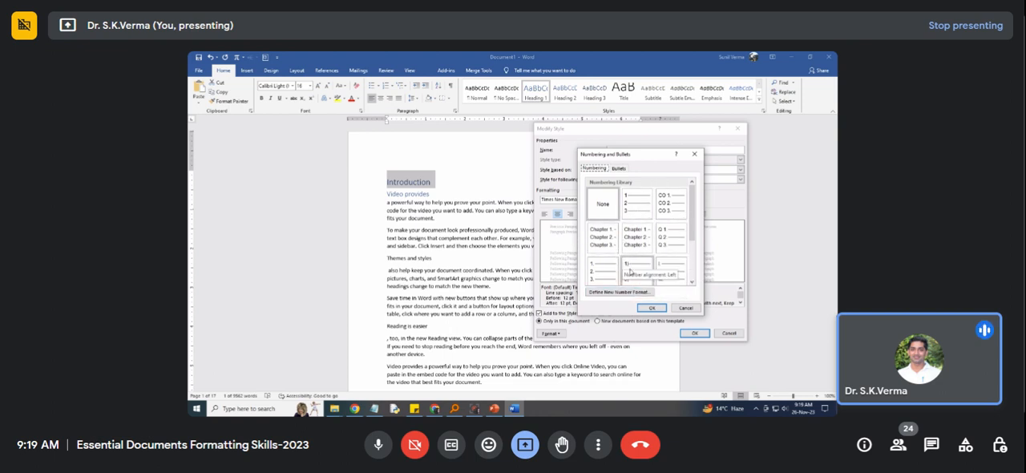
{"action": "left_click", "coordinate": [681, 309]}
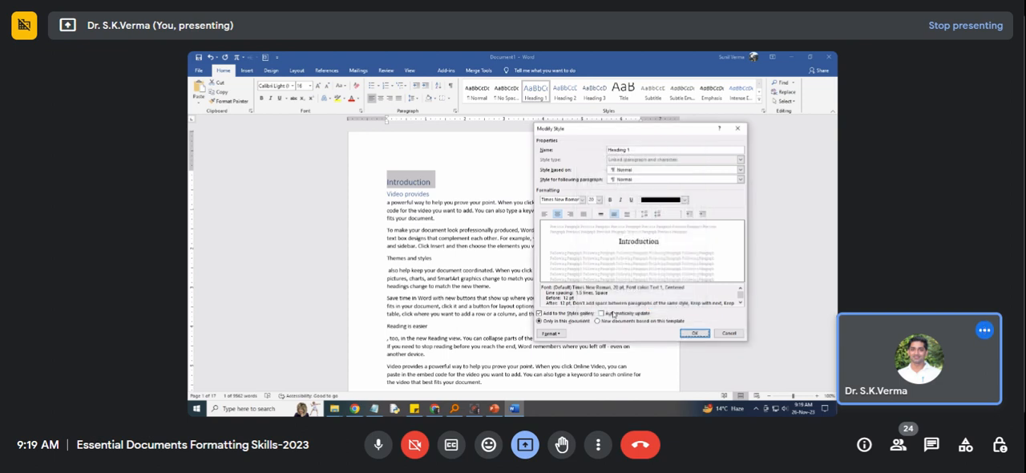
Save the Heading 1 style with automatic updating enabled, and update it to match the selected "Introduction" heading.
{"action": "left_click", "coordinate": [604, 315]}
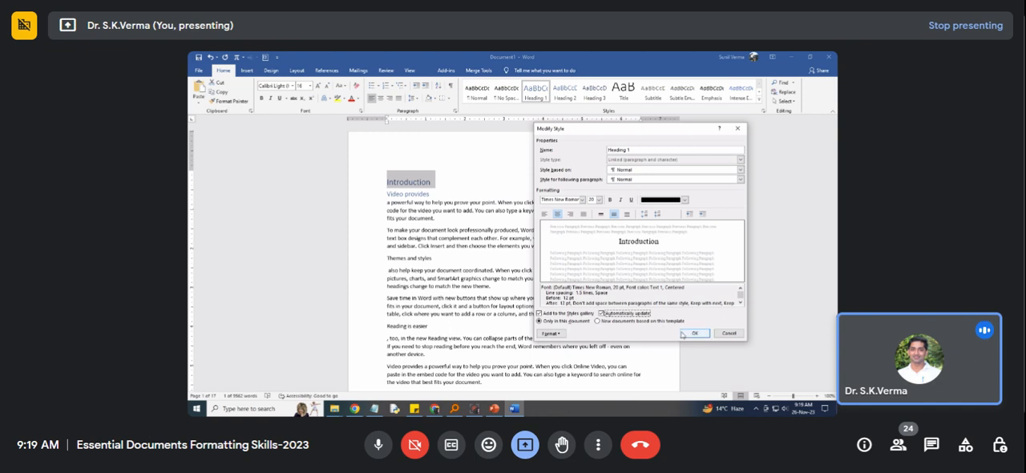
{"action": "left_click", "coordinate": [686, 335]}
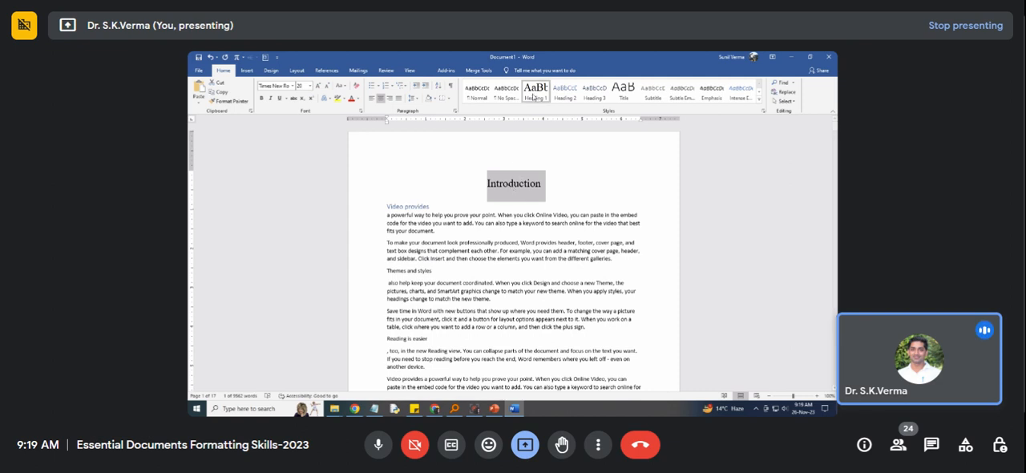
{"action": "right_click", "coordinate": [535, 94]}
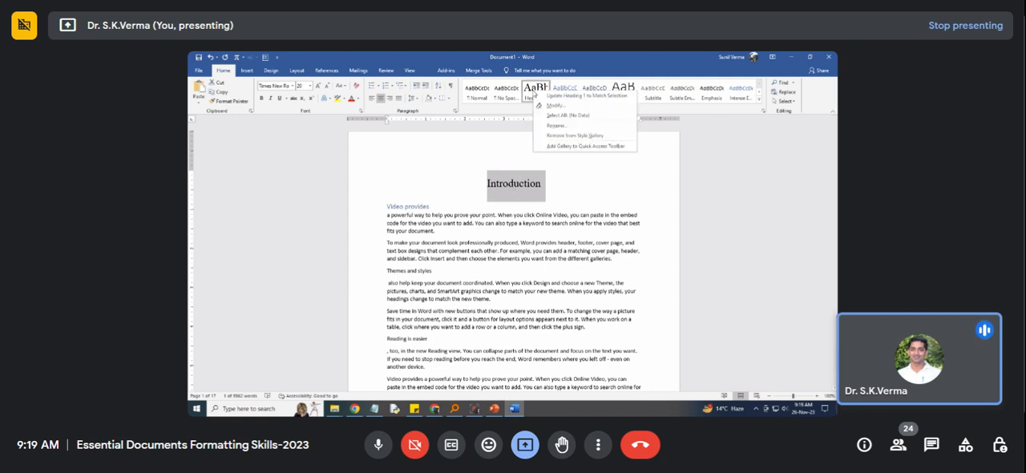
{"action": "left_click", "coordinate": [566, 97]}
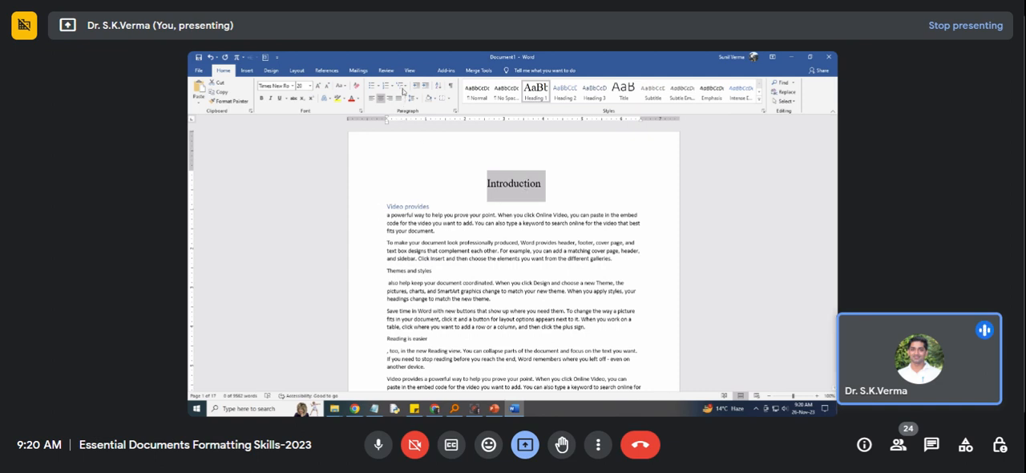
Select the "Video provides" heading and set the Heading 2 style's font to black Times New Roman, 14 pt.
{"action": "scroll", "coordinate": [438, 190], "scroll_direction": "down", "scroll_amount": 1}
{"action": "scroll", "coordinate": [439, 190], "scroll_direction": "up", "scroll_amount": 1}
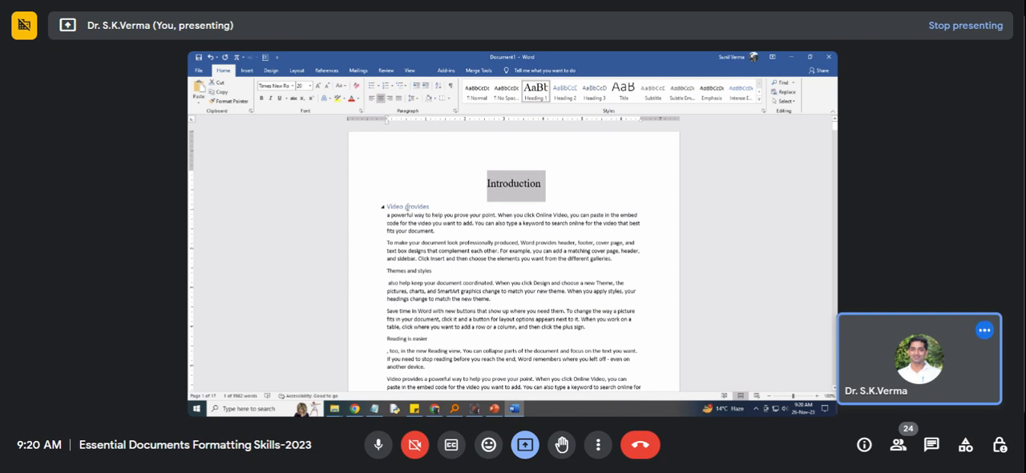
{"action": "left_click", "coordinate": [407, 207]}
{"action": "left_click_drag", "start_coordinate": [433, 209], "coordinate": [387, 206]}
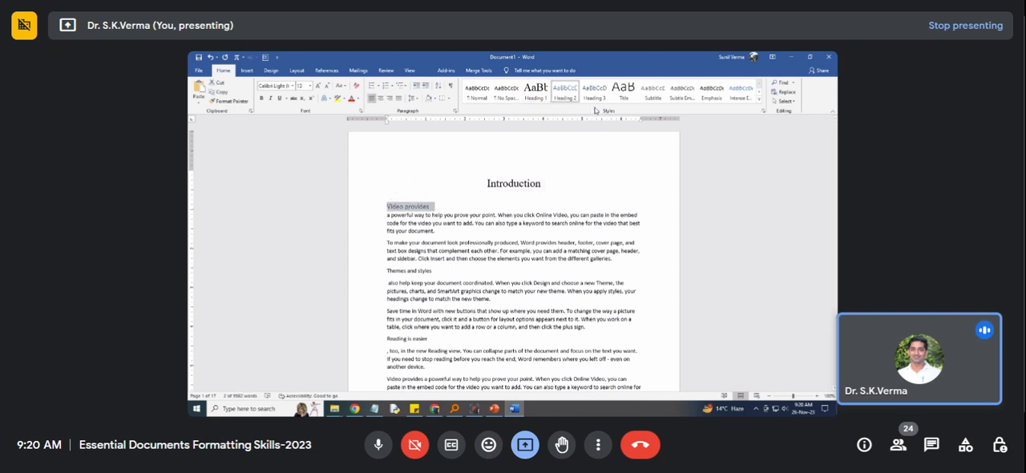
{"action": "right_click", "coordinate": [567, 94]}
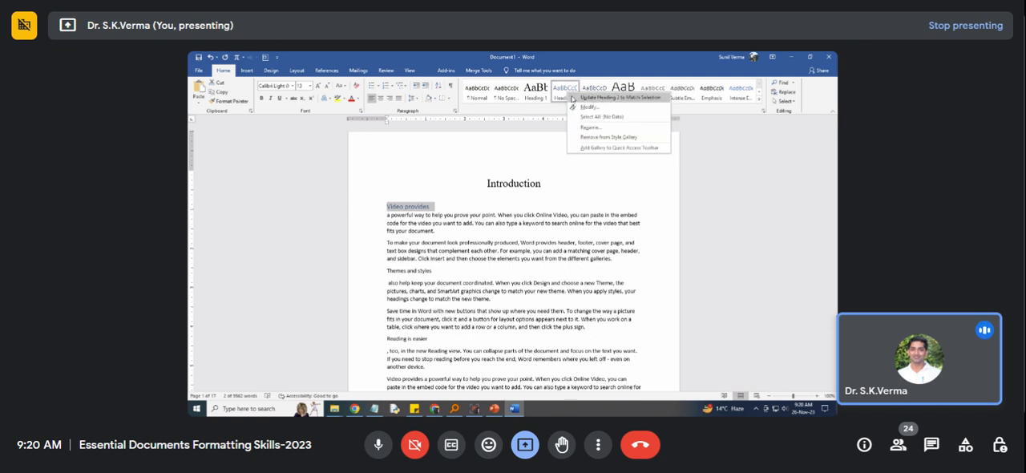
{"action": "left_click", "coordinate": [581, 109]}
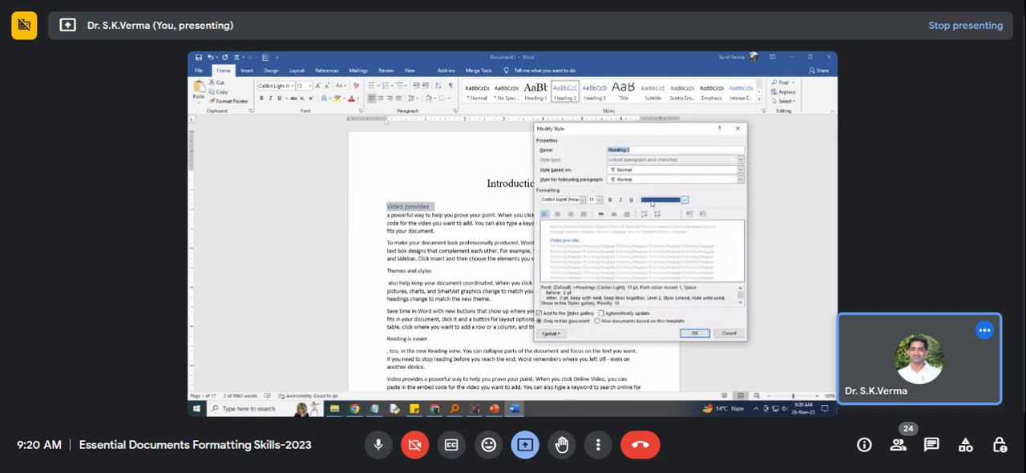
{"action": "left_click", "coordinate": [652, 201]}
{"action": "left_click", "coordinate": [653, 230]}
{"action": "left_click", "coordinate": [562, 200]}
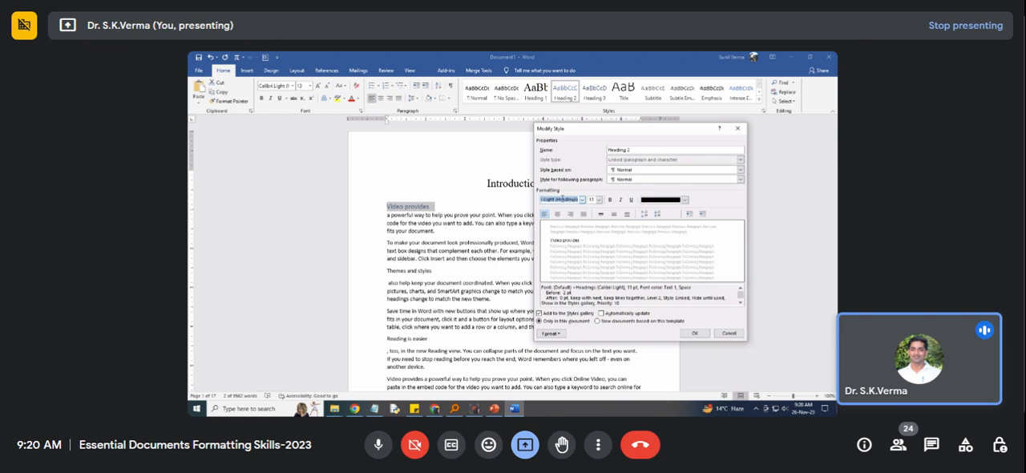
{"action": "type", "text": "Times New Roman"}
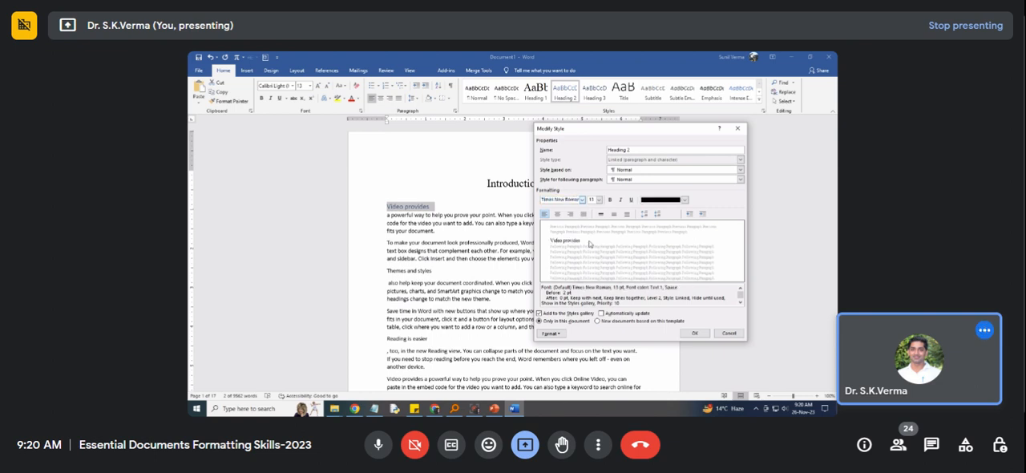
{"action": "left_click", "coordinate": [599, 200]}
{"action": "left_click", "coordinate": [593, 229]}
Set the Heading 2 paragraph spacing to 6 pt before and after with 1.5 line spacing, and save the style.
{"action": "left_click", "coordinate": [559, 335]}
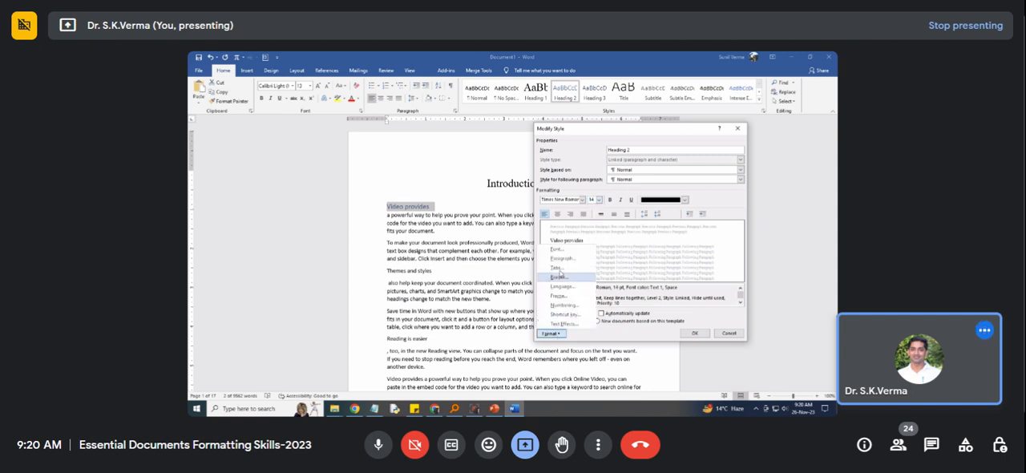
{"action": "left_click", "coordinate": [561, 259]}
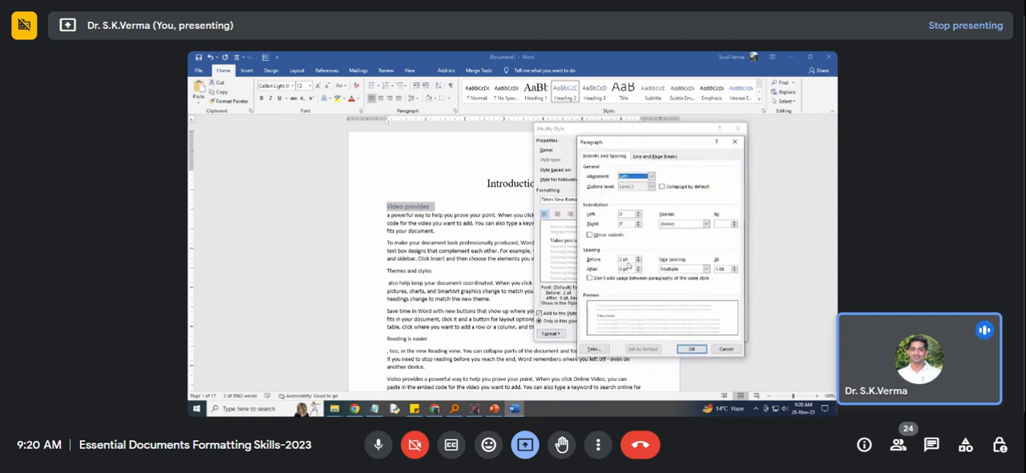
{"action": "left_click", "coordinate": [639, 262]}
{"action": "left_click", "coordinate": [639, 270]}
{"action": "left_click", "coordinate": [682, 269]}
{"action": "left_click", "coordinate": [683, 280]}
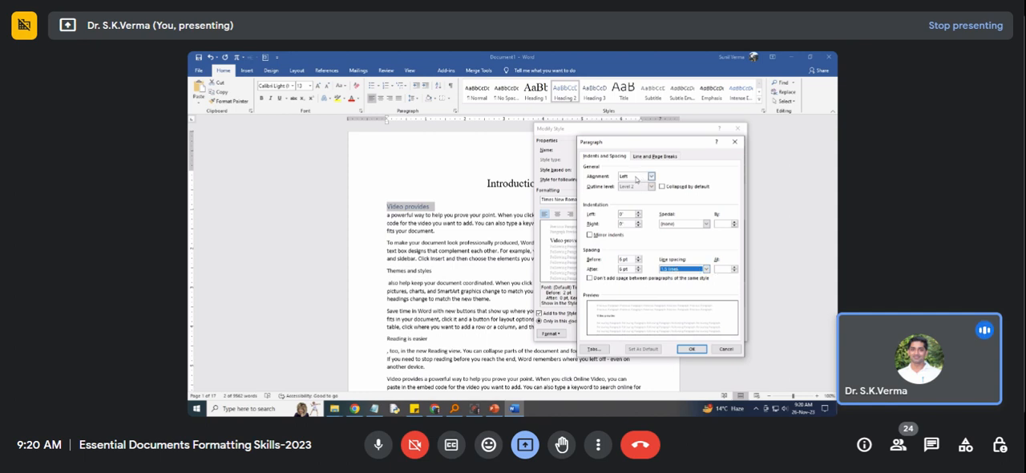
{"action": "left_click", "coordinate": [692, 351]}
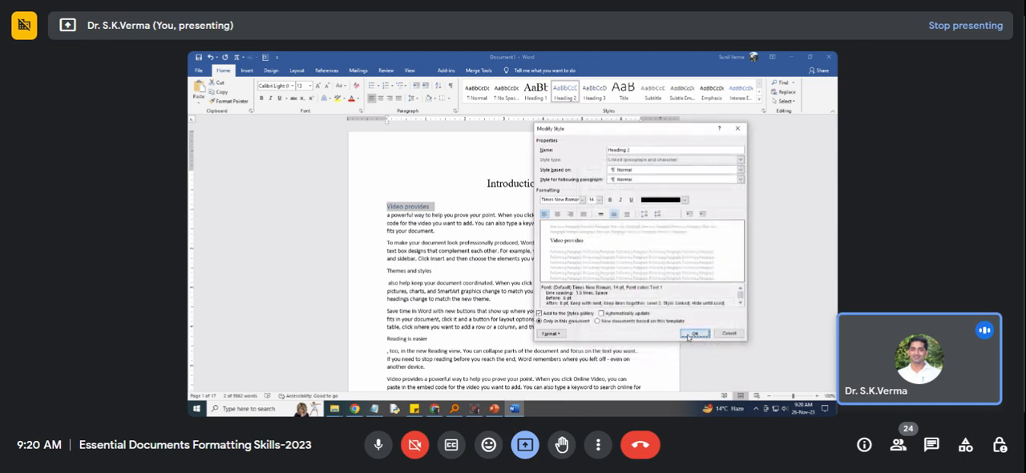
{"action": "left_click", "coordinate": [694, 336]}
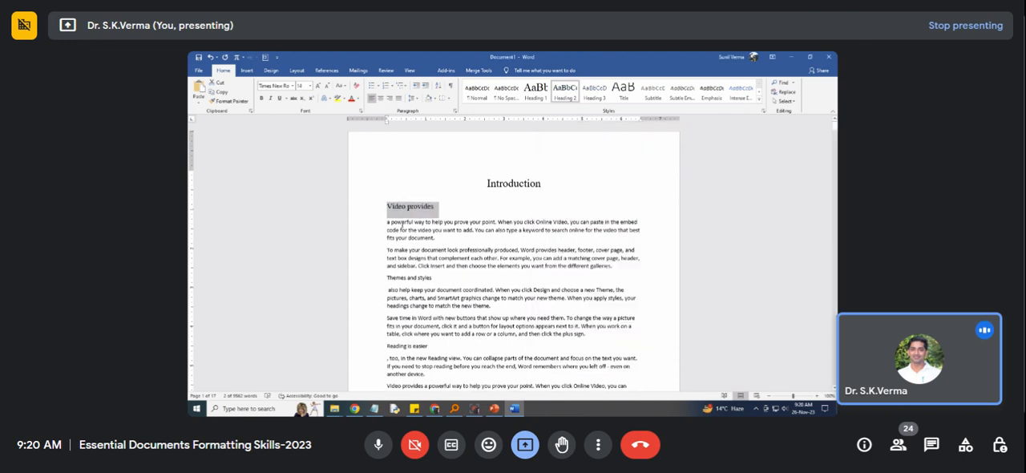
Make the "Video provides" heading bold and update the Heading 2 style to match it.
{"action": "left_click", "coordinate": [261, 98]}
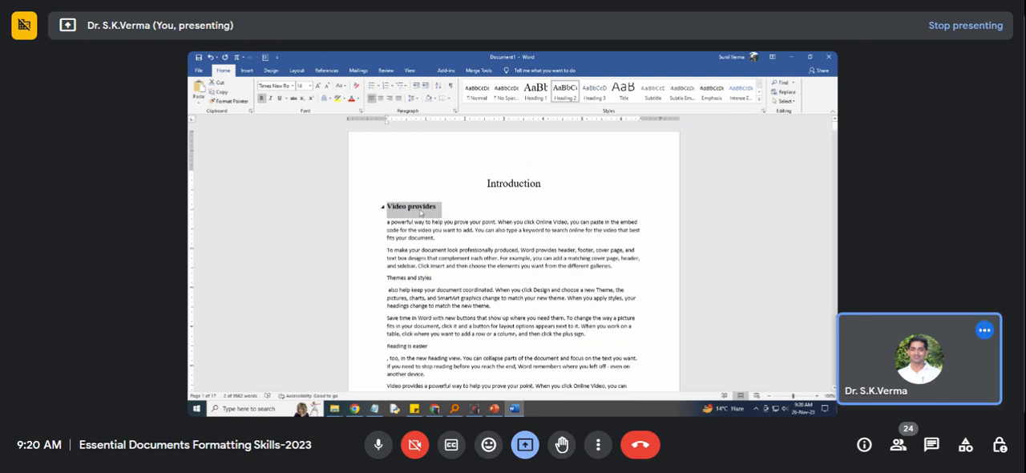
{"action": "right_click", "coordinate": [571, 94]}
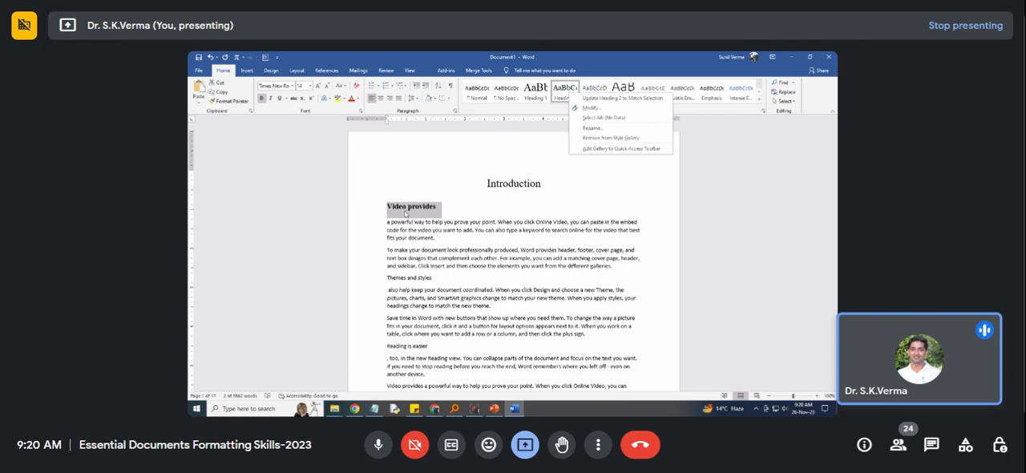
{"action": "left_click", "coordinate": [597, 99]}
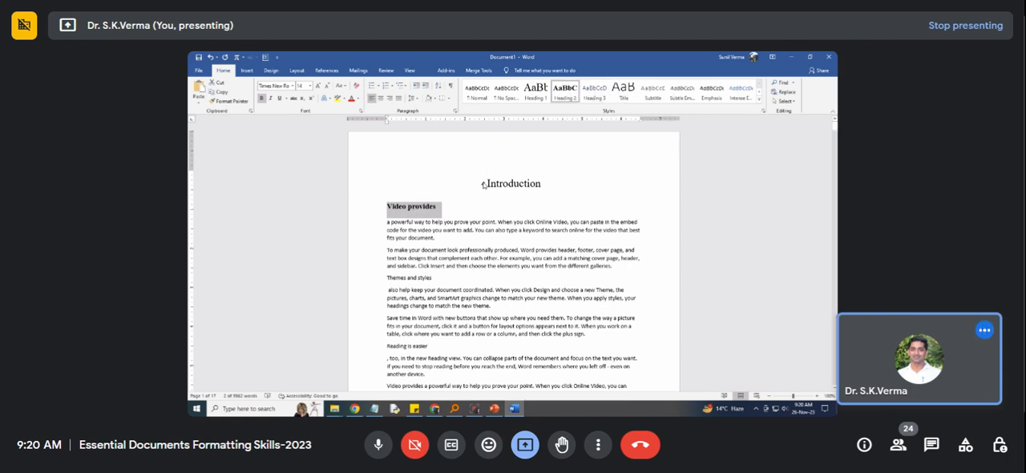
Make the "Introduction" heading bold and update the Heading 1 style to match it.
{"action": "left_click", "coordinate": [489, 184]}
{"action": "left_click_drag", "start_coordinate": [543, 185], "coordinate": [488, 182]}
{"action": "left_click", "coordinate": [262, 98]}
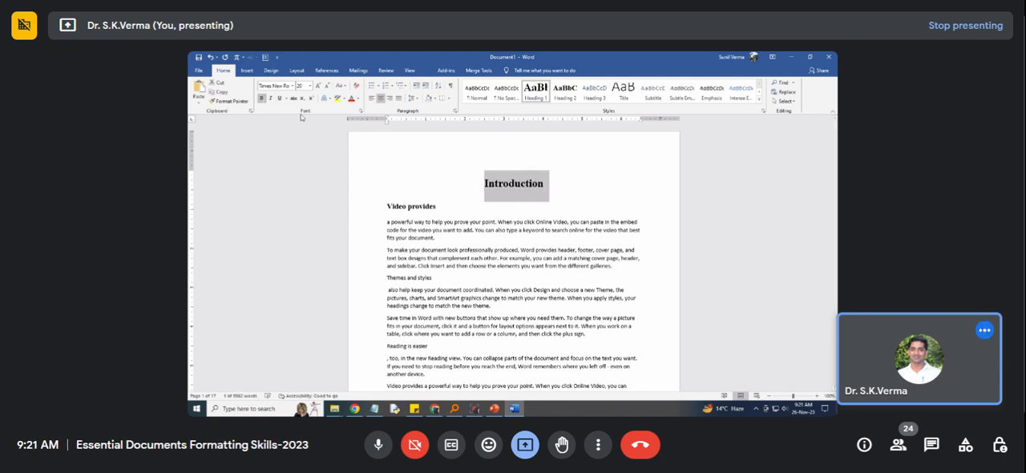
{"action": "right_click", "coordinate": [530, 98]}
{"action": "left_click", "coordinate": [552, 96]}
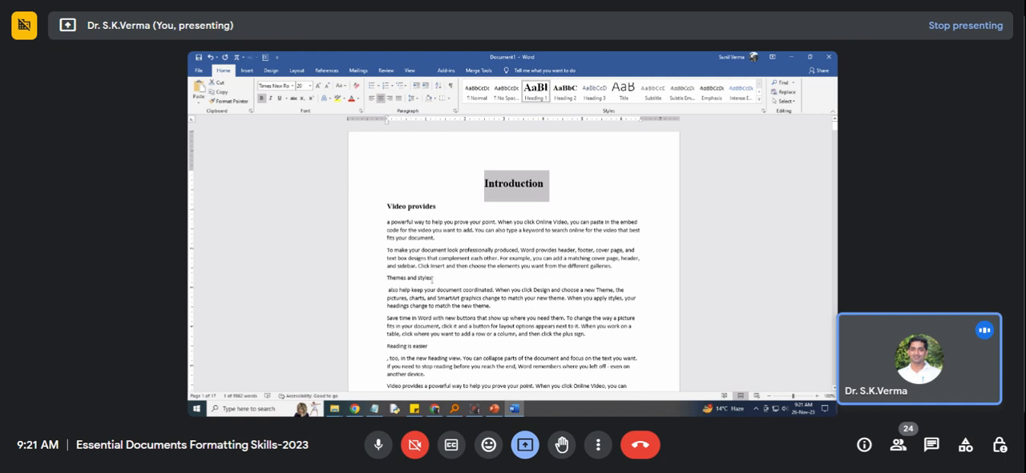
Apply the Heading 2 style to the "Themes and styles" and "Reading is easier" lines.
{"action": "left_click_drag", "start_coordinate": [433, 280], "coordinate": [387, 278]}
{"action": "left_click", "coordinate": [566, 94]}
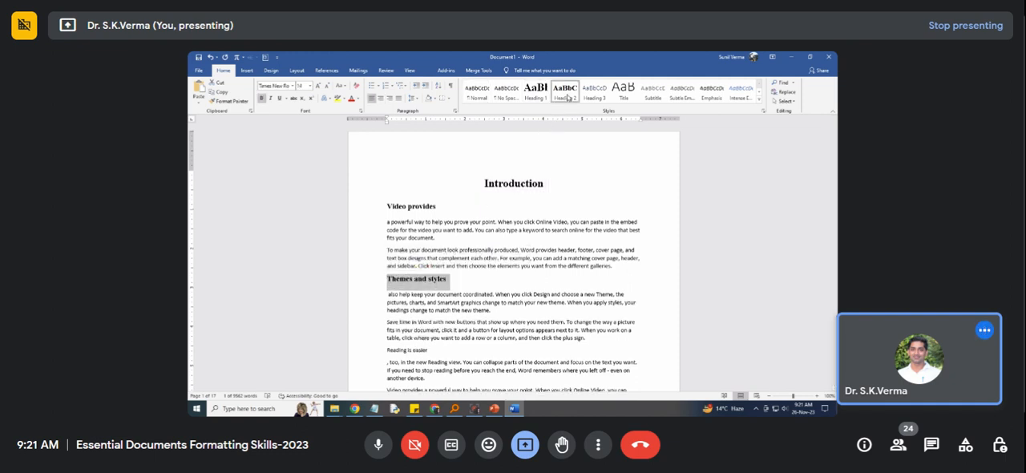
{"action": "scroll", "coordinate": [486, 294], "scroll_direction": "down", "scroll_amount": 2}
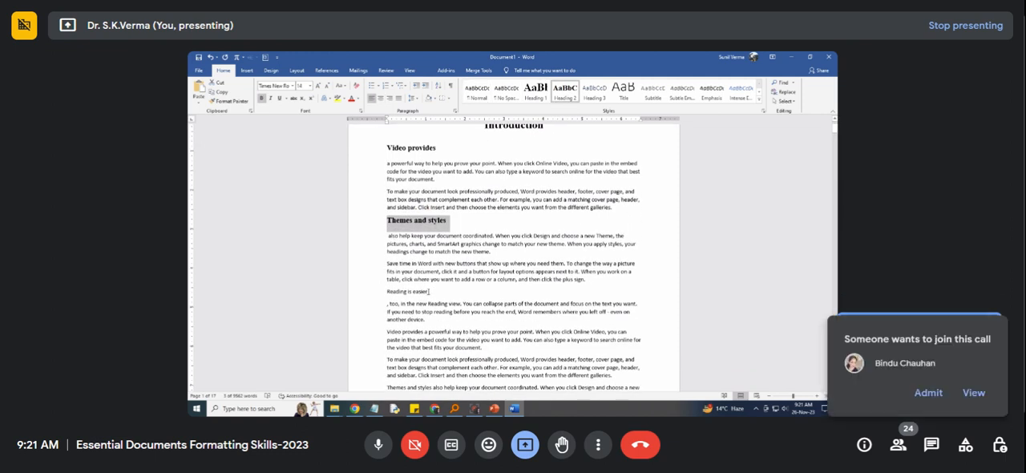
{"action": "left_click_drag", "start_coordinate": [430, 292], "coordinate": [387, 292]}
{"action": "left_click", "coordinate": [567, 95]}
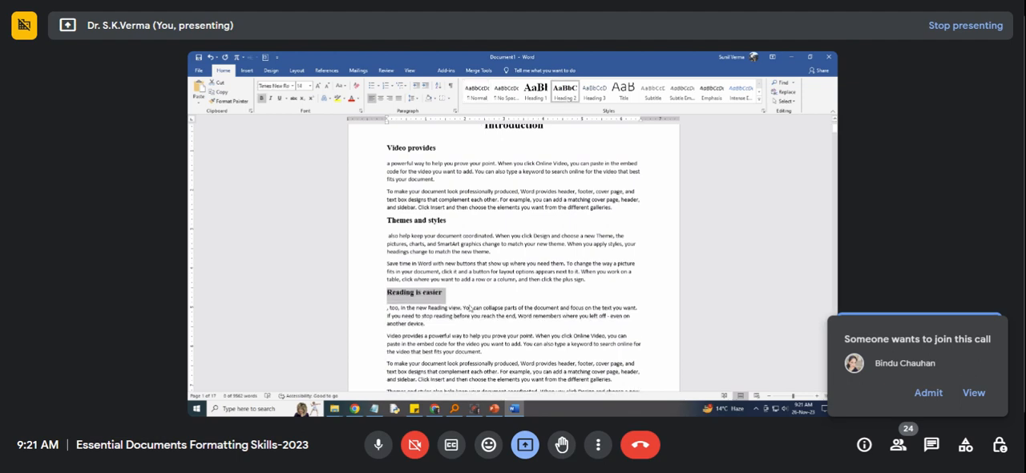
Split "To make your" onto its own line below the "Reading is easier" section and select that line.
{"action": "scroll", "coordinate": [419, 286], "scroll_direction": "down", "scroll_amount": 3}
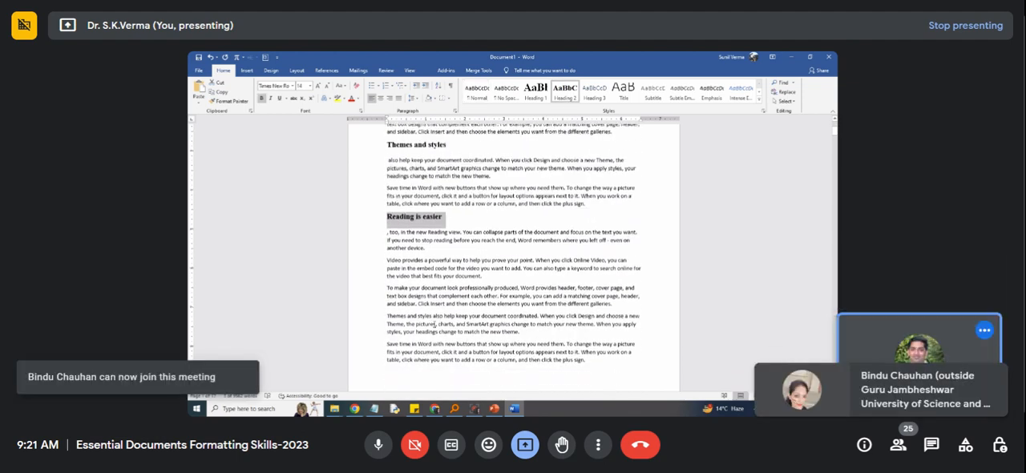
{"action": "left_click", "coordinate": [419, 285]}
{"action": "key", "text": "Return"}
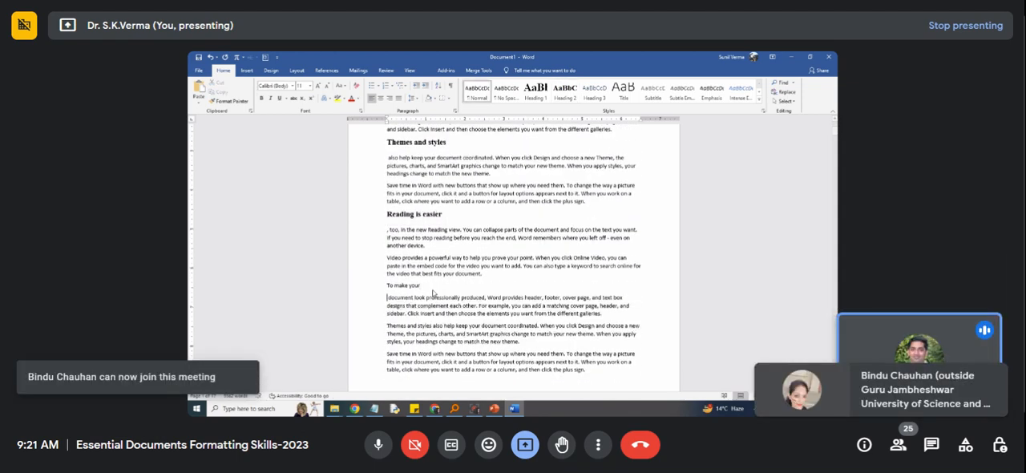
{"action": "triple_click", "coordinate": [423, 285]}
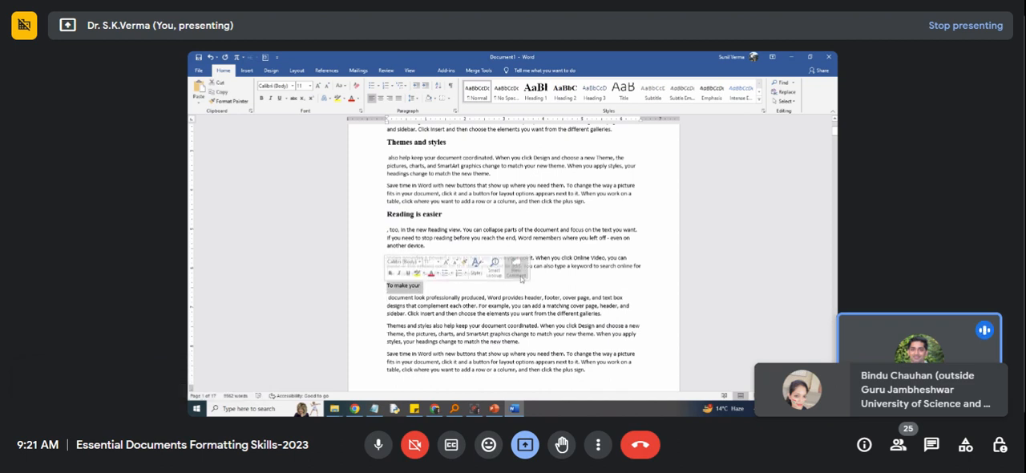
Modify the Heading 3 style to use black text in Times New Roman at 14 pt.
{"action": "right_click", "coordinate": [597, 93]}
{"action": "left_click", "coordinate": [618, 106]}
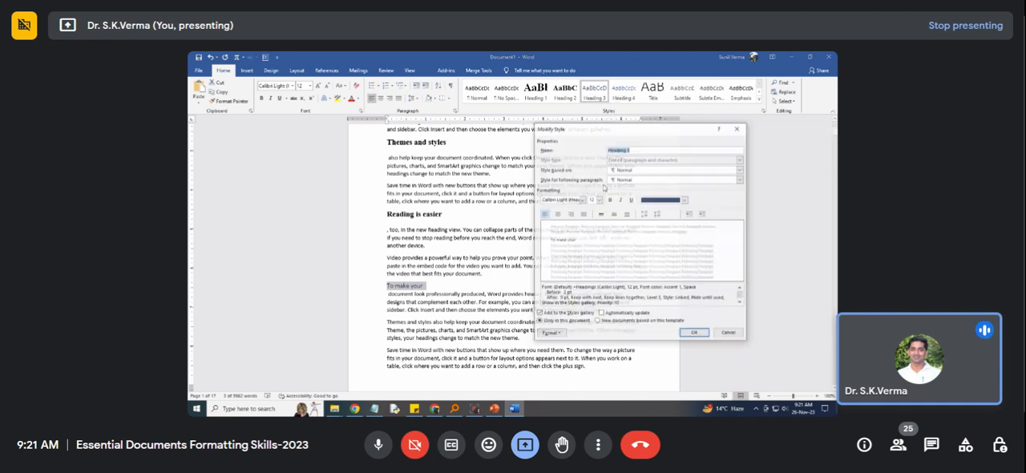
{"action": "left_click", "coordinate": [647, 202]}
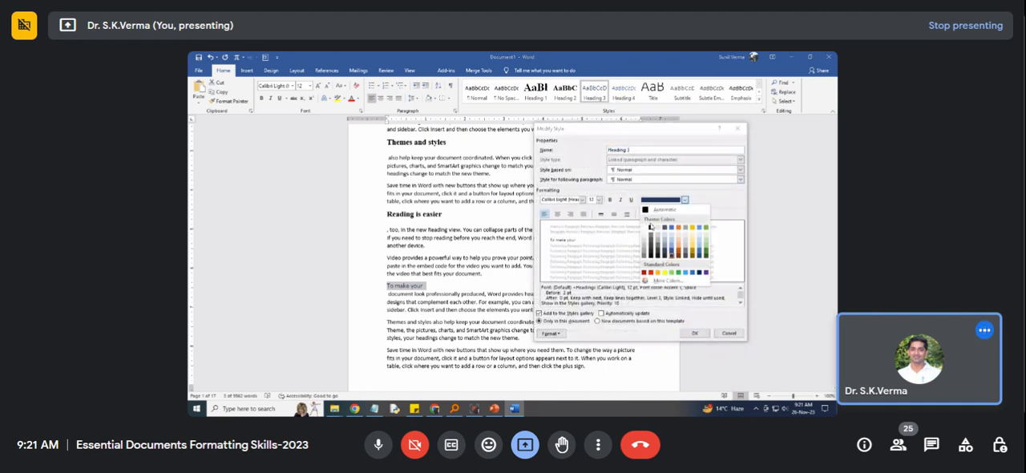
{"action": "left_click", "coordinate": [651, 227]}
{"action": "left_click", "coordinate": [599, 200]}
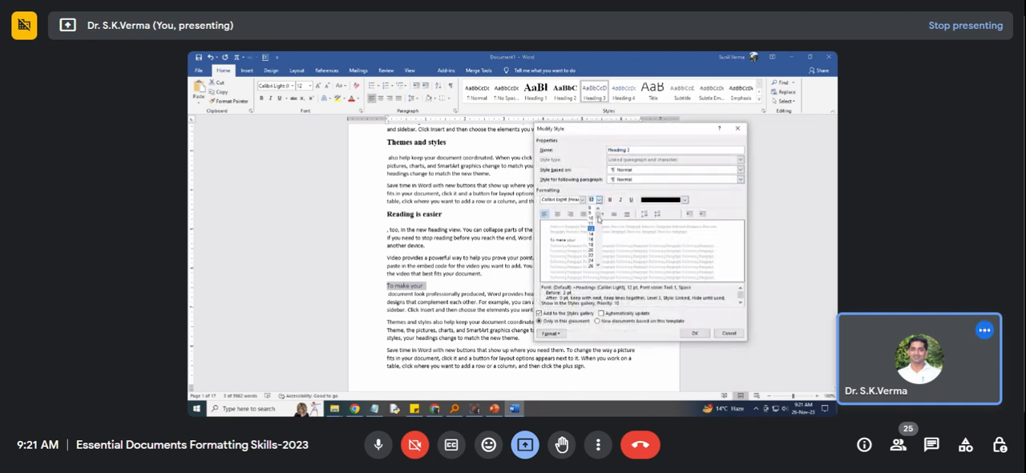
{"action": "left_click", "coordinate": [591, 230]}
{"action": "left_click", "coordinate": [574, 199]}
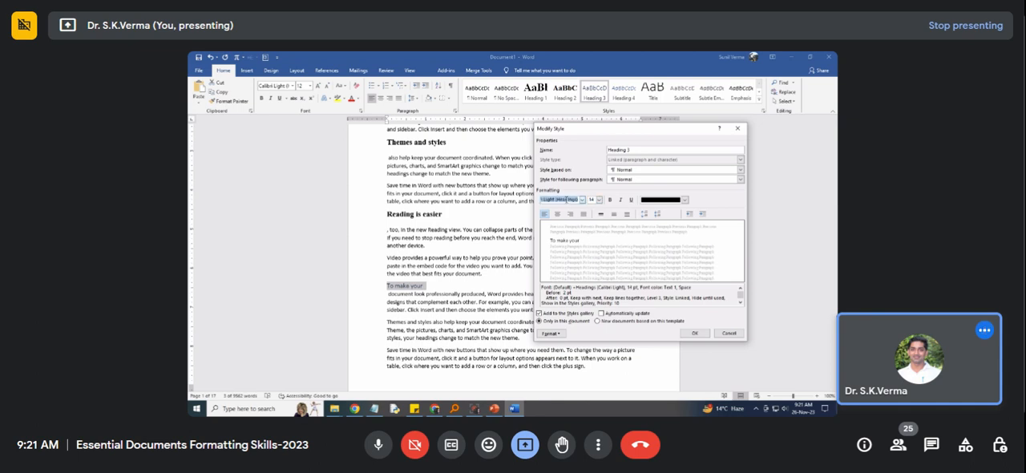
{"action": "type", "text": "Times New Roman"}
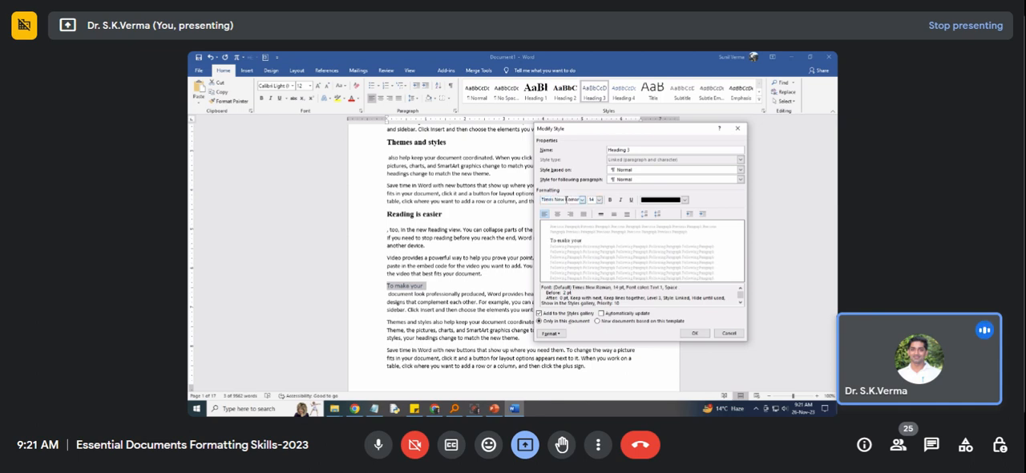
Set the Heading 3 paragraph spacing to 6 pt before and after with 1.5 line spacing, and save the style.
{"action": "left_click", "coordinate": [553, 333]}
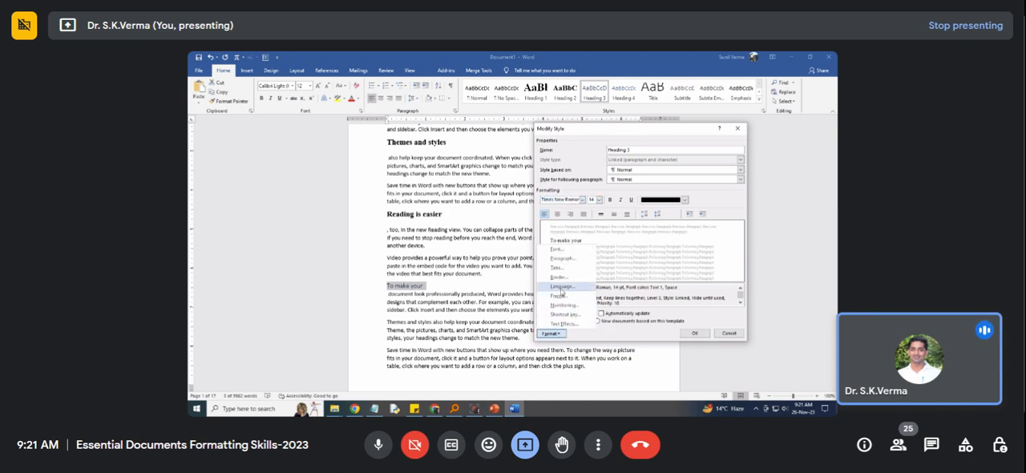
{"action": "left_click", "coordinate": [565, 260]}
{"action": "left_click", "coordinate": [638, 257]}
{"action": "left_click", "coordinate": [639, 267]}
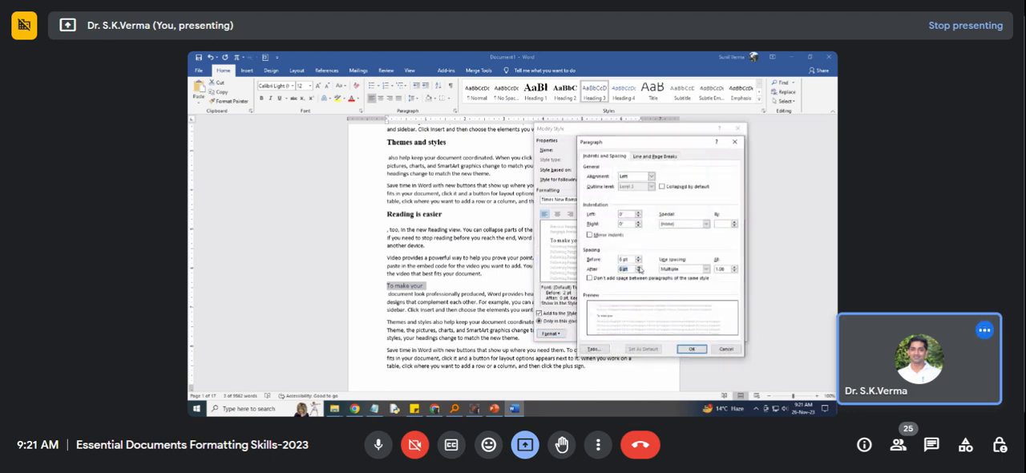
{"action": "left_click", "coordinate": [707, 268]}
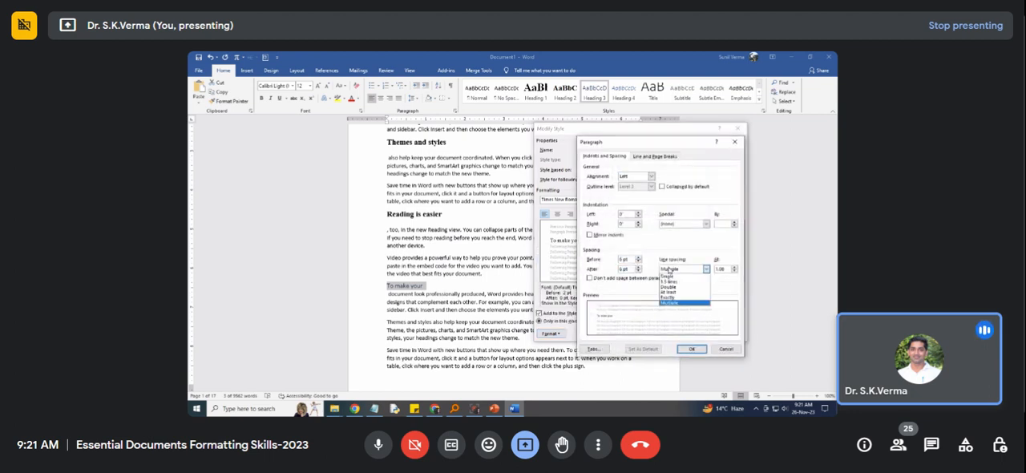
{"action": "left_click", "coordinate": [671, 282]}
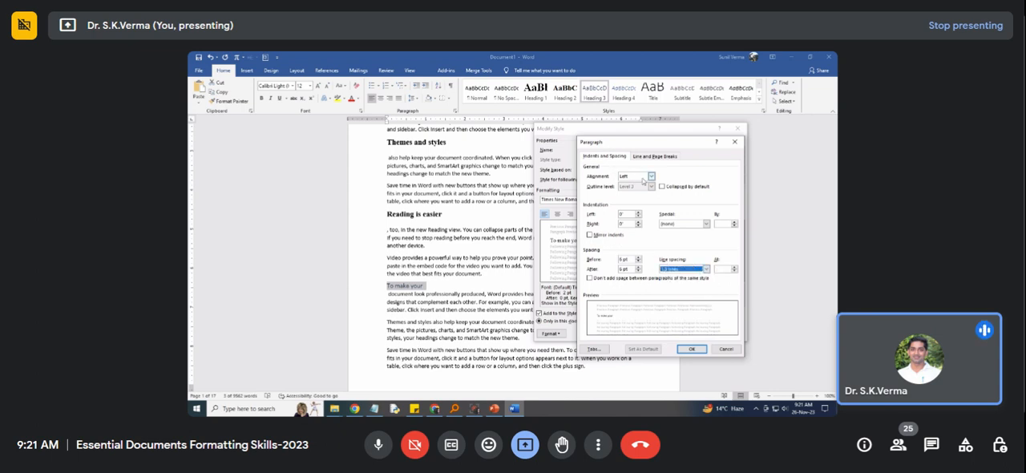
{"action": "left_click", "coordinate": [691, 349]}
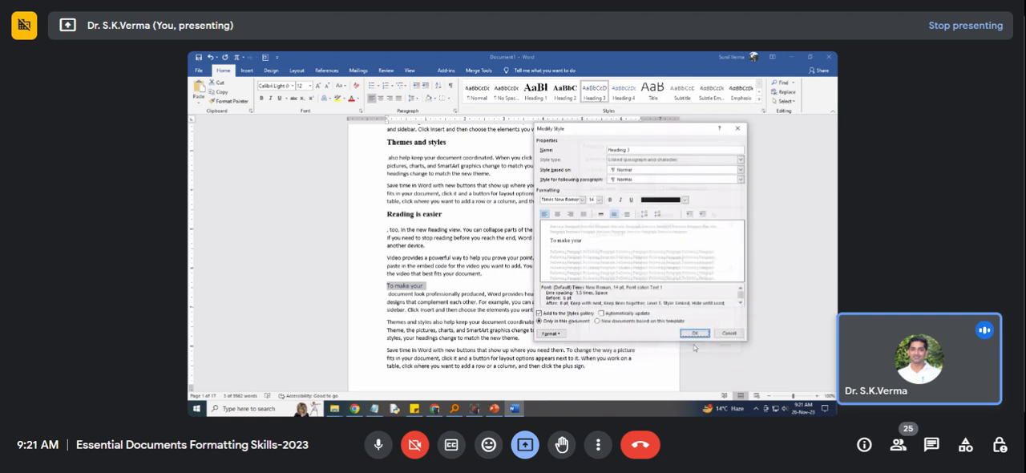
{"action": "left_click", "coordinate": [700, 334]}
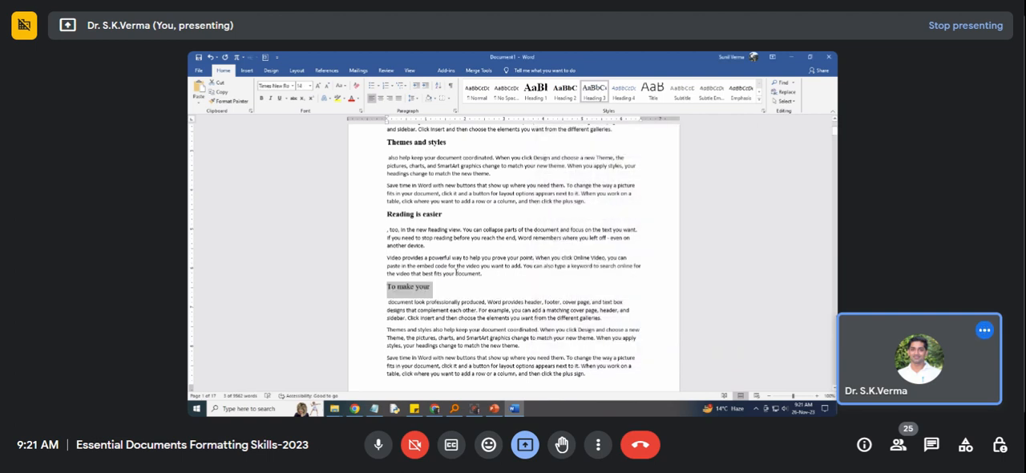
Update the Heading 3 style to match a bold "To make your" heading, and save the document as Introduction.docx.
{"action": "left_click", "coordinate": [261, 98]}
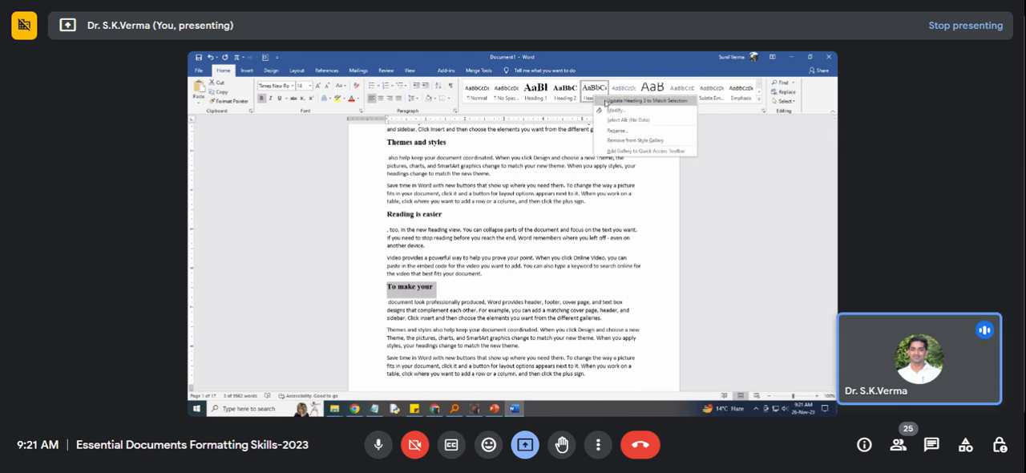
{"action": "key", "text": "F12"}
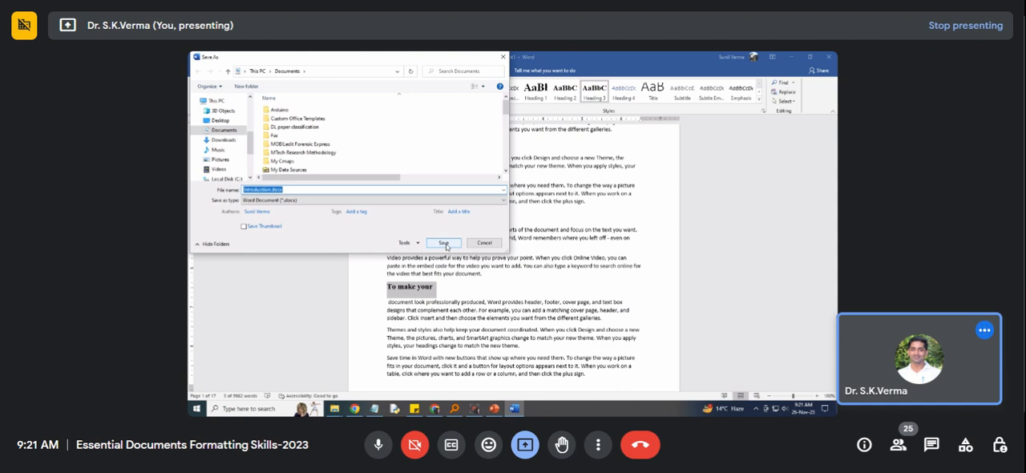
{"action": "left_click", "coordinate": [445, 243]}
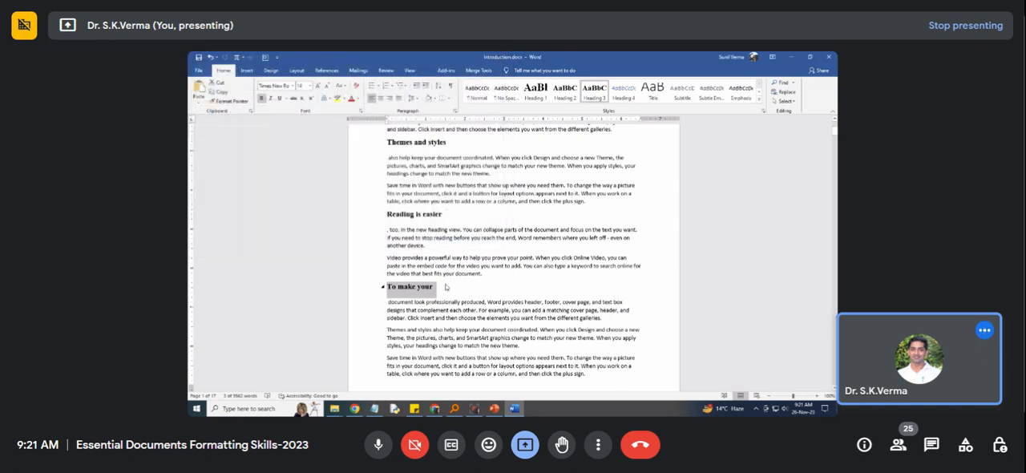
{"action": "left_click", "coordinate": [439, 290]}
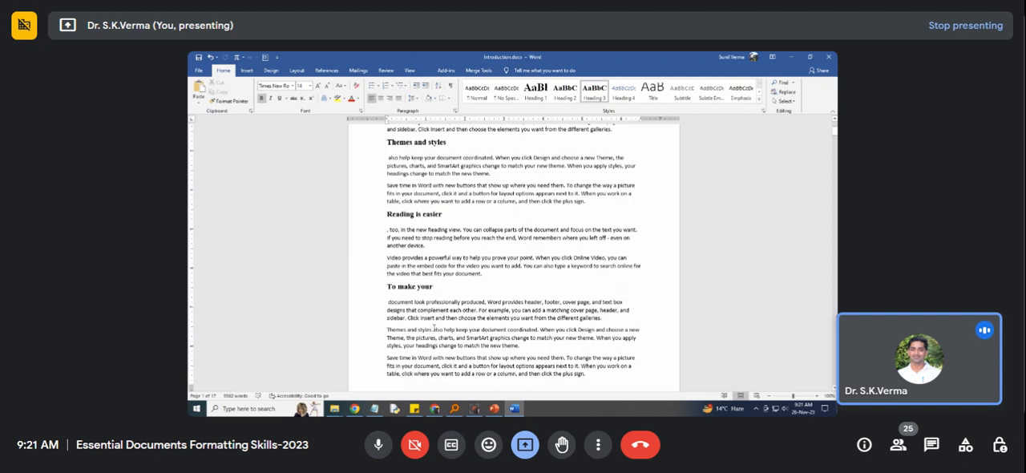
Split "Save time in Word" and "Video provides a" onto their own lines and apply the Heading 3 style to both.
{"action": "left_click", "coordinate": [431, 356]}
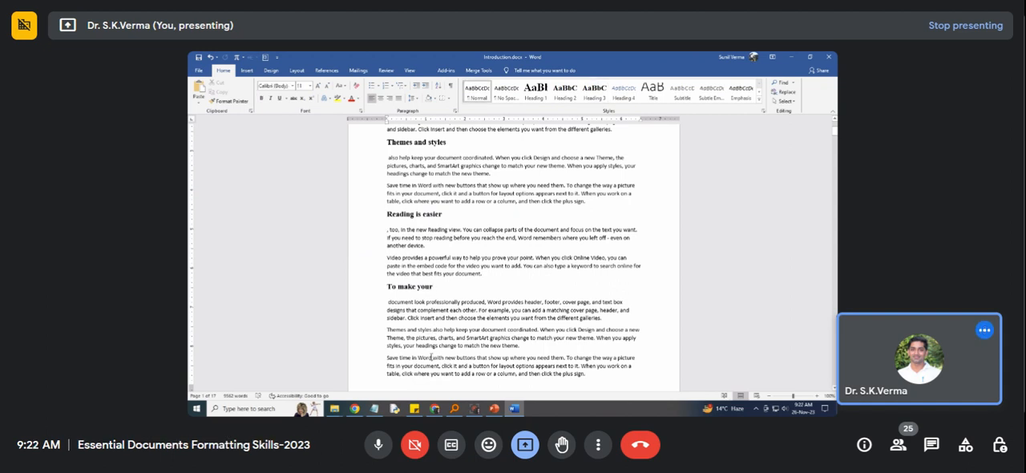
{"action": "key", "text": "ctrl+Return"}
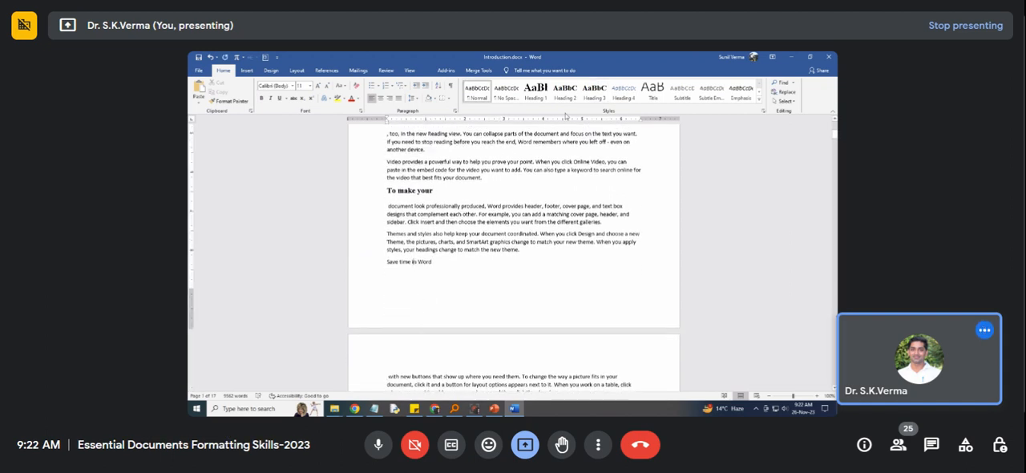
{"action": "left_click", "coordinate": [594, 92]}
{"action": "scroll", "coordinate": [440, 328], "scroll_direction": "down", "scroll_amount": 2}
{"action": "left_click", "coordinate": [429, 351]}
{"action": "key", "text": "Return"}
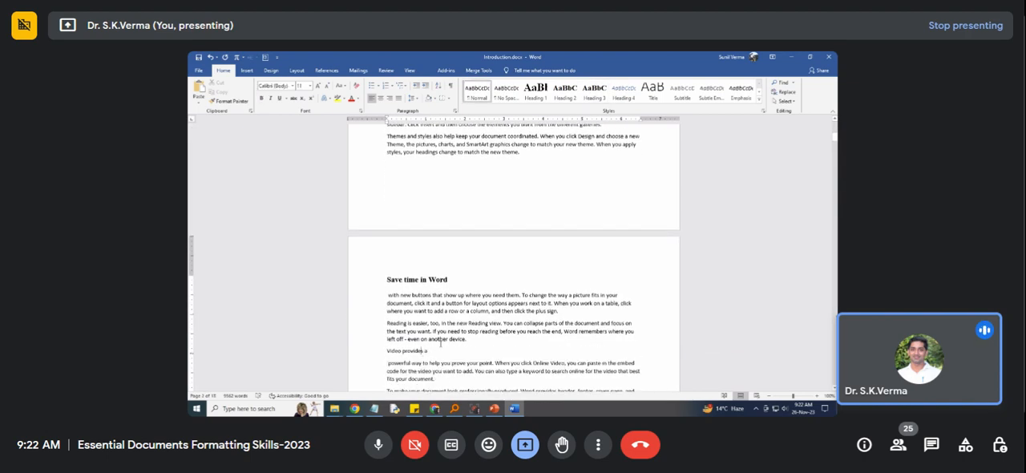
{"action": "left_click", "coordinate": [594, 91]}
Split "Themes and styles" onto its own line on the second page and apply the Heading 3 style to it.
{"action": "scroll", "coordinate": [432, 332], "scroll_direction": "down", "scroll_amount": 3}
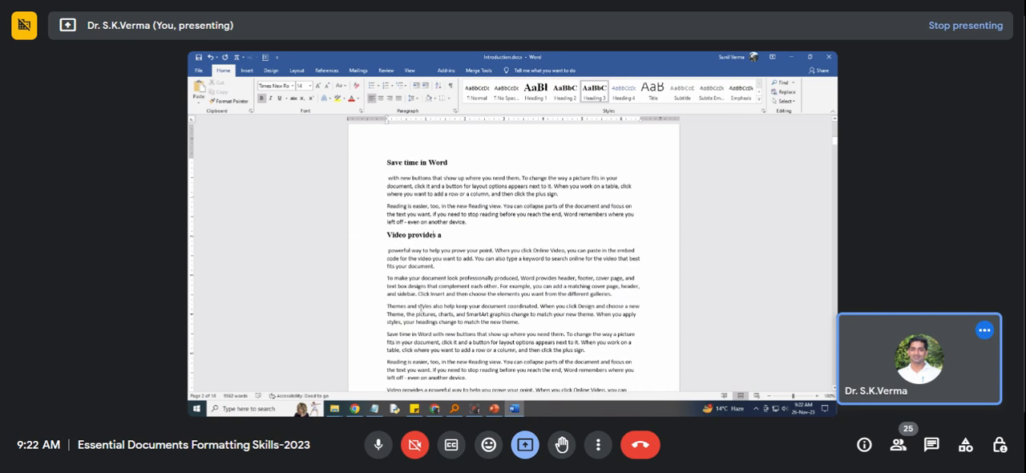
{"action": "left_click", "coordinate": [419, 306]}
{"action": "key", "text": "Return"}
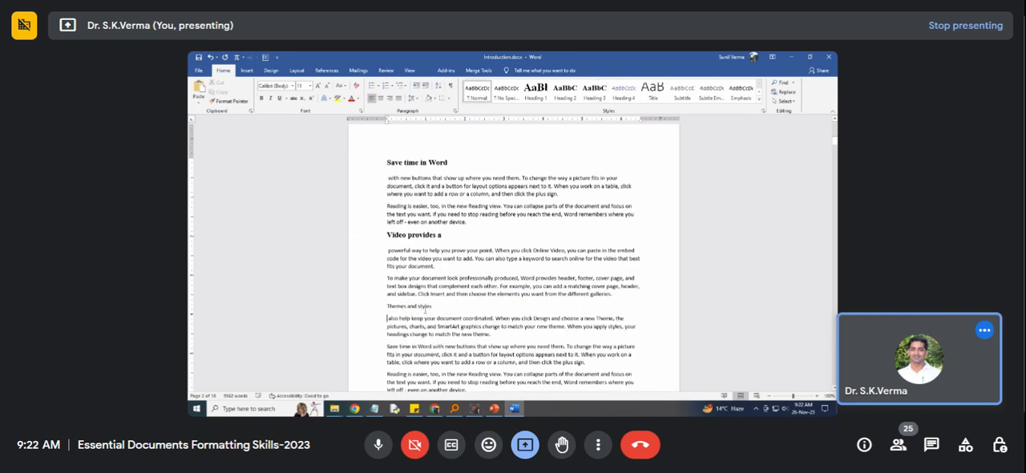
{"action": "left_click", "coordinate": [594, 88]}
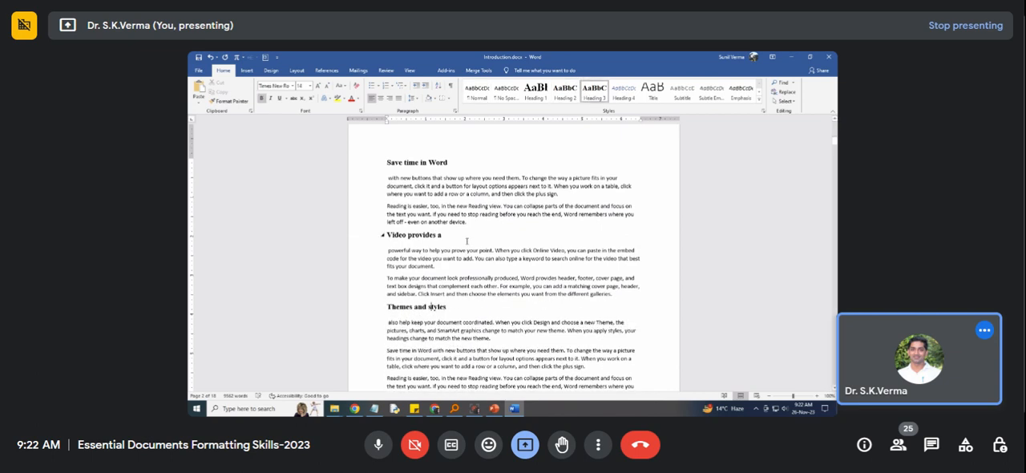
Place the cursor in the "Introduction" heading and examine the available numbering and multilevel list formats.
{"action": "scroll", "coordinate": [444, 238], "scroll_direction": "up", "scroll_amount": 2}
{"action": "scroll", "coordinate": [443, 238], "scroll_direction": "up", "scroll_amount": 3}
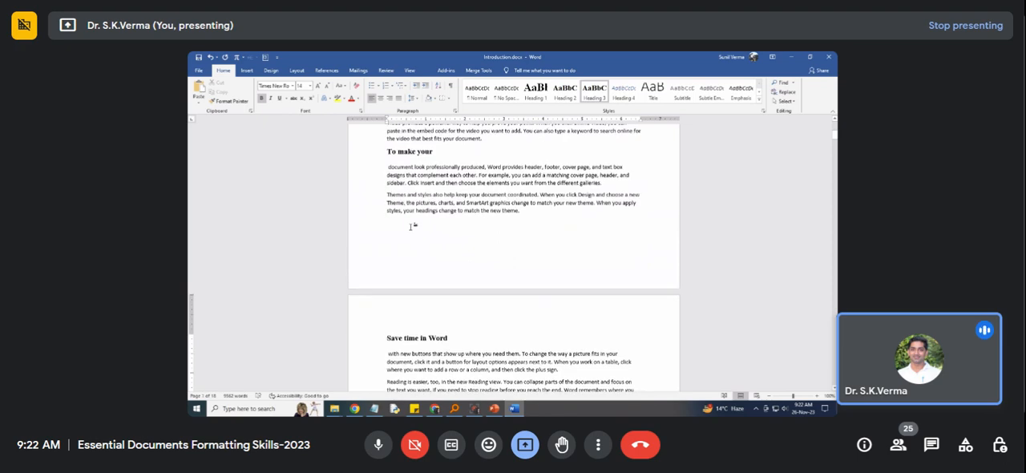
{"action": "scroll", "coordinate": [409, 247], "scroll_direction": "up", "scroll_amount": 6}
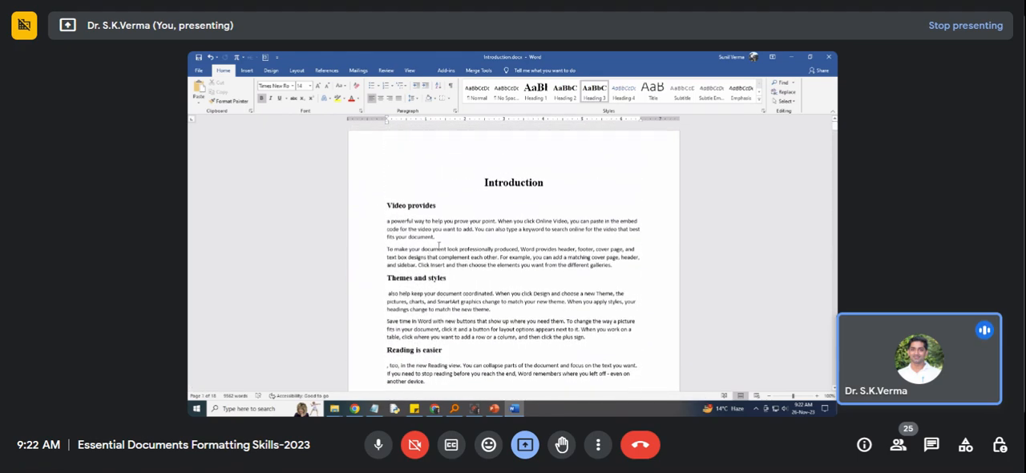
{"action": "left_click", "coordinate": [491, 183]}
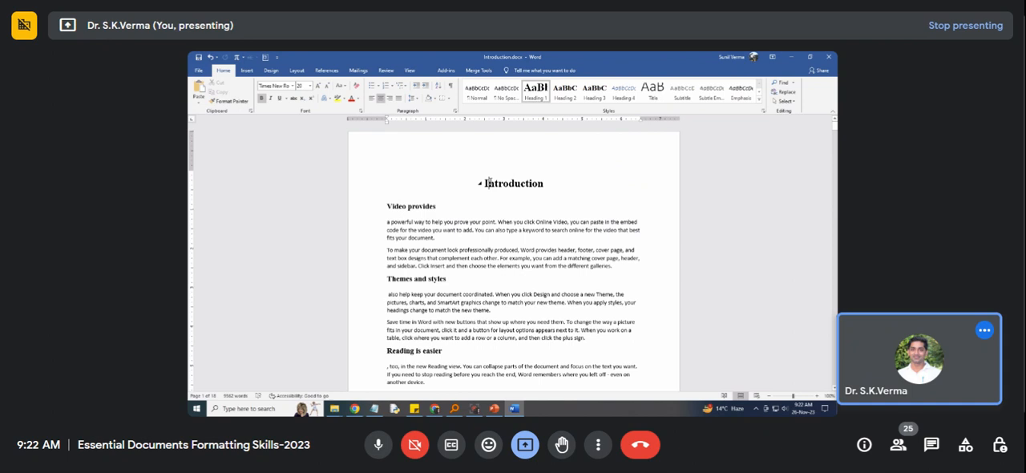
{"action": "left_click", "coordinate": [392, 86]}
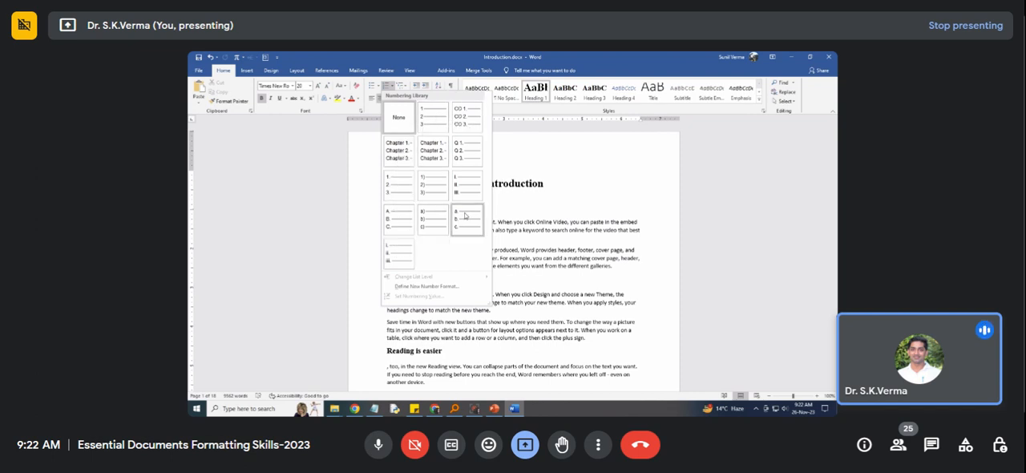
{"action": "left_click", "coordinate": [406, 86]}
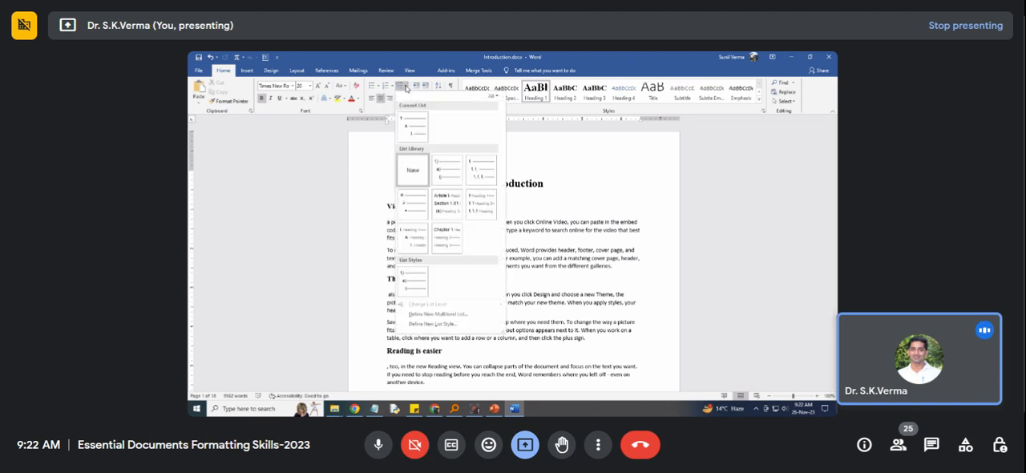
{"action": "left_click", "coordinate": [570, 166]}
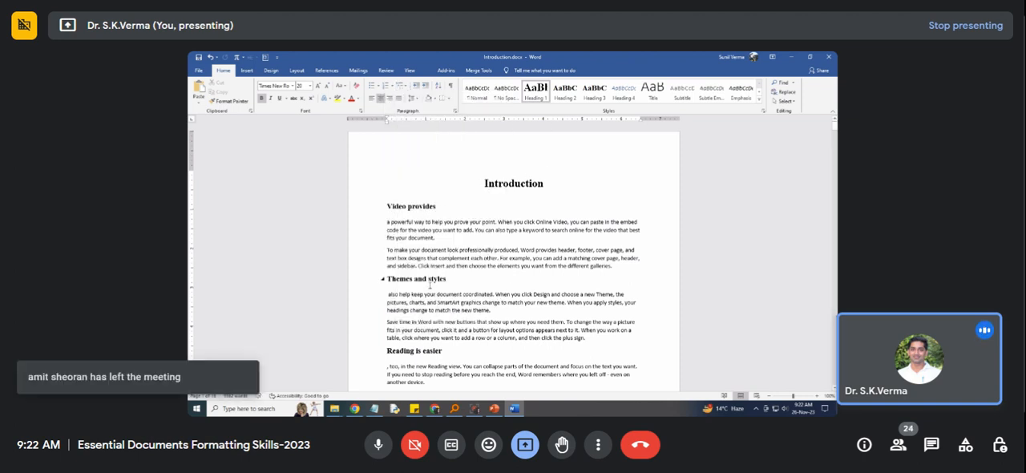
{"action": "scroll", "coordinate": [430, 289], "scroll_direction": "down", "scroll_amount": 3}
{"action": "scroll", "coordinate": [430, 291], "scroll_direction": "down", "scroll_amount": 3}
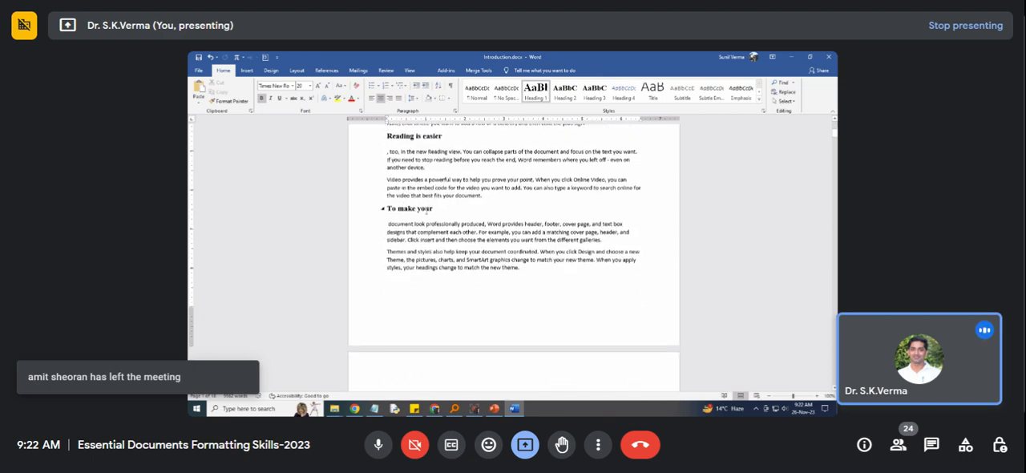
{"action": "scroll", "coordinate": [427, 209], "scroll_direction": "up", "scroll_amount": 5}
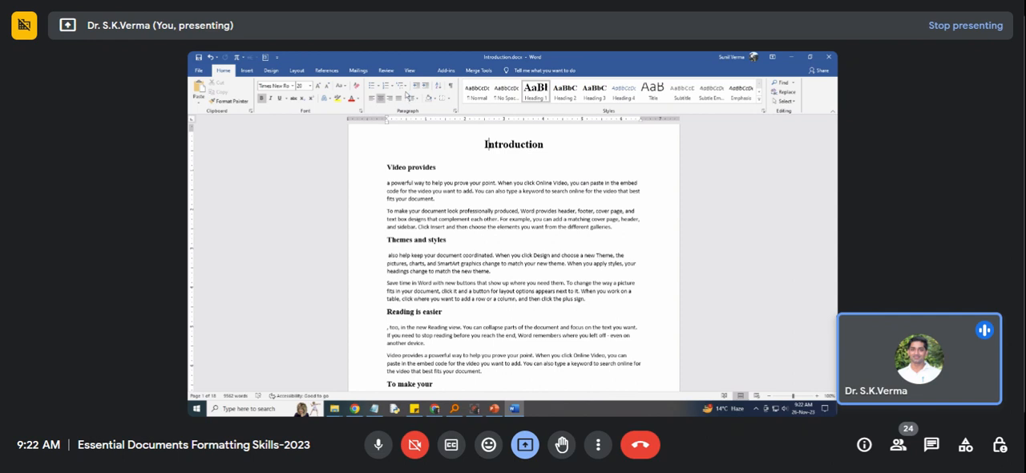
Apply the multilevel list format linked to the heading styles (1 Heading 1, 1.1 Heading 2, 1.1.1 Heading 3) to number the headings.
{"action": "left_click", "coordinate": [404, 86]}
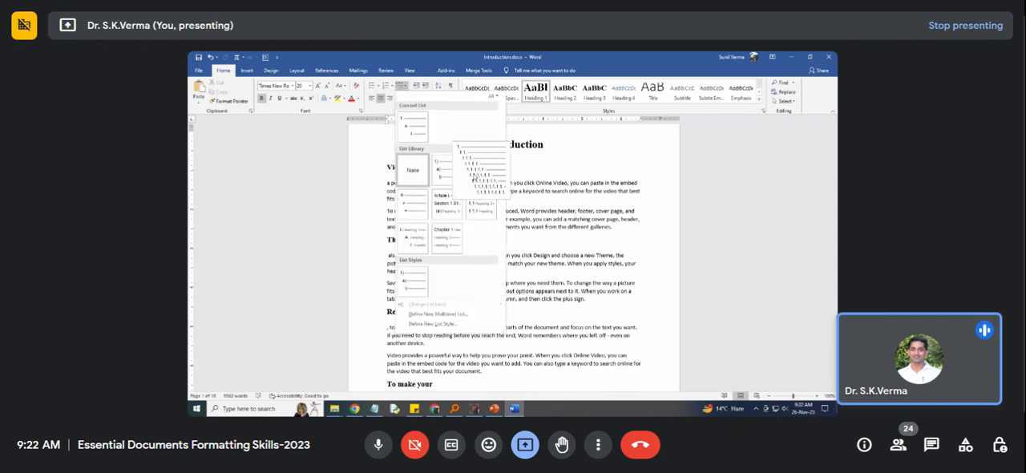
{"action": "mouse_move", "coordinate": [482, 207]}
{"action": "left_click", "coordinate": [480, 204]}
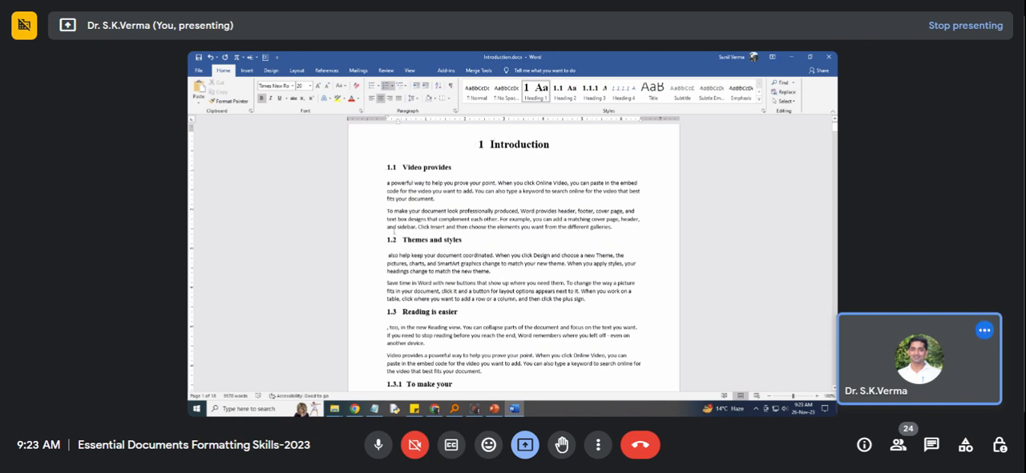
{"action": "scroll", "coordinate": [400, 316], "scroll_direction": "down", "scroll_amount": 3}
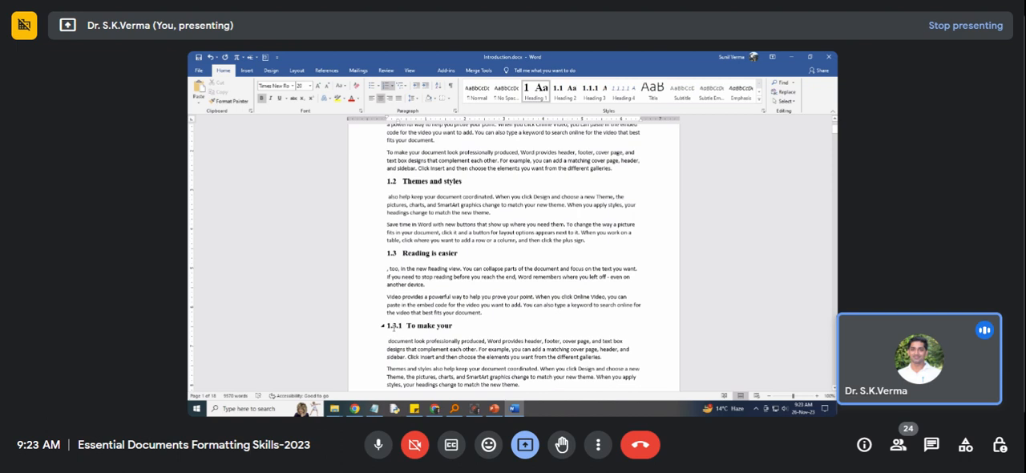
Shift the numbered "To make your" Heading 3 line slightly inward by adjusting its first-line indent.
{"action": "left_click", "coordinate": [411, 326]}
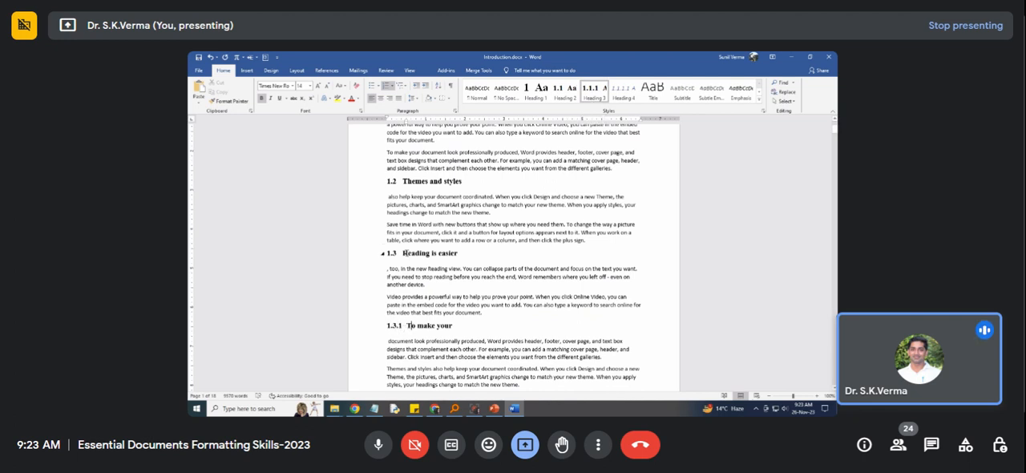
{"action": "left_click", "coordinate": [397, 325]}
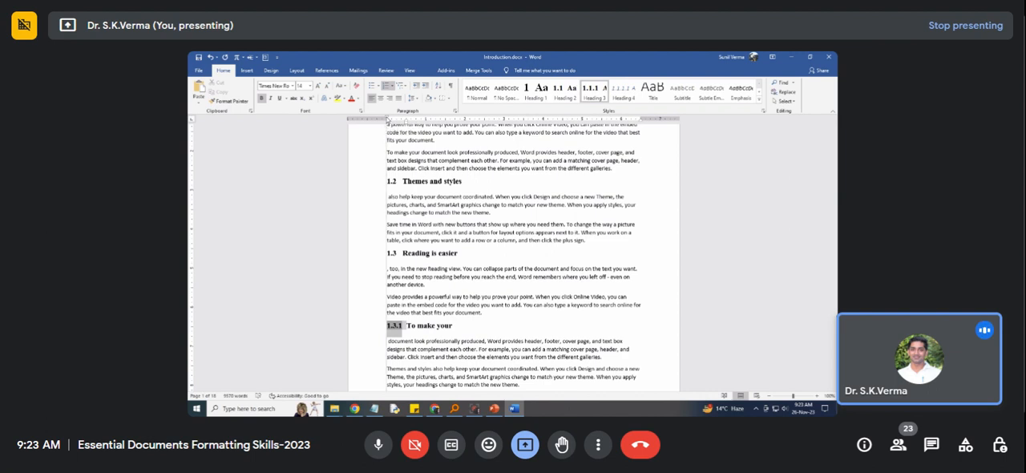
{"action": "left_click_drag", "start_coordinate": [389, 120], "coordinate": [393, 119]}
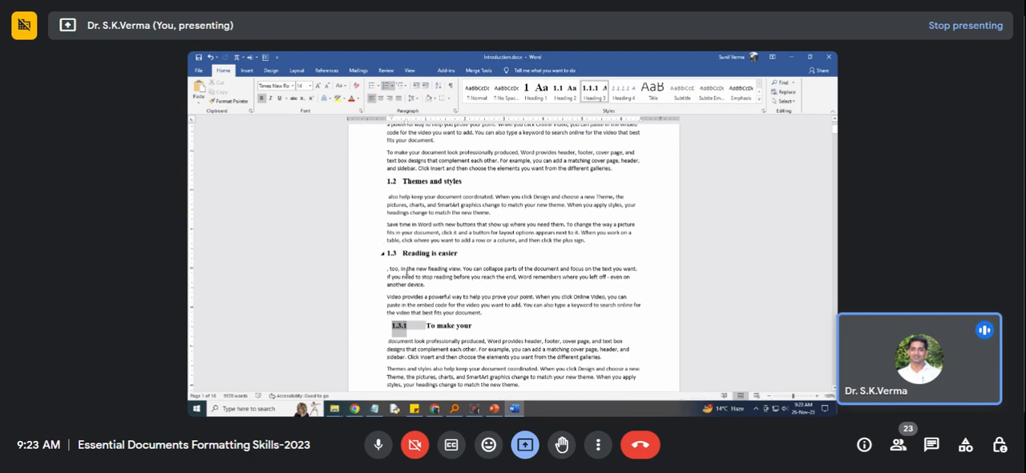
Review the numbered headings on both pages and examine the numbering and multilevel list formats for the "Introduction" heading's number.
{"action": "scroll", "coordinate": [390, 327], "scroll_direction": "down", "scroll_amount": 5}
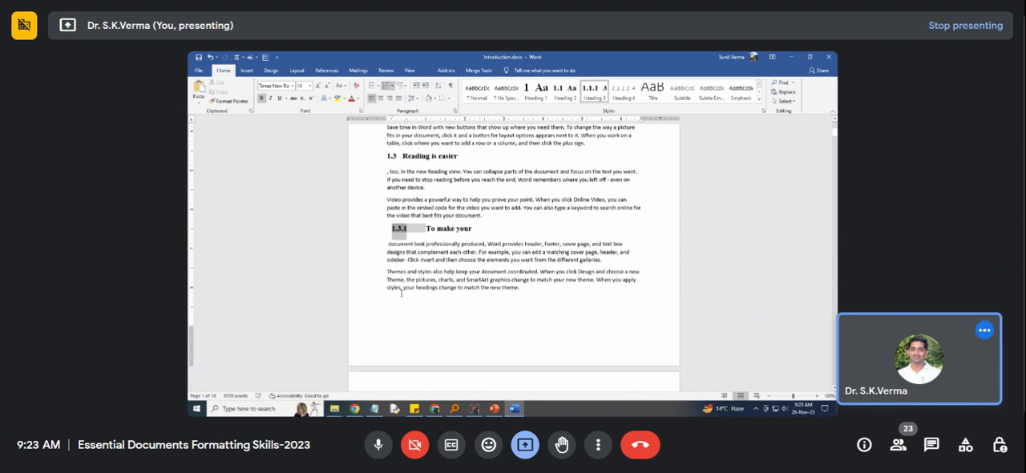
{"action": "scroll", "coordinate": [413, 263], "scroll_direction": "down", "scroll_amount": 3}
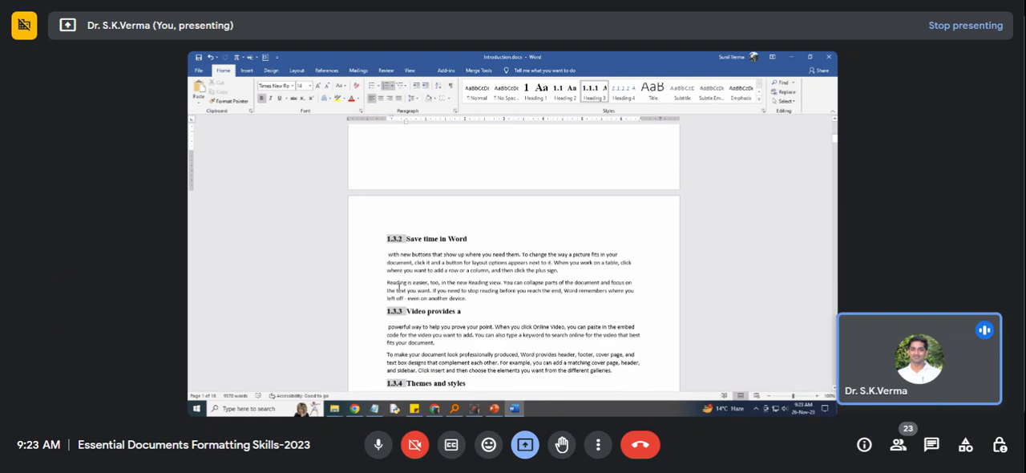
{"action": "scroll", "coordinate": [399, 286], "scroll_direction": "down", "scroll_amount": 2}
{"action": "scroll", "coordinate": [400, 325], "scroll_direction": "down", "scroll_amount": 1}
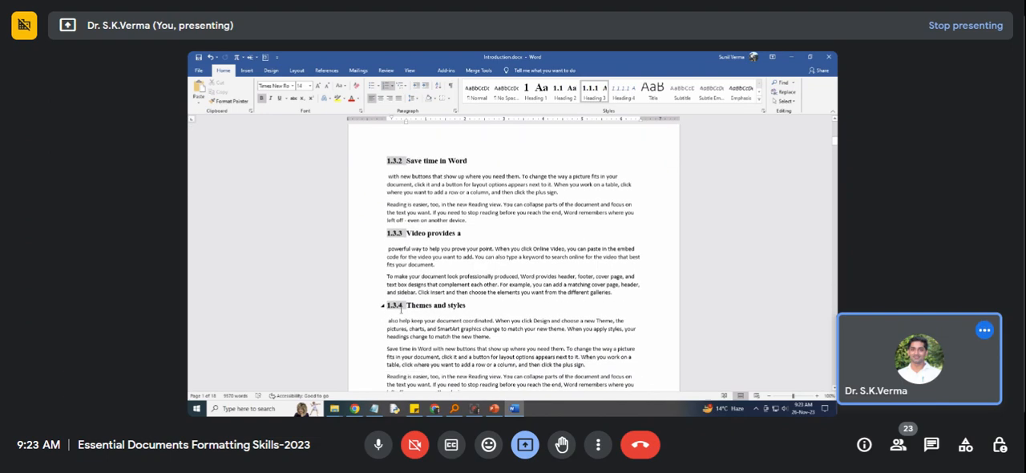
{"action": "scroll", "coordinate": [400, 306], "scroll_direction": "up", "scroll_amount": 20}
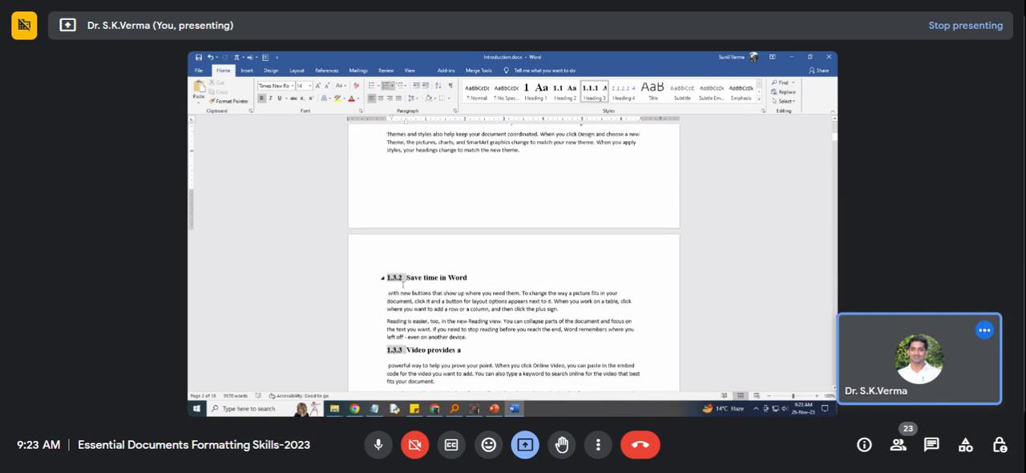
{"action": "scroll", "coordinate": [404, 255], "scroll_direction": "up", "scroll_amount": 1}
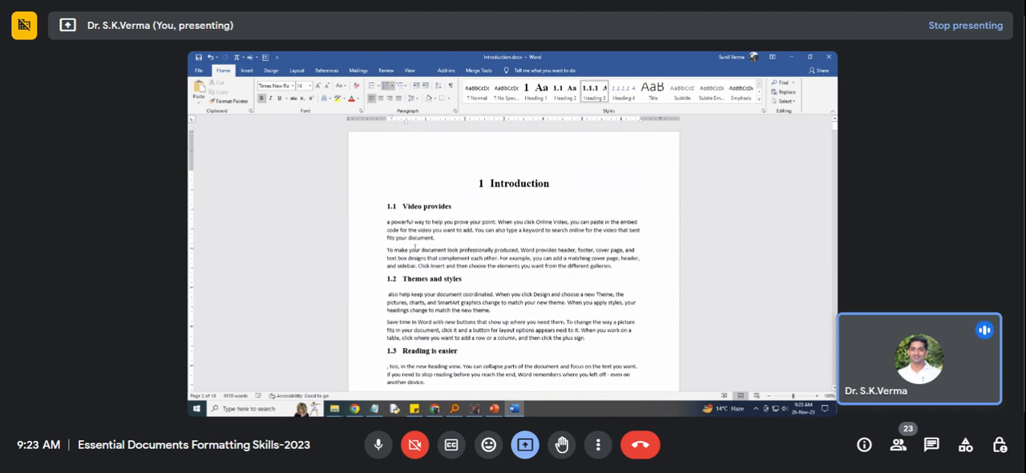
{"action": "left_click", "coordinate": [481, 183]}
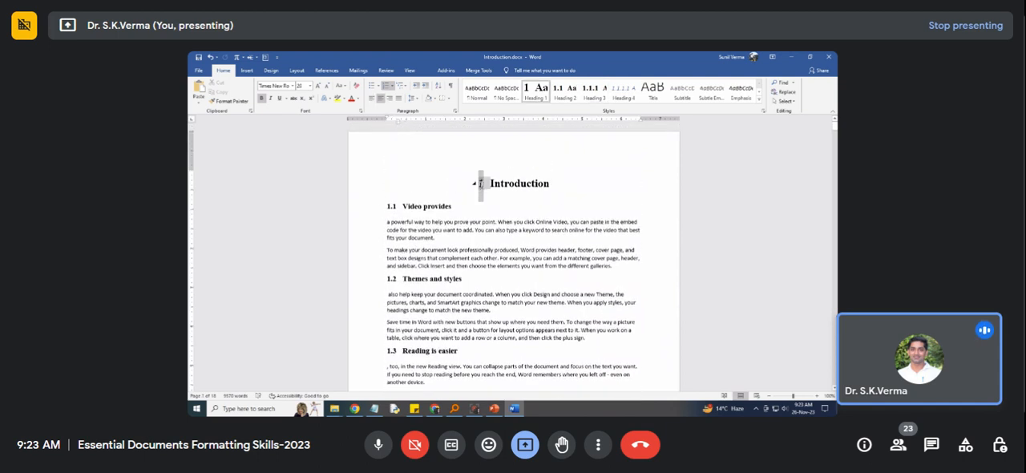
{"action": "left_click", "coordinate": [393, 85]}
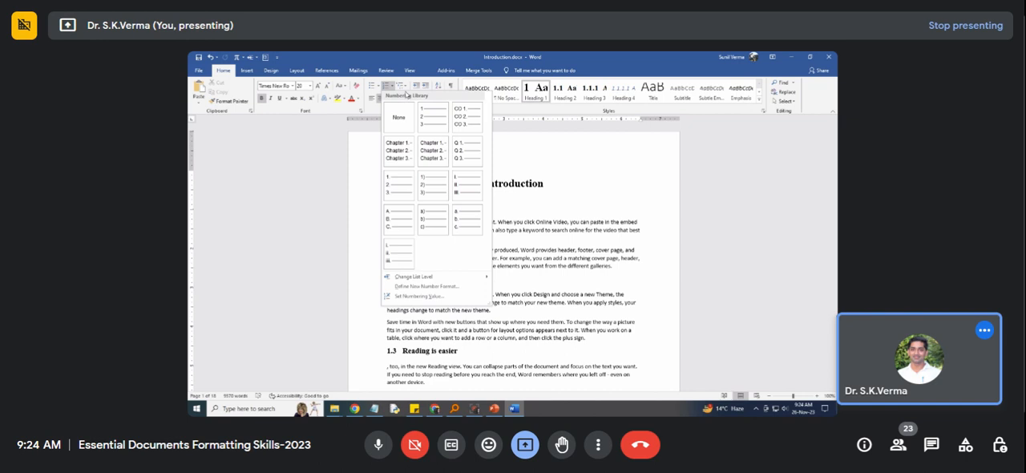
{"action": "left_click", "coordinate": [406, 88]}
{"action": "left_click", "coordinate": [406, 87]}
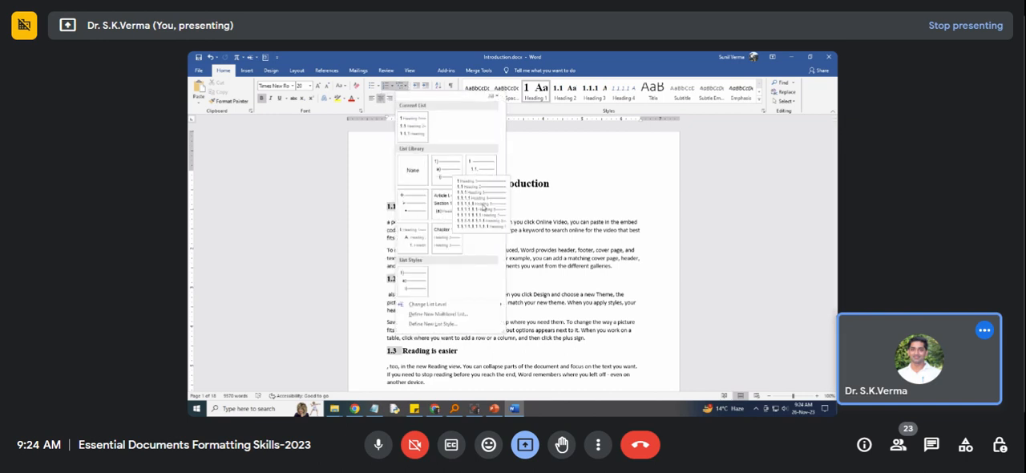
{"action": "right_click", "coordinate": [484, 207]}
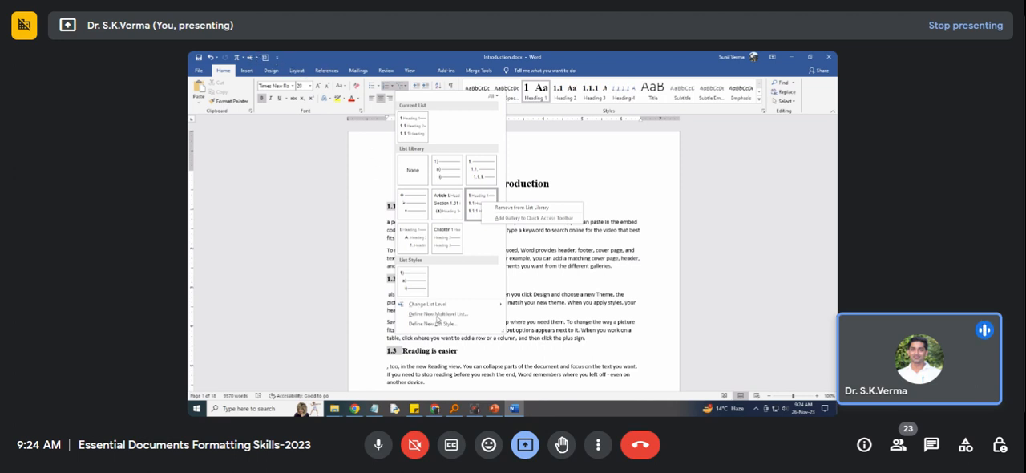
{"action": "left_click", "coordinate": [369, 245]}
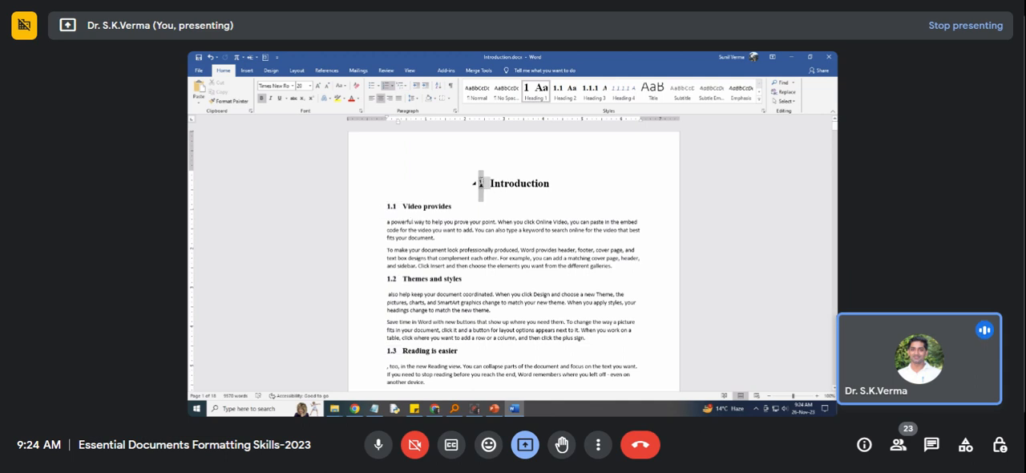
Open the list indent settings for the "Introduction" heading's number and set the level 1 number format to "Chapter 1".
{"action": "right_click", "coordinate": [480, 180]}
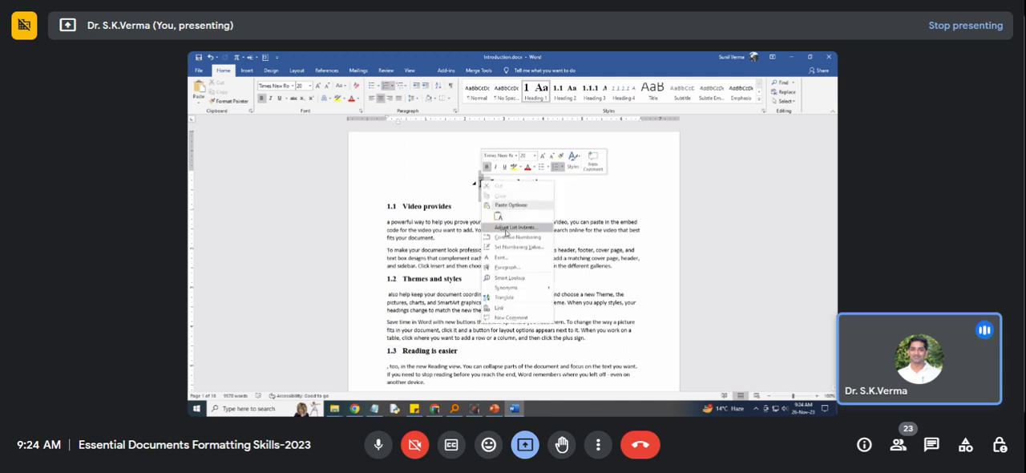
{"action": "left_click", "coordinate": [506, 228]}
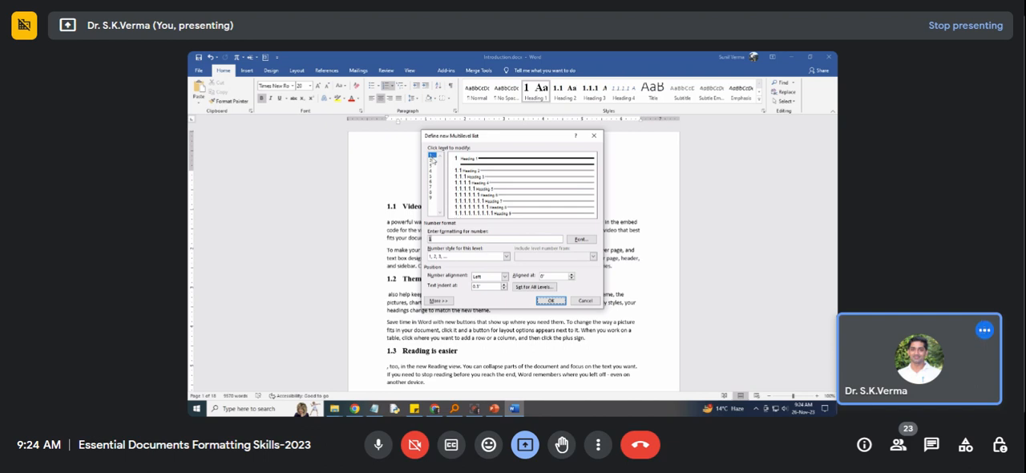
{"action": "left_click", "coordinate": [431, 240]}
{"action": "type", "text": "Chapter"}
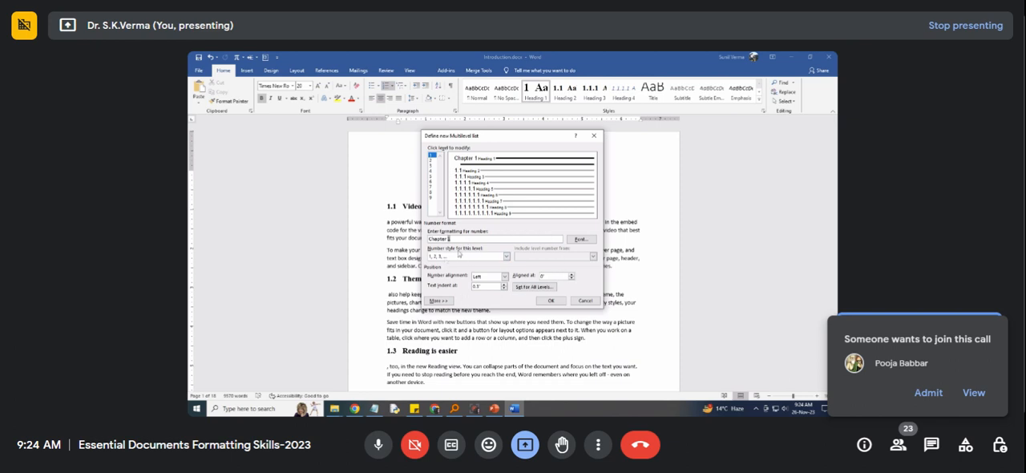
Examine the multilevel list's extended options, the choices for what follows the number, and the settings of the lower levels through level 8.
{"action": "left_click", "coordinate": [447, 302]}
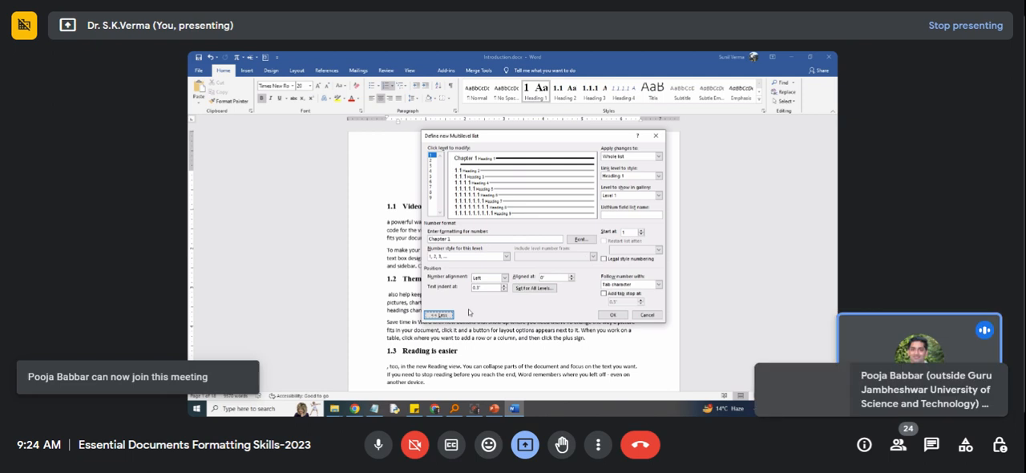
{"action": "left_click", "coordinate": [442, 315]}
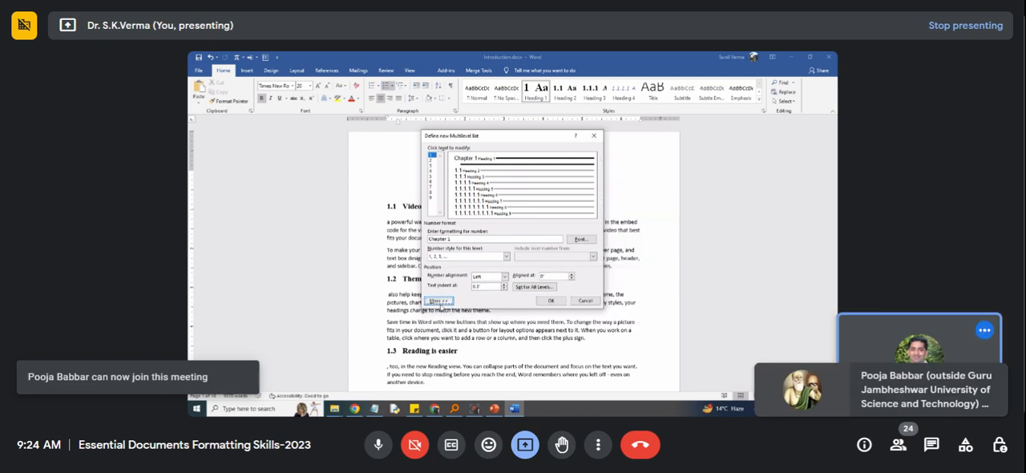
{"action": "left_click", "coordinate": [440, 301]}
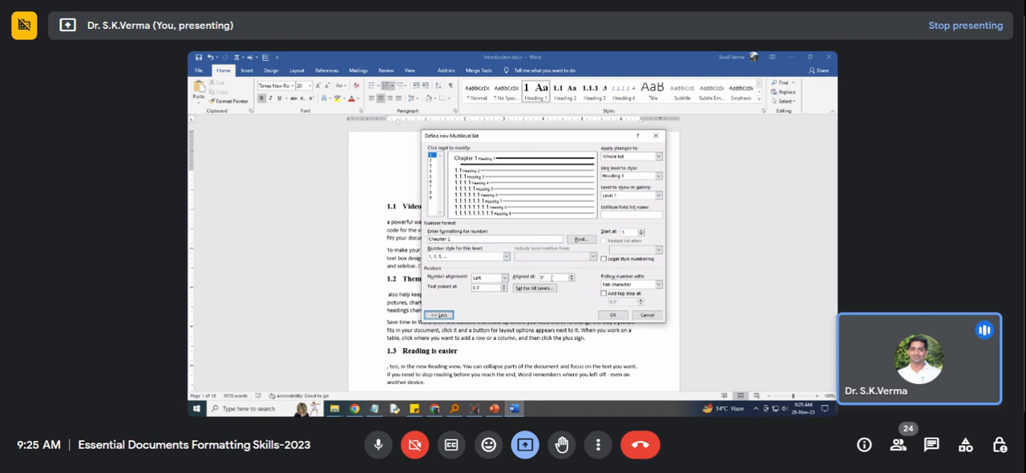
{"action": "left_click", "coordinate": [628, 286]}
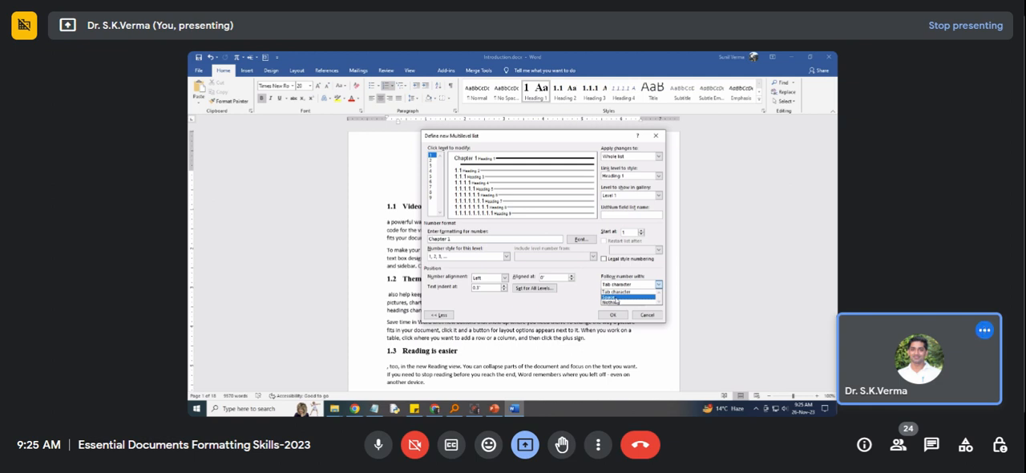
{"action": "left_click", "coordinate": [530, 139]}
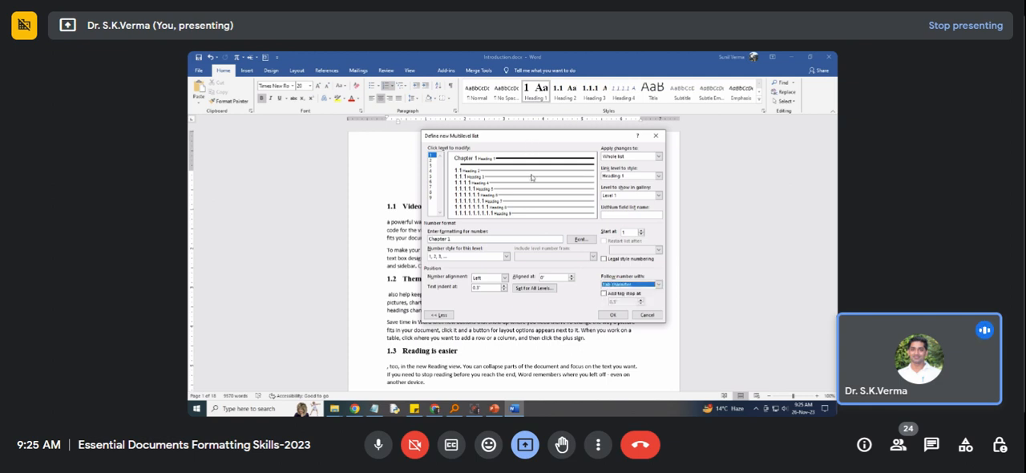
{"action": "left_click_drag", "start_coordinate": [533, 137], "coordinate": [537, 209]}
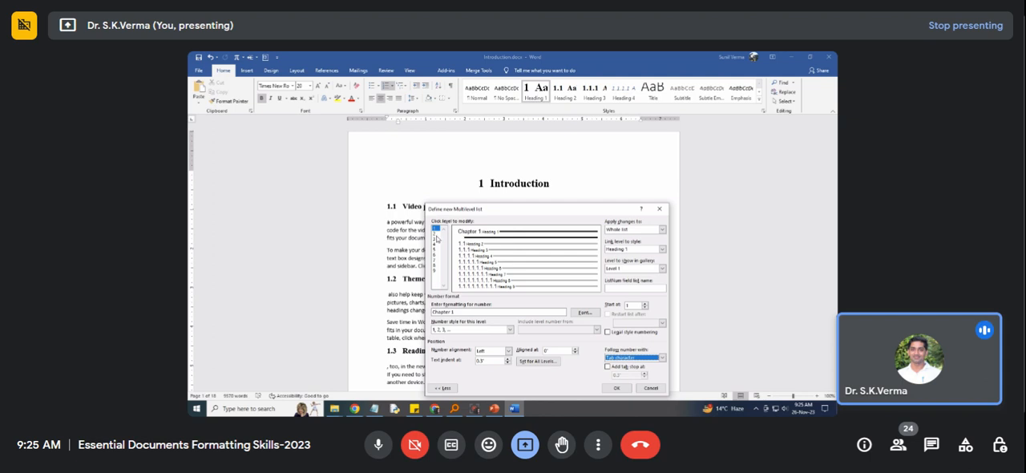
{"action": "left_click", "coordinate": [436, 234]}
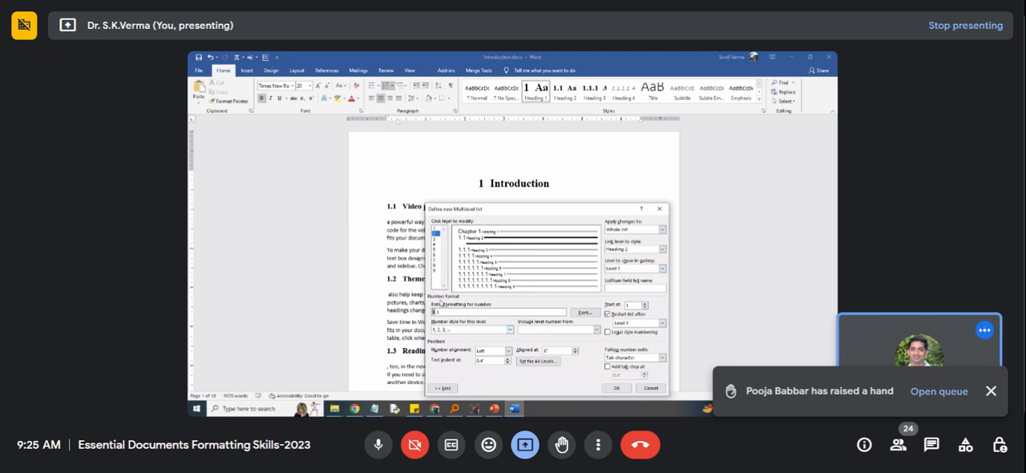
{"action": "left_click", "coordinate": [433, 238]}
{"action": "left_click", "coordinate": [434, 244]}
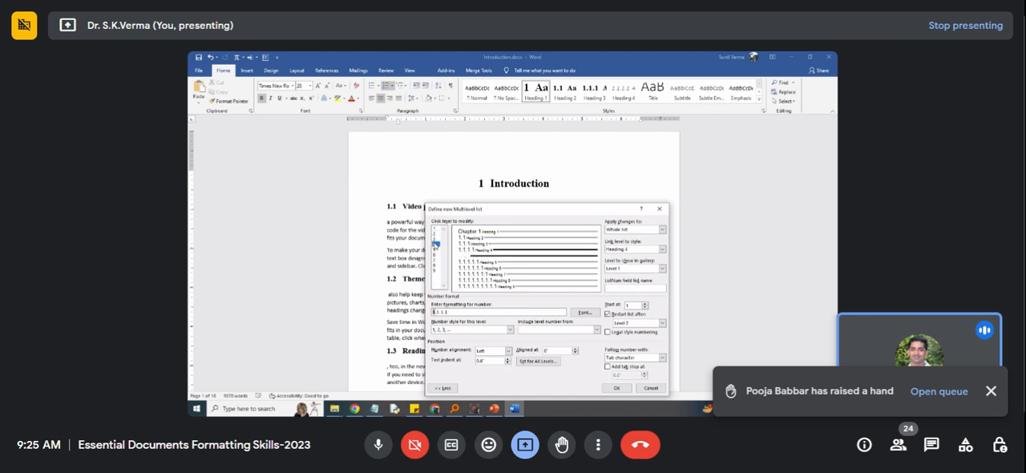
{"action": "left_click", "coordinate": [434, 249]}
{"action": "left_click", "coordinate": [435, 254]}
{"action": "left_click", "coordinate": [435, 260]}
{"action": "left_click", "coordinate": [434, 265]}
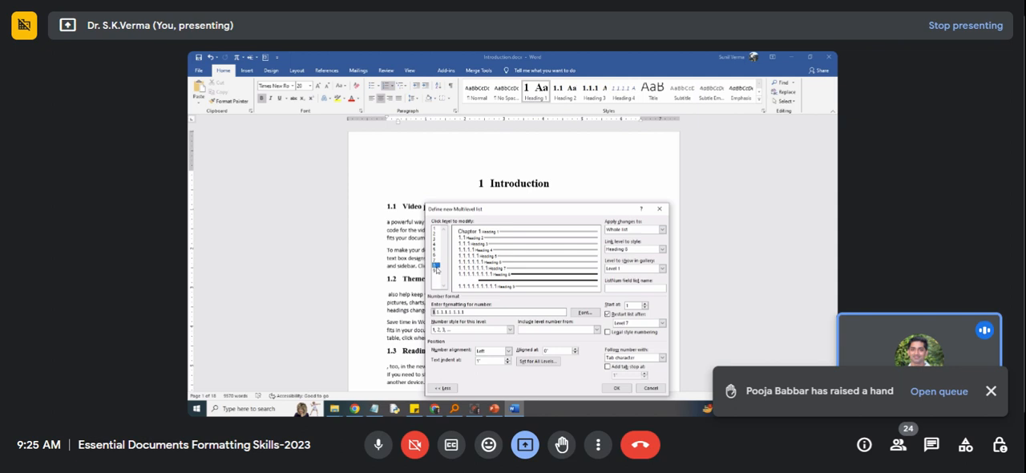
Return to level 1, apply the revised multilevel list definition and save the document.
{"action": "left_click", "coordinate": [435, 229]}
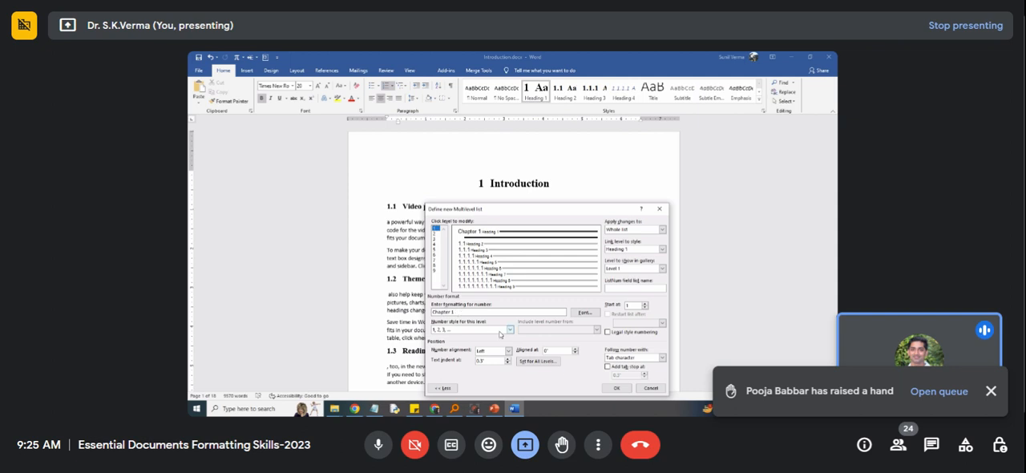
{"action": "left_click", "coordinate": [614, 388]}
{"action": "key", "text": "ctrl+s"}
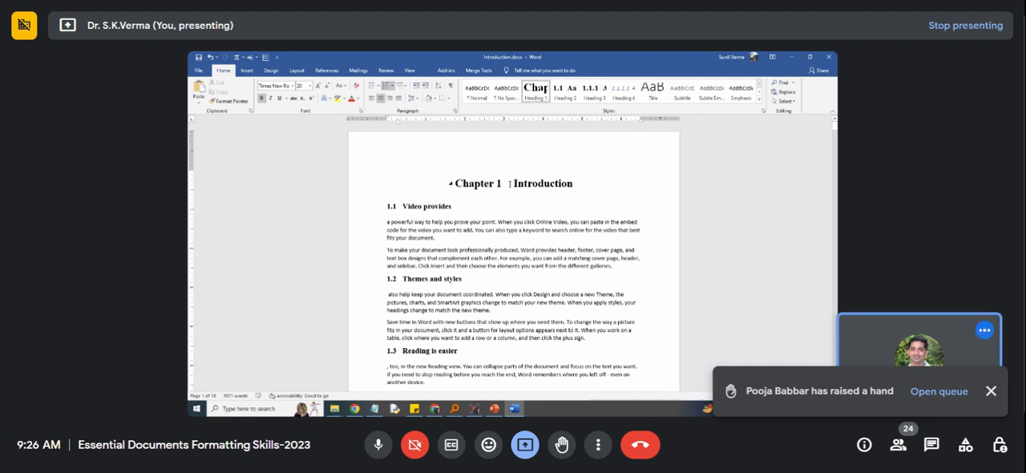
Split "Video provides" onto its own line in the "Themes and styles" section on the second page.
{"action": "scroll", "coordinate": [478, 225], "scroll_direction": "down", "scroll_amount": 10}
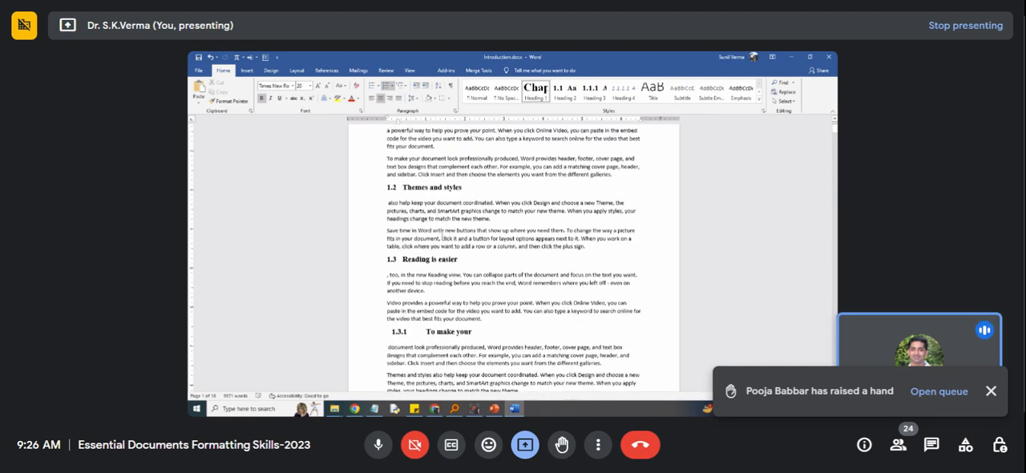
{"action": "scroll", "coordinate": [437, 241], "scroll_direction": "down", "scroll_amount": 10}
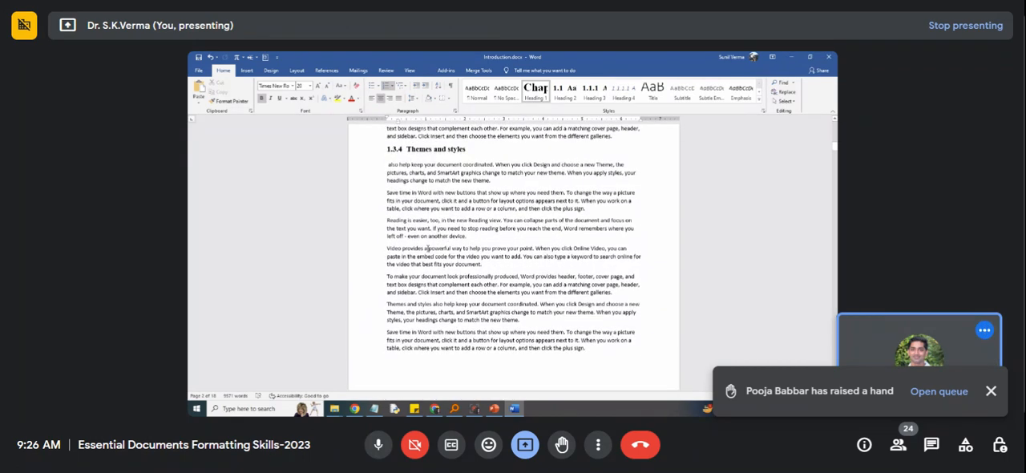
{"action": "key", "text": "Return"}
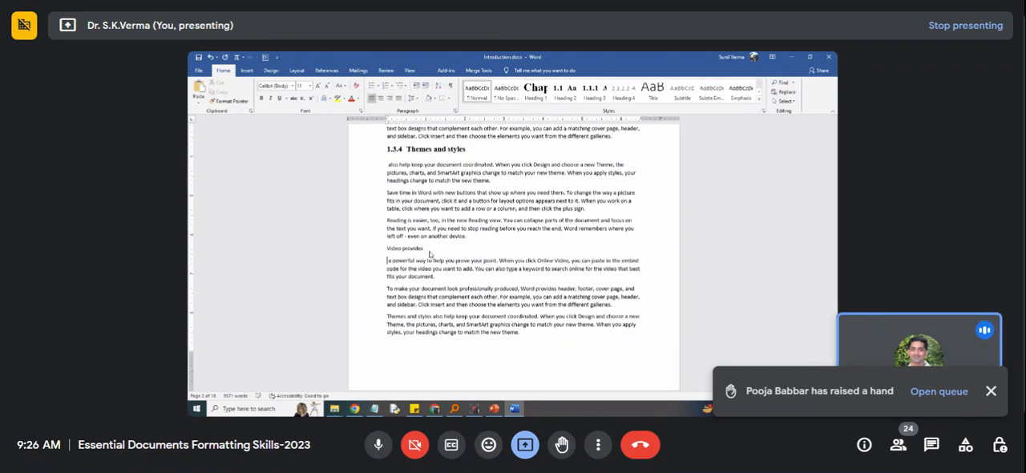
{"action": "mouse_move", "coordinate": [436, 410]}
{"action": "mouse_move", "coordinate": [506, 414]}
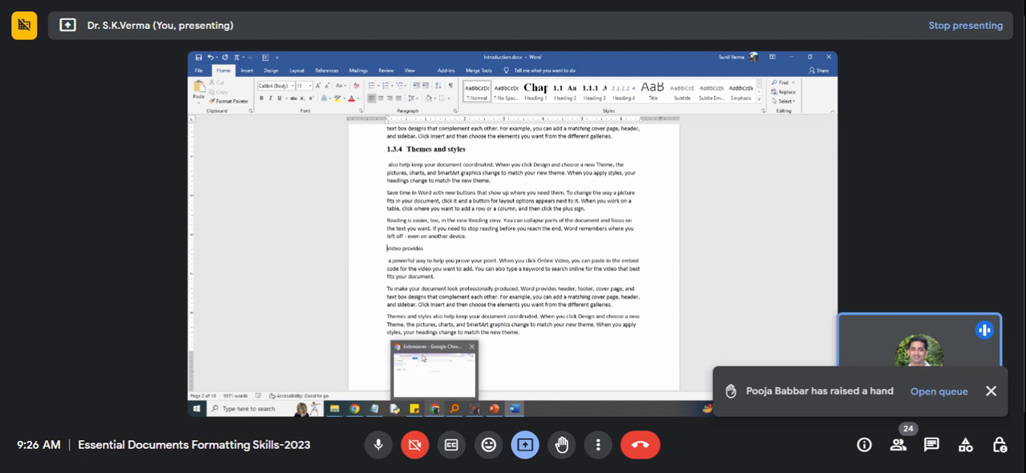
{"action": "left_click", "coordinate": [431, 359]}
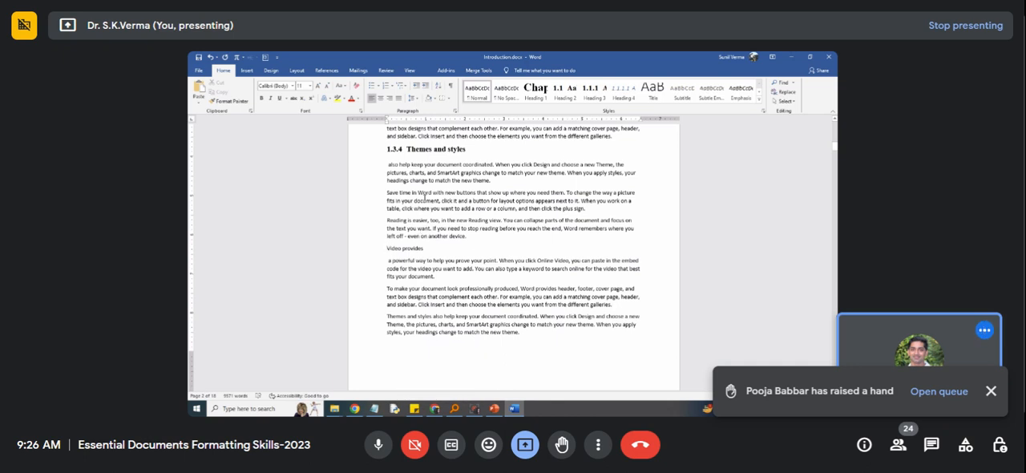
Replace the separate "Video provides" line with "Literature Survey" and apply the Heading 1 style to it.
{"action": "scroll", "coordinate": [422, 184], "scroll_direction": "up", "scroll_amount": 3}
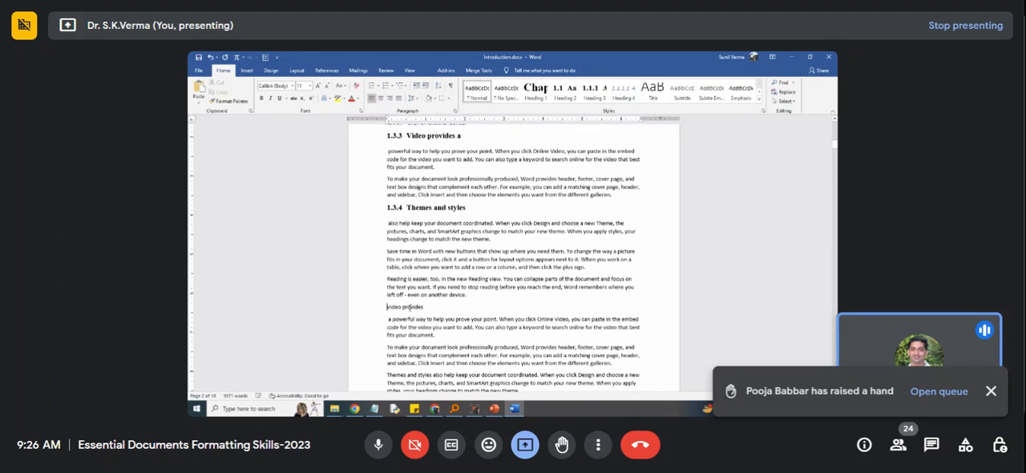
{"action": "left_click_drag", "start_coordinate": [388, 306], "coordinate": [423, 307]}
{"action": "left_click", "coordinate": [403, 307]}
{"action": "double_click", "coordinate": [415, 307]}
{"action": "key", "text": "Delete"}
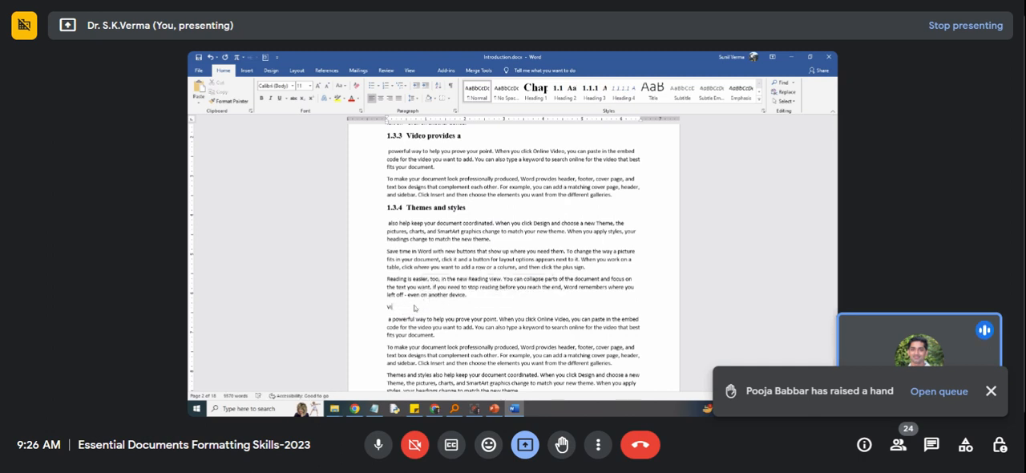
{"action": "key", "text": "BackSpace"}
{"action": "type", "text": "Literature"}
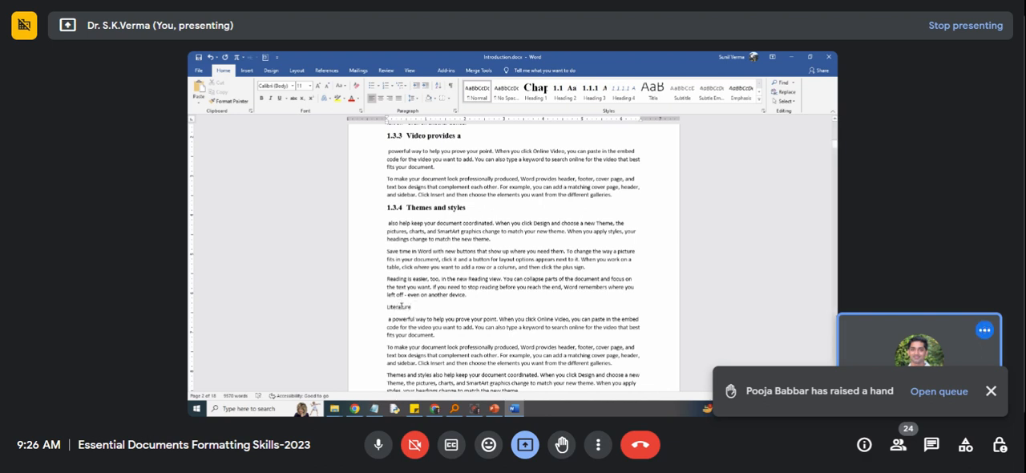
{"action": "type", "text": " Survey"}
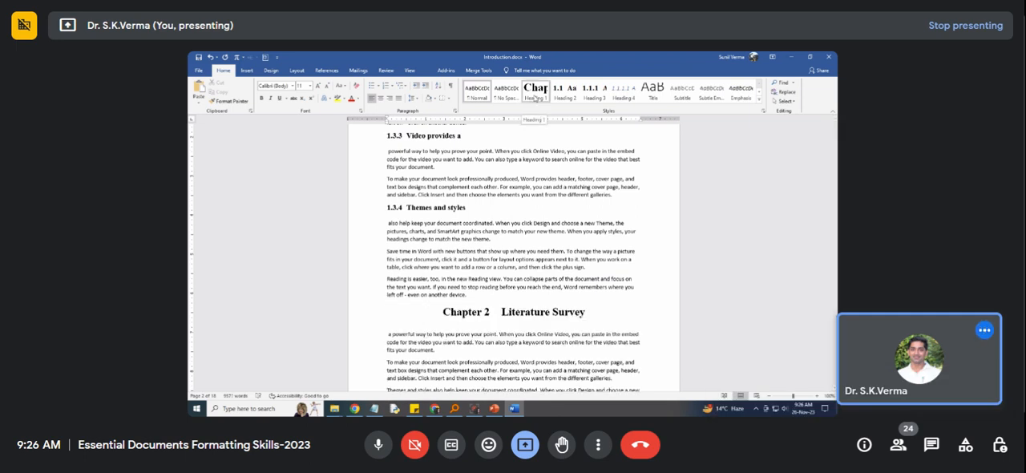
{"action": "left_click", "coordinate": [535, 97]}
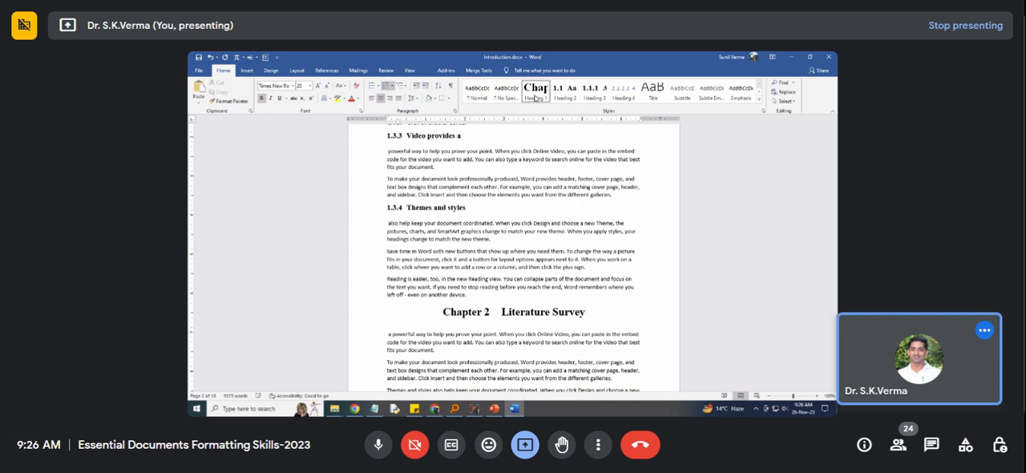
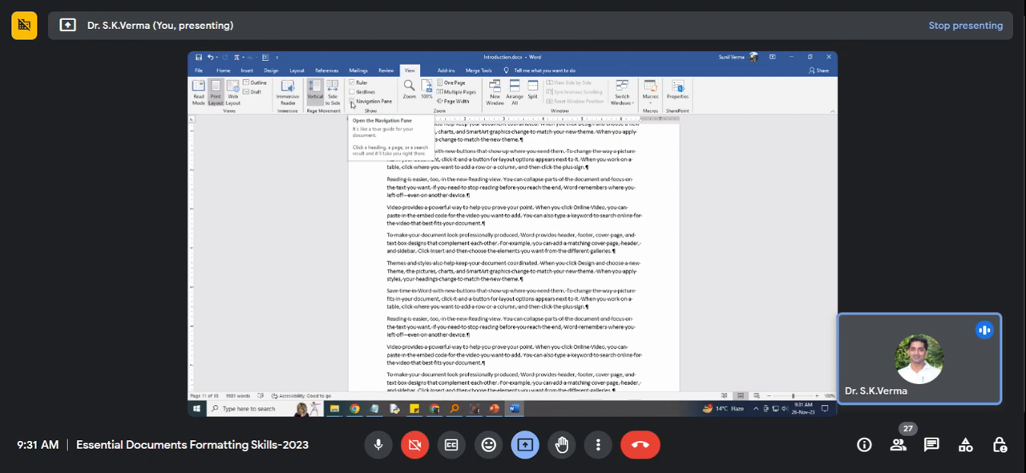
Display the Navigation Pane and, at the Chapter 1 Introduction heading, hide the document's formatting marks.
{"action": "scroll", "coordinate": [352, 104], "scroll_direction": "down", "scroll_amount": 2}
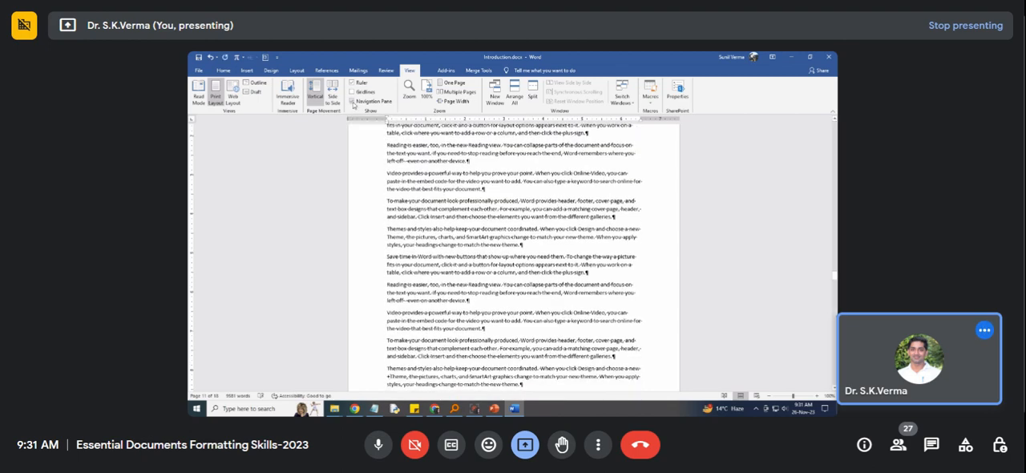
{"action": "left_click", "coordinate": [351, 101]}
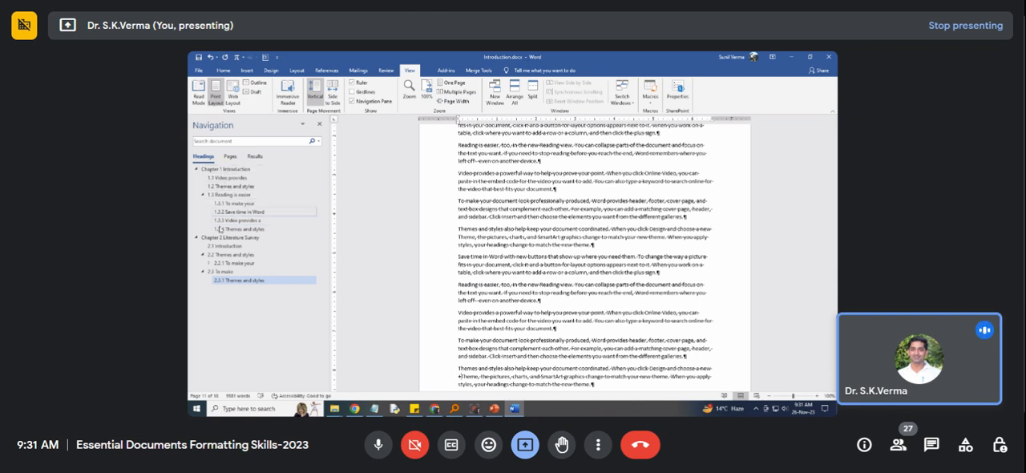
{"action": "left_click", "coordinate": [223, 171]}
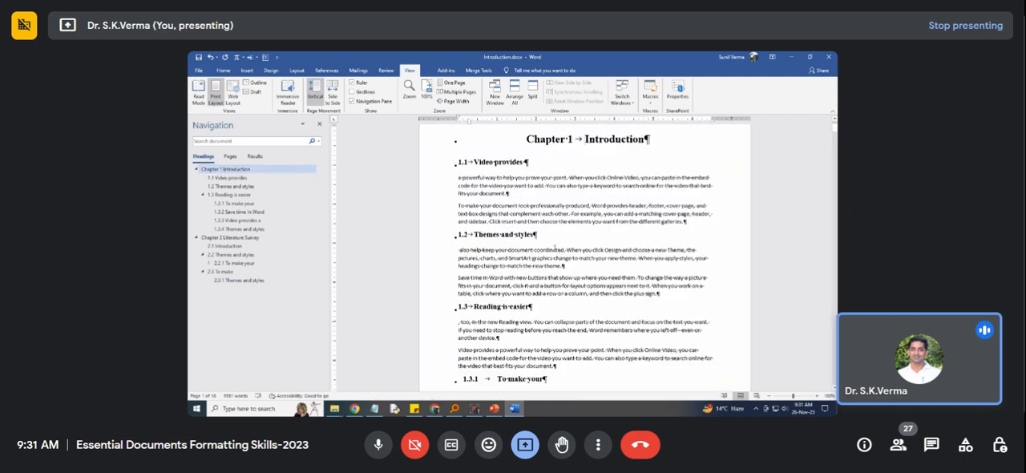
{"action": "left_click", "coordinate": [223, 70]}
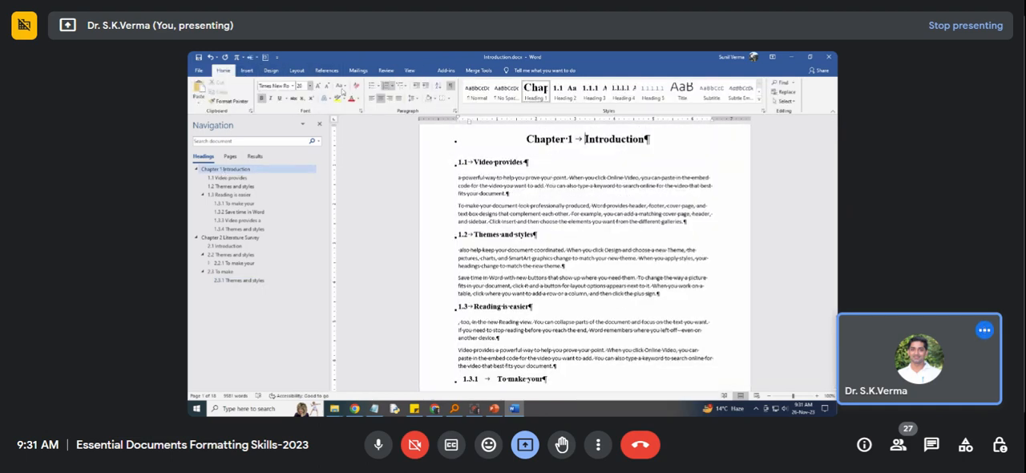
{"action": "left_click", "coordinate": [450, 85]}
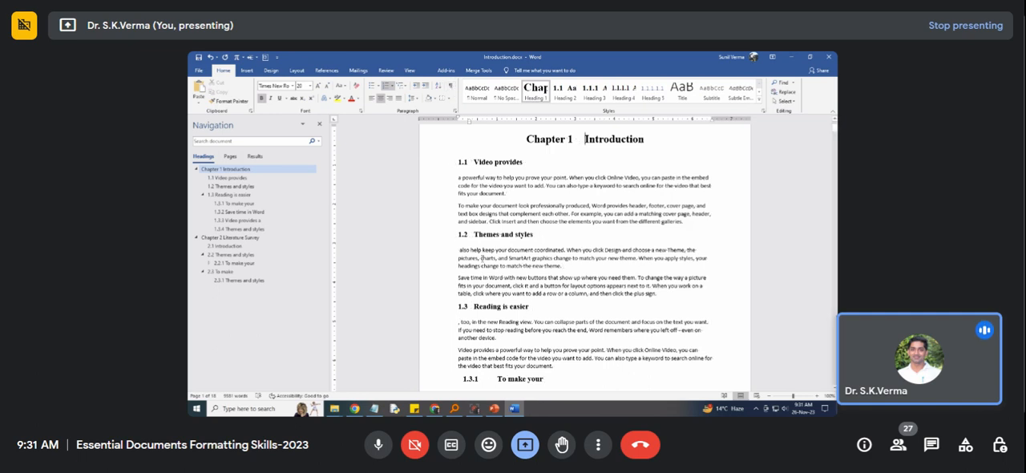
Go through headings 1.1, 2.2 and 2.3 from the heading outline and examine the pages following section 2.3.1.
{"action": "left_click", "coordinate": [229, 178]}
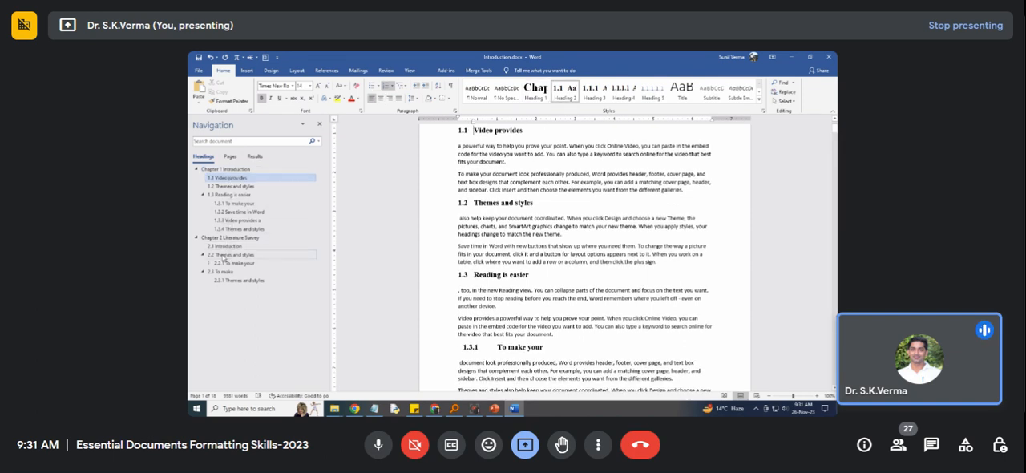
{"action": "left_click", "coordinate": [229, 255]}
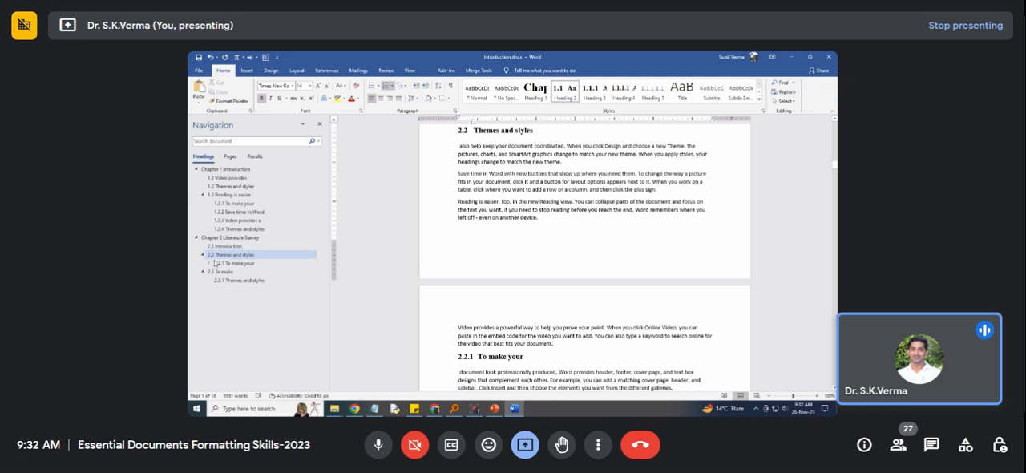
{"action": "left_click", "coordinate": [222, 272]}
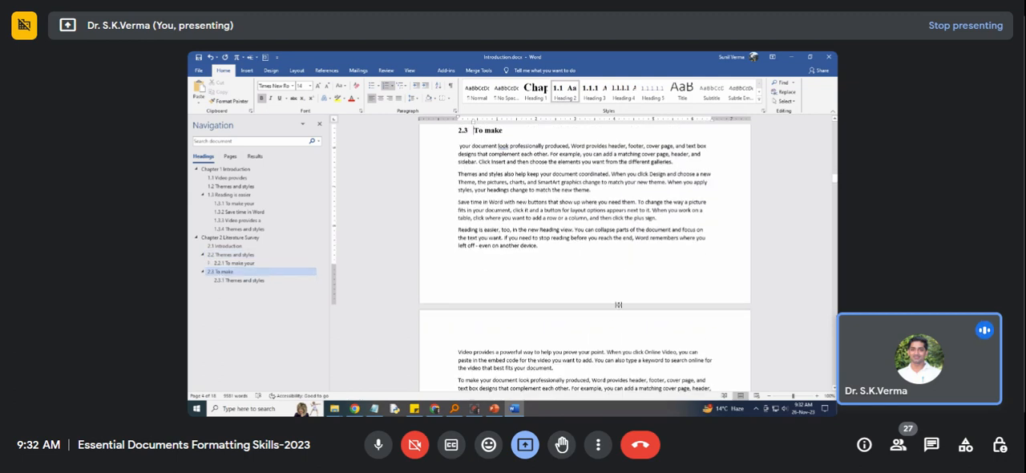
{"action": "scroll", "coordinate": [608, 324], "scroll_direction": "down", "scroll_amount": 5}
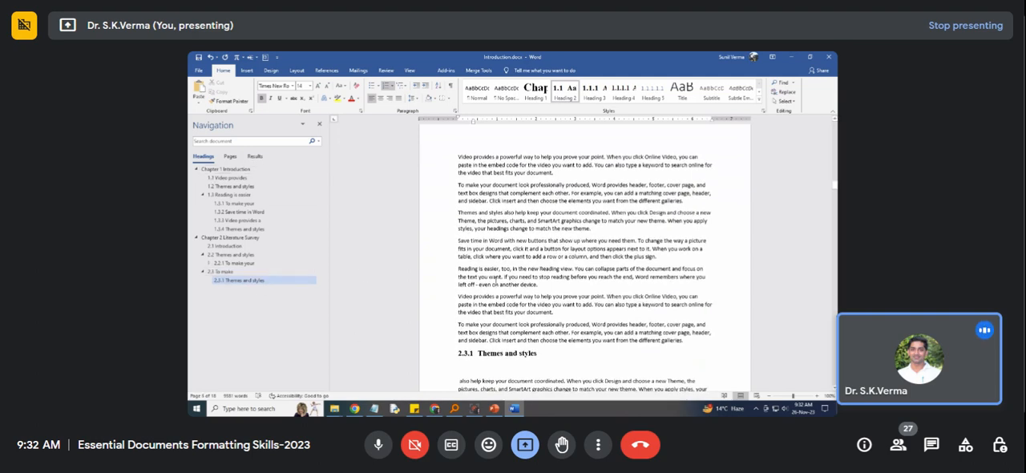
{"action": "scroll", "coordinate": [500, 288], "scroll_direction": "down", "scroll_amount": 6}
{"action": "scroll", "coordinate": [500, 289], "scroll_direction": "down", "scroll_amount": 6}
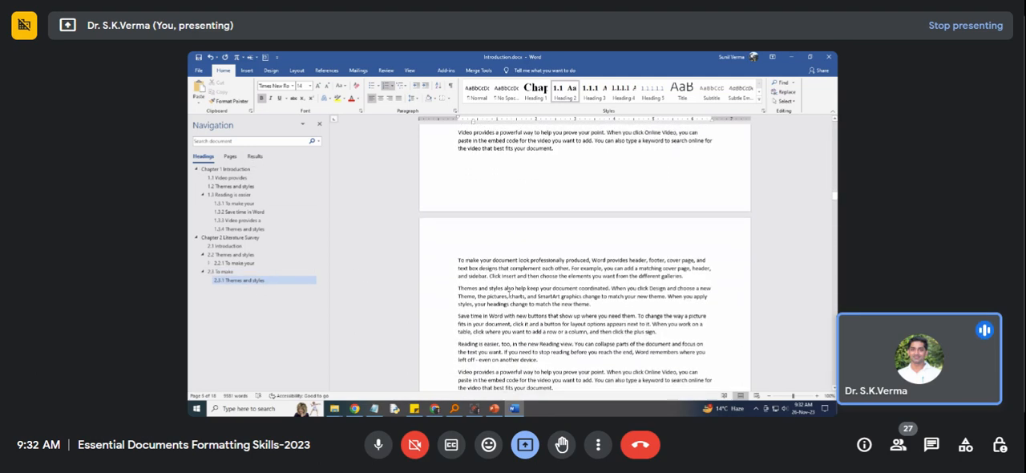
{"action": "scroll", "coordinate": [501, 289], "scroll_direction": "down", "scroll_amount": 5}
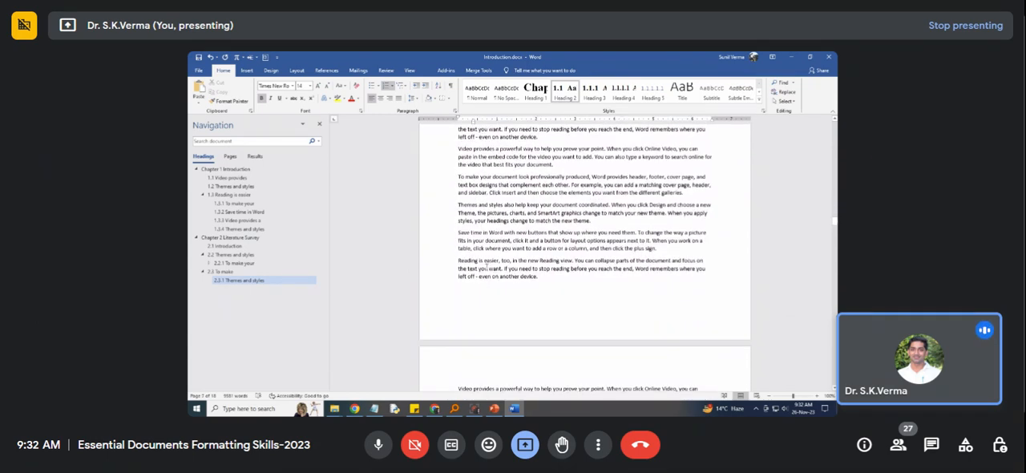
{"action": "scroll", "coordinate": [486, 264], "scroll_direction": "down", "scroll_amount": 5}
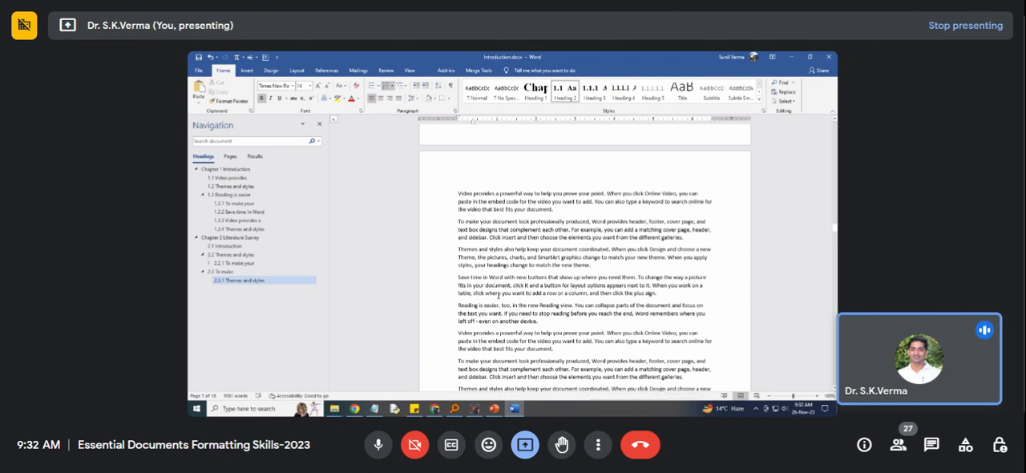
{"action": "scroll", "coordinate": [499, 296], "scroll_direction": "up", "scroll_amount": 5}
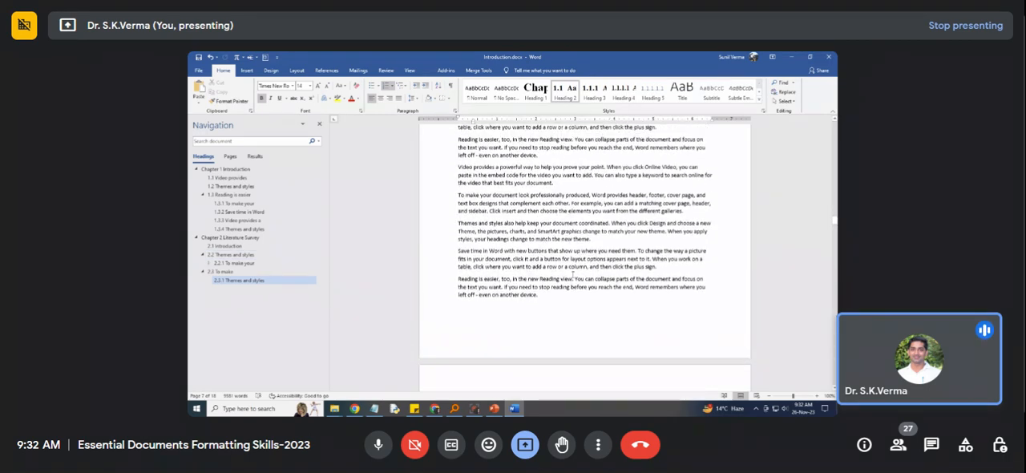
Return to the first page and check headings 1.2 and 1.3 against their entries in the heading outline.
{"action": "left_click_drag", "start_coordinate": [834, 218], "coordinate": [831, 120]}
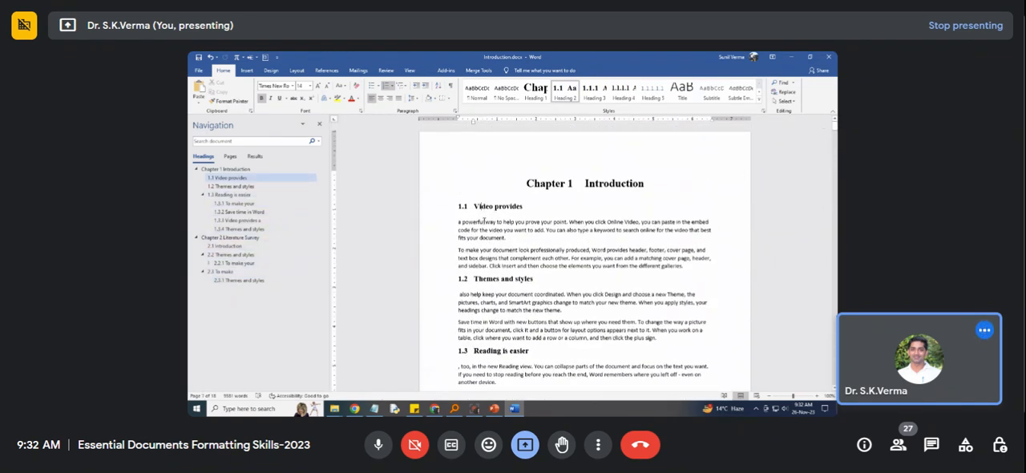
{"action": "left_click", "coordinate": [487, 278]}
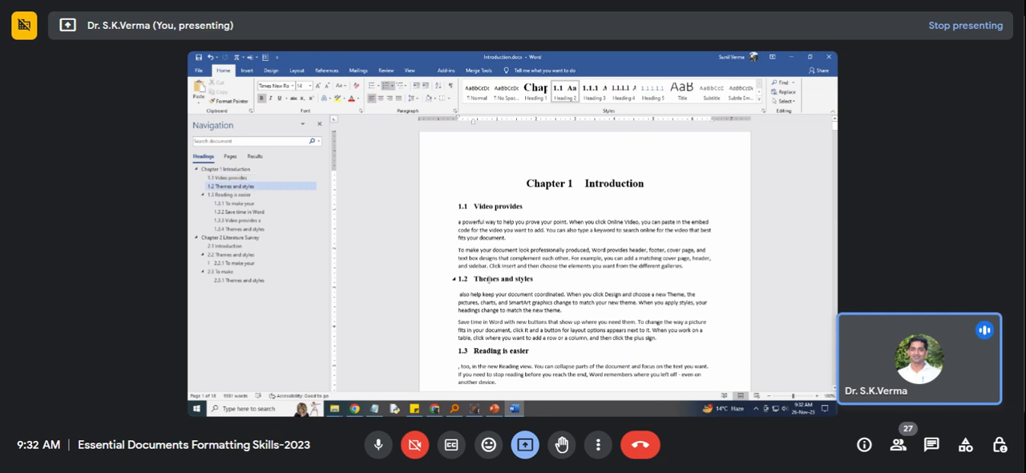
{"action": "left_click", "coordinate": [490, 353]}
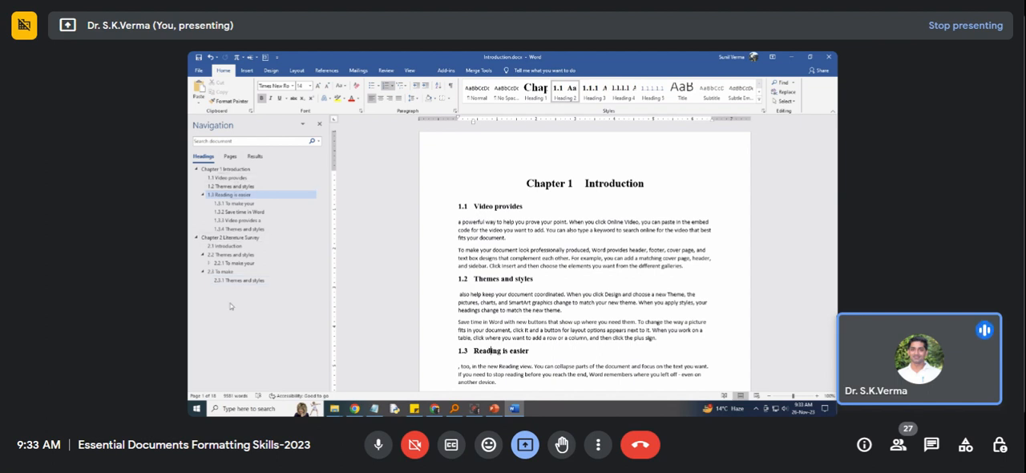
Collapse section 1.3 and both chapters in the heading outline, and expand Chapters 1 and 2 again.
{"action": "left_click", "coordinate": [203, 195]}
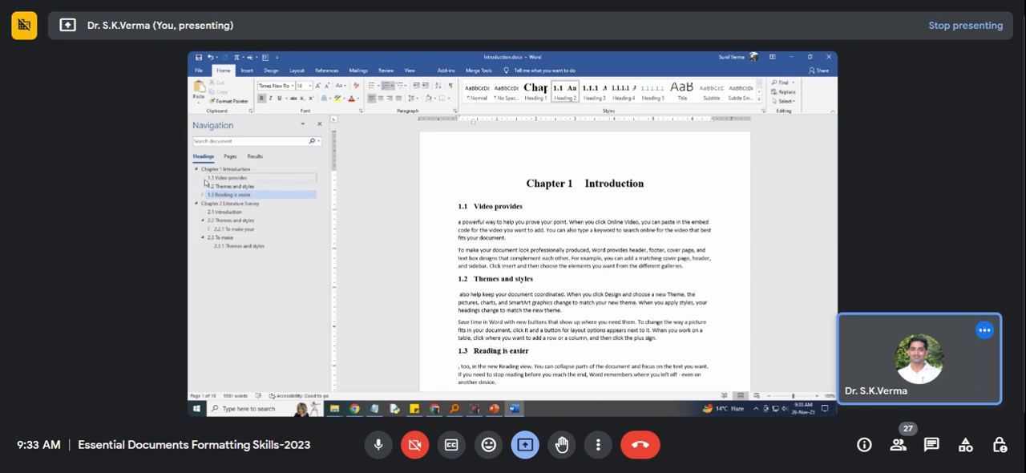
{"action": "left_click", "coordinate": [197, 169]}
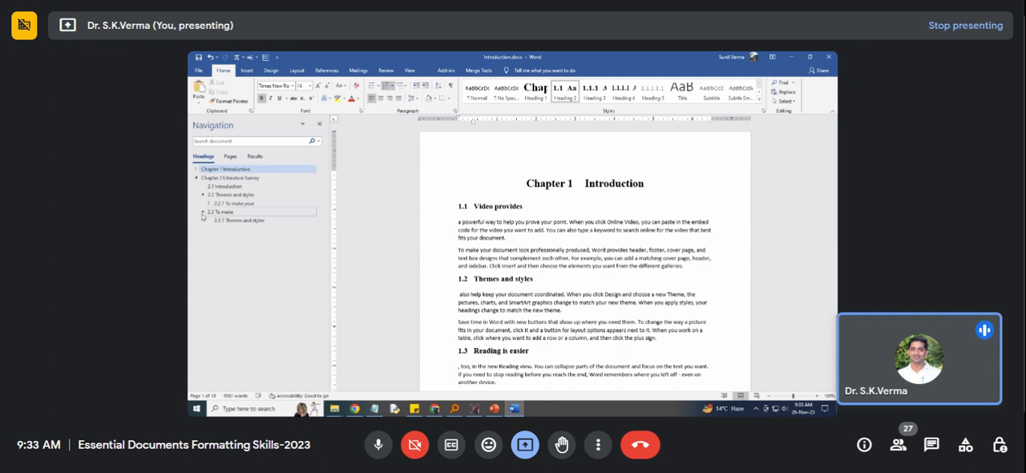
{"action": "left_click", "coordinate": [195, 178]}
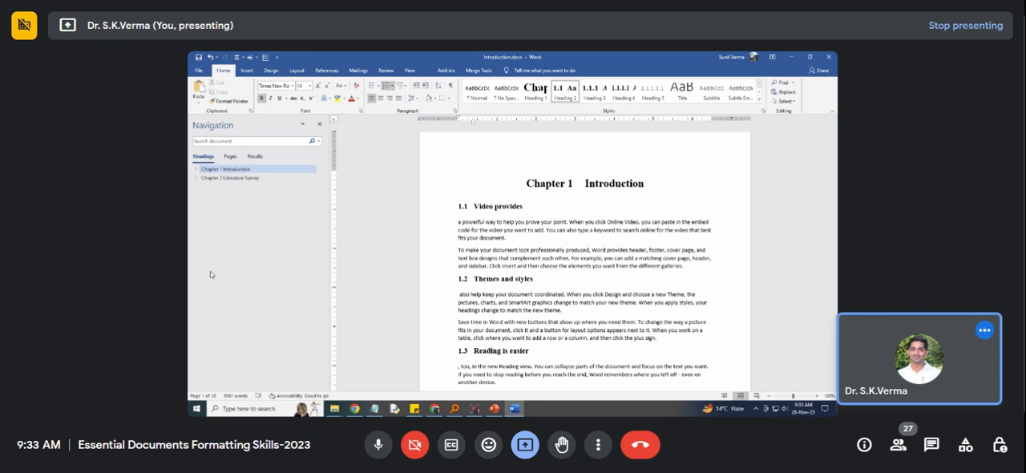
{"action": "left_click", "coordinate": [196, 180]}
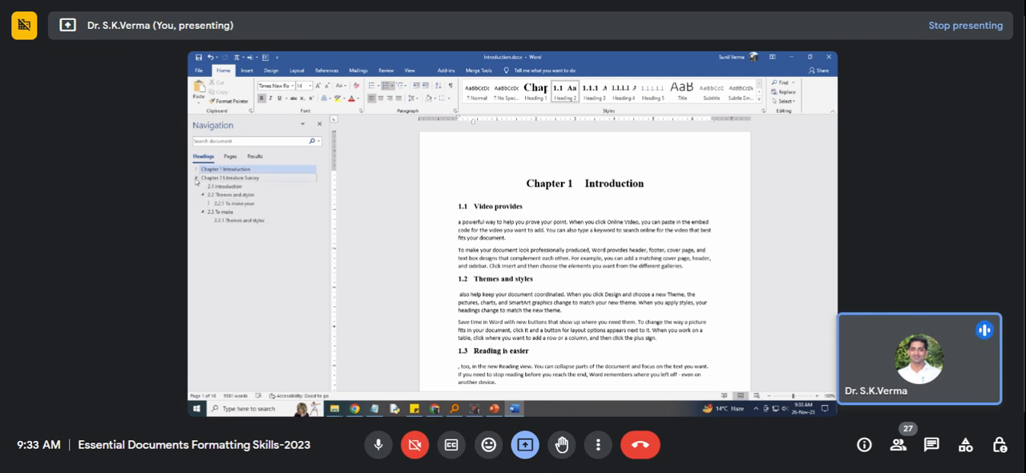
{"action": "left_click", "coordinate": [196, 169]}
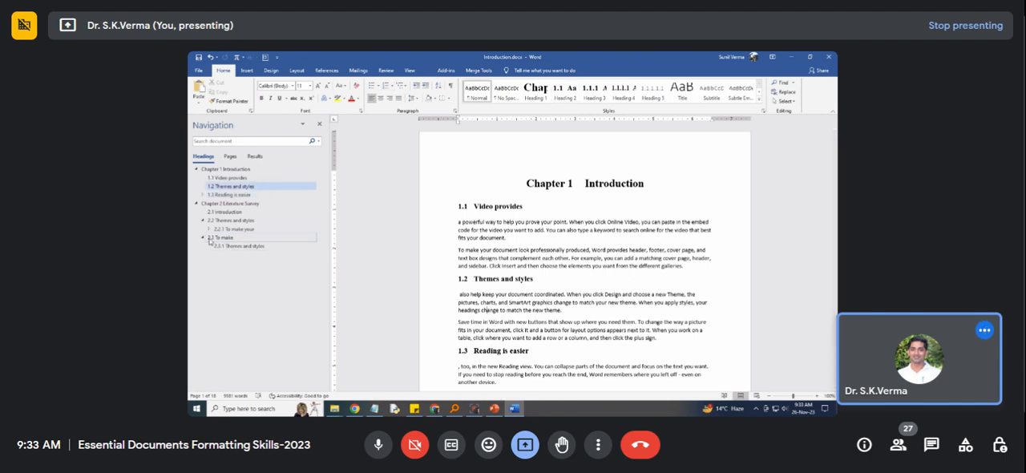
Split "Save time in Word" onto its own line in the pages following section 2.3.1 and apply the Heading 1 style to it.
{"action": "left_click", "coordinate": [222, 247]}
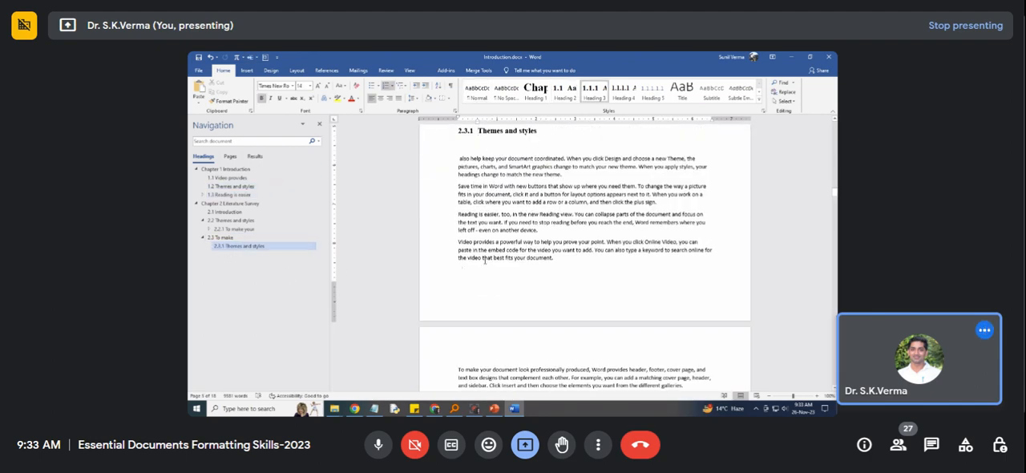
{"action": "scroll", "coordinate": [481, 275], "scroll_direction": "down", "scroll_amount": 5}
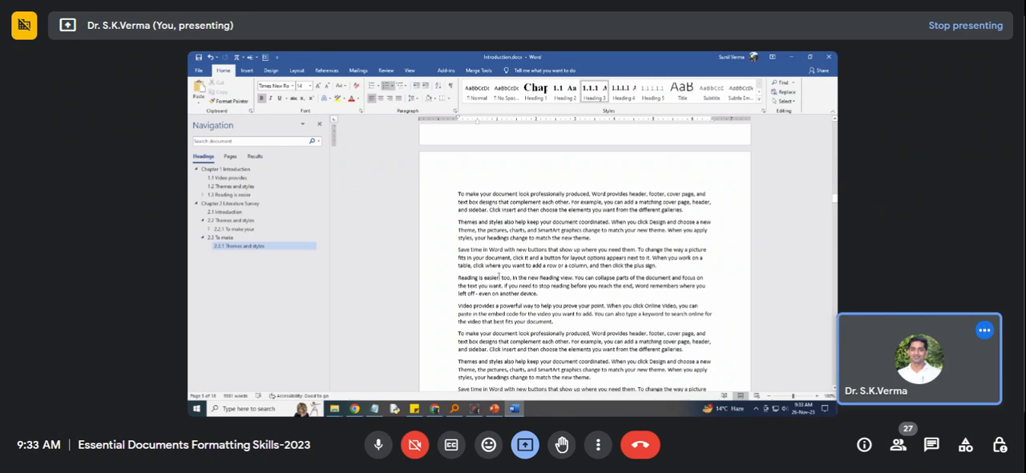
{"action": "scroll", "coordinate": [506, 277], "scroll_direction": "down", "scroll_amount": 4}
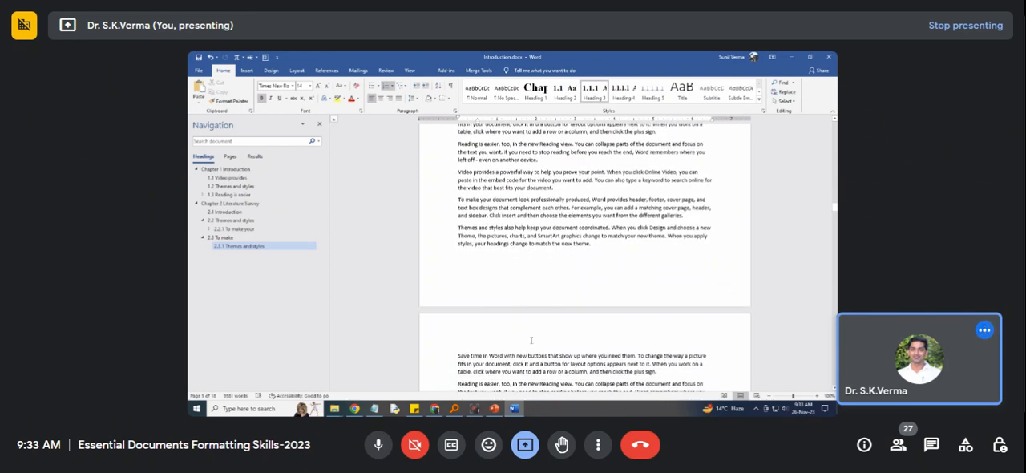
{"action": "left_click", "coordinate": [458, 355]}
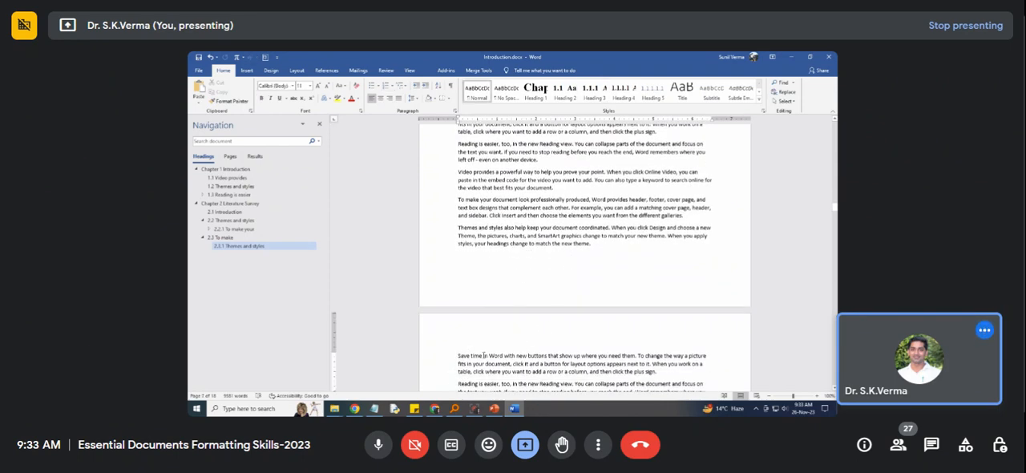
{"action": "key", "text": "ctrl+Return"}
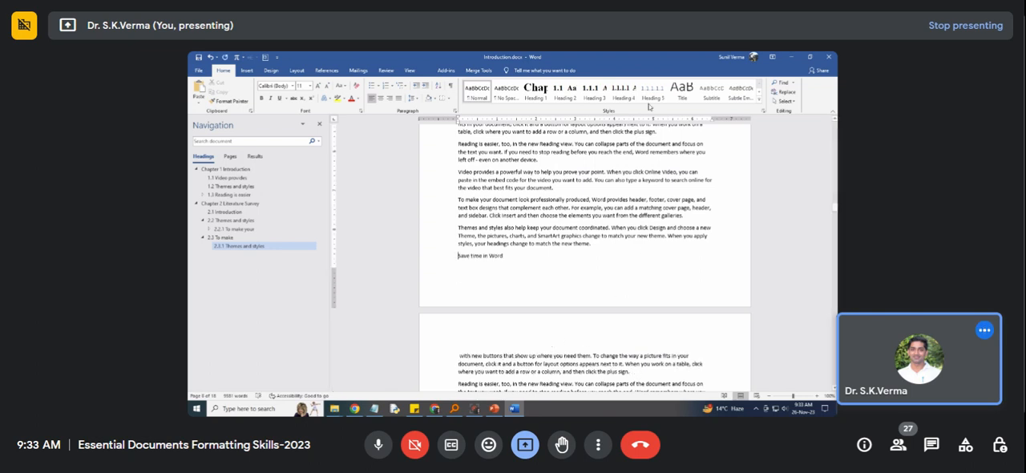
{"action": "left_click", "coordinate": [536, 90]}
Split "Video provides" onto its own line below the "Save time in Word" chapter heading and apply the Heading 2 style to it.
{"action": "scroll", "coordinate": [533, 316], "scroll_direction": "down", "scroll_amount": 3}
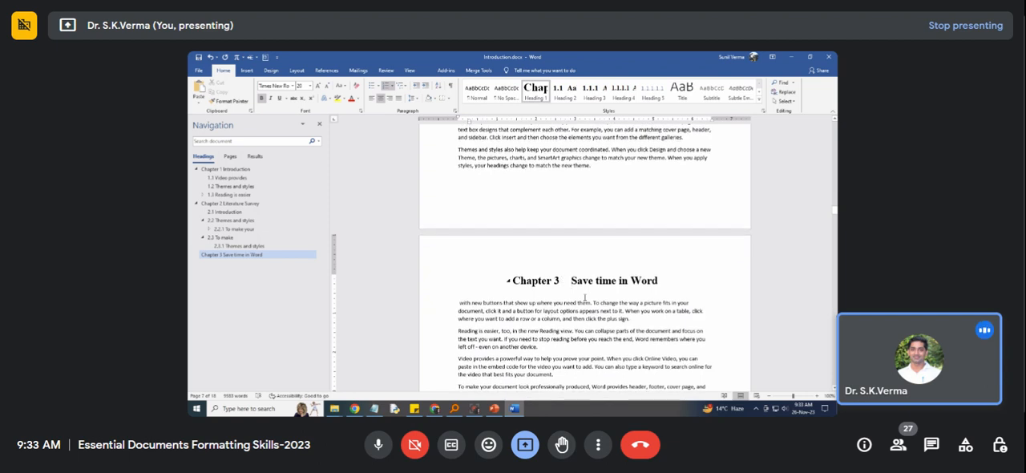
{"action": "scroll", "coordinate": [466, 347], "scroll_direction": "down", "scroll_amount": 2}
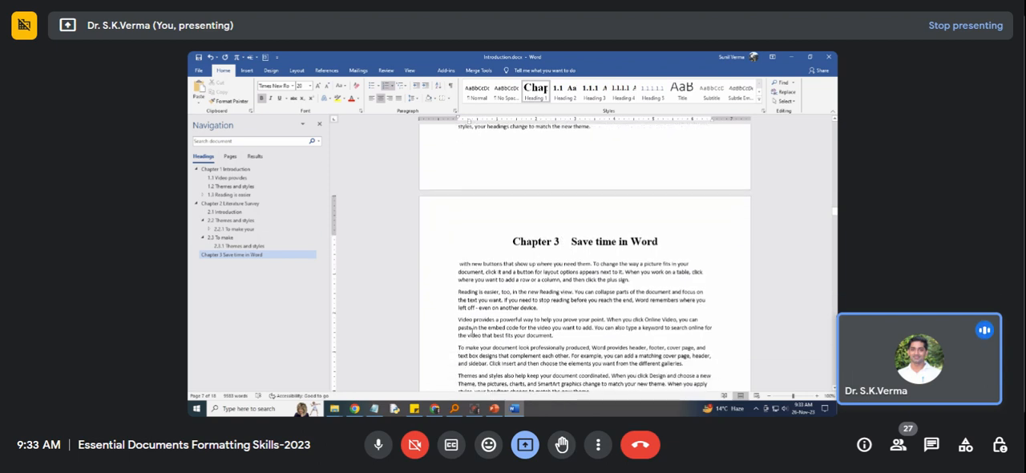
{"action": "left_click", "coordinate": [495, 319]}
{"action": "key", "text": "Return"}
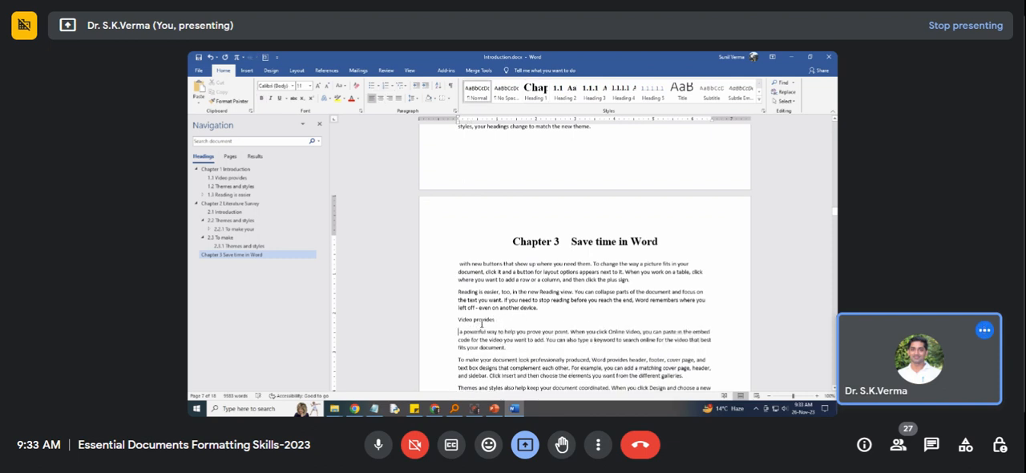
{"action": "triple_click", "coordinate": [492, 320]}
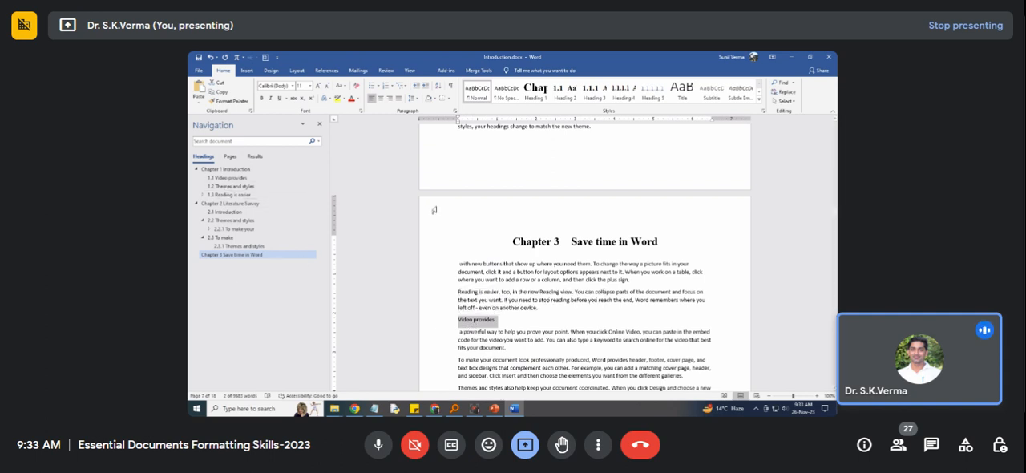
{"action": "left_click", "coordinate": [565, 90]}
Break the line after "Themes" in the "Themes and styles" paragraph near the page end and apply the Heading 2 style there.
{"action": "scroll", "coordinate": [477, 305], "scroll_direction": "down", "scroll_amount": 3}
{"action": "scroll", "coordinate": [478, 305], "scroll_direction": "down", "scroll_amount": 3}
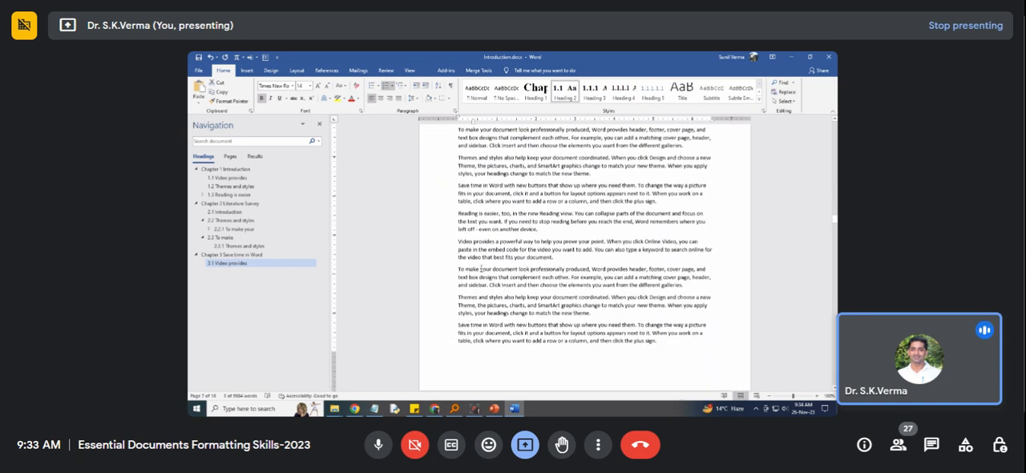
{"action": "left_click", "coordinate": [477, 297]}
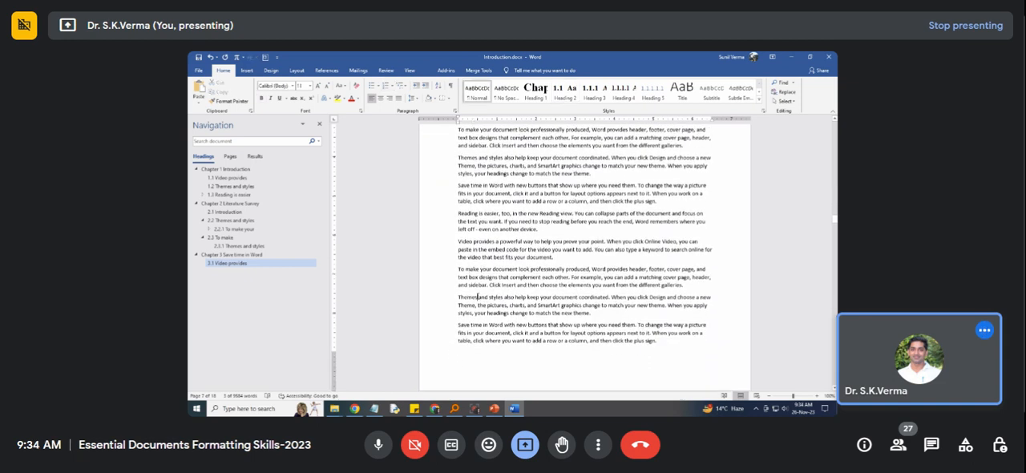
{"action": "key", "text": "Return"}
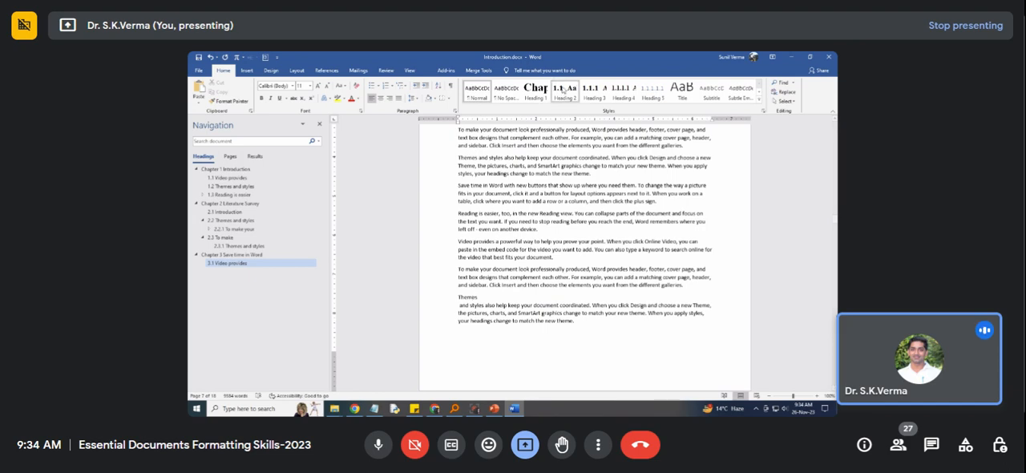
{"action": "left_click", "coordinate": [566, 90]}
{"action": "scroll", "coordinate": [564, 163], "scroll_direction": "down", "scroll_amount": 5}
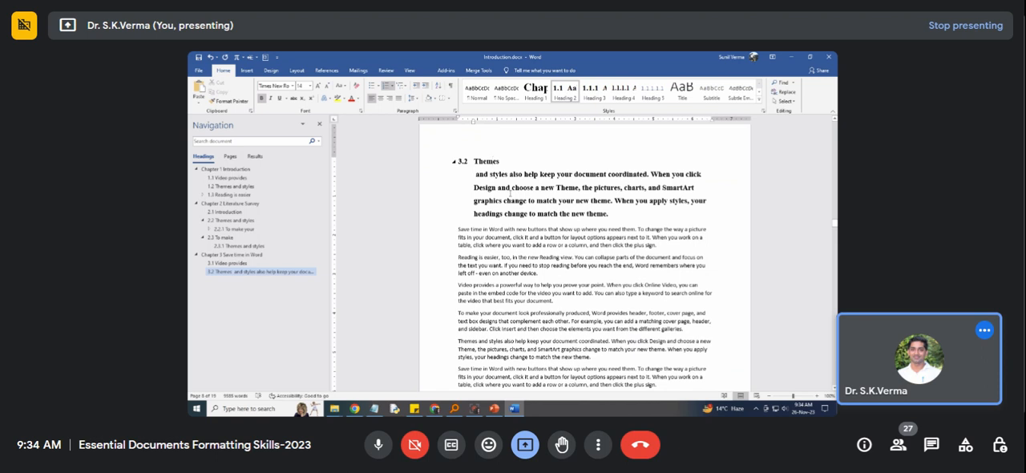
Undo the Heading 2 style on the whole "Themes" paragraph and restyle only the separated word "Themes", removing the empty line below it.
{"action": "left_click_drag", "start_coordinate": [621, 216], "coordinate": [474, 161]}
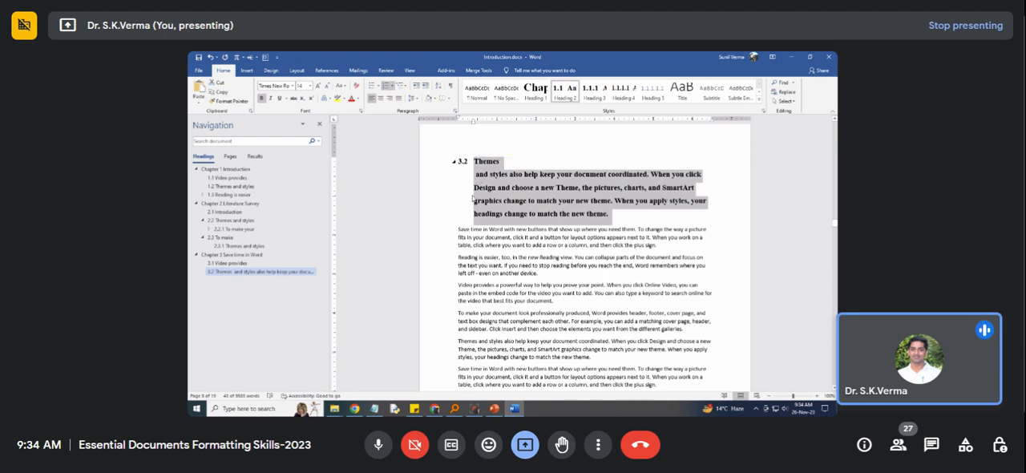
{"action": "key", "text": "ctrl+z"}
{"action": "scroll", "coordinate": [476, 198], "scroll_direction": "up", "scroll_amount": 2}
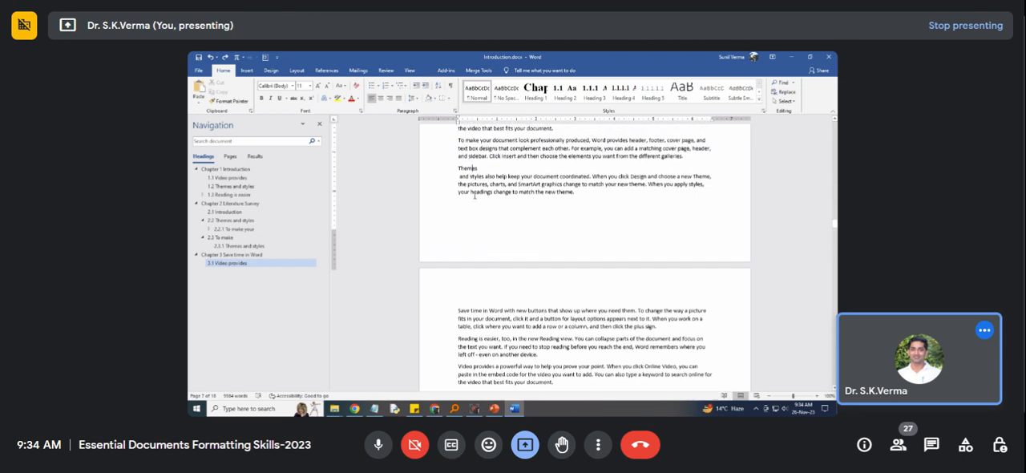
{"action": "key", "text": "Return"}
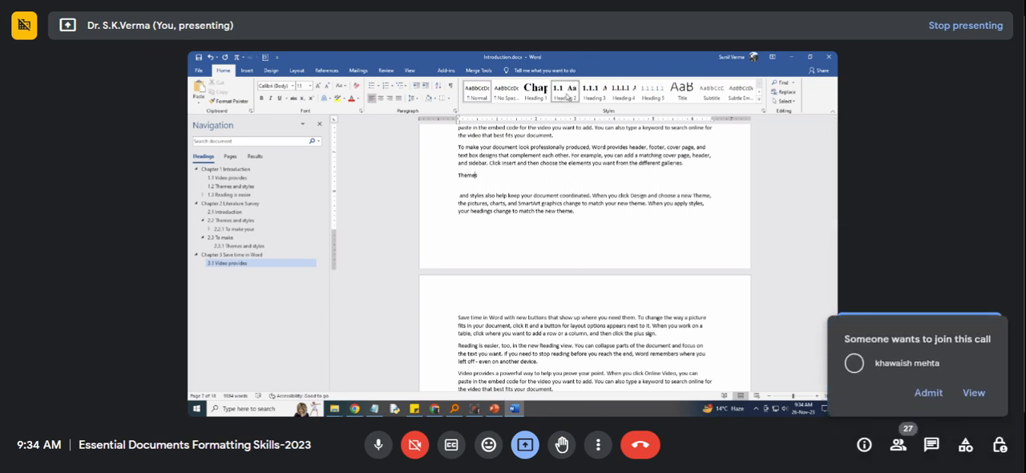
{"action": "left_click", "coordinate": [565, 92]}
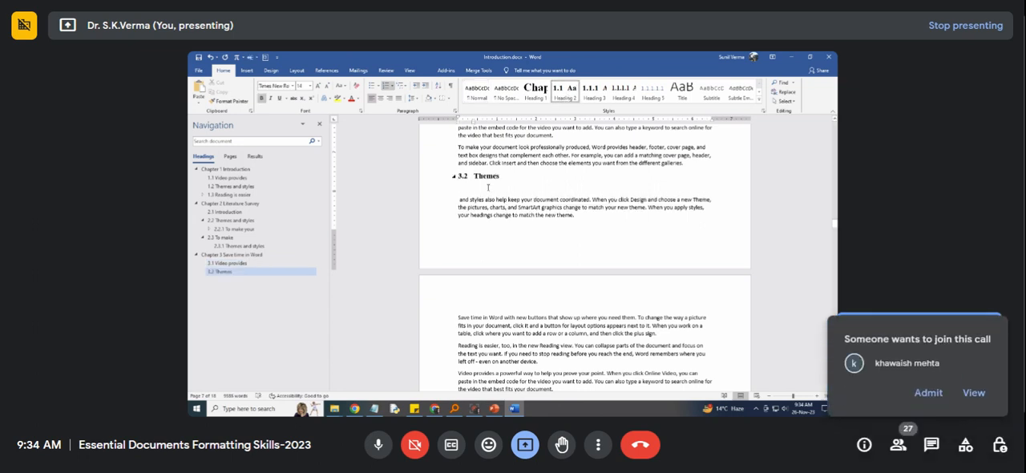
{"action": "left_click", "coordinate": [487, 190]}
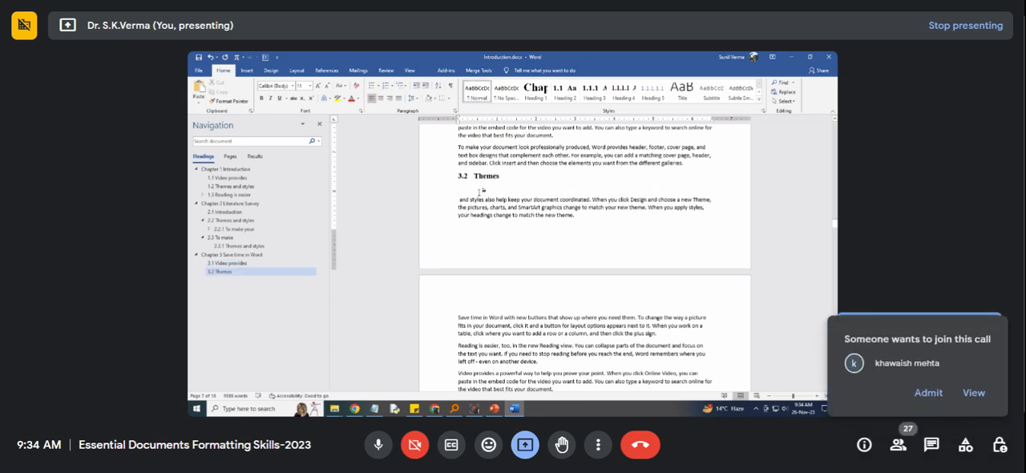
{"action": "key", "text": "Delete"}
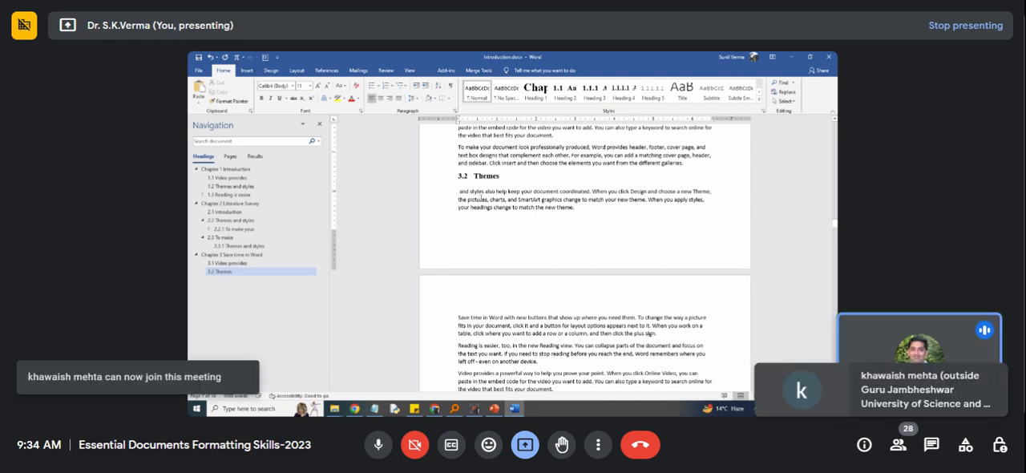
{"action": "left_click_drag", "start_coordinate": [578, 209], "coordinate": [482, 184]}
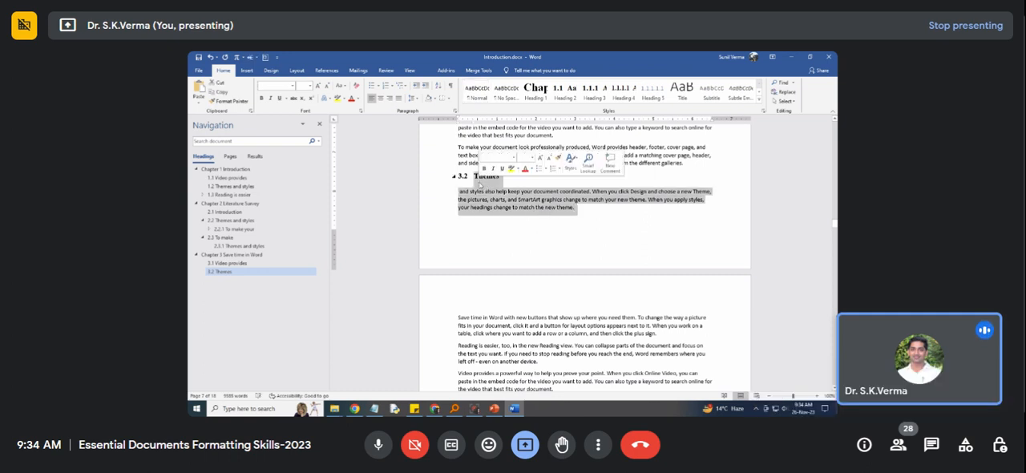
{"action": "left_click", "coordinate": [496, 200]}
{"action": "left_click_drag", "start_coordinate": [459, 192], "coordinate": [576, 209]}
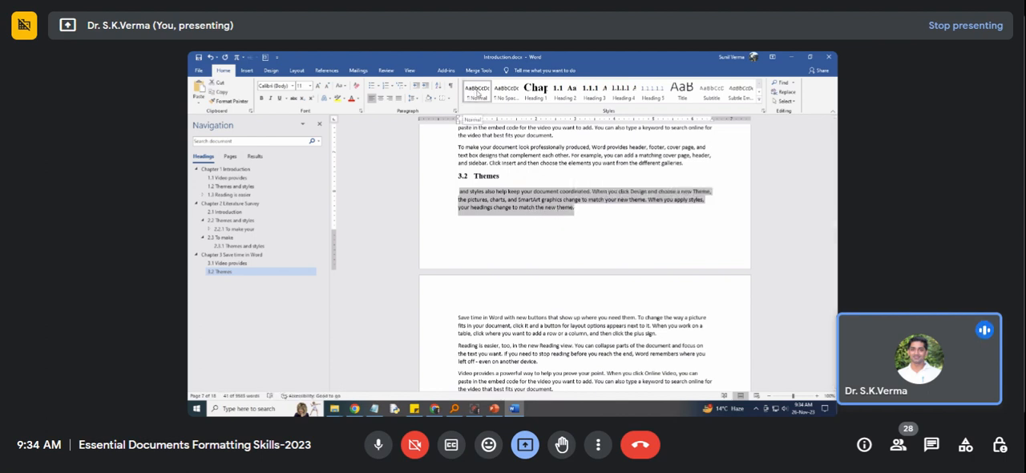
{"action": "left_click", "coordinate": [533, 228]}
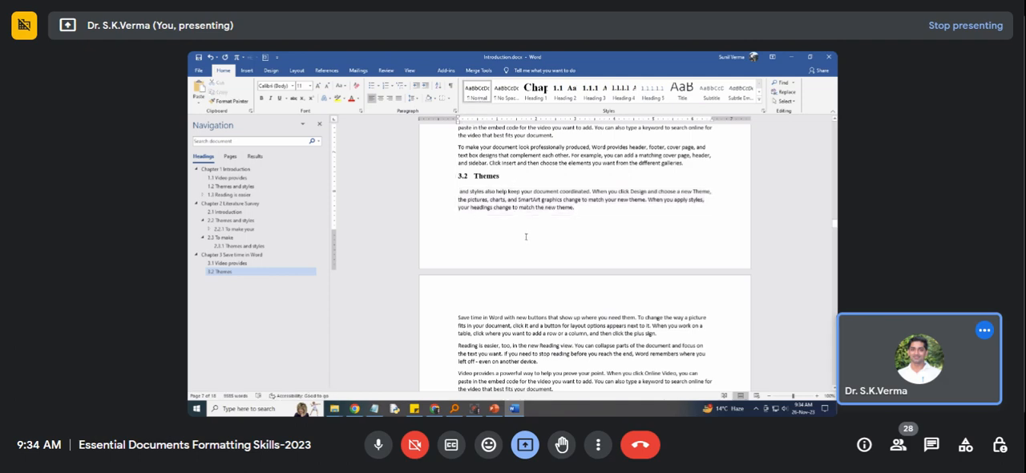
Split "Reading is easier" onto its own line on the page after section 3.2 and apply the Heading 3 style to it.
{"action": "scroll", "coordinate": [527, 236], "scroll_direction": "down", "scroll_amount": 3}
{"action": "left_click", "coordinate": [499, 268]}
{"action": "key", "text": "Return"}
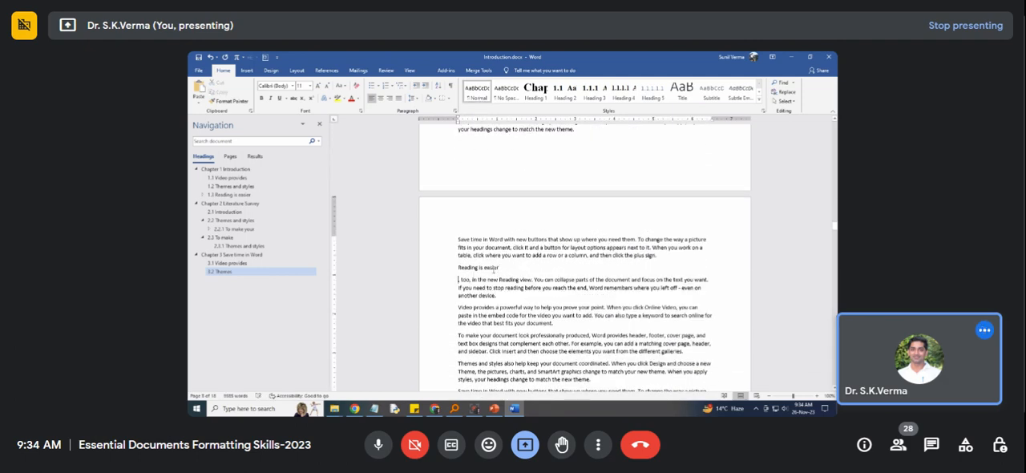
{"action": "left_click", "coordinate": [595, 90]}
Split "To make your" onto its own line under section 3.2.1 and apply the Heading 4 style to it.
{"action": "scroll", "coordinate": [495, 289], "scroll_direction": "down", "scroll_amount": 3}
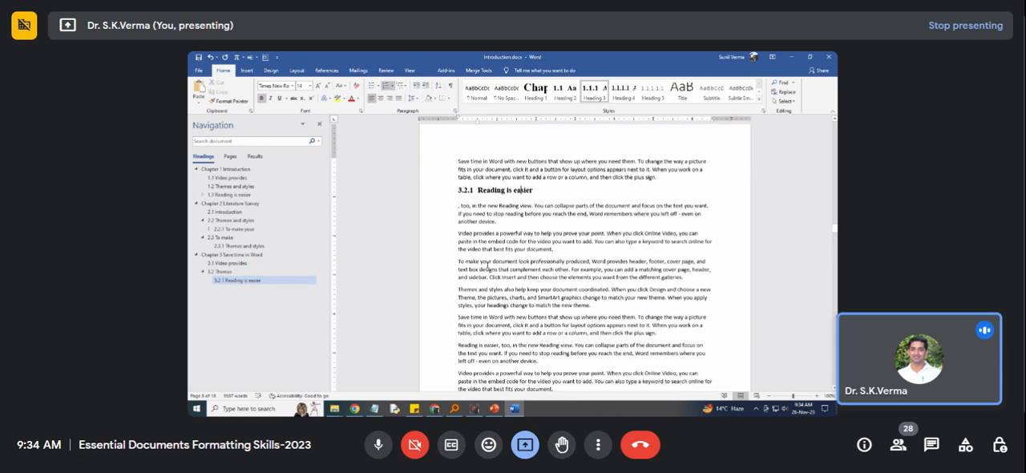
{"action": "left_click", "coordinate": [491, 261]}
{"action": "key", "text": "Return"}
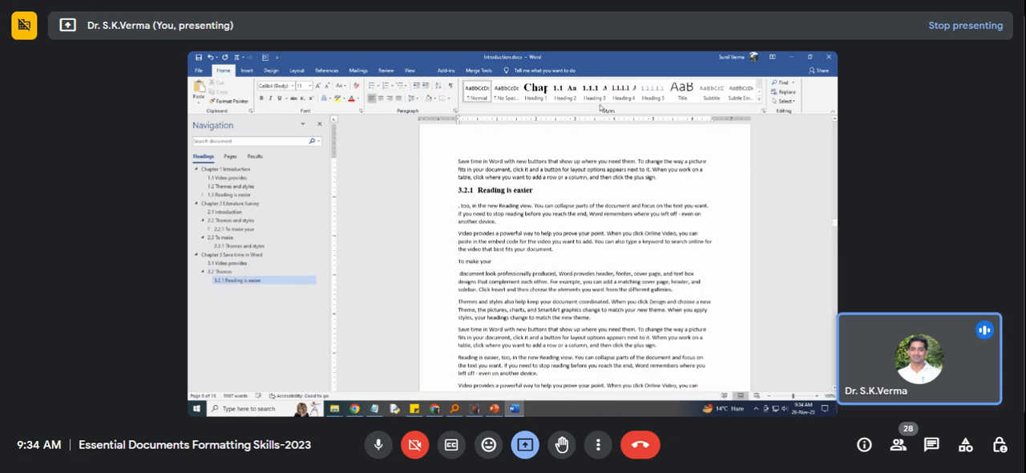
{"action": "left_click", "coordinate": [624, 90]}
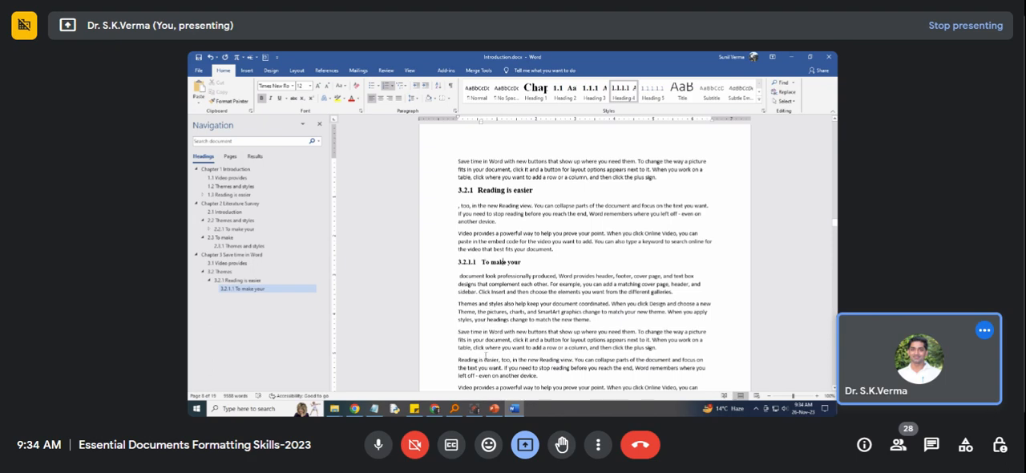
Split the next "Reading is easier" below section 3.2.1.1 onto its own line and apply the Heading 3 style to it.
{"action": "left_click", "coordinate": [499, 360]}
{"action": "key", "text": "Return"}
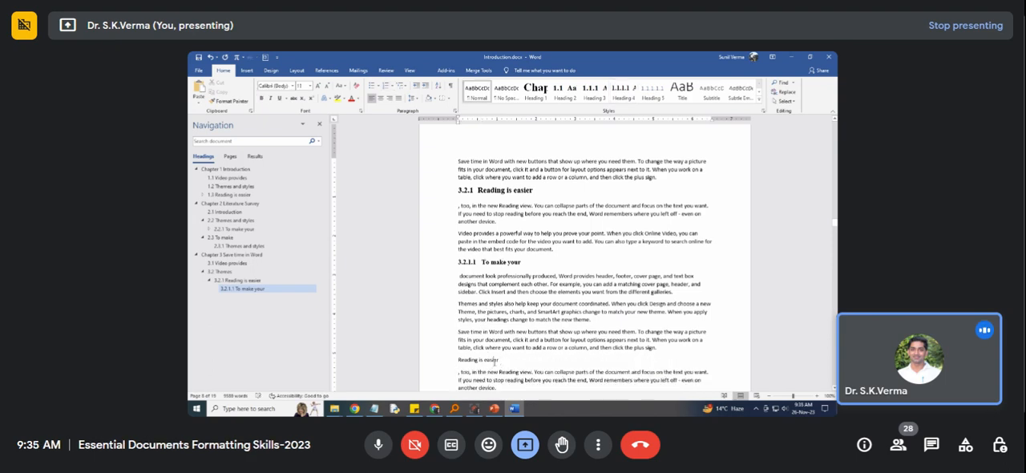
{"action": "left_click", "coordinate": [595, 90]}
Split "To make your" onto its own line under section 3.2.2 and apply the Heading 4 style to it.
{"action": "scroll", "coordinate": [492, 297], "scroll_direction": "down", "scroll_amount": 5}
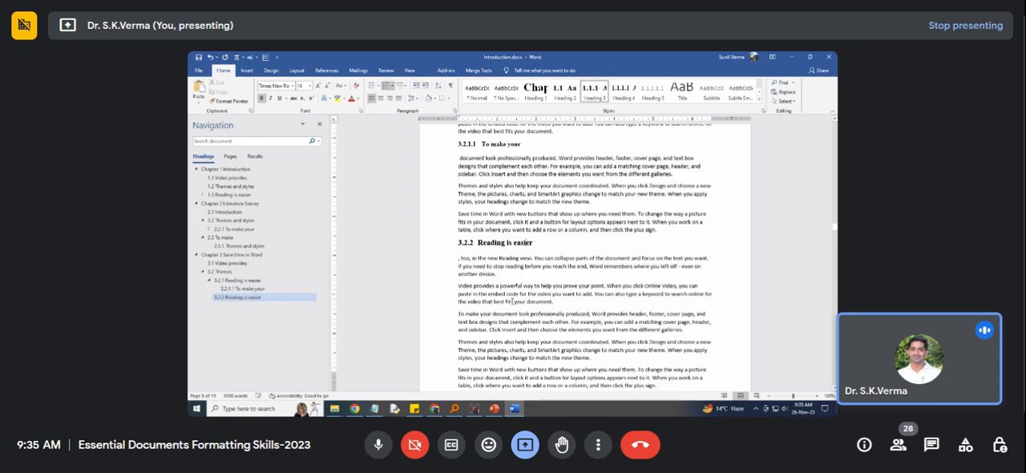
{"action": "left_click", "coordinate": [492, 297]}
{"action": "key", "text": "Return"}
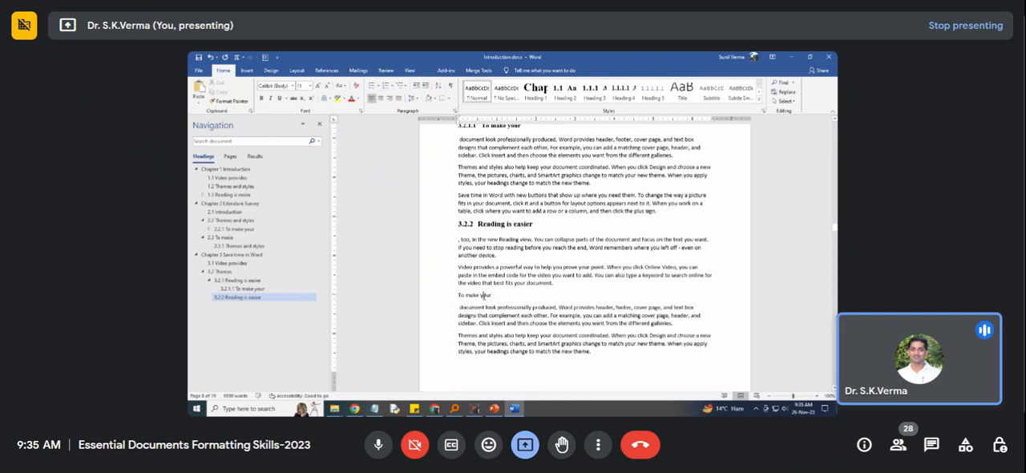
{"action": "left_click", "coordinate": [624, 90]}
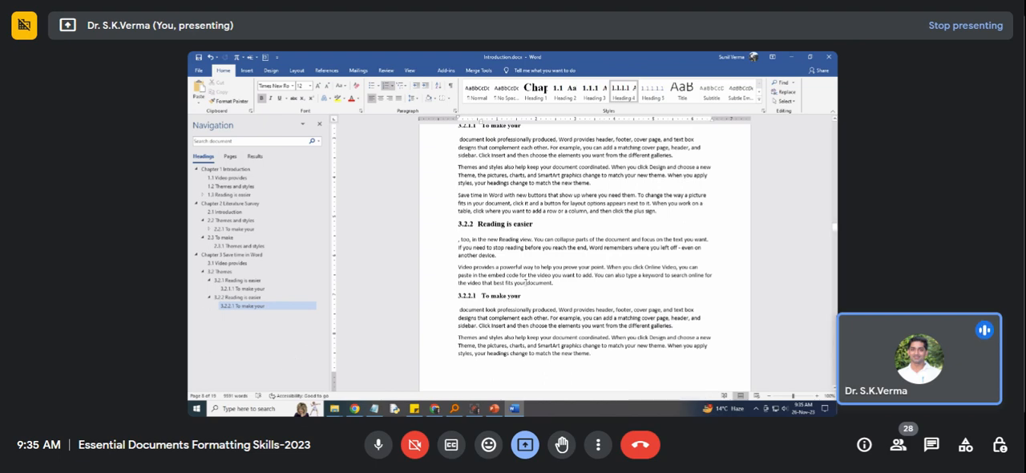
Jump back to the Chapter 1 Introduction heading and browse the document's page thumbnails from first to last.
{"action": "scroll", "coordinate": [527, 282], "scroll_direction": "up", "scroll_amount": 10}
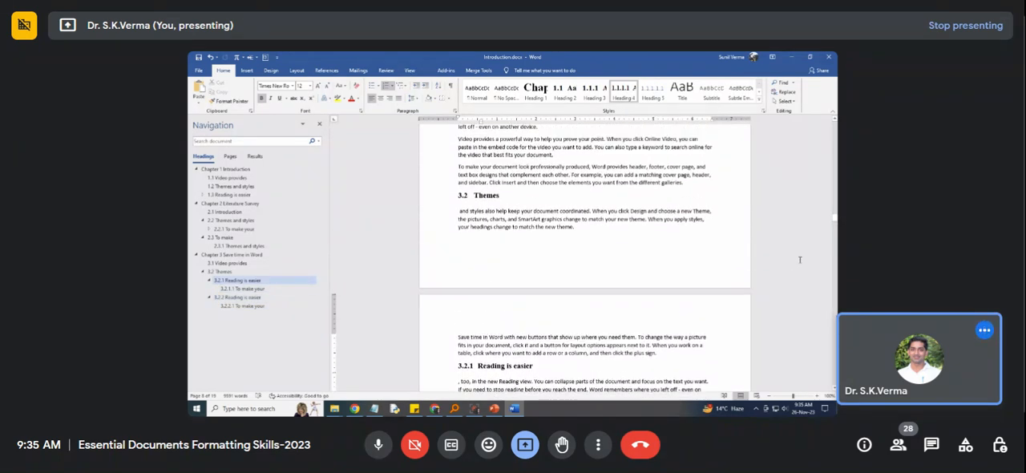
{"action": "left_click_drag", "start_coordinate": [835, 218], "coordinate": [835, 187]}
{"action": "left_click", "coordinate": [218, 170]}
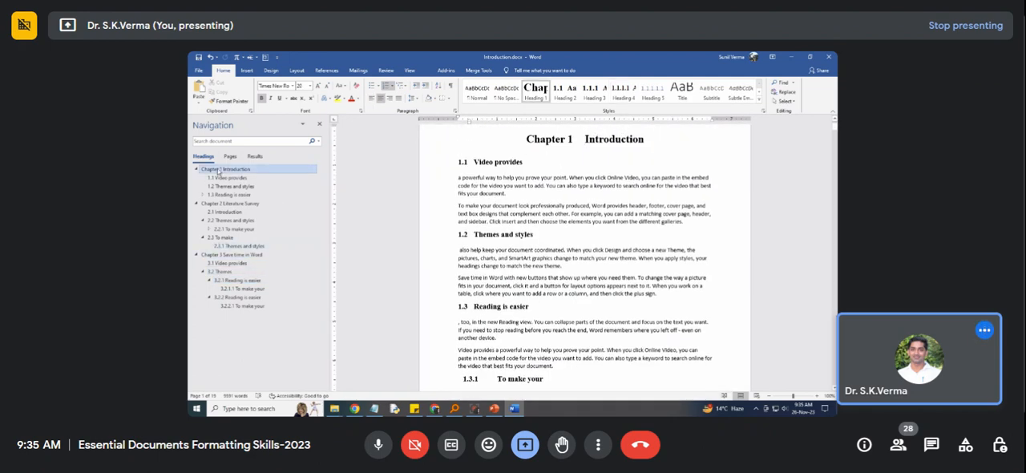
{"action": "left_click", "coordinate": [230, 156]}
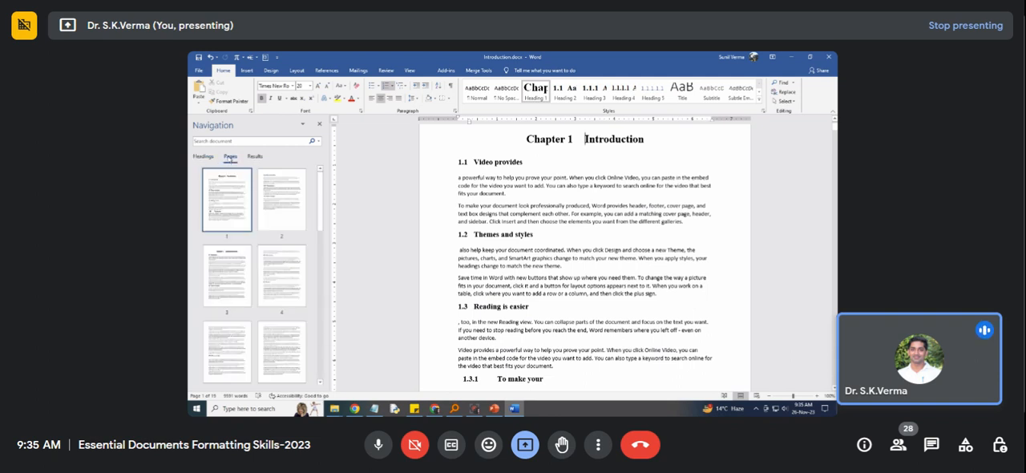
{"action": "scroll", "coordinate": [251, 253], "scroll_direction": "down", "scroll_amount": 10}
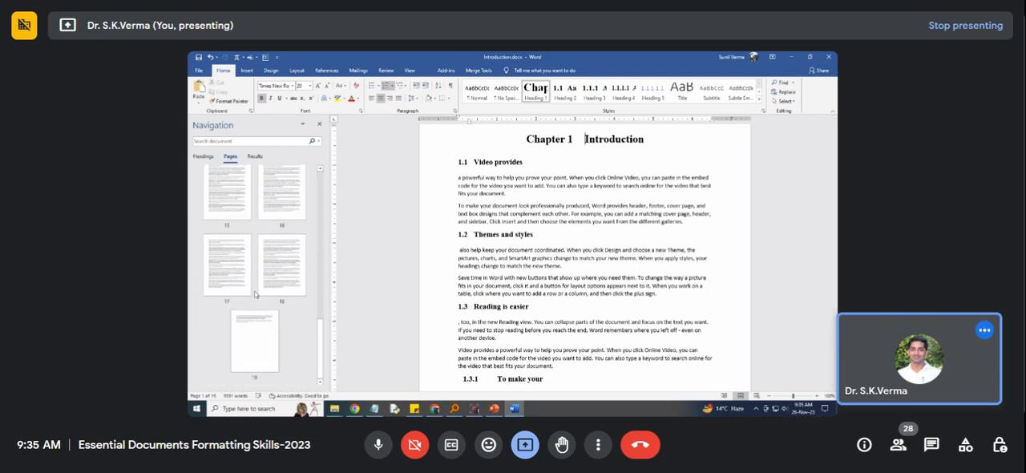
{"action": "scroll", "coordinate": [255, 295], "scroll_direction": "up", "scroll_amount": 10}
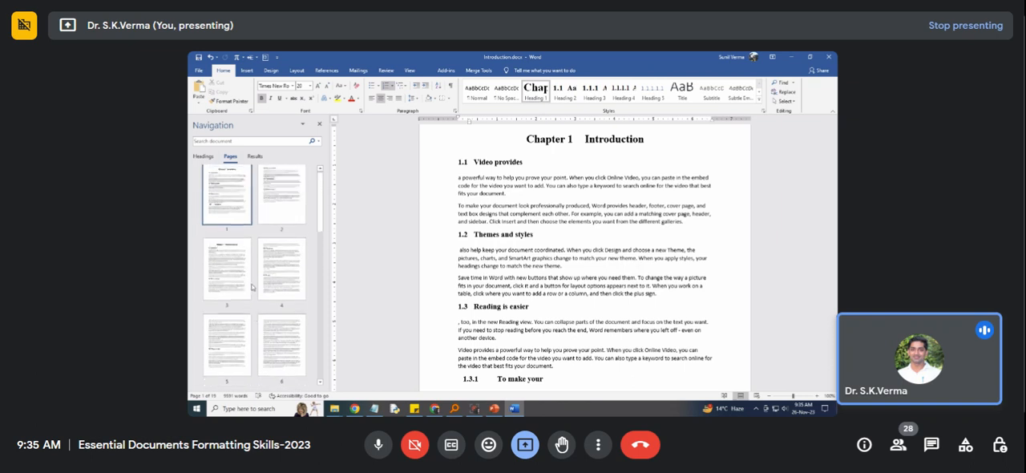
Search the document for the word "remembers" taken from the paragraph under section 1.3.
{"action": "left_click", "coordinate": [221, 144]}
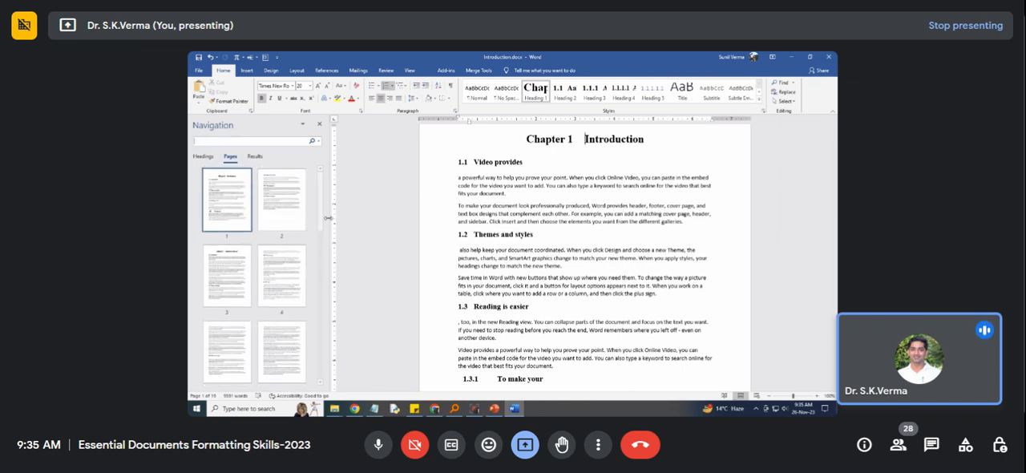
{"action": "left_click", "coordinate": [583, 337]}
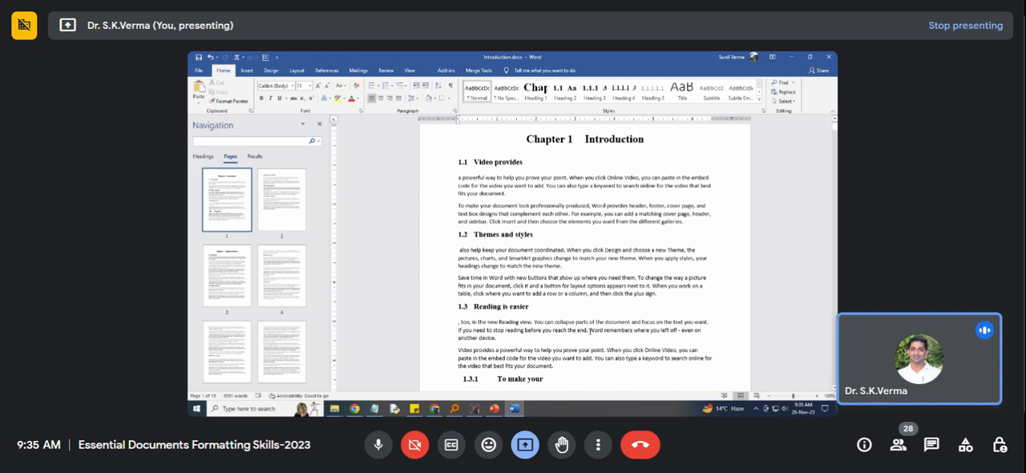
{"action": "left_click_drag", "start_coordinate": [606, 329], "coordinate": [633, 330]}
{"action": "key", "text": "ctrl+c"}
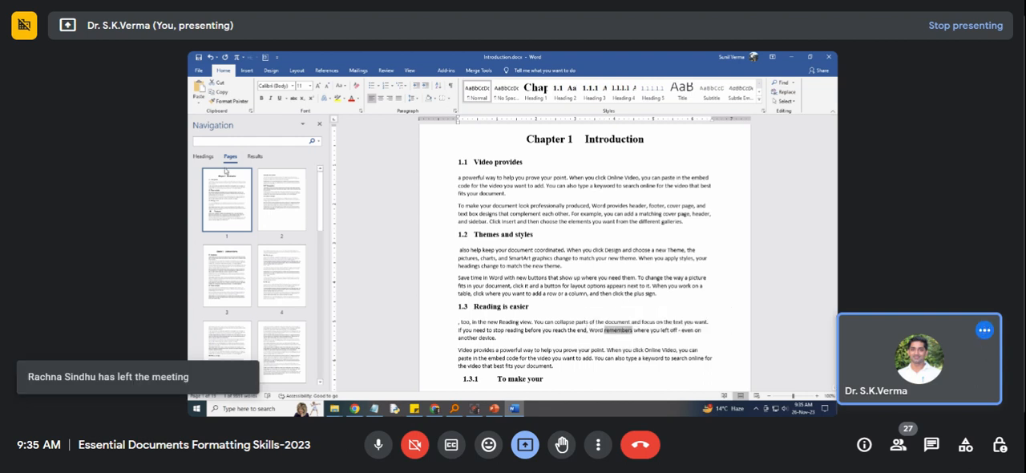
{"action": "left_click", "coordinate": [230, 142]}
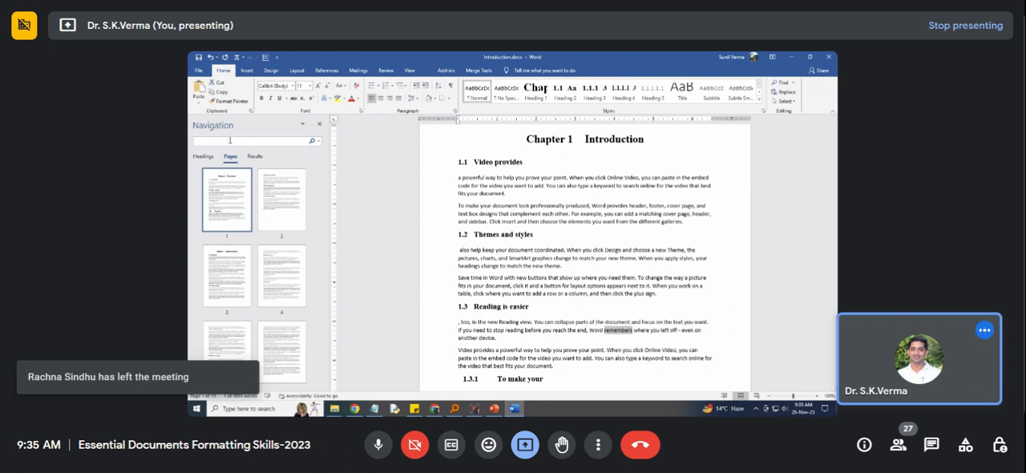
{"action": "key", "text": "ctrl+v"}
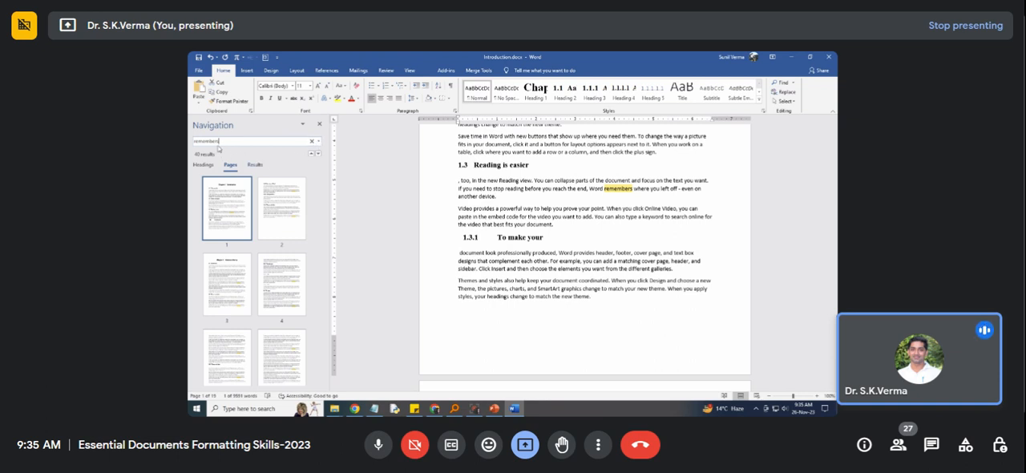
Set up a find-and-replace that changes "remembers" to "REMEMBERS".
{"action": "left_click_drag", "start_coordinate": [221, 141], "coordinate": [190, 147]}
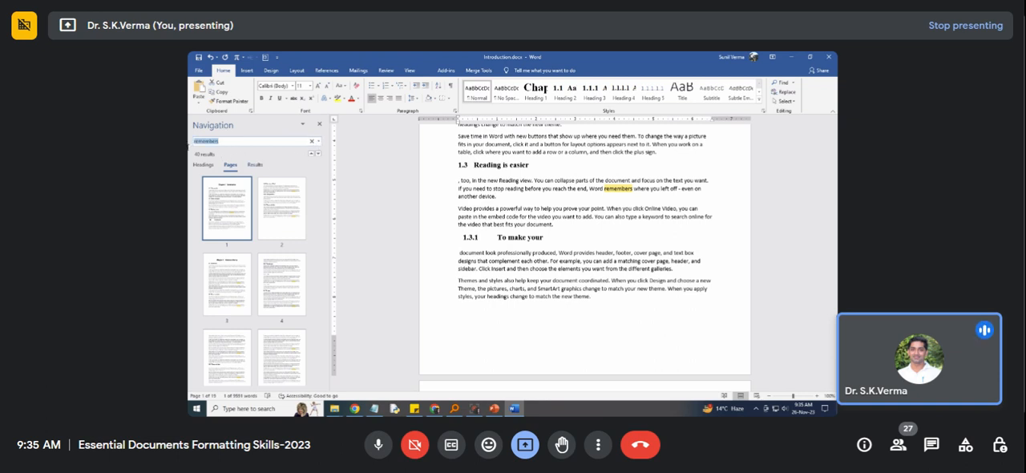
{"action": "left_click", "coordinate": [318, 141]}
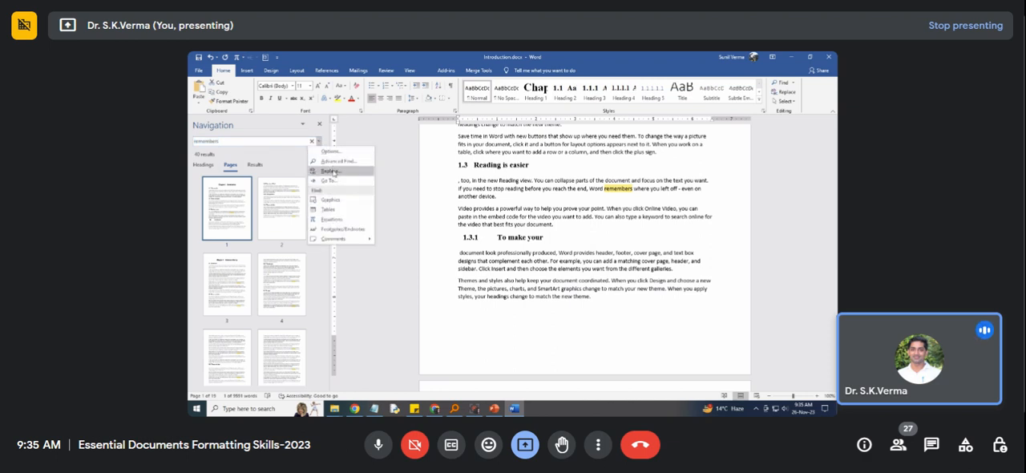
{"action": "left_click", "coordinate": [330, 171]}
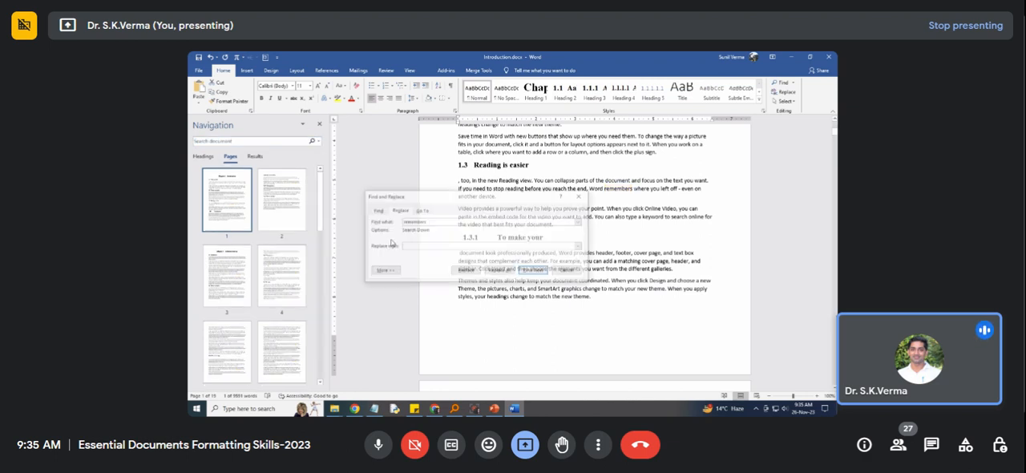
{"action": "left_click", "coordinate": [408, 246]}
{"action": "type", "text": "Remembered"}
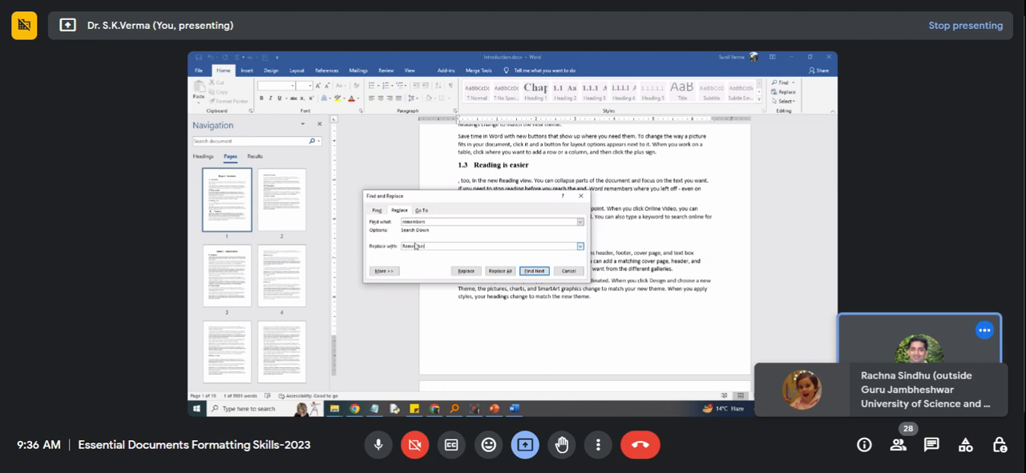
{"action": "double_click", "coordinate": [416, 247]}
{"action": "type", "text": "REMEMBERS"}
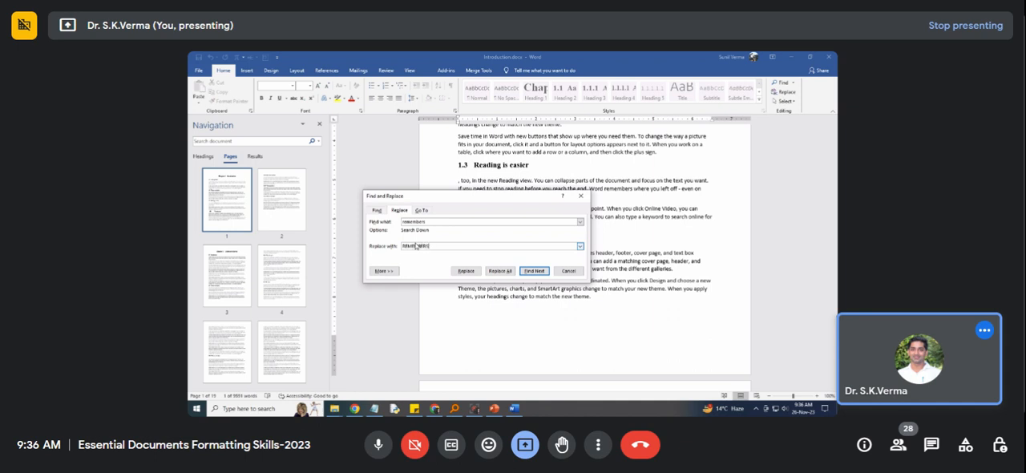
Replace "remembers" one occurrence at a time through the one just above section 1.3.3, and select that replaced word to check it.
{"action": "left_click", "coordinate": [466, 271]}
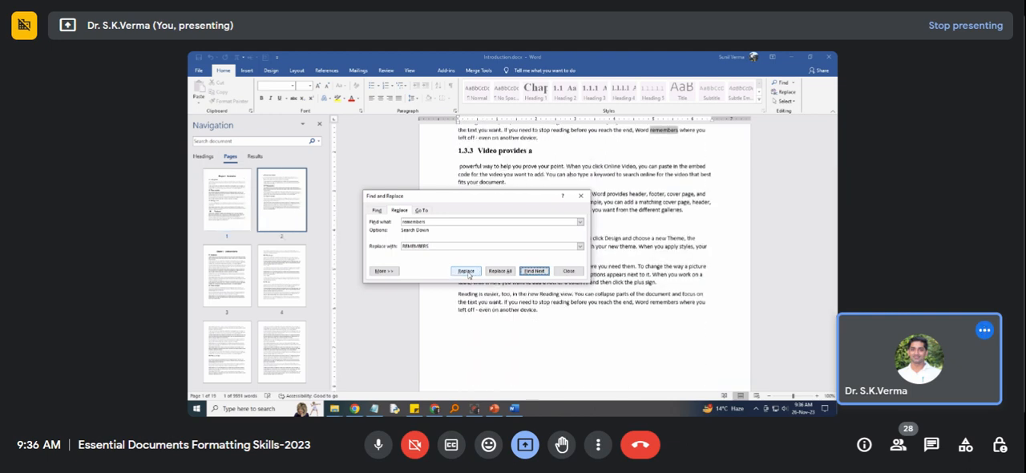
{"action": "left_click", "coordinate": [466, 271]}
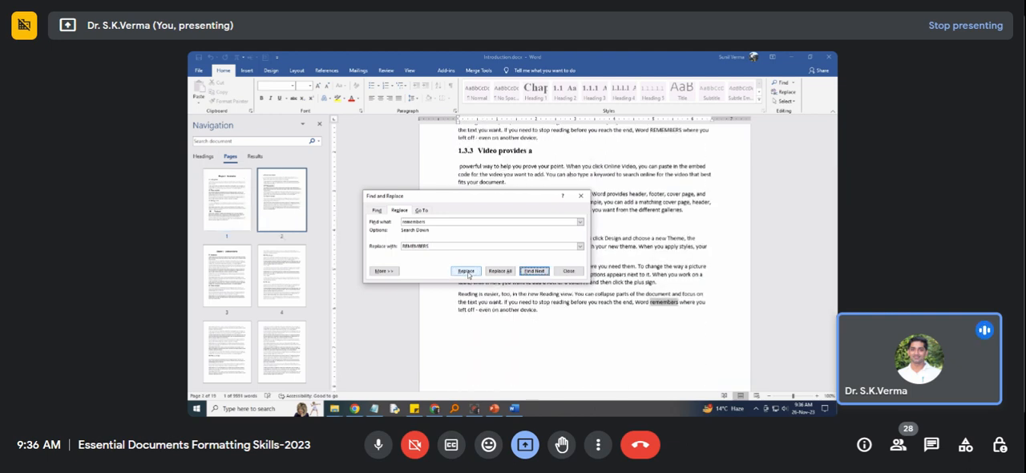
{"action": "left_click", "coordinate": [651, 129]}
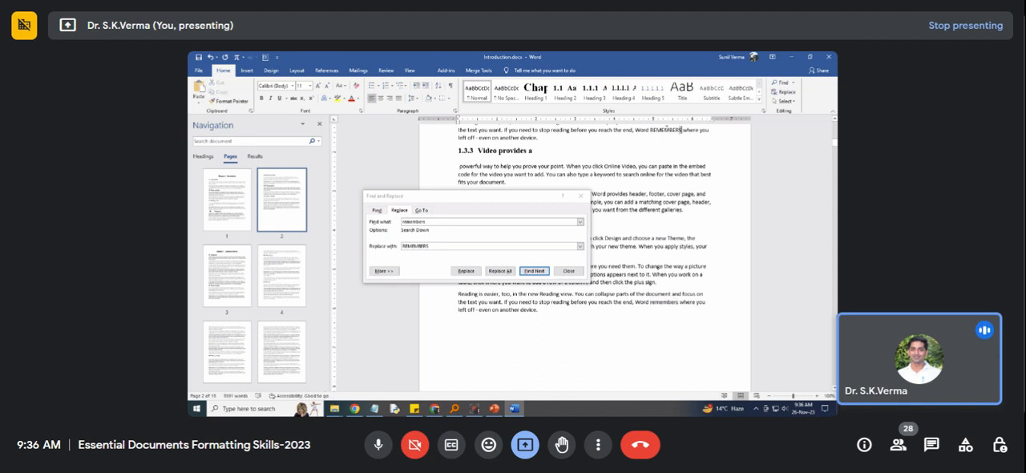
{"action": "left_click_drag", "start_coordinate": [682, 129], "coordinate": [651, 130]}
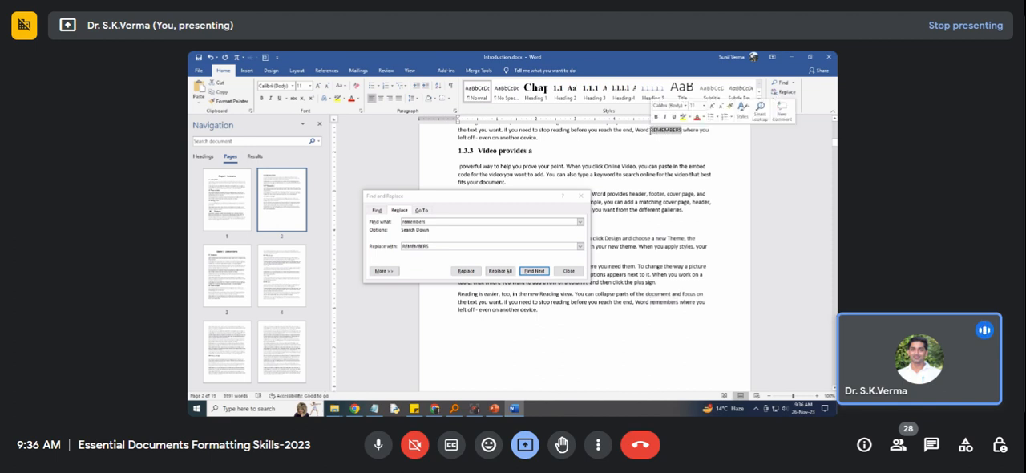
Replace all remaining occurrences of "remembers" with "REMEMBERS", continue from the document's beginning, and close find-and-replace.
{"action": "left_click", "coordinate": [499, 272]}
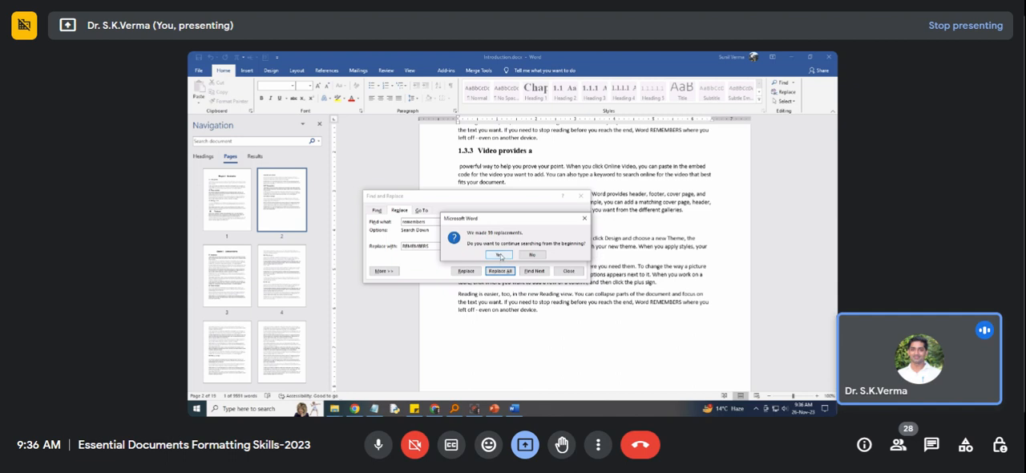
{"action": "left_click", "coordinate": [515, 252]}
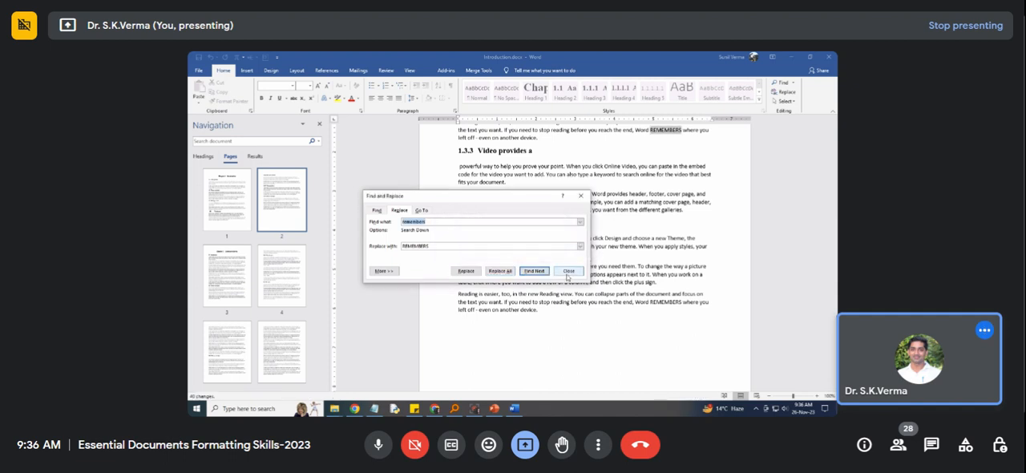
{"action": "left_click", "coordinate": [567, 272]}
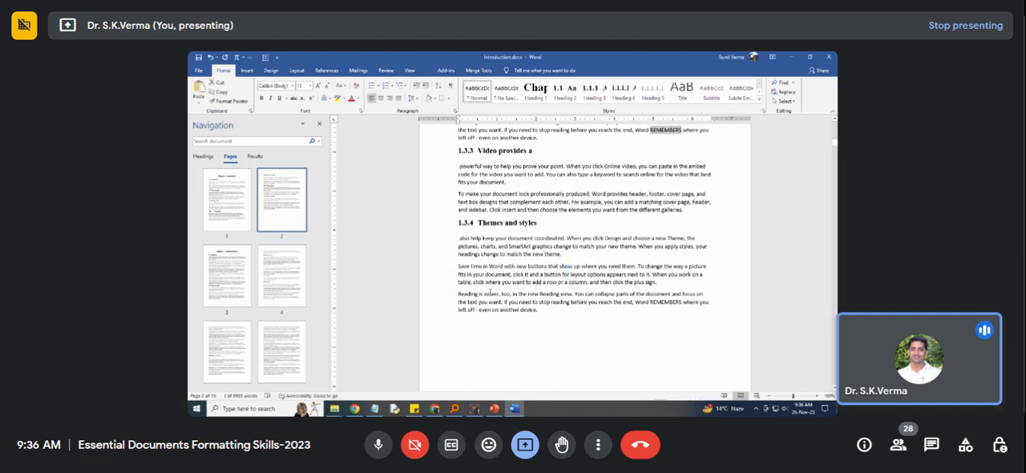
Jump to the Chapter 3 Save time in Word heading and view the end of the page before it.
{"action": "left_click", "coordinate": [535, 152]}
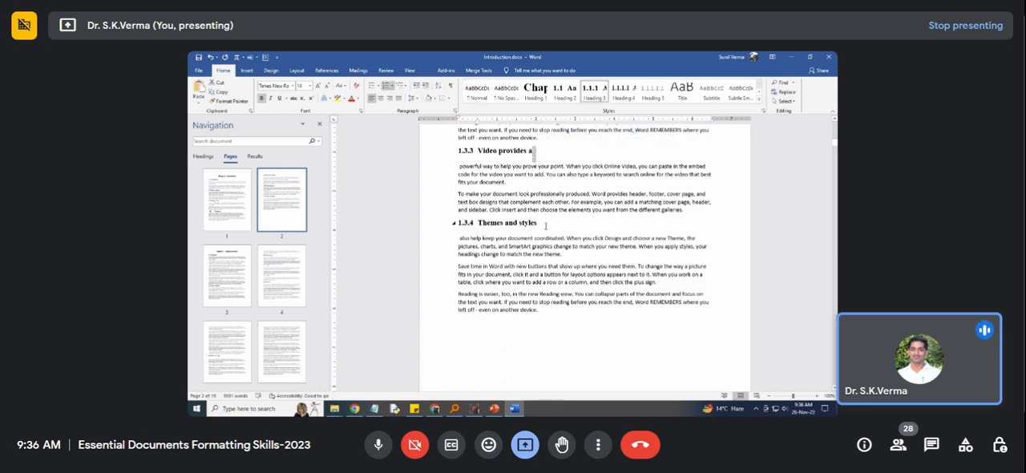
{"action": "scroll", "coordinate": [547, 232], "scroll_direction": "up", "scroll_amount": 6}
{"action": "scroll", "coordinate": [547, 251], "scroll_direction": "up", "scroll_amount": 5}
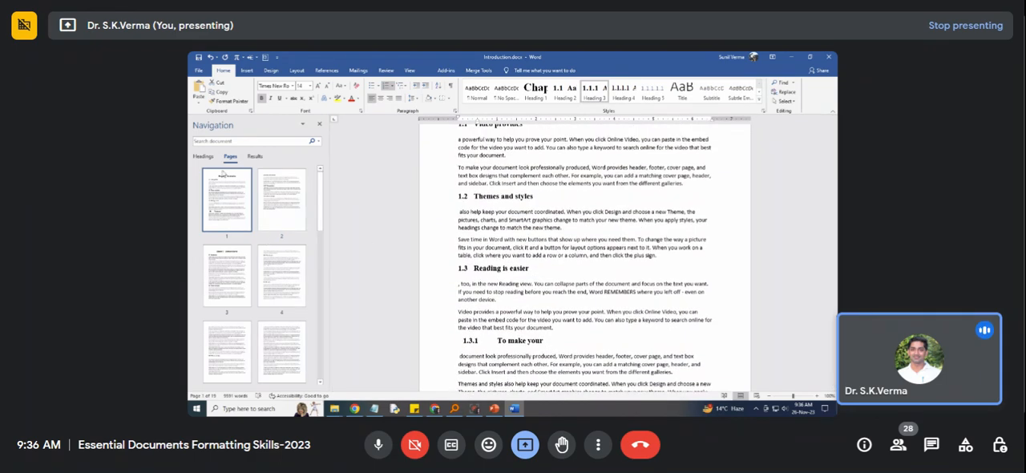
{"action": "left_click", "coordinate": [206, 158]}
{"action": "left_click", "coordinate": [212, 255]}
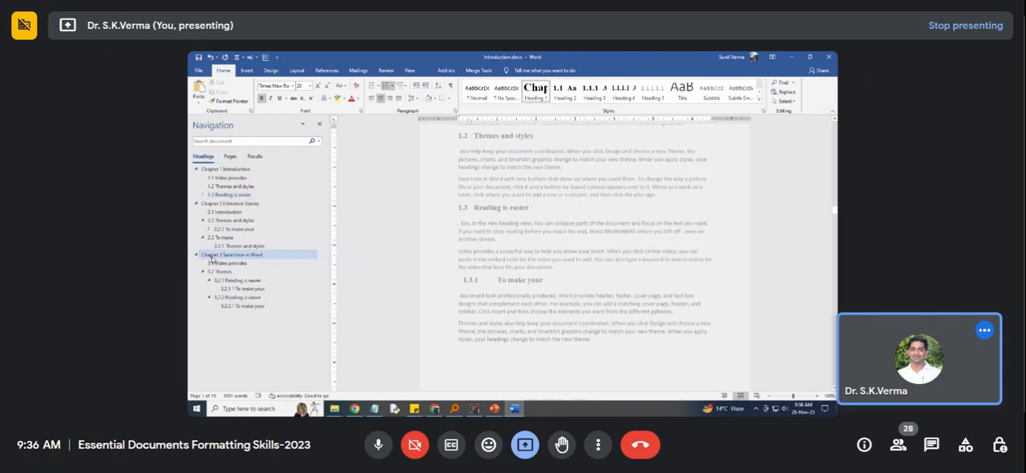
{"action": "scroll", "coordinate": [570, 254], "scroll_direction": "up", "scroll_amount": 3}
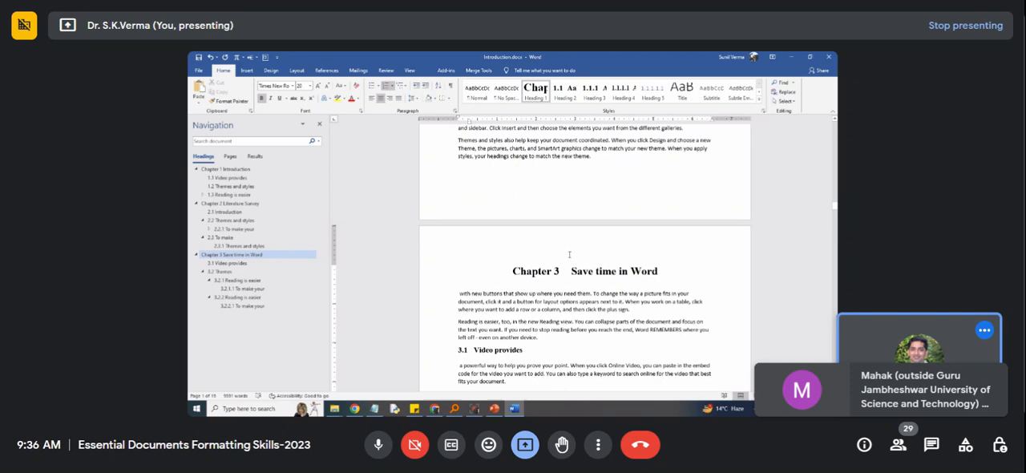
{"action": "scroll", "coordinate": [571, 256], "scroll_direction": "up", "scroll_amount": 3}
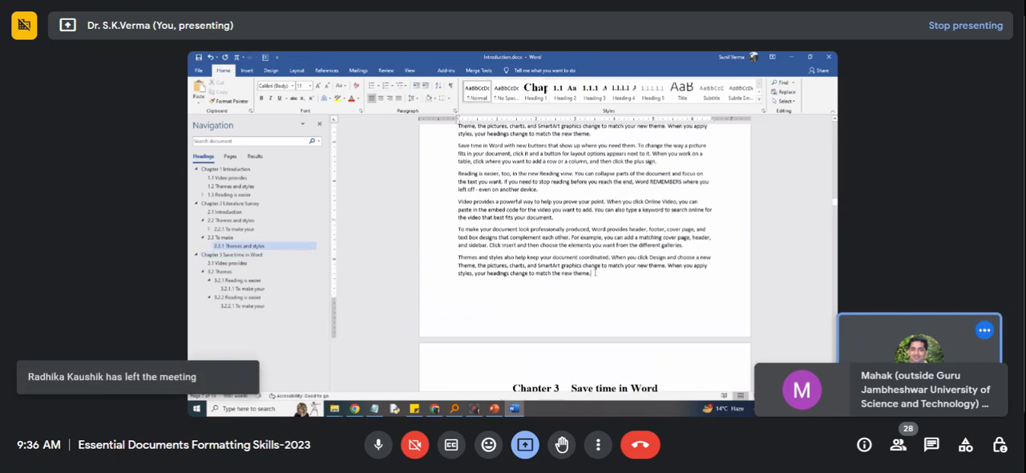
Try a page break after the last paragraph before Chapter 3, and remove it along with the leftover empty paragraph.
{"action": "left_click_drag", "start_coordinate": [596, 276], "coordinate": [459, 174]}
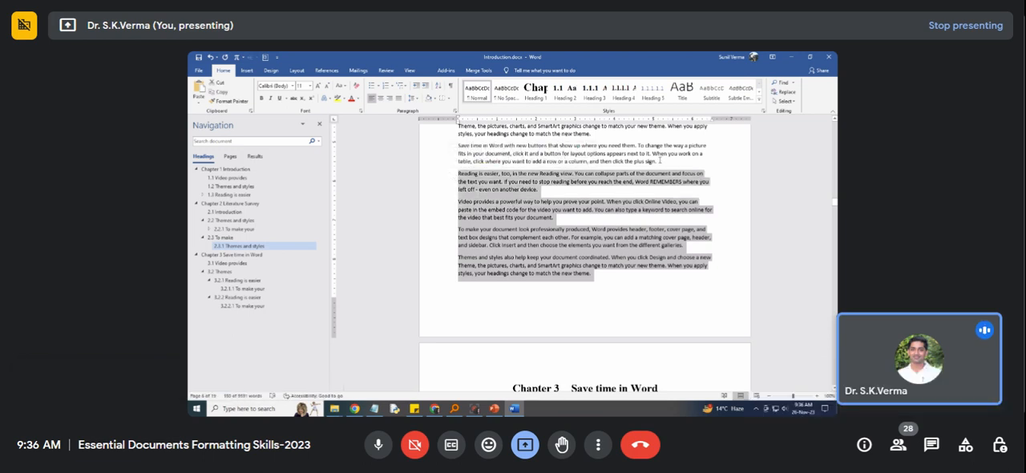
{"action": "left_click", "coordinate": [600, 275]}
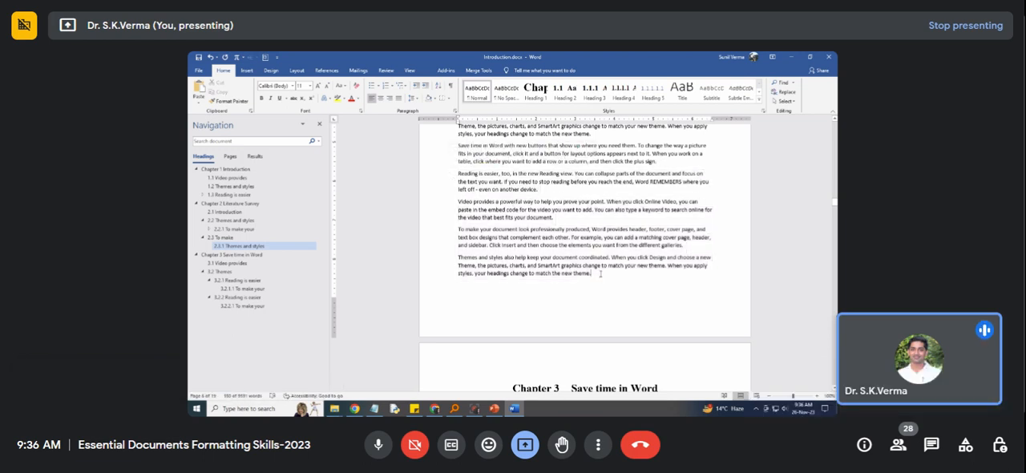
{"action": "key", "text": "ctrl+Return"}
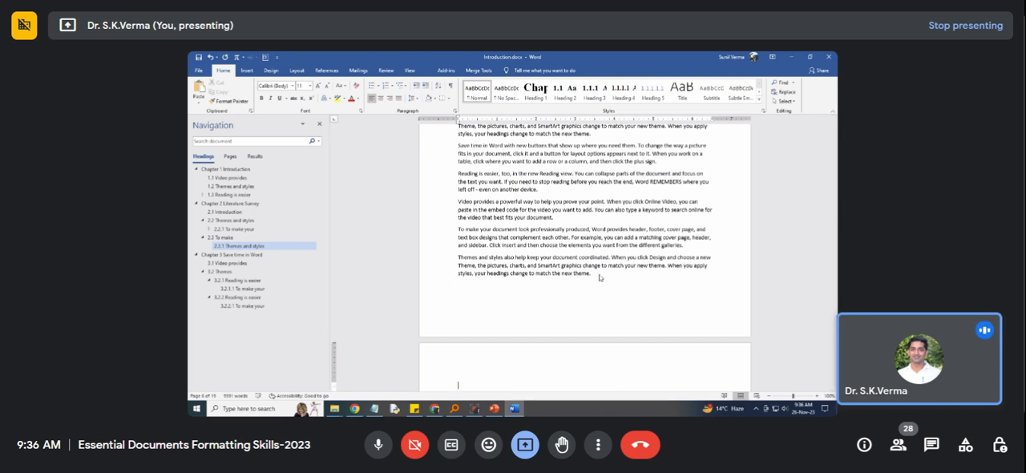
{"action": "key", "text": "BackSpace"}
{"action": "key", "text": "shift+Left"}
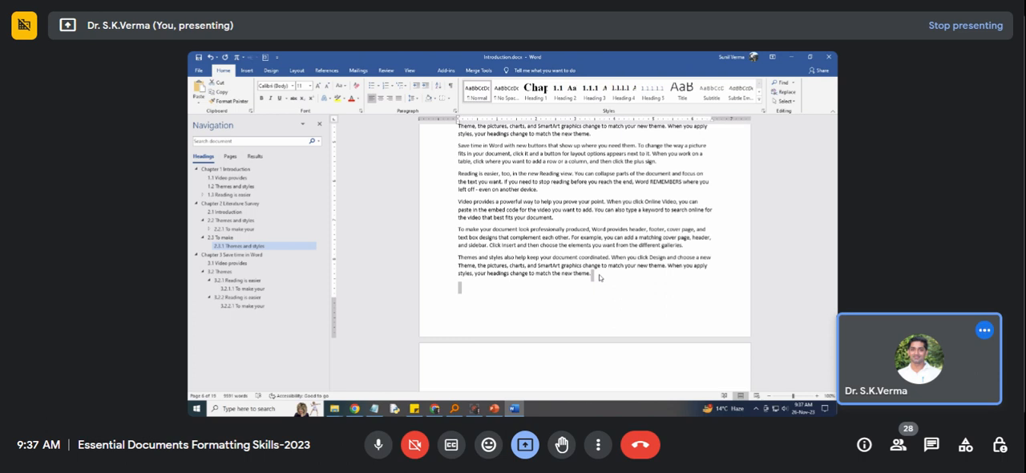
{"action": "key", "text": "BackSpace"}
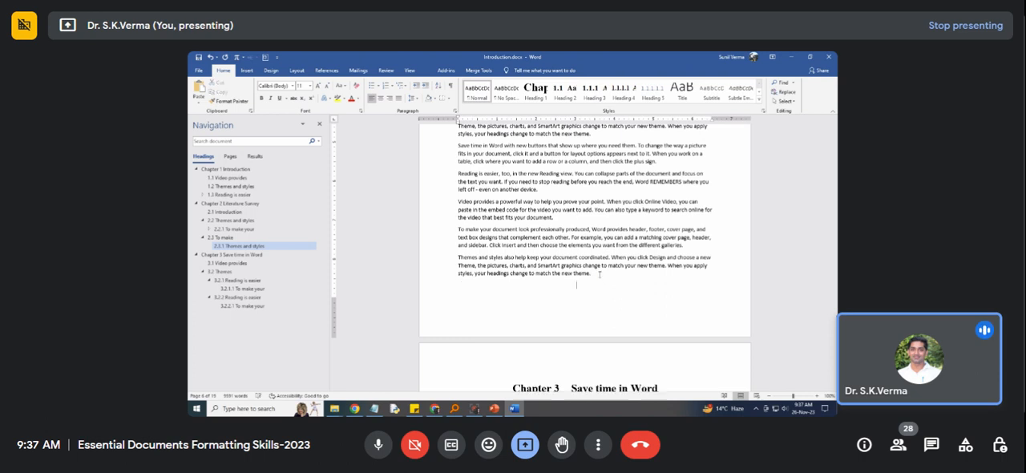
Examine the paragraph endings on the page before Chapter 3.
{"action": "scroll", "coordinate": [603, 274], "scroll_direction": "down", "scroll_amount": 3}
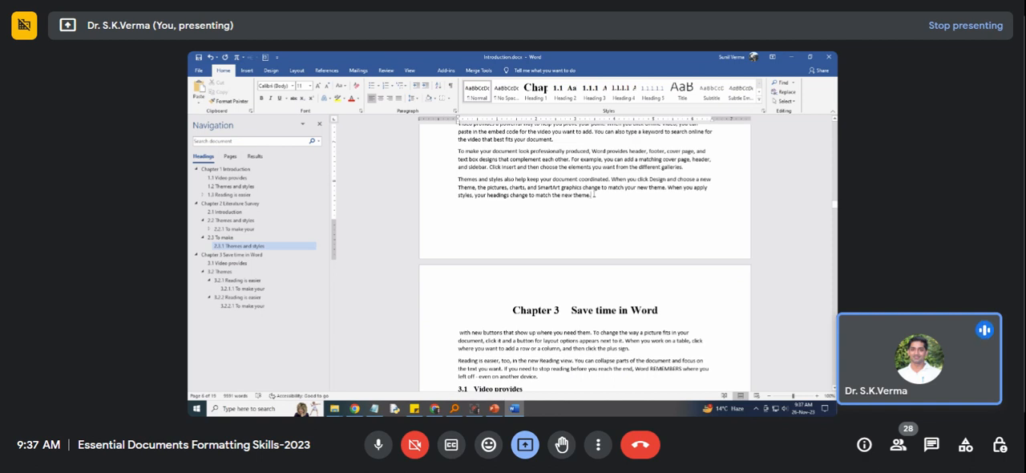
{"action": "scroll", "coordinate": [589, 185], "scroll_direction": "up", "scroll_amount": 1}
{"action": "left_click", "coordinate": [559, 159]}
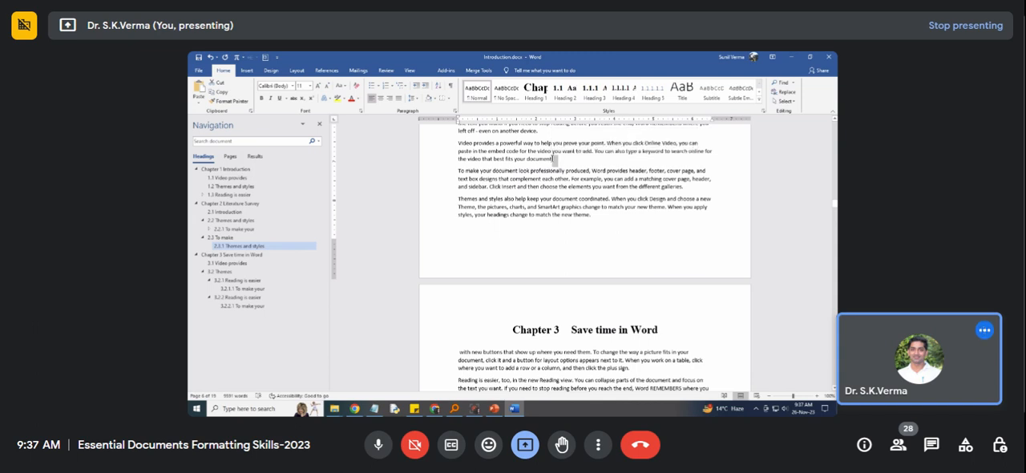
{"action": "left_click", "coordinate": [561, 165]}
{"action": "scroll", "coordinate": [561, 166], "scroll_direction": "up", "scroll_amount": 3}
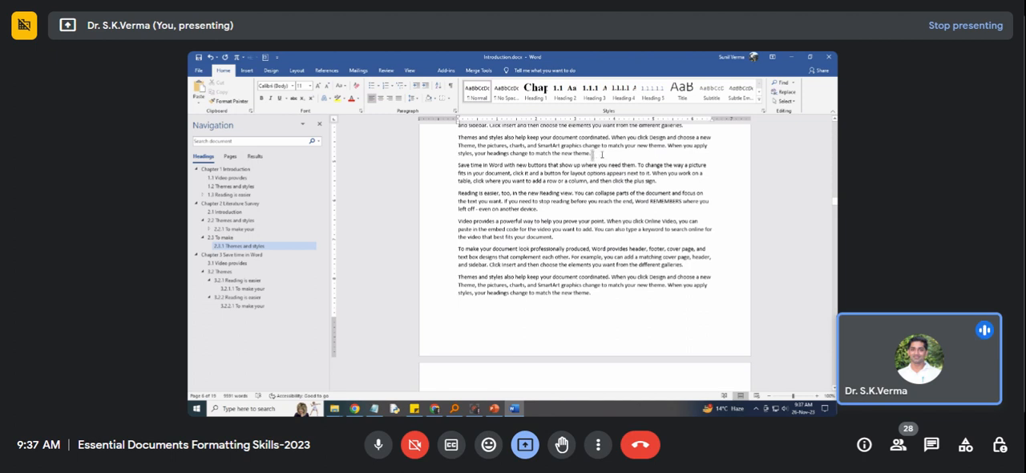
{"action": "scroll", "coordinate": [593, 155], "scroll_direction": "up", "scroll_amount": 1}
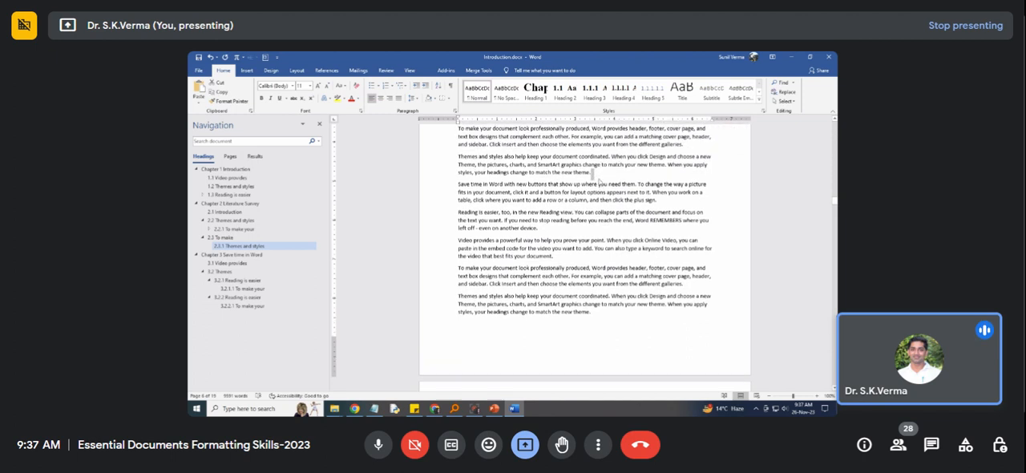
Set up a find-and-replace for blank spaces, clear the old "REMEMBERS" replacement text, and find the next match.
{"action": "left_click", "coordinate": [548, 230]}
{"action": "left_click", "coordinate": [238, 141]}
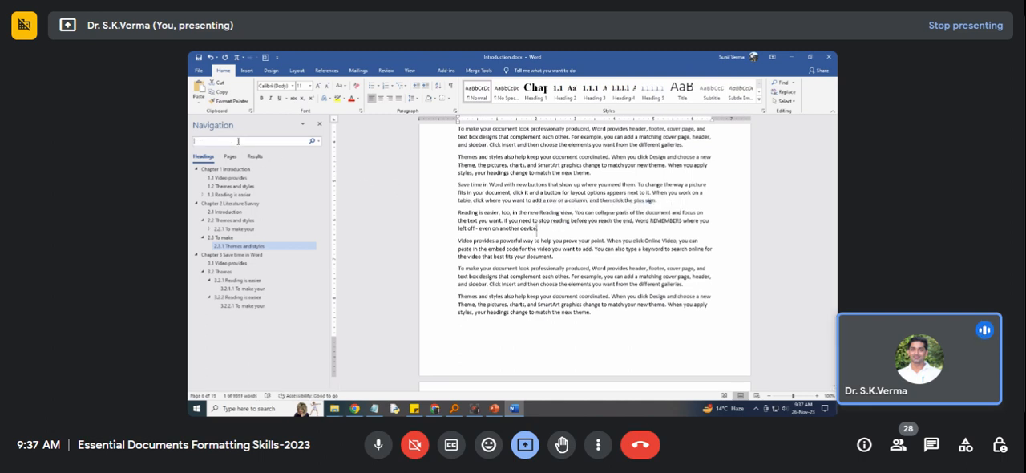
{"action": "left_click", "coordinate": [317, 141]}
{"action": "left_click", "coordinate": [326, 171]}
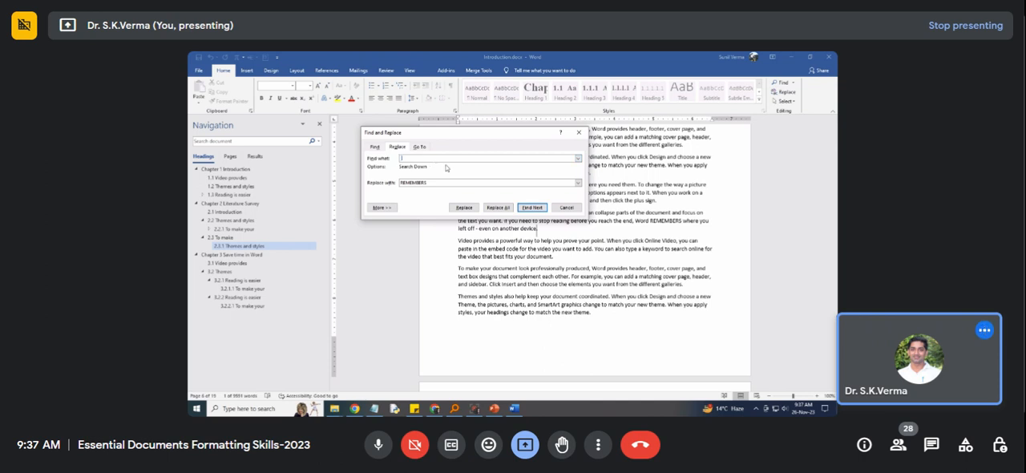
{"action": "left_click_drag", "start_coordinate": [437, 183], "coordinate": [389, 183]}
{"action": "key", "text": "Delete"}
{"action": "left_click", "coordinate": [529, 209]}
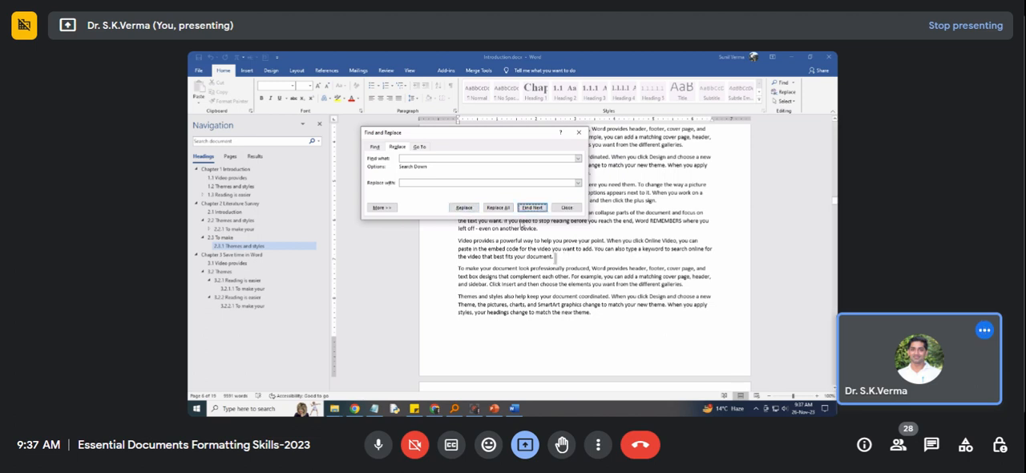
Replace the matched blank spaces one at a time, continuing the search from the beginning of the document.
{"action": "left_click", "coordinate": [465, 208]}
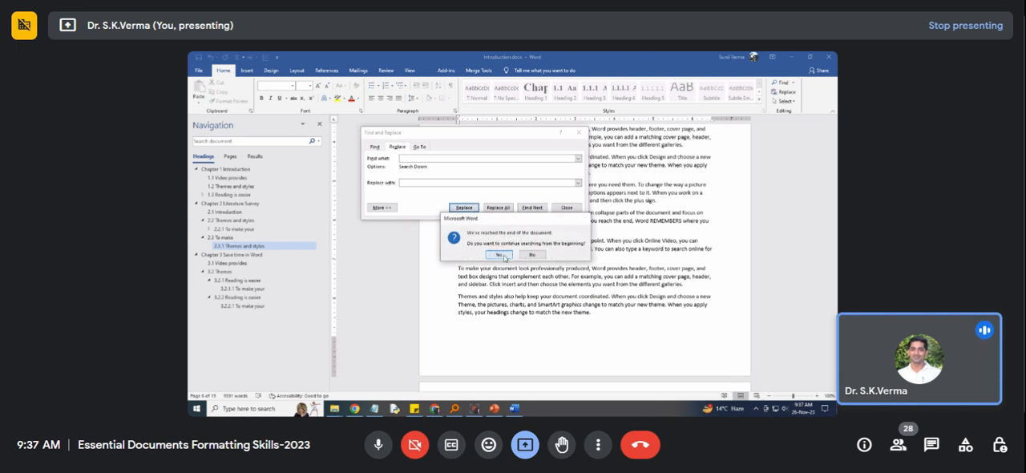
{"action": "left_click", "coordinate": [503, 256]}
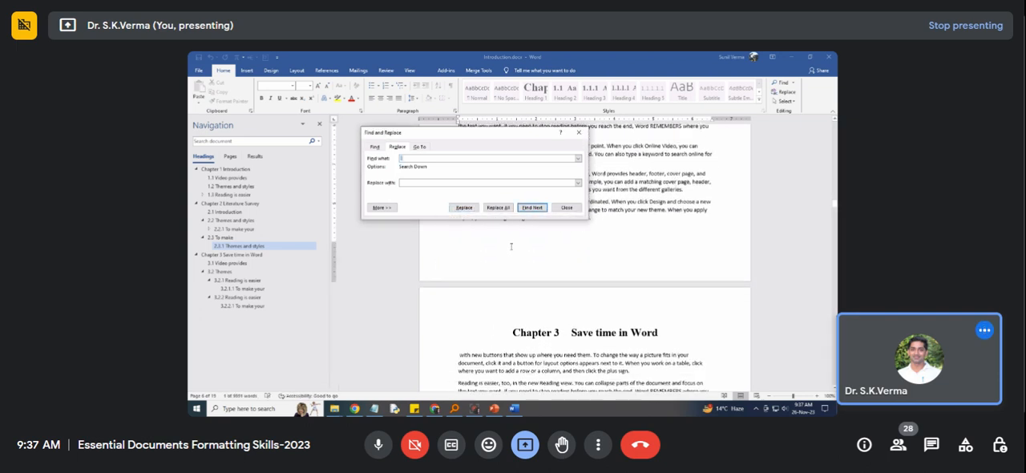
{"action": "left_click", "coordinate": [533, 208]}
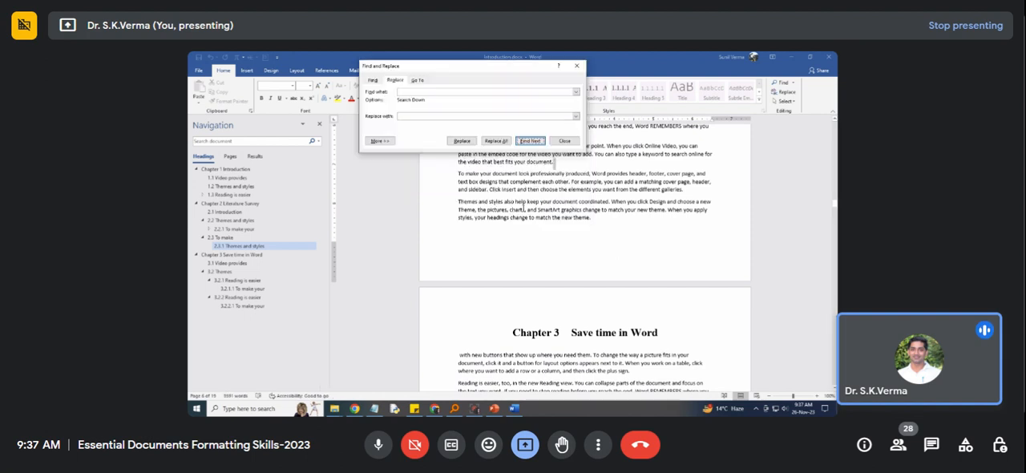
{"action": "left_click", "coordinate": [530, 141]}
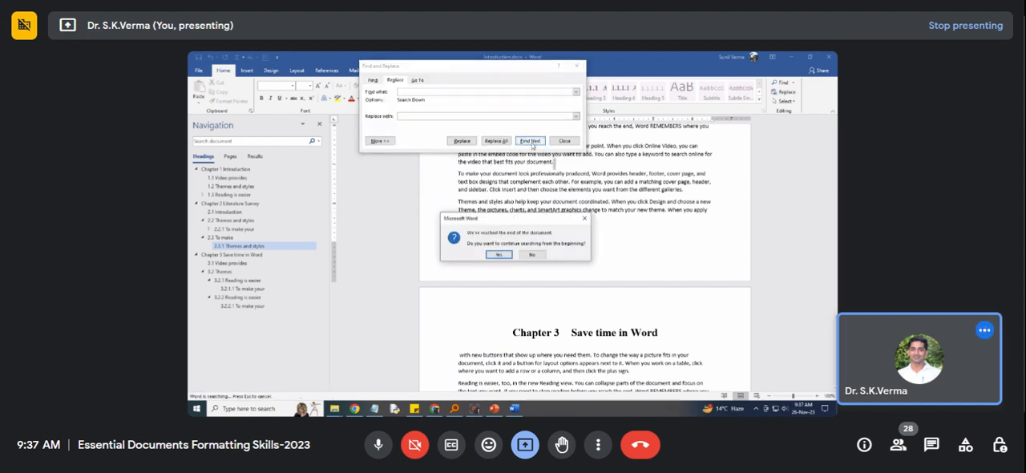
{"action": "left_click", "coordinate": [509, 255]}
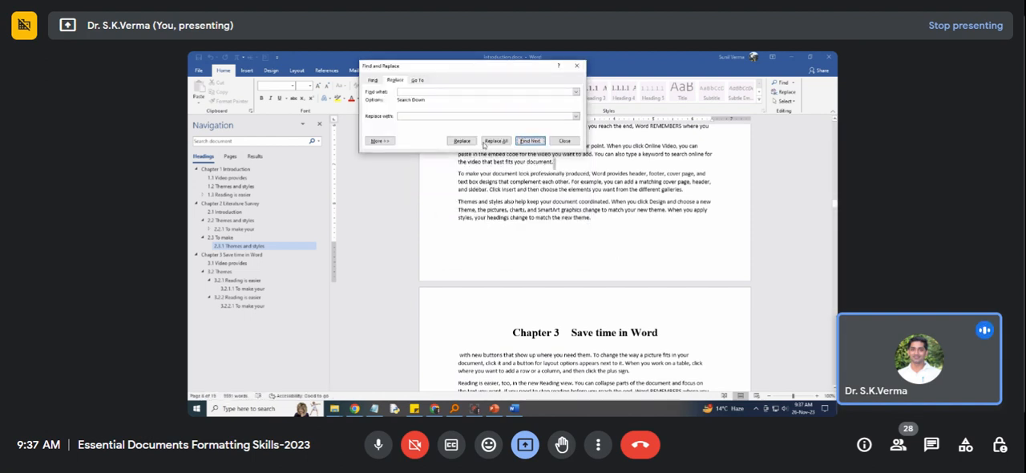
{"action": "left_click", "coordinate": [468, 141]}
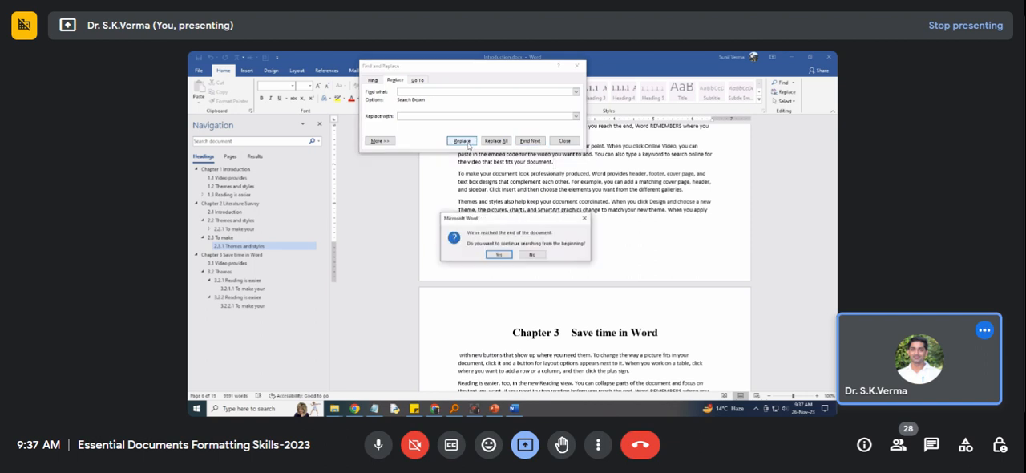
{"action": "left_click", "coordinate": [515, 252]}
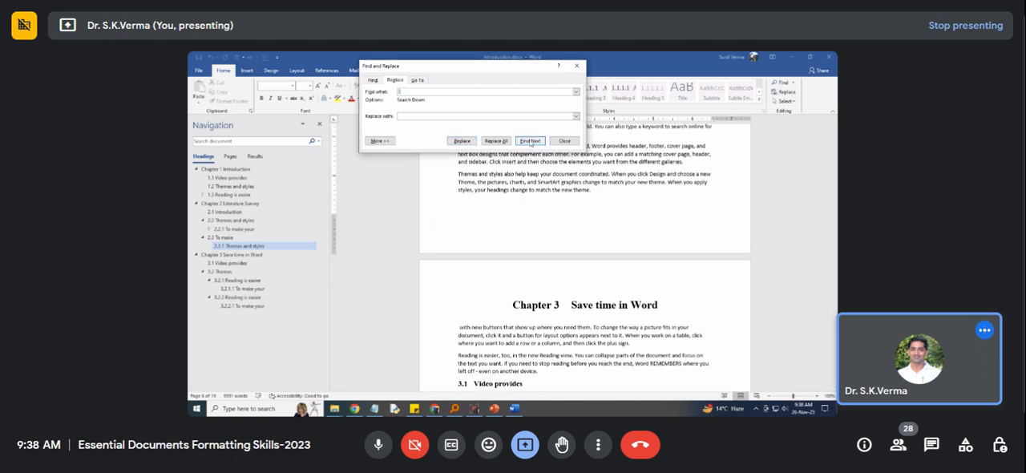
Search once more for blank-space matches from the beginning of the document, and close find-and-replace.
{"action": "left_click", "coordinate": [530, 141]}
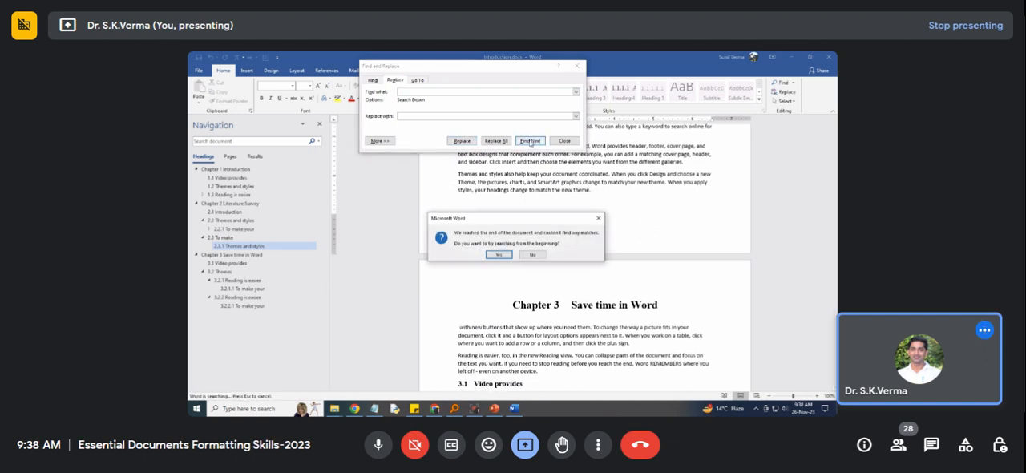
{"action": "left_click", "coordinate": [506, 254]}
{"action": "left_click", "coordinate": [515, 253]}
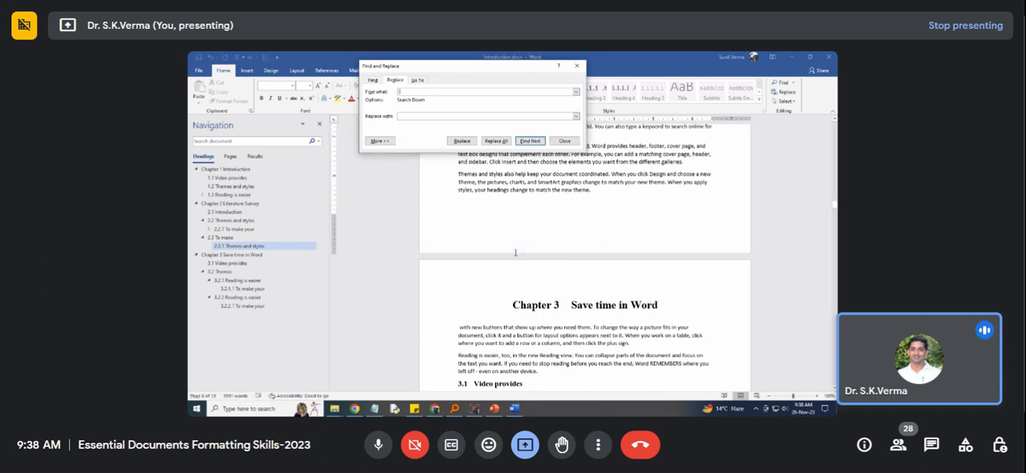
{"action": "left_click", "coordinate": [565, 140]}
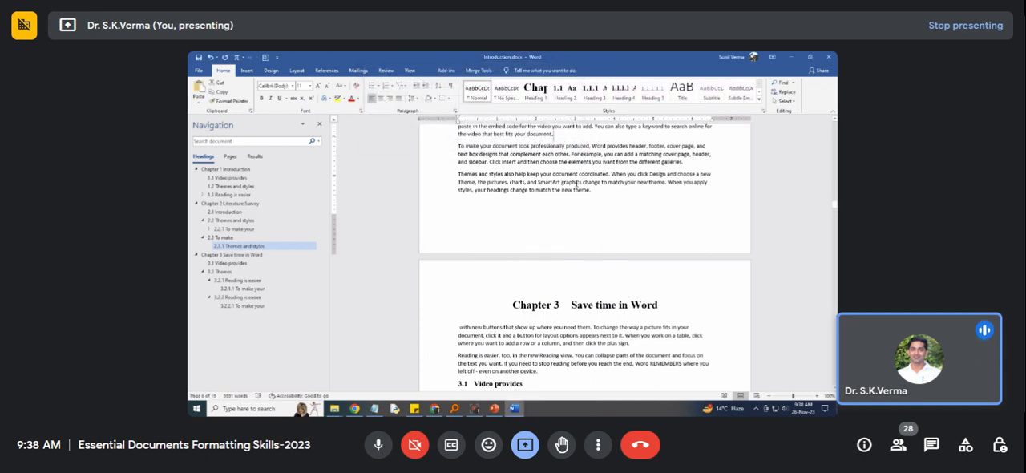
Insert an extra space between "graphics" and "change" in the last paragraph before Chapter 3.
{"action": "left_click", "coordinate": [584, 184]}
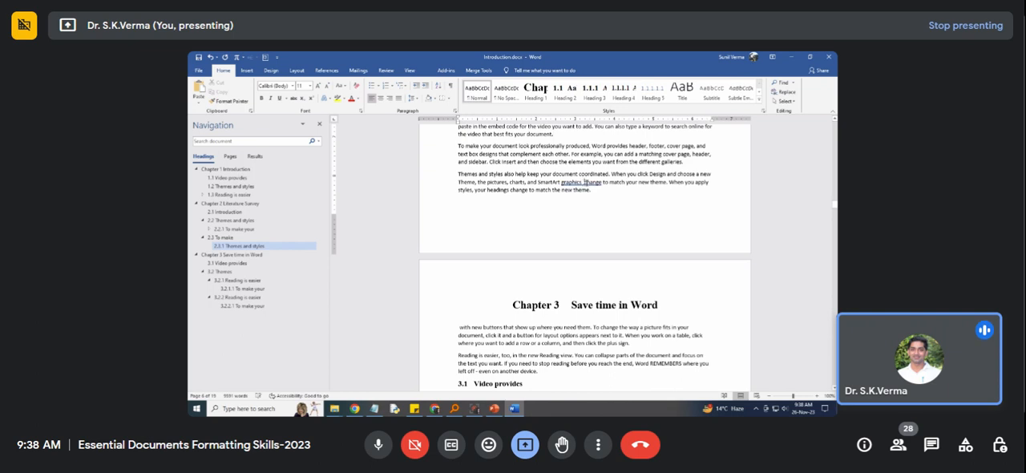
{"action": "key", "text": "shift+Left"}
{"action": "left_click", "coordinate": [611, 174]}
{"action": "right_click", "coordinate": [610, 174]}
Try two line breaks after the last paragraph before Chapter 3, remove them, and add a single empty paragraph there.
{"action": "left_click", "coordinate": [592, 191]}
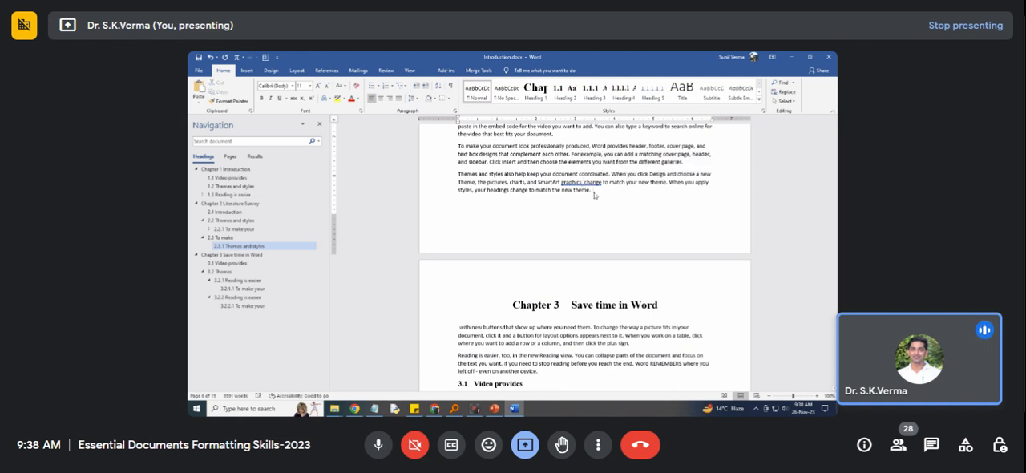
{"action": "key", "text": "Return"}
{"action": "key", "text": "Return"}
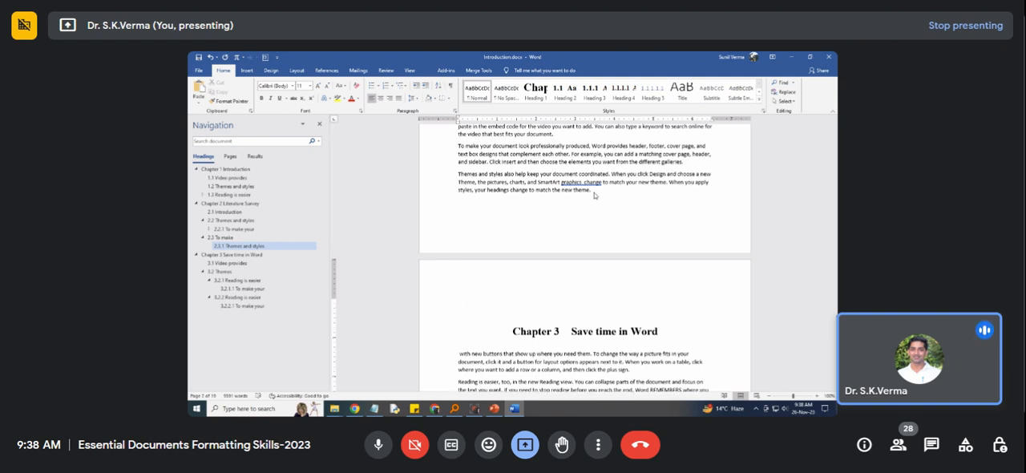
{"action": "key", "text": "BackSpace"}
{"action": "key", "text": "BackSpace"}
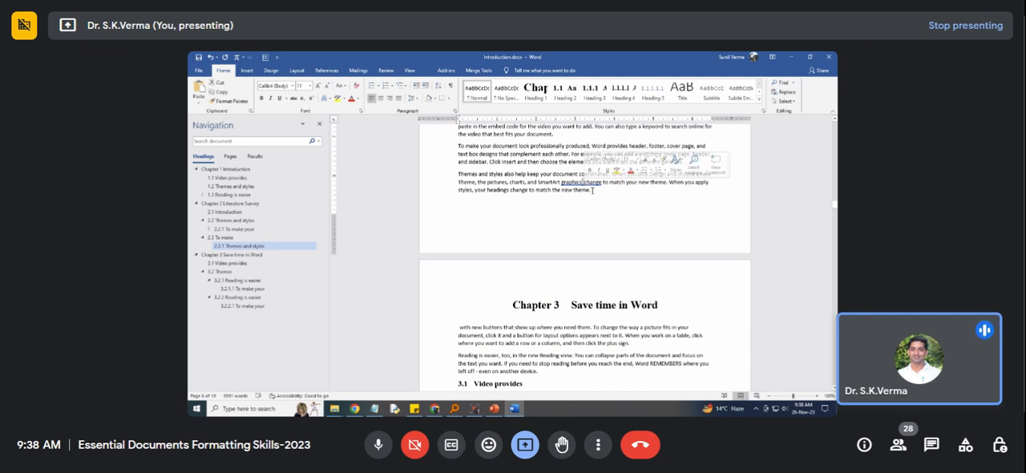
{"action": "key", "text": "Return"}
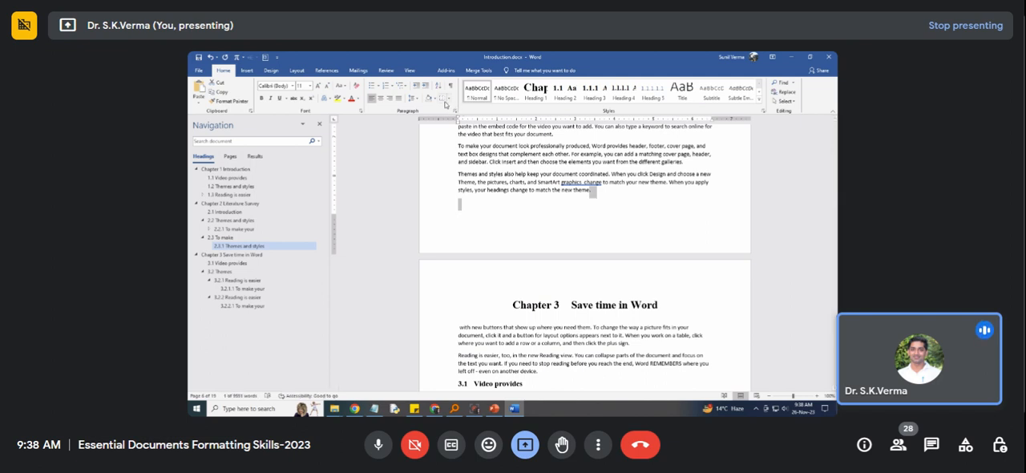
Show the formatting marks and replace the empty paragraph before Chapter 3 with a page break.
{"action": "left_click", "coordinate": [451, 86]}
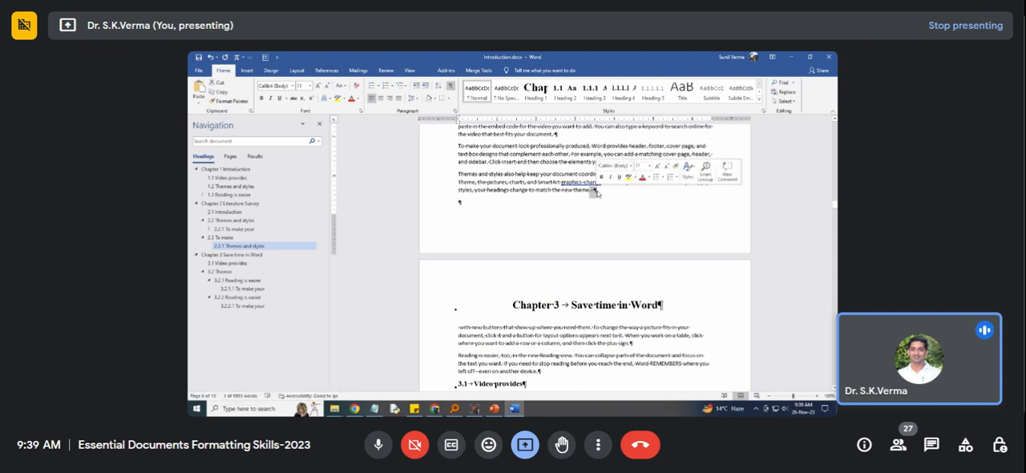
{"action": "left_click", "coordinate": [597, 191]}
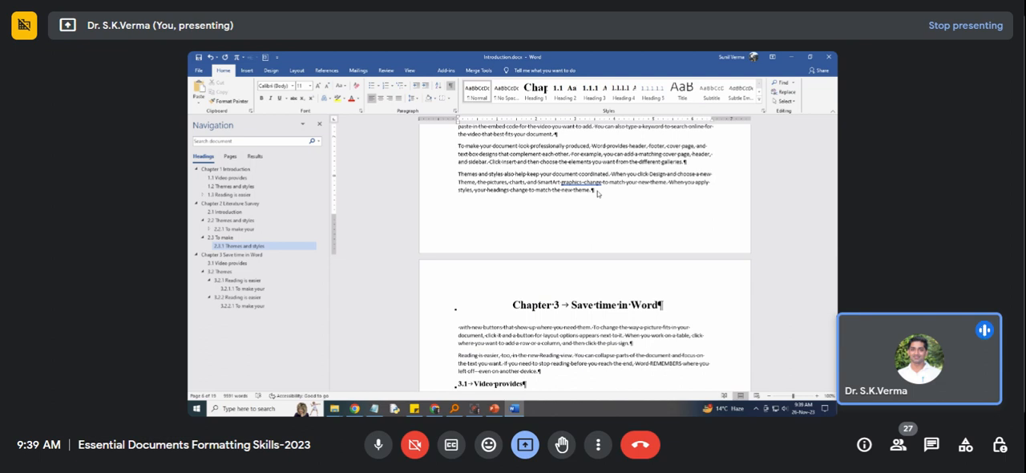
{"action": "key", "text": "ctrl+Return"}
{"action": "key", "text": "Delete"}
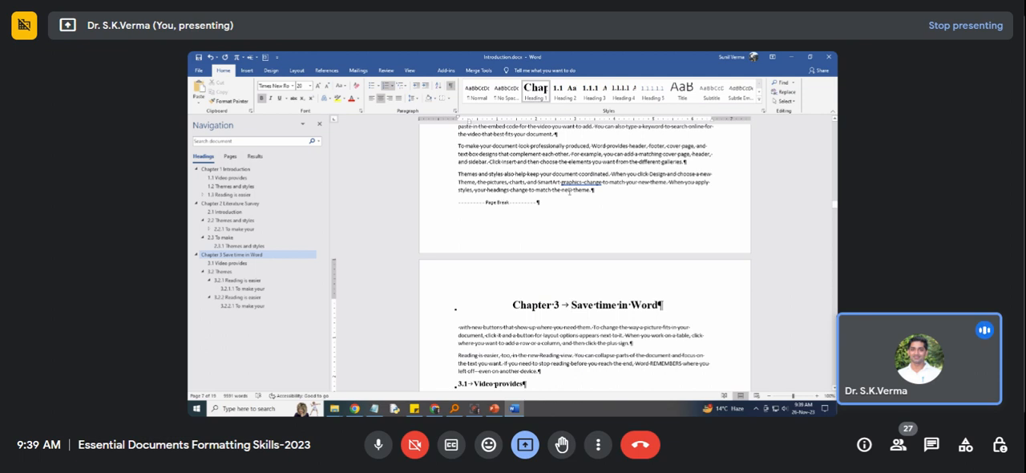
Examine the space dots and paragraph marks among the body paragraphs before Chapter 3.
{"action": "scroll", "coordinate": [555, 152], "scroll_direction": "up", "scroll_amount": 2}
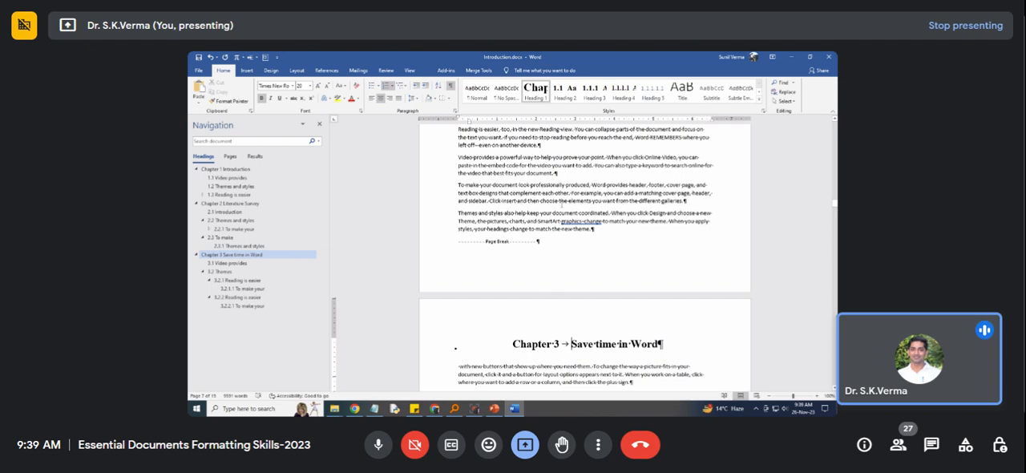
{"action": "scroll", "coordinate": [569, 197], "scroll_direction": "up", "scroll_amount": 5, "text": "ctrl"}
{"action": "scroll", "coordinate": [563, 239], "scroll_direction": "down", "scroll_amount": 5}
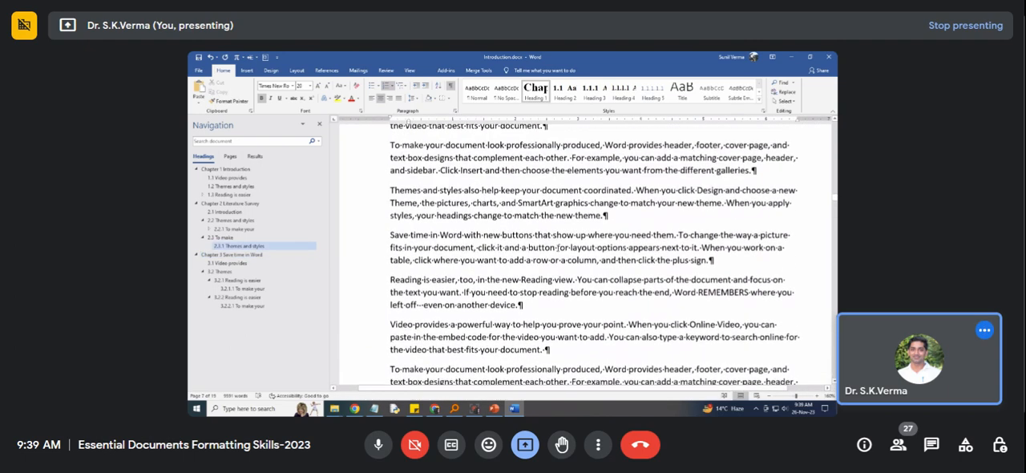
{"action": "left_click", "coordinate": [542, 294]}
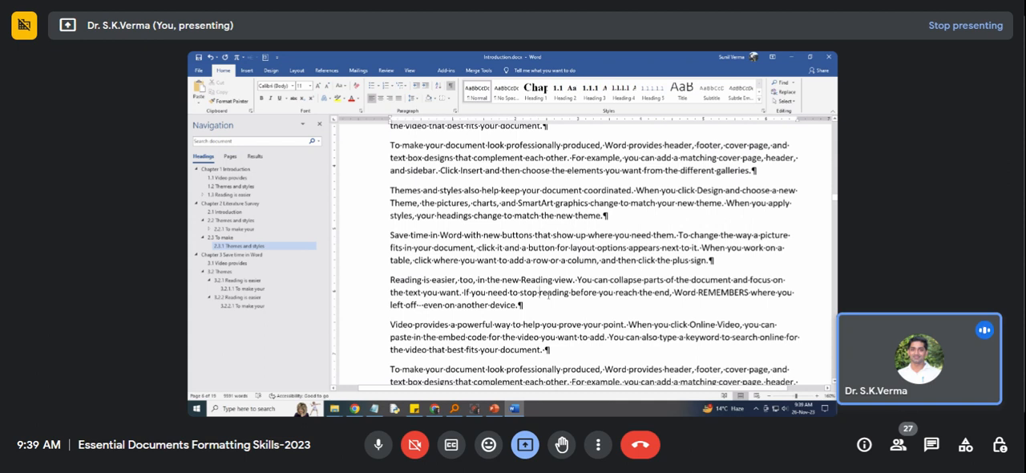
{"action": "key", "text": "ctrl+Left"}
{"action": "left_click_drag", "start_coordinate": [484, 280], "coordinate": [488, 281]}
{"action": "left_click", "coordinate": [607, 216]}
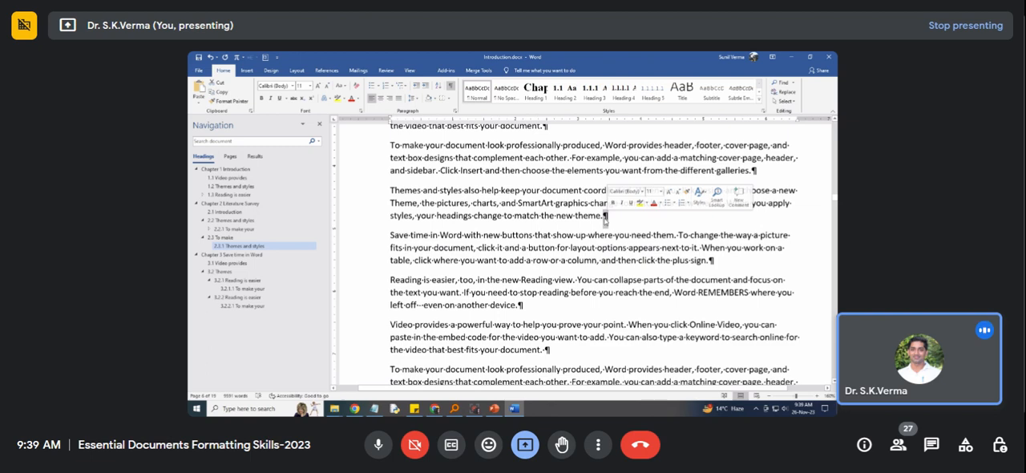
{"action": "key", "text": "ctrl+Return"}
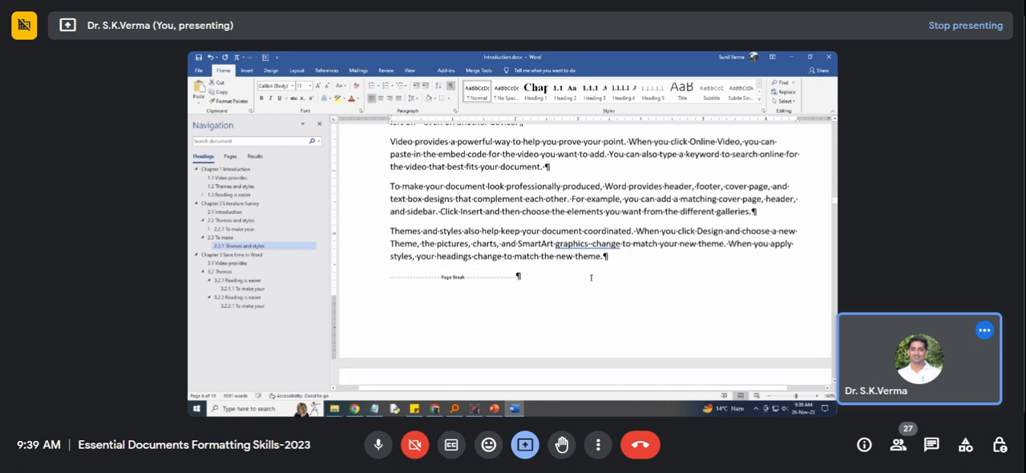
Try an empty paragraph before Chapter 2's last "To make your document look" paragraph, hide the formatting marks, and remove the empty paragraph.
{"action": "scroll", "coordinate": [568, 235], "scroll_direction": "up", "scroll_amount": 2}
{"action": "left_click", "coordinate": [555, 228]}
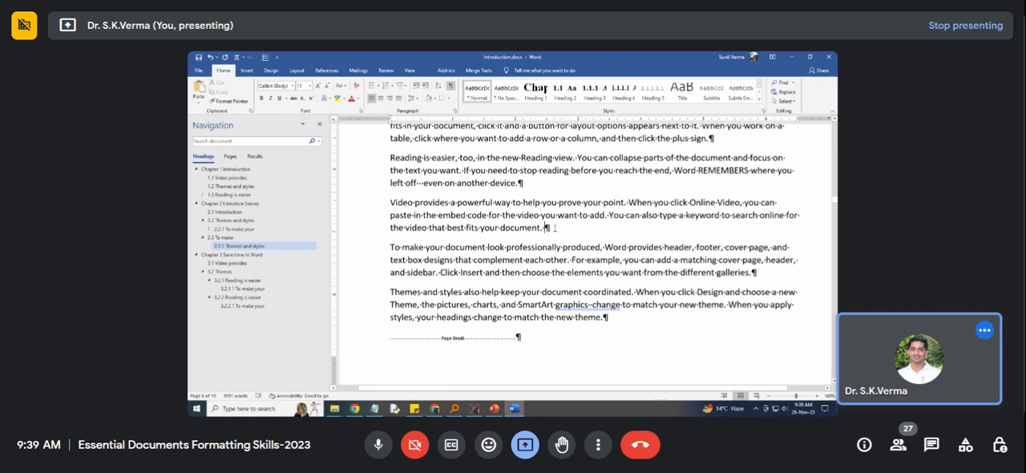
{"action": "key", "text": "Return"}
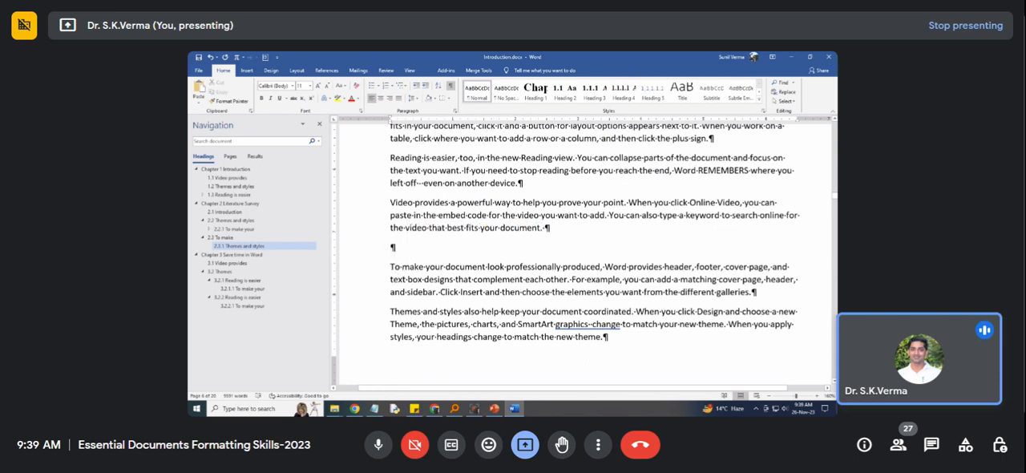
{"action": "key", "text": "Delete"}
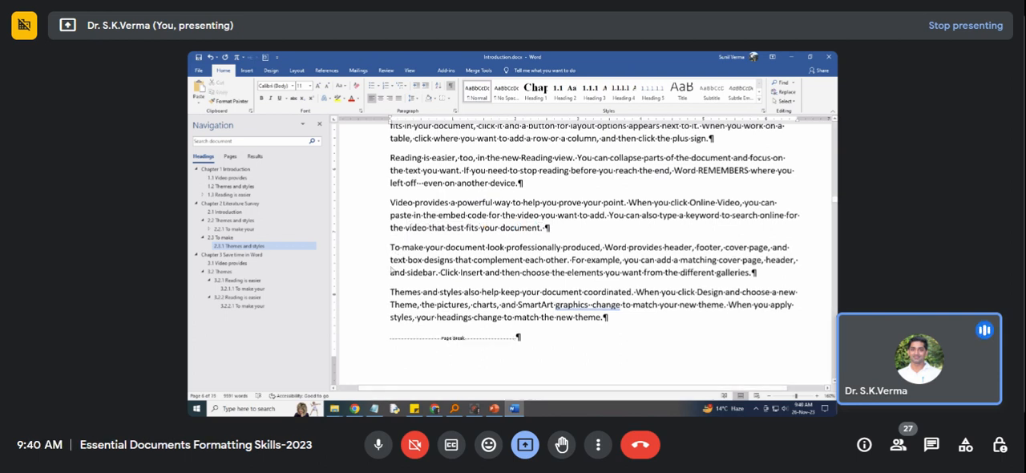
{"action": "key", "text": "Return"}
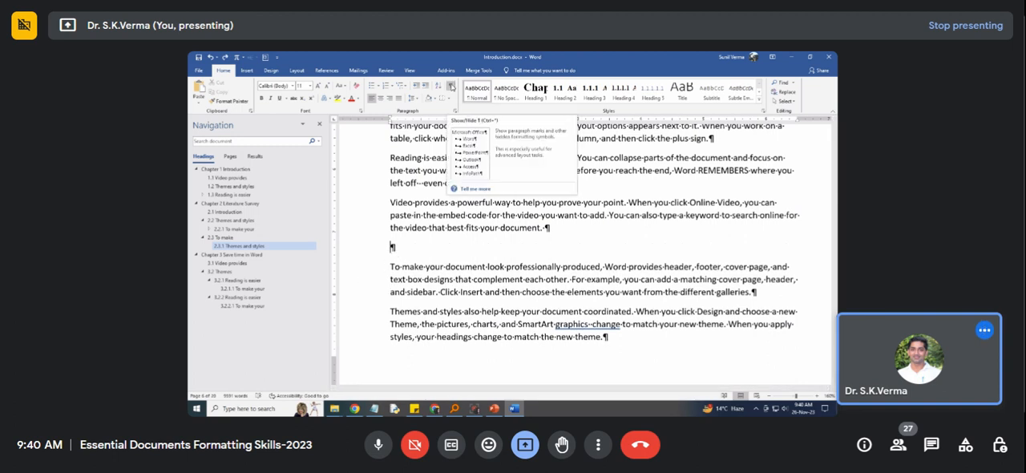
{"action": "left_click", "coordinate": [451, 86]}
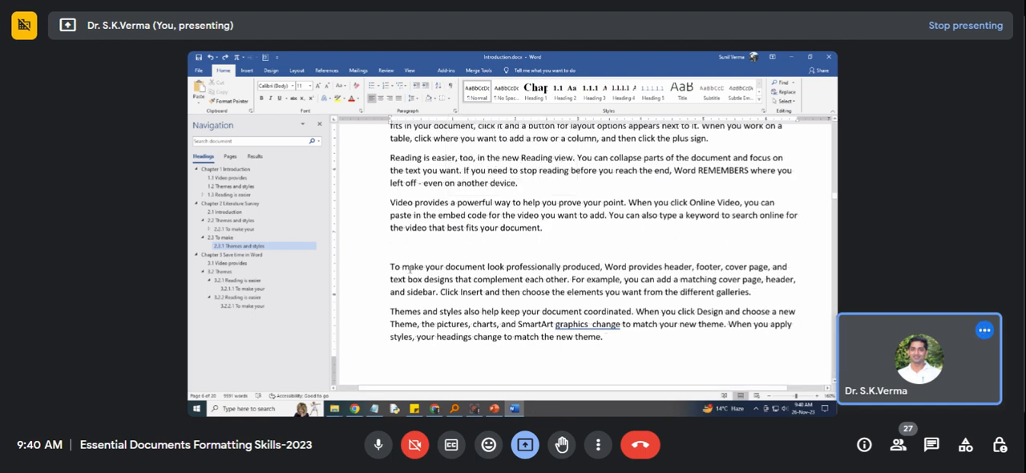
{"action": "key", "text": "BackSpace"}
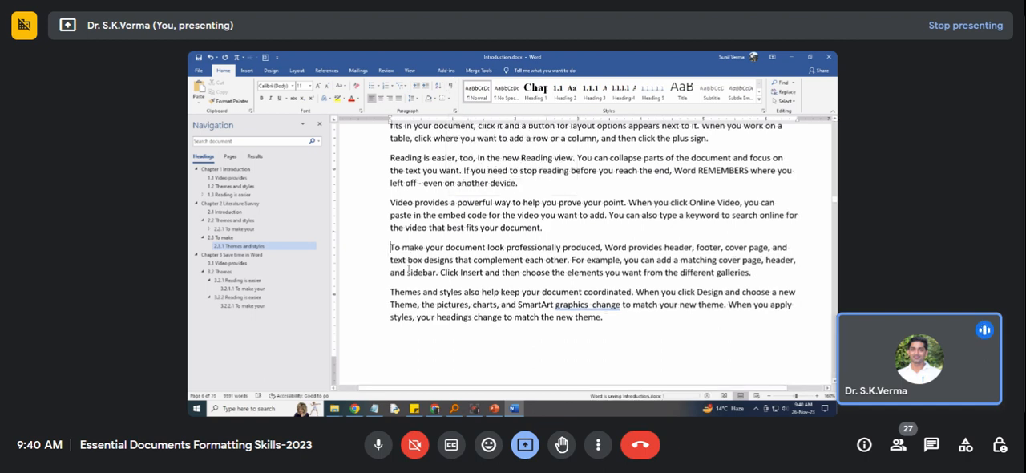
Join the two paragraphs under heading 1.1 Video provides into one, keeping a space between "document." and "To make".
{"action": "left_click", "coordinate": [590, 324]}
{"action": "key", "text": "ctrl+v"}
{"action": "scroll", "coordinate": [415, 273], "scroll_direction": "down", "scroll_amount": 2}
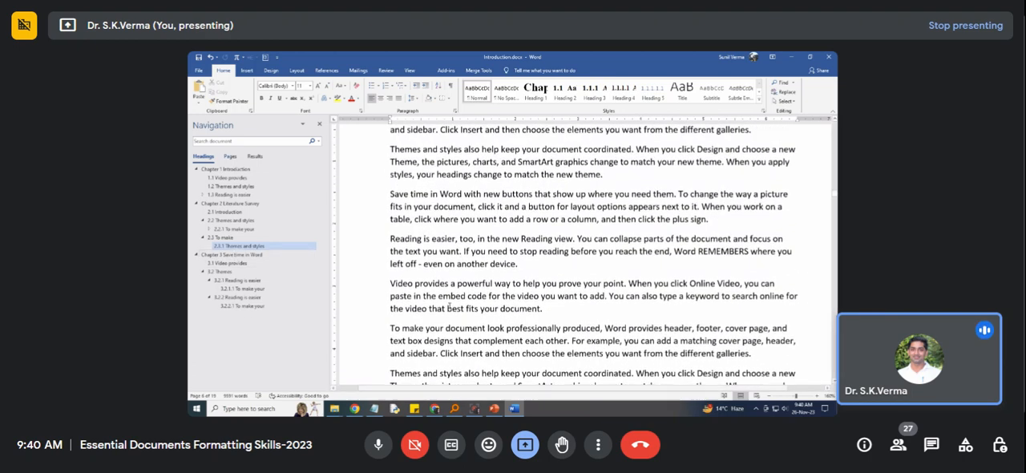
{"action": "scroll", "coordinate": [449, 308], "scroll_direction": "up", "scroll_amount": 10}
{"action": "scroll", "coordinate": [607, 262], "scroll_direction": "up", "scroll_amount": 8}
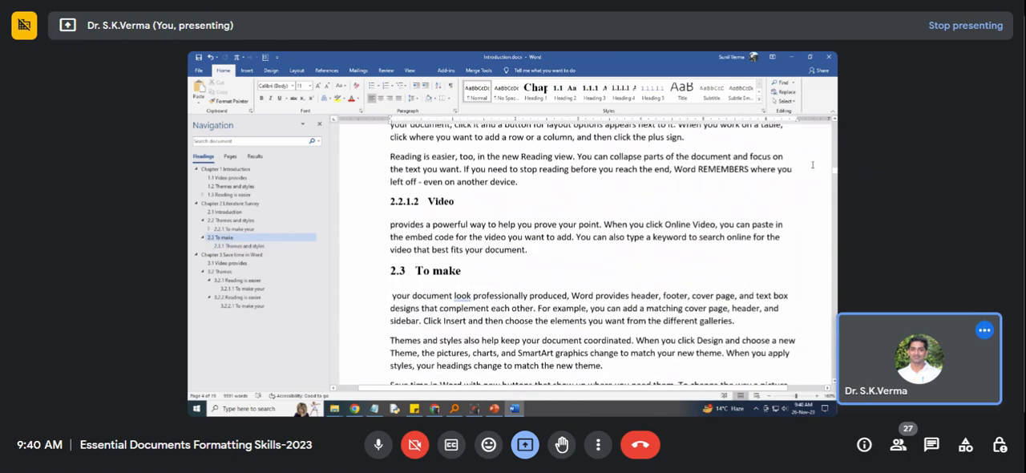
{"action": "left_click_drag", "start_coordinate": [836, 172], "coordinate": [834, 124]}
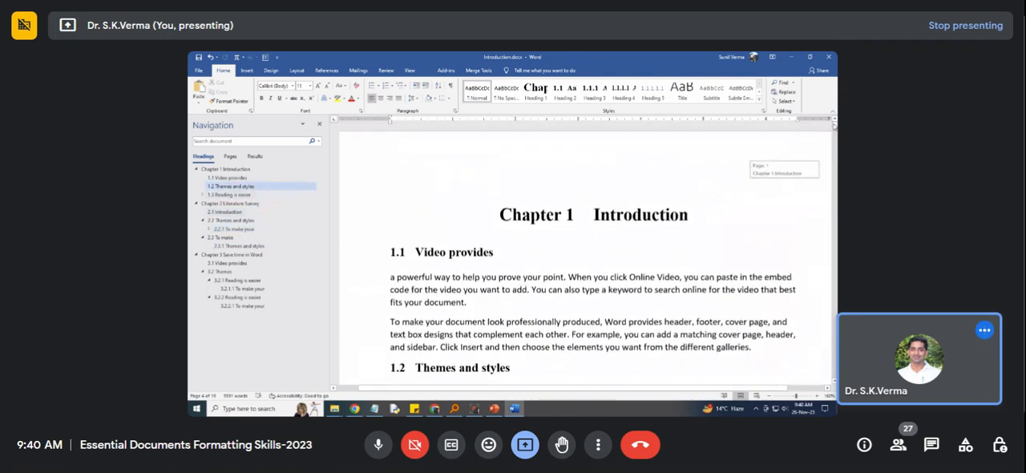
{"action": "scroll", "coordinate": [502, 230], "scroll_direction": "down", "scroll_amount": 3}
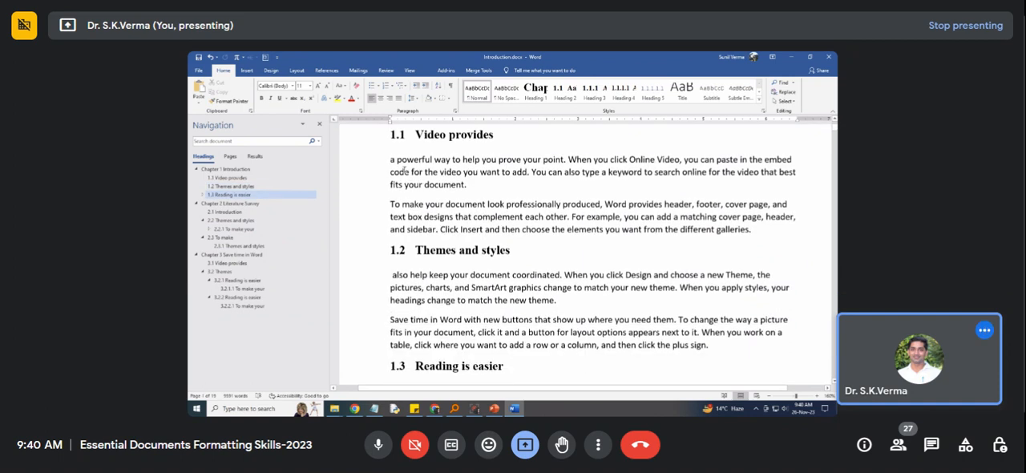
{"action": "left_click", "coordinate": [391, 159]}
{"action": "left_click", "coordinate": [469, 187]}
{"action": "key", "text": "Delete"}
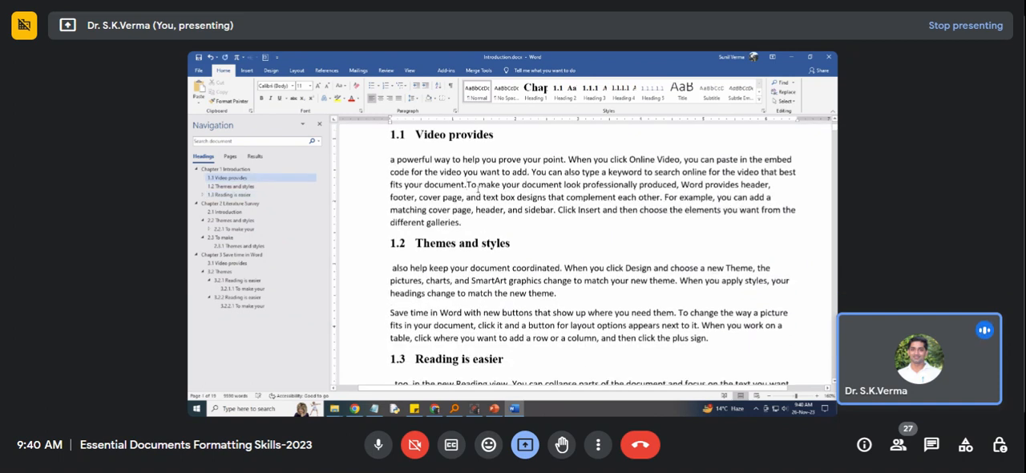
Justify the whole joined paragraph under heading 1.1 Video provides.
{"action": "key", "text": "Up"}
{"action": "key", "text": "Up"}
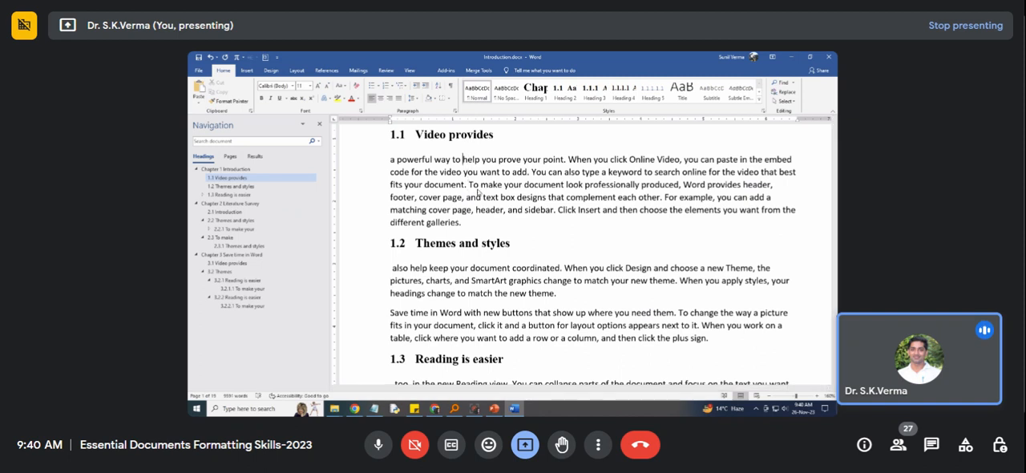
{"action": "key", "text": "Left"}
{"action": "key", "text": "Left"}
{"action": "key", "text": "Left"}
{"action": "key", "text": "Left"}
{"action": "key", "text": "Left"}
{"action": "key", "text": "Left"}
{"action": "key", "text": "Left"}
{"action": "key", "text": "Left"}
{"action": "key", "text": "Home"}
{"action": "key", "text": "shift+Down"}
{"action": "key", "text": "shift+Down"}
{"action": "key", "text": "shift+Down"}
{"action": "key", "text": "shift+Down"}
{"action": "key", "text": "shift+Down"}
{"action": "key", "text": "shift+Down"}
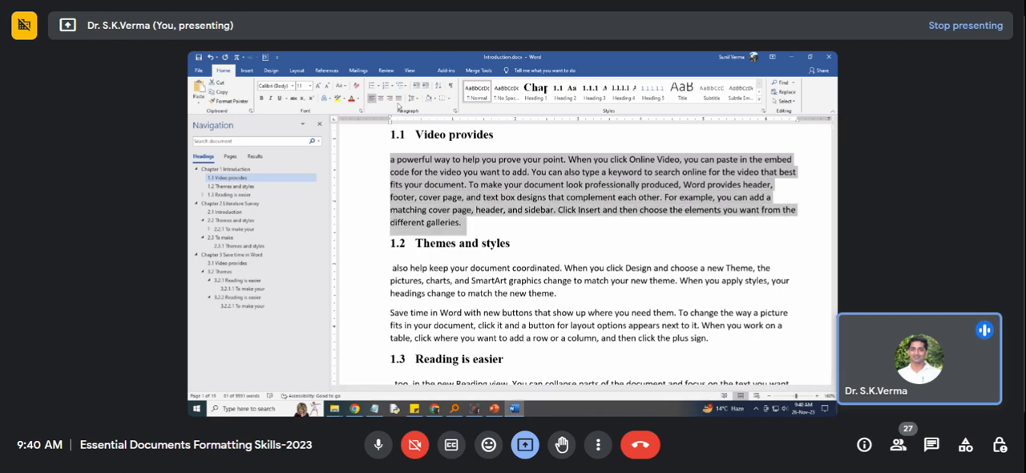
{"action": "left_click", "coordinate": [399, 99]}
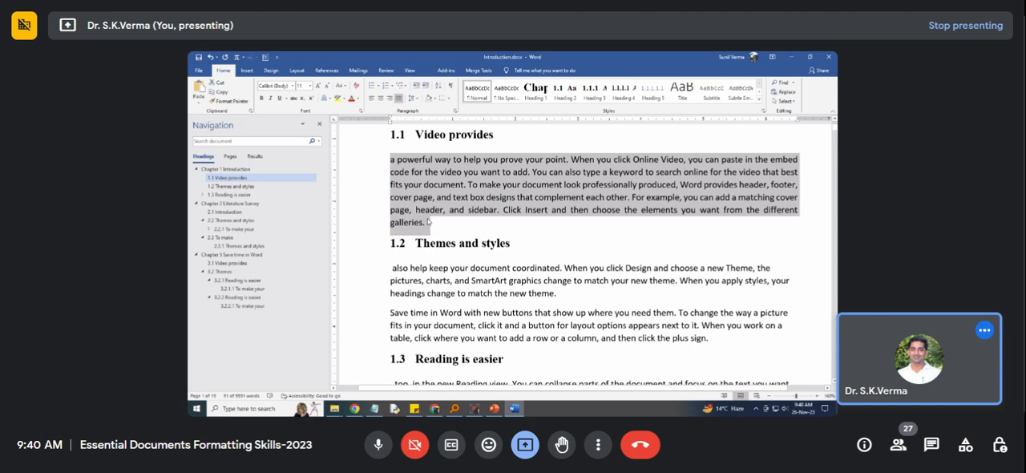
Review the line-spacing choices and the paragraph settings for the paragraph under heading 1.1.
{"action": "left_click", "coordinate": [417, 98]}
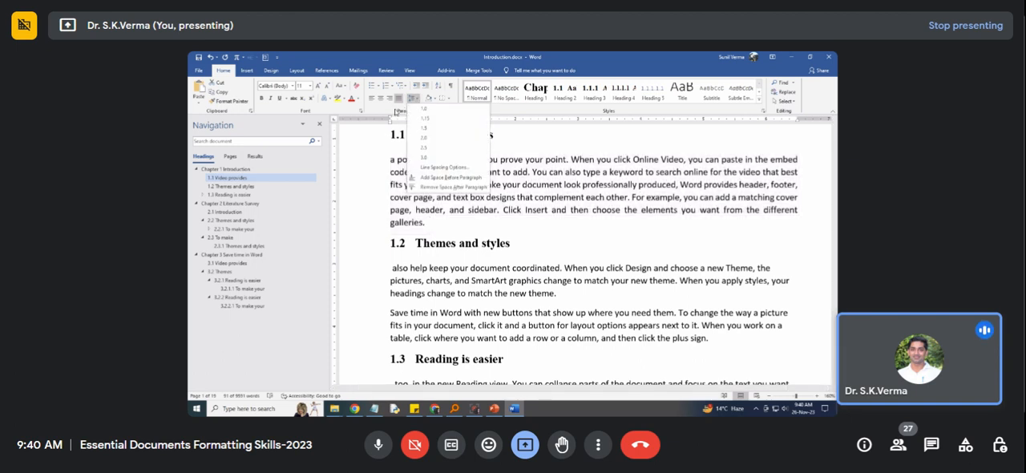
{"action": "left_click", "coordinate": [391, 112]}
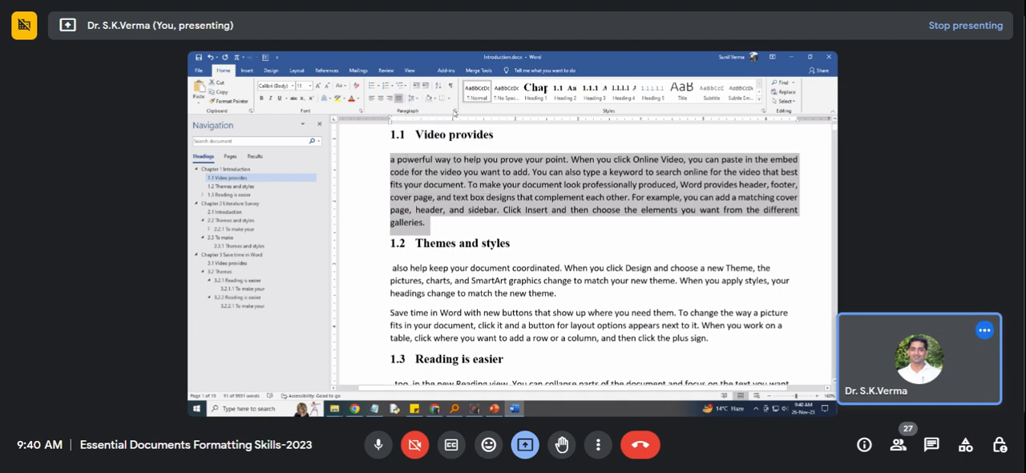
{"action": "left_click", "coordinate": [455, 111]}
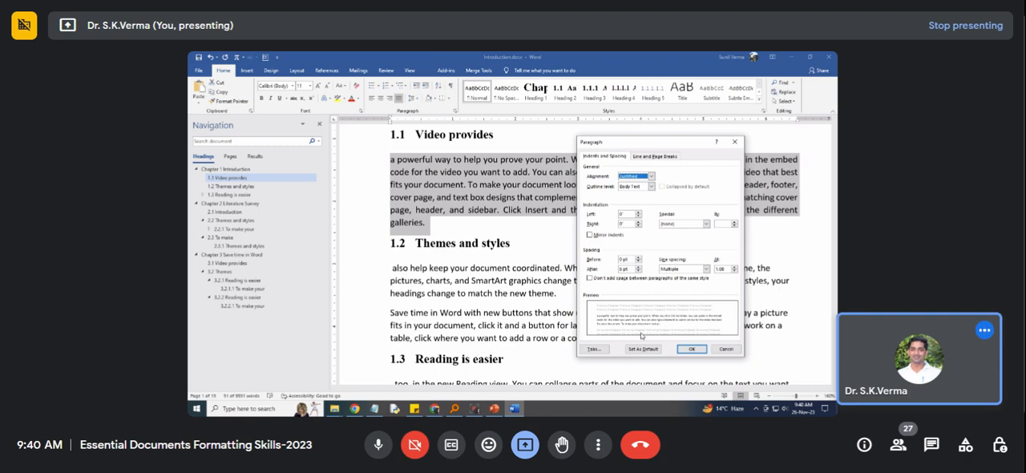
{"action": "left_click", "coordinate": [691, 348]}
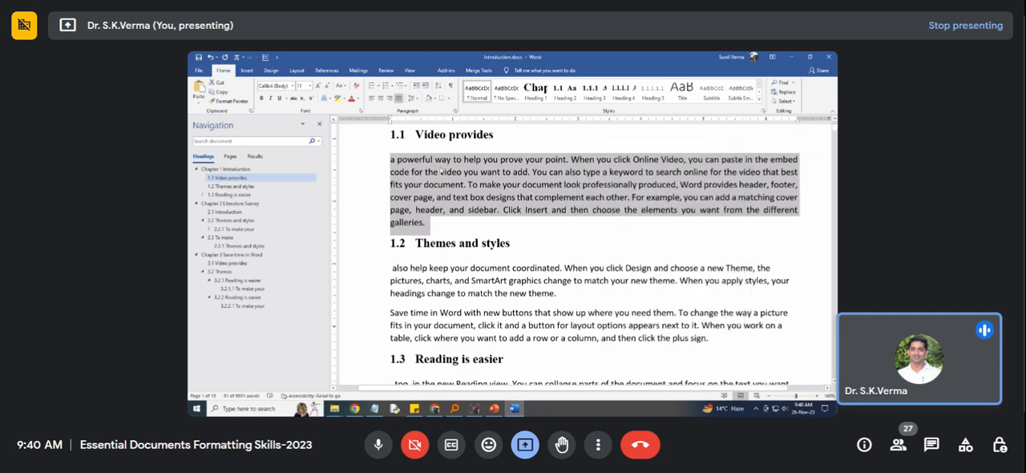
Open the line spacing options for the selected paragraph under heading 1.1, keeping the paragraph text in view.
{"action": "left_click", "coordinate": [414, 98]}
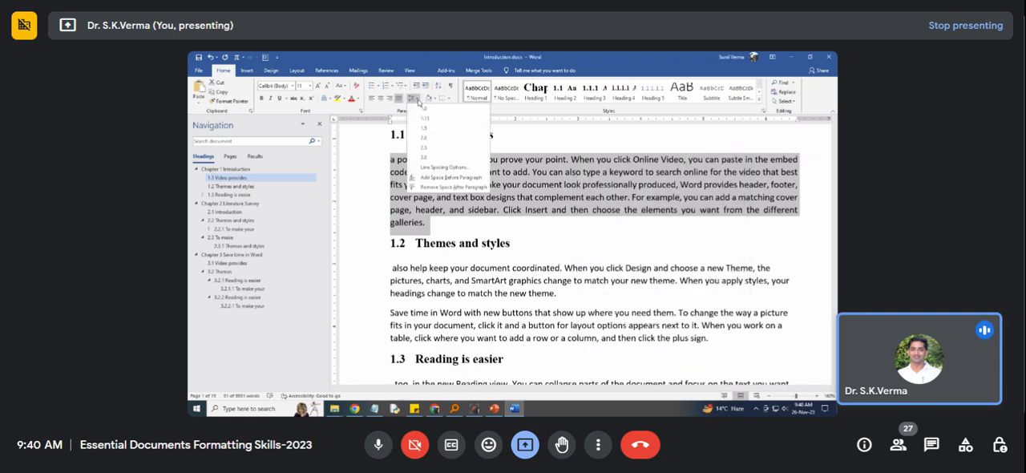
{"action": "left_click", "coordinate": [433, 168]}
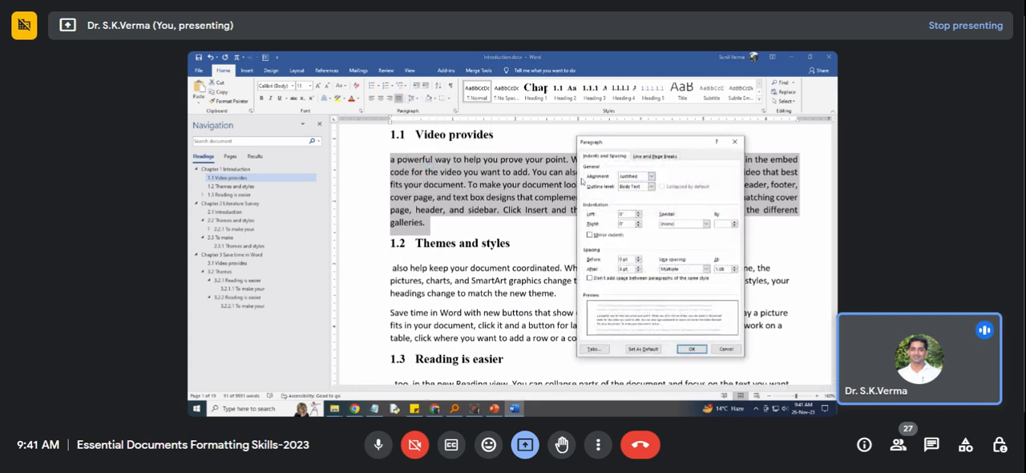
{"action": "left_click_drag", "start_coordinate": [644, 144], "coordinate": [713, 169]}
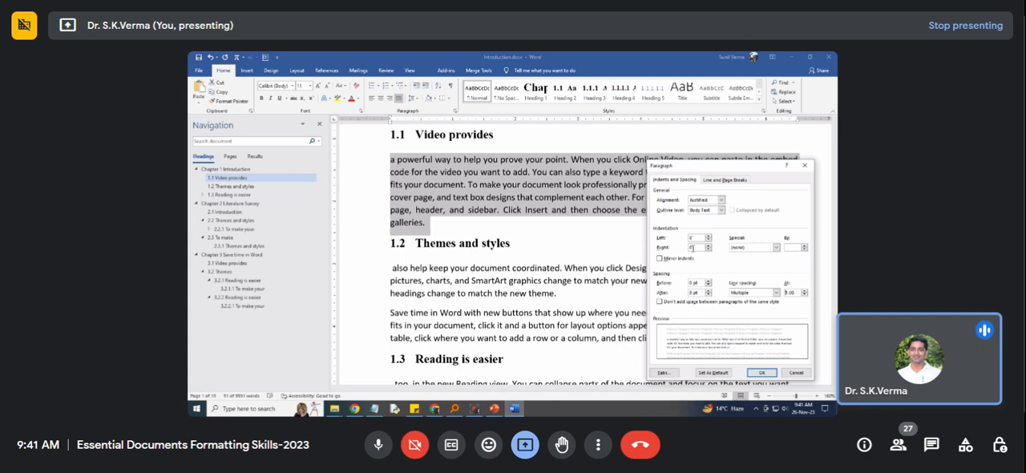
{"action": "left_click", "coordinate": [433, 184]}
{"action": "left_click", "coordinate": [409, 179]}
Try a First line special indentation for the paragraph, and reset it to none.
{"action": "left_click", "coordinate": [743, 250]}
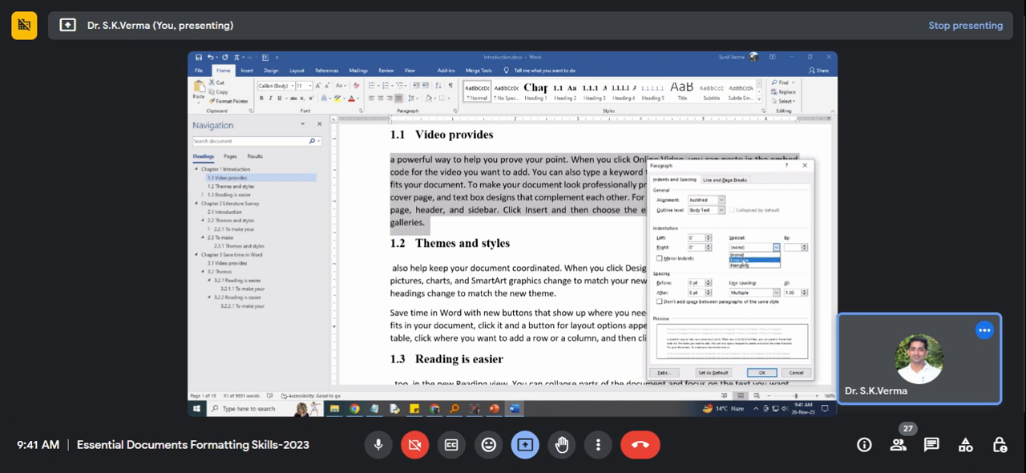
{"action": "left_click", "coordinate": [744, 260]}
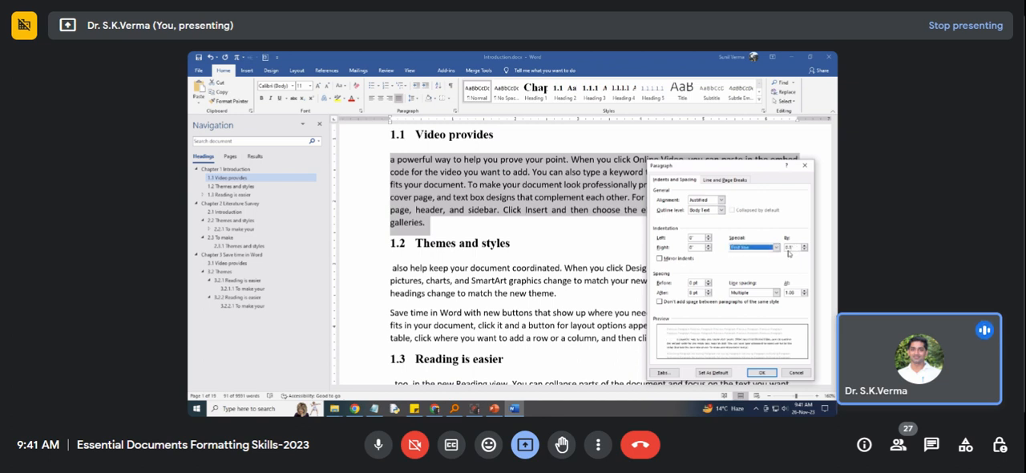
{"action": "left_click", "coordinate": [743, 248]}
{"action": "left_click", "coordinate": [742, 254]}
Set the paragraph's special indentation to First line by 0.5".
{"action": "left_click_drag", "start_coordinate": [695, 170], "coordinate": [478, 112]}
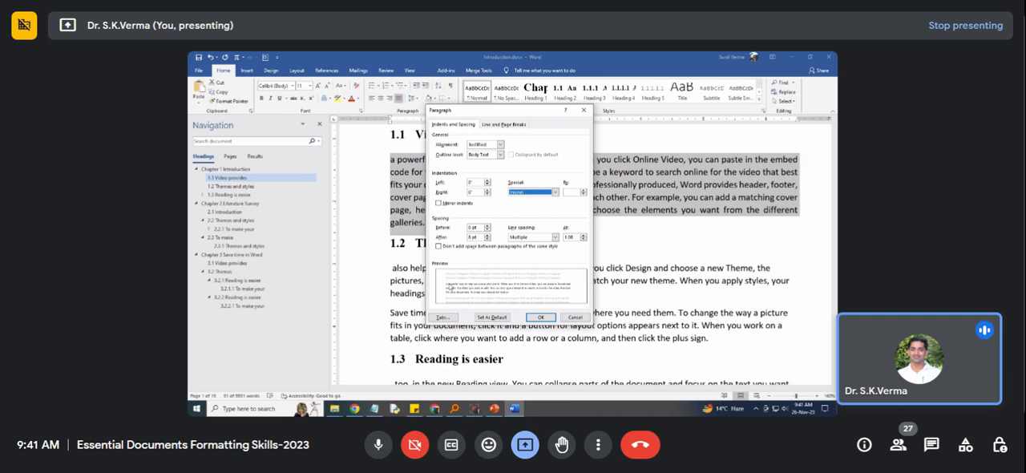
{"action": "left_click", "coordinate": [555, 193]}
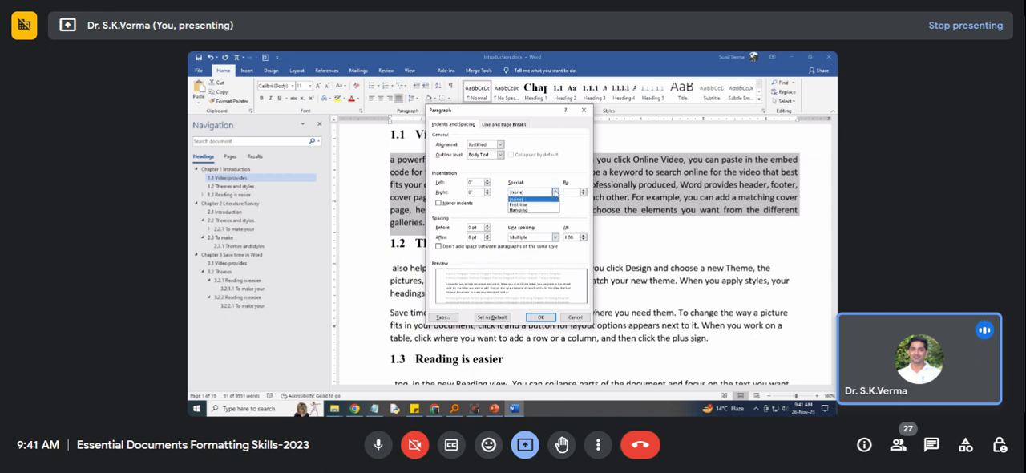
{"action": "left_click", "coordinate": [534, 205]}
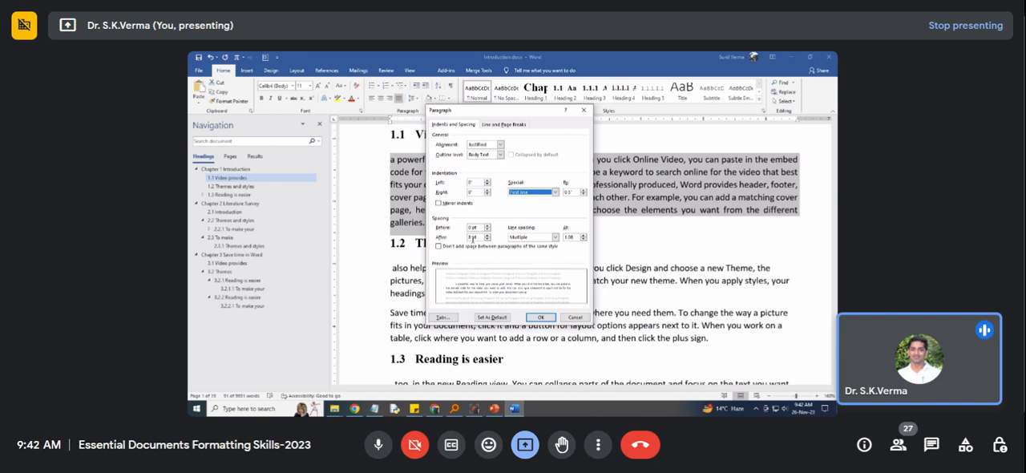
Set the paragraph's spacing before and after to 6 pt each.
{"action": "left_click", "coordinate": [486, 225]}
{"action": "left_click", "coordinate": [487, 235]}
{"action": "left_click", "coordinate": [487, 240]}
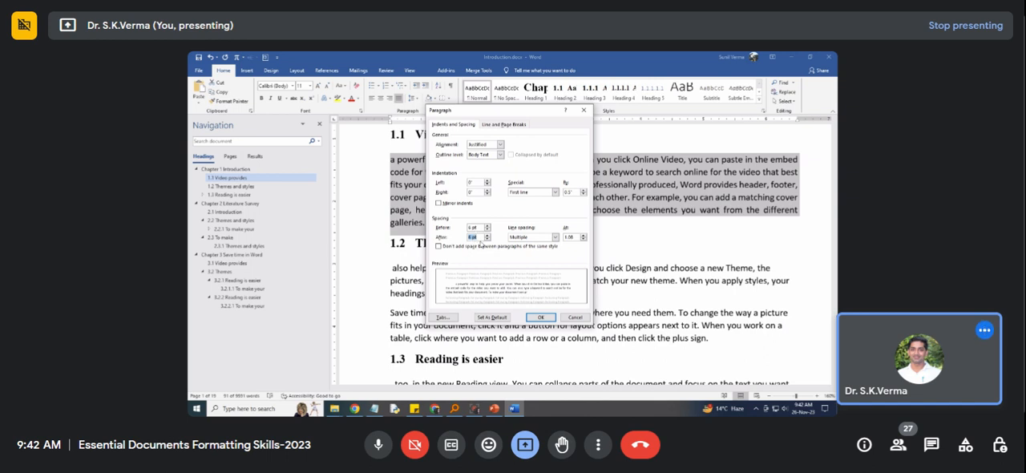
Set the line spacing of the selected paragraph under heading 1.1 to 1.5 lines.
{"action": "left_click", "coordinate": [515, 239]}
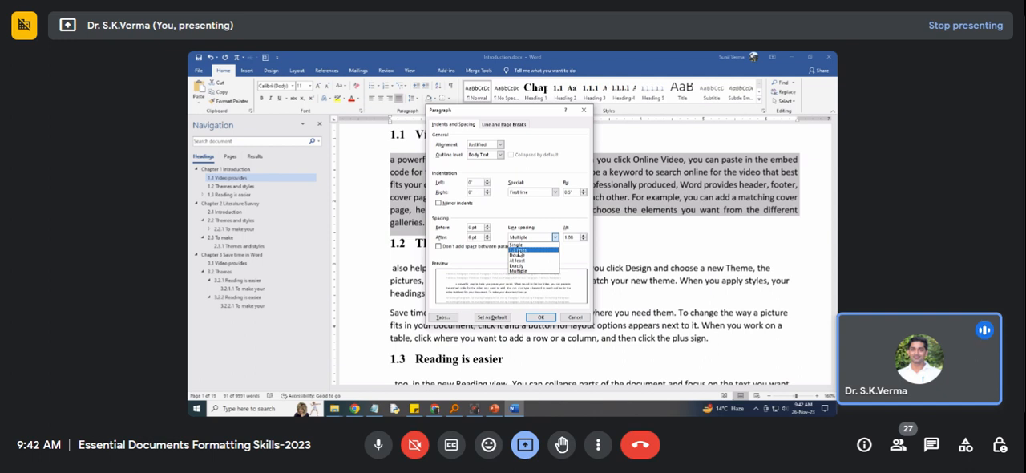
{"action": "left_click", "coordinate": [519, 250]}
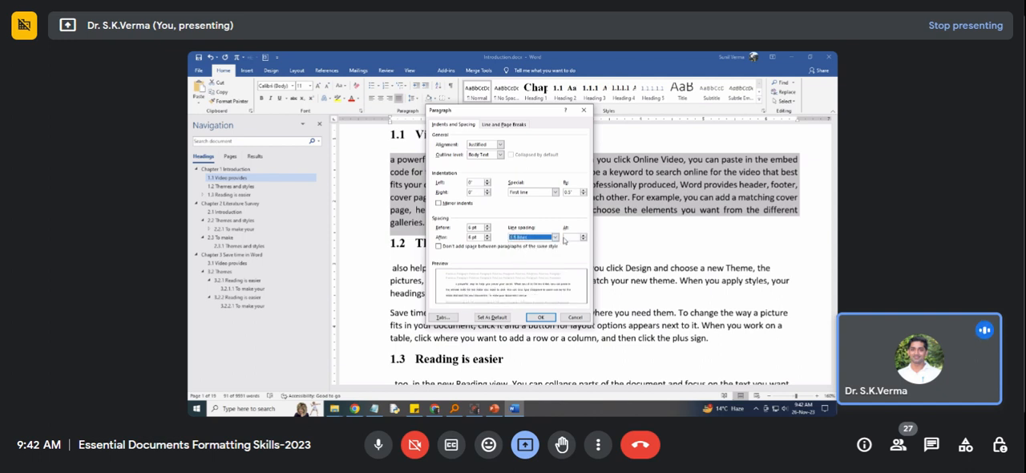
{"action": "left_click", "coordinate": [566, 238]}
{"action": "type", "text": "1"}
{"action": "left_click", "coordinate": [555, 237]}
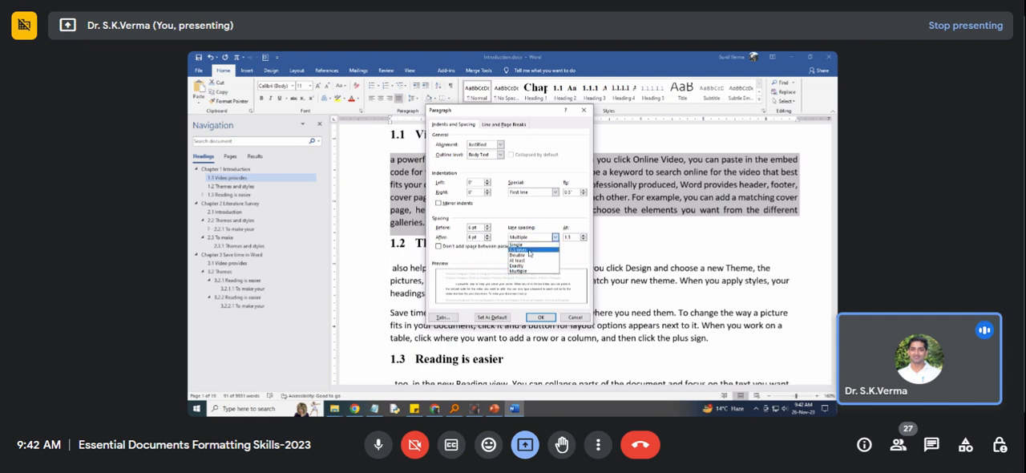
{"action": "left_click", "coordinate": [529, 250]}
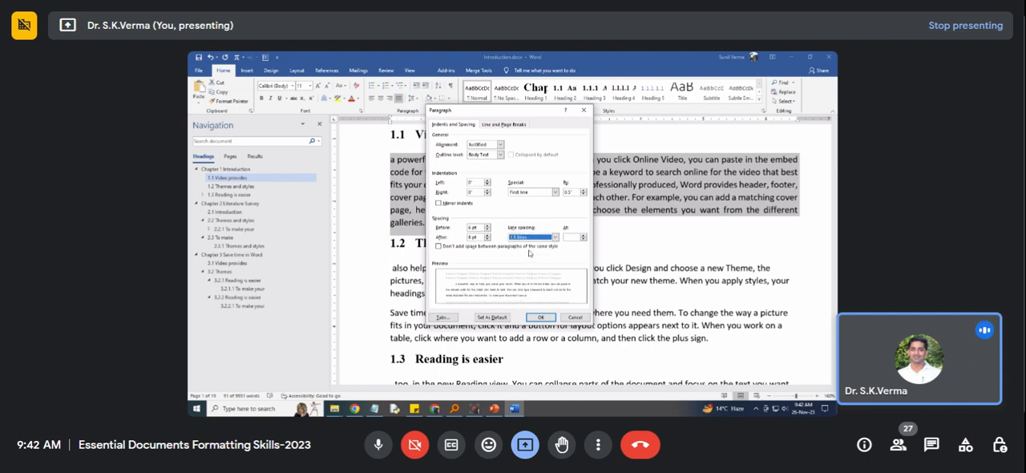
Exclude added space between paragraphs of the same style, and apply the paragraph settings.
{"action": "left_click", "coordinate": [443, 247]}
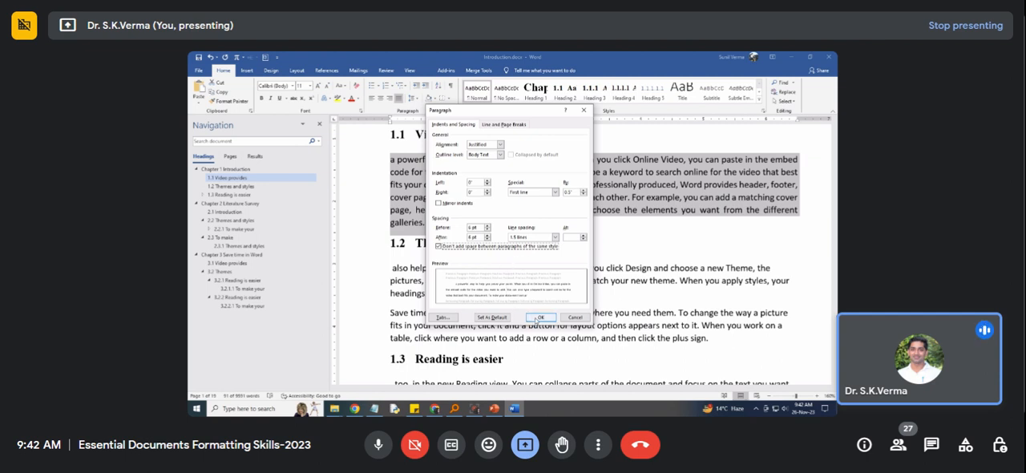
{"action": "left_click", "coordinate": [536, 318]}
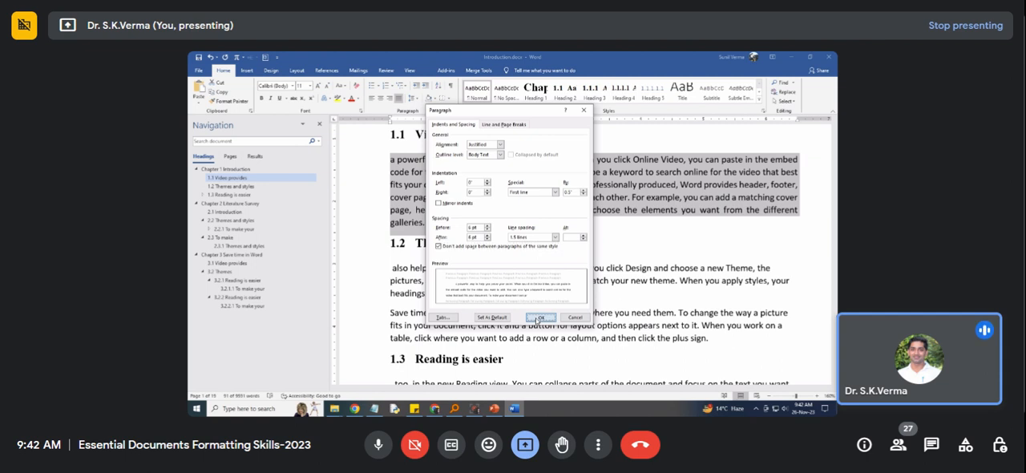
{"action": "left_click", "coordinate": [537, 319]}
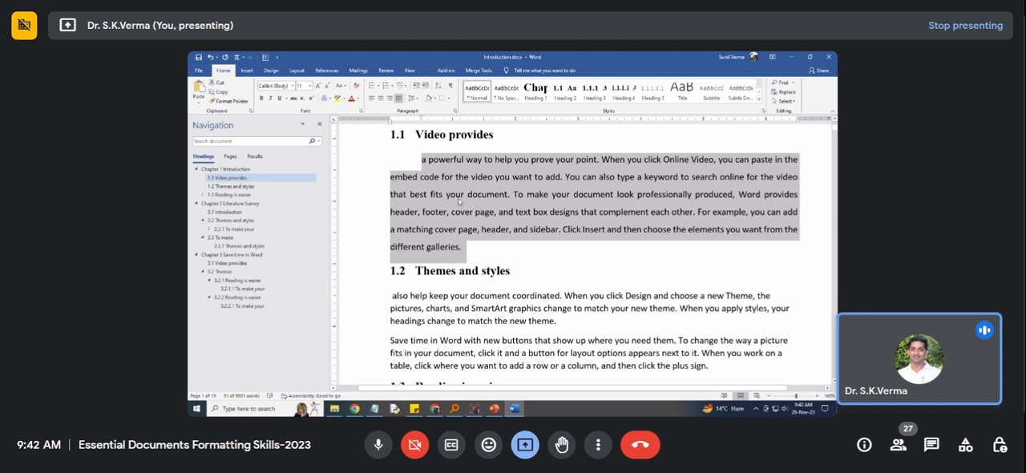
Replace the lowercase "a" opening the paragraph under heading 1.1 with a capital "A".
{"action": "left_click", "coordinate": [425, 160]}
{"action": "key", "text": "BackSpace"}
{"action": "type", "text": "A"}
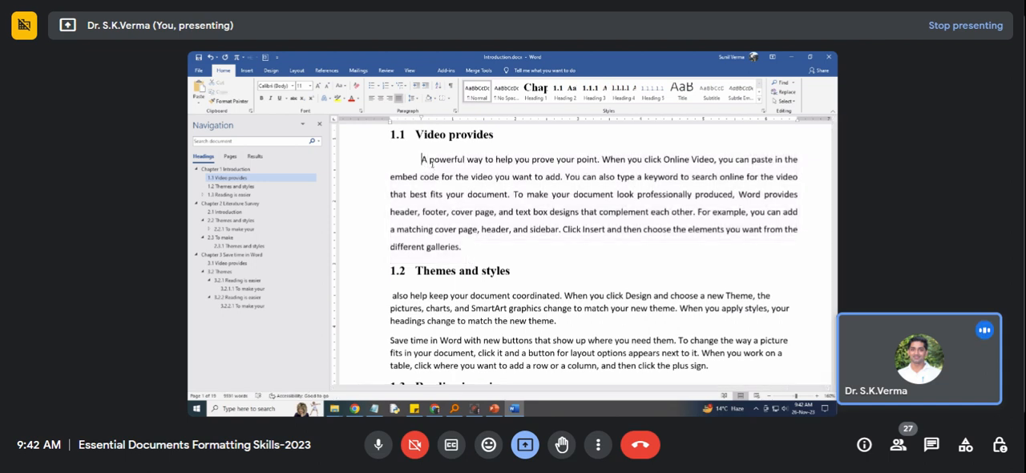
Try the Times New Roman font on the whole paragraph under heading 1.1, and restore it to Calibri (Body).
{"action": "left_click_drag", "start_coordinate": [462, 248], "coordinate": [422, 160]}
{"action": "left_click", "coordinate": [286, 86]}
{"action": "type", "text": "Times New Ro"}
{"action": "key", "text": "Return"}
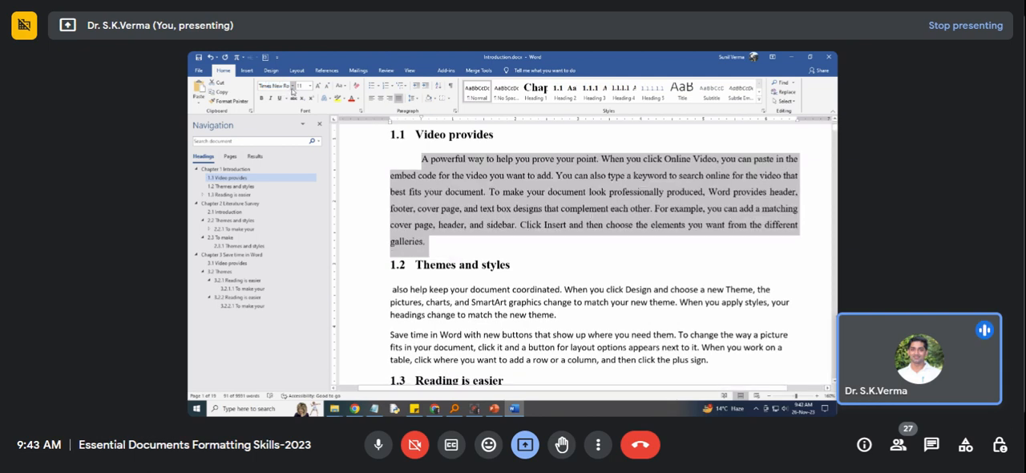
{"action": "left_click", "coordinate": [293, 86]}
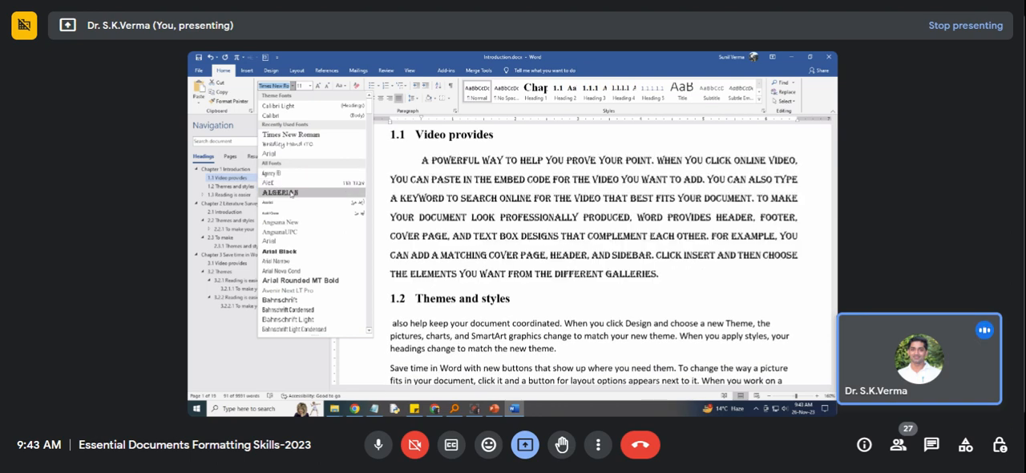
{"action": "left_click", "coordinate": [282, 118]}
{"action": "left_click", "coordinate": [496, 194]}
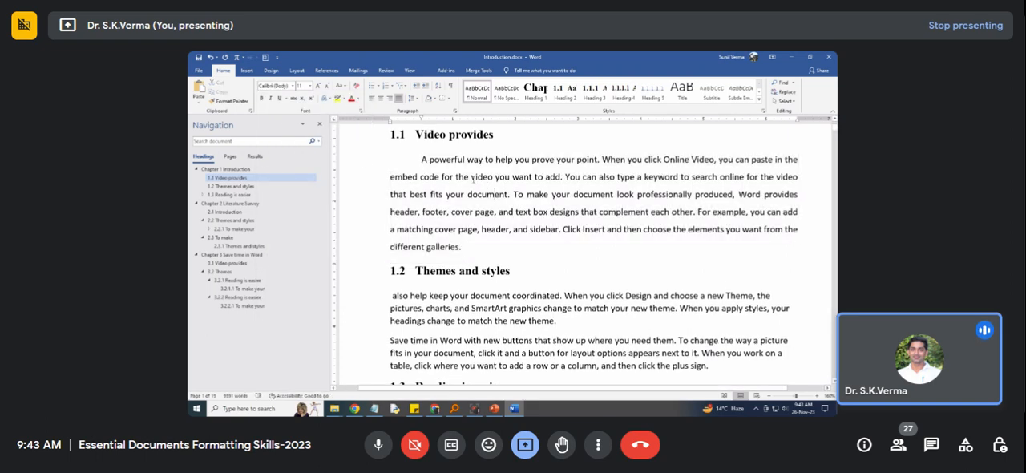
Select the first letter of "video" in the second line of the paragraph under heading 1.1.
{"action": "left_click_drag", "start_coordinate": [472, 178], "coordinate": [478, 179]}
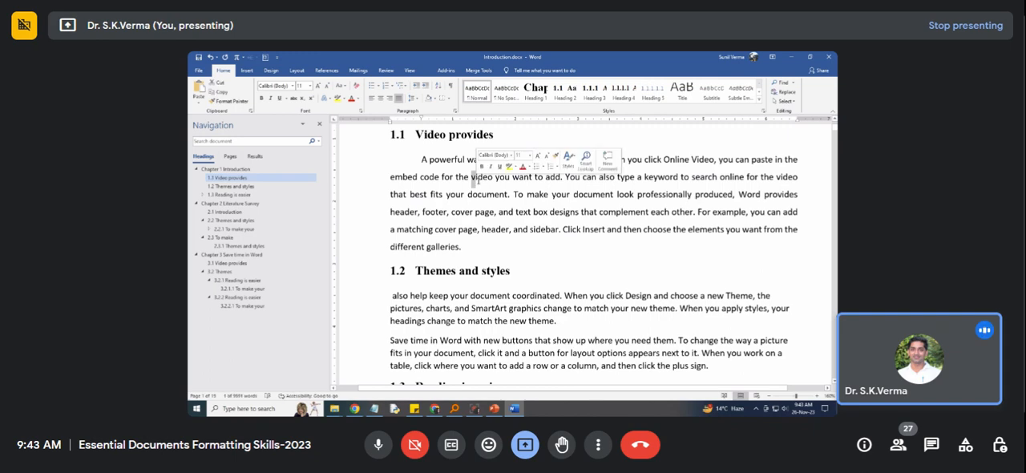
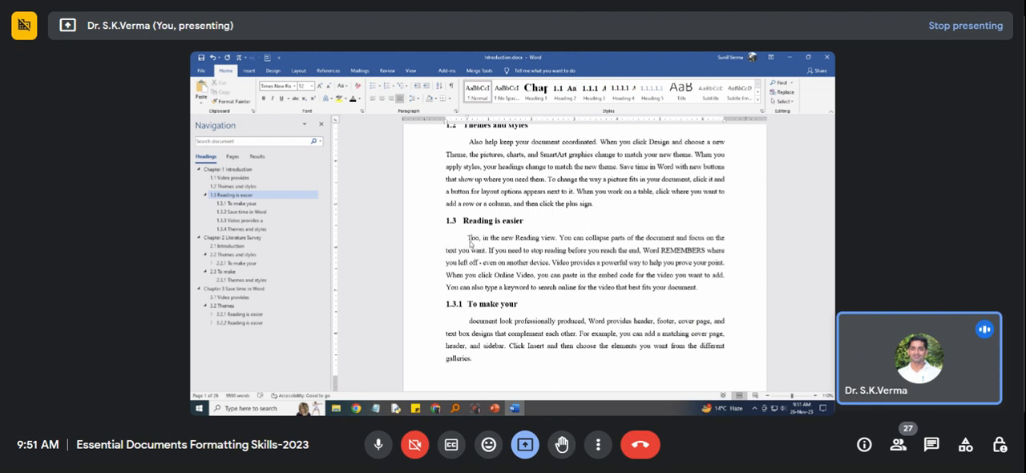
Replace the lowercase "d" opening the paragraph under heading 1.3.1 with a capital "D".
{"action": "scroll", "coordinate": [473, 241], "scroll_direction": "down", "scroll_amount": 3}
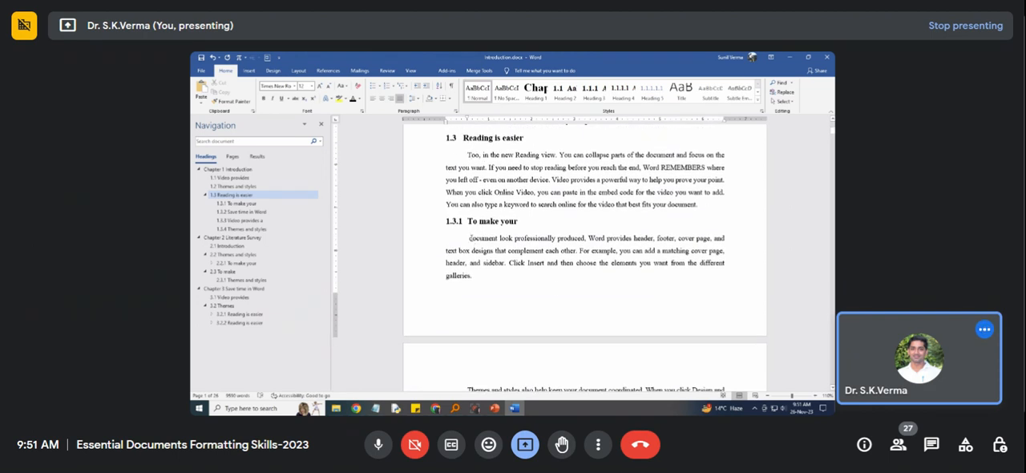
{"action": "left_click_drag", "start_coordinate": [473, 238], "coordinate": [470, 239]}
{"action": "type", "text": "D"}
Delete the blank page between the end of section 1.3.4 and the "Literature Survey" chapter title.
{"action": "scroll", "coordinate": [487, 268], "scroll_direction": "down", "scroll_amount": 1}
{"action": "scroll", "coordinate": [487, 268], "scroll_direction": "down", "scroll_amount": 10}
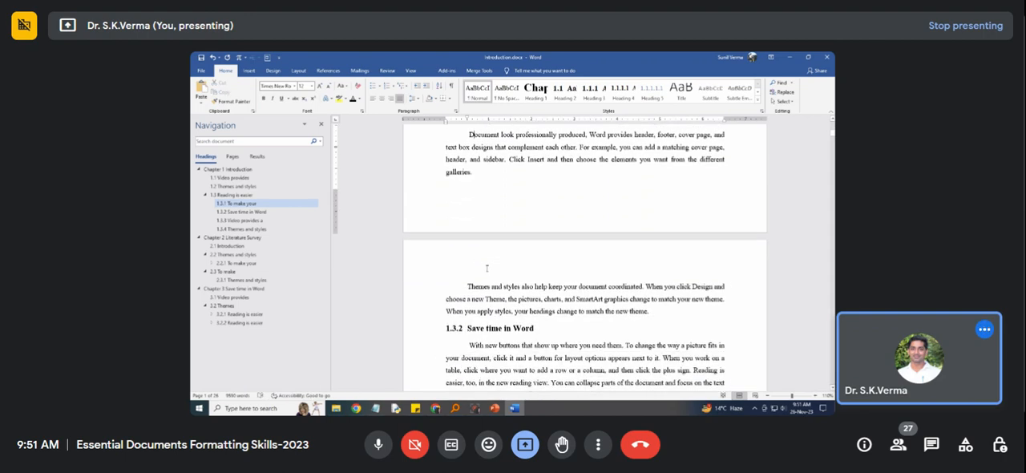
{"action": "scroll", "coordinate": [486, 268], "scroll_direction": "down", "scroll_amount": 4}
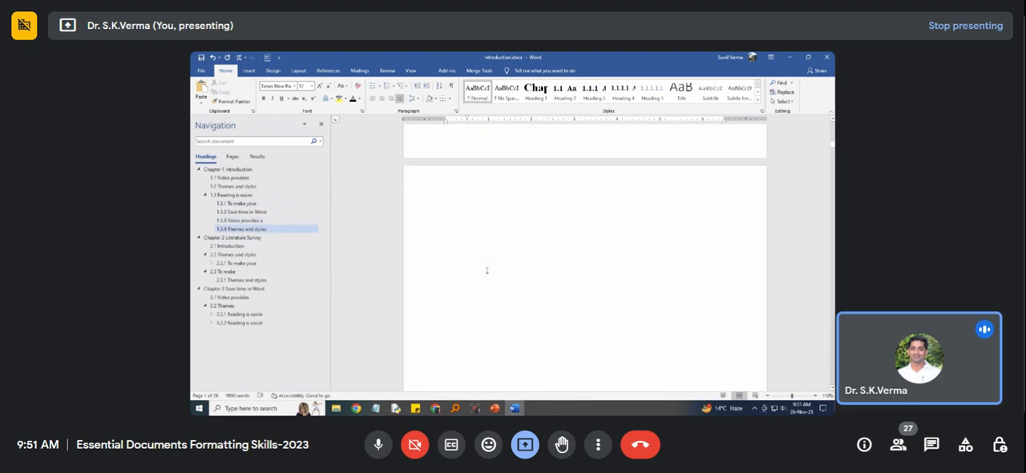
{"action": "scroll", "coordinate": [492, 277], "scroll_direction": "up", "scroll_amount": 3}
{"action": "scroll", "coordinate": [495, 285], "scroll_direction": "up", "scroll_amount": 4}
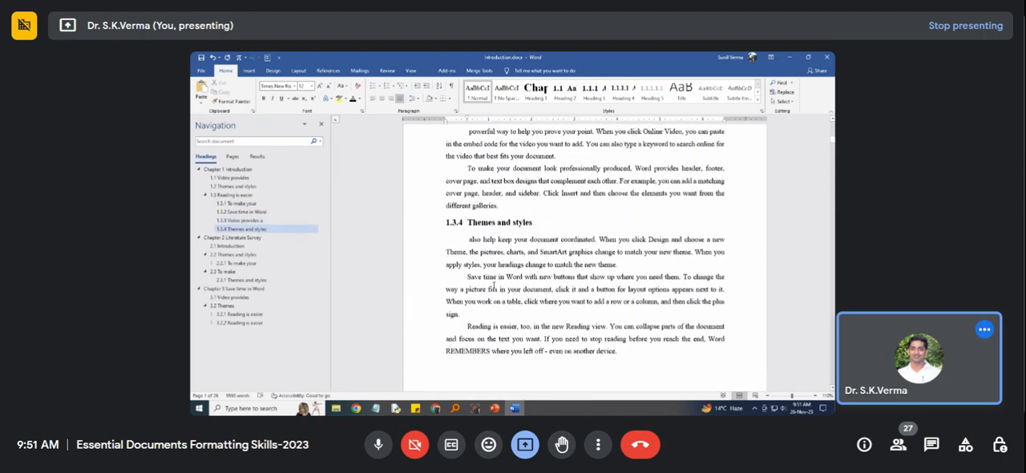
{"action": "scroll", "coordinate": [494, 286], "scroll_direction": "down", "scroll_amount": 8}
{"action": "scroll", "coordinate": [492, 286], "scroll_direction": "down", "scroll_amount": 5}
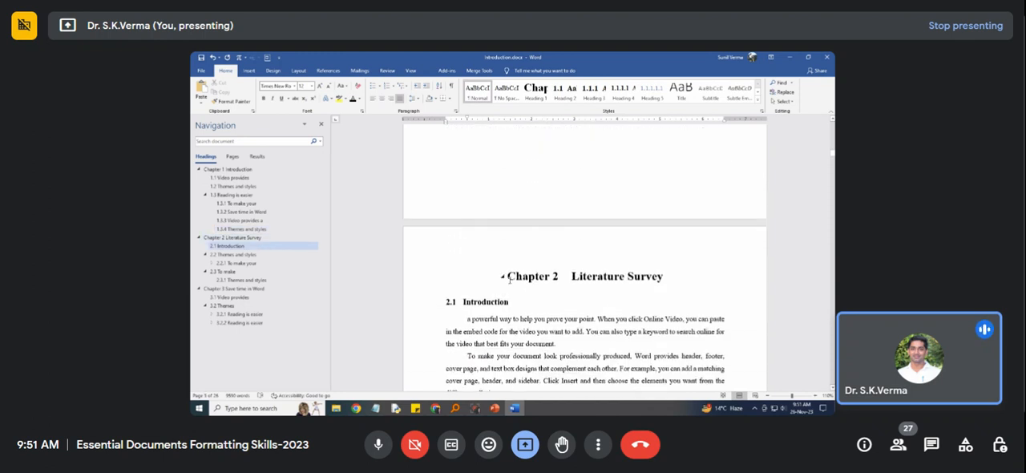
{"action": "scroll", "coordinate": [508, 279], "scroll_direction": "up", "scroll_amount": 6}
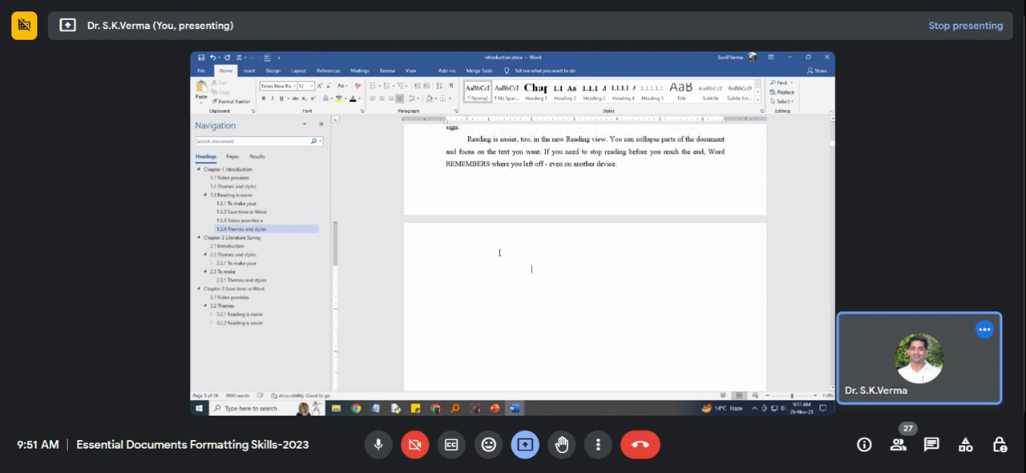
{"action": "key", "text": "Delete"}
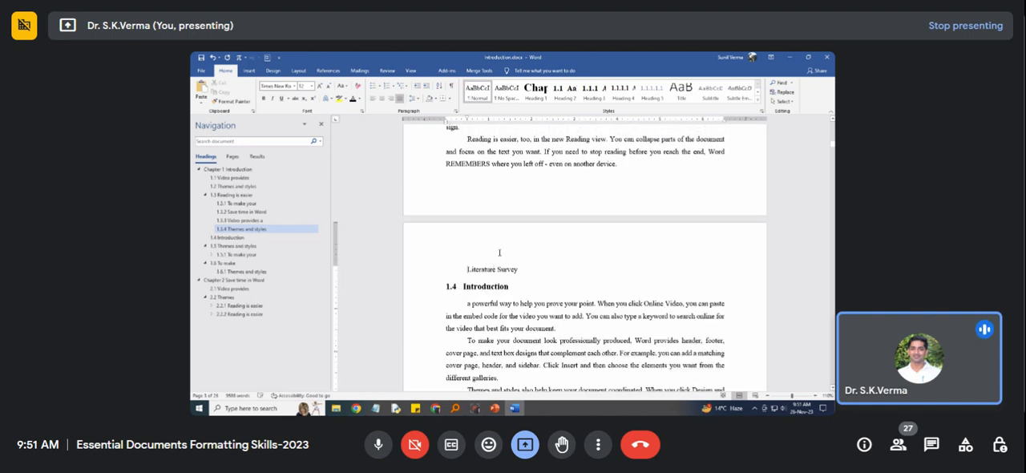
Apply the Heading 1 style to "Literature Survey", try to clear the empty heading line above it, and undo the change.
{"action": "left_click", "coordinate": [542, 92]}
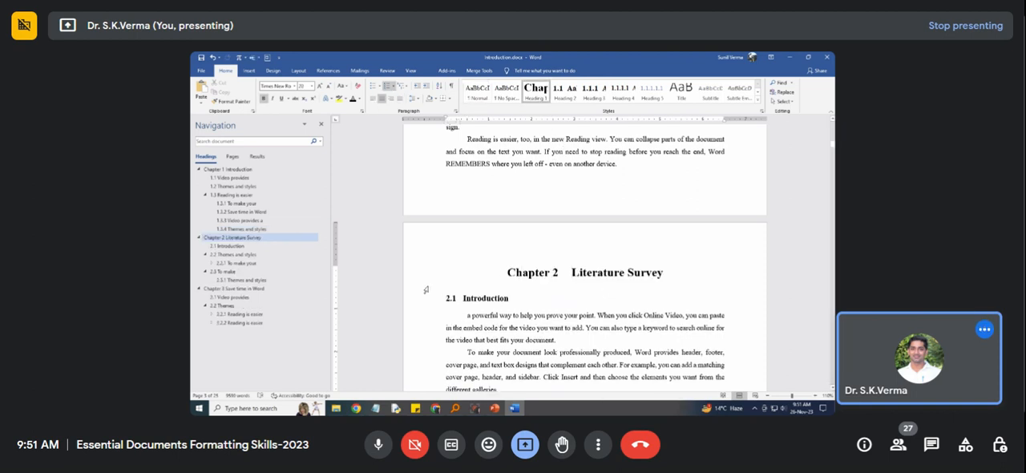
{"action": "left_click", "coordinate": [546, 191]}
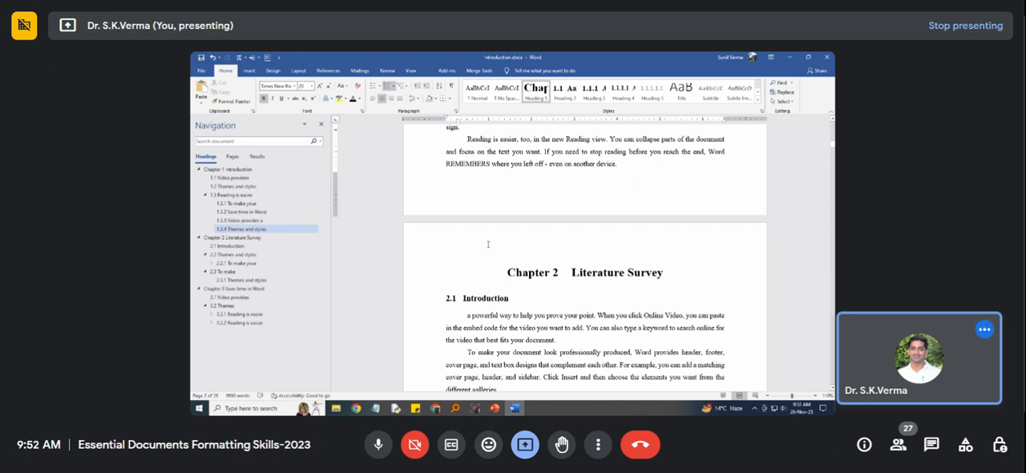
{"action": "left_click", "coordinate": [504, 273]}
{"action": "left_click", "coordinate": [504, 273]}
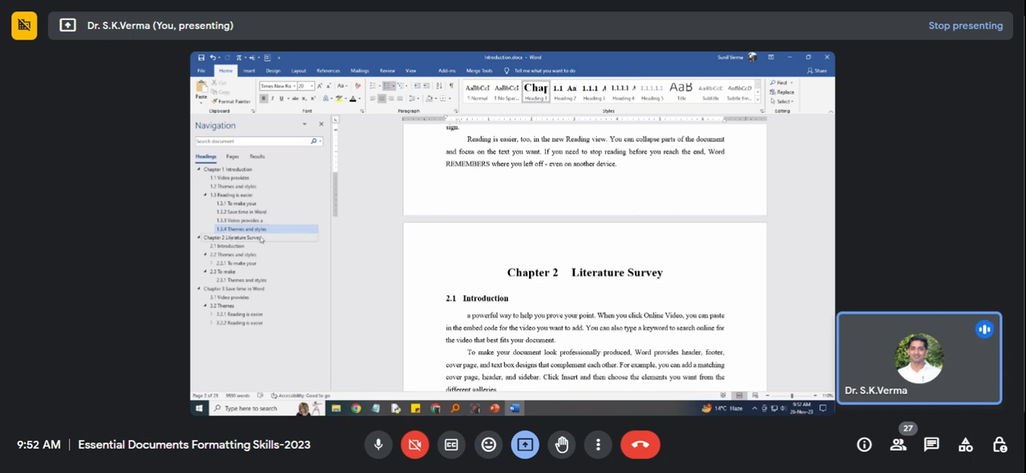
{"action": "left_click", "coordinate": [470, 174]}
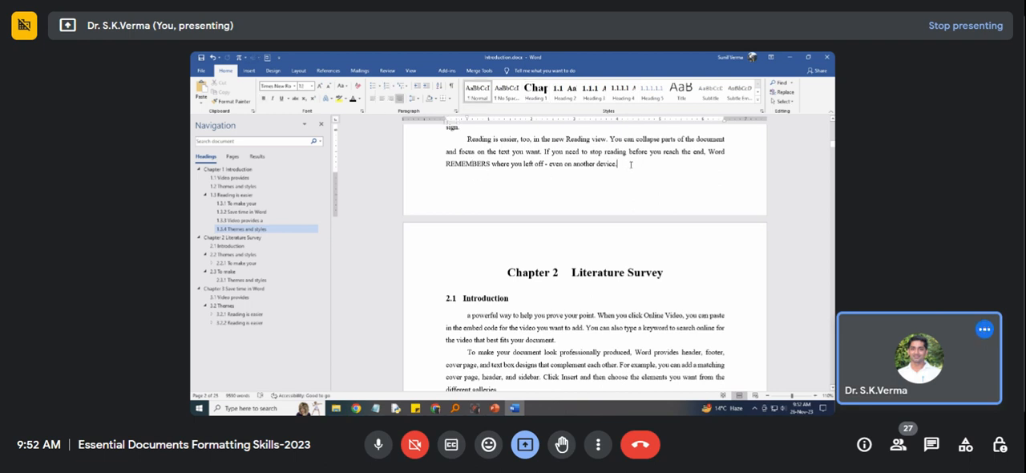
{"action": "key", "text": "ctrl+z"}
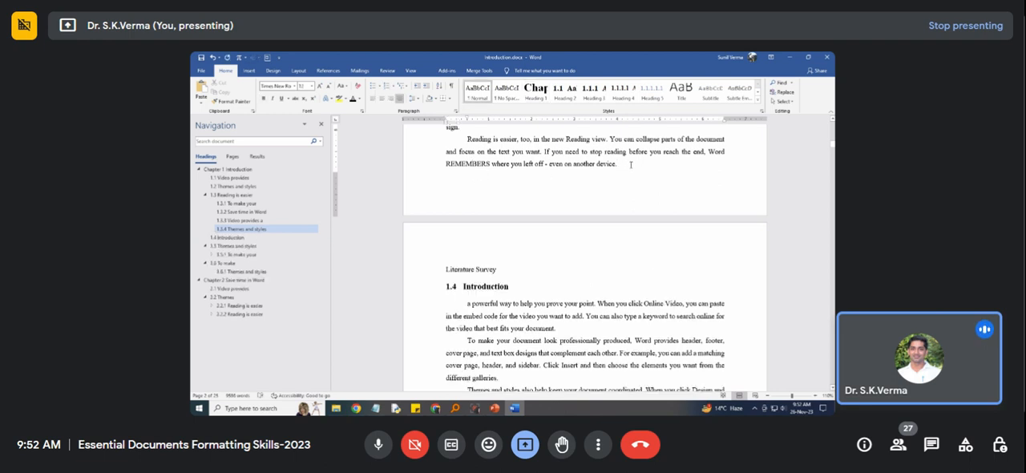
{"action": "left_click", "coordinate": [449, 269]}
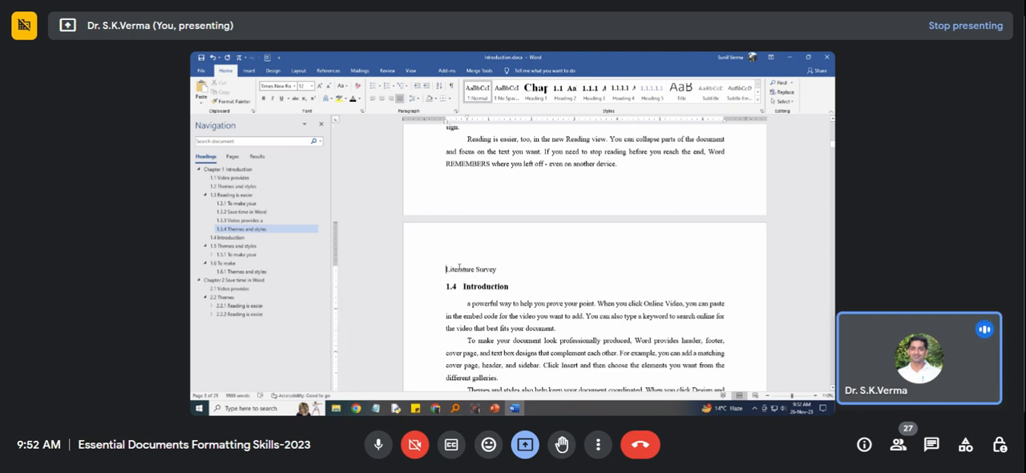
Try the Heading 1 and Heading 2 styles on the "Literature Survey" line, undoing each one.
{"action": "left_click", "coordinate": [536, 95]}
{"action": "scroll", "coordinate": [543, 245], "scroll_direction": "down", "scroll_amount": 5}
{"action": "scroll", "coordinate": [549, 318], "scroll_direction": "up", "scroll_amount": 4}
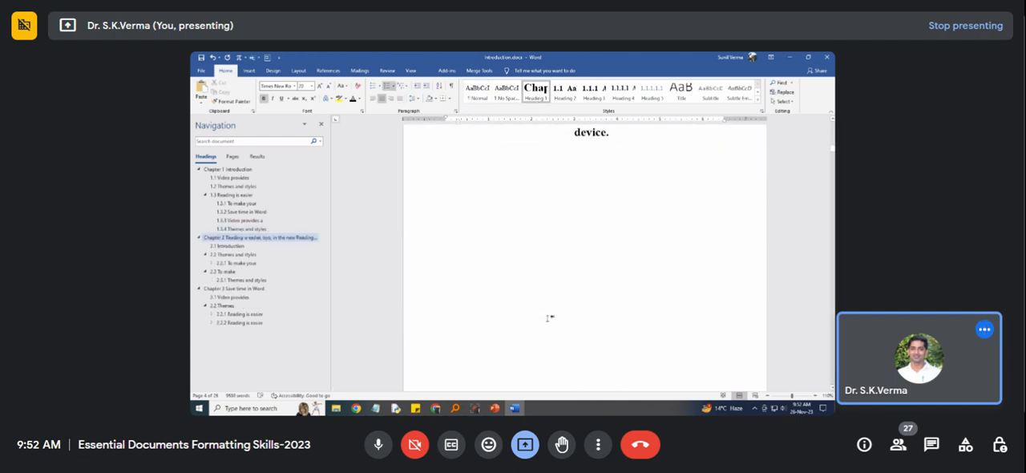
{"action": "scroll", "coordinate": [549, 317], "scroll_direction": "up", "scroll_amount": 1}
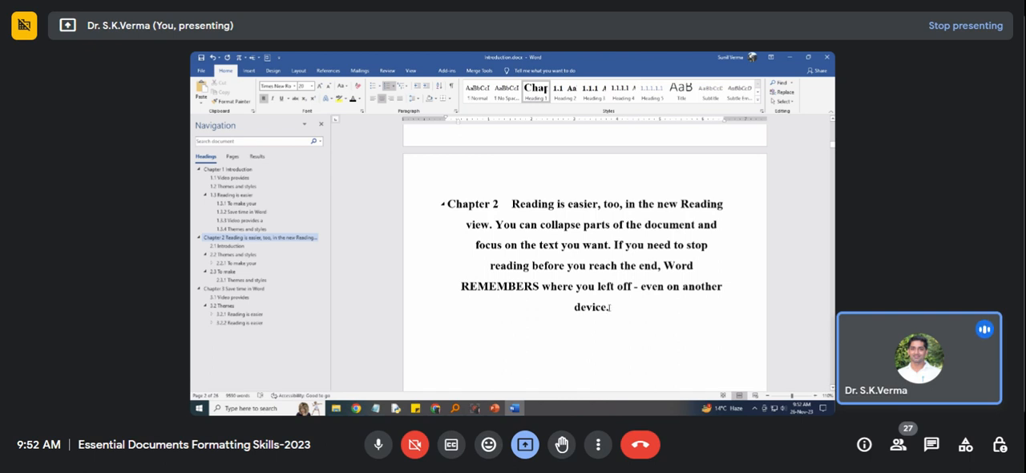
{"action": "key", "text": "ctrl+z"}
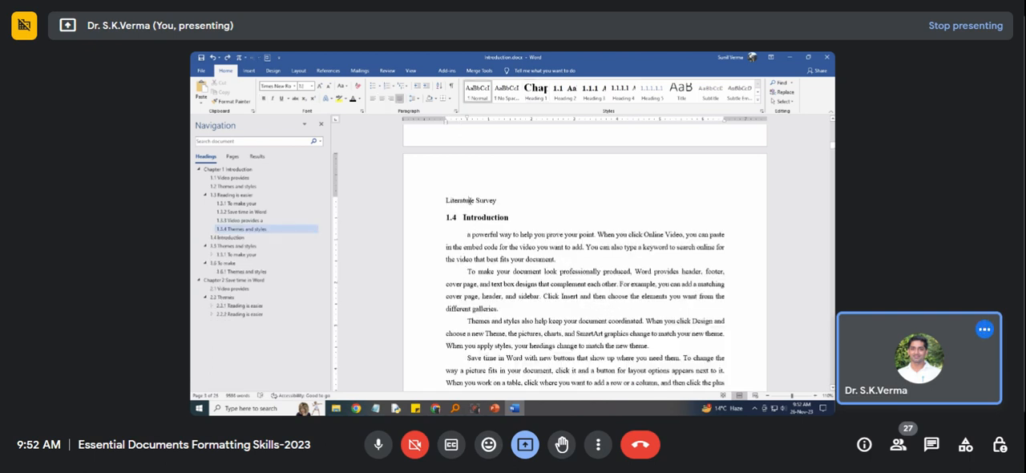
{"action": "left_click", "coordinate": [563, 93]}
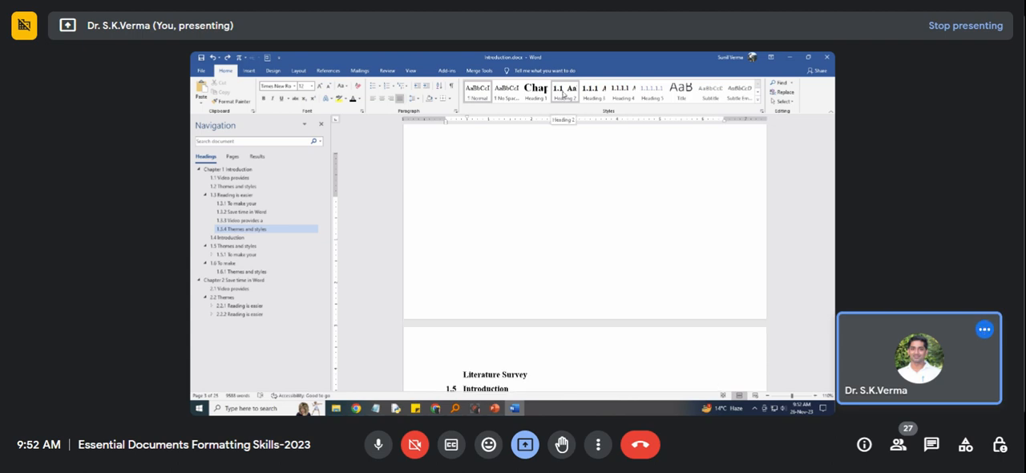
{"action": "key", "text": "ctrl+z"}
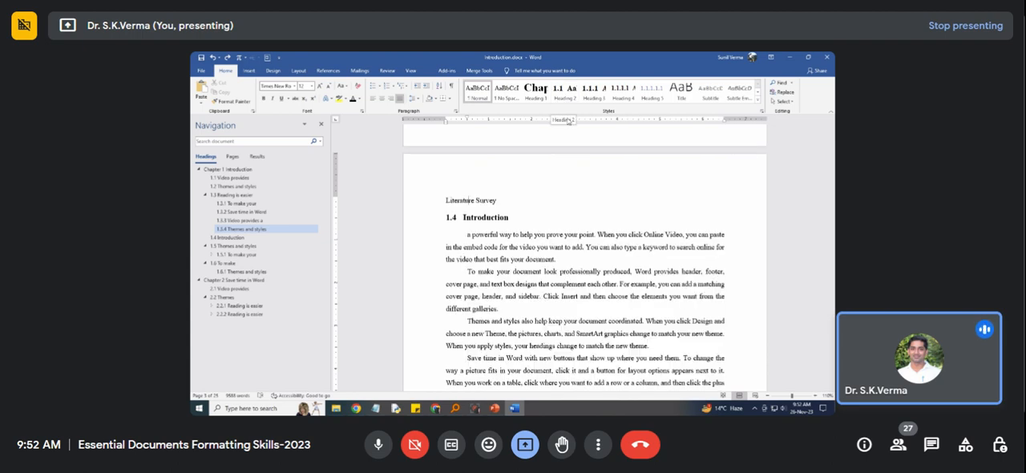
Try Heading 1 again on the "Literature Survey" line, select the paragraph text caught in the chapter heading, and undo the style.
{"action": "scroll", "coordinate": [575, 200], "scroll_direction": "up", "scroll_amount": 2}
{"action": "scroll", "coordinate": [575, 200], "scroll_direction": "up", "scroll_amount": 1}
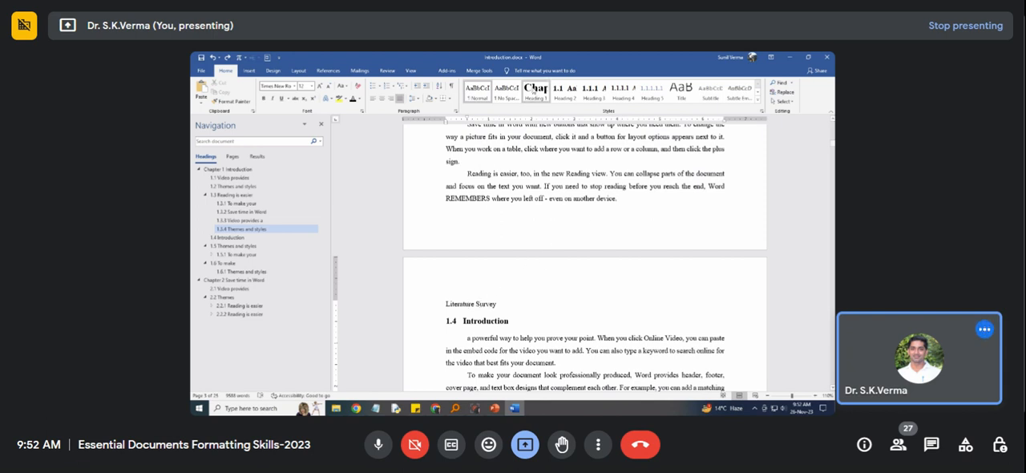
{"action": "left_click", "coordinate": [545, 90]}
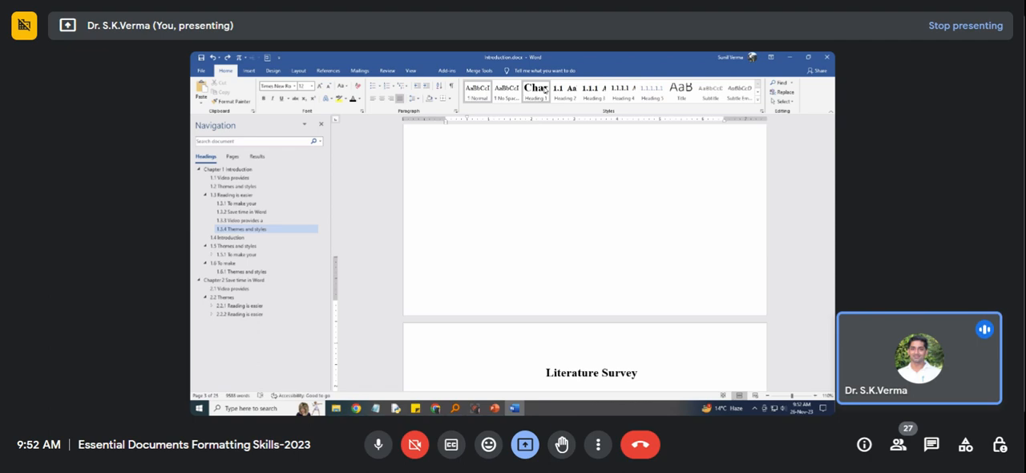
{"action": "scroll", "coordinate": [534, 168], "scroll_direction": "up", "scroll_amount": 5}
{"action": "scroll", "coordinate": [535, 168], "scroll_direction": "down", "scroll_amount": 10}
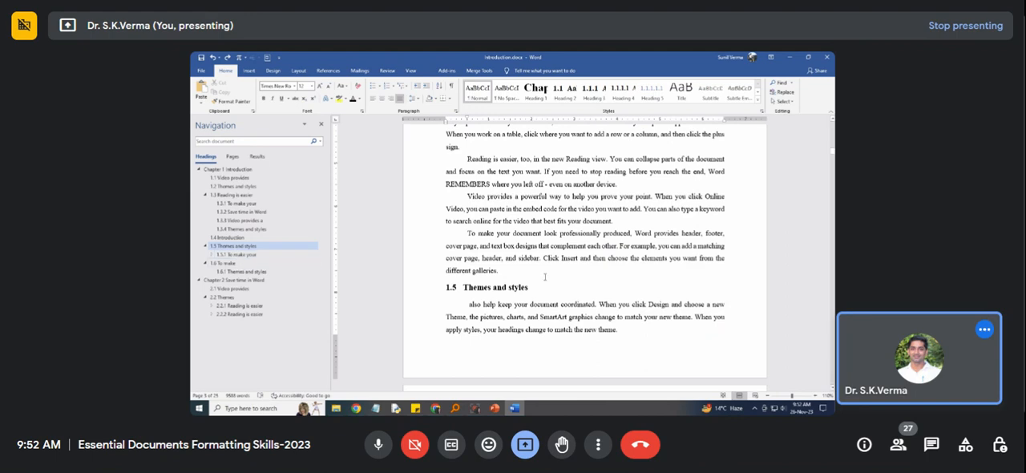
{"action": "scroll", "coordinate": [545, 277], "scroll_direction": "up", "scroll_amount": 3}
{"action": "scroll", "coordinate": [546, 277], "scroll_direction": "down", "scroll_amount": 8}
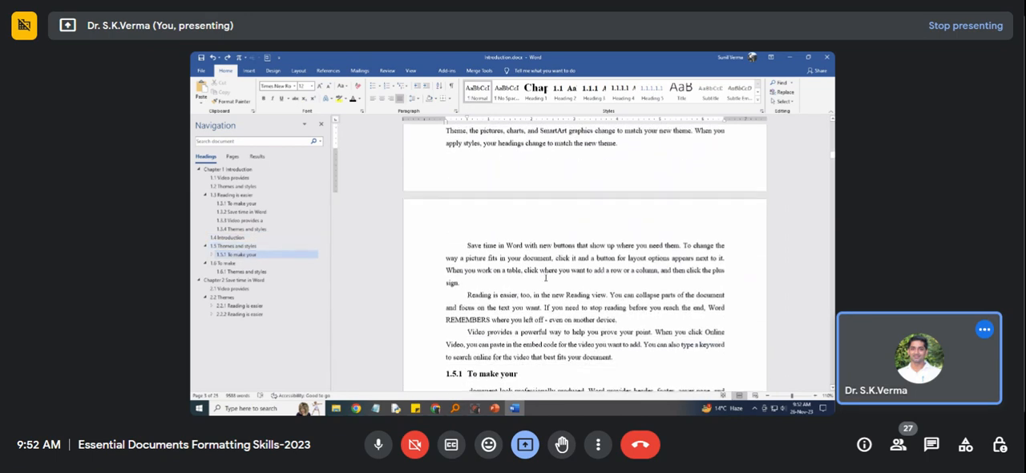
{"action": "scroll", "coordinate": [545, 277], "scroll_direction": "down", "scroll_amount": 3}
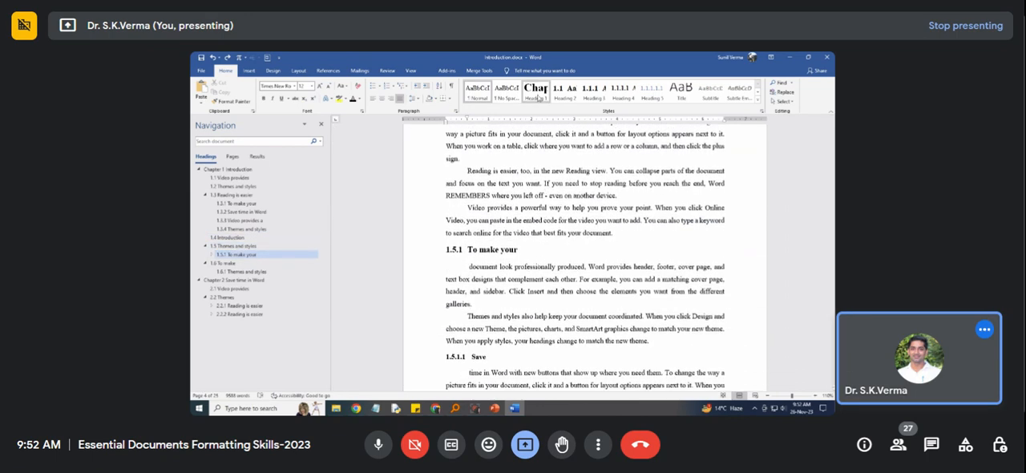
{"action": "left_click", "coordinate": [536, 91]}
{"action": "scroll", "coordinate": [540, 219], "scroll_direction": "up", "scroll_amount": 10}
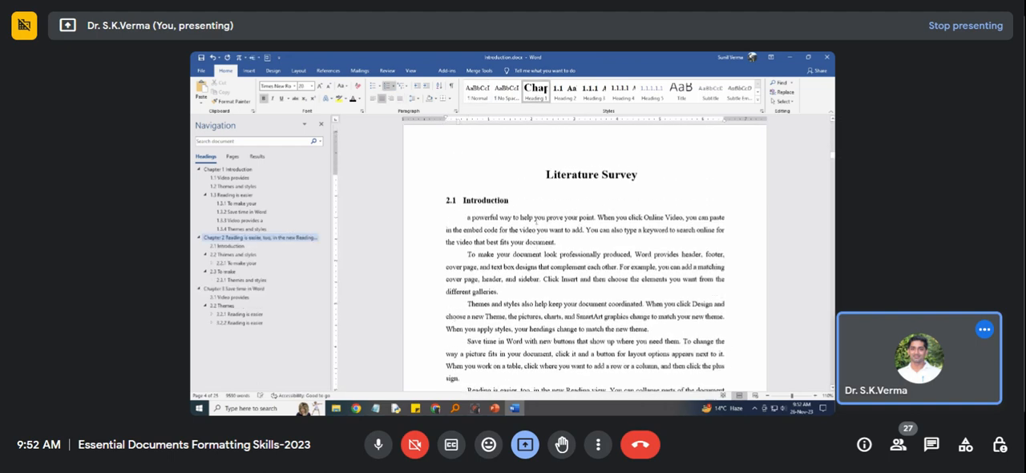
{"action": "scroll", "coordinate": [542, 219], "scroll_direction": "up", "scroll_amount": 1}
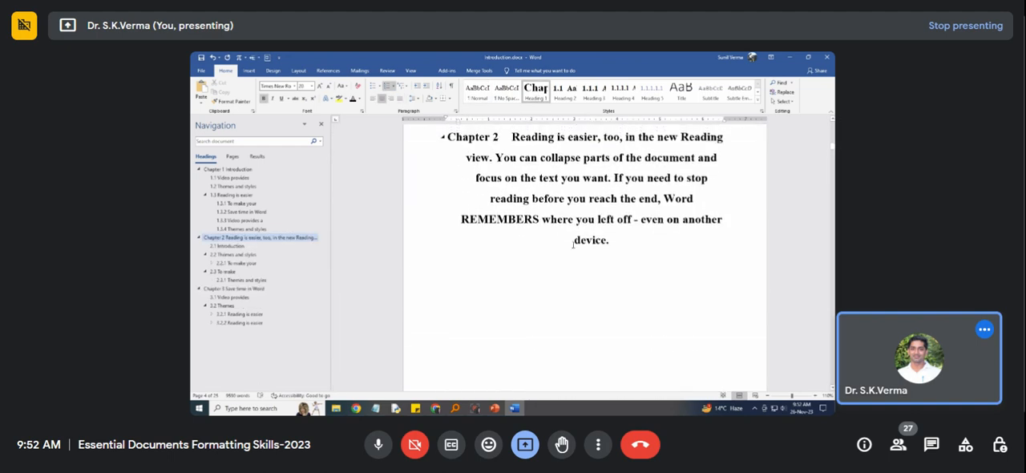
{"action": "left_click_drag", "start_coordinate": [608, 241], "coordinate": [514, 198]}
{"action": "scroll", "coordinate": [543, 218], "scroll_direction": "up", "scroll_amount": 1}
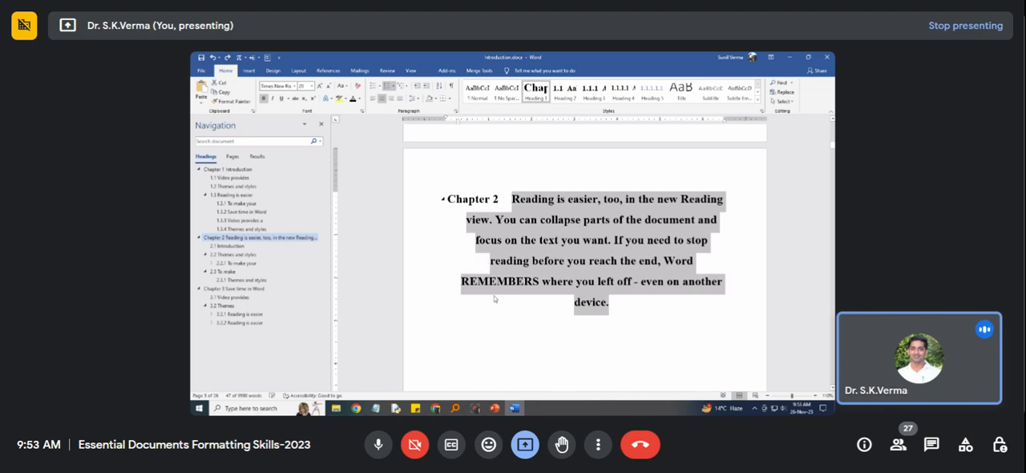
{"action": "scroll", "coordinate": [512, 277], "scroll_direction": "down", "scroll_amount": 3}
{"action": "scroll", "coordinate": [511, 278], "scroll_direction": "down", "scroll_amount": 1}
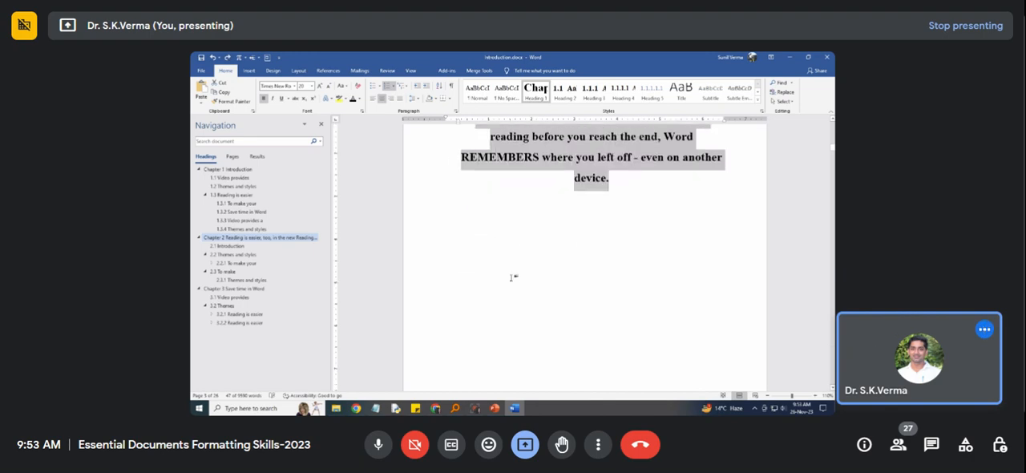
{"action": "key", "text": "ctrl+z"}
{"action": "scroll", "coordinate": [511, 277], "scroll_direction": "up", "scroll_amount": 3}
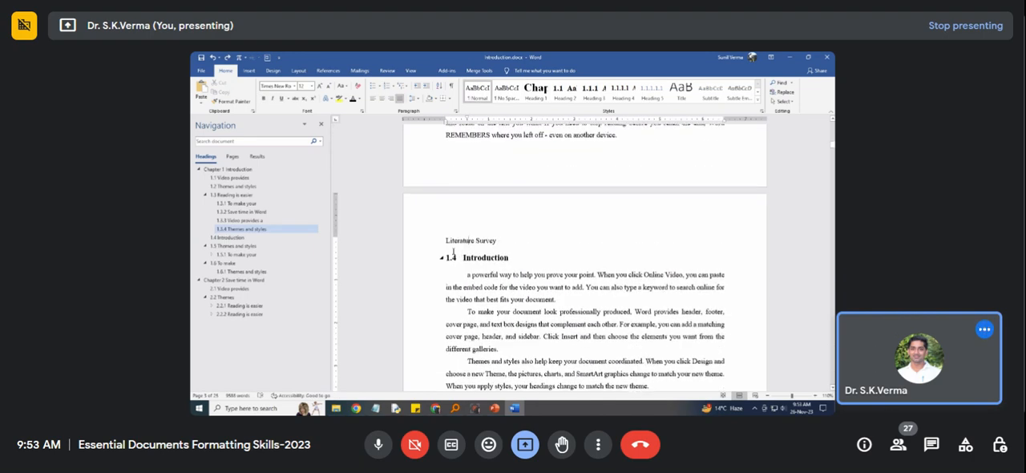
Insert two page breaks after the last paragraph of section 1.3.4 and apply Heading 1 to "Literature Survey".
{"action": "left_click", "coordinate": [629, 136]}
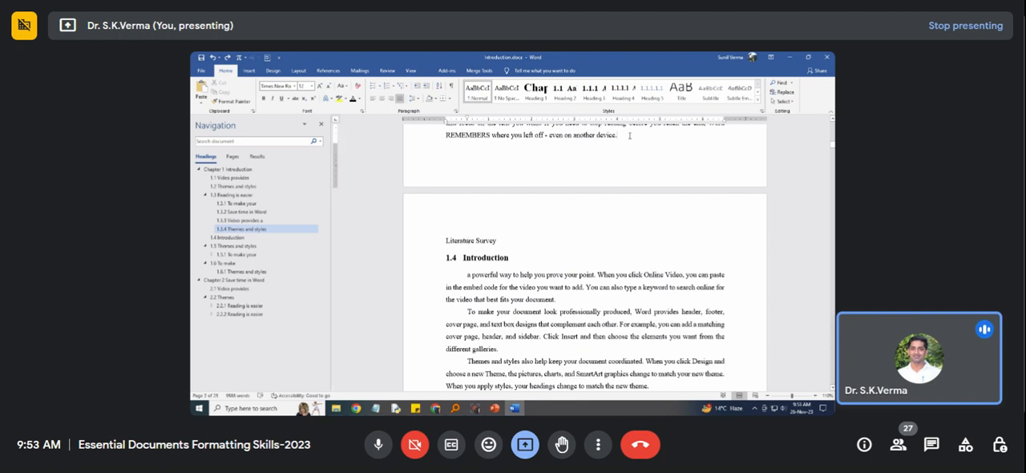
{"action": "key", "text": "ctrl+Return"}
{"action": "key", "text": "ctrl+Return"}
{"action": "scroll", "coordinate": [630, 135], "scroll_direction": "down", "scroll_amount": 8}
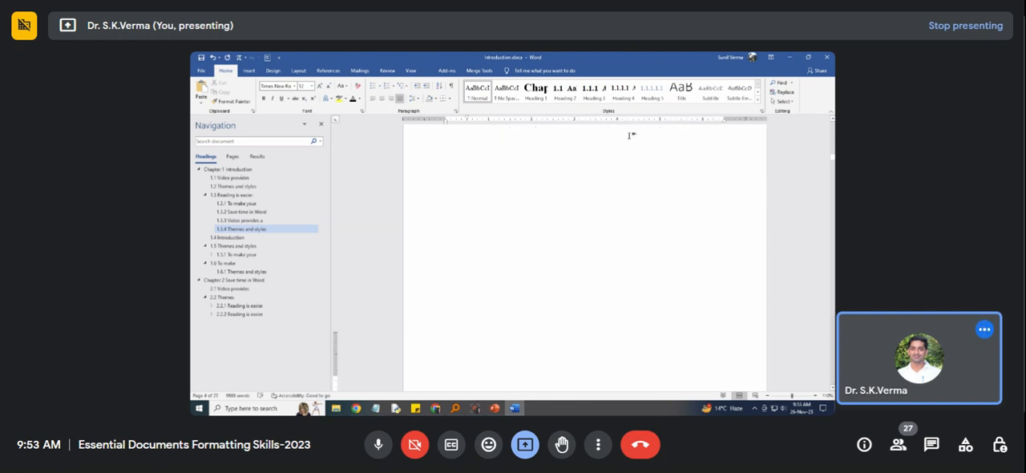
{"action": "scroll", "coordinate": [629, 135], "scroll_direction": "up", "scroll_amount": 4}
{"action": "scroll", "coordinate": [629, 135], "scroll_direction": "down", "scroll_amount": 2}
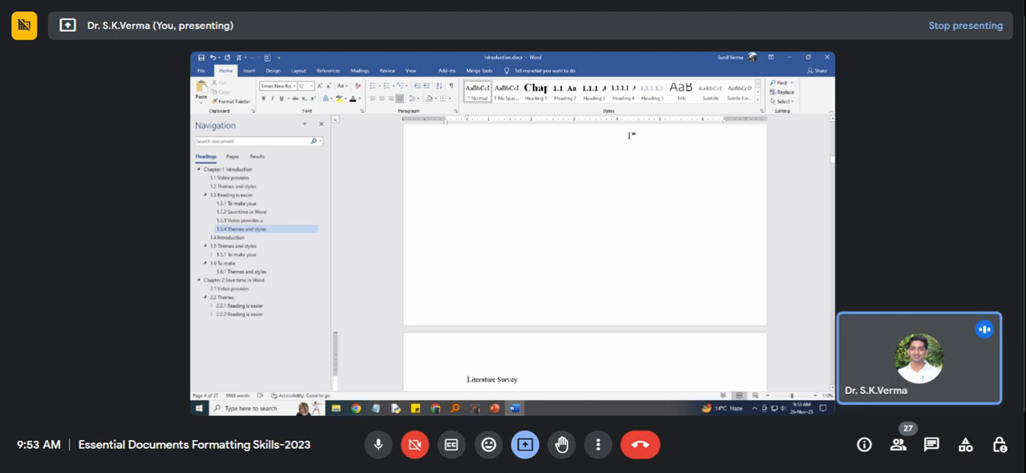
{"action": "left_click", "coordinate": [535, 89]}
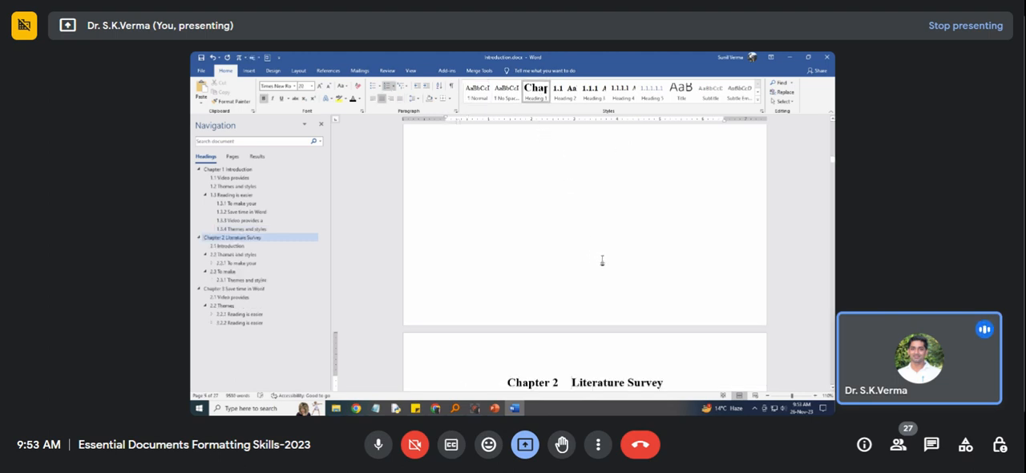
Remove the blank pages before "Literature Survey" and return that line to the Normal style.
{"action": "scroll", "coordinate": [599, 261], "scroll_direction": "up", "scroll_amount": 5}
{"action": "scroll", "coordinate": [596, 275], "scroll_direction": "up", "scroll_amount": 6}
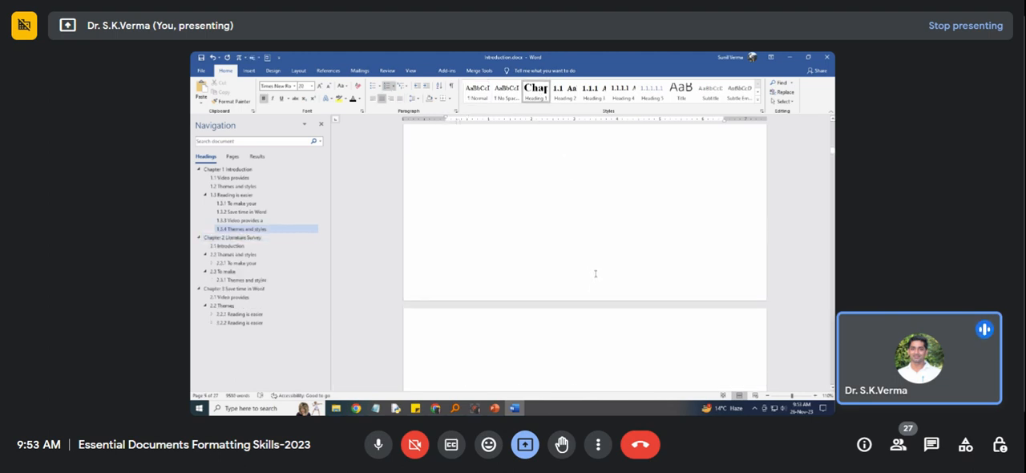
{"action": "scroll", "coordinate": [574, 307], "scroll_direction": "up", "scroll_amount": 5}
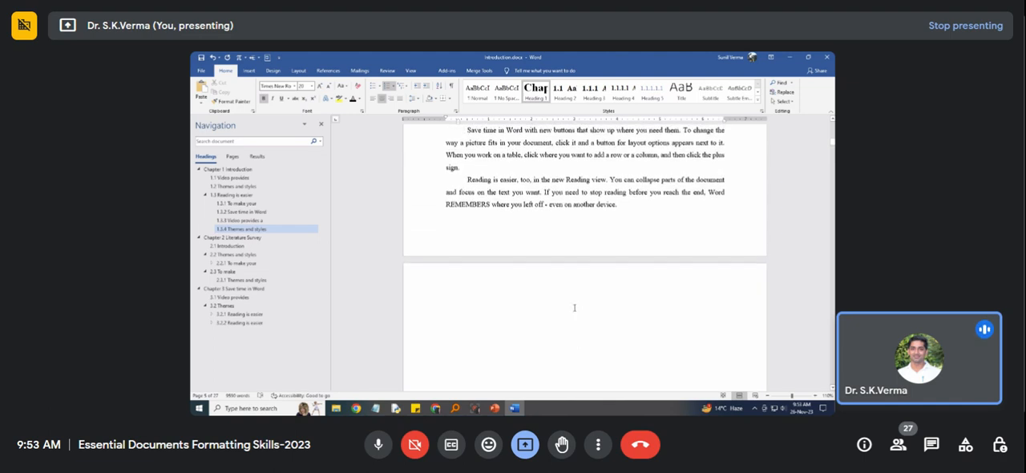
{"action": "left_click", "coordinate": [618, 287]}
{"action": "scroll", "coordinate": [540, 342], "scroll_direction": "down", "scroll_amount": 2}
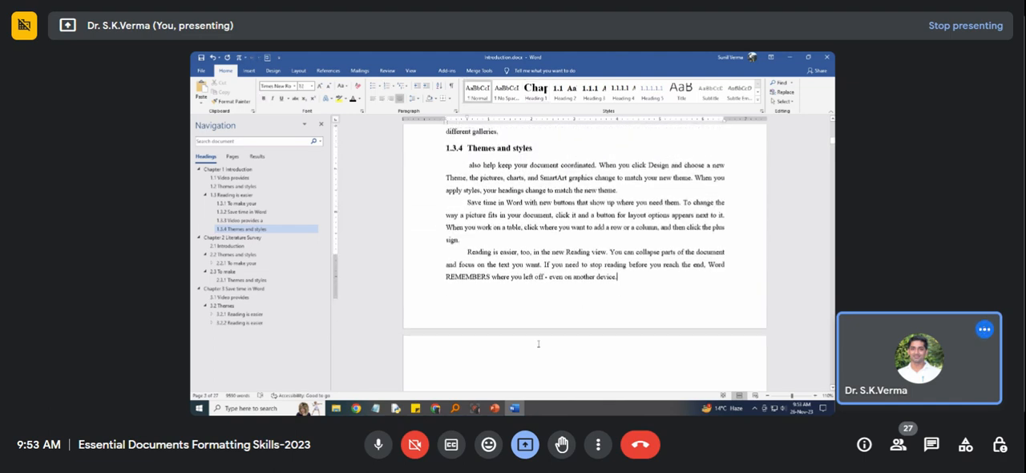
{"action": "left_click", "coordinate": [528, 304]}
{"action": "key", "text": "ctrl+shift+n"}
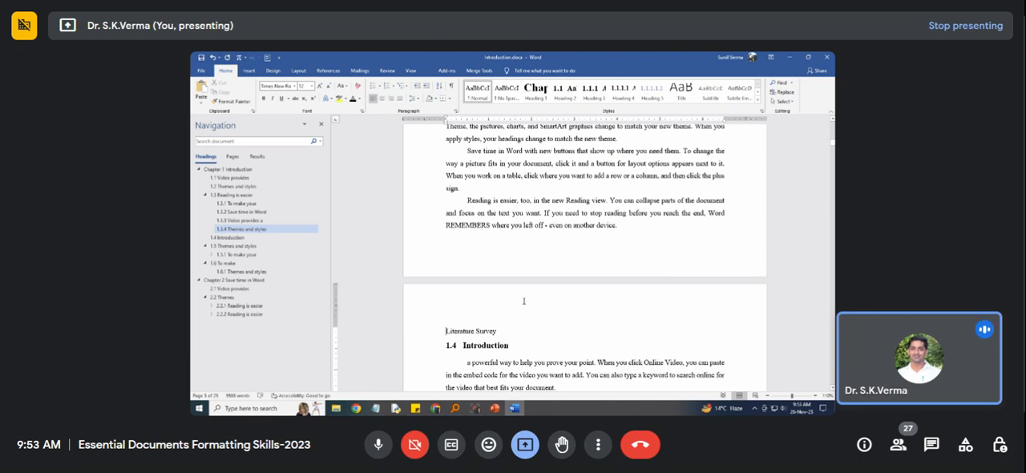
Insert a page break before the "Literature Survey" line and remove it again.
{"action": "key", "text": "ctrl+Return"}
{"action": "scroll", "coordinate": [536, 327], "scroll_direction": "down", "scroll_amount": 1}
{"action": "scroll", "coordinate": [538, 326], "scroll_direction": "down", "scroll_amount": 15}
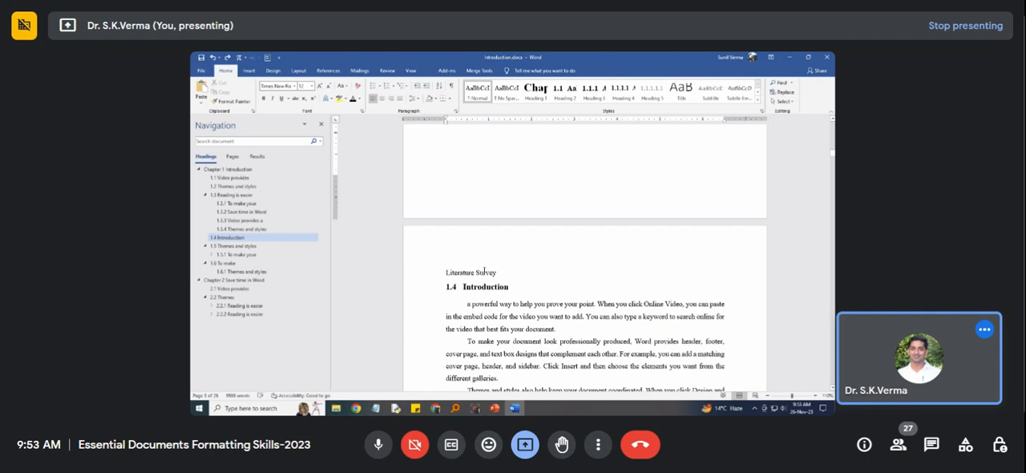
{"action": "scroll", "coordinate": [490, 273], "scroll_direction": "up", "scroll_amount": 3}
{"action": "key", "text": "BackSpace"}
{"action": "scroll", "coordinate": [500, 276], "scroll_direction": "up", "scroll_amount": 4}
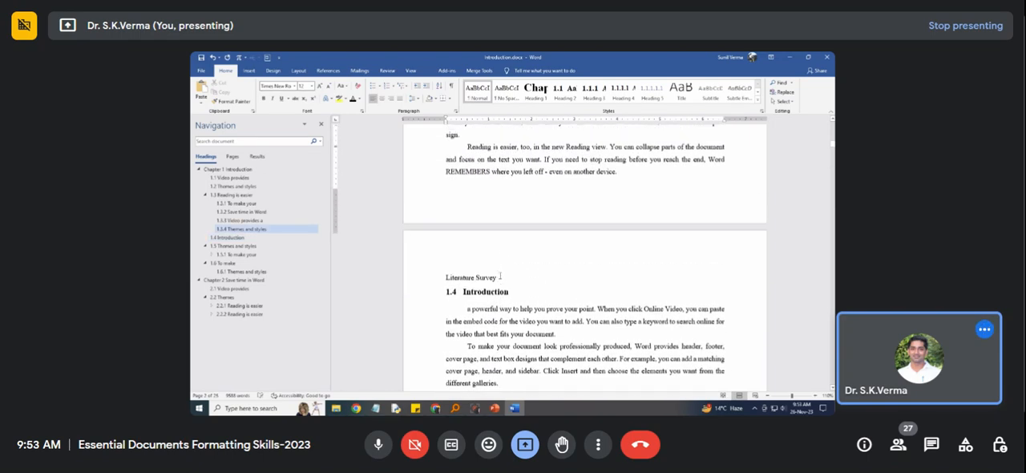
Apply the Heading 1 style to the "Literature Survey" line at the start of its page.
{"action": "scroll", "coordinate": [501, 276], "scroll_direction": "up", "scroll_amount": 1}
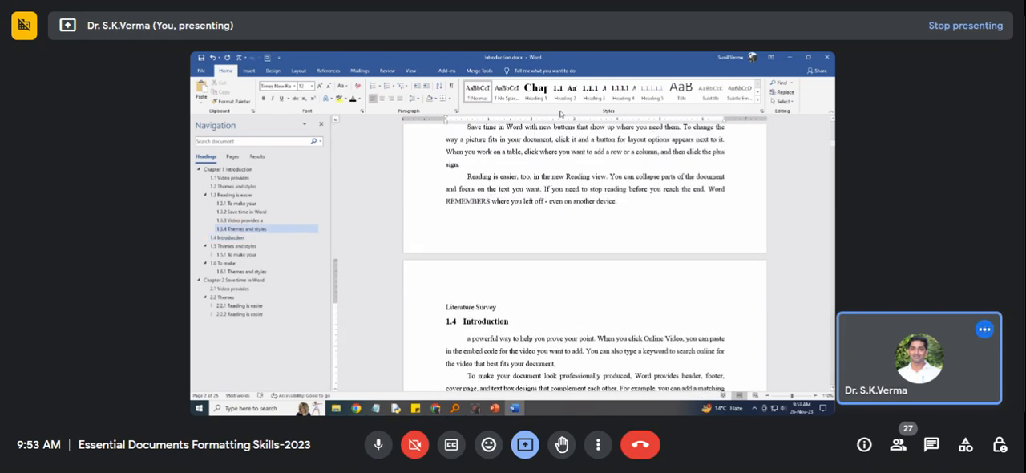
{"action": "left_click", "coordinate": [536, 91]}
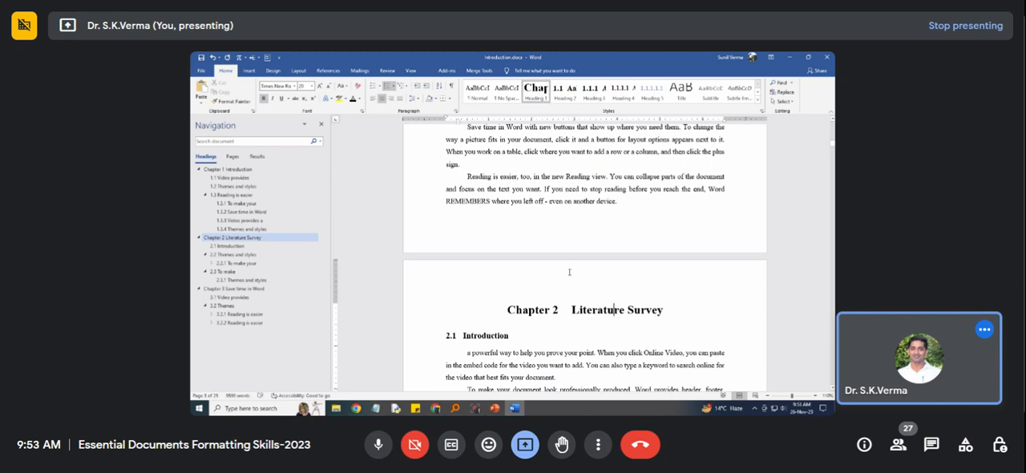
{"action": "left_click", "coordinate": [619, 202]}
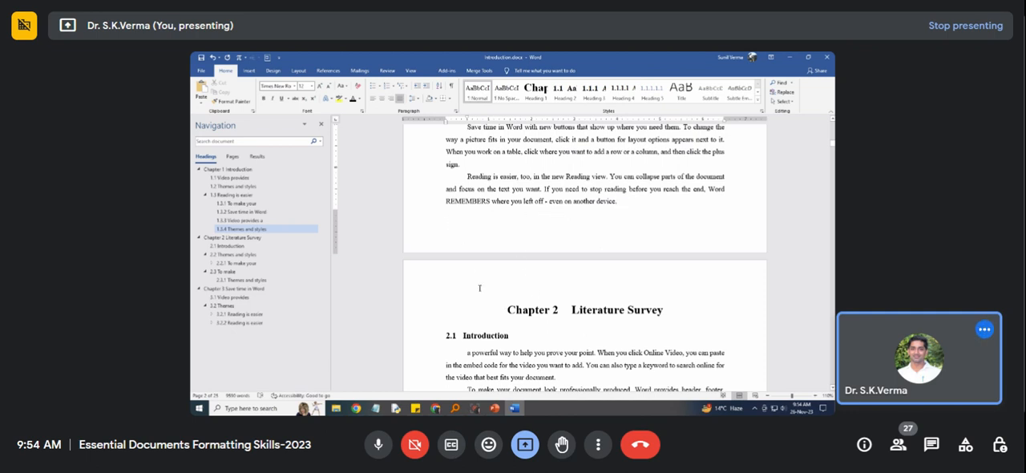
Add a new line below the "Literature Survey" chapter heading and apply Heading 1 to it.
{"action": "left_click", "coordinate": [665, 313]}
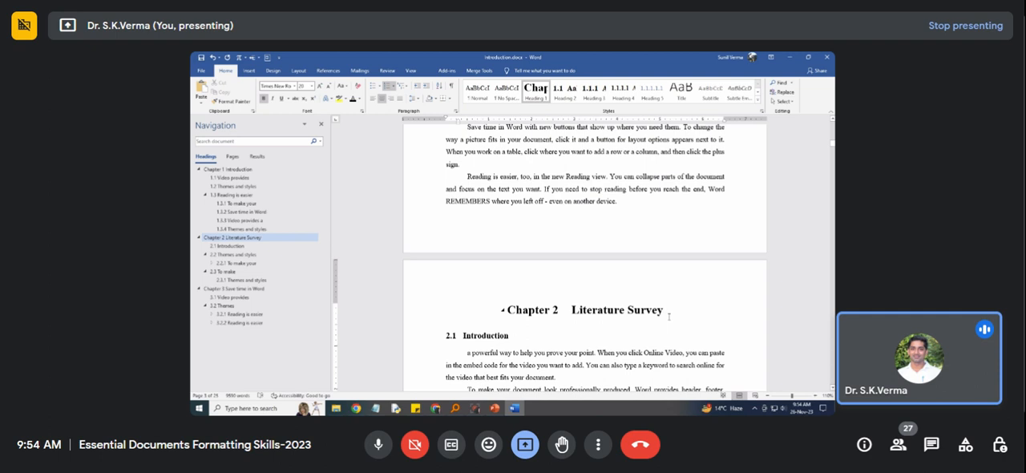
{"action": "key", "text": "Return"}
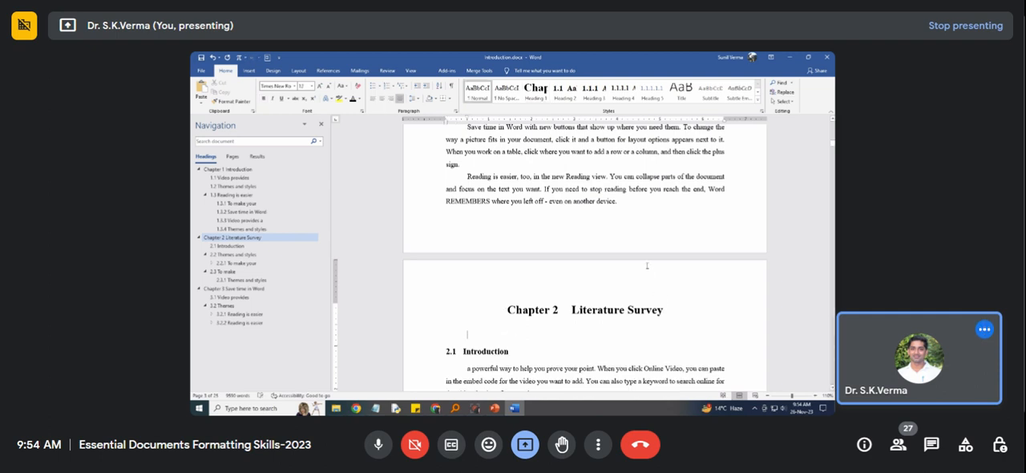
{"action": "left_click", "coordinate": [542, 96]}
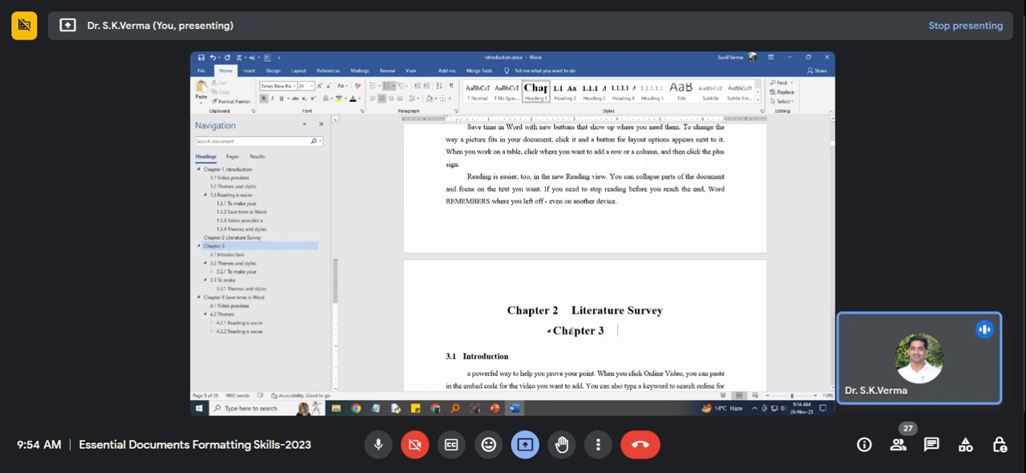
{"action": "left_click", "coordinate": [602, 331]}
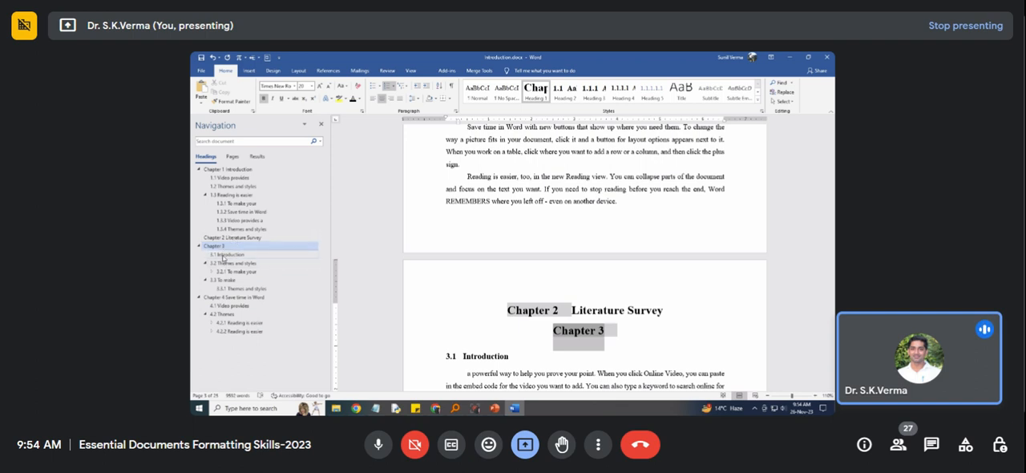
Remove the automatic chapter number from the empty heading line below "Literature Survey".
{"action": "left_click", "coordinate": [628, 330]}
{"action": "key", "text": "BackSpace"}
{"action": "key", "text": "BackSpace"}
{"action": "key", "text": "BackSpace"}
{"action": "key", "text": "BackSpace"}
{"action": "key", "text": "BackSpace"}
{"action": "key", "text": "BackSpace"}
{"action": "key", "text": "BackSpace"}
{"action": "key", "text": "BackSpace"}
{"action": "key", "text": "BackSpace"}
{"action": "key", "text": "BackSpace"}
{"action": "key", "text": "BackSpace"}
{"action": "key", "text": "BackSpace"}
{"action": "key", "text": "BackSpace"}
{"action": "key", "text": "BackSpace"}
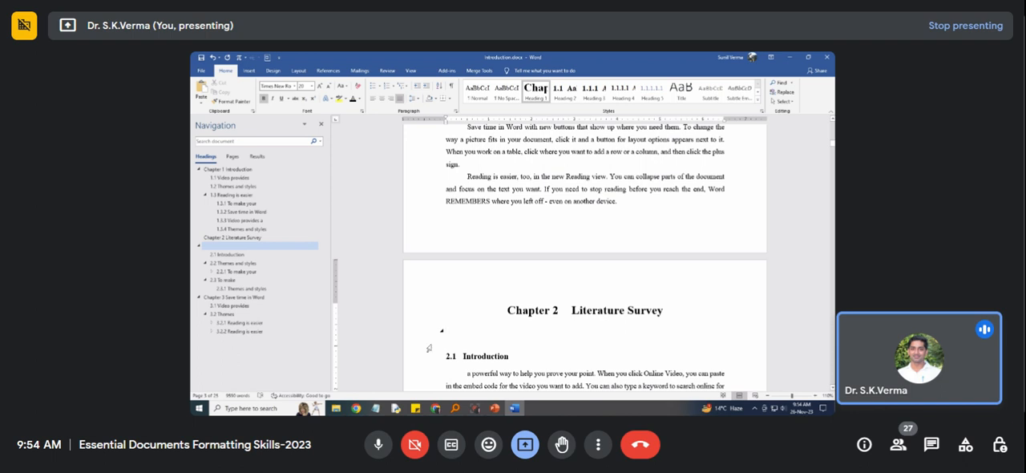
Go to the blank heading entry in the document outline and delete the empty line below "Literature Survey".
{"action": "left_click", "coordinate": [229, 254]}
{"action": "left_click", "coordinate": [221, 246]}
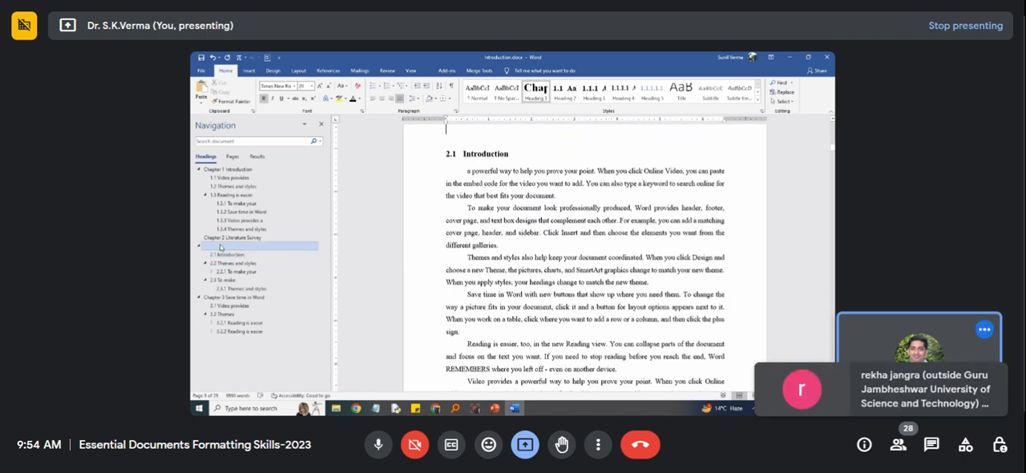
{"action": "left_click", "coordinate": [222, 239]}
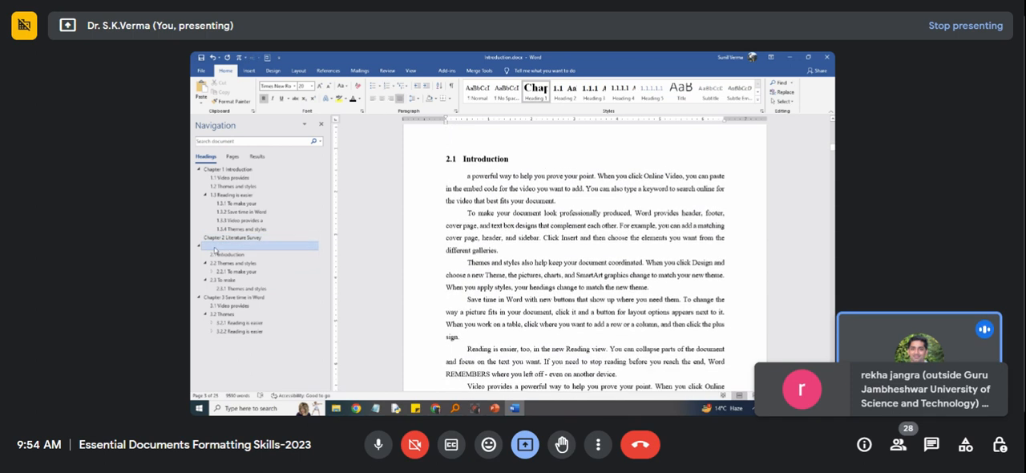
{"action": "scroll", "coordinate": [473, 253], "scroll_direction": "up", "scroll_amount": 3}
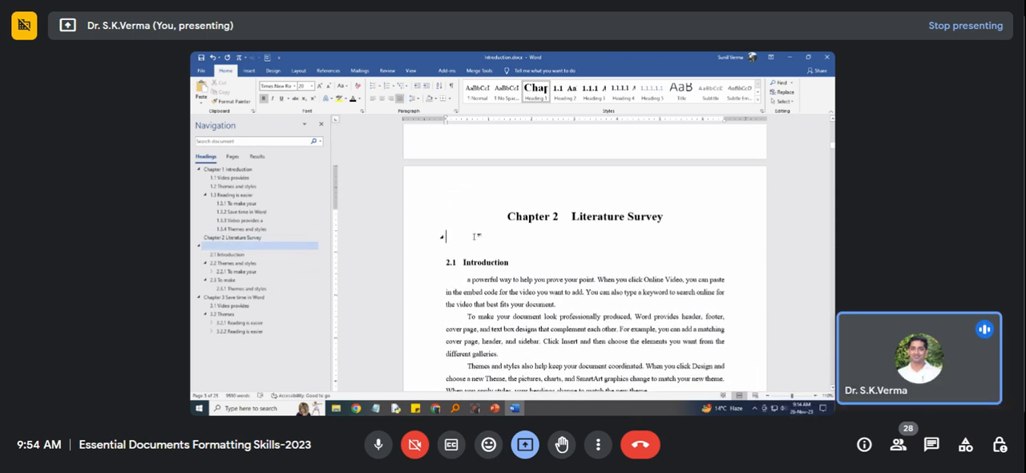
{"action": "left_click", "coordinate": [476, 237]}
{"action": "key", "text": "BackSpace"}
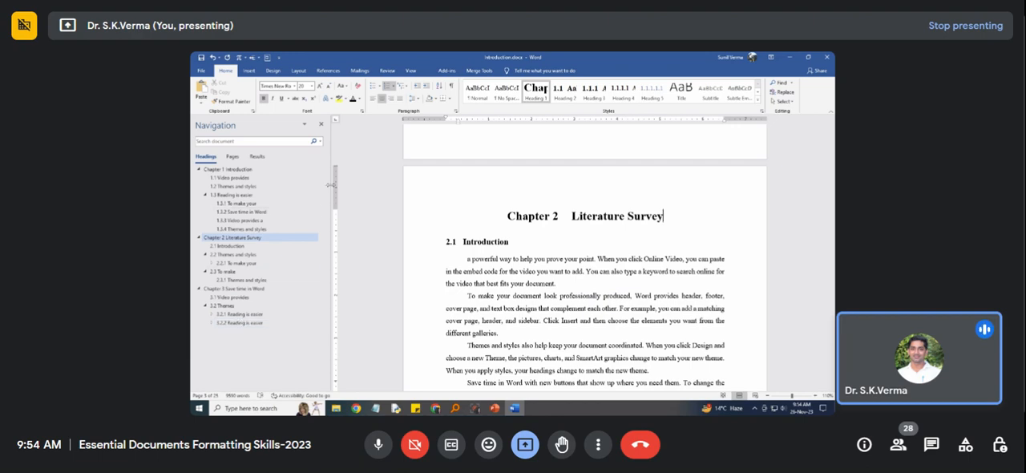
Add two empty lines after the paragraph of section 1.2, "Themes and styles".
{"action": "scroll", "coordinate": [541, 351], "scroll_direction": "down", "scroll_amount": 5}
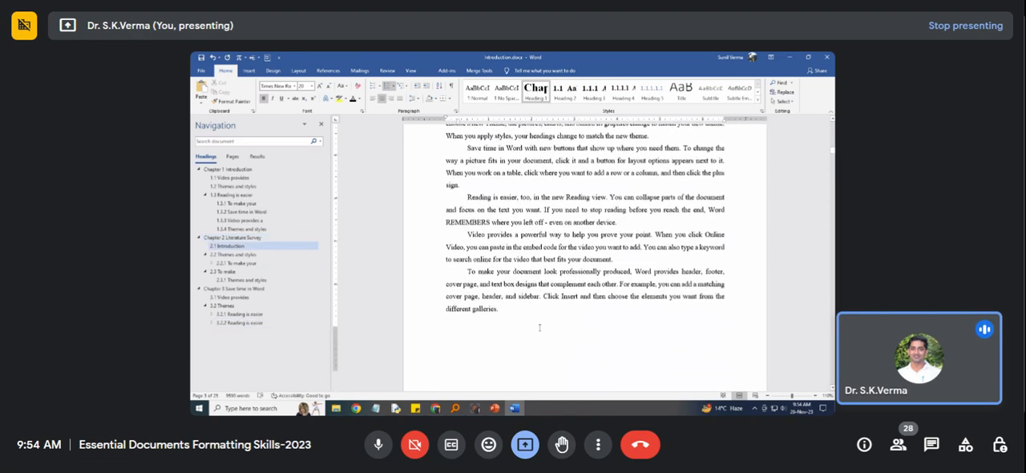
{"action": "scroll", "coordinate": [578, 369], "scroll_direction": "up", "scroll_amount": 3}
{"action": "scroll", "coordinate": [577, 369], "scroll_direction": "up", "scroll_amount": 5}
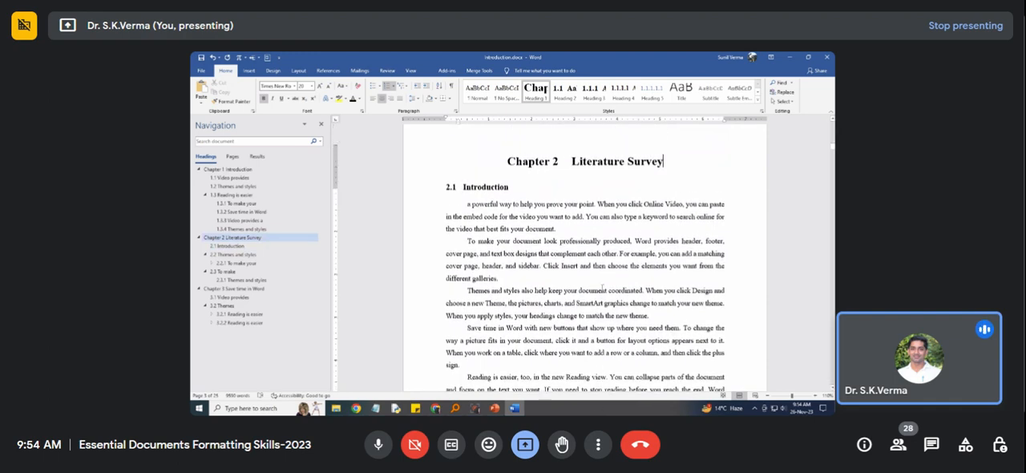
{"action": "scroll", "coordinate": [811, 161], "scroll_direction": "up", "scroll_amount": 10}
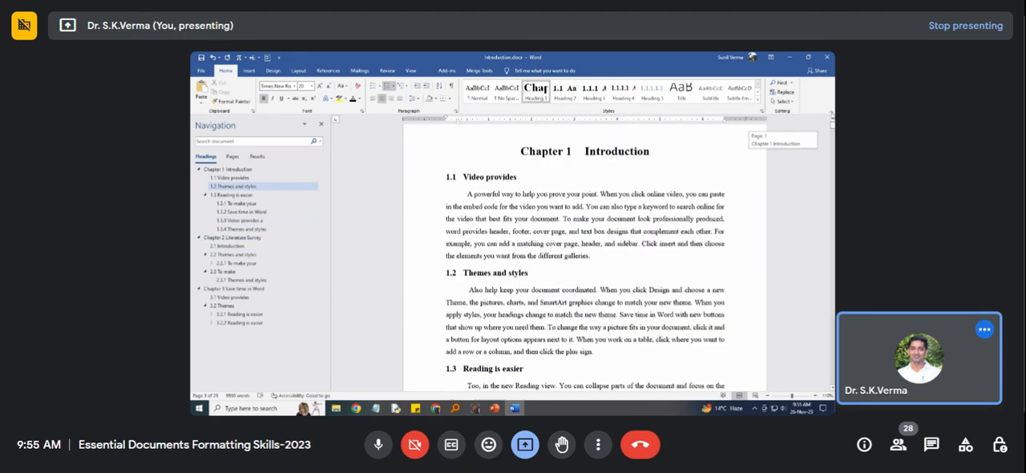
{"action": "scroll", "coordinate": [589, 290], "scroll_direction": "down", "scroll_amount": 5}
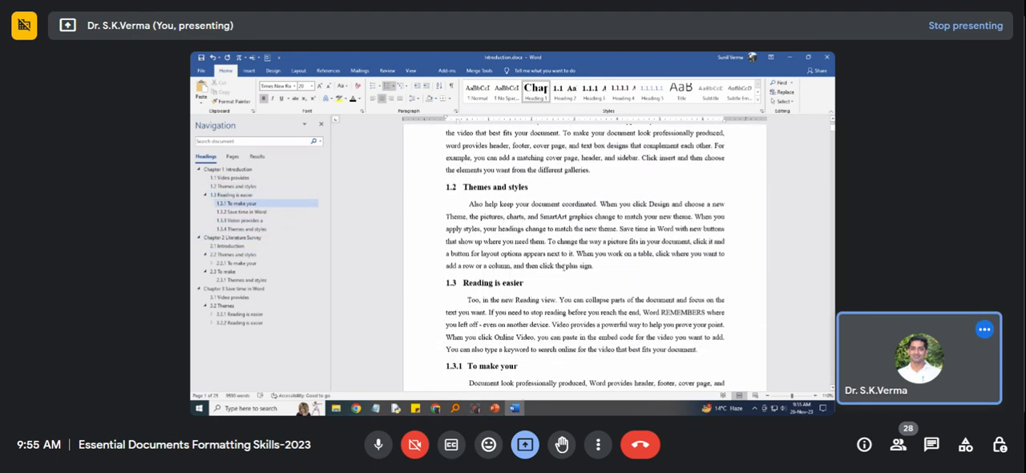
{"action": "left_click", "coordinate": [612, 266]}
{"action": "key", "text": "Return"}
{"action": "key", "text": "Return"}
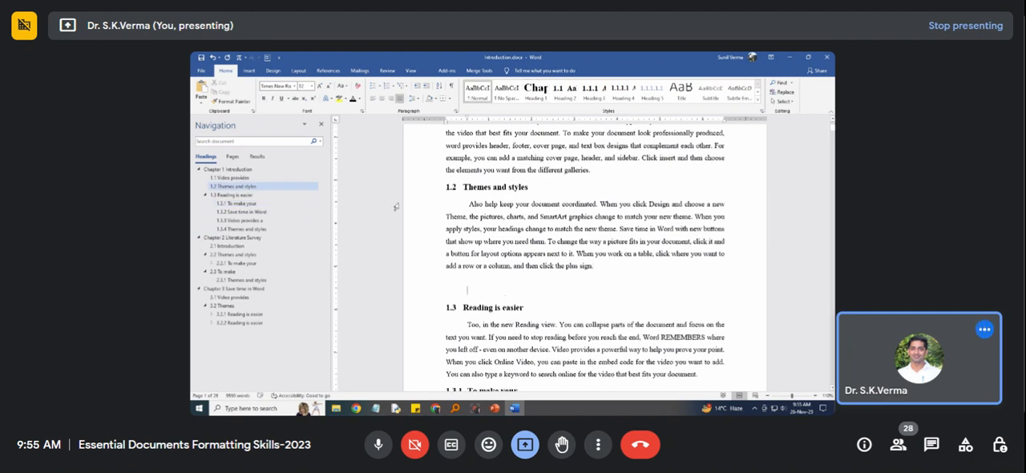
Switch to the PowerPoint presentation, look through the slides after "MS Word", including "How to prepare indexing", and return to Word.
{"action": "left_click", "coordinate": [492, 410]}
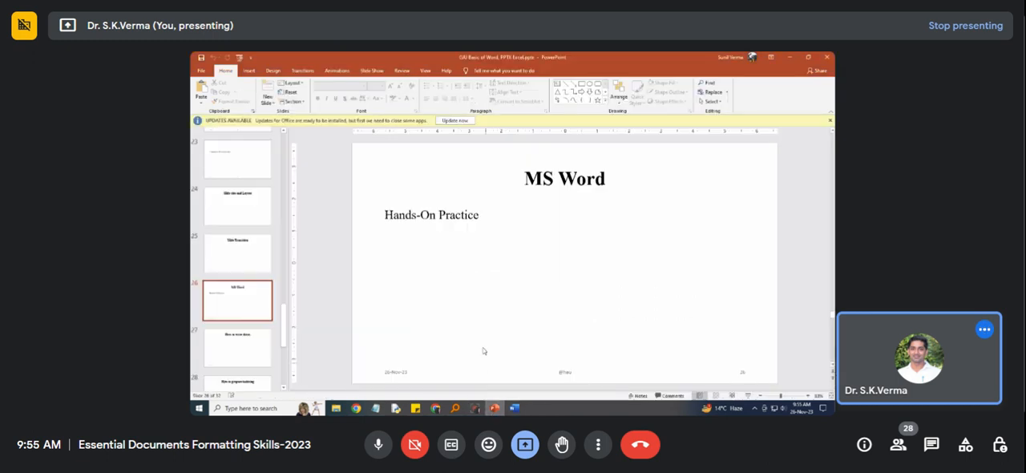
{"action": "left_click", "coordinate": [238, 347]}
{"action": "scroll", "coordinate": [237, 349], "scroll_direction": "down", "scroll_amount": 3}
{"action": "left_click", "coordinate": [231, 346]}
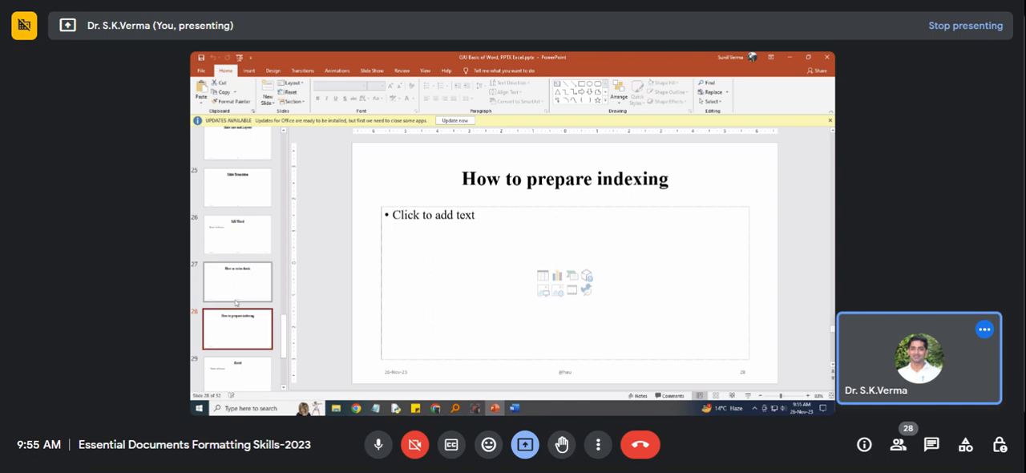
{"action": "scroll", "coordinate": [231, 341], "scroll_direction": "down", "scroll_amount": 2}
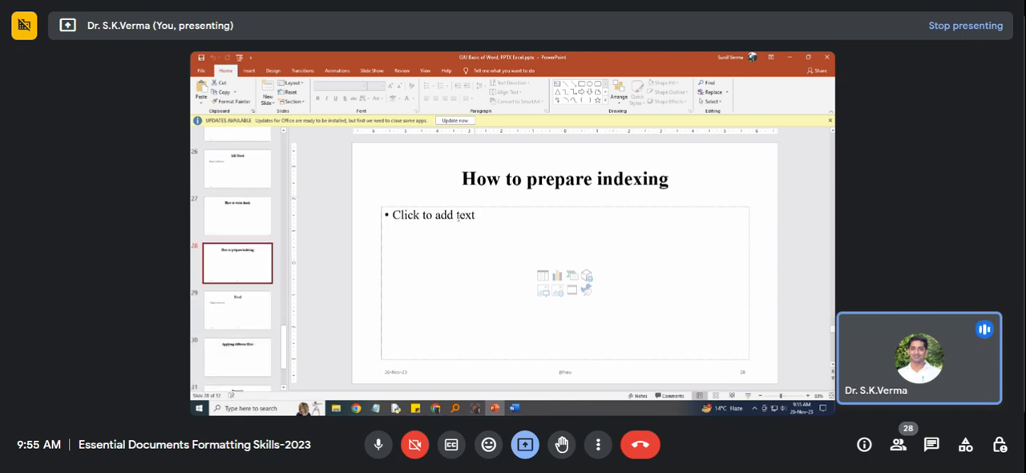
{"action": "left_click", "coordinate": [251, 315]}
{"action": "left_click", "coordinate": [265, 260]}
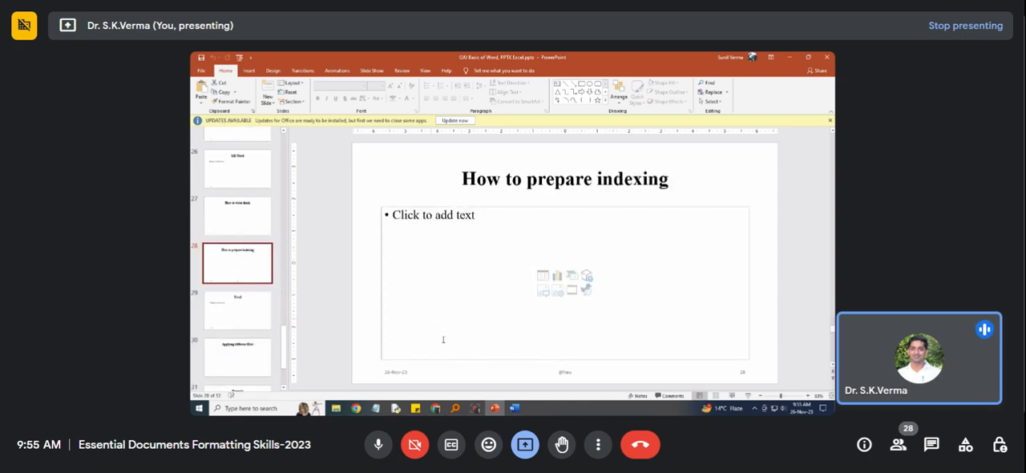
{"action": "left_click", "coordinate": [515, 409]}
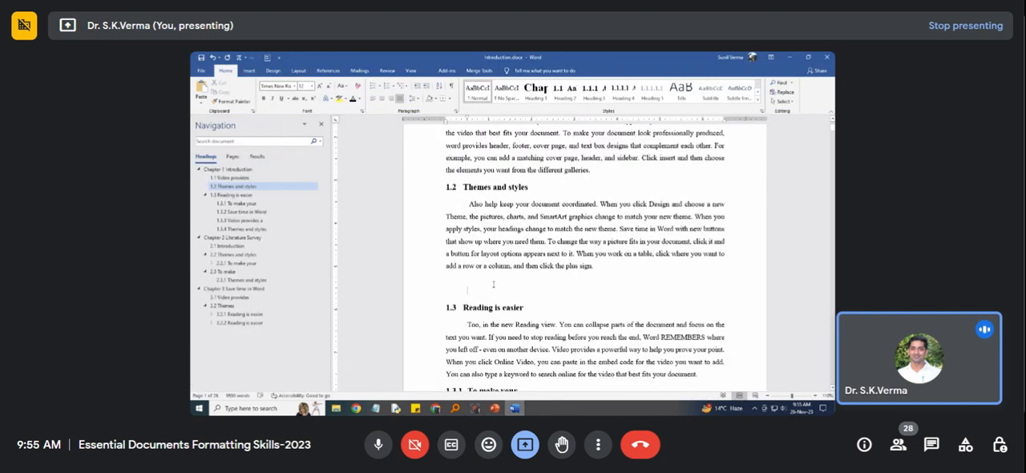
Add another empty line above section 1.3 and draw a rectangle about 0.7" high and 1.8" wide in the gap.
{"action": "key", "text": "Return"}
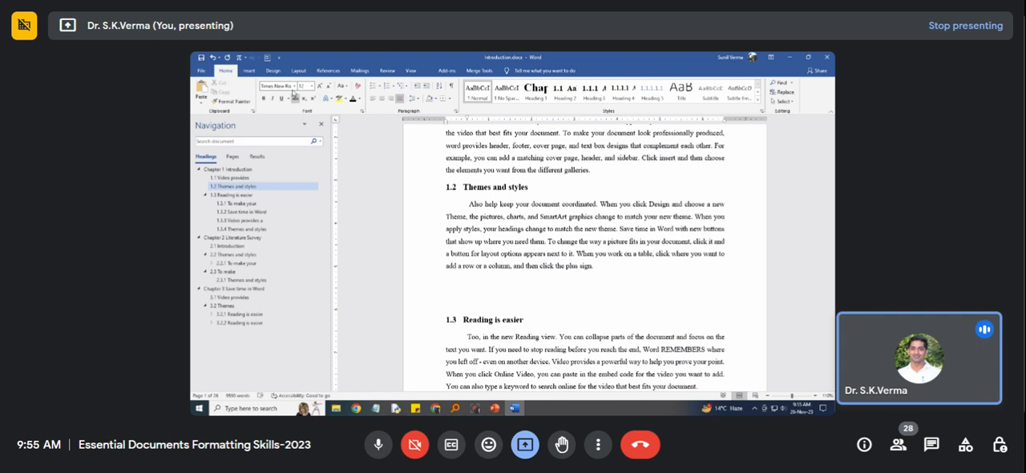
{"action": "left_click", "coordinate": [249, 71]}
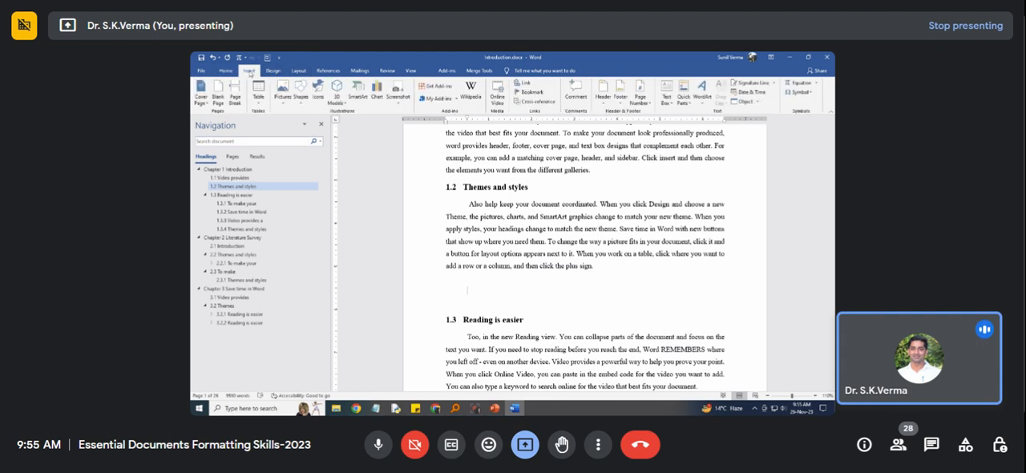
{"action": "left_click", "coordinate": [300, 106]}
{"action": "left_click", "coordinate": [323, 122]}
{"action": "left_click_drag", "start_coordinate": [486, 282], "coordinate": [566, 313]}
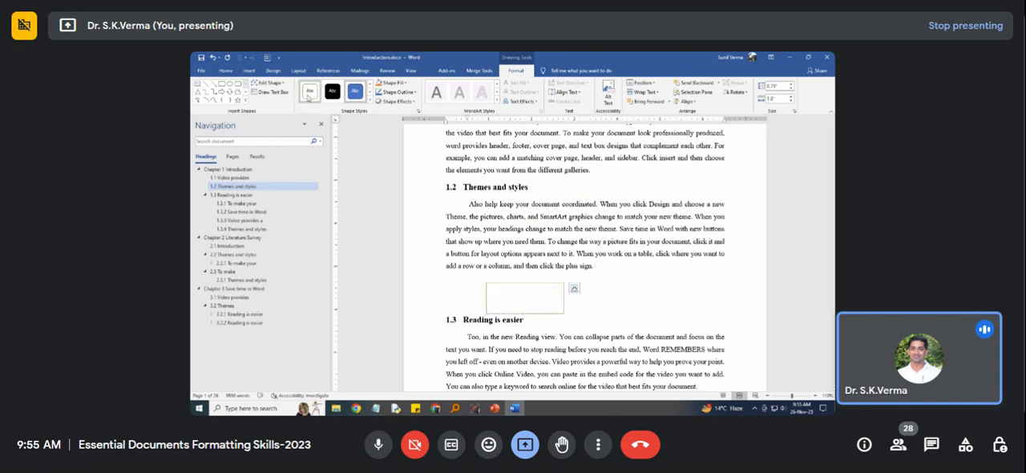
Give the rectangle a white-filled outlined shape style and set its outline to black with a 1 pt weight.
{"action": "left_click", "coordinate": [308, 93]}
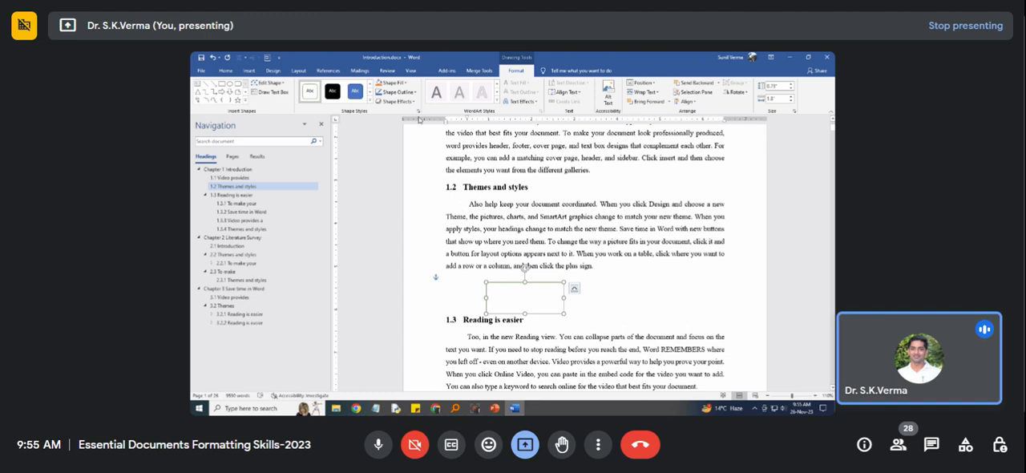
{"action": "left_click", "coordinate": [416, 93]}
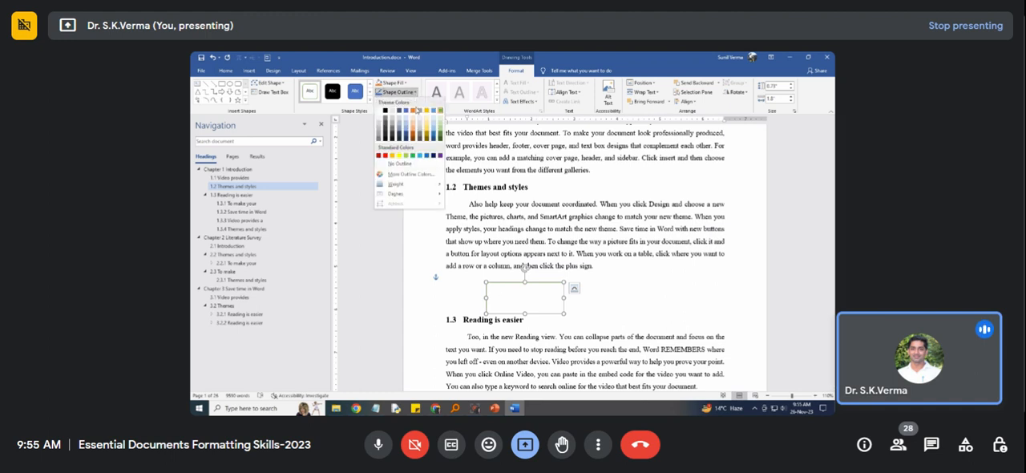
{"action": "left_click", "coordinate": [386, 111]}
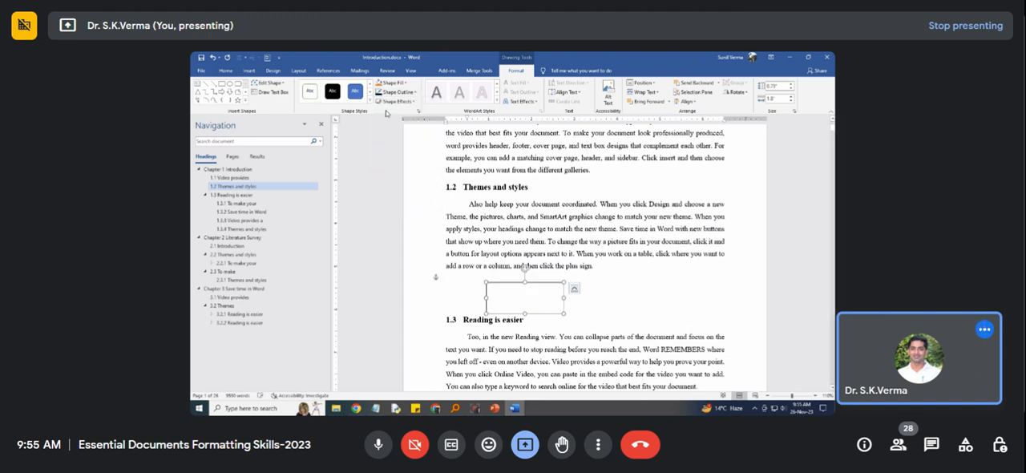
{"action": "left_click", "coordinate": [415, 93]}
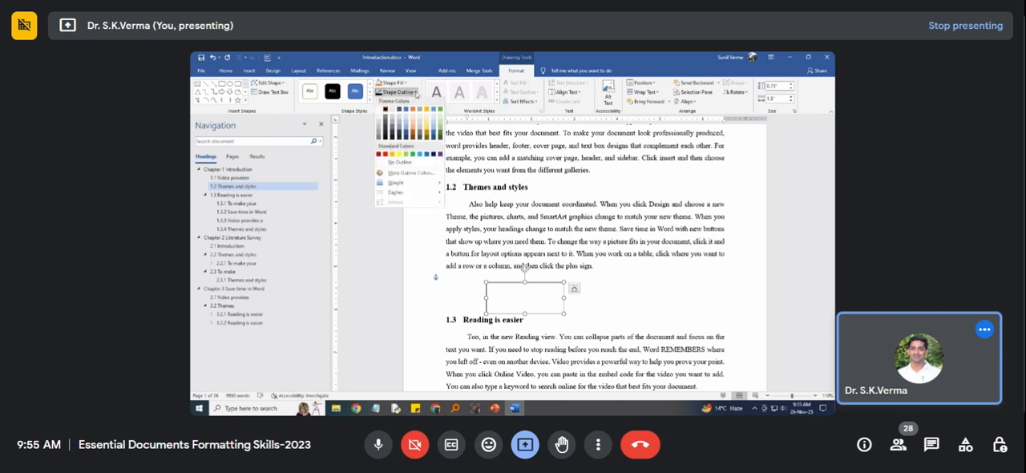
{"action": "mouse_move", "coordinate": [417, 187]}
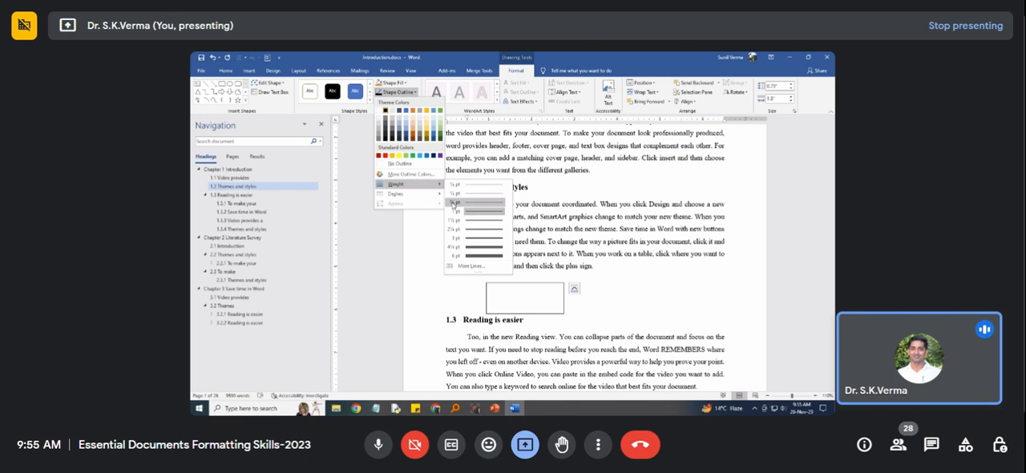
{"action": "left_click", "coordinate": [481, 213]}
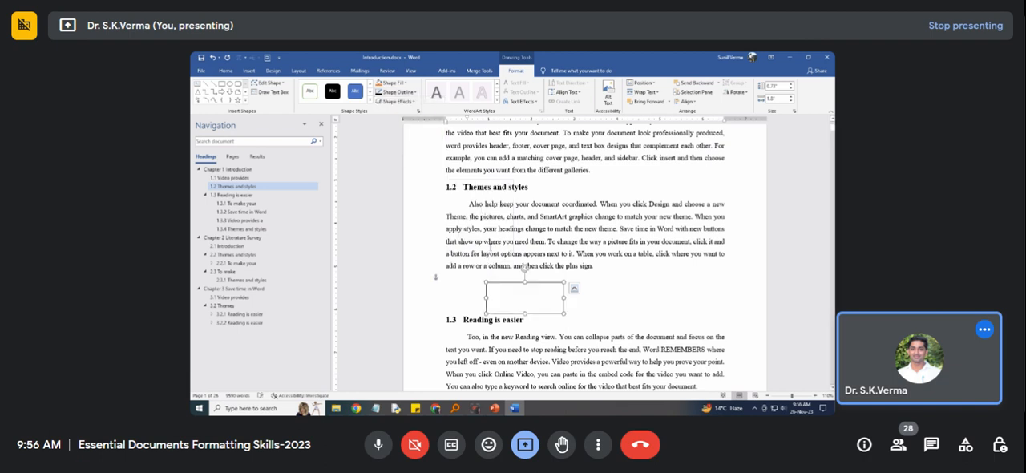
Add text to the rectangle below section 1.2, entering a person's full name.
{"action": "right_click", "coordinate": [526, 302]}
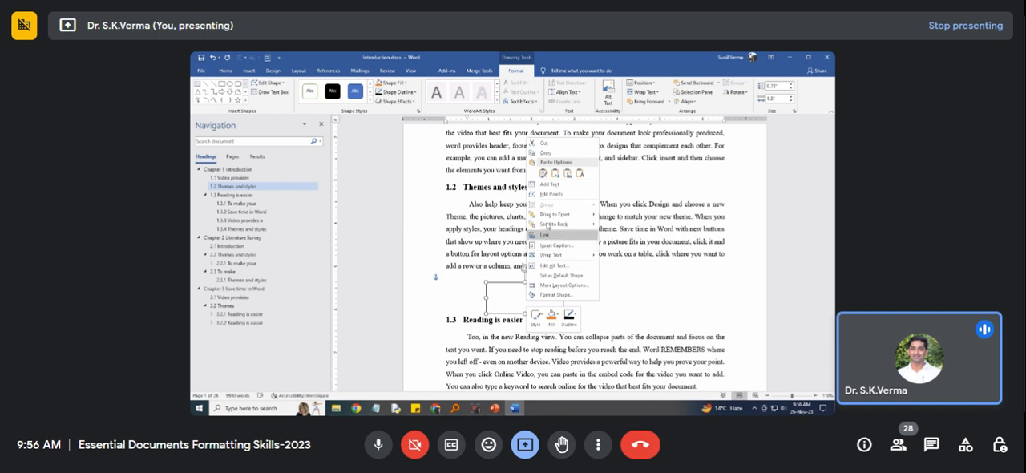
{"action": "left_click", "coordinate": [550, 184]}
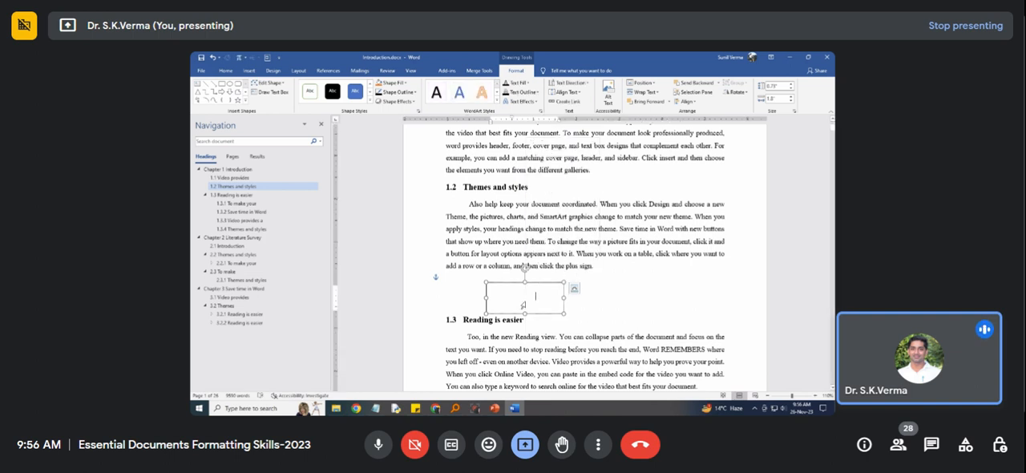
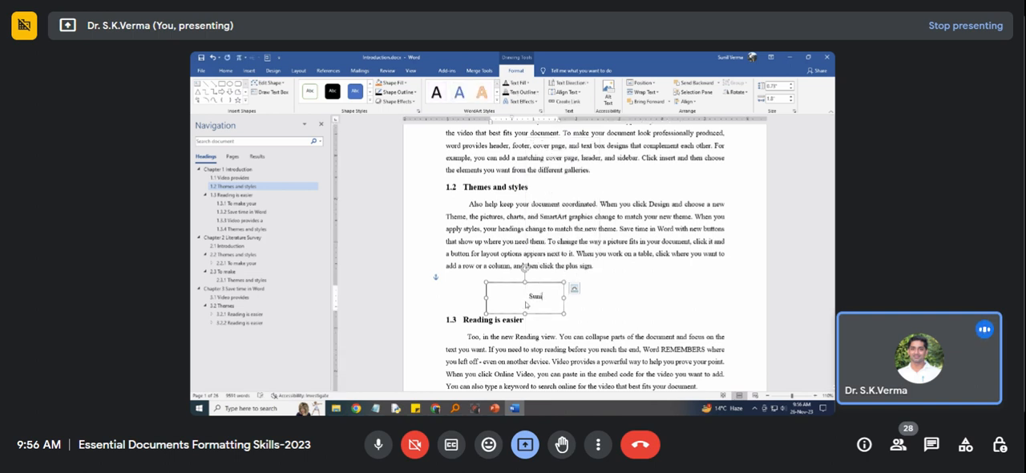
Remove the first-line indent from the name in the rectangle and shrink the rectangle to about 0.37" high and 1.02" wide.
{"action": "left_click_drag", "start_coordinate": [513, 302], "coordinate": [555, 303]}
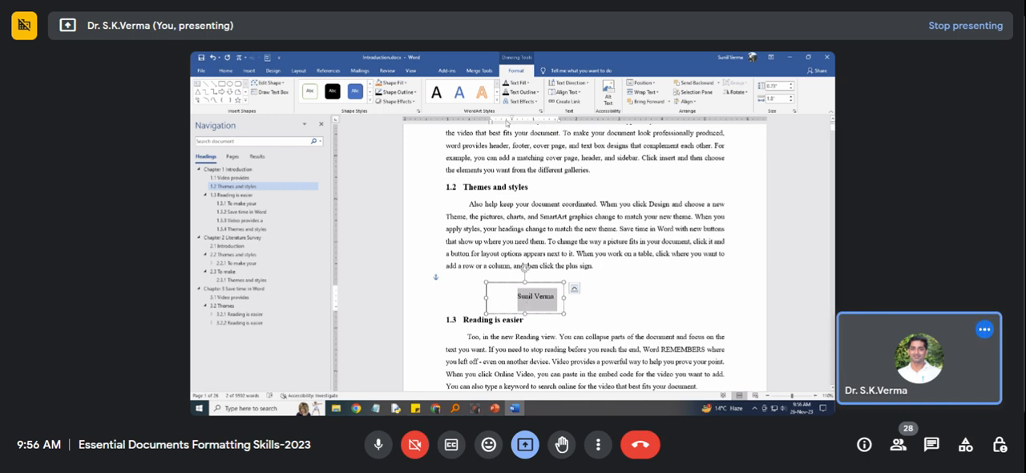
{"action": "left_click_drag", "start_coordinate": [513, 119], "coordinate": [492, 122]}
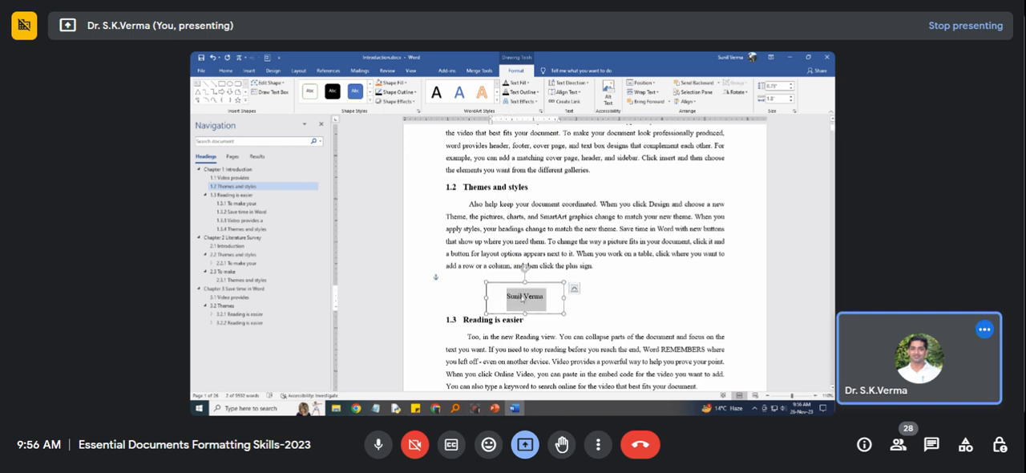
{"action": "left_click", "coordinate": [539, 302]}
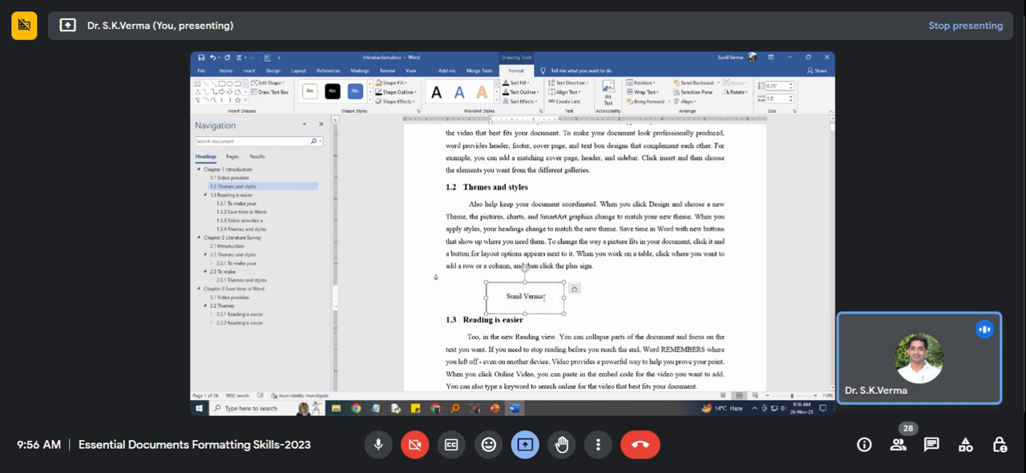
{"action": "left_click_drag", "start_coordinate": [565, 312], "coordinate": [533, 298]}
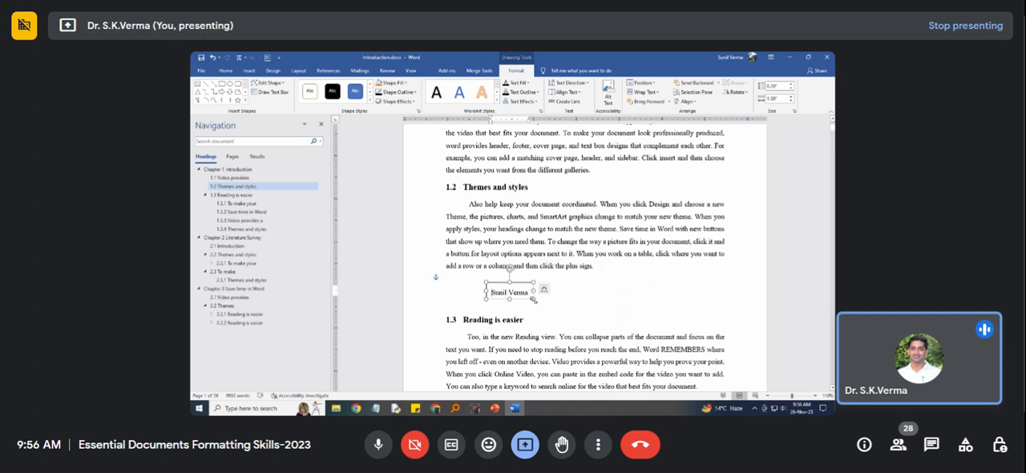
{"action": "left_click_drag", "start_coordinate": [533, 300], "coordinate": [529, 296]}
Switch to the Google Meet call in Chrome, turn the microphone off and back on, and return to Word.
{"action": "left_click", "coordinate": [443, 409]}
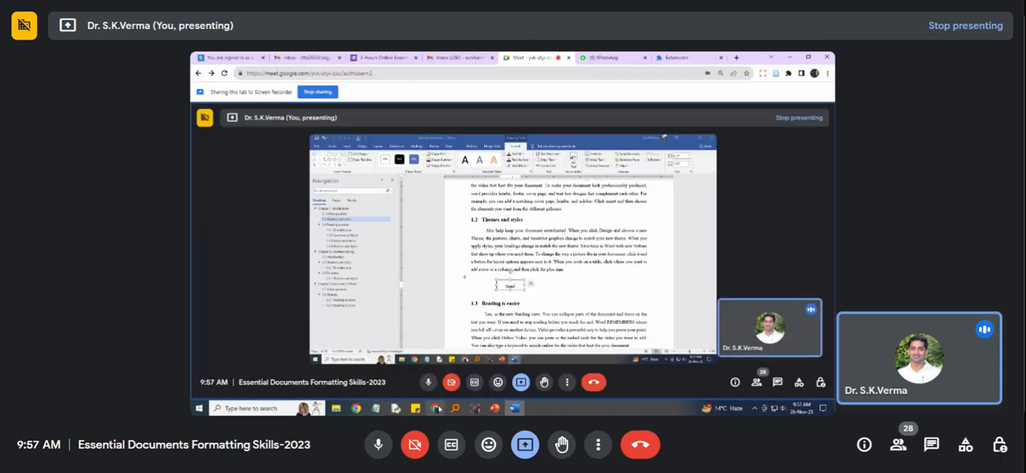
{"action": "left_click", "coordinate": [380, 448]}
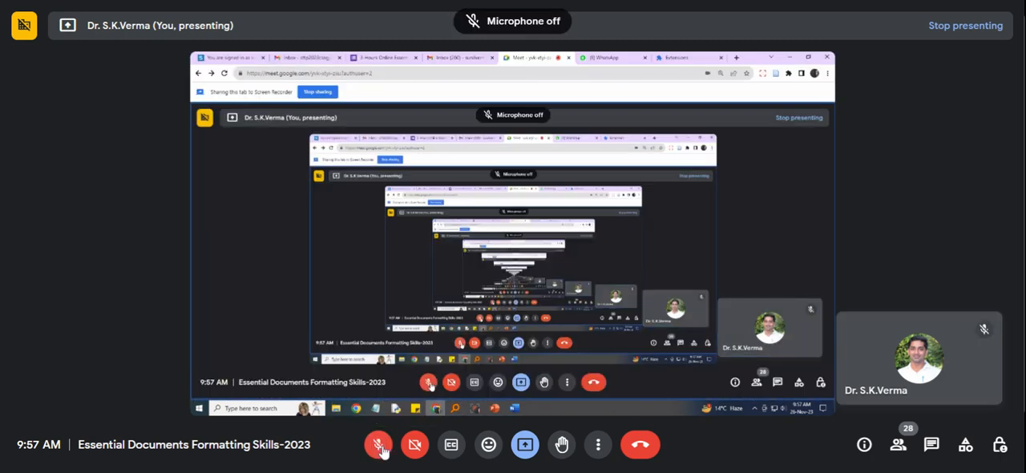
{"action": "left_click", "coordinate": [380, 448]}
{"action": "left_click", "coordinate": [380, 448]}
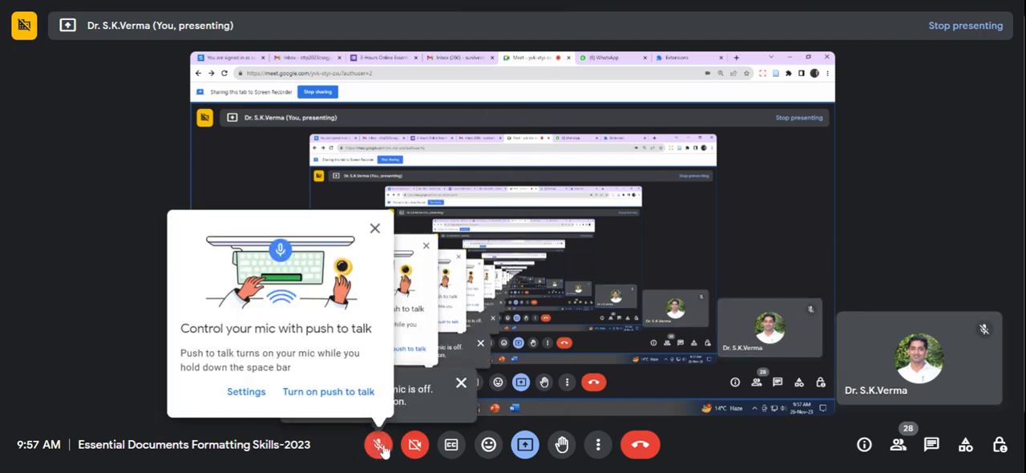
{"action": "left_click", "coordinate": [373, 230]}
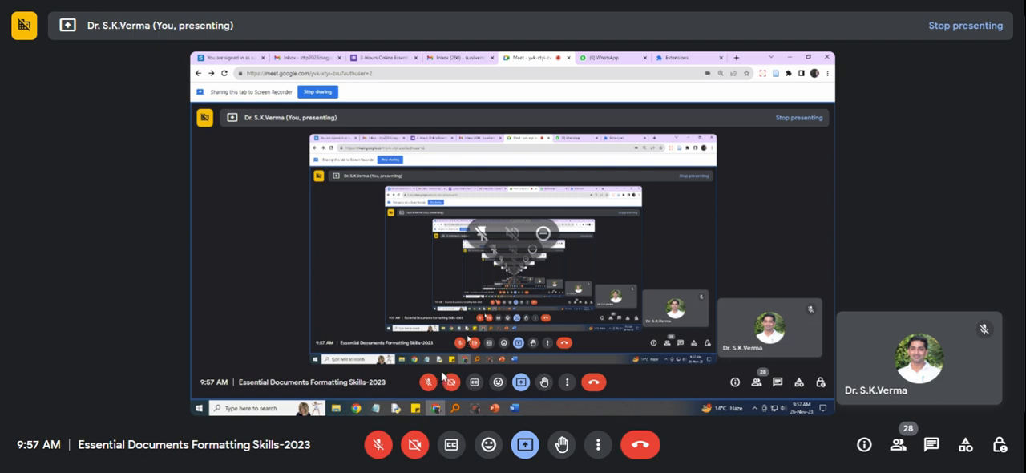
{"action": "left_click", "coordinate": [372, 448]}
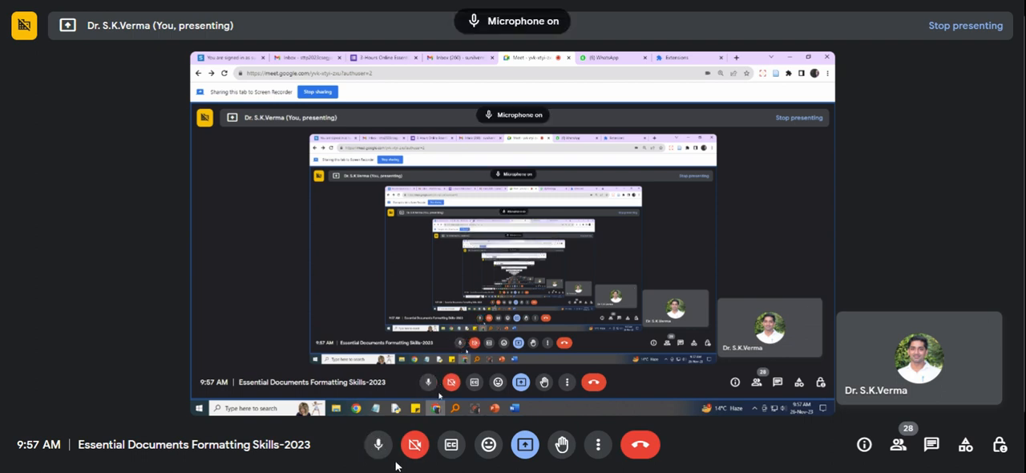
{"action": "left_click", "coordinate": [514, 409]}
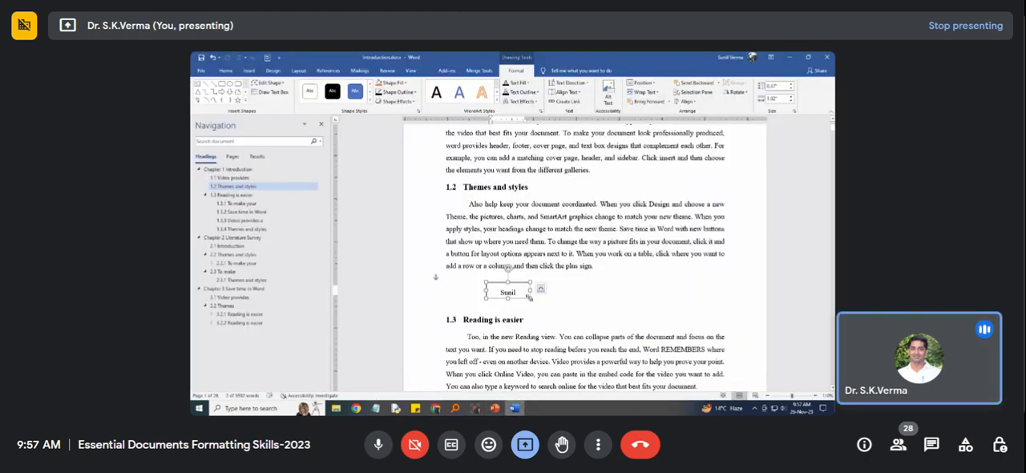
Resize the rectangle to about 0.7" high and 0.9" wide and give its text single line spacing with 0 pt after.
{"action": "mouse_move", "coordinate": [530, 297]}
{"action": "left_mouse_down"}
{"action": "mouse_move", "coordinate": [505, 300]}
{"action": "mouse_move", "coordinate": [531, 313]}
{"action": "left_mouse_up"}
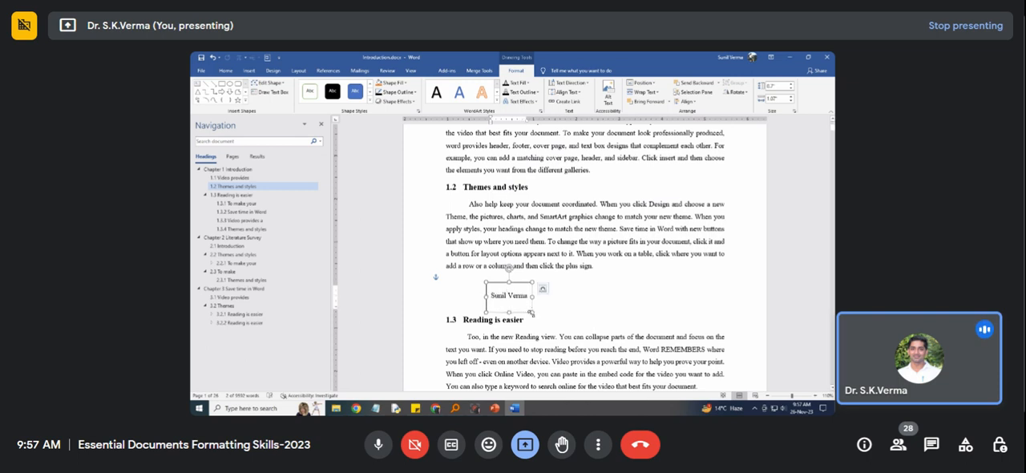
{"action": "mouse_move", "coordinate": [531, 313]}
{"action": "left_mouse_down"}
{"action": "mouse_move", "coordinate": [507, 300]}
{"action": "mouse_move", "coordinate": [520, 310]}
{"action": "left_mouse_up"}
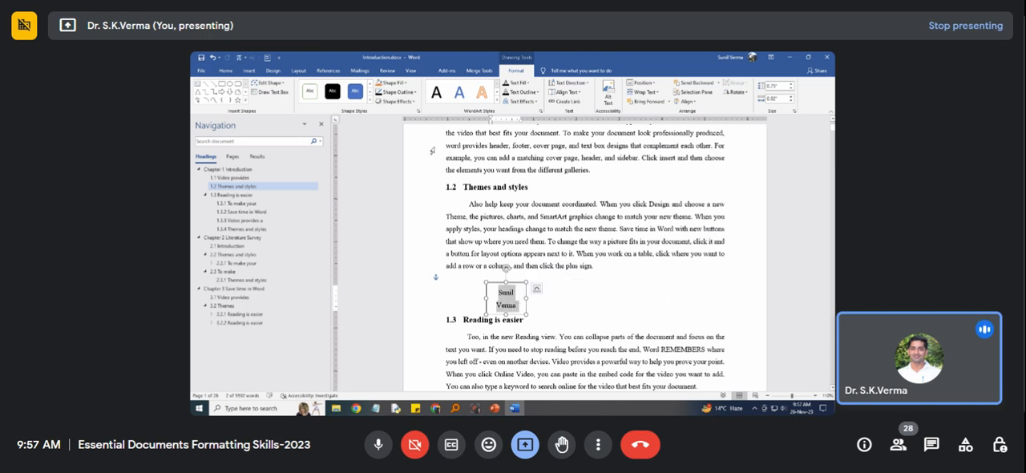
{"action": "left_click", "coordinate": [226, 71]}
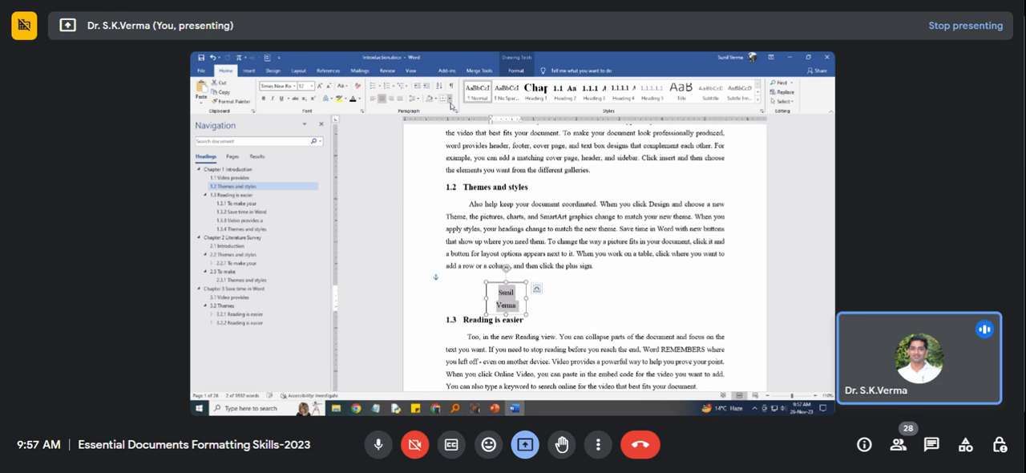
{"action": "left_click", "coordinate": [414, 98]}
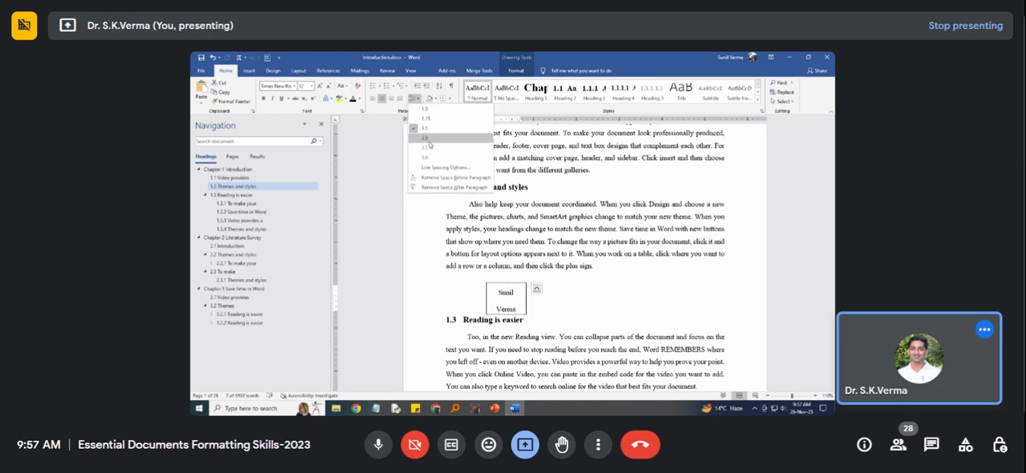
{"action": "left_click", "coordinate": [442, 168]}
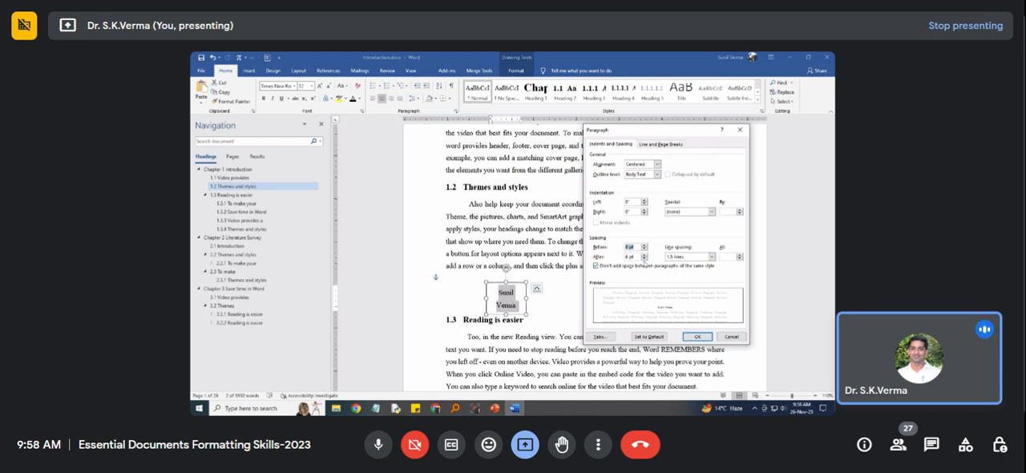
{"action": "left_click", "coordinate": [644, 259]}
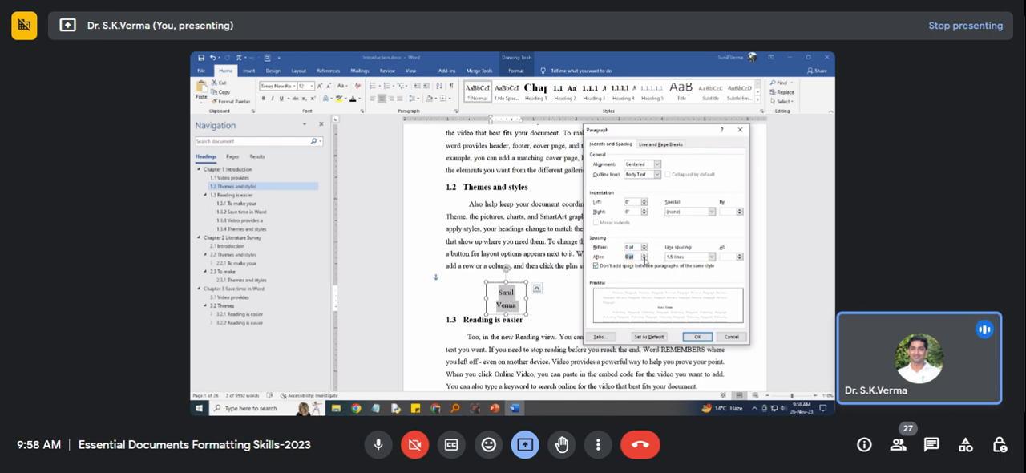
{"action": "left_click", "coordinate": [688, 257]}
{"action": "left_click", "coordinate": [678, 263]}
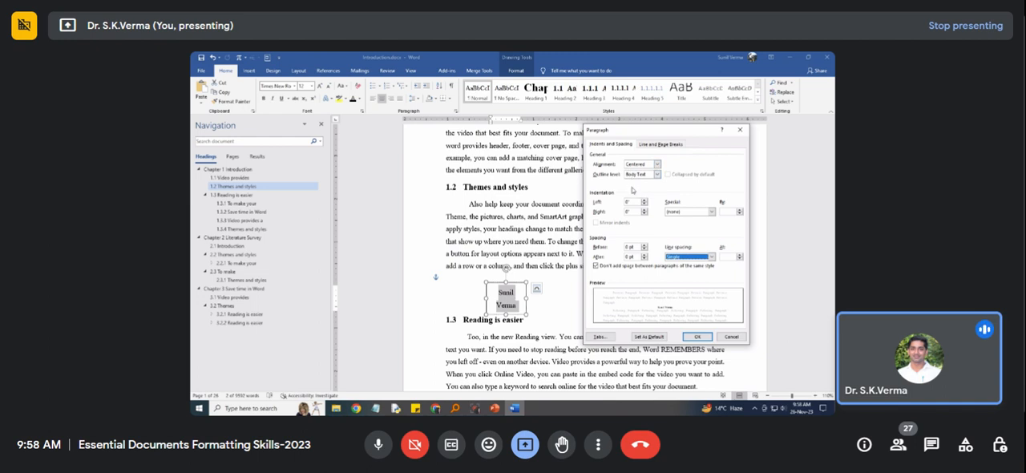
{"action": "left_click", "coordinate": [690, 337]}
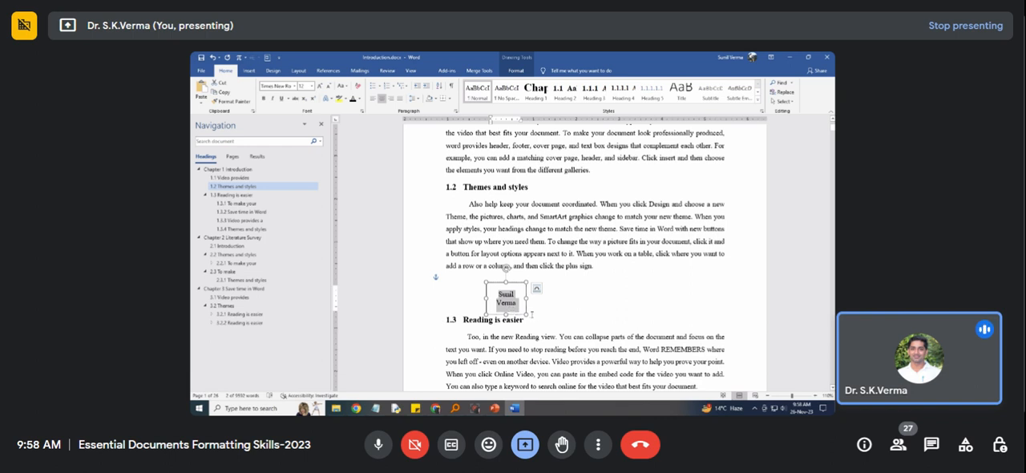
Reduce the rectangle's height to 0.5" and set its width to 0.9".
{"action": "left_click_drag", "start_coordinate": [526, 312], "coordinate": [526, 304]}
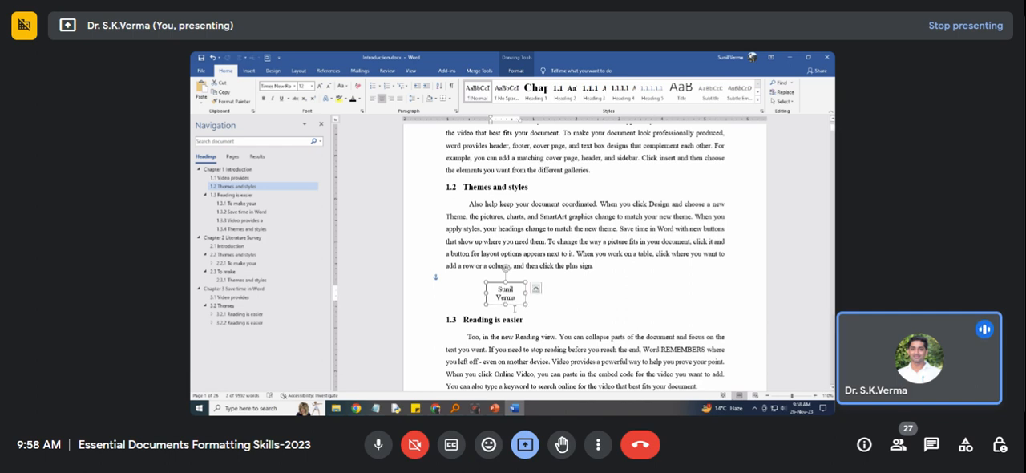
{"action": "left_click", "coordinate": [508, 304]}
{"action": "double_click", "coordinate": [526, 283]}
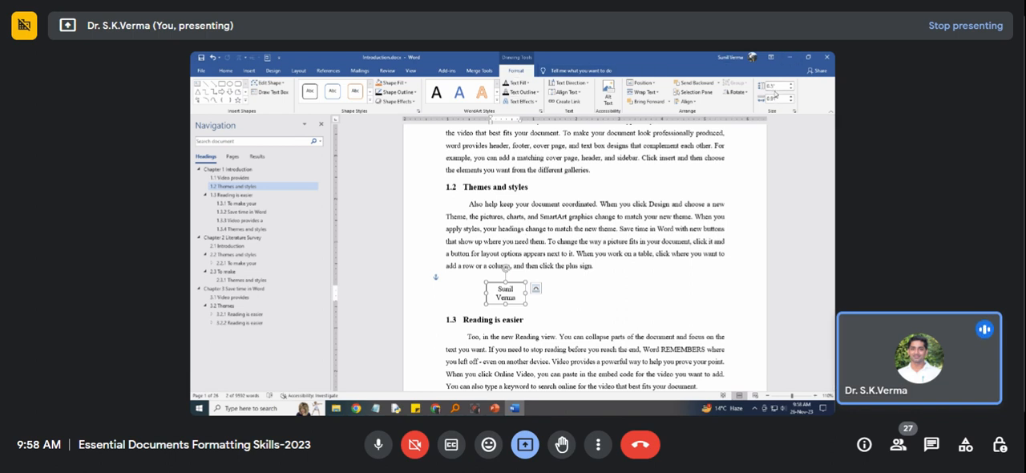
{"action": "left_click", "coordinate": [773, 98]}
{"action": "left_click", "coordinate": [775, 98]}
{"action": "left_click", "coordinate": [775, 86]}
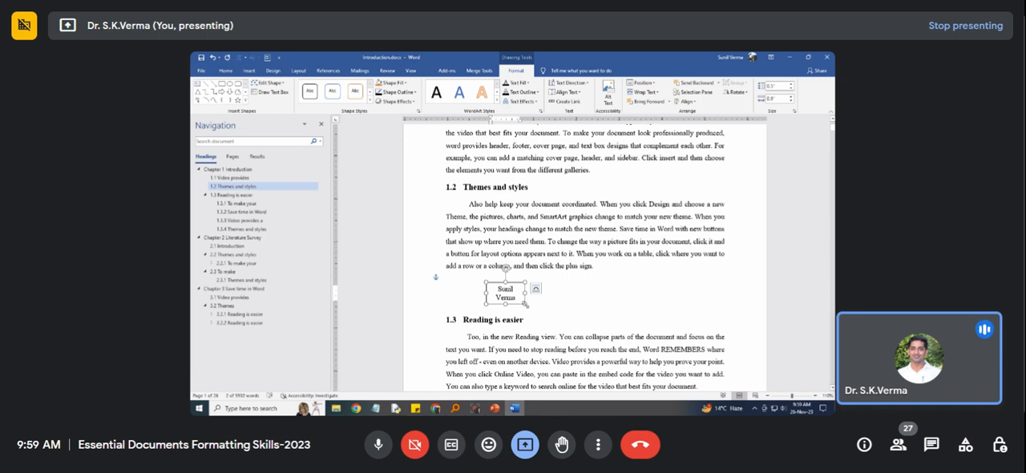
Set the rectangle's left, right, top and bottom internal text margins to 0" in the Format Shape settings.
{"action": "right_click", "coordinate": [525, 305]}
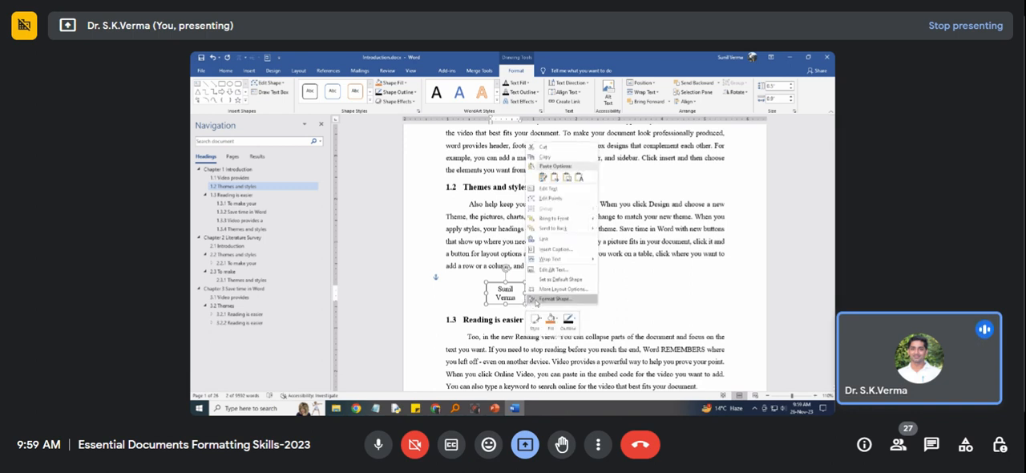
{"action": "left_click", "coordinate": [540, 301]}
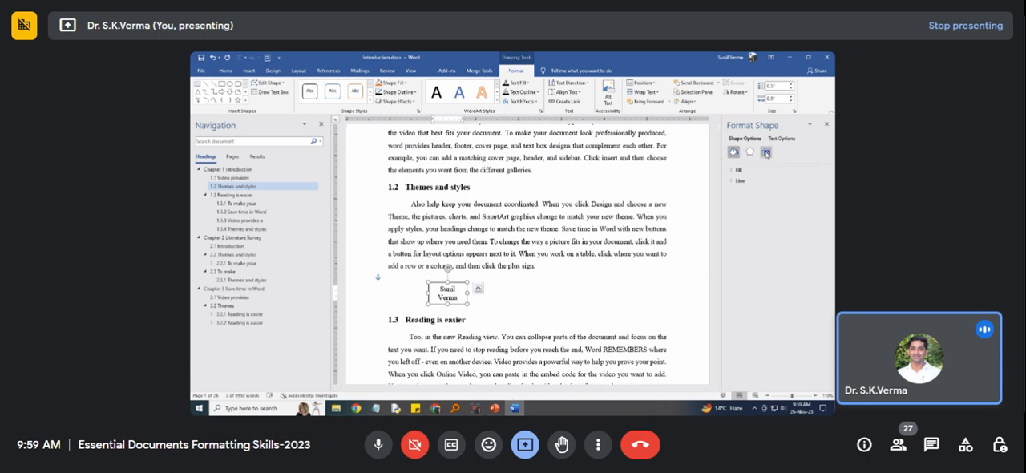
{"action": "left_click", "coordinate": [766, 154]}
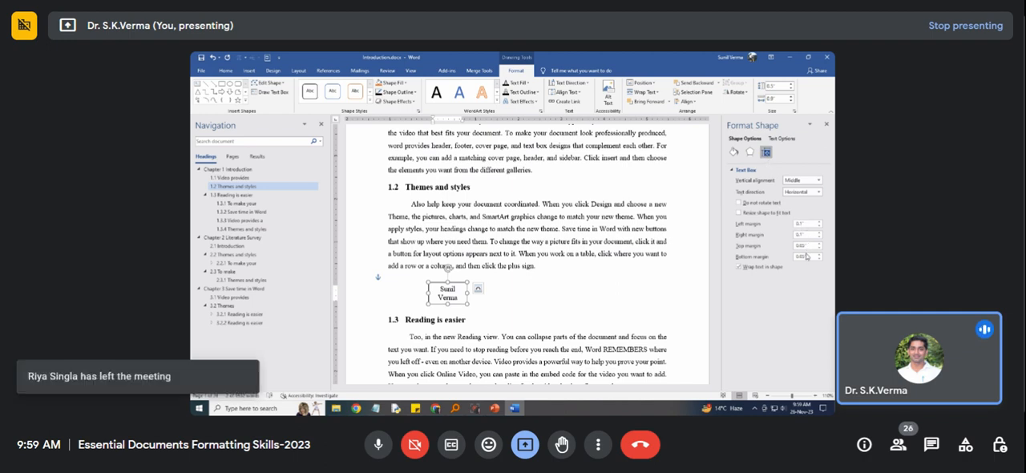
{"action": "left_click", "coordinate": [819, 226]}
{"action": "left_click", "coordinate": [819, 237]}
{"action": "left_click", "coordinate": [819, 248]}
{"action": "left_click", "coordinate": [819, 259]}
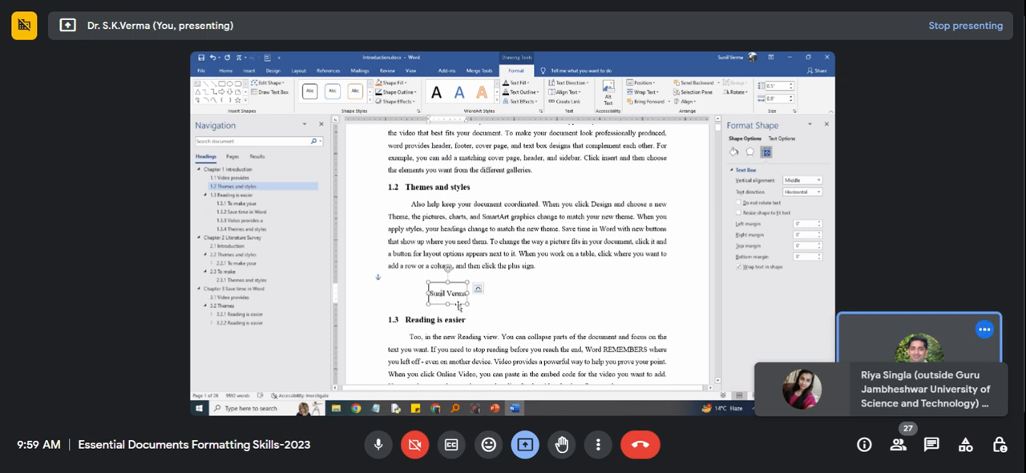
{"action": "left_click", "coordinate": [502, 299]}
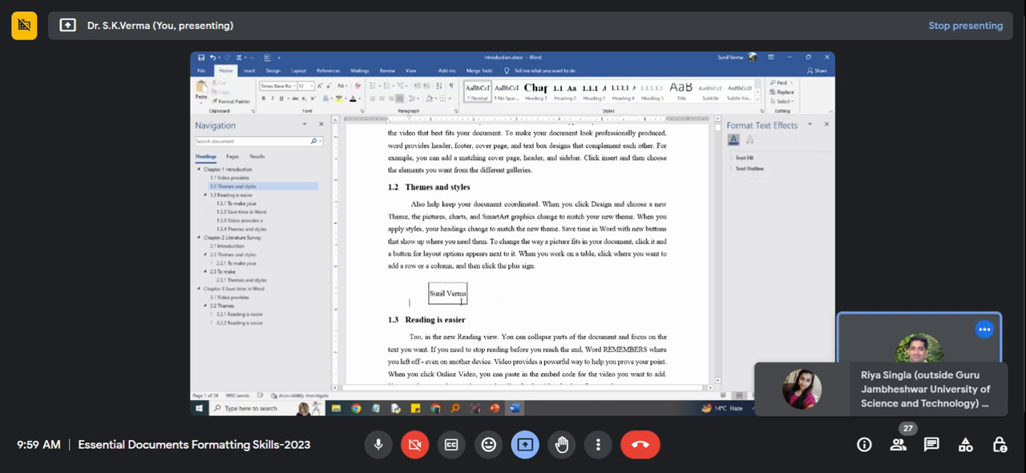
Resize the name rectangle to 0.4" high and 0.9" wide so it fits the single line of text.
{"action": "left_click", "coordinate": [461, 302]}
{"action": "left_click_drag", "start_coordinate": [468, 305], "coordinate": [466, 293]}
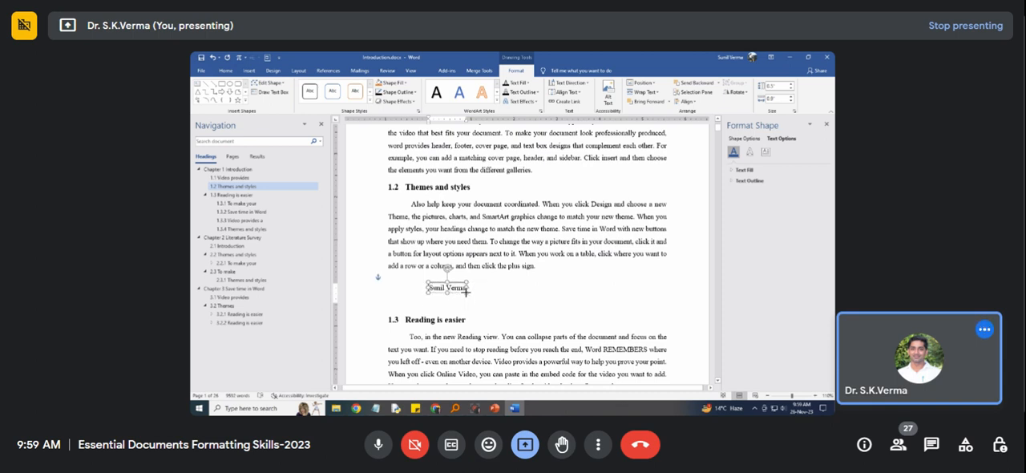
{"action": "left_click", "coordinate": [486, 306]}
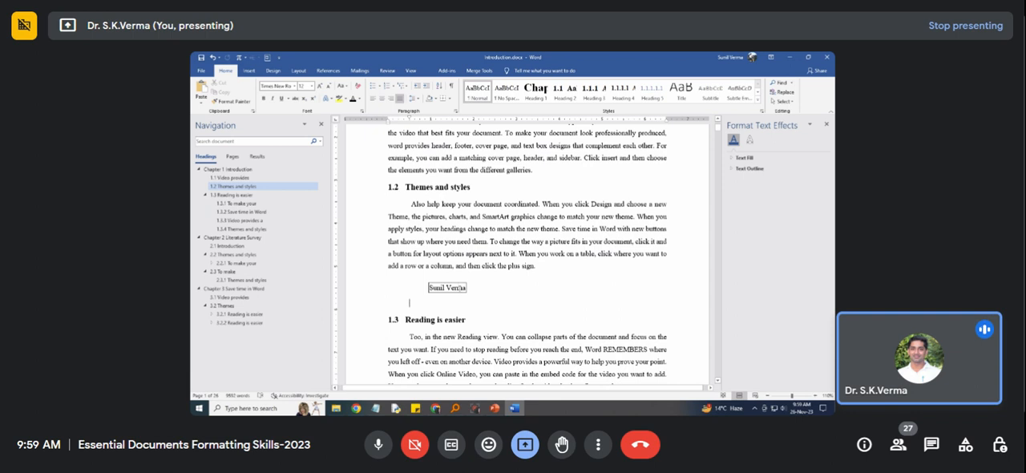
{"action": "left_click", "coordinate": [462, 287]}
{"action": "left_click_drag", "start_coordinate": [468, 294], "coordinate": [468, 301]}
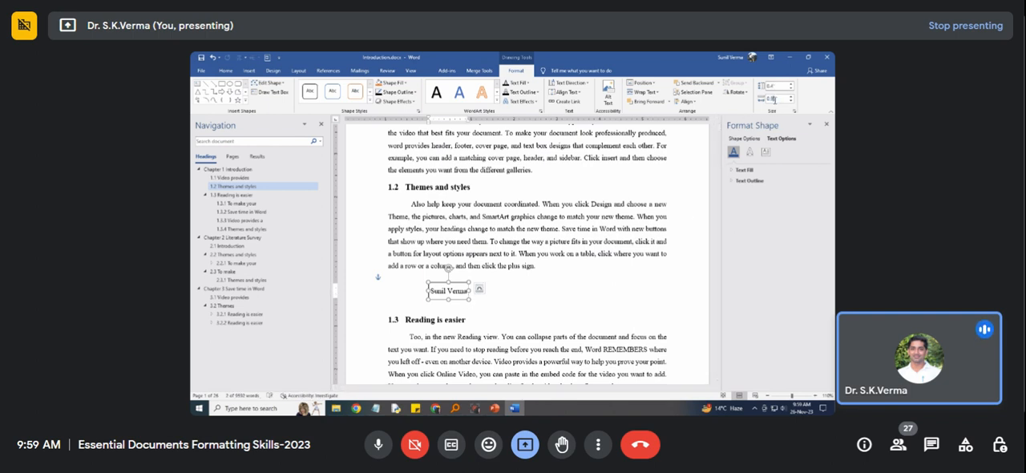
{"action": "key", "text": "Return"}
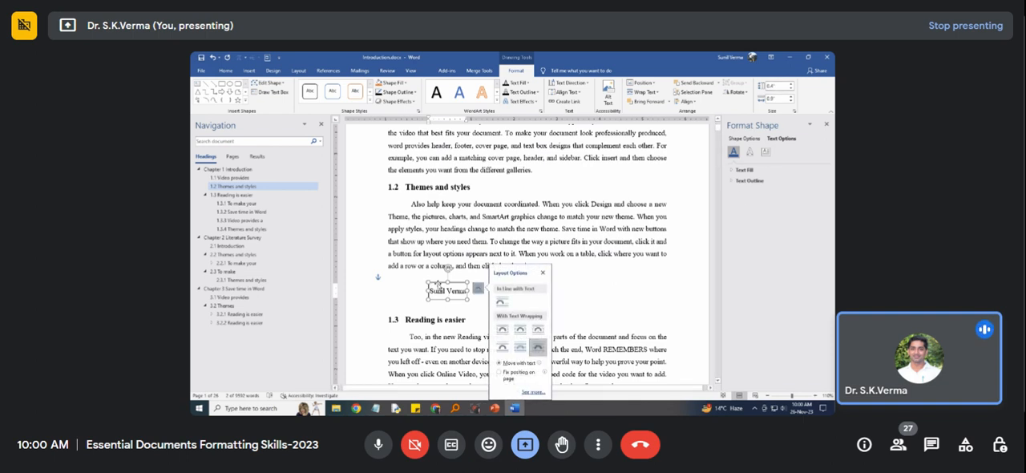
Try adding a second rectangle about 0.4" high and 0.94" wide beside the name rectangle, with the white-fill, black-outline shape style.
{"action": "left_click", "coordinate": [422, 277]}
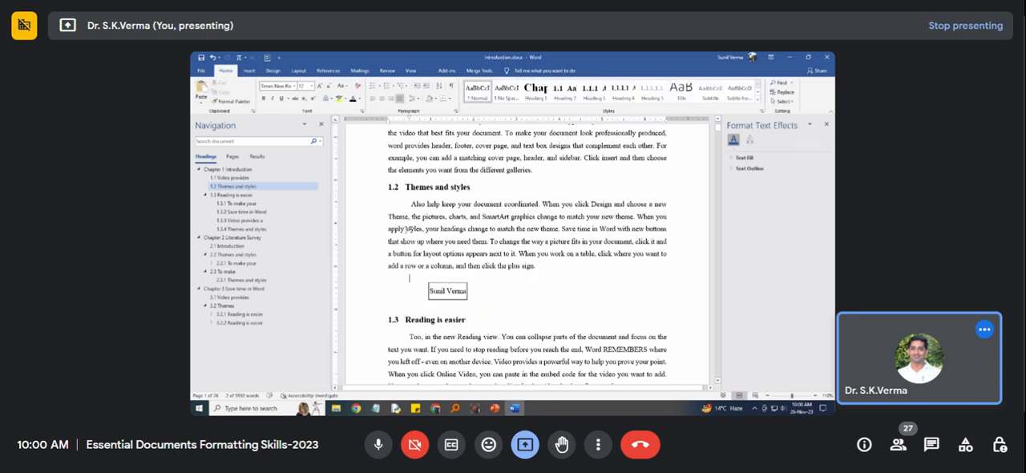
{"action": "left_click", "coordinate": [249, 70]}
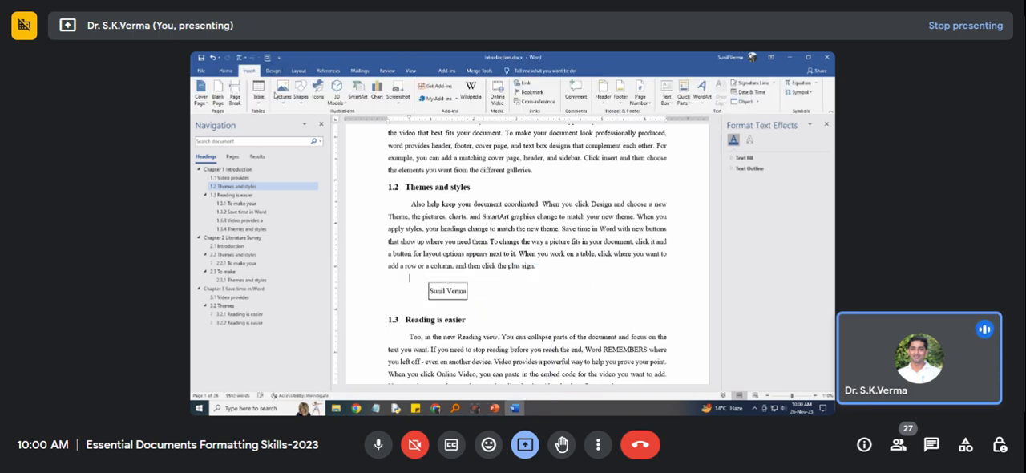
{"action": "left_click", "coordinate": [298, 105]}
{"action": "left_click", "coordinate": [322, 120]}
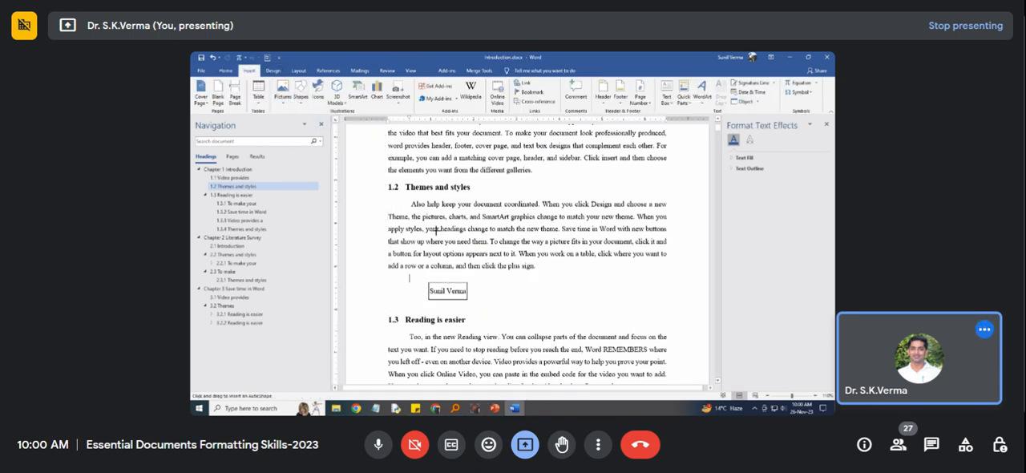
{"action": "left_click_drag", "start_coordinate": [475, 282], "coordinate": [516, 299]}
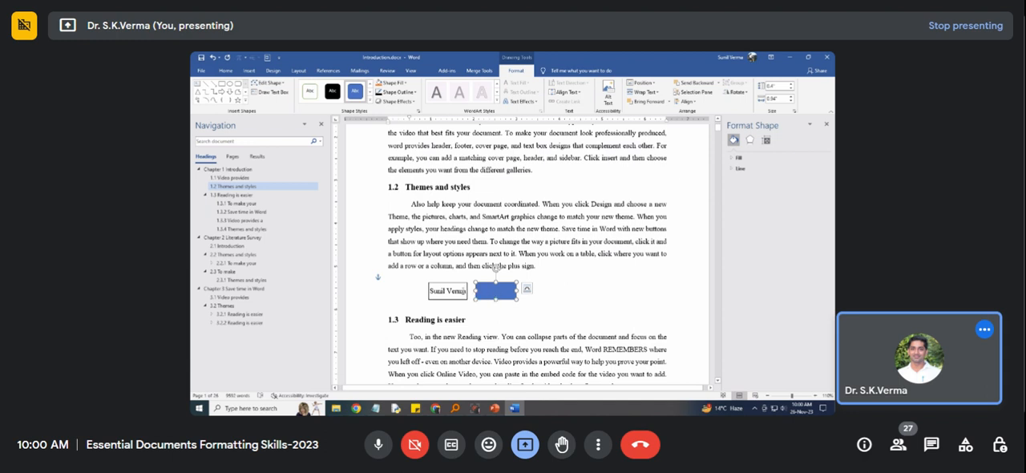
{"action": "left_click", "coordinate": [309, 91]}
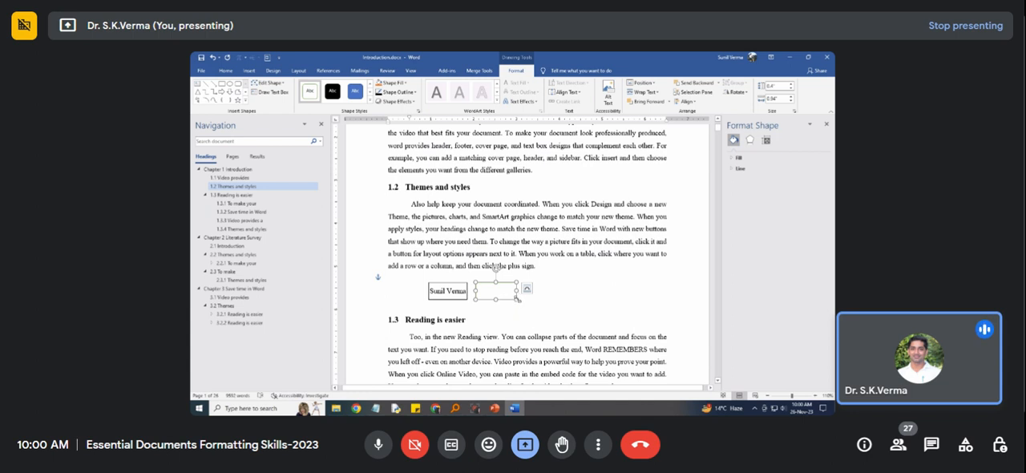
{"action": "left_click_drag", "start_coordinate": [517, 298], "coordinate": [519, 298]}
{"action": "key", "text": "Delete"}
Paste two copies of the name rectangle and place them in a row beside the original.
{"action": "left_click", "coordinate": [456, 291]}
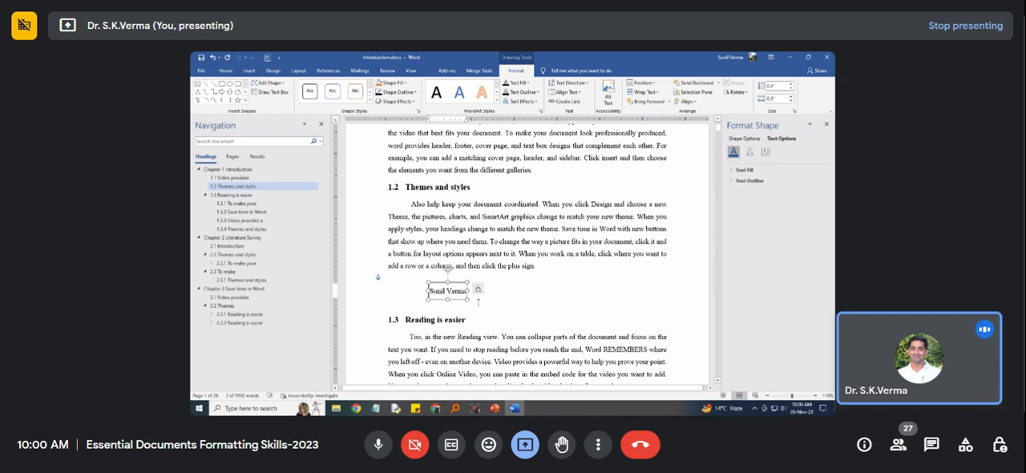
{"action": "left_click", "coordinate": [479, 302]}
{"action": "key", "text": "ctrl+v"}
{"action": "left_click_drag", "start_coordinate": [415, 299], "coordinate": [503, 283]}
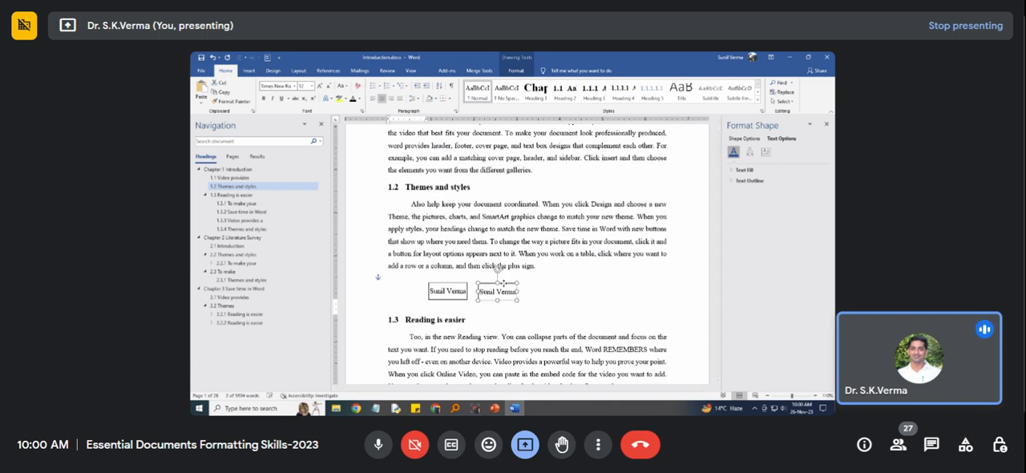
{"action": "left_click", "coordinate": [519, 307]}
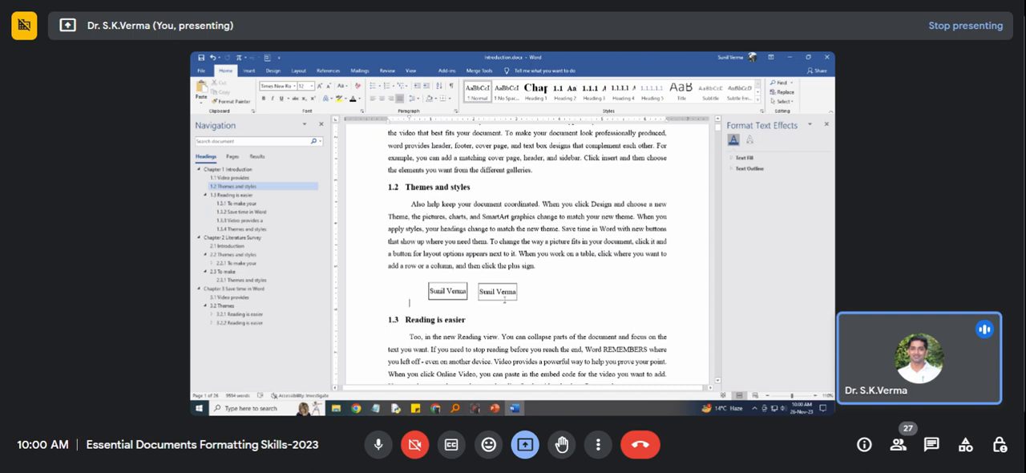
{"action": "key", "text": "ctrl+v"}
{"action": "left_click_drag", "start_coordinate": [423, 301], "coordinate": [559, 283]}
Move the second and third name rectangles farther along the row to widen the gaps between the boxes.
{"action": "right_click", "coordinate": [549, 291]}
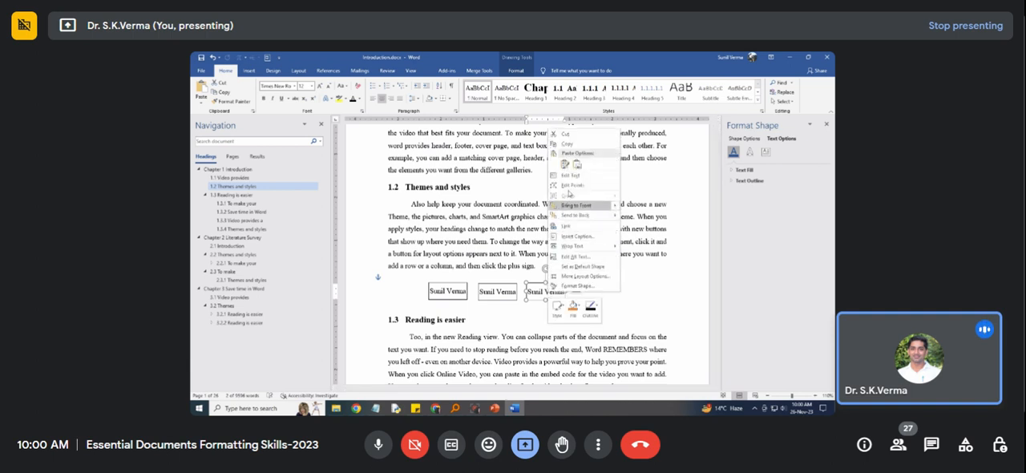
{"action": "left_click", "coordinate": [575, 176]}
{"action": "left_click_drag", "start_coordinate": [528, 291], "coordinate": [556, 301]}
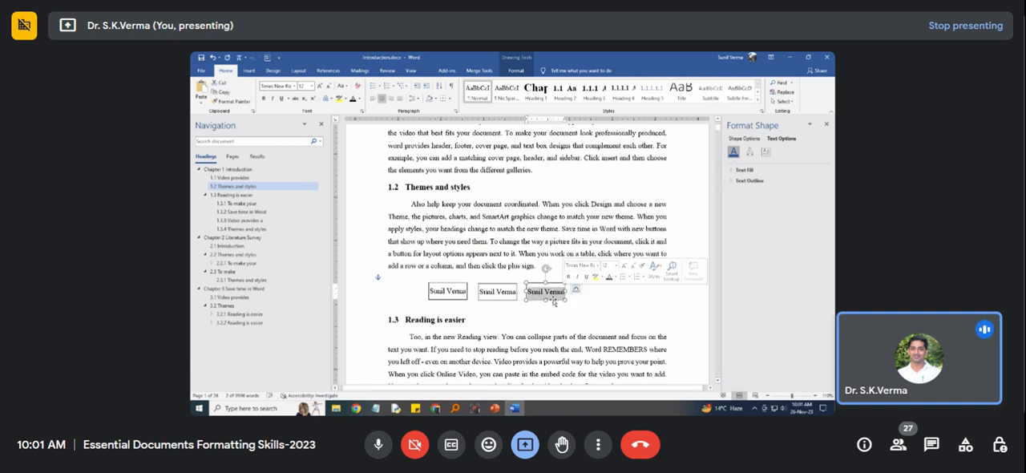
{"action": "left_click_drag", "start_coordinate": [540, 279], "coordinate": [567, 282]}
{"action": "left_click", "coordinate": [493, 287]}
{"action": "left_click_drag", "start_coordinate": [493, 286], "coordinate": [511, 282]}
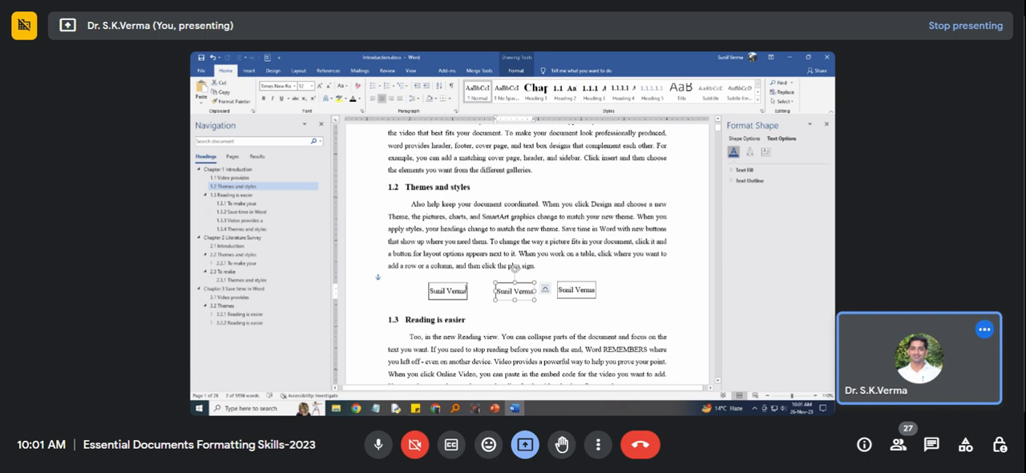
Set the formatting of the first name rectangle as the default for new shapes.
{"action": "left_click", "coordinate": [452, 286]}
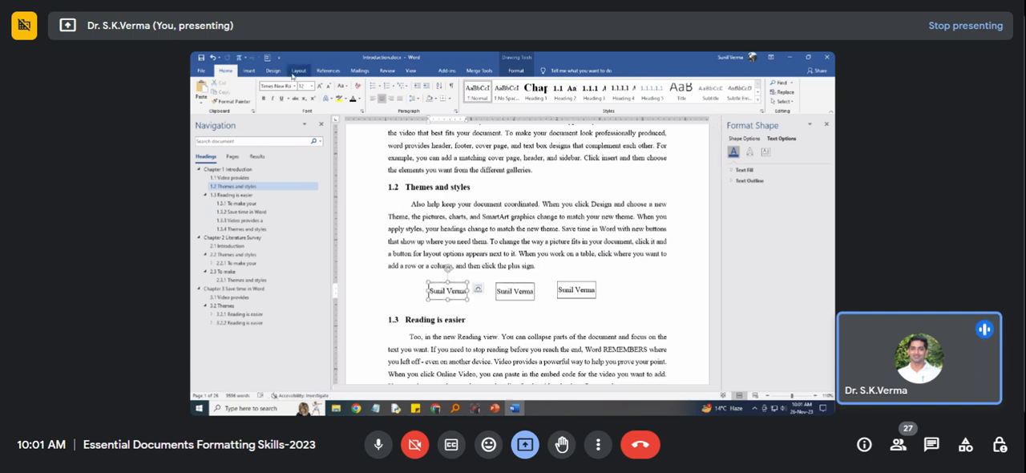
{"action": "left_click", "coordinate": [251, 72]}
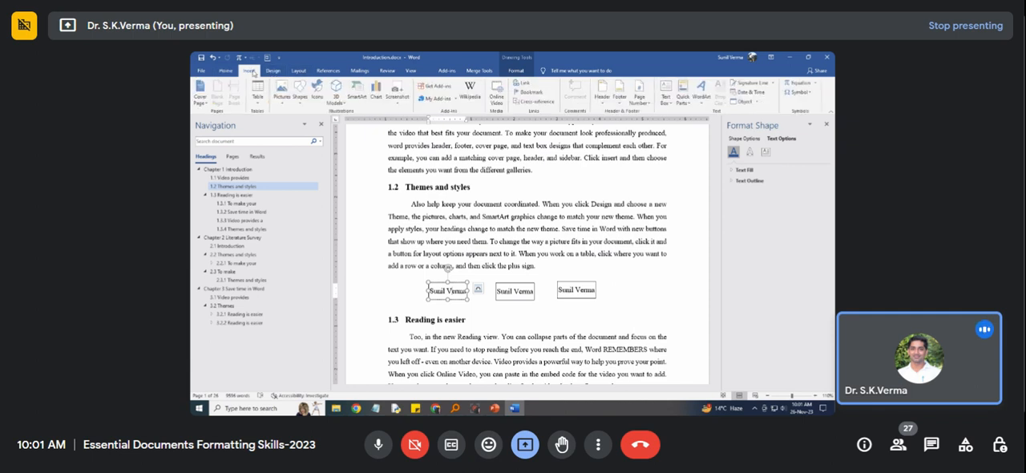
{"action": "left_click", "coordinate": [299, 100]}
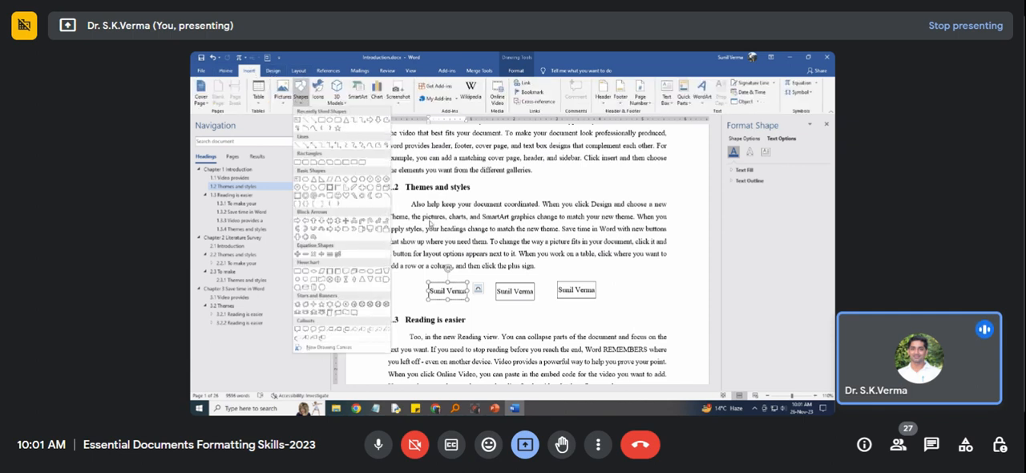
{"action": "left_click", "coordinate": [486, 305]}
{"action": "left_click", "coordinate": [452, 284]}
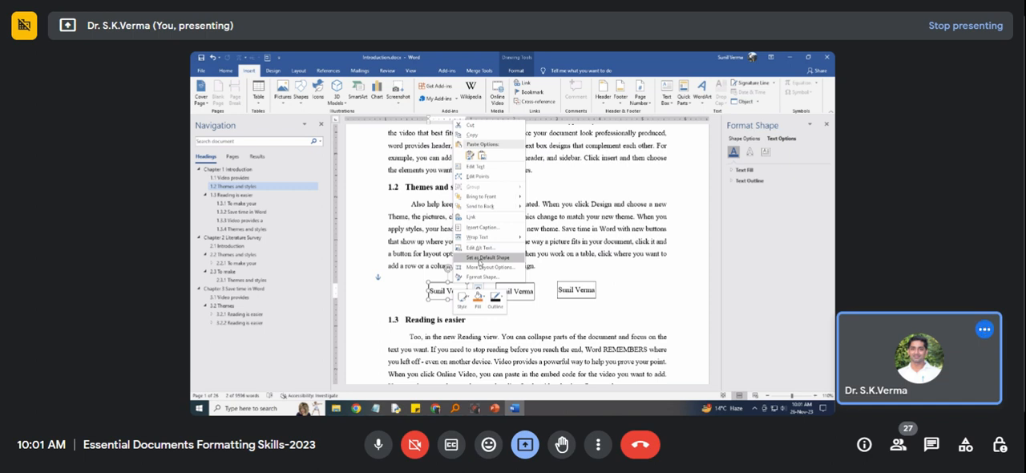
{"action": "left_click", "coordinate": [480, 258]}
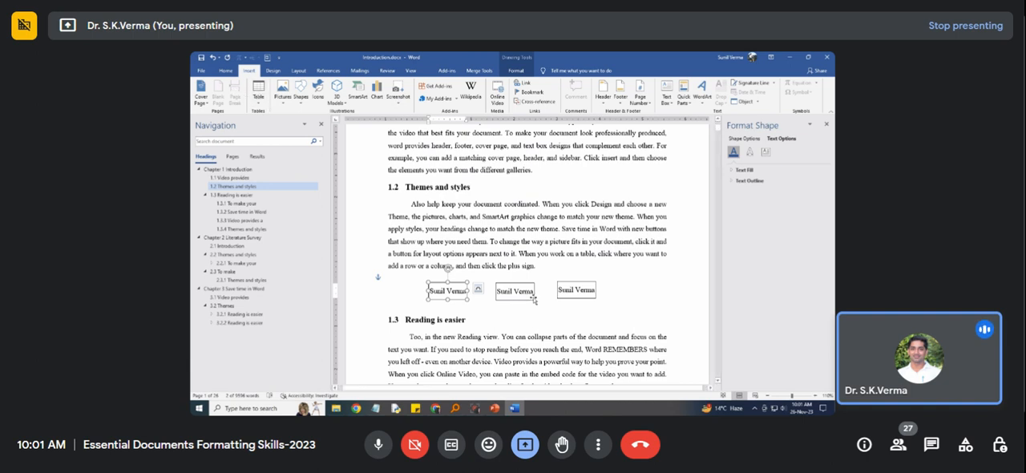
{"action": "left_click", "coordinate": [609, 294]}
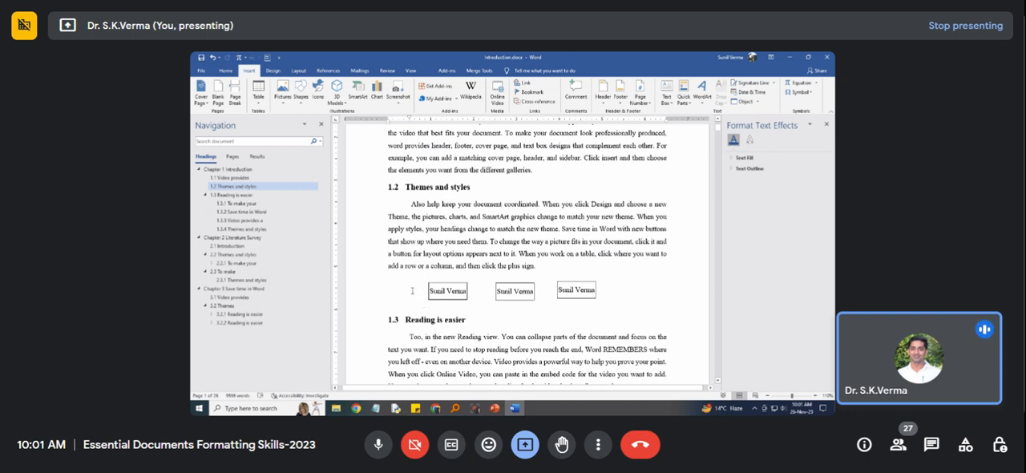
Test the default shape by drawing a rectangle about 1.18" wide below the middle name box and adding sample text to it.
{"action": "left_click", "coordinate": [300, 95]}
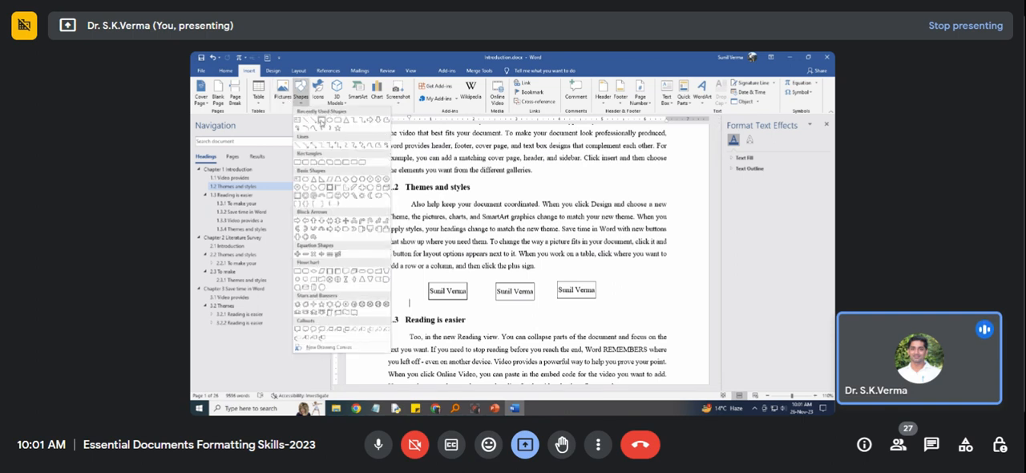
{"action": "left_click", "coordinate": [320, 121]}
{"action": "left_click_drag", "start_coordinate": [488, 310], "coordinate": [538, 324]}
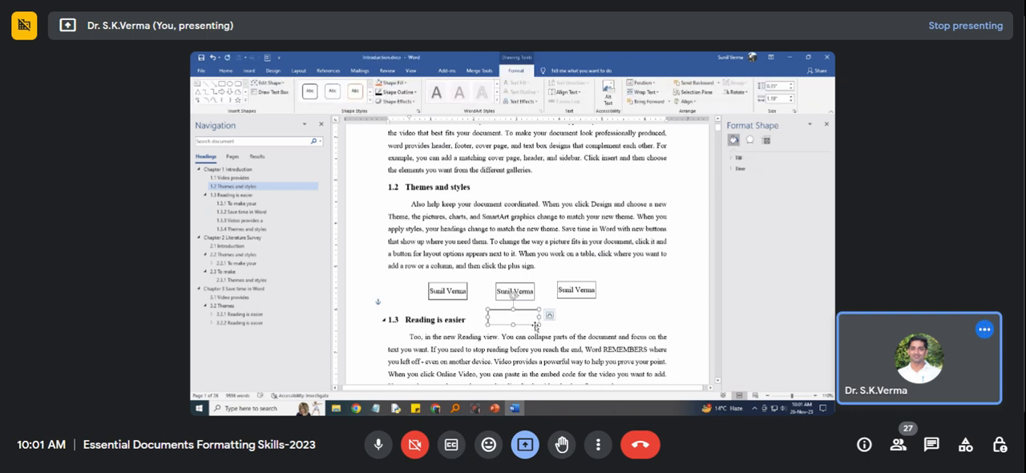
{"action": "left_click", "coordinate": [312, 93]}
{"action": "right_click", "coordinate": [522, 319]}
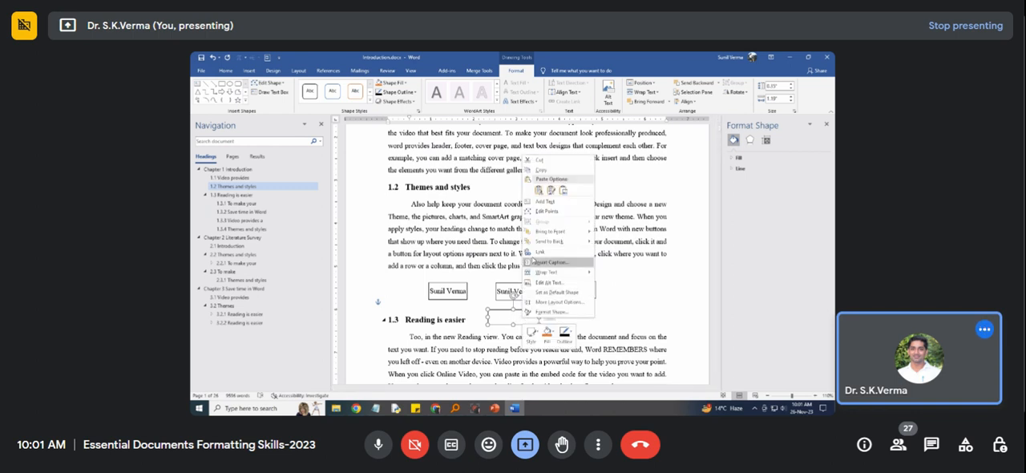
{"action": "left_click", "coordinate": [545, 209]}
{"action": "type", "text": "S"}
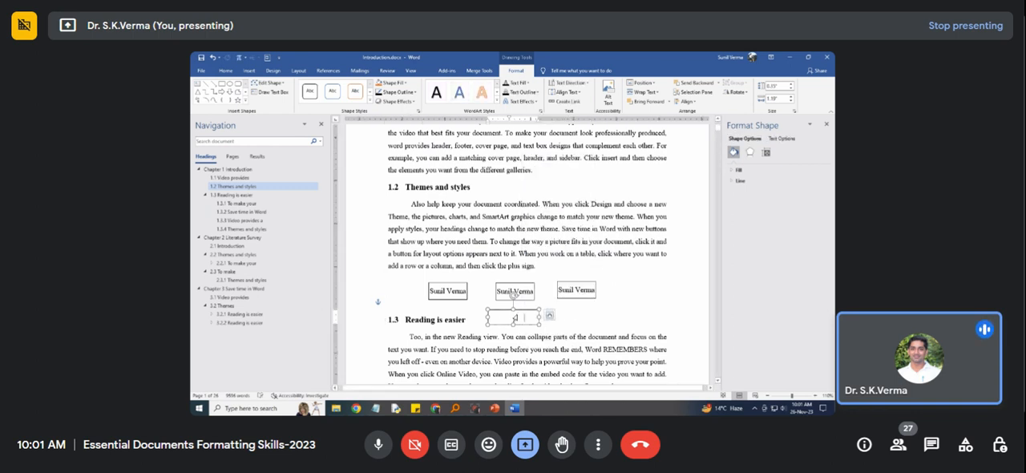
{"action": "type", "text": "un"}
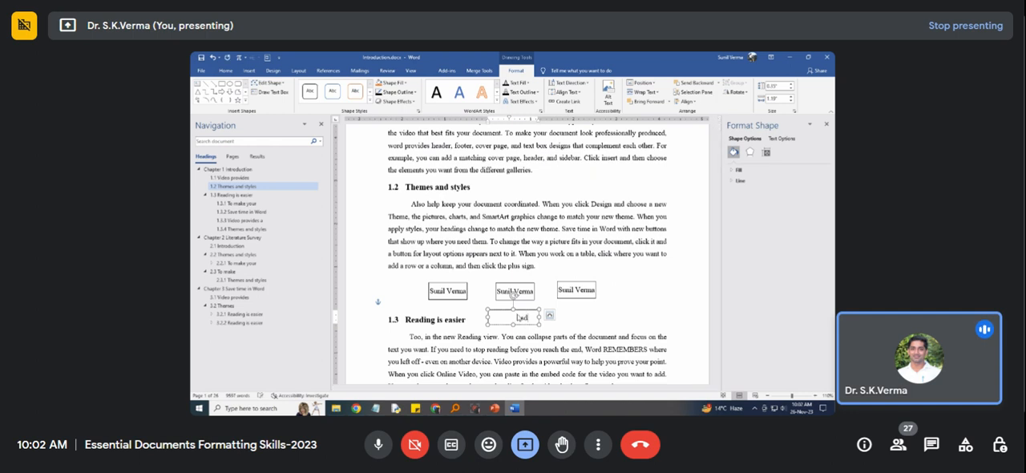
Remove the first-line indent from the test rectangle's text, check its internal margins, and delete the rectangle.
{"action": "left_click_drag", "start_coordinate": [510, 119], "coordinate": [491, 122]}
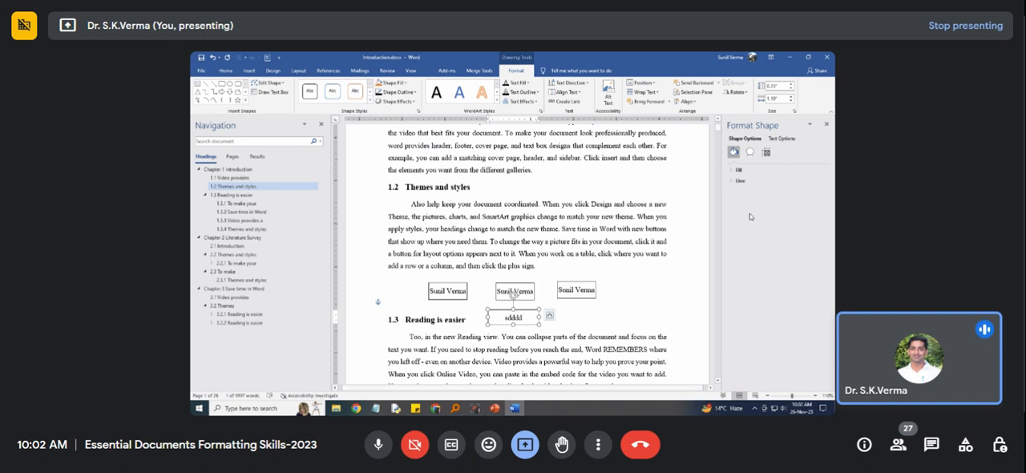
{"action": "left_click", "coordinate": [765, 152]}
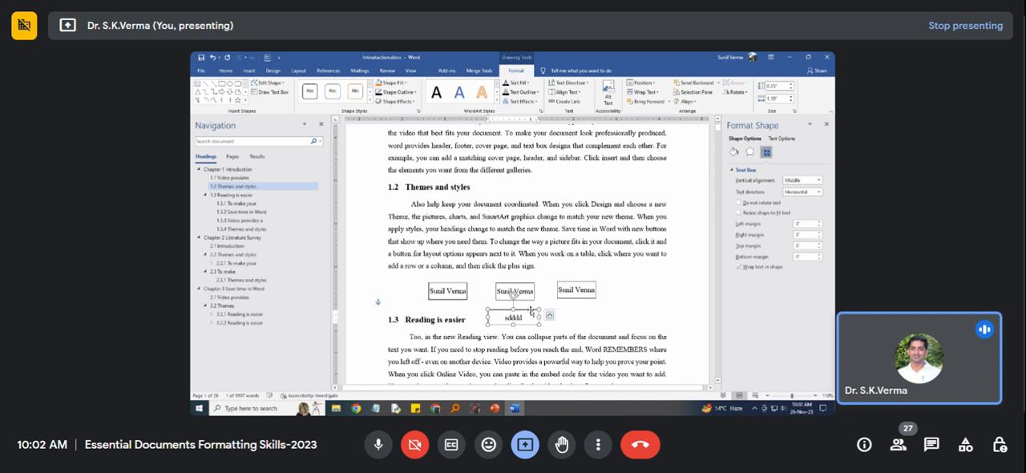
{"action": "key", "text": "Delete"}
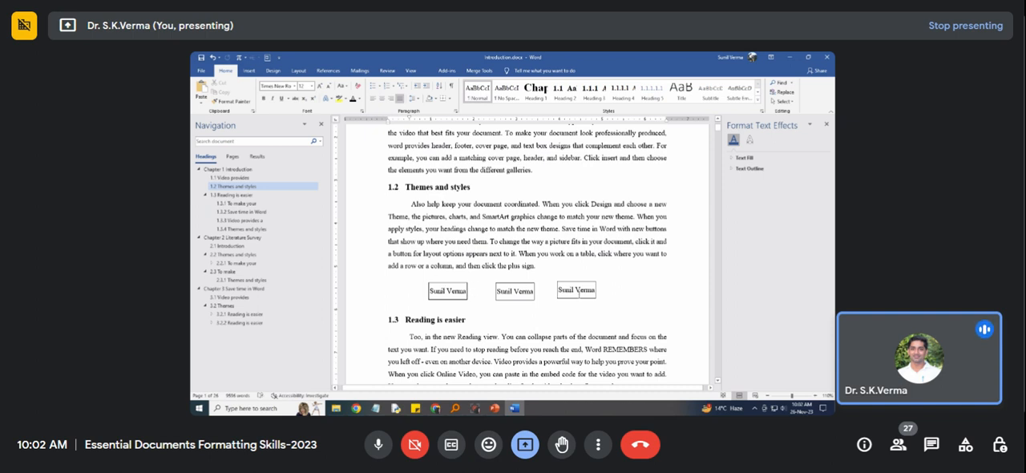
Draw a connecting arrow about 0.7" long from the first name rectangle to the second.
{"action": "left_click", "coordinate": [250, 70]}
{"action": "left_click", "coordinate": [300, 89]}
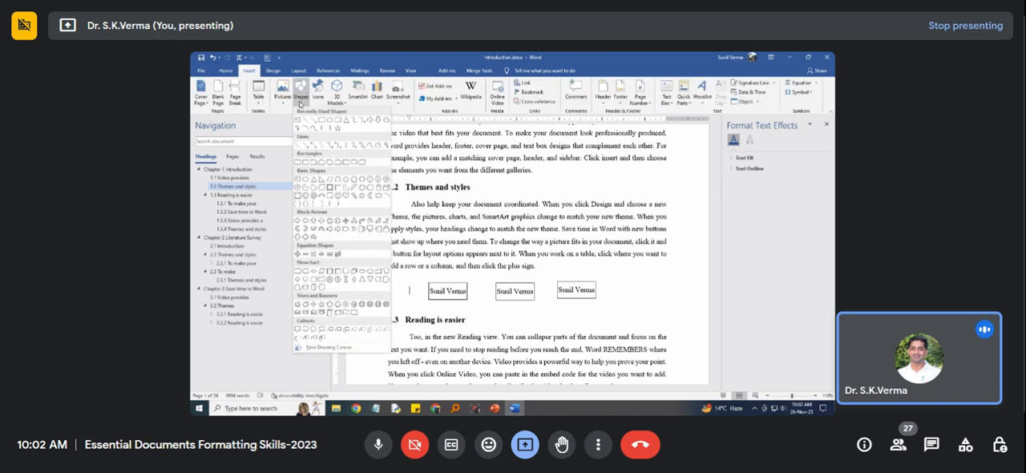
{"action": "left_click", "coordinate": [313, 119]}
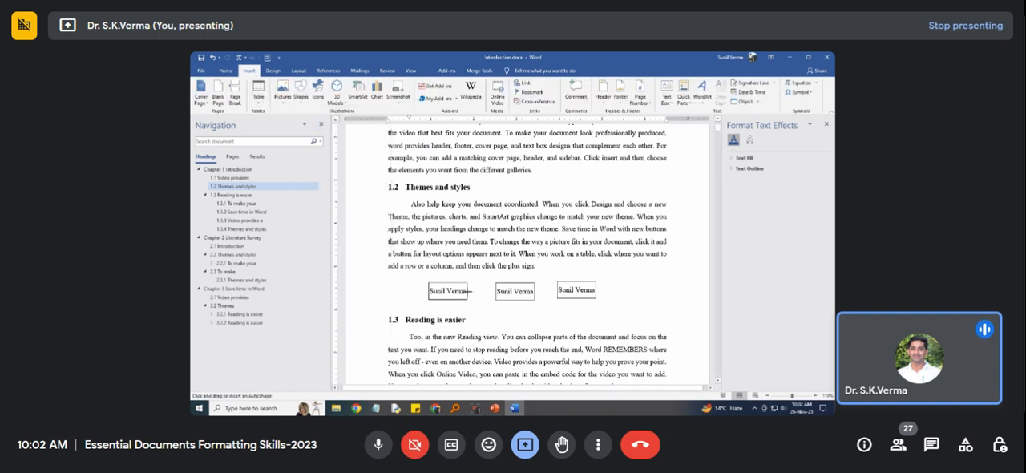
{"action": "left_click_drag", "start_coordinate": [472, 291], "coordinate": [495, 291]}
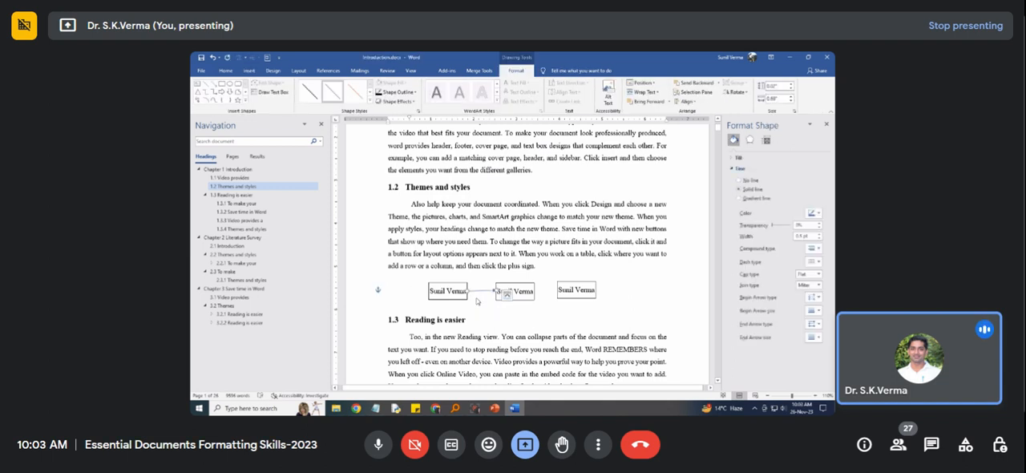
{"action": "left_click_drag", "start_coordinate": [496, 291], "coordinate": [494, 291]}
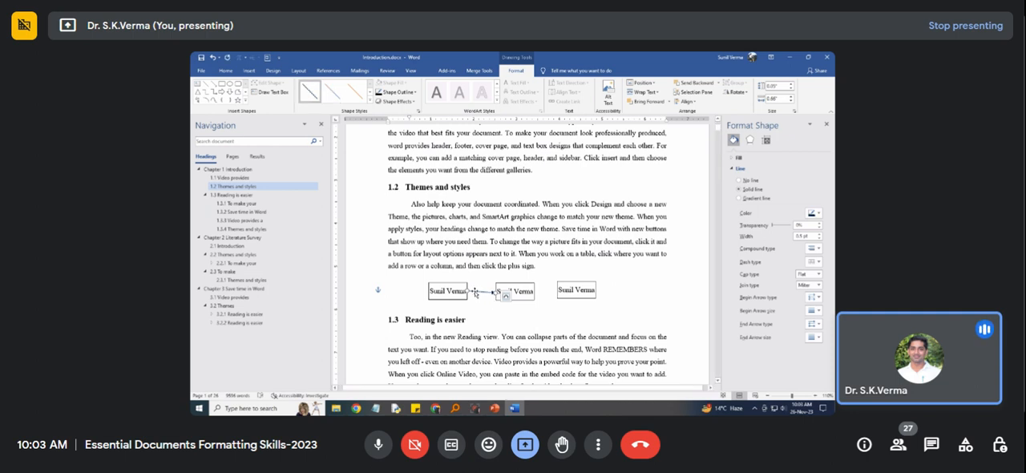
Set the connecting arrow's outline weight to 1 pt.
{"action": "left_click", "coordinate": [413, 93]}
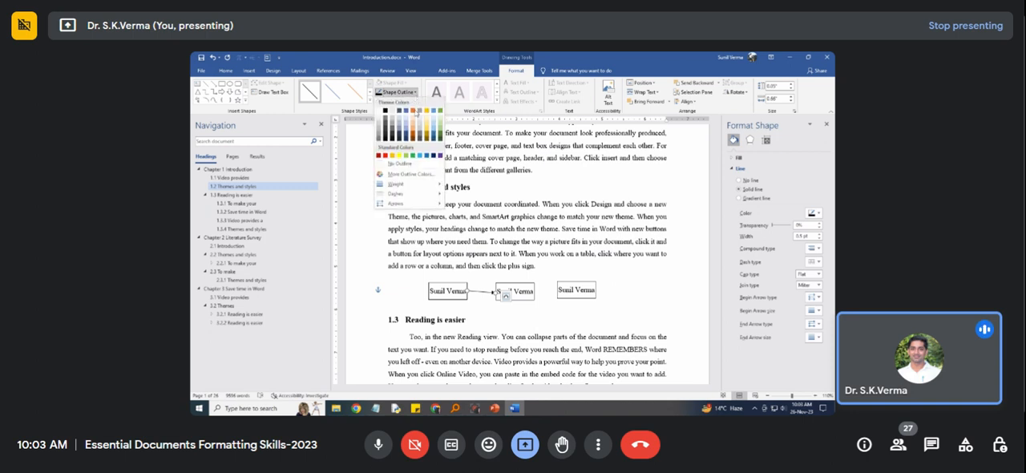
{"action": "mouse_move", "coordinate": [439, 189]}
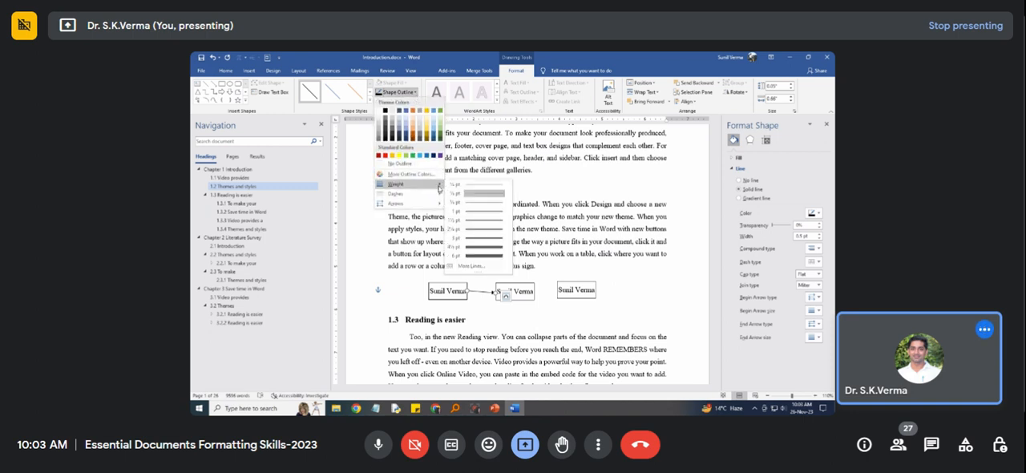
{"action": "left_click", "coordinate": [474, 212]}
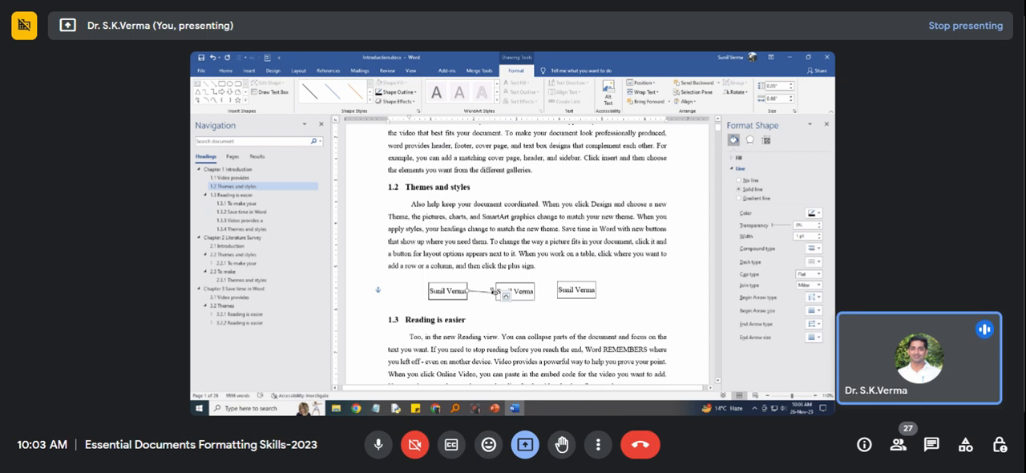
Straighten the connecting arrow by setting its height to 0" and fine-tune its width so it meets the second rectangle.
{"action": "left_click_drag", "start_coordinate": [495, 293], "coordinate": [494, 292]}
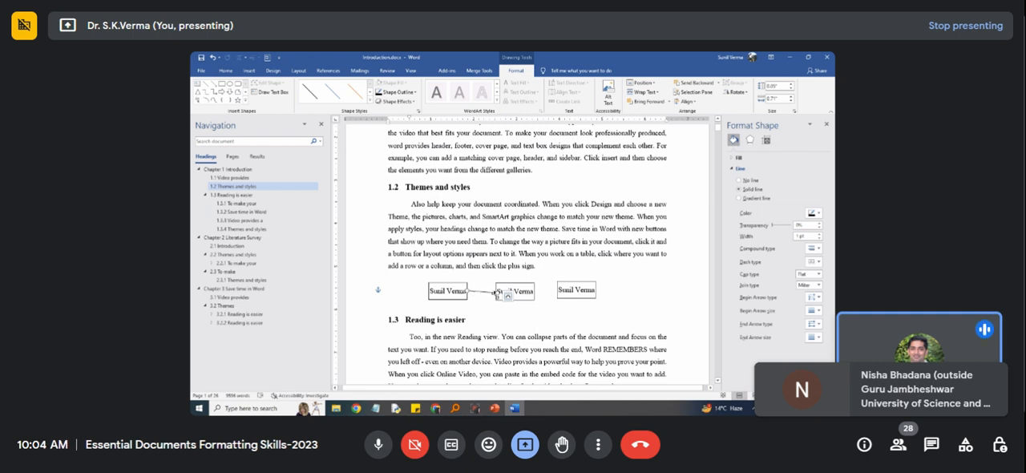
{"action": "left_click", "coordinate": [791, 88]}
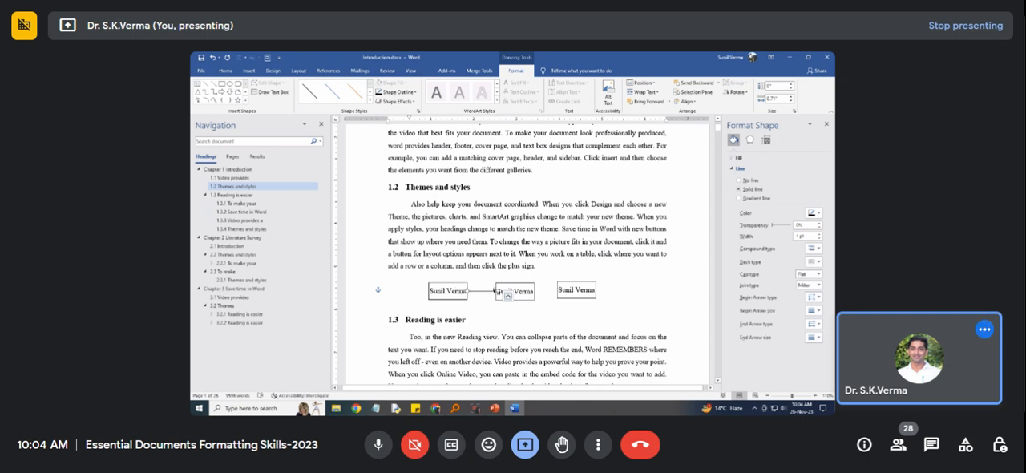
{"action": "left_click", "coordinate": [793, 101]}
{"action": "left_click", "coordinate": [791, 97]}
{"action": "left_click", "coordinate": [482, 305]}
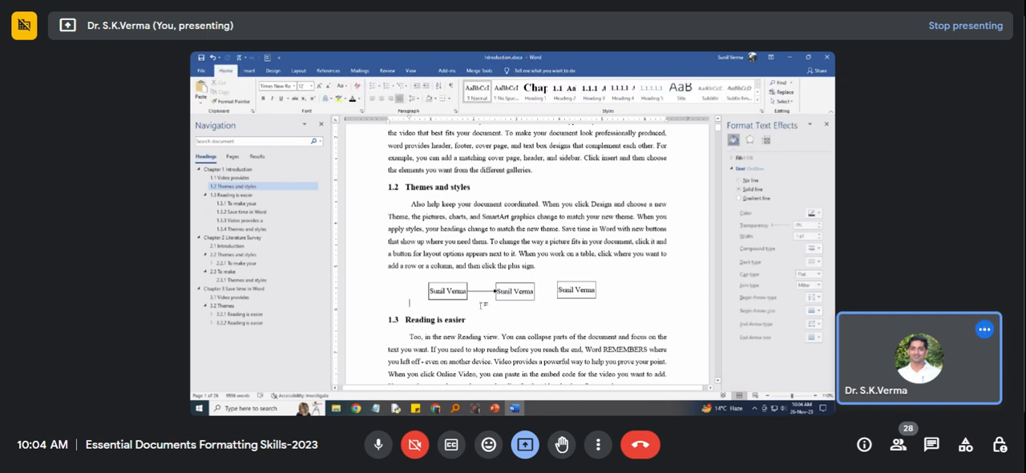
{"action": "left_click", "coordinate": [481, 291]}
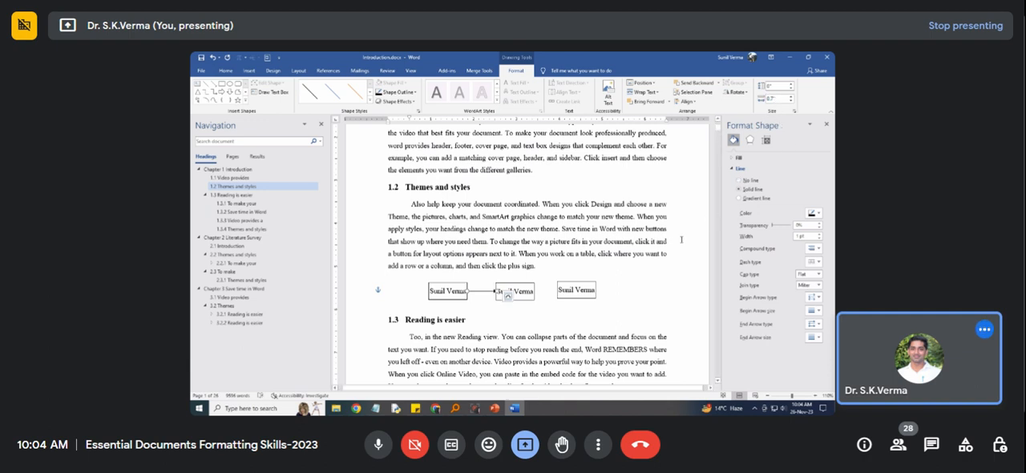
{"action": "left_click", "coordinate": [477, 308]}
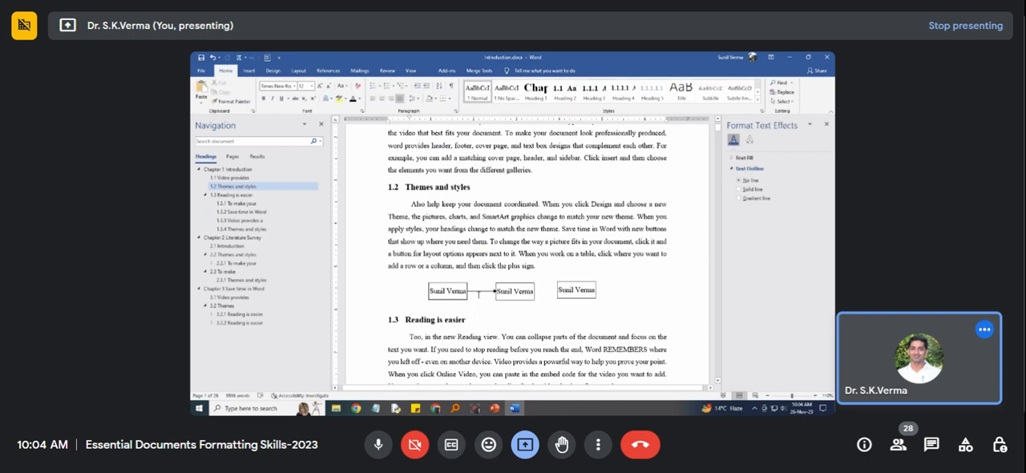
{"action": "left_click", "coordinate": [480, 292]}
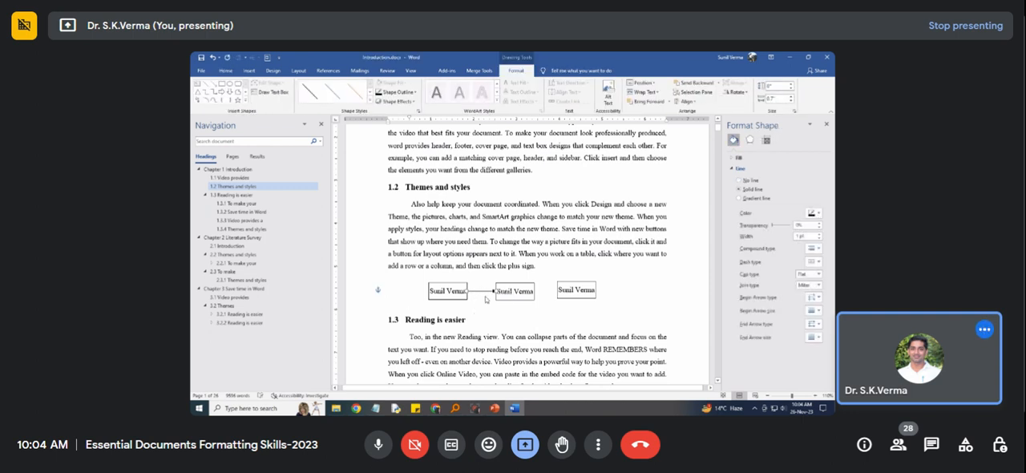
{"action": "left_click", "coordinate": [486, 303]}
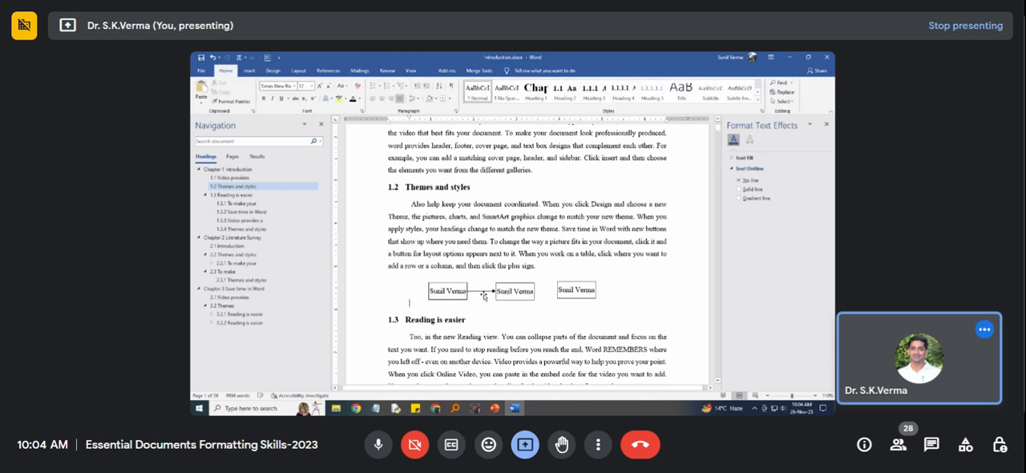
Readjust the first connecting arrow's start point at the first rectangle's edge and set the arrow's height back to 0".
{"action": "left_click", "coordinate": [484, 292]}
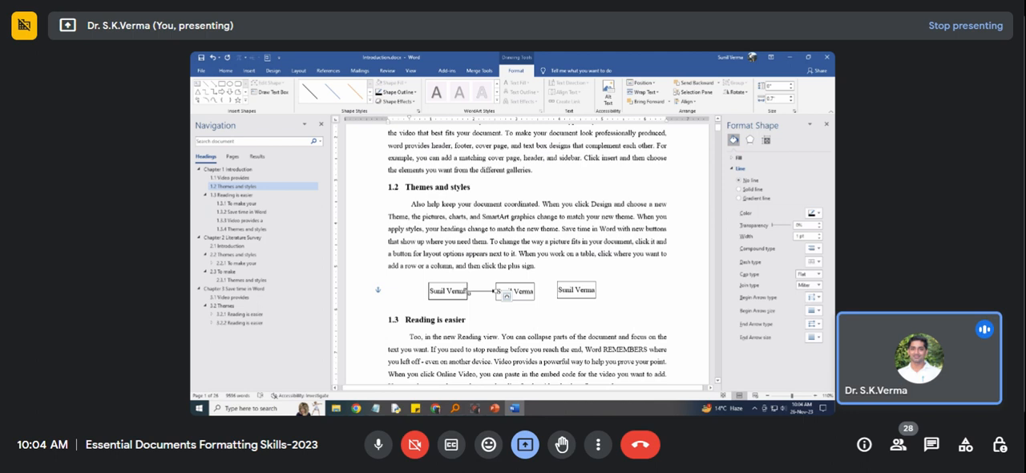
{"action": "left_click_drag", "start_coordinate": [468, 292], "coordinate": [467, 288]}
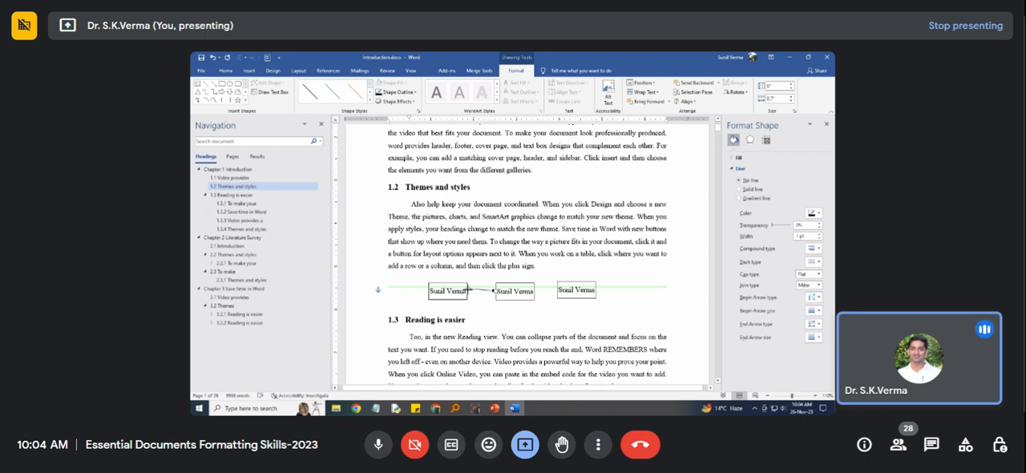
{"action": "left_click_drag", "start_coordinate": [468, 288], "coordinate": [467, 290]}
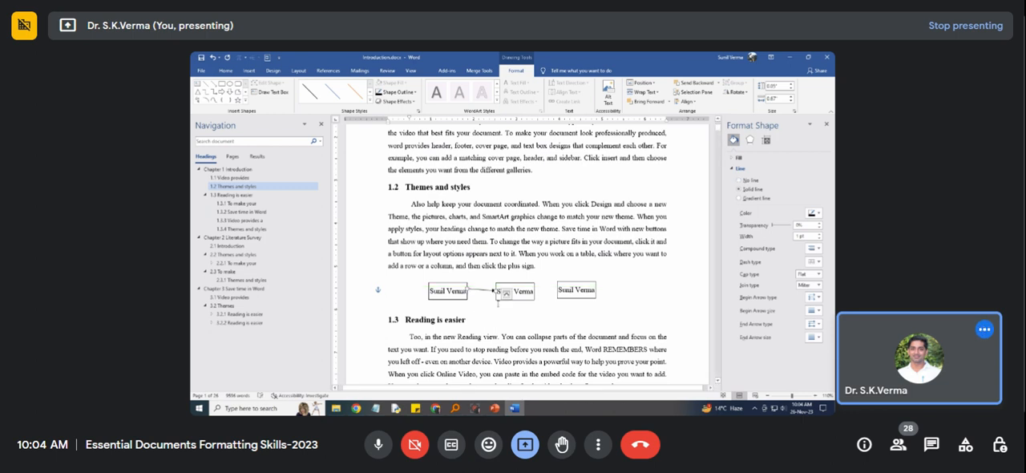
{"action": "left_click", "coordinate": [791, 88]}
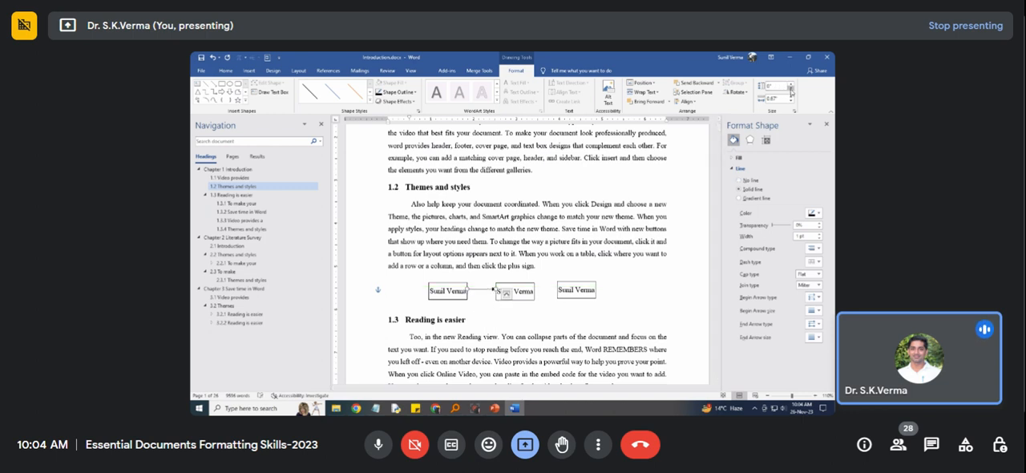
Nudge the first connecting arrow down so it sits level between the first and second rectangles.
{"action": "key", "text": "Down"}
{"action": "key", "text": "Down"}
{"action": "key", "text": "Down"}
{"action": "key", "text": "Down"}
{"action": "key", "text": "Down"}
{"action": "key", "text": "Down"}
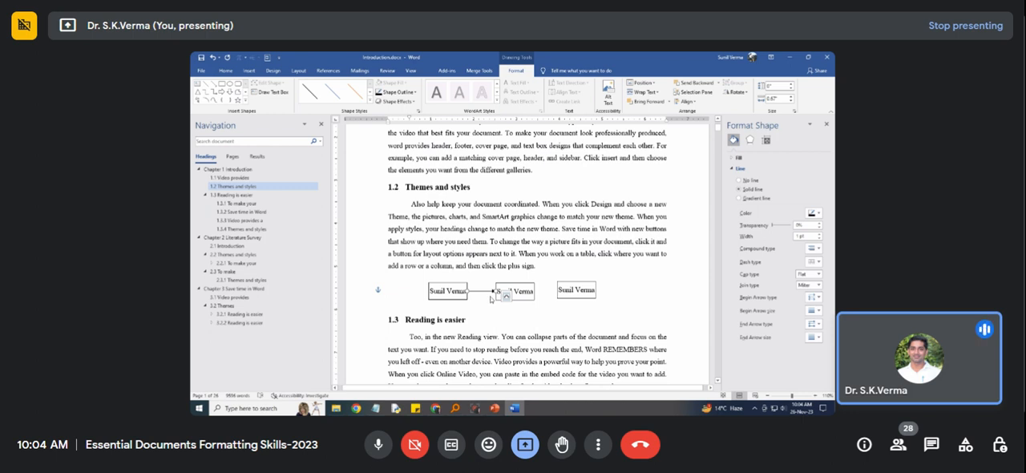
{"action": "left_click", "coordinate": [506, 296]}
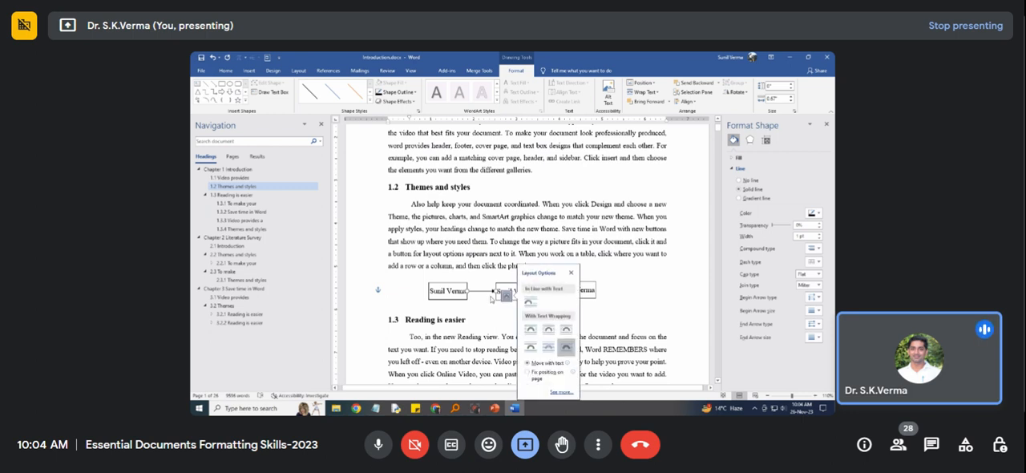
{"action": "left_click", "coordinate": [593, 319]}
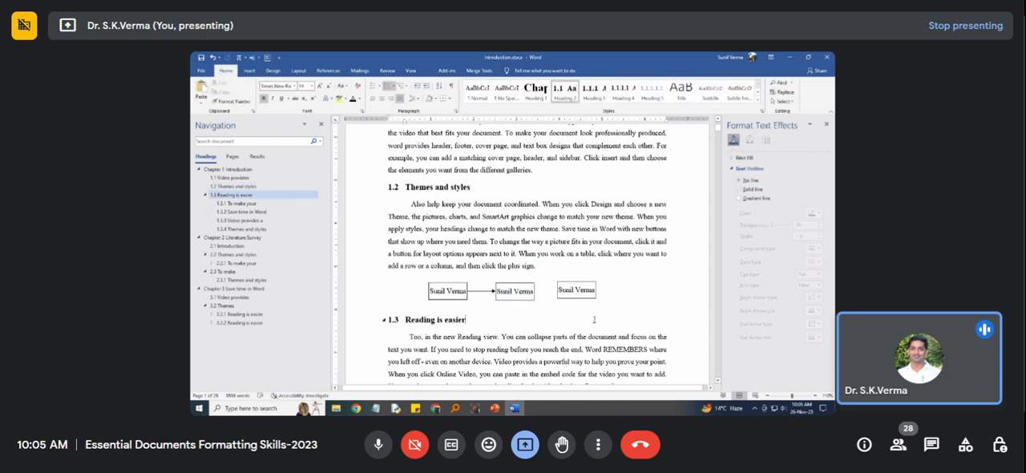
Duplicate the connecting arrow between the second and third rectangles and nudge the third rectangle so its edge meets the arrowhead.
{"action": "left_click_drag", "start_coordinate": [395, 320], "coordinate": [557, 290]}
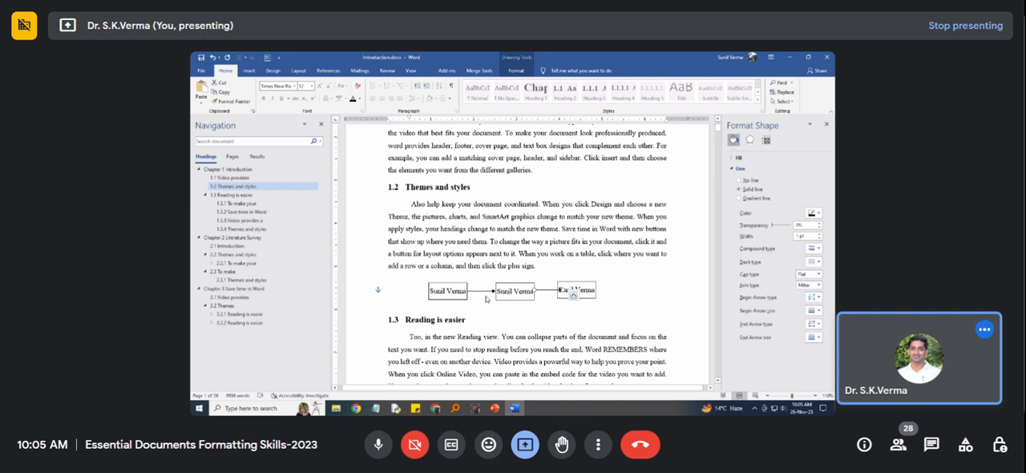
{"action": "left_click", "coordinate": [565, 284]}
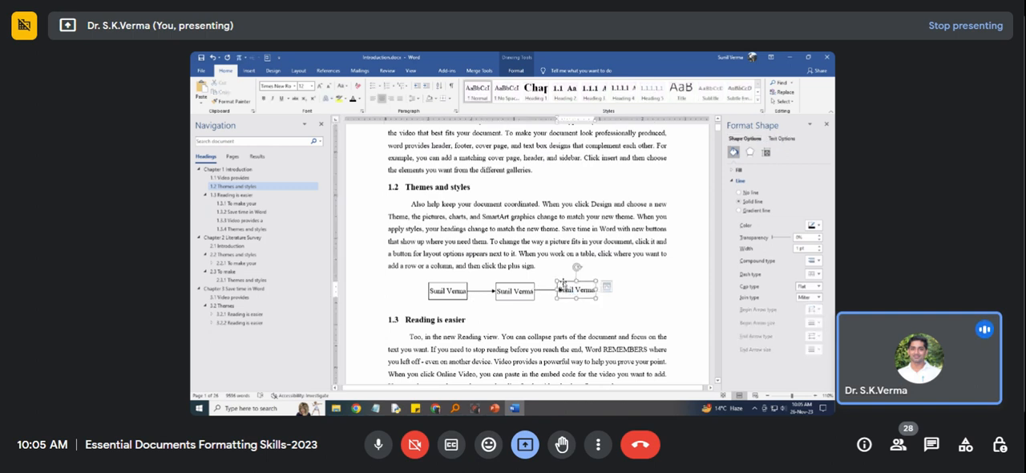
{"action": "key", "text": "Right"}
{"action": "key", "text": "Right"}
{"action": "key", "text": "Right"}
{"action": "key", "text": "Right"}
{"action": "key", "text": "Right"}
{"action": "key", "text": "Right"}
{"action": "key", "text": "Right"}
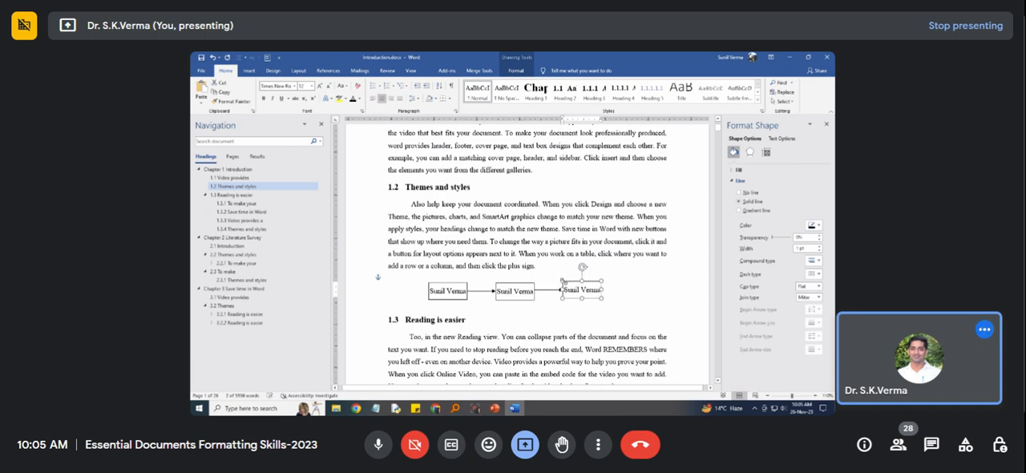
{"action": "key", "text": "Right"}
{"action": "key", "text": "Down"}
{"action": "key", "text": "Down"}
{"action": "key", "text": "Right"}
{"action": "key", "text": "Right"}
{"action": "key", "text": "Right"}
{"action": "key", "text": "Right"}
{"action": "key", "text": "Left"}
{"action": "key", "text": "Left"}
{"action": "key", "text": "Left"}
{"action": "key", "text": "Left"}
{"action": "key", "text": "Left"}
{"action": "key", "text": "Left"}
{"action": "key", "text": "Left"}
{"action": "left_click", "coordinate": [546, 304]}
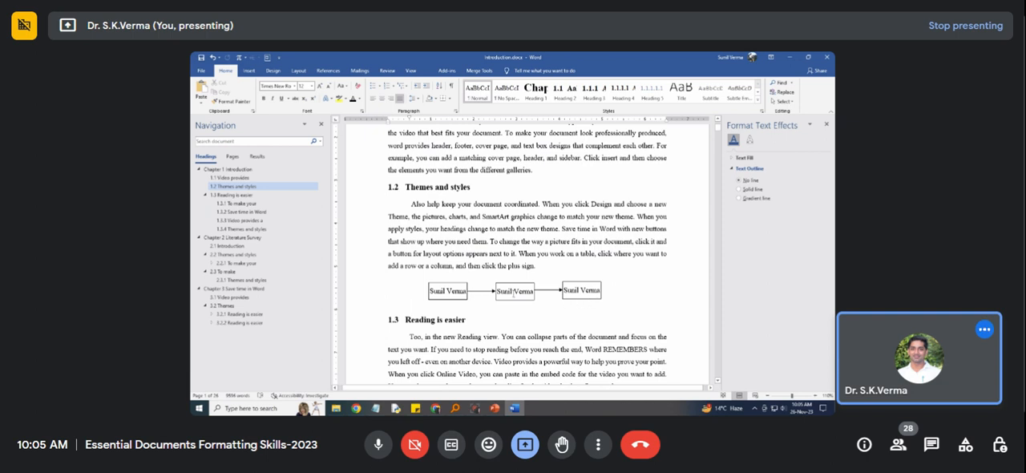
{"action": "left_click", "coordinate": [459, 287]}
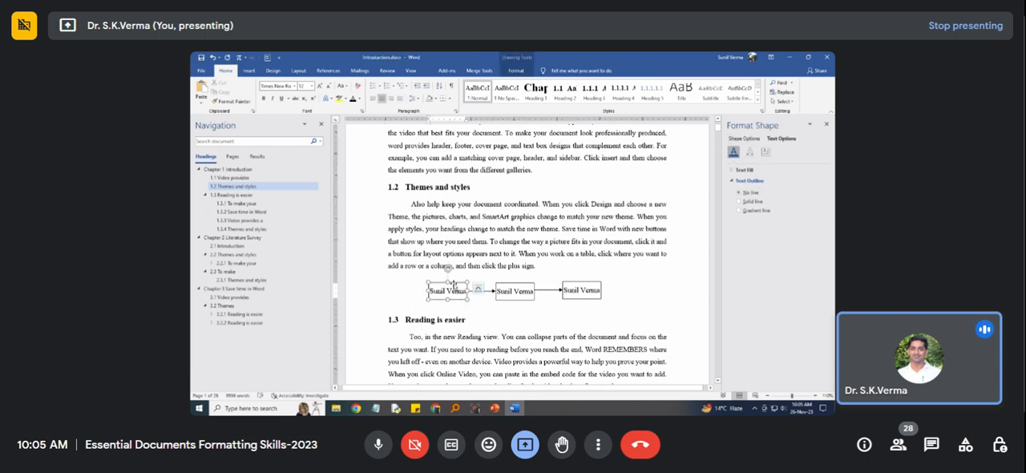
{"action": "left_click", "coordinate": [454, 282]}
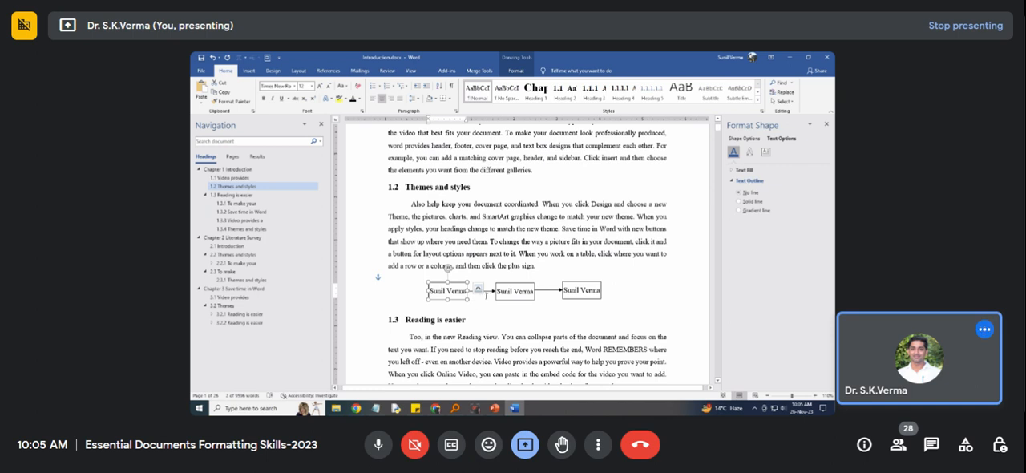
{"action": "left_click", "coordinate": [489, 306]}
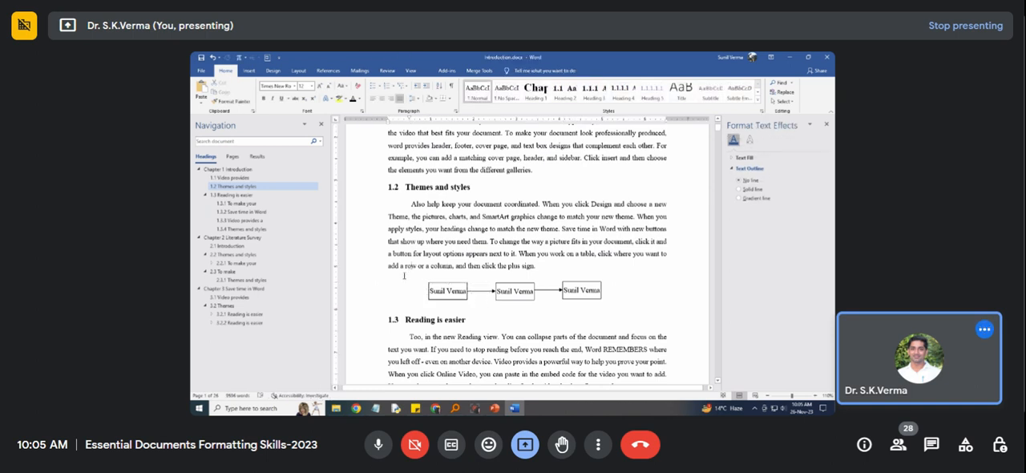
{"action": "left_click_drag", "start_coordinate": [409, 277], "coordinate": [462, 295]}
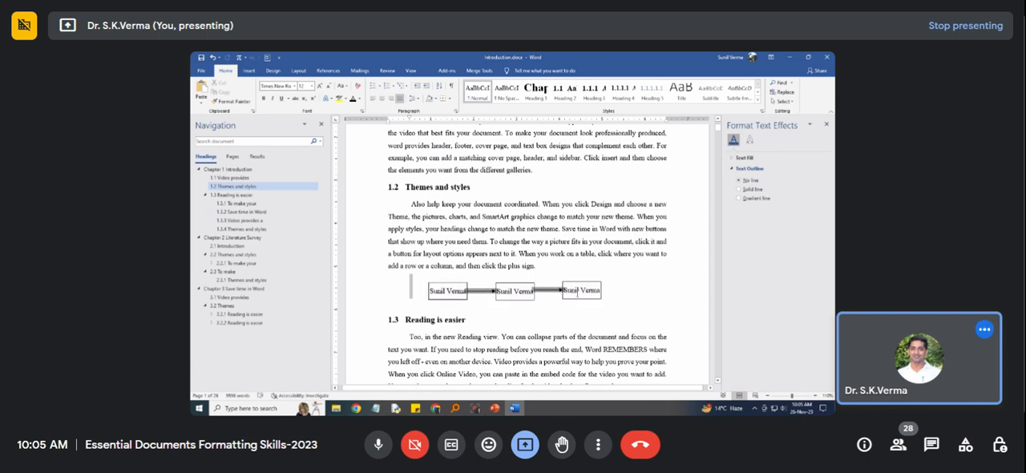
{"action": "left_click", "coordinate": [449, 290]}
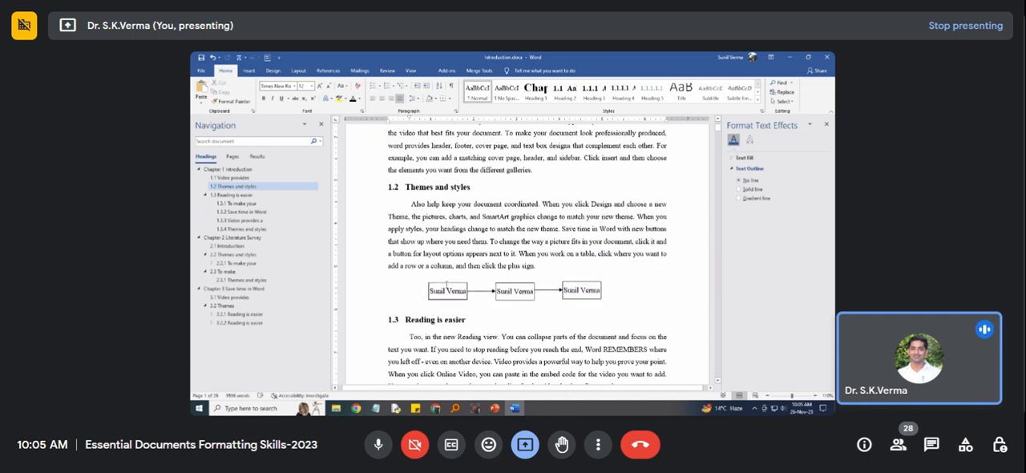
Group the three name rectangles and the two connecting arrows into one object.
{"action": "left_click", "coordinate": [443, 286]}
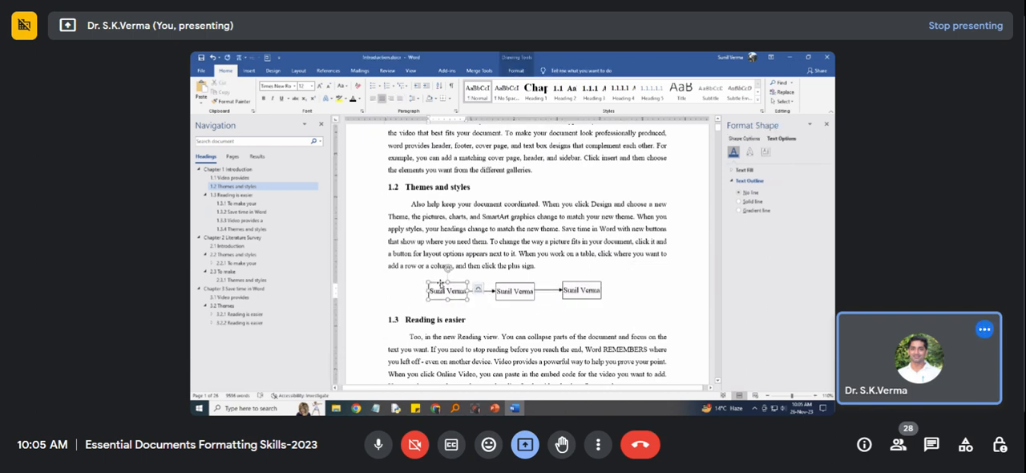
{"action": "left_click", "coordinate": [440, 283]}
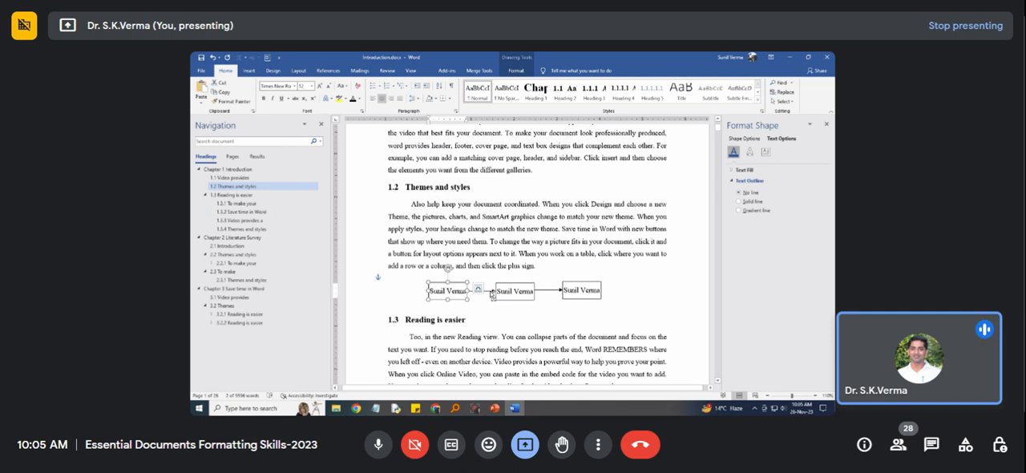
{"action": "left_click", "coordinate": [492, 294], "text": "ctrl"}
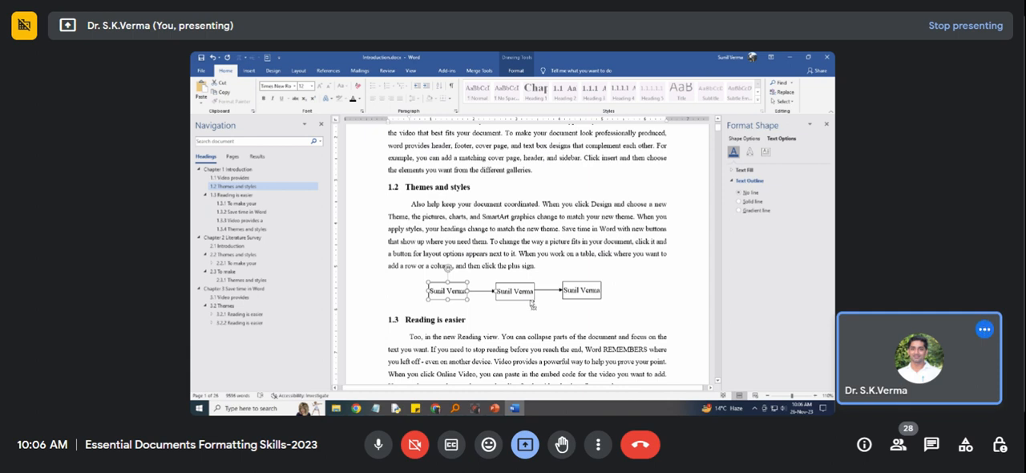
{"action": "left_click", "coordinate": [531, 301]}
{"action": "left_click", "coordinate": [572, 301], "text": "shift"}
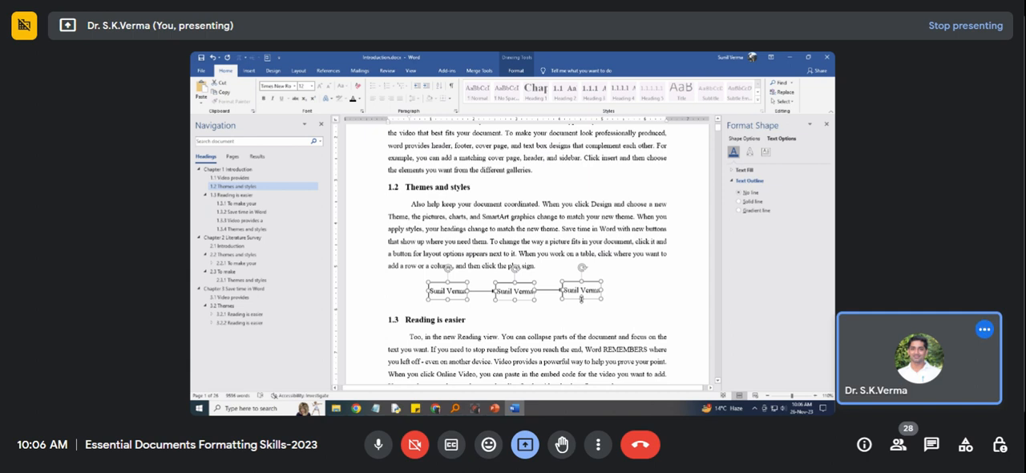
{"action": "right_click", "coordinate": [582, 298]}
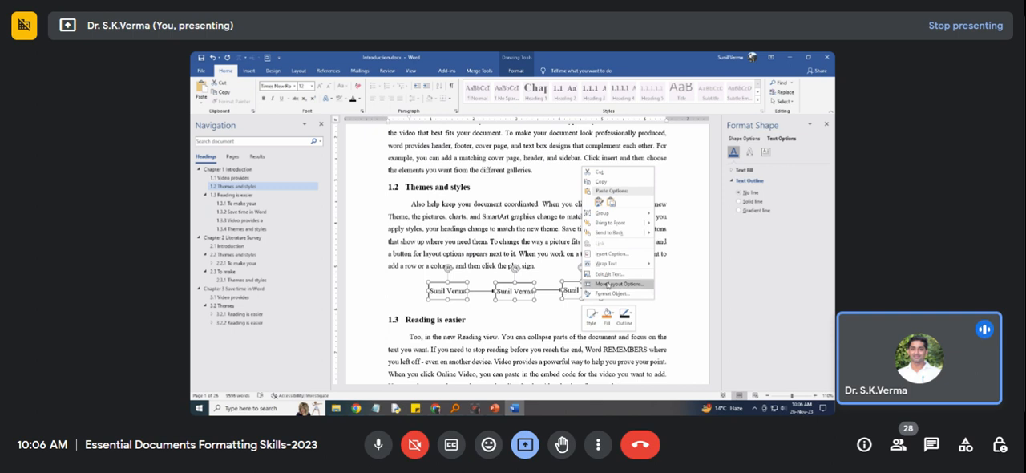
{"action": "mouse_move", "coordinate": [629, 217]}
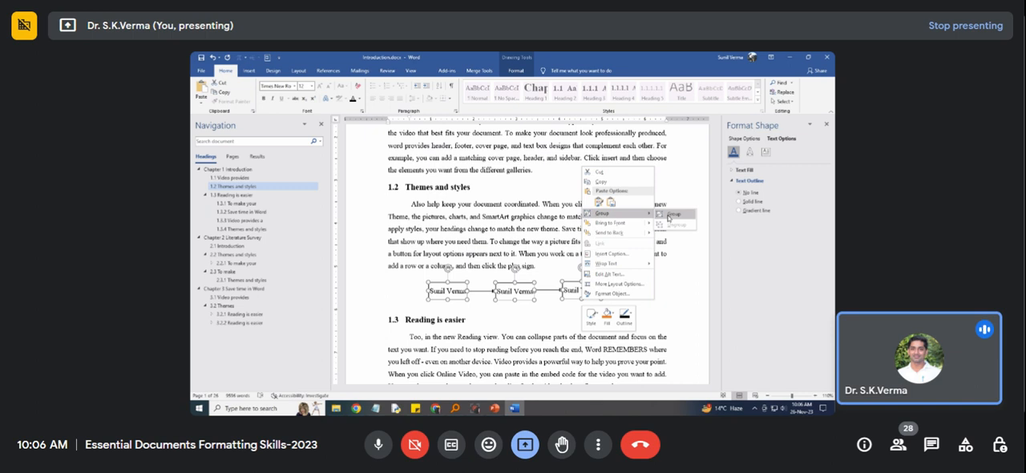
{"action": "left_click", "coordinate": [671, 215]}
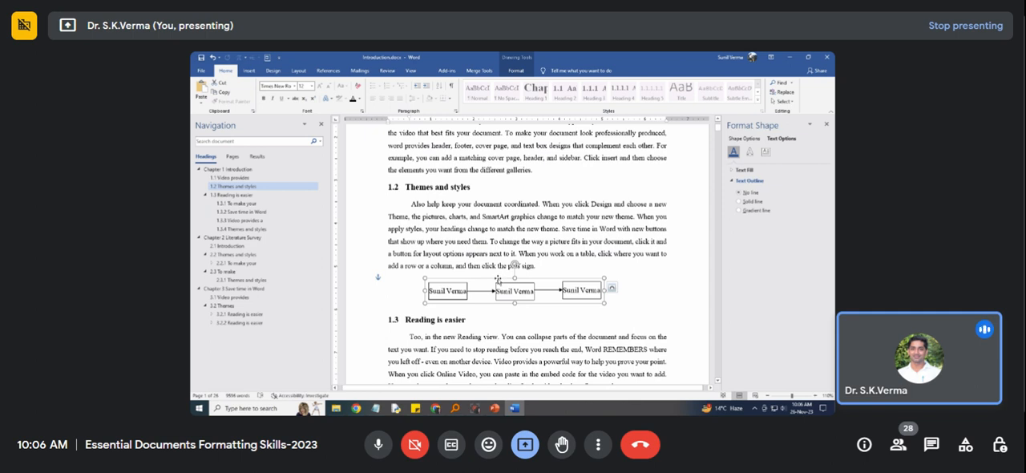
Shift the grouped diagram slightly right toward the middle of the page and check its layout options.
{"action": "mouse_move", "coordinate": [498, 281]}
{"action": "left_mouse_down"}
{"action": "mouse_move", "coordinate": [498, 304]}
{"action": "mouse_move", "coordinate": [489, 289]}
{"action": "mouse_move", "coordinate": [498, 275]}
{"action": "mouse_move", "coordinate": [510, 280]}
{"action": "left_mouse_up"}
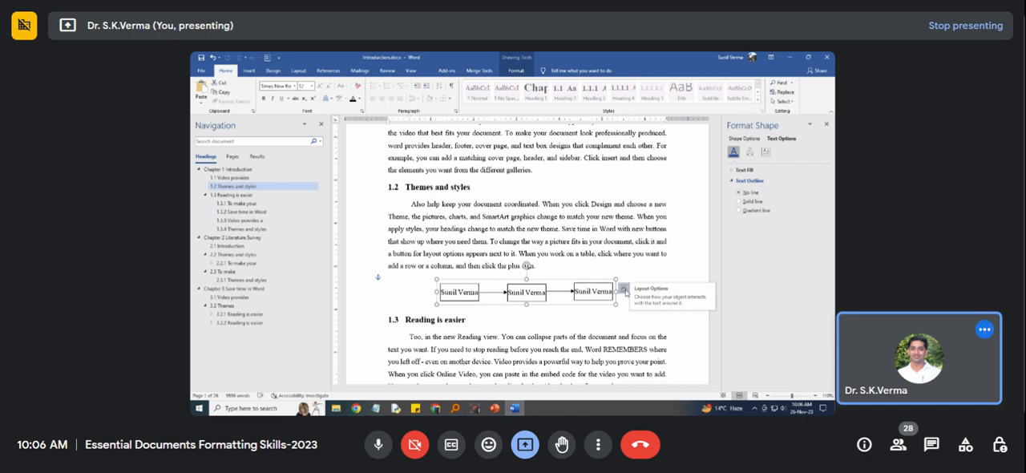
{"action": "left_click", "coordinate": [625, 290]}
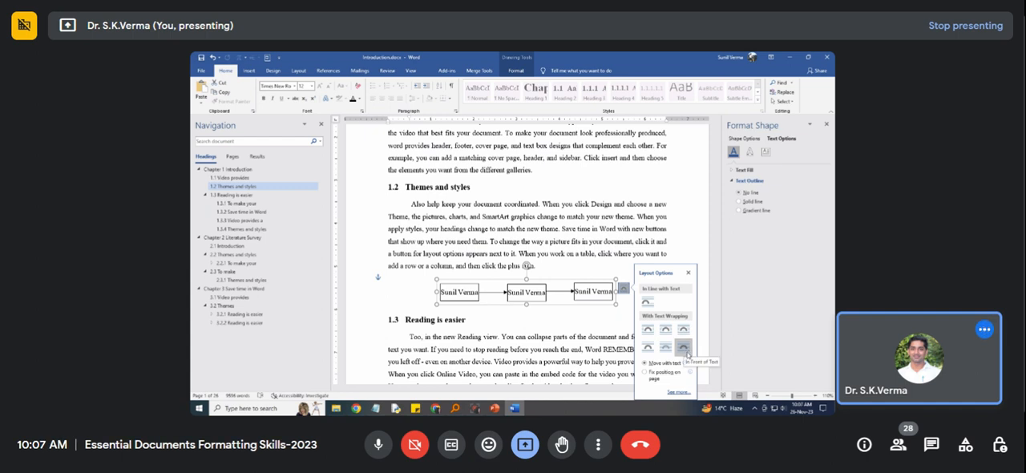
{"action": "left_click", "coordinate": [411, 300]}
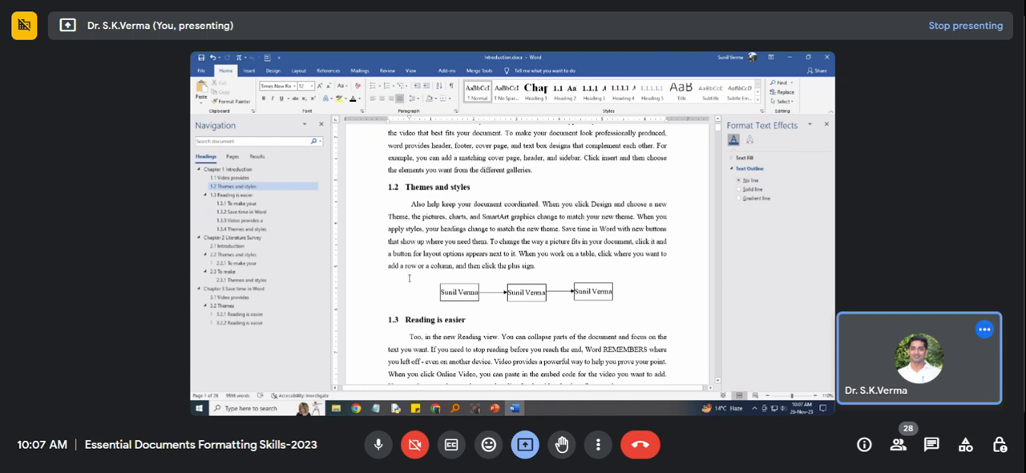
{"action": "left_click_drag", "start_coordinate": [409, 278], "coordinate": [419, 279]}
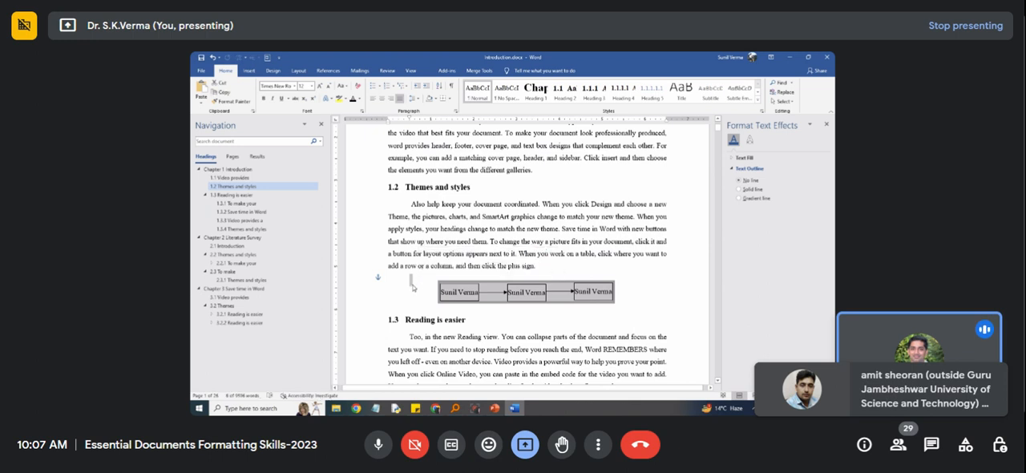
{"action": "left_click", "coordinate": [415, 278]}
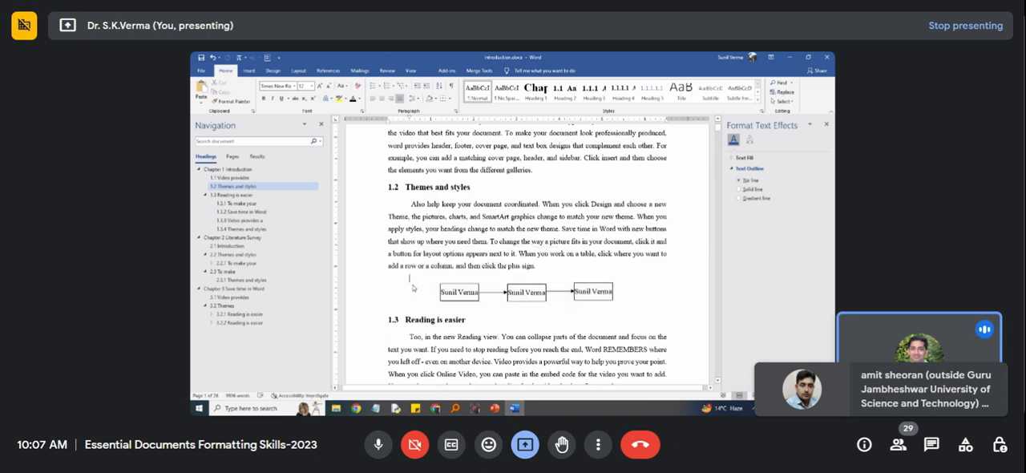
Set the grouped diagram's text wrapping to Top and Bottom.
{"action": "left_click", "coordinate": [481, 298]}
{"action": "left_click", "coordinate": [625, 289]}
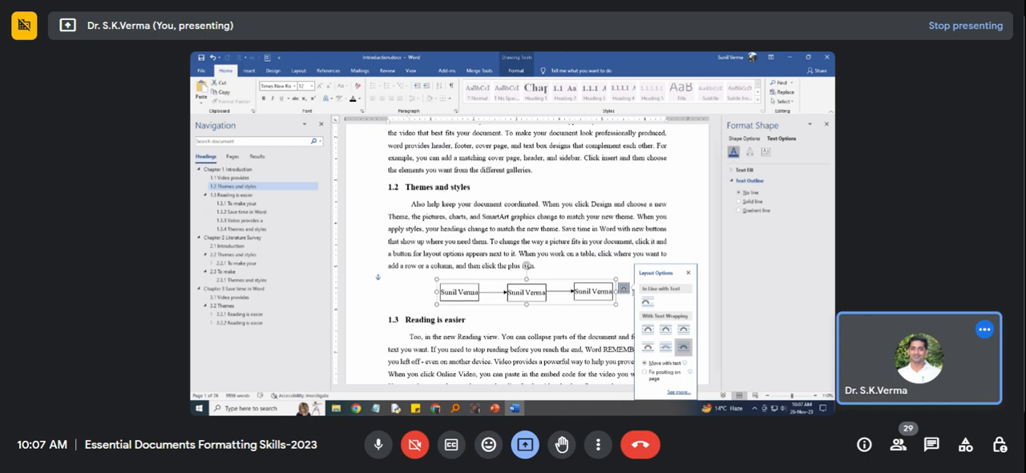
{"action": "left_click", "coordinate": [649, 349]}
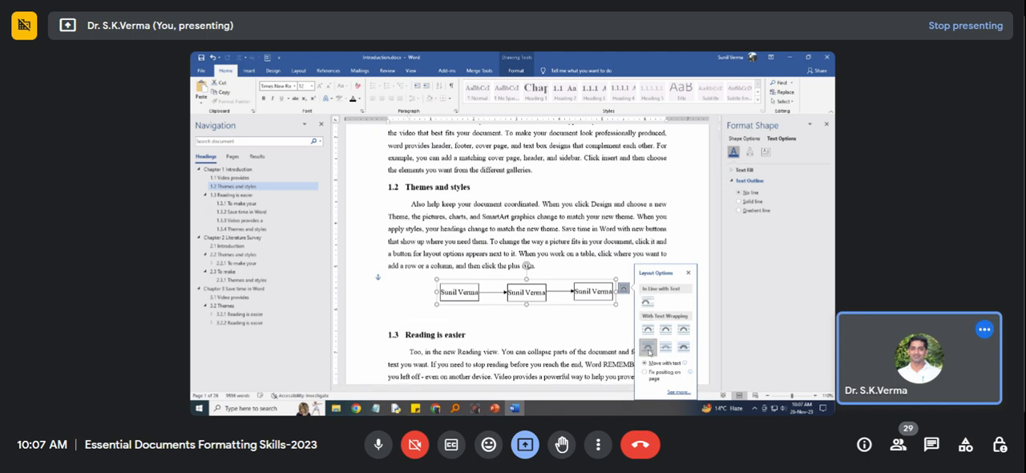
{"action": "left_click", "coordinate": [433, 316]}
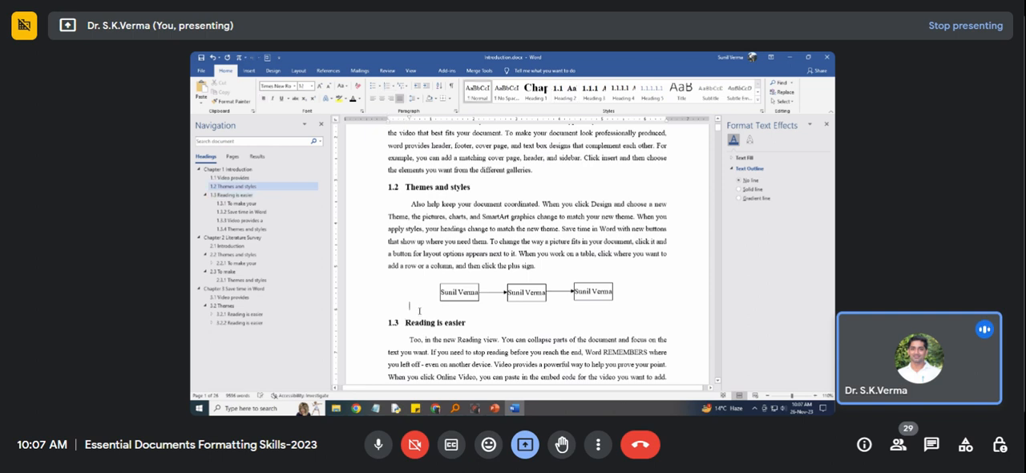
Delete the empty lines around the grouped diagram between the section 1.2 paragraph and heading 1.3.
{"action": "key", "text": "BackSpace"}
{"action": "left_click", "coordinate": [443, 277]}
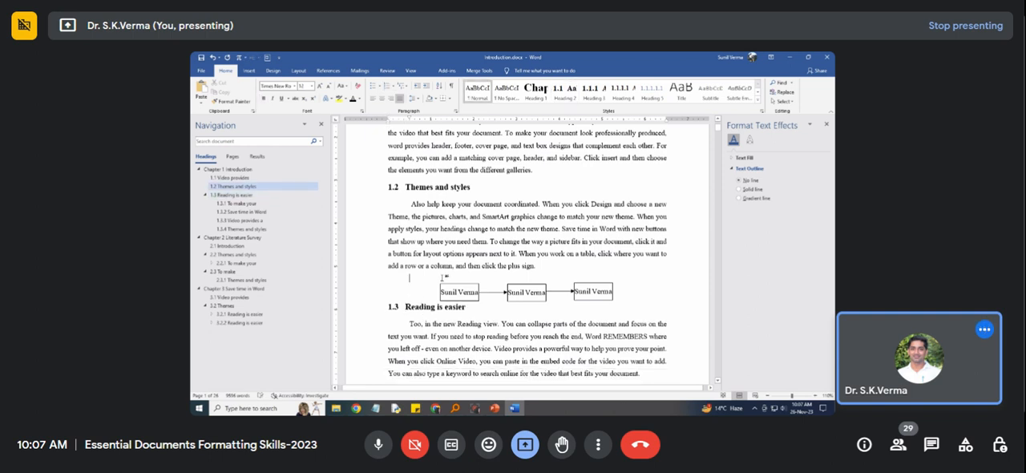
{"action": "key", "text": "BackSpace"}
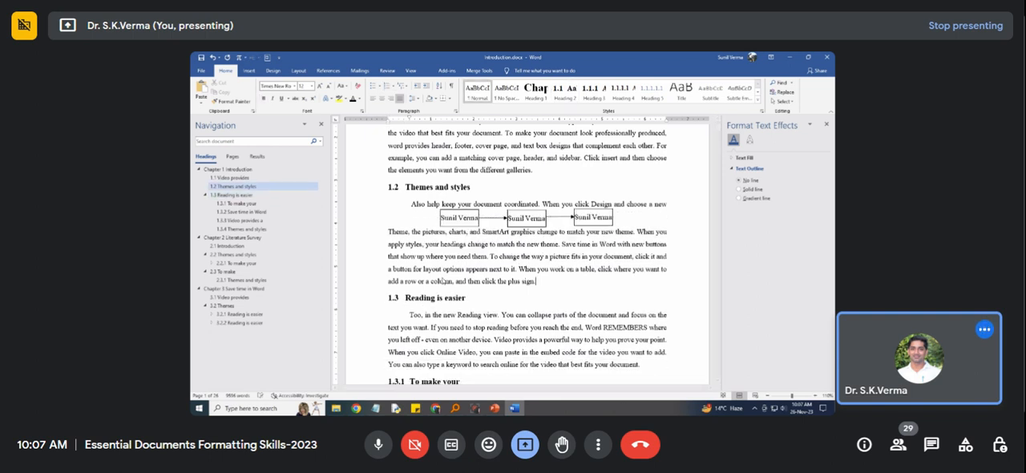
Check the grouped diagram's layout options and the commands available for the object.
{"action": "left_click", "coordinate": [477, 222]}
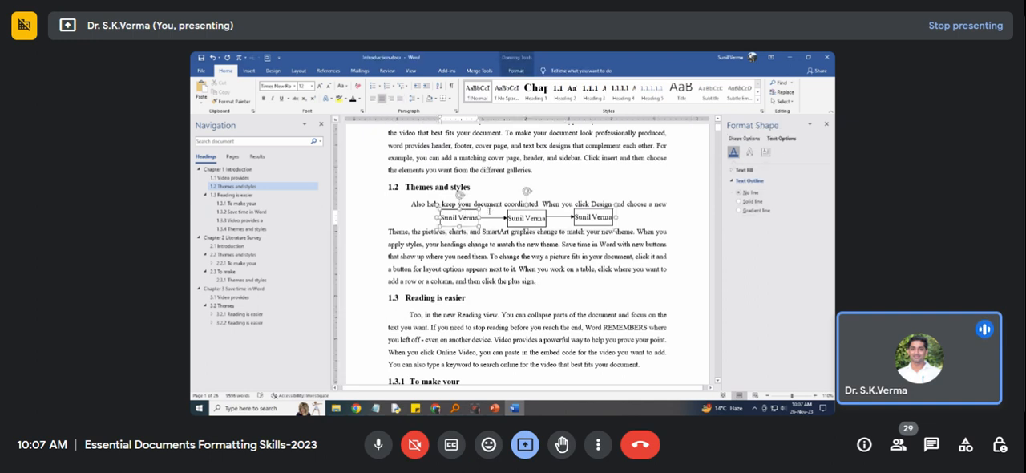
{"action": "left_click", "coordinate": [539, 218]}
{"action": "left_click", "coordinate": [547, 213]}
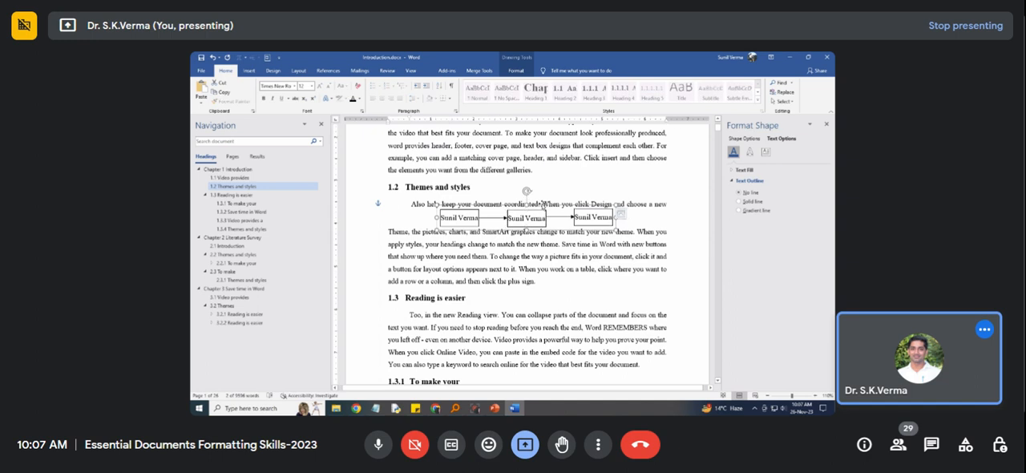
{"action": "left_click", "coordinate": [624, 213]}
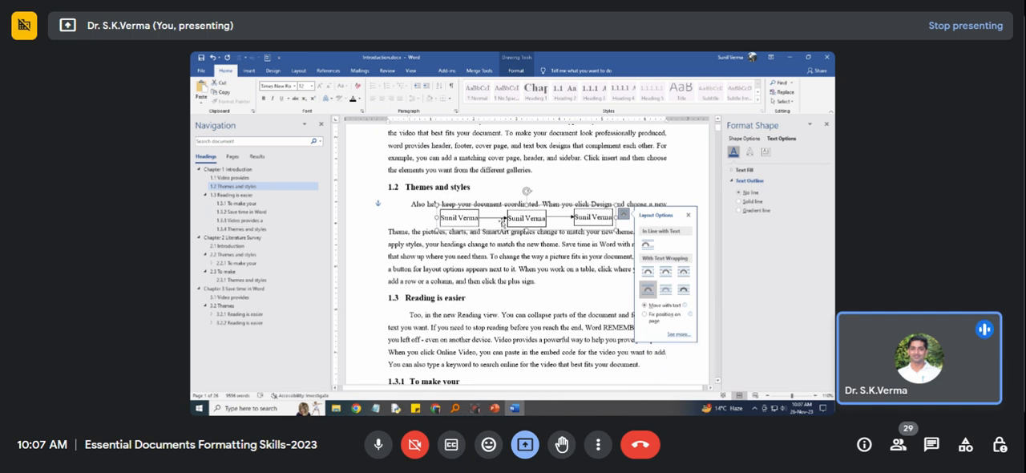
{"action": "left_click", "coordinate": [616, 233]}
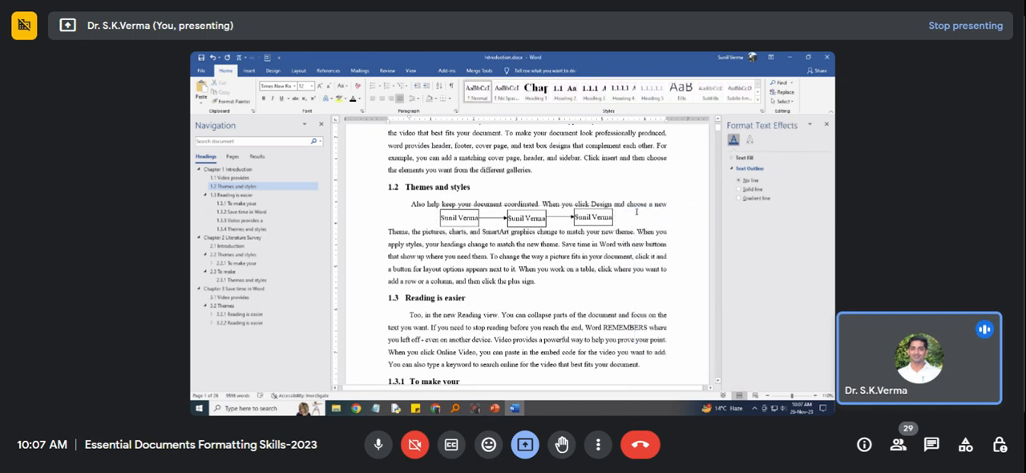
{"action": "left_click", "coordinate": [593, 214]}
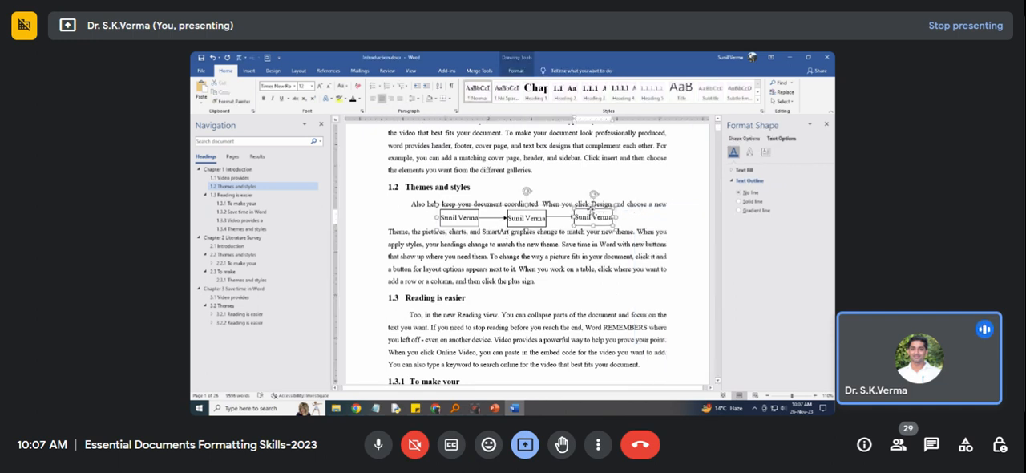
{"action": "right_click", "coordinate": [592, 211]}
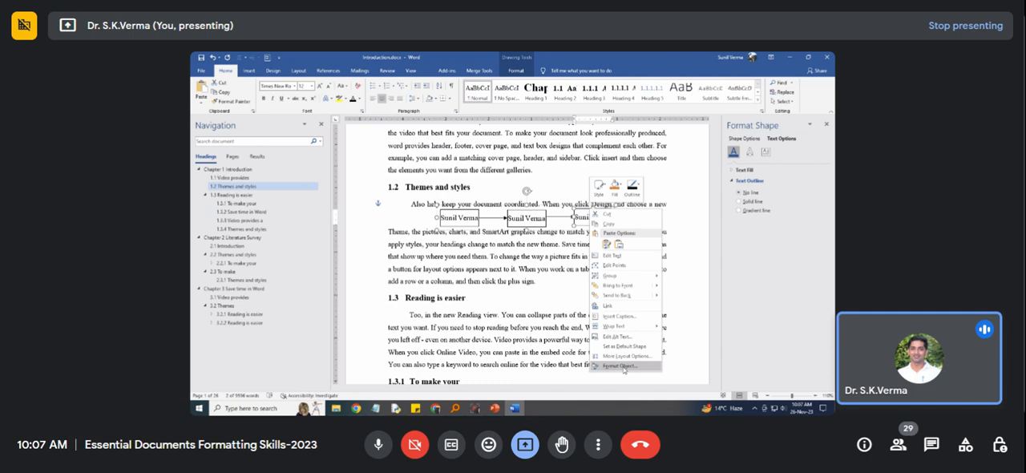
{"action": "left_click", "coordinate": [581, 247]}
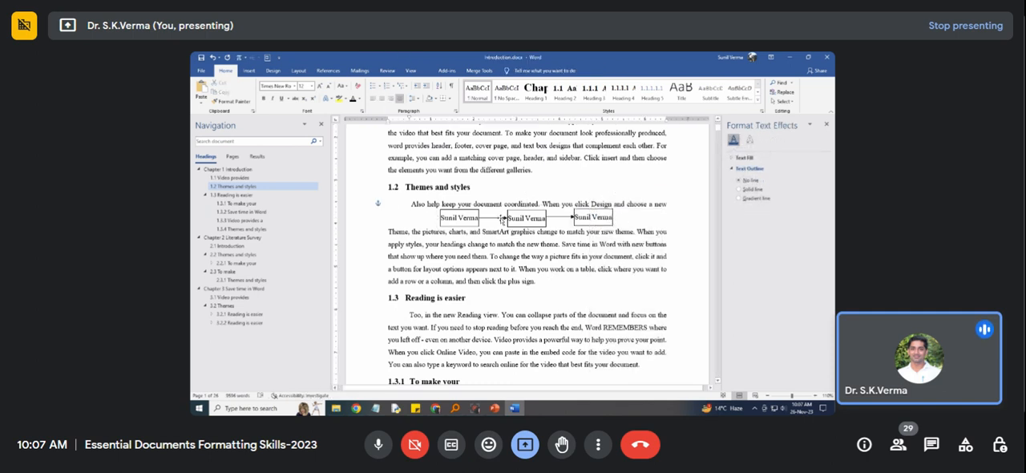
Move the grouped diagram below the section 1.2 paragraph and add a blank line before heading 1.3.
{"action": "left_click_drag", "start_coordinate": [501, 209], "coordinate": [501, 277]}
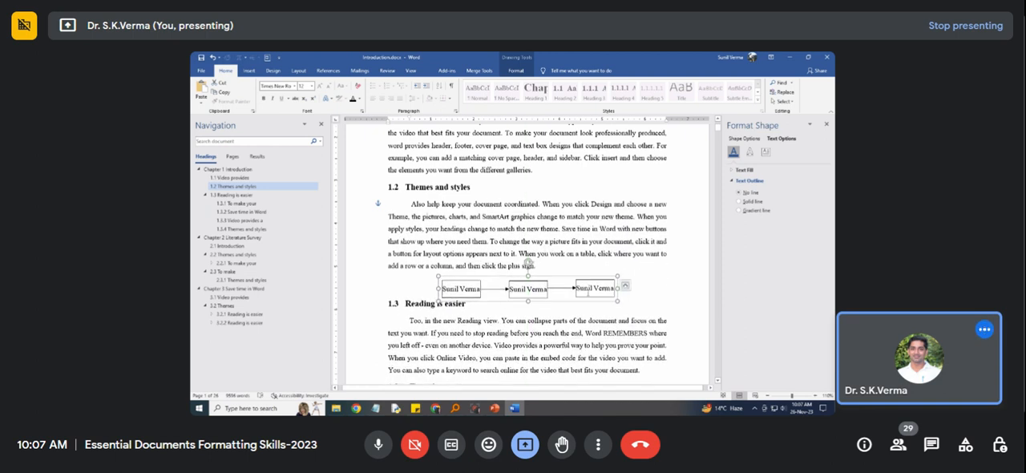
{"action": "left_click", "coordinate": [622, 286]}
{"action": "key", "text": "Return"}
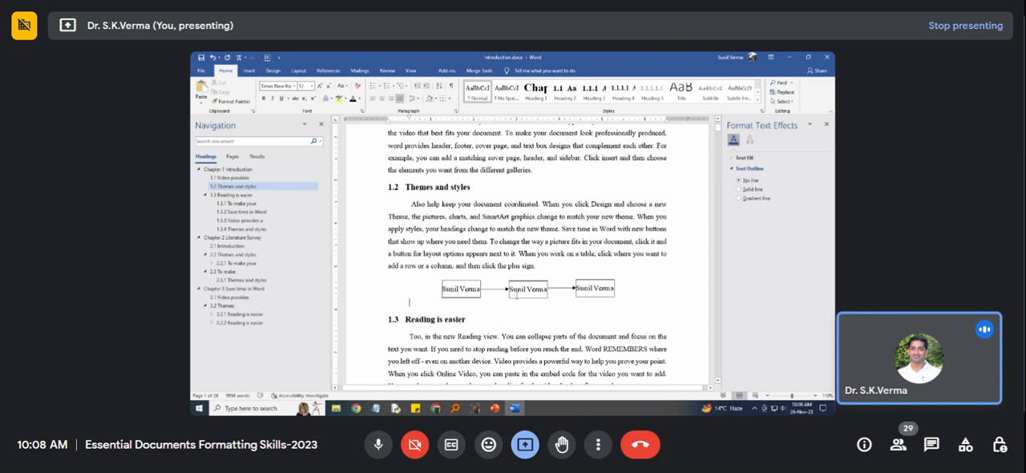
Copy the grouped diagram to a new line after the first paragraph of section 1.3.3 and shift it to the middle of the page.
{"action": "left_click", "coordinate": [514, 290]}
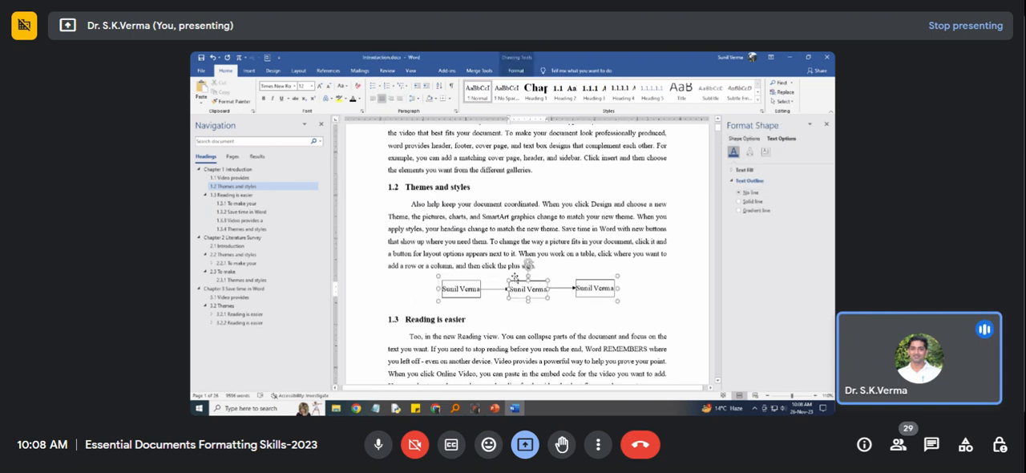
{"action": "left_click", "coordinate": [515, 278]}
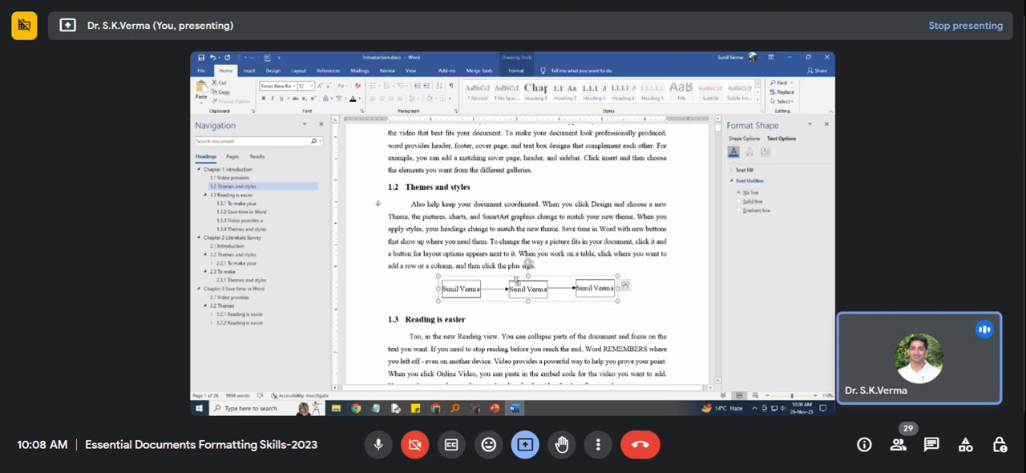
{"action": "scroll", "coordinate": [507, 285], "scroll_direction": "down", "scroll_amount": 10}
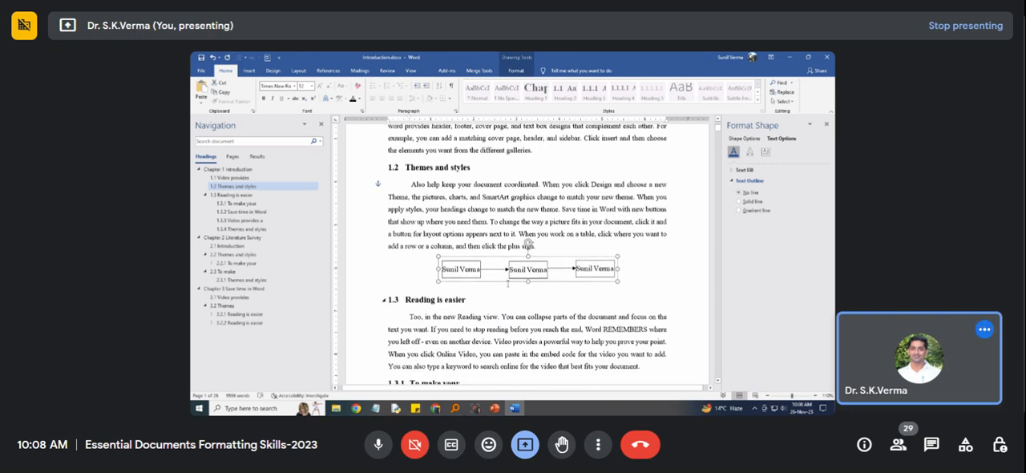
{"action": "scroll", "coordinate": [506, 289], "scroll_direction": "down", "scroll_amount": 5}
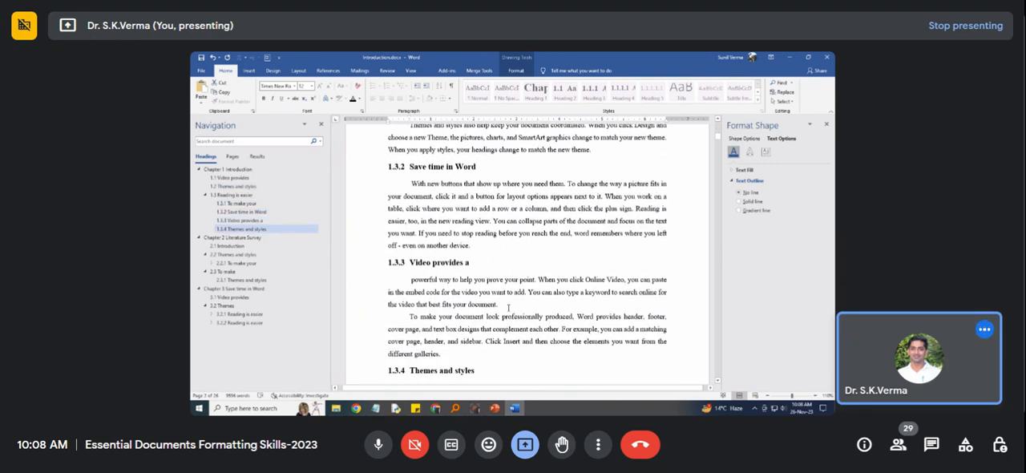
{"action": "left_click", "coordinate": [508, 308]}
{"action": "key", "text": "Return"}
{"action": "key", "text": "ctrl+v"}
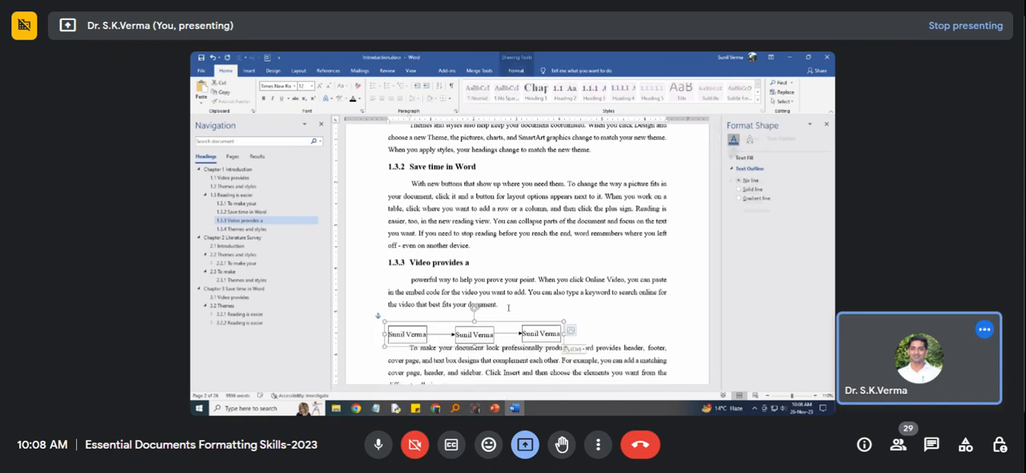
{"action": "left_click_drag", "start_coordinate": [438, 324], "coordinate": [490, 325]}
{"action": "left_click", "coordinate": [624, 347]}
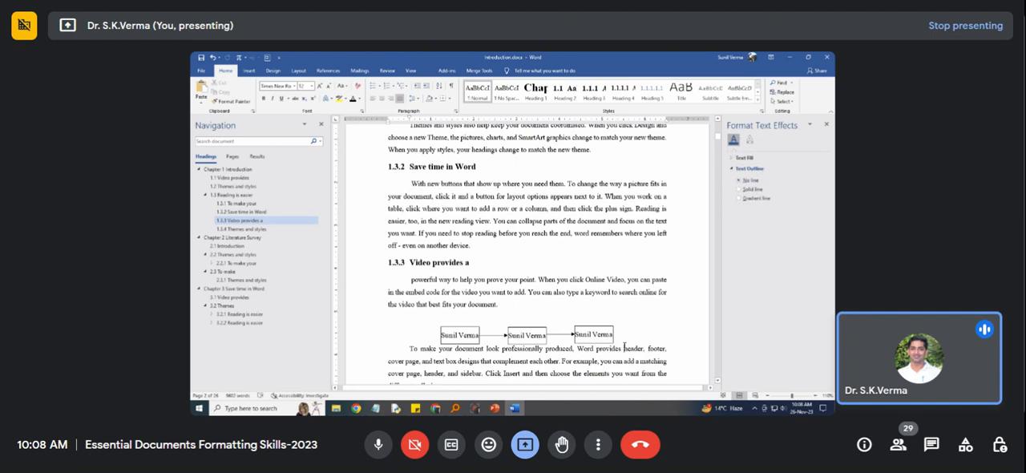
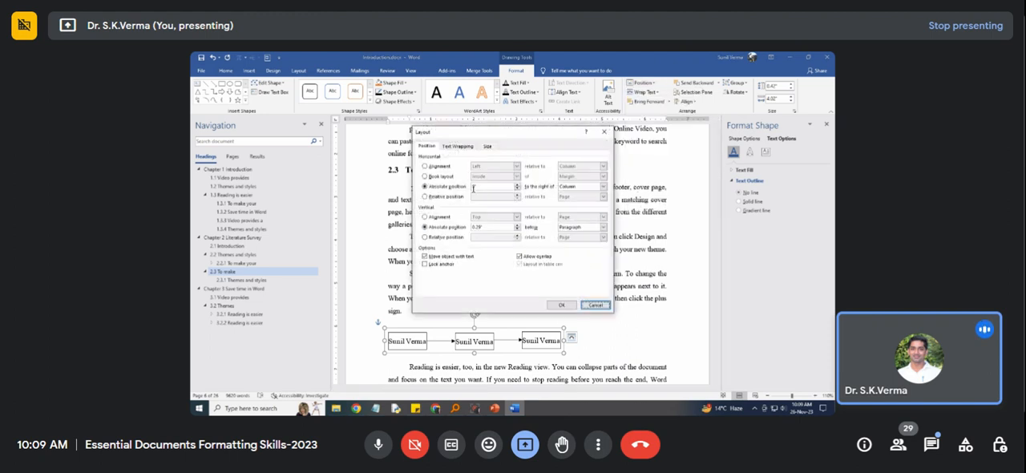
Check the section 2.3 diagram's text wrapping settings and align the diagram to the horizontal center between the margins.
{"action": "left_click", "coordinate": [469, 147]}
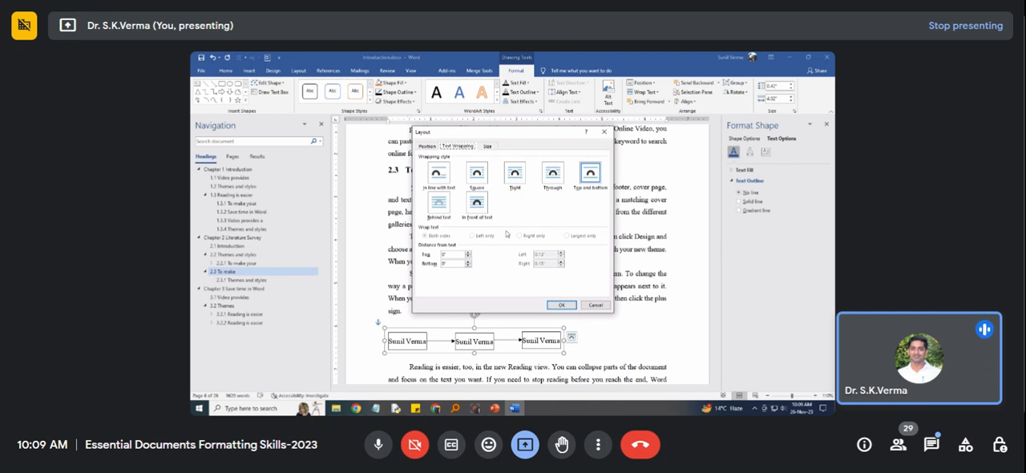
{"action": "left_click", "coordinate": [593, 304]}
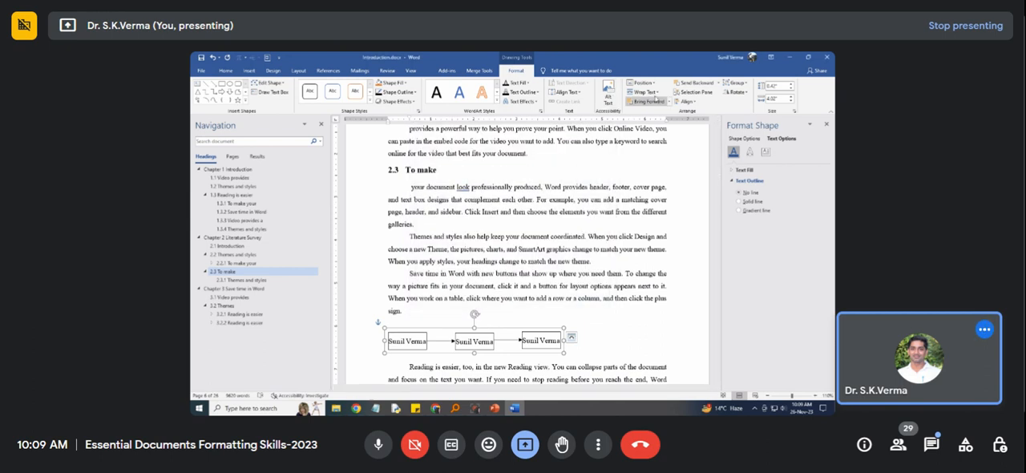
{"action": "left_click", "coordinate": [572, 94]}
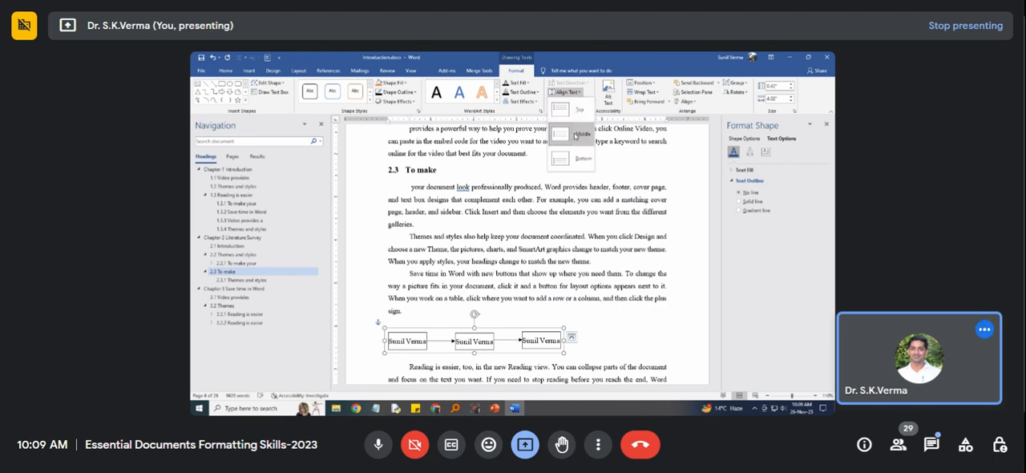
{"action": "left_click", "coordinate": [696, 105]}
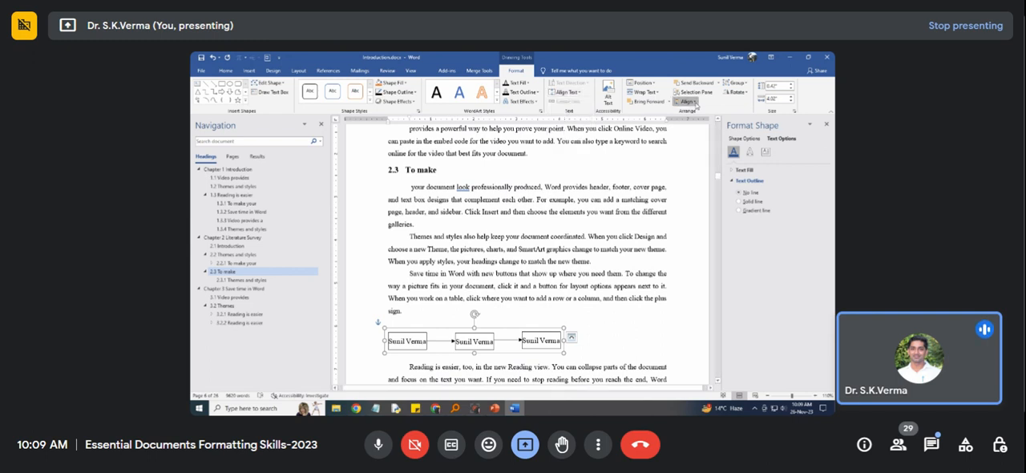
{"action": "left_click", "coordinate": [689, 102]}
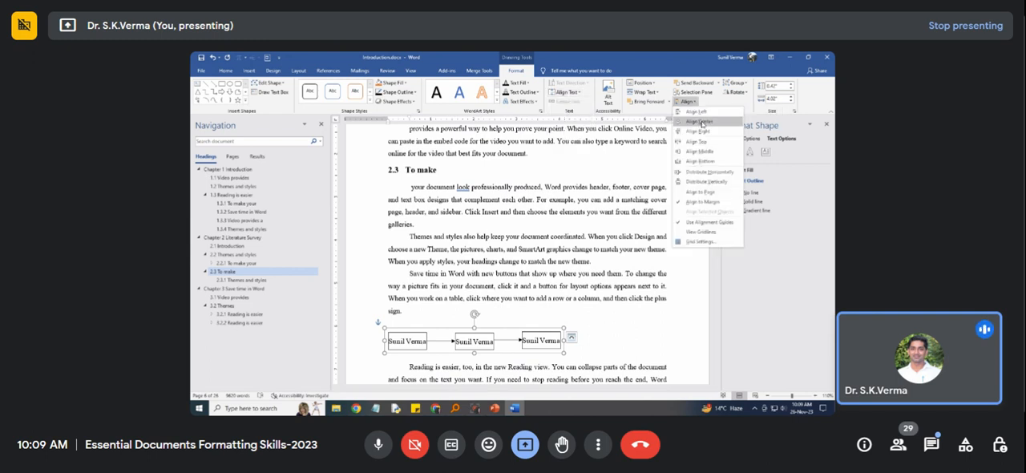
{"action": "left_click", "coordinate": [699, 121]}
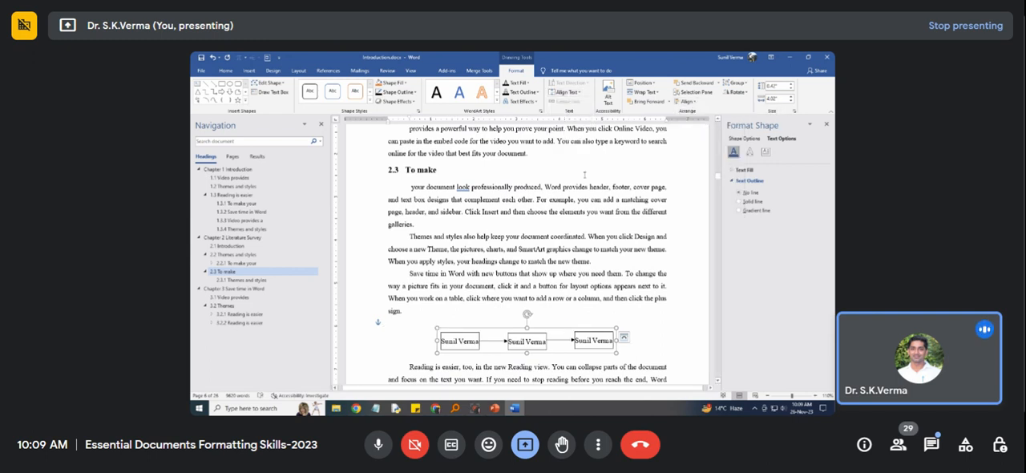
{"action": "scroll", "coordinate": [585, 174], "scroll_direction": "up", "scroll_amount": 1}
{"action": "scroll", "coordinate": [545, 188], "scroll_direction": "down", "scroll_amount": 3}
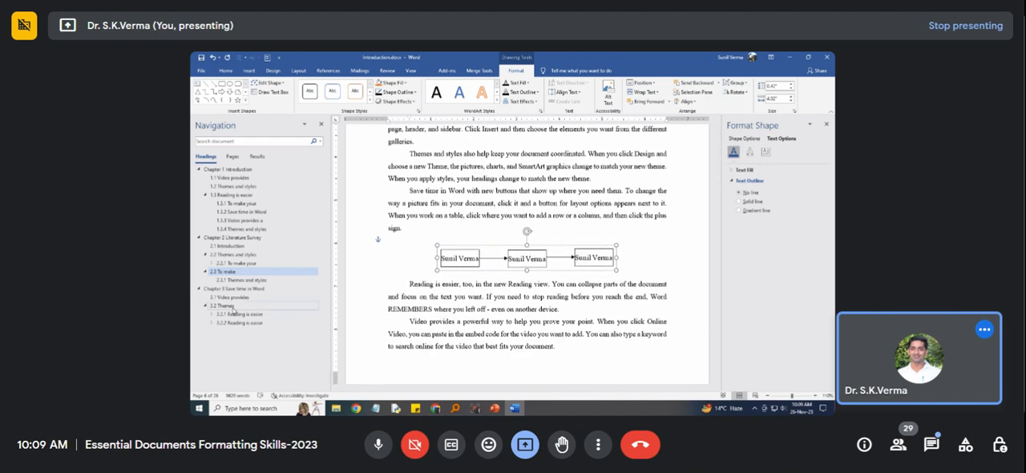
Paste the grouped diagram on a new line after the "Save time in Word" paragraph of section 3.1 and align it center.
{"action": "left_click", "coordinate": [234, 289]}
{"action": "scroll", "coordinate": [459, 273], "scroll_direction": "down", "scroll_amount": 5}
{"action": "left_click", "coordinate": [462, 235]}
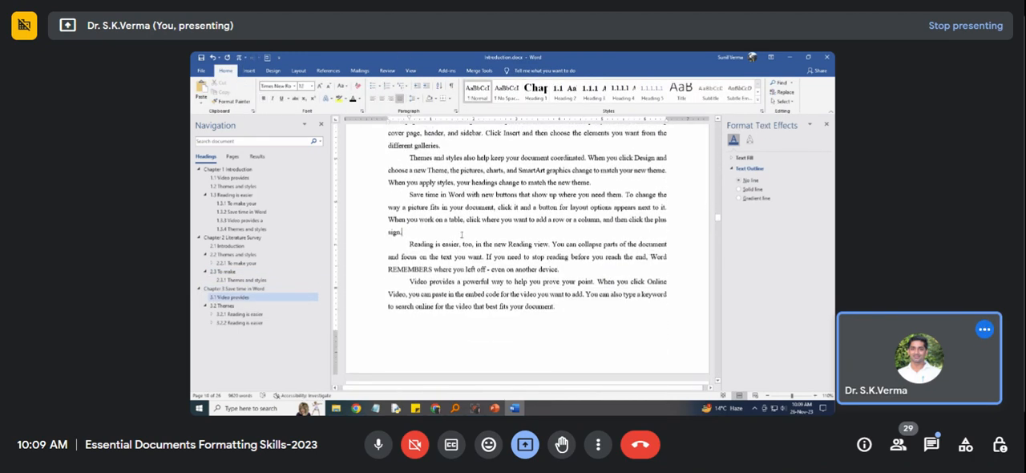
{"action": "key", "text": "Return"}
{"action": "key", "text": "ctrl+v"}
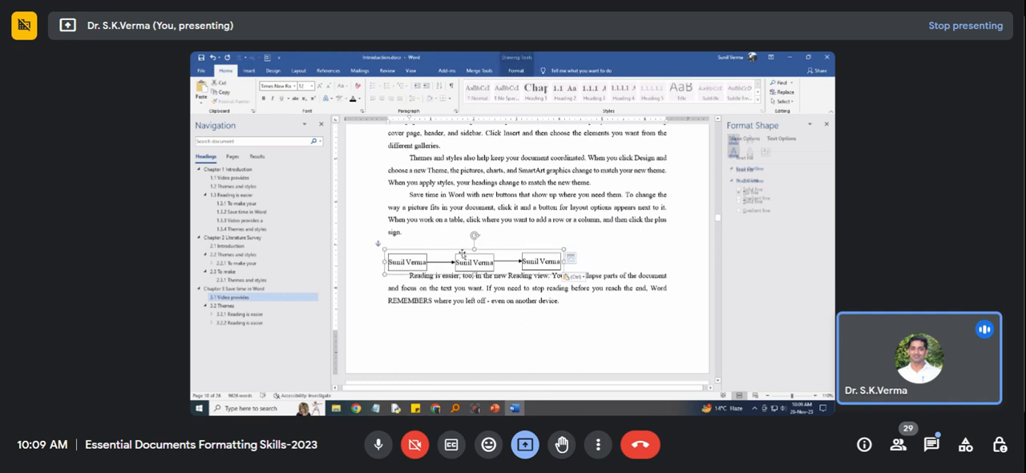
{"action": "left_click", "coordinate": [517, 72]}
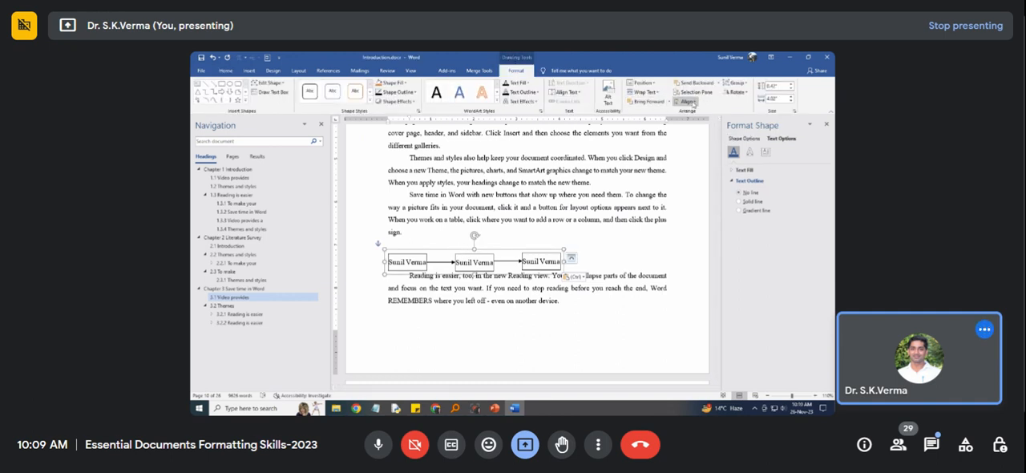
{"action": "left_click", "coordinate": [687, 102]}
{"action": "left_click", "coordinate": [700, 122]}
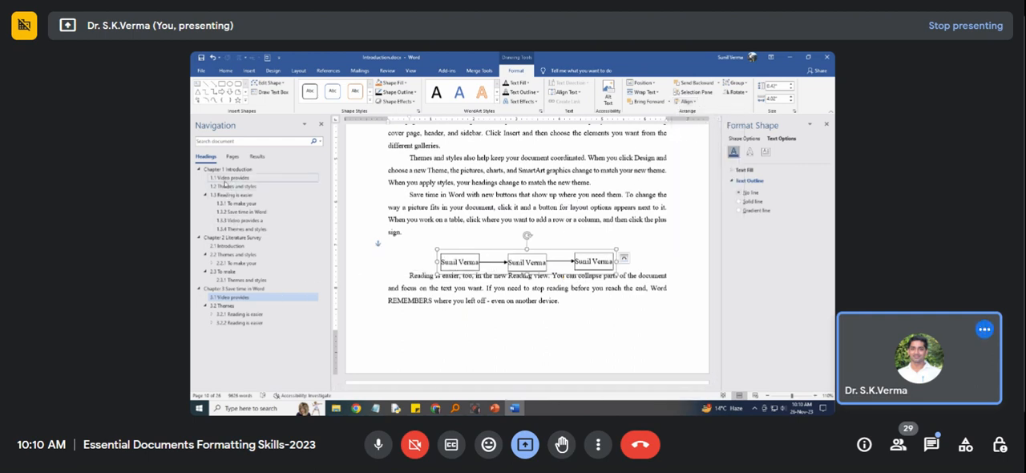
Return to the grouped diagram below the section 1.2 paragraph and check its layout options.
{"action": "left_click", "coordinate": [225, 179]}
{"action": "scroll", "coordinate": [473, 274], "scroll_direction": "up", "scroll_amount": 3}
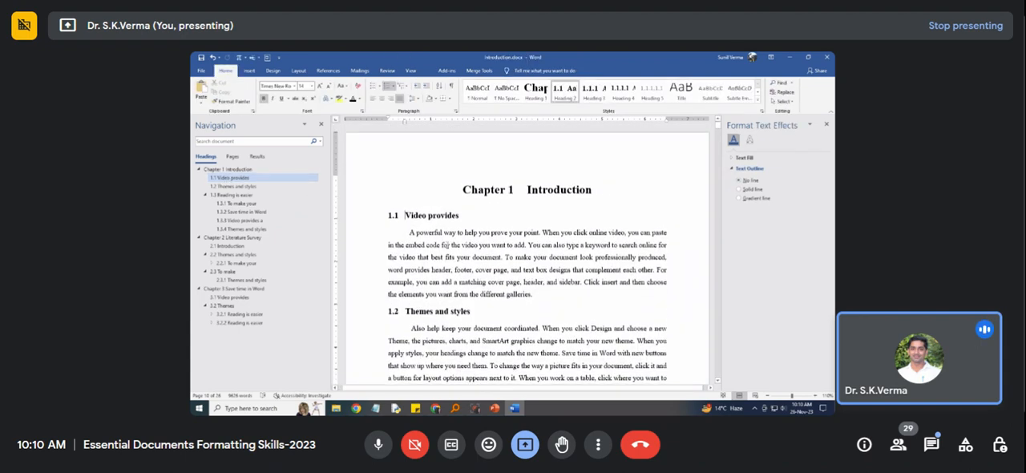
{"action": "scroll", "coordinate": [473, 274], "scroll_direction": "down", "scroll_amount": 5}
{"action": "left_click", "coordinate": [521, 276]}
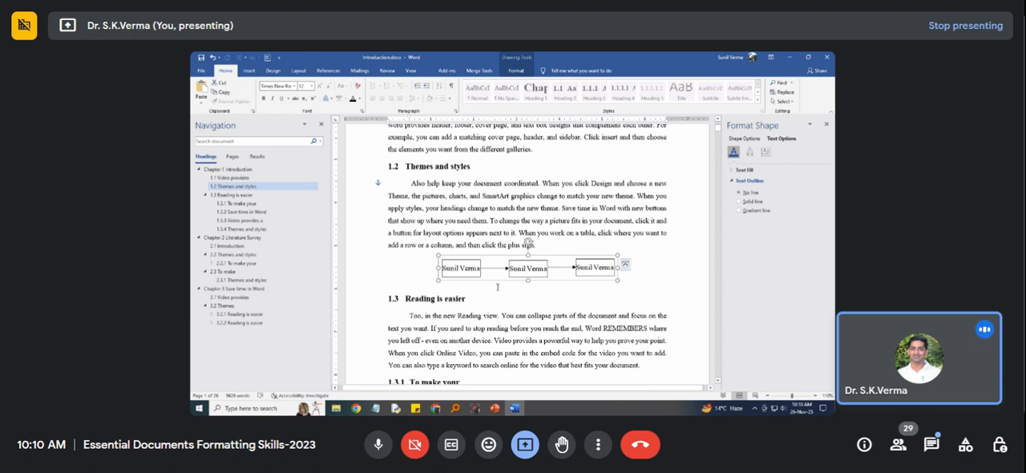
{"action": "left_click", "coordinate": [506, 290]}
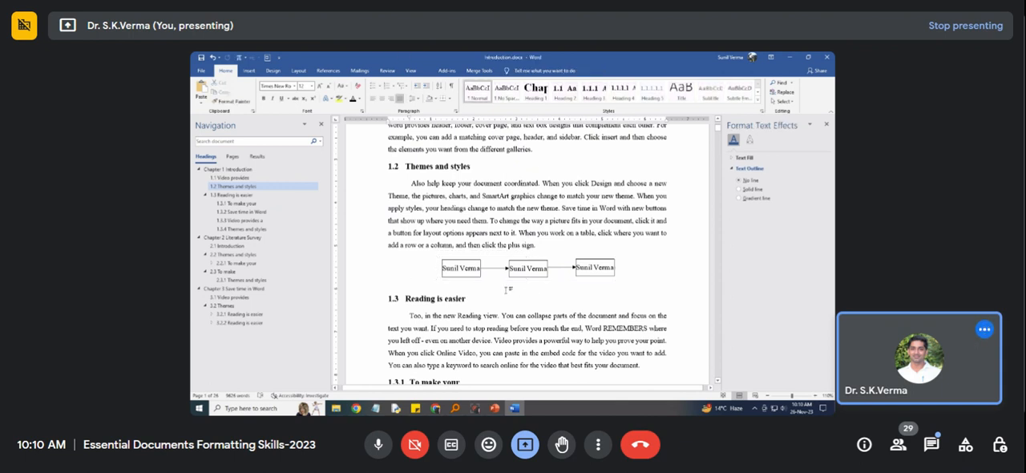
{"action": "left_click", "coordinate": [515, 279]}
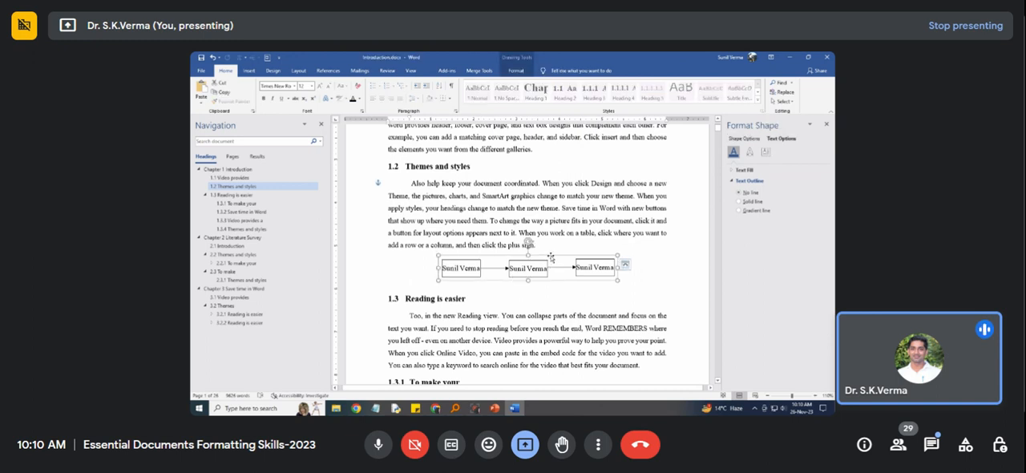
{"action": "left_click", "coordinate": [626, 266]}
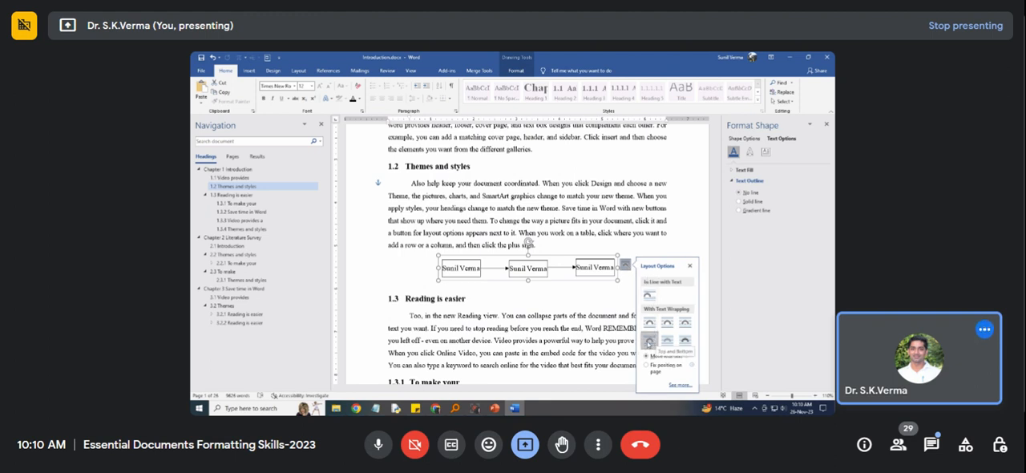
{"action": "left_click", "coordinate": [578, 299]}
Start a caption for the grouped diagram in section 1.2 using the Figure label.
{"action": "left_click", "coordinate": [560, 262]}
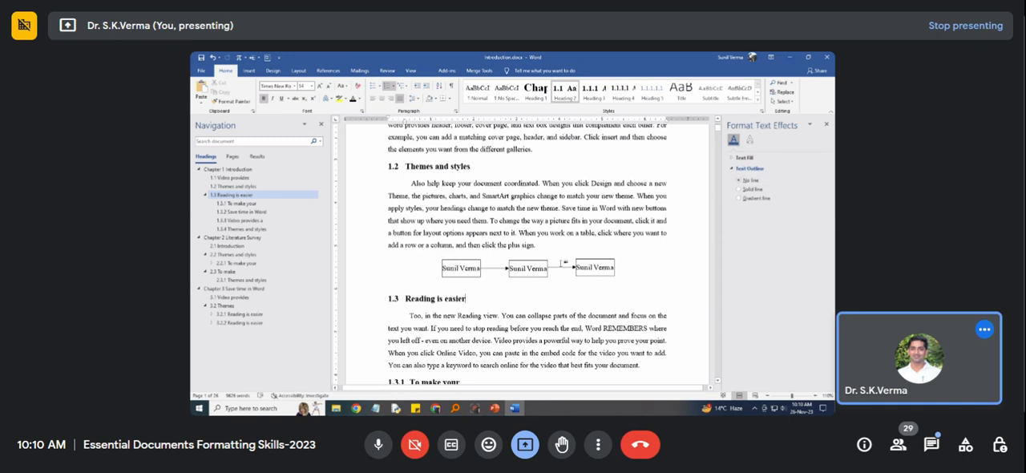
{"action": "left_click", "coordinate": [549, 263]}
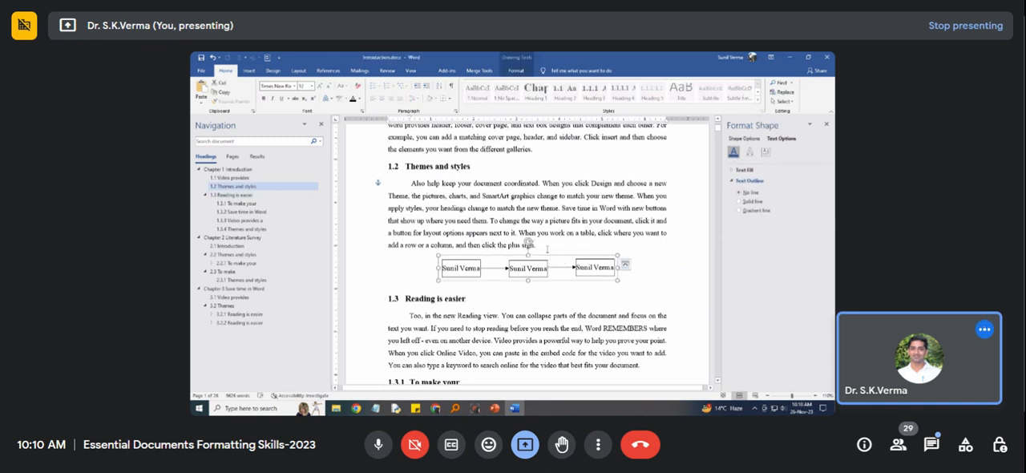
{"action": "left_click", "coordinate": [333, 72]}
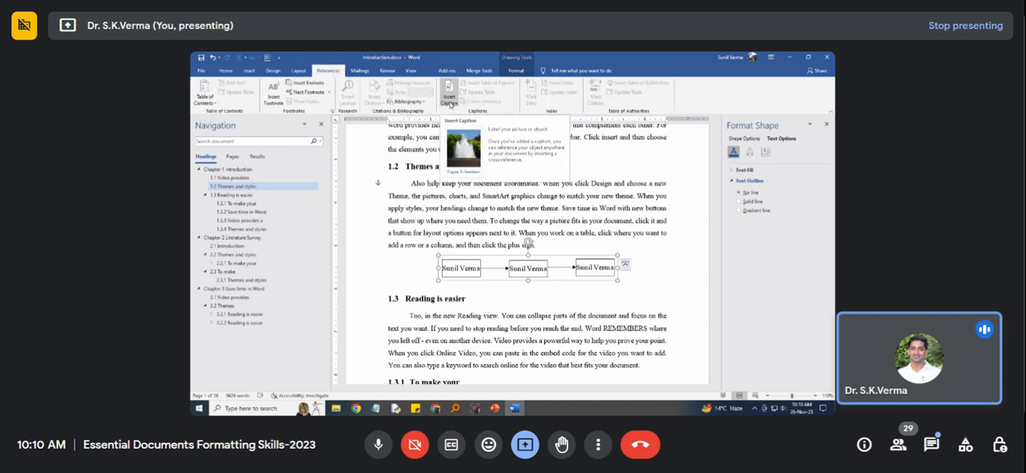
{"action": "left_click", "coordinate": [450, 102]}
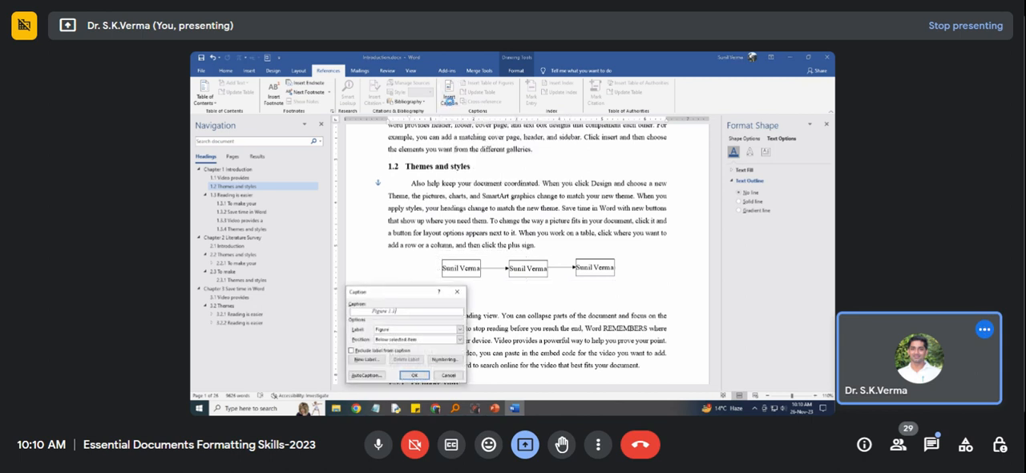
{"action": "left_click_drag", "start_coordinate": [404, 297], "coordinate": [629, 149]}
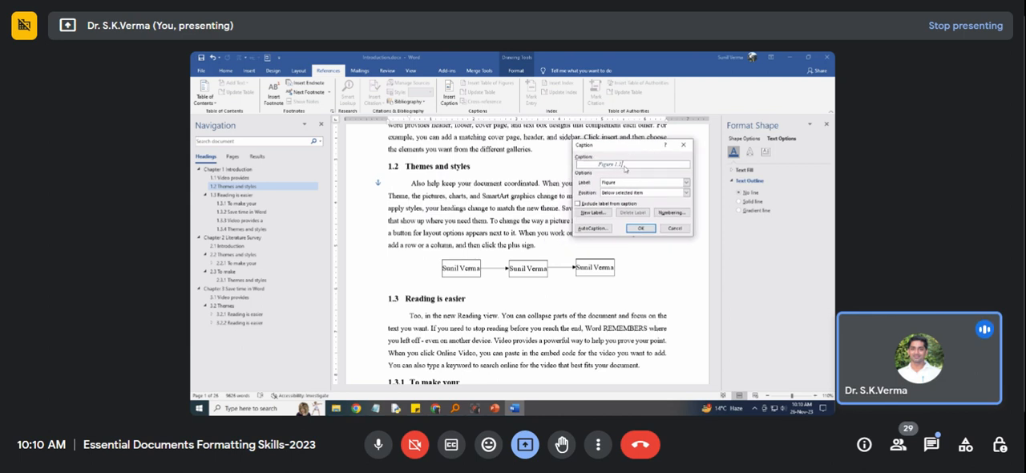
{"action": "left_click", "coordinate": [686, 182]}
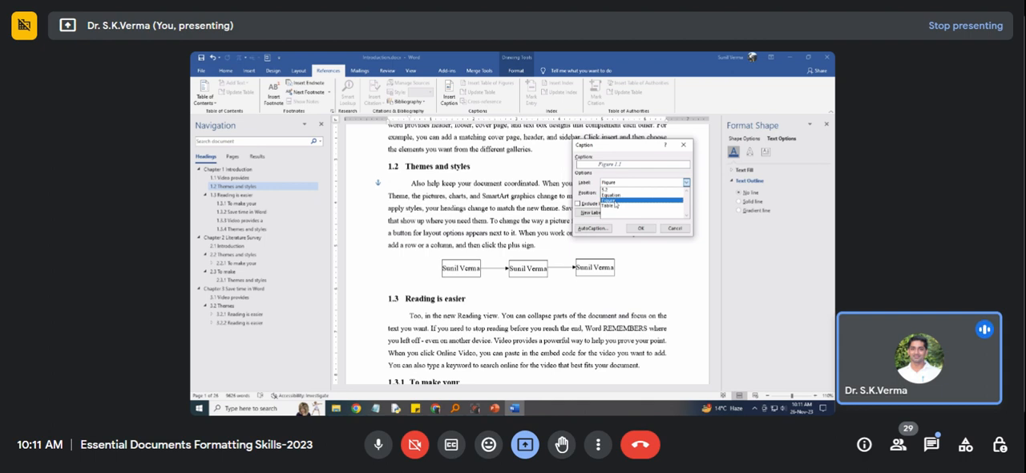
{"action": "left_click", "coordinate": [615, 201]}
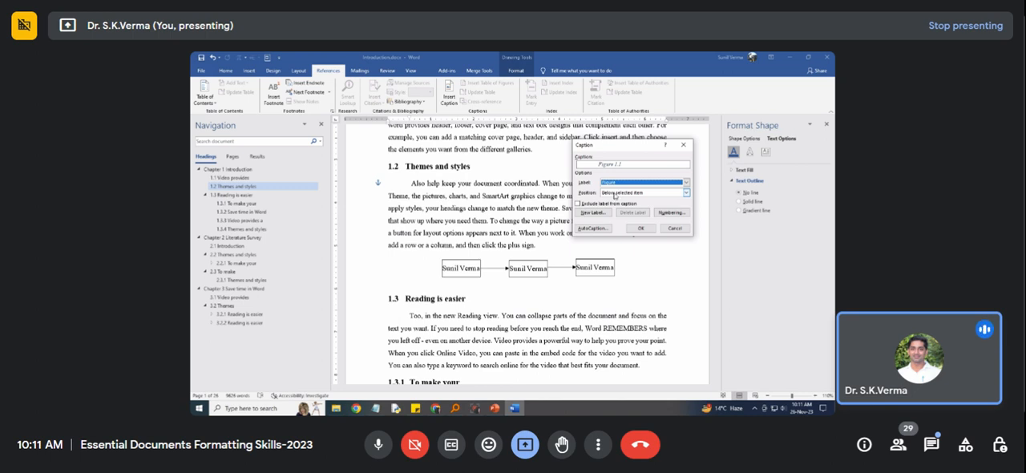
Try the Table label for the caption and switch back to Figure.
{"action": "left_click", "coordinate": [615, 182]}
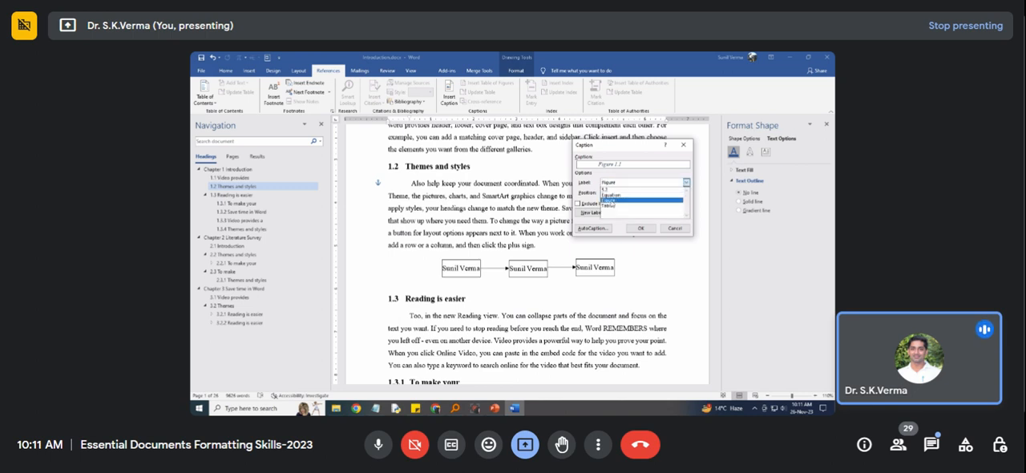
{"action": "left_click", "coordinate": [611, 206]}
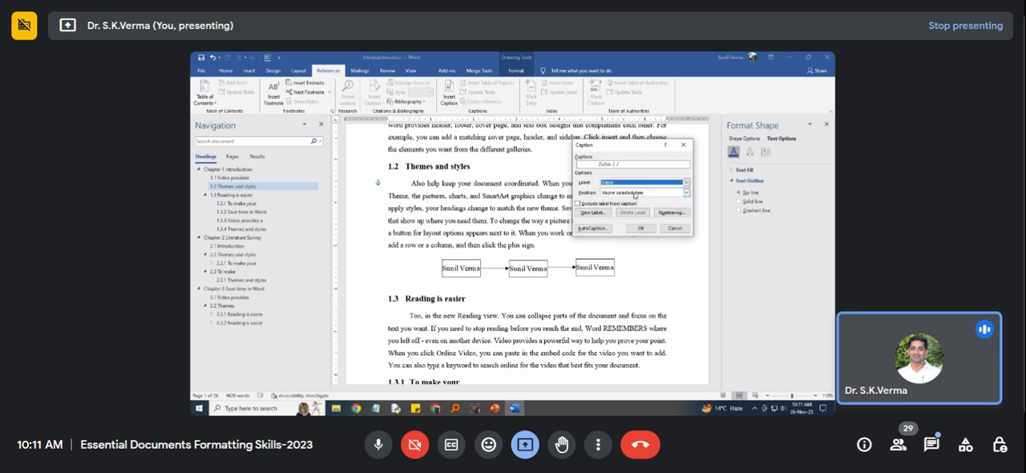
{"action": "left_click", "coordinate": [635, 183]}
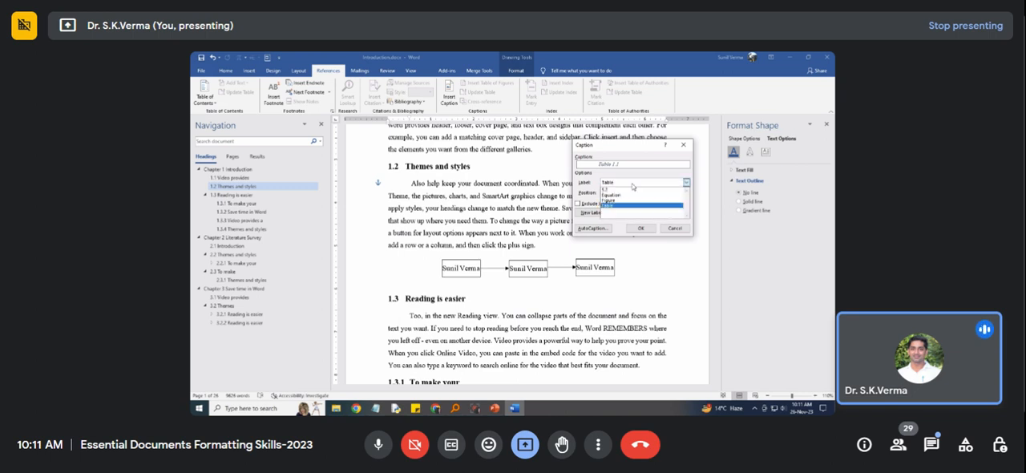
{"action": "left_click", "coordinate": [622, 201]}
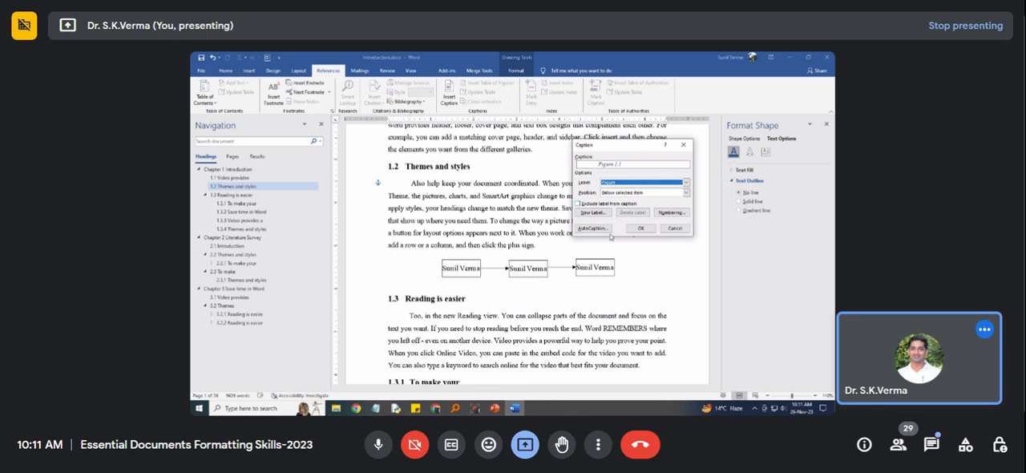
Insert the caption "Figure 1.1 Block diagram" below the diagram, with a period separating the chapter and figure numbers.
{"action": "left_click", "coordinate": [629, 166]}
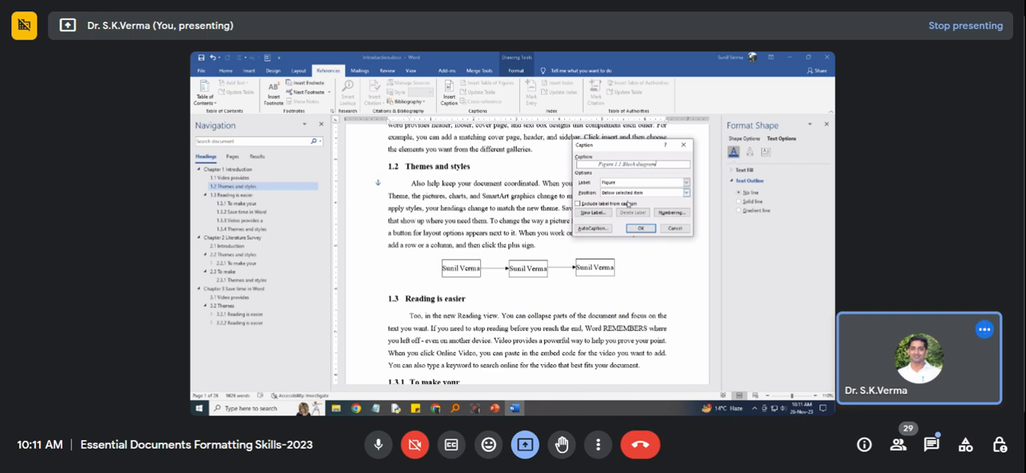
{"action": "left_click", "coordinate": [670, 213]}
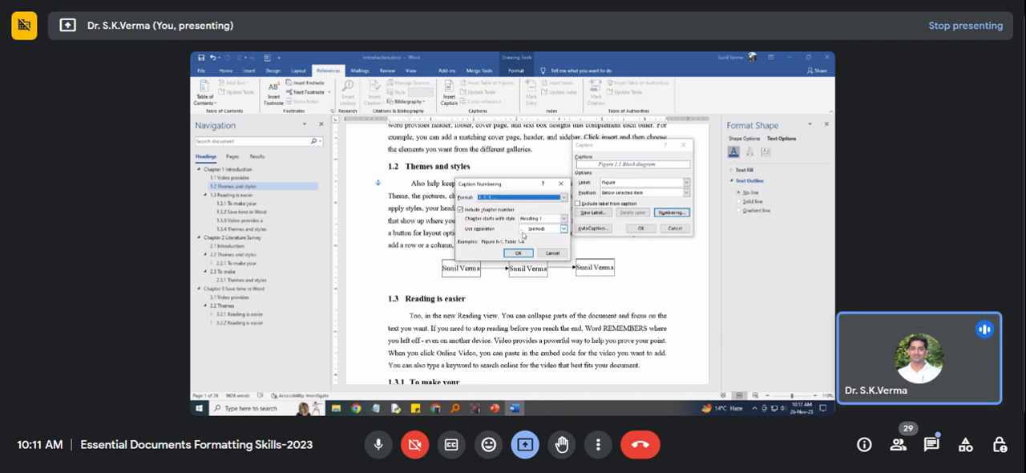
{"action": "left_click", "coordinate": [563, 229]}
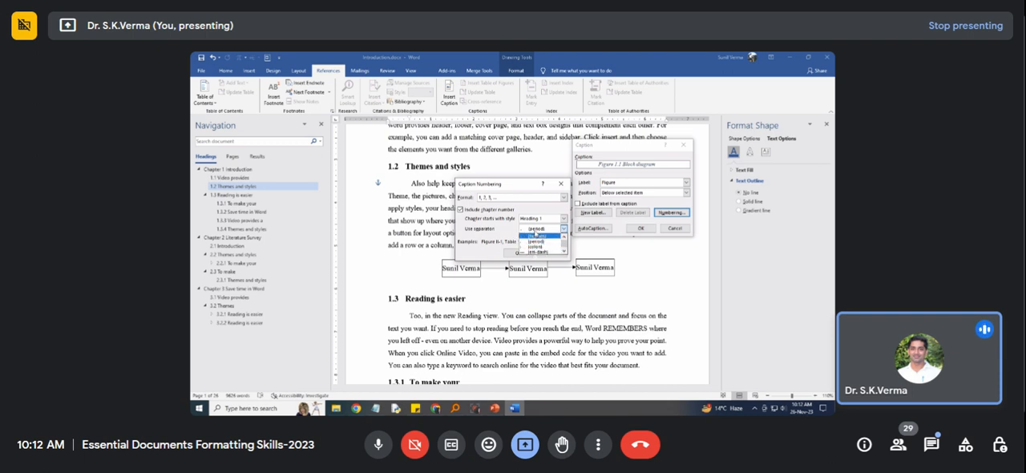
{"action": "left_click", "coordinate": [531, 243]}
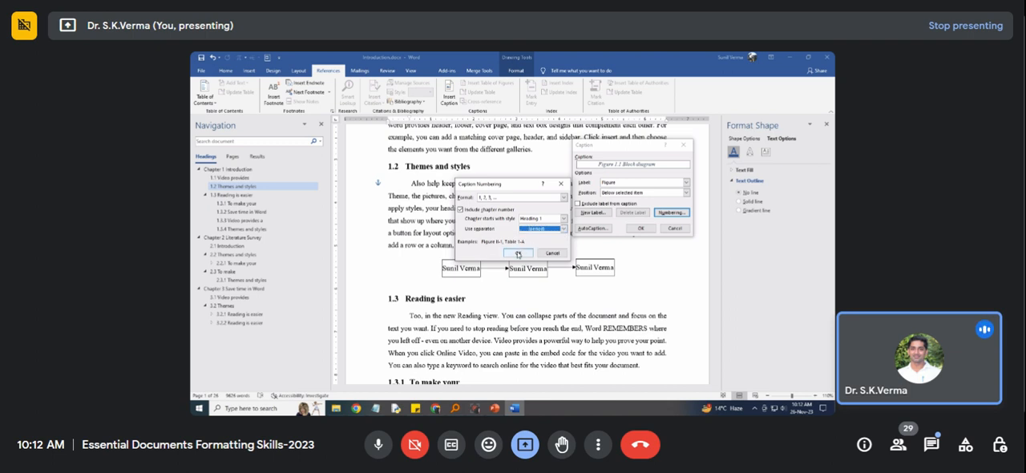
{"action": "left_click", "coordinate": [518, 254]}
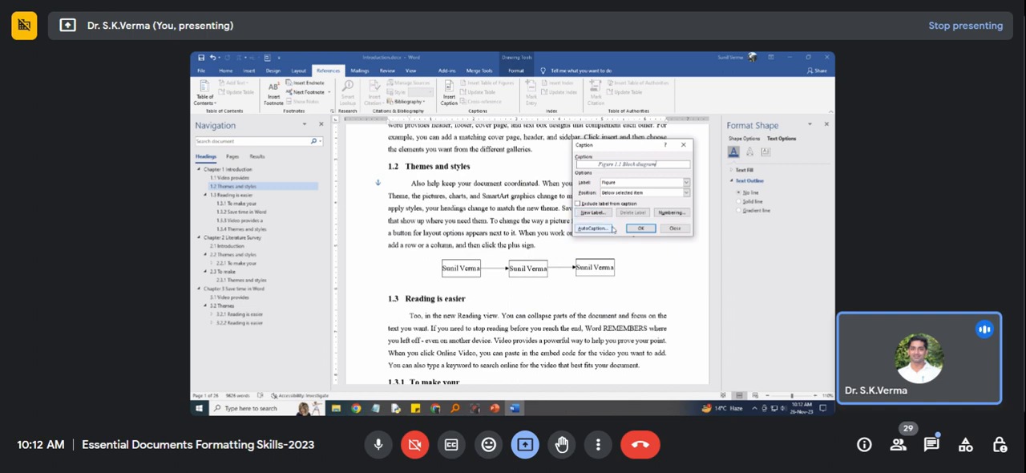
{"action": "left_click", "coordinate": [640, 230]}
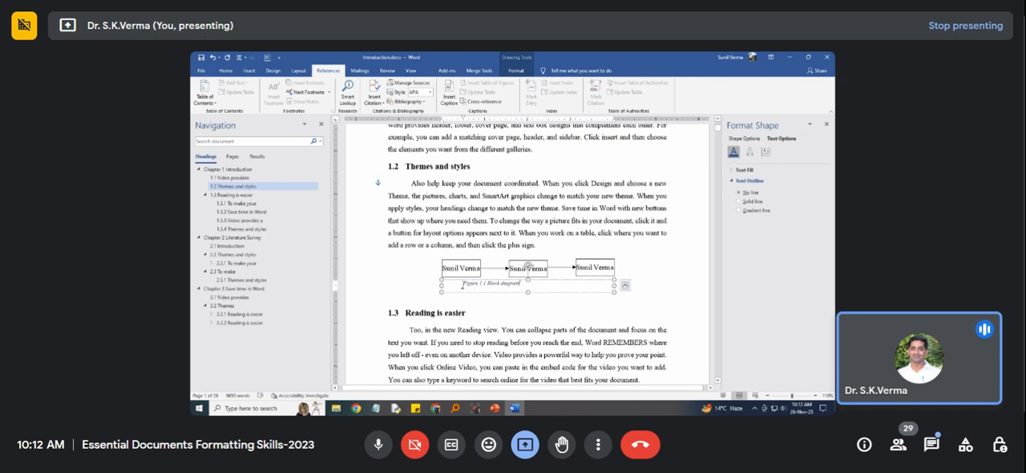
Modify the Caption style from the Figure 1.1 caption, setting its font color to black and font size to 12.
{"action": "left_click_drag", "start_coordinate": [522, 284], "coordinate": [463, 284]}
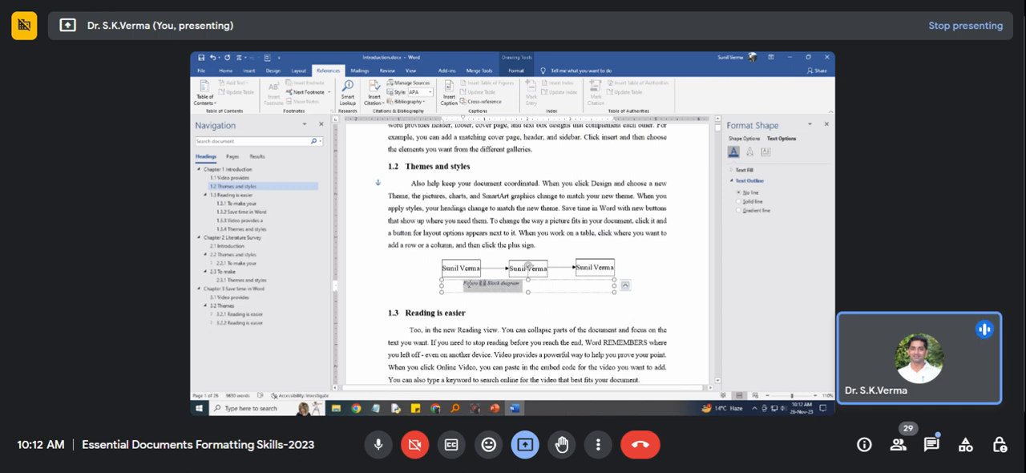
{"action": "left_click", "coordinate": [225, 71]}
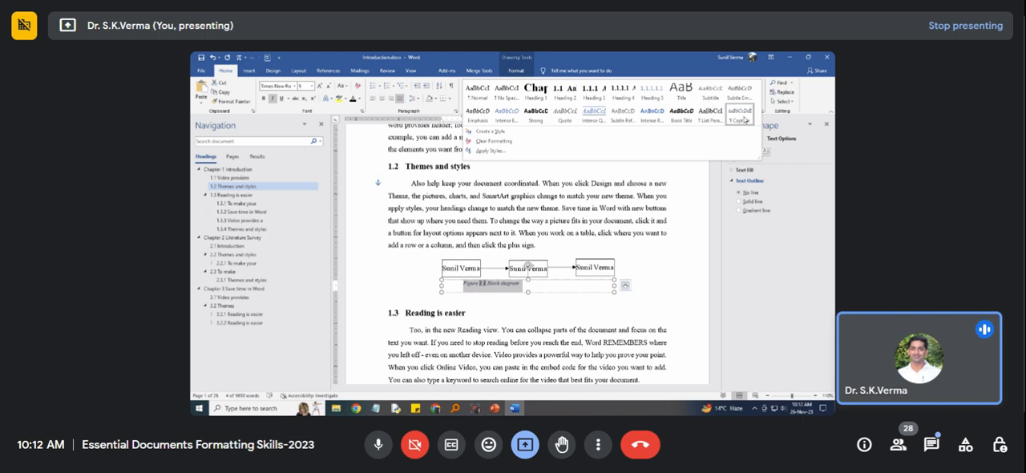
{"action": "right_click", "coordinate": [739, 119]}
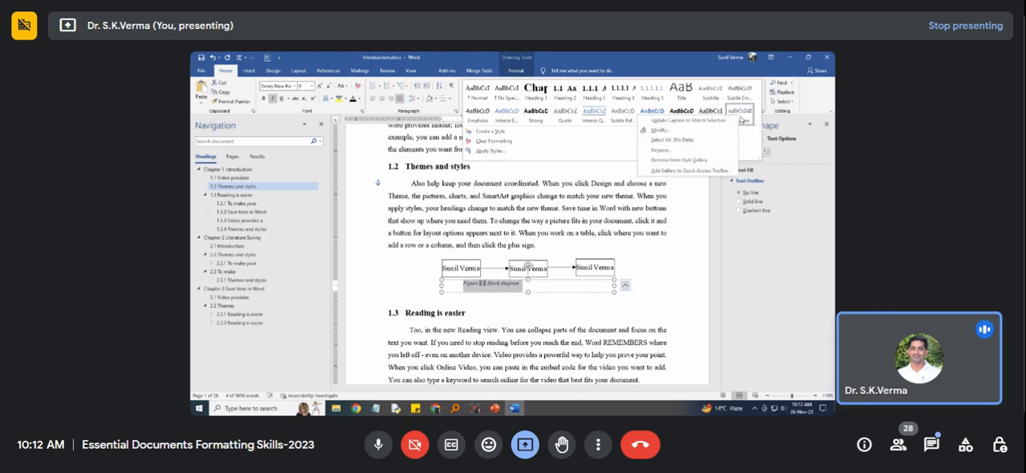
{"action": "left_click", "coordinate": [688, 129]}
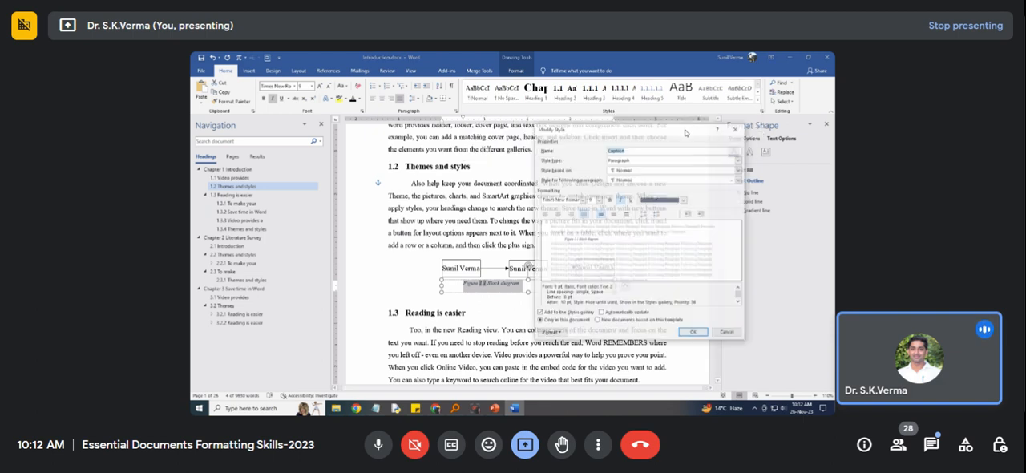
{"action": "left_click", "coordinate": [656, 202]}
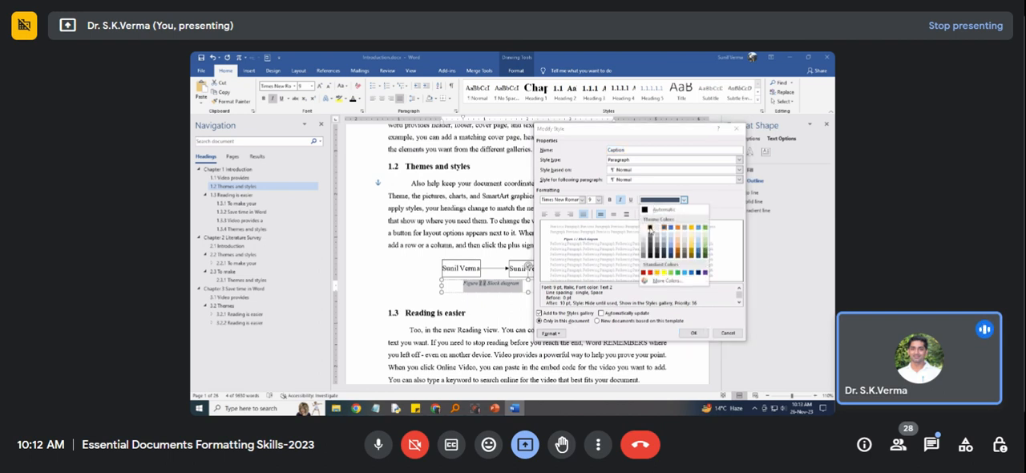
{"action": "left_click", "coordinate": [650, 227]}
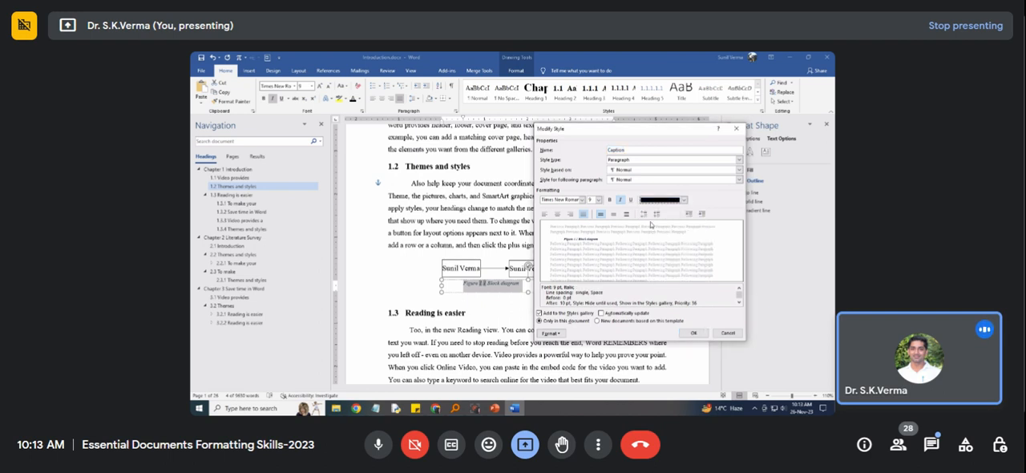
{"action": "left_click", "coordinate": [598, 202]}
{"action": "left_click", "coordinate": [591, 228]}
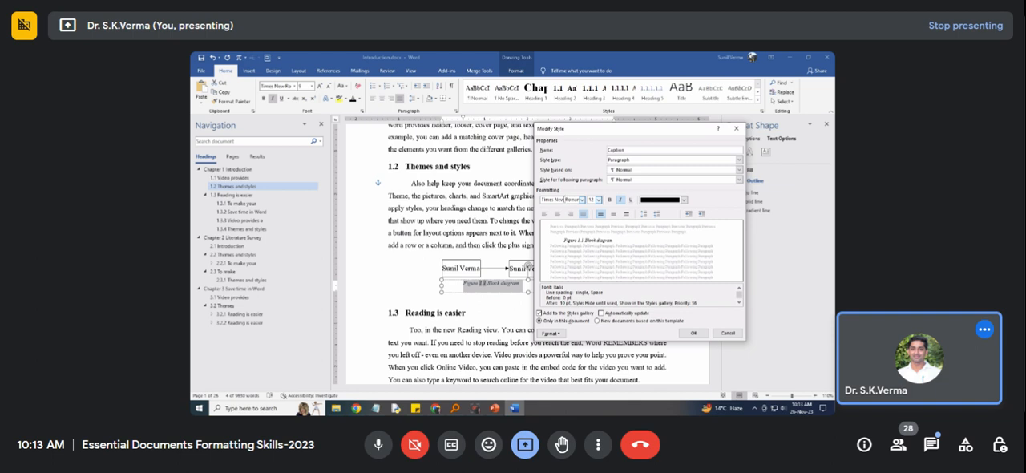
Set the Caption style's paragraph format to centered, no special indent, and 6 pt spacing before and after, and apply the style changes.
{"action": "left_click", "coordinate": [560, 334]}
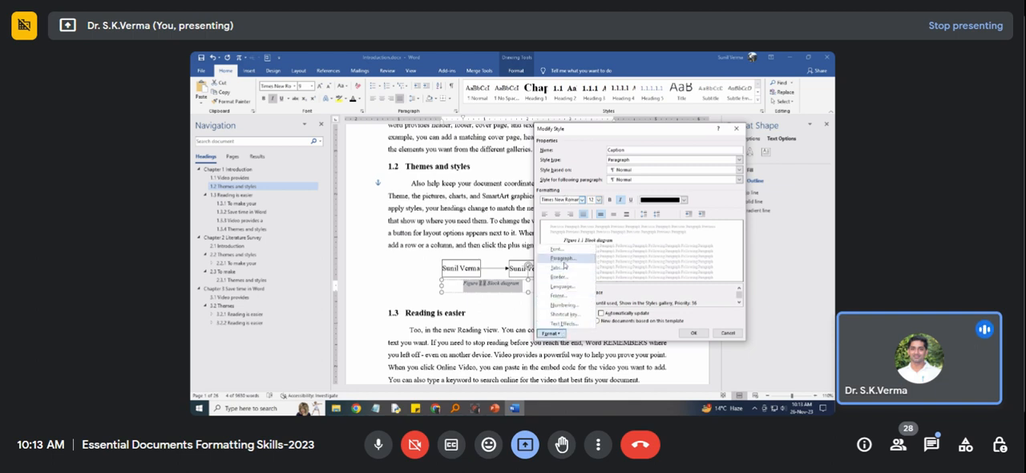
{"action": "left_click", "coordinate": [563, 259]}
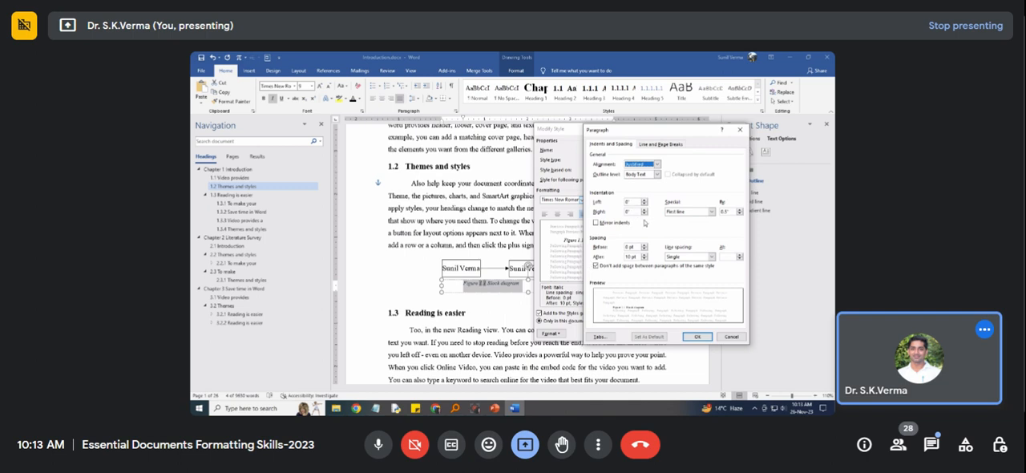
{"action": "left_click", "coordinate": [710, 212]}
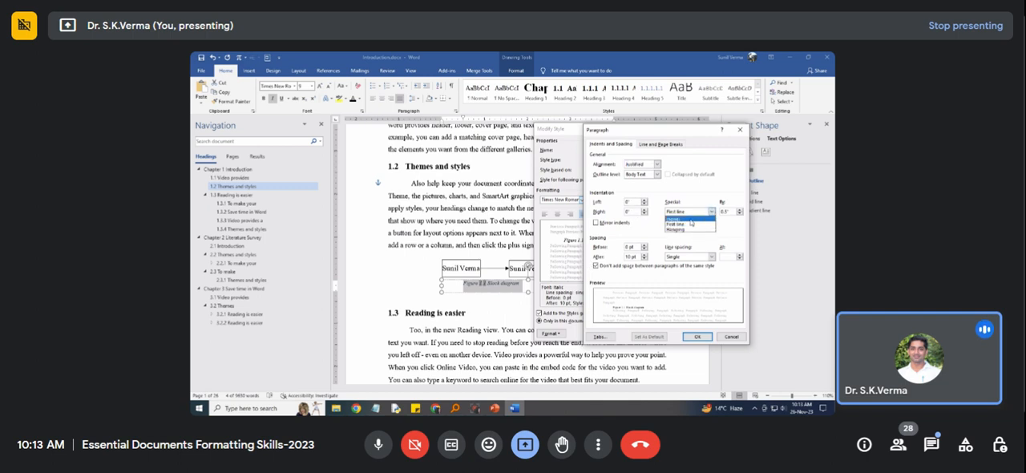
{"action": "left_click", "coordinate": [692, 219]}
{"action": "left_click", "coordinate": [644, 259]}
{"action": "left_click", "coordinate": [644, 259]}
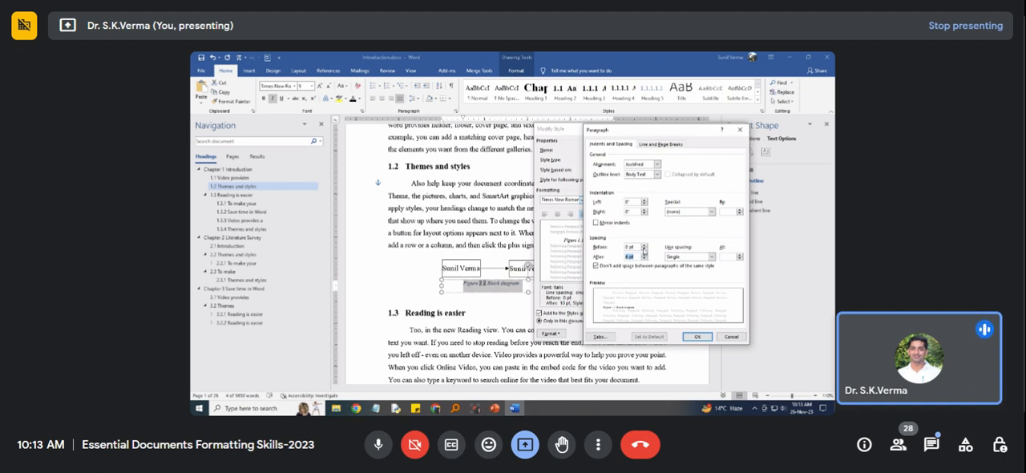
{"action": "left_click", "coordinate": [645, 246]}
{"action": "left_click", "coordinate": [658, 165]}
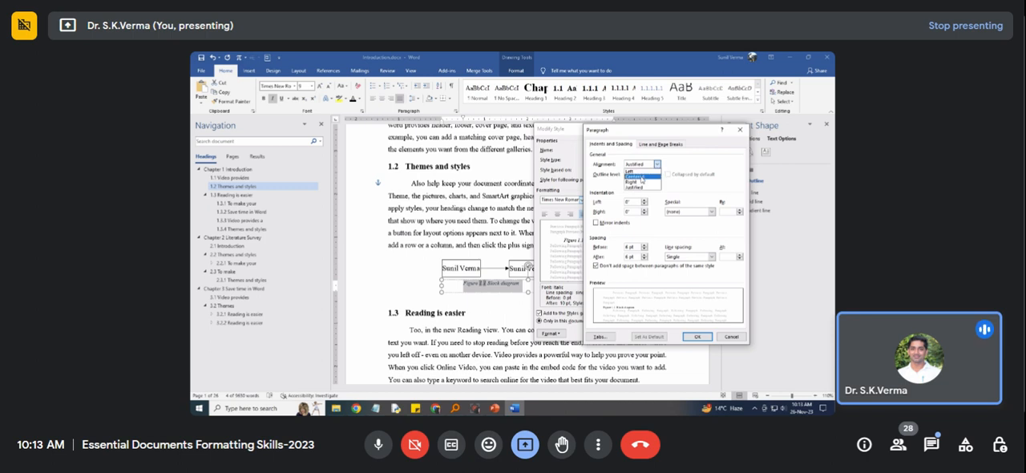
{"action": "left_click", "coordinate": [642, 178]}
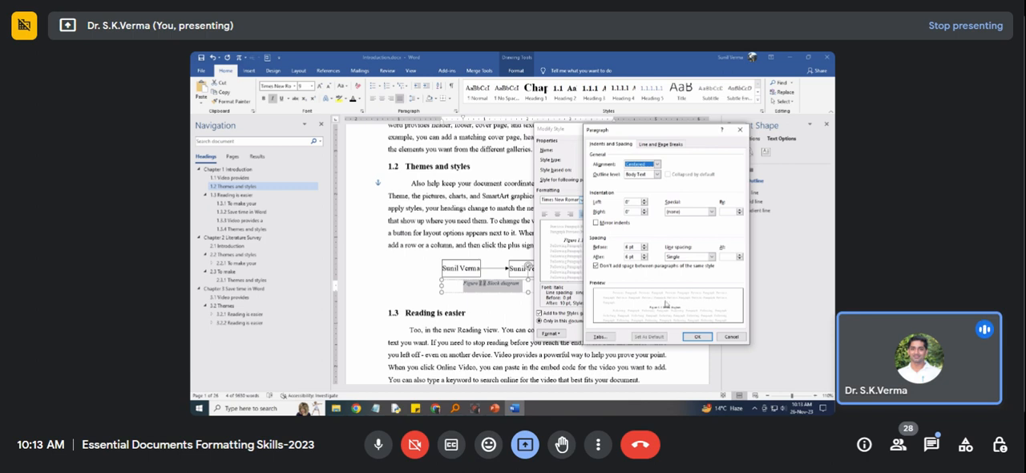
{"action": "left_click", "coordinate": [695, 337]}
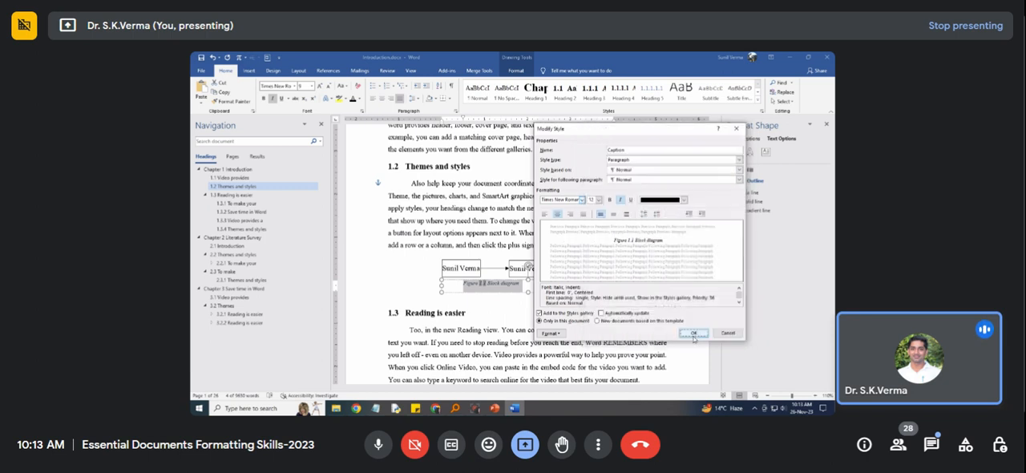
{"action": "left_click", "coordinate": [691, 336]}
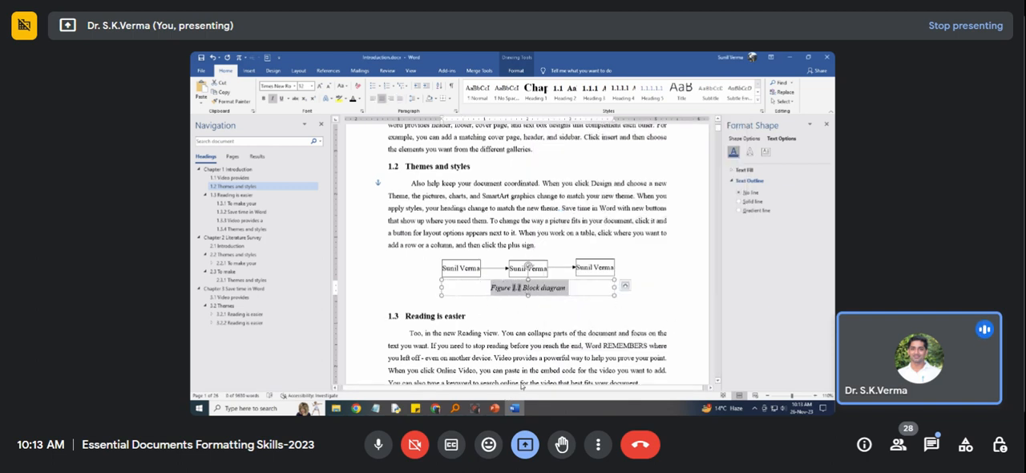
Remove italics from the Figure 1.1 caption and update the Caption style to match it.
{"action": "left_click", "coordinate": [273, 100]}
{"action": "left_click", "coordinate": [758, 105]}
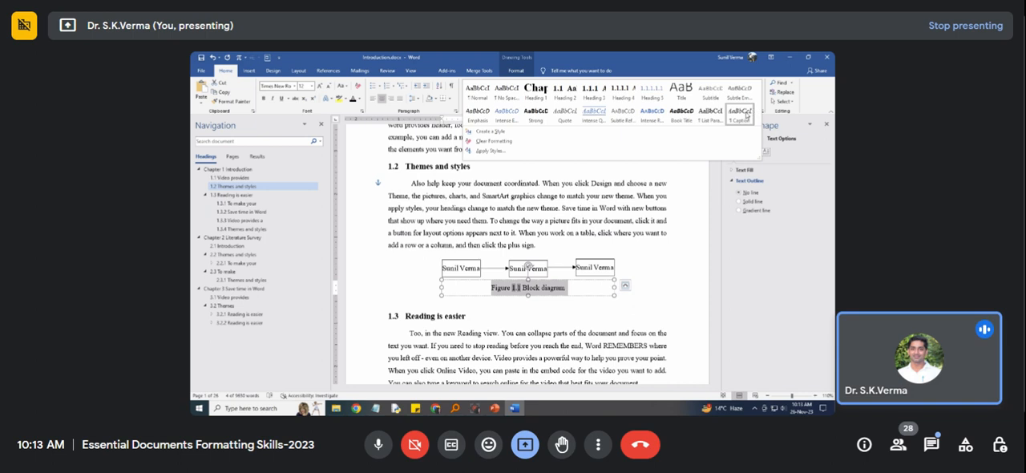
{"action": "right_click", "coordinate": [747, 115]}
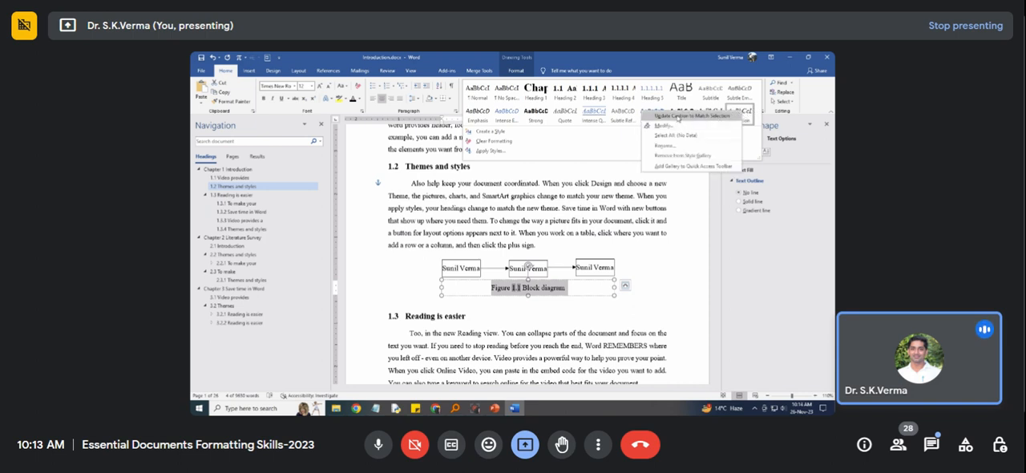
{"action": "left_click", "coordinate": [678, 117]}
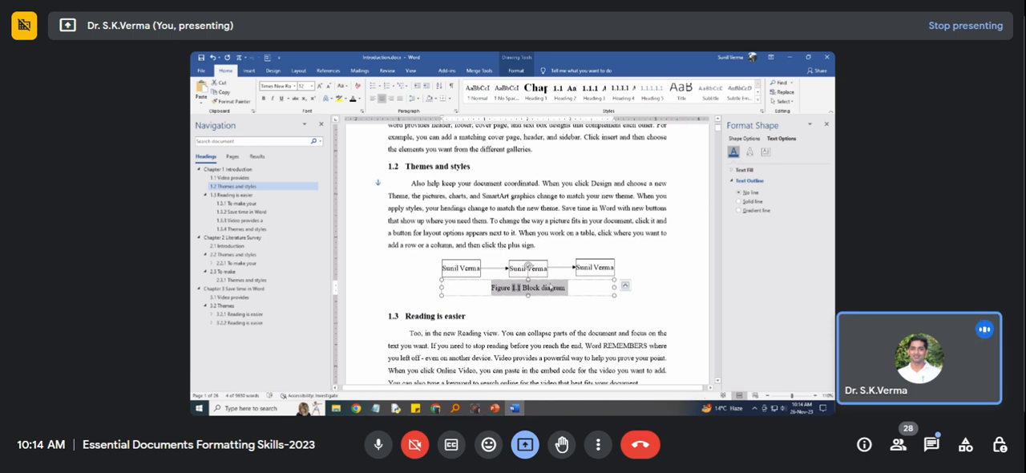
{"action": "left_click", "coordinate": [559, 302]}
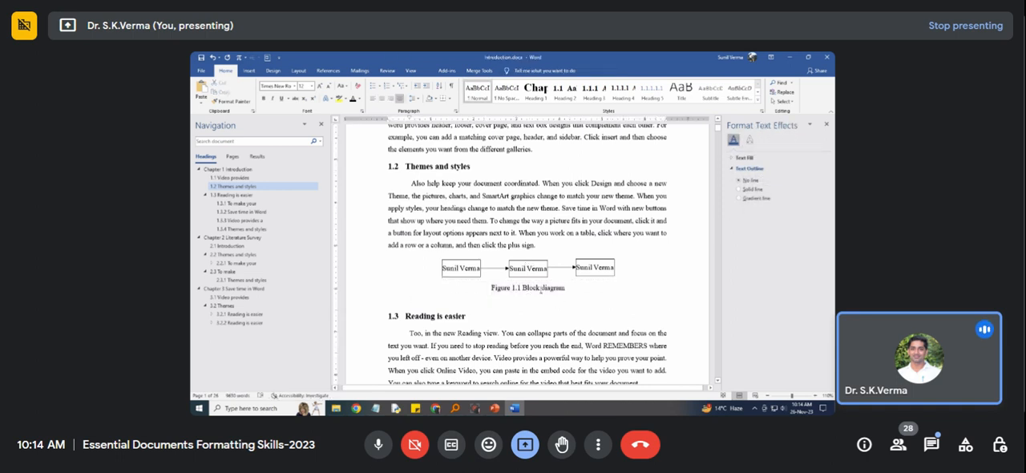
Group the Figure 1.1 caption box with the block diagram in section 1.2.
{"action": "left_click", "coordinate": [542, 289]}
{"action": "left_click", "coordinate": [555, 281]}
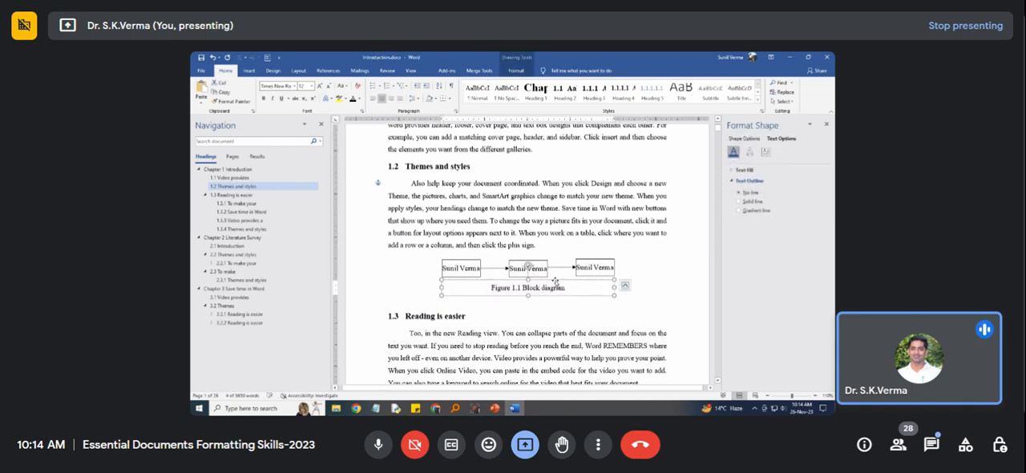
{"action": "left_click", "coordinate": [547, 266]}
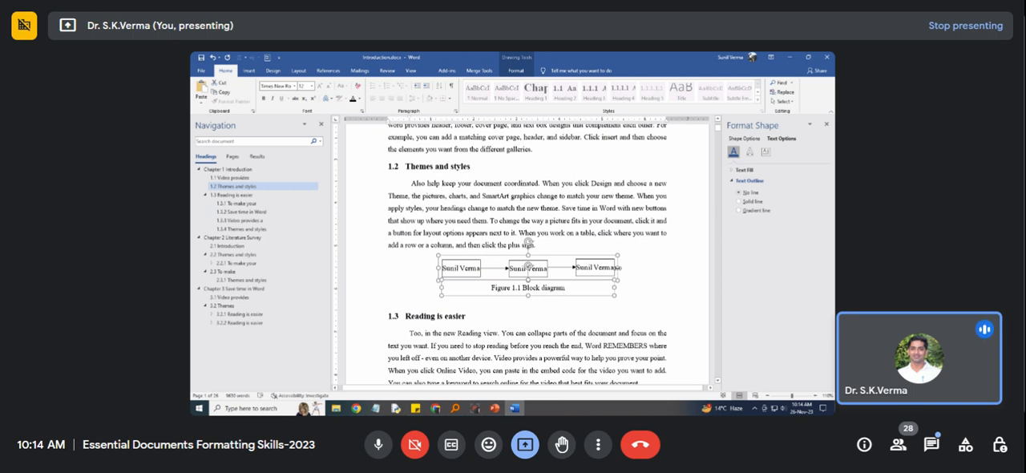
{"action": "right_click", "coordinate": [619, 270]}
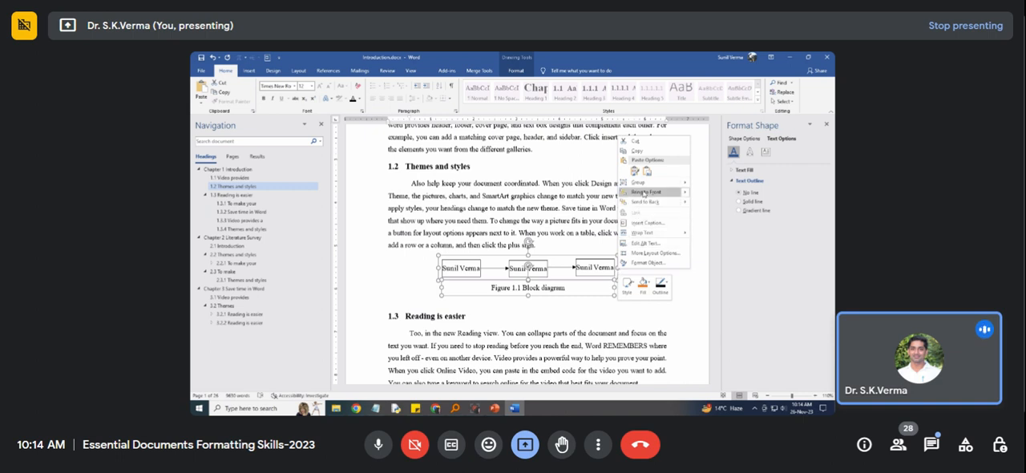
{"action": "mouse_move", "coordinate": [685, 185]}
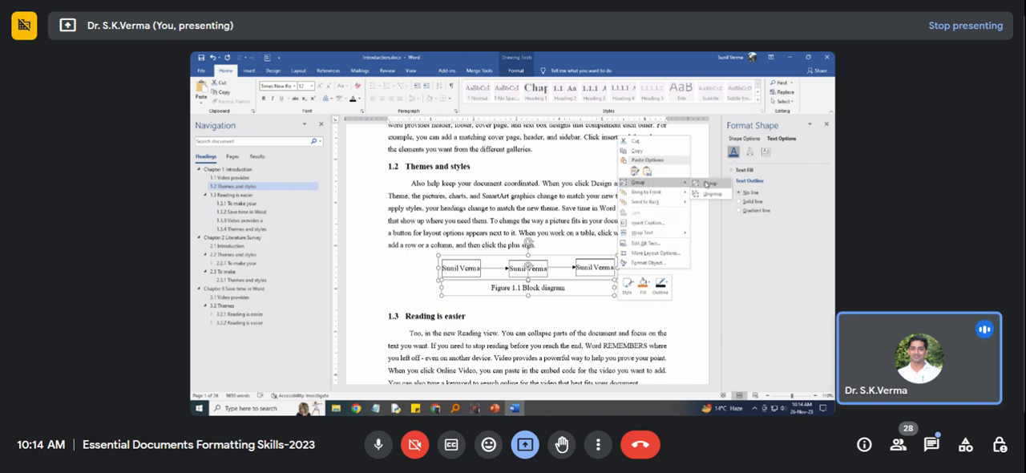
{"action": "left_click", "coordinate": [709, 184]}
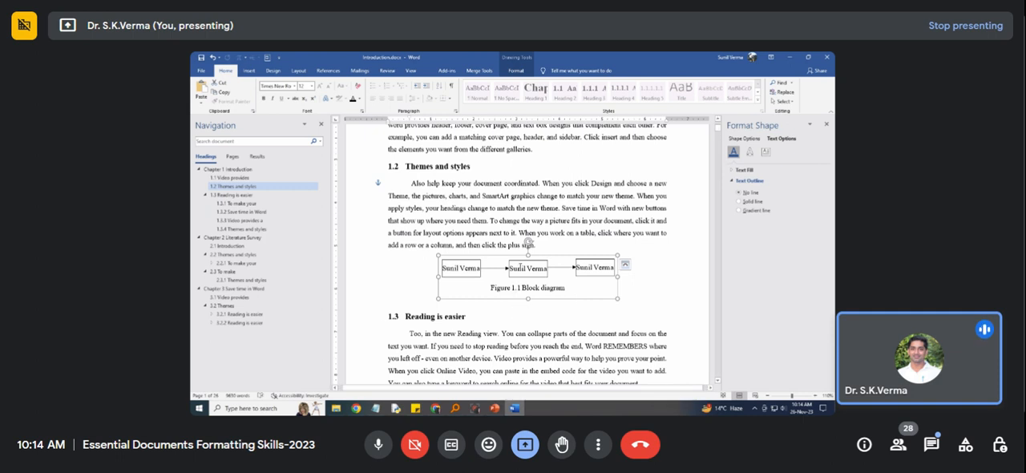
Add a period to the end of the "Figure 1.1 Block diagram" caption.
{"action": "scroll", "coordinate": [526, 238], "scroll_direction": "down", "scroll_amount": 2}
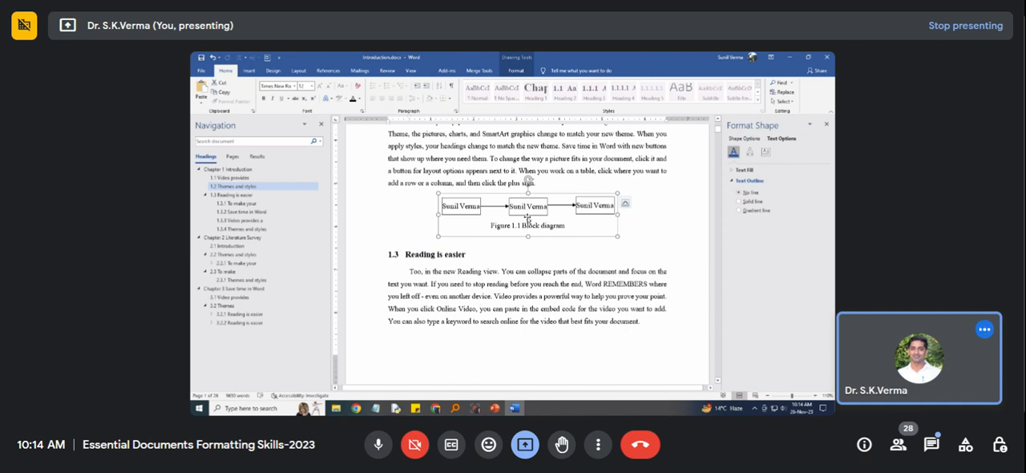
{"action": "left_click", "coordinate": [559, 240]}
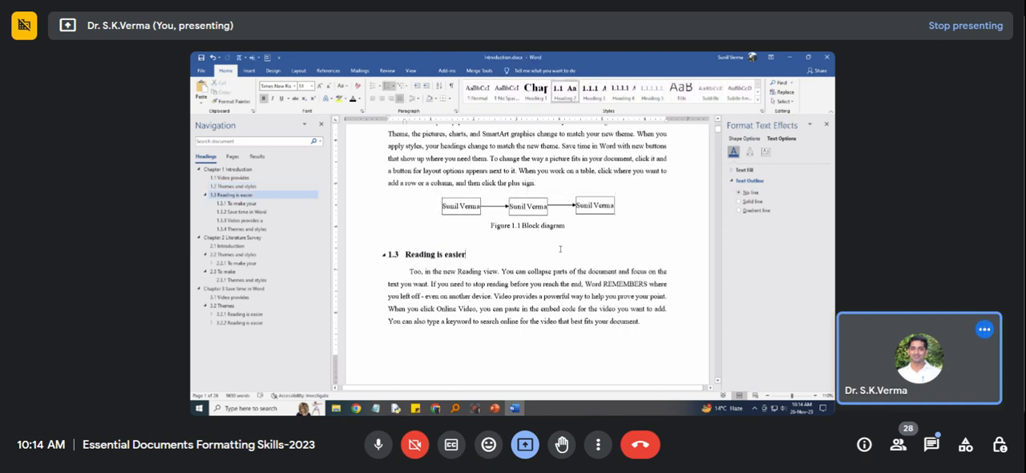
{"action": "left_click", "coordinate": [567, 227]}
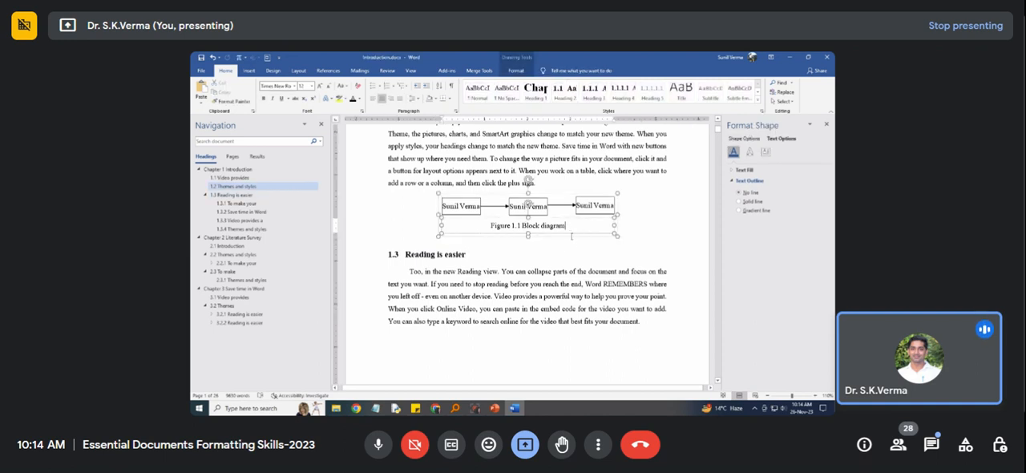
{"action": "left_click", "coordinate": [540, 256]}
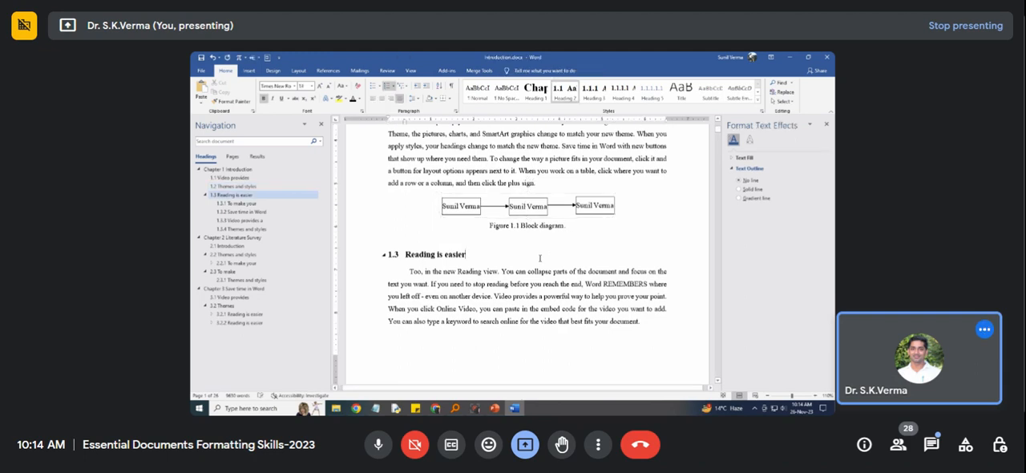
Insert the caption "Figure 1.2 Process flow of Activity." below the grouped diagram in section 1.3.3.
{"action": "scroll", "coordinate": [538, 256], "scroll_direction": "down", "scroll_amount": 10}
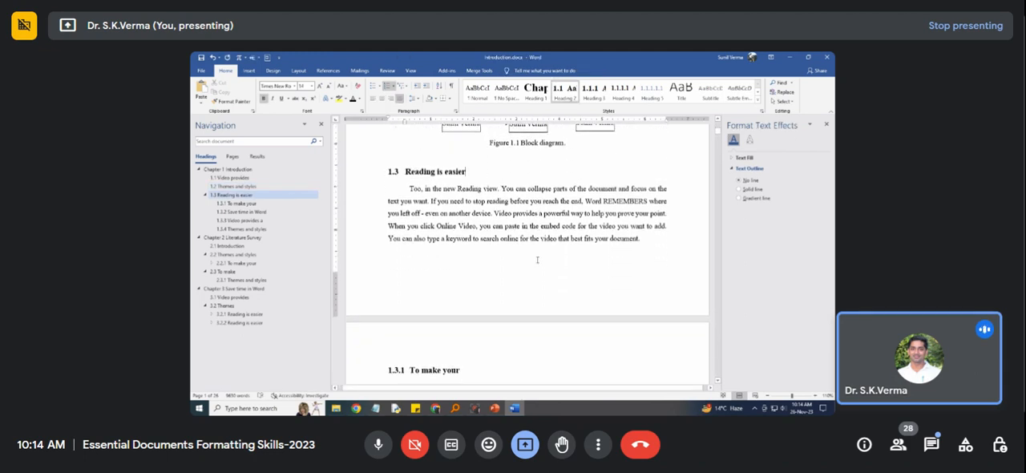
{"action": "scroll", "coordinate": [537, 263], "scroll_direction": "down", "scroll_amount": 4}
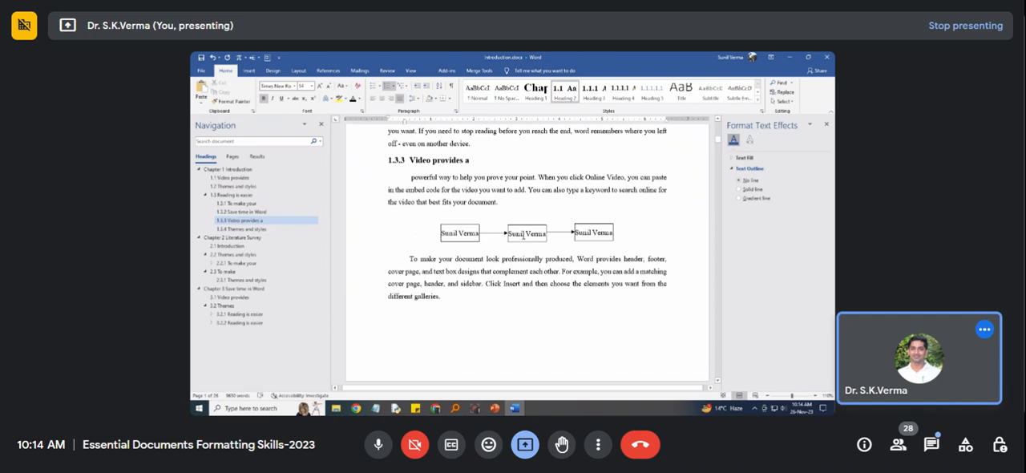
{"action": "left_click", "coordinate": [519, 227]}
{"action": "left_click", "coordinate": [518, 224]}
{"action": "left_click", "coordinate": [329, 71]}
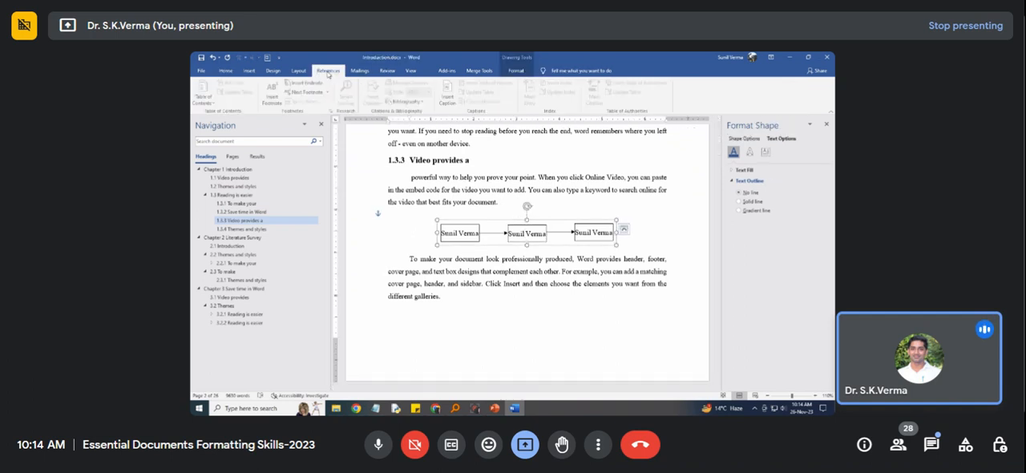
{"action": "left_click", "coordinate": [447, 100]}
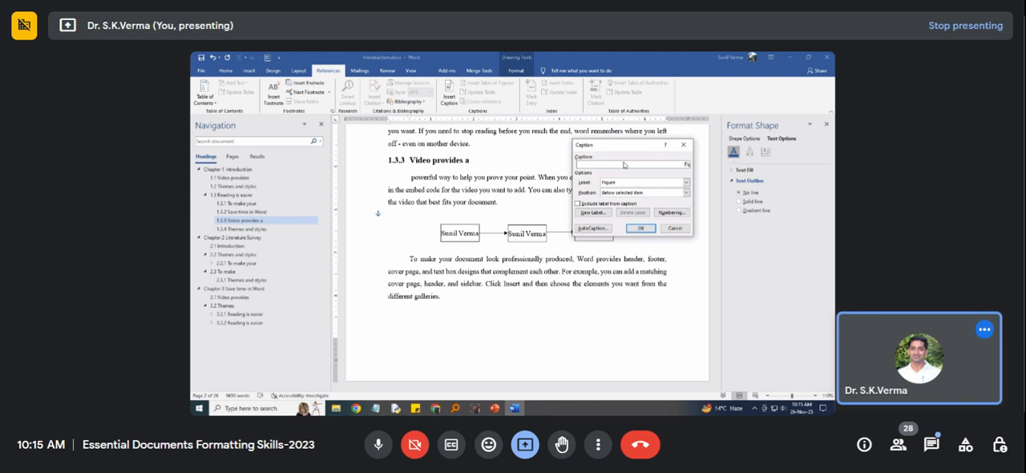
{"action": "key", "text": "BackSpace"}
{"action": "key", "text": "BackSpace"}
{"action": "key", "text": "BackSpace"}
{"action": "key", "text": "BackSpace"}
{"action": "key", "text": "BackSpace"}
{"action": "key", "text": "BackSpace"}
{"action": "key", "text": "BackSpace"}
{"action": "key", "text": "BackSpace"}
{"action": "left_click", "coordinate": [642, 230]}
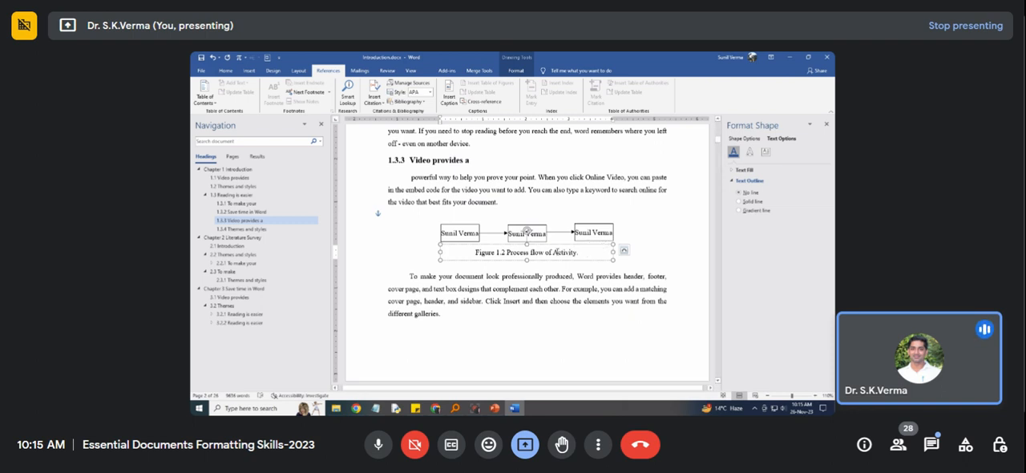
{"action": "type", "text": "."}
Group the Figure 1.2 caption box with the block diagram in section 1.3.3.
{"action": "left_click", "coordinate": [464, 245]}
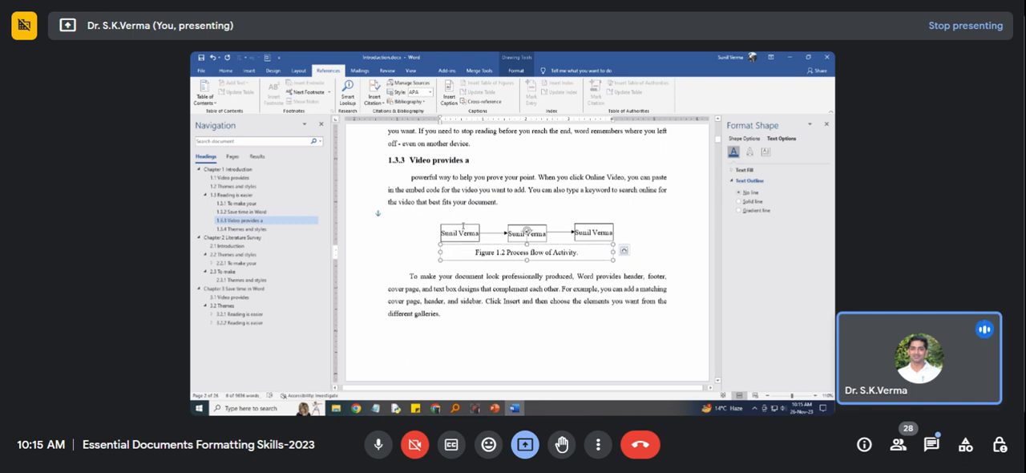
{"action": "left_click", "coordinate": [465, 228], "text": "shift"}
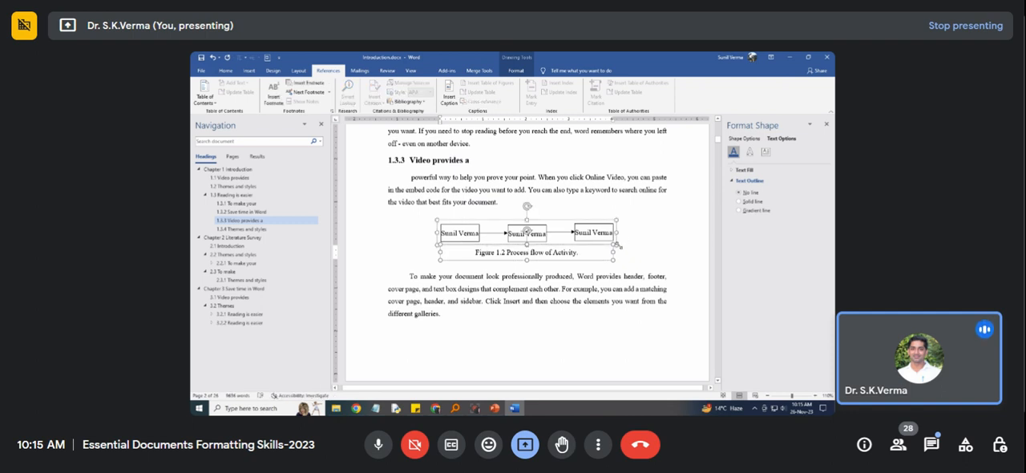
{"action": "right_click", "coordinate": [617, 244]}
{"action": "mouse_move", "coordinate": [651, 294]}
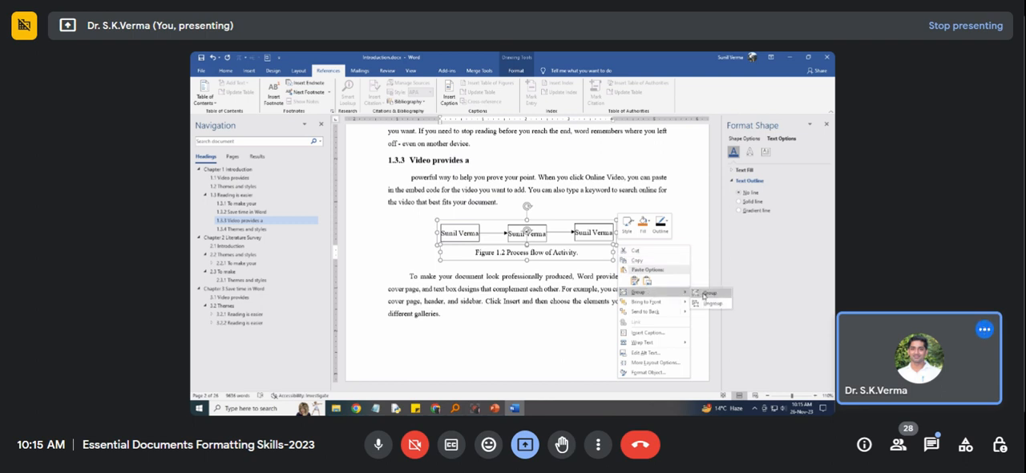
{"action": "left_click", "coordinate": [706, 294]}
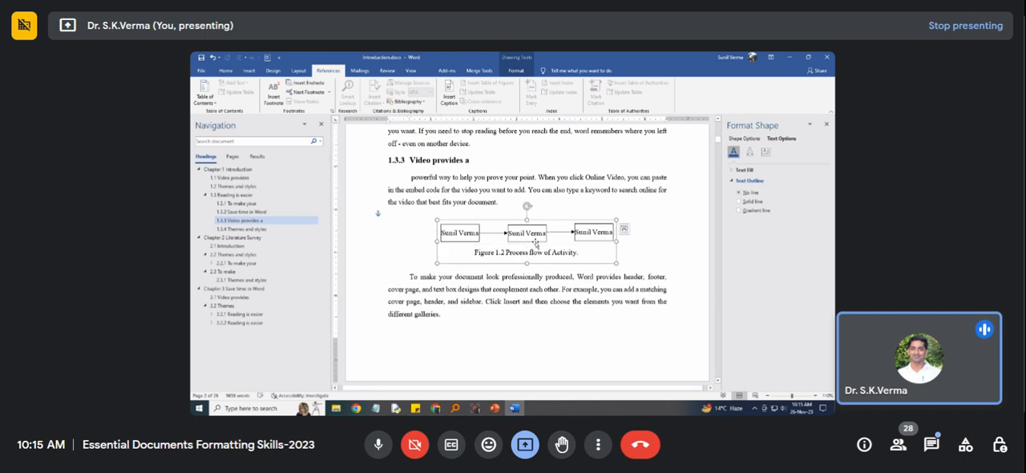
{"action": "right_click", "coordinate": [608, 219]}
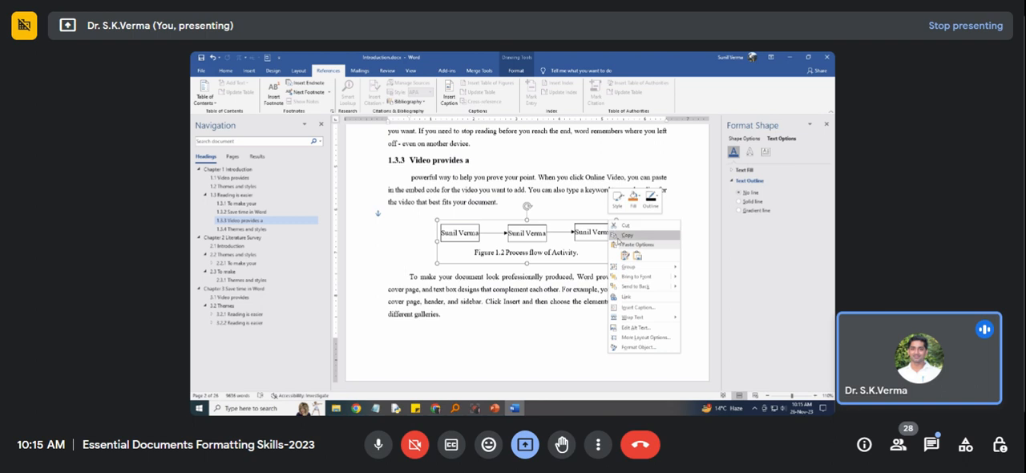
{"action": "mouse_move", "coordinate": [640, 268]}
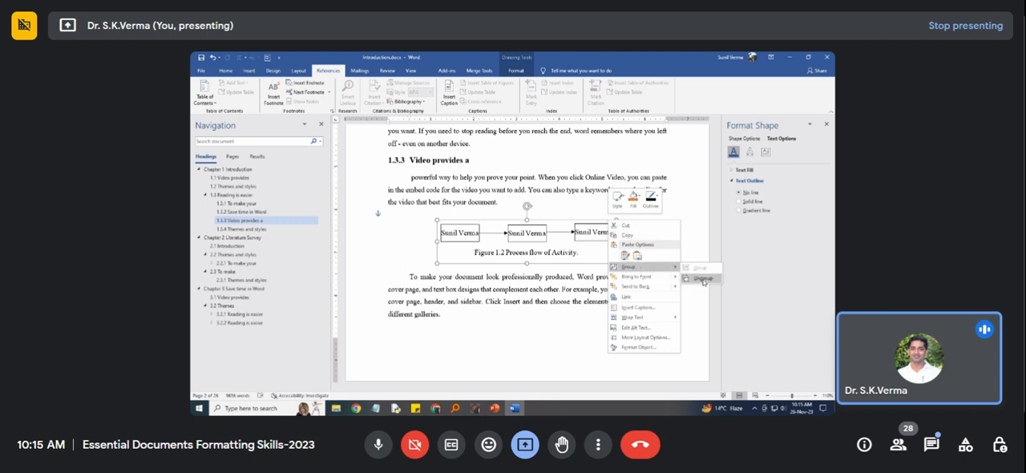
{"action": "left_click", "coordinate": [704, 279]}
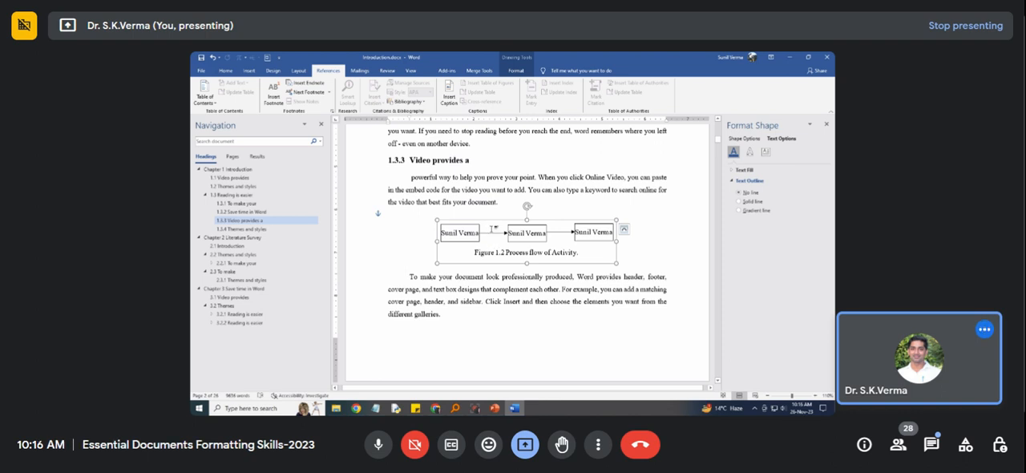
Nudge the grouped Figure 1.2 slightly upward in section 1.3.3 and show its text-wrapping layout options.
{"action": "mouse_move", "coordinate": [496, 212]}
{"action": "left_mouse_down"}
{"action": "mouse_move", "coordinate": [492, 184]}
{"action": "mouse_move", "coordinate": [491, 226]}
{"action": "mouse_move", "coordinate": [495, 216]}
{"action": "left_mouse_up"}
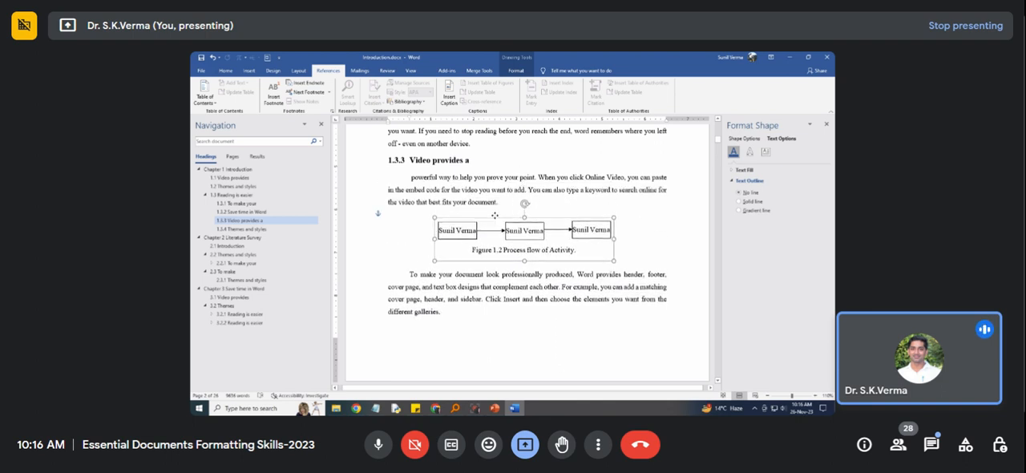
{"action": "left_click", "coordinate": [623, 225]}
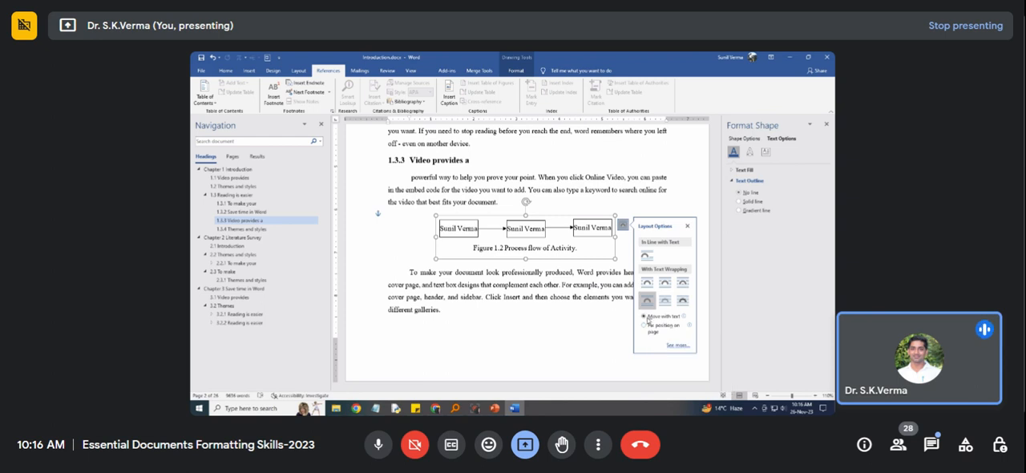
{"action": "scroll", "coordinate": [498, 170], "scroll_direction": "up", "scroll_amount": 2}
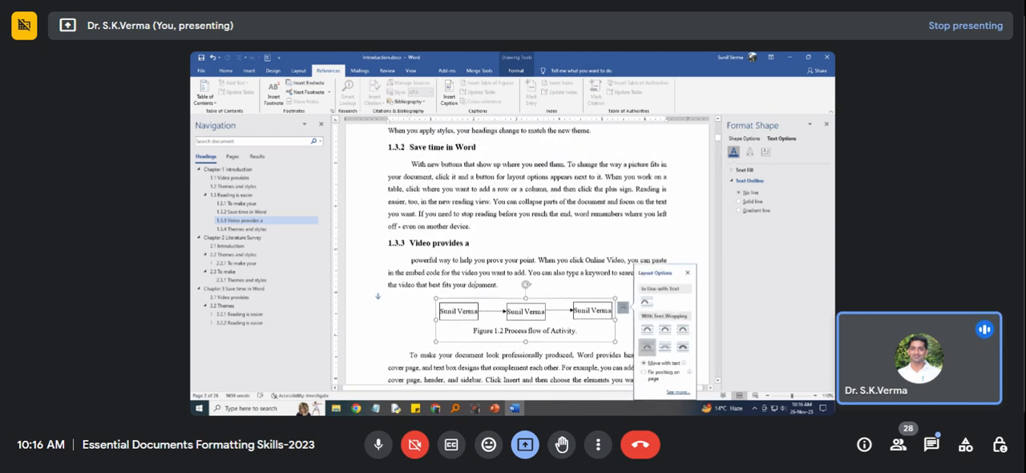
{"action": "scroll", "coordinate": [477, 289], "scroll_direction": "down", "scroll_amount": 2}
{"action": "scroll", "coordinate": [476, 289], "scroll_direction": "down", "scroll_amount": 5}
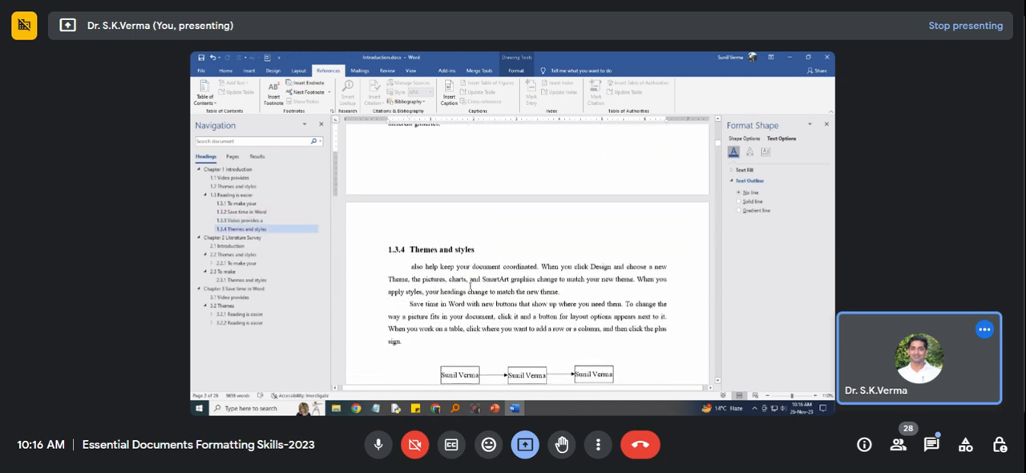
{"action": "scroll", "coordinate": [473, 281], "scroll_direction": "up", "scroll_amount": 3}
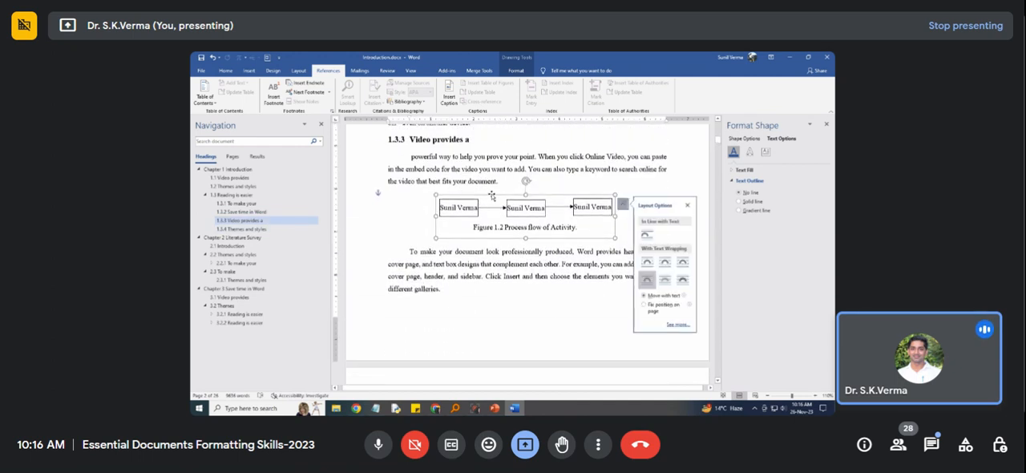
Move the grouped Figure 1.2 below the last paragraph of section 1.3.3 and delete the empty line at its former place.
{"action": "left_click_drag", "start_coordinate": [492, 195], "coordinate": [491, 264]}
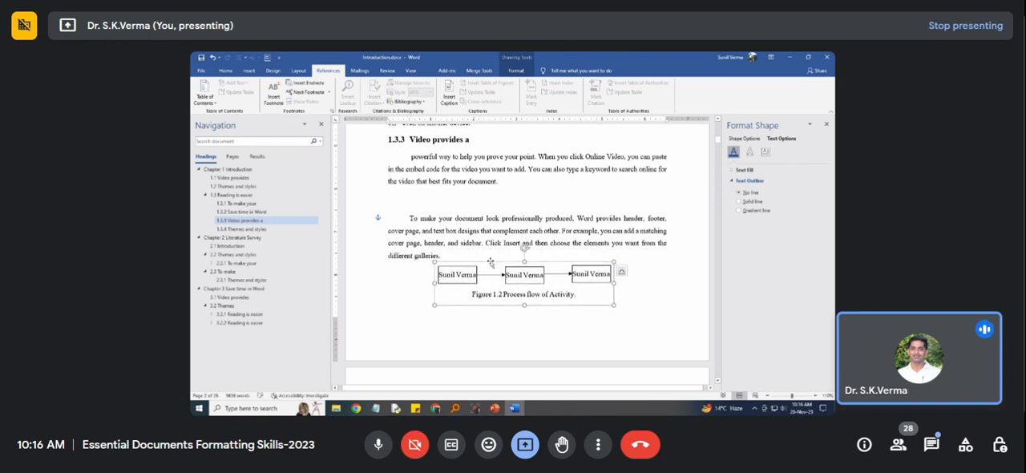
{"action": "left_click", "coordinate": [461, 202]}
{"action": "key", "text": "Delete"}
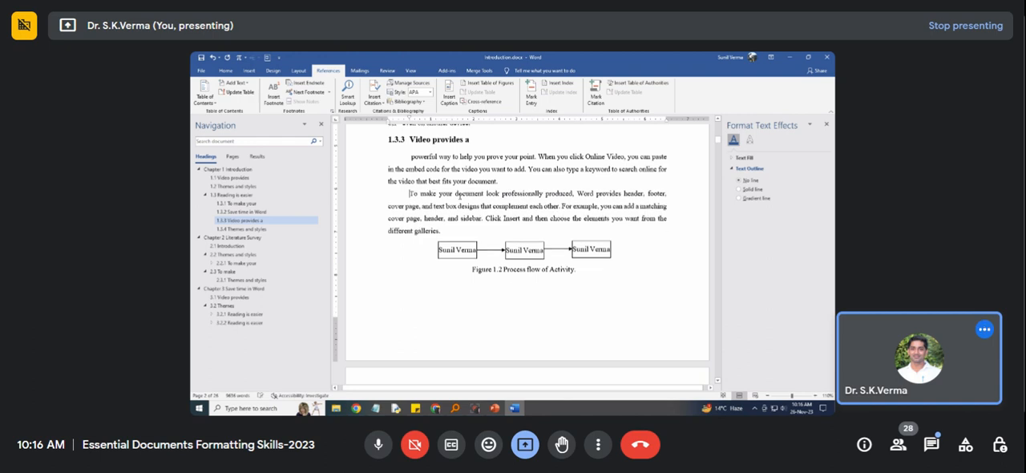
{"action": "left_click", "coordinate": [490, 262]}
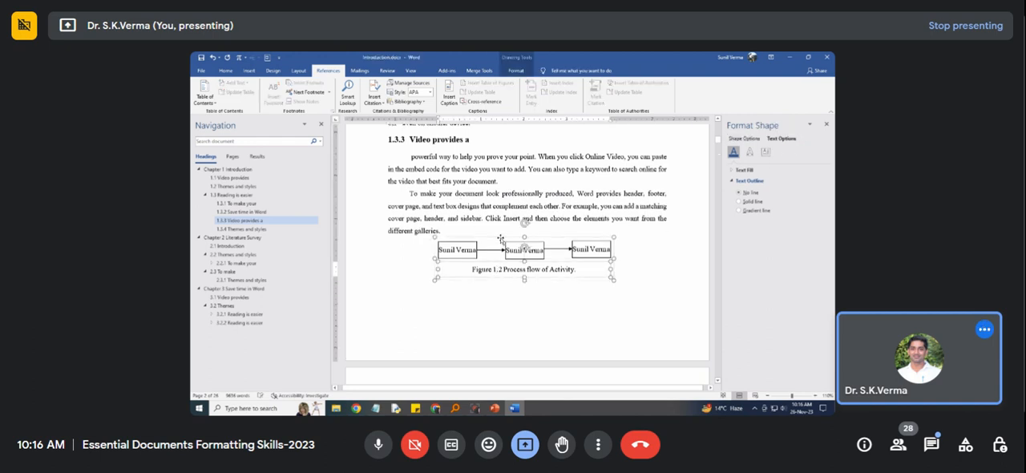
{"action": "left_click_drag", "start_coordinate": [500, 239], "coordinate": [502, 248]}
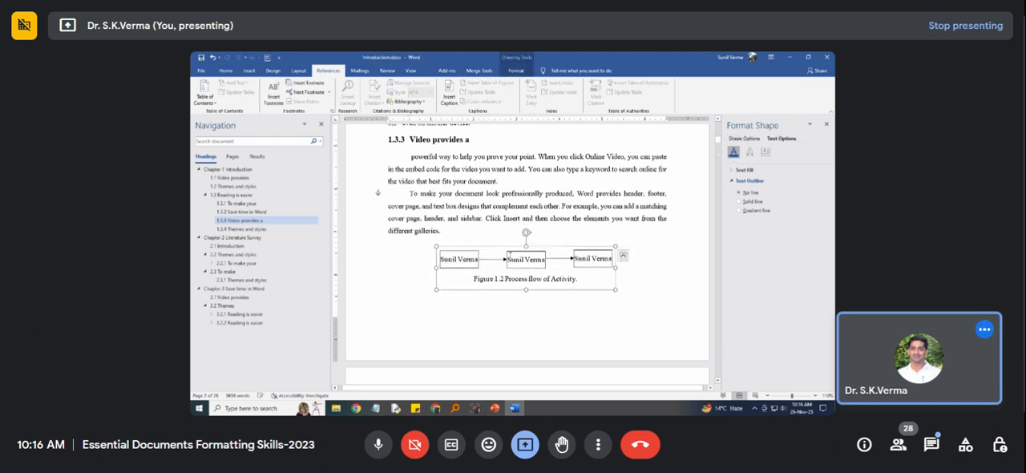
{"action": "scroll", "coordinate": [504, 279], "scroll_direction": "down", "scroll_amount": 1}
{"action": "scroll", "coordinate": [504, 279], "scroll_direction": "down", "scroll_amount": 8}
{"action": "left_click", "coordinate": [515, 211]}
{"action": "left_click", "coordinate": [515, 200]}
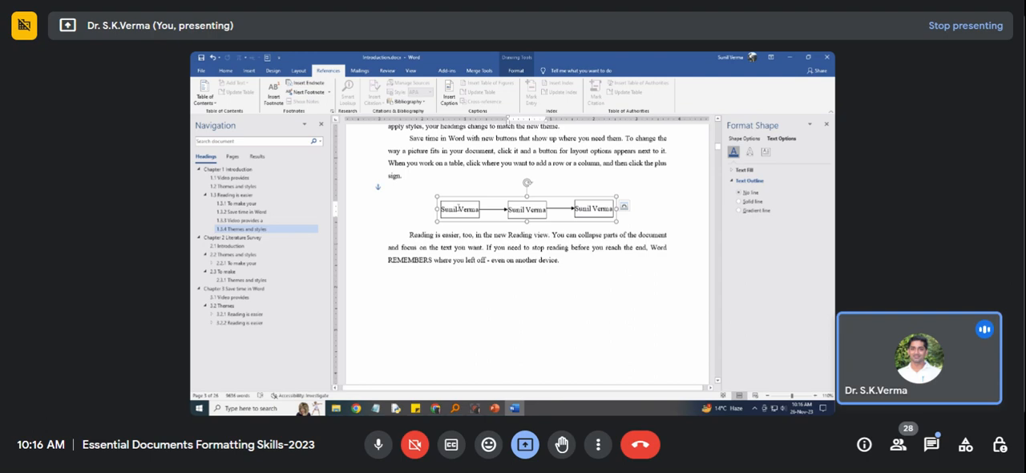
Insert the caption "Figure 2.1 Structure." below the diagram in section 2.2 and group it with the diagram.
{"action": "left_click", "coordinate": [230, 238]}
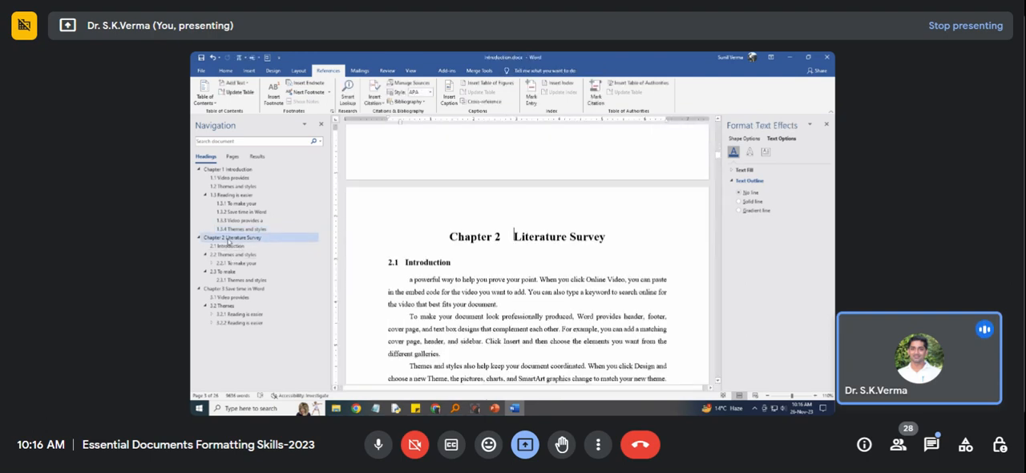
{"action": "left_click", "coordinate": [230, 248]}
{"action": "left_click", "coordinate": [230, 254]}
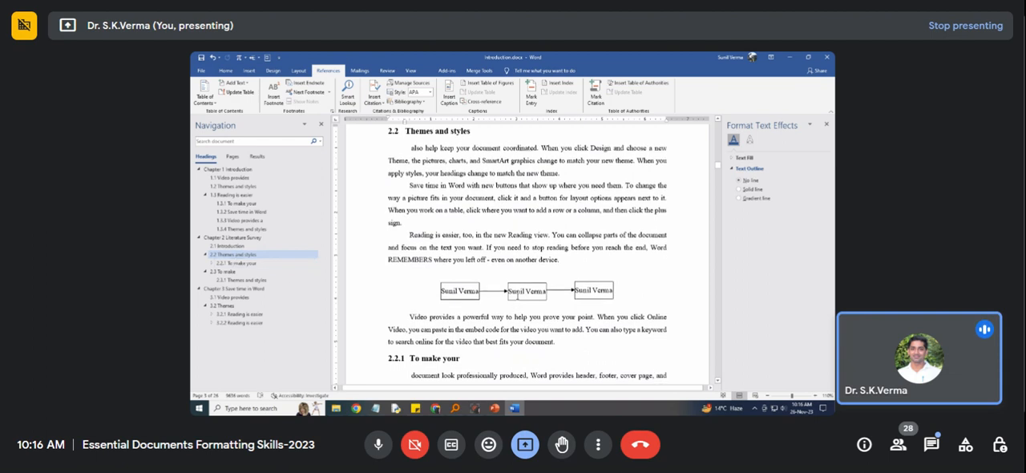
{"action": "left_click", "coordinate": [516, 297]}
{"action": "left_click", "coordinate": [517, 279]}
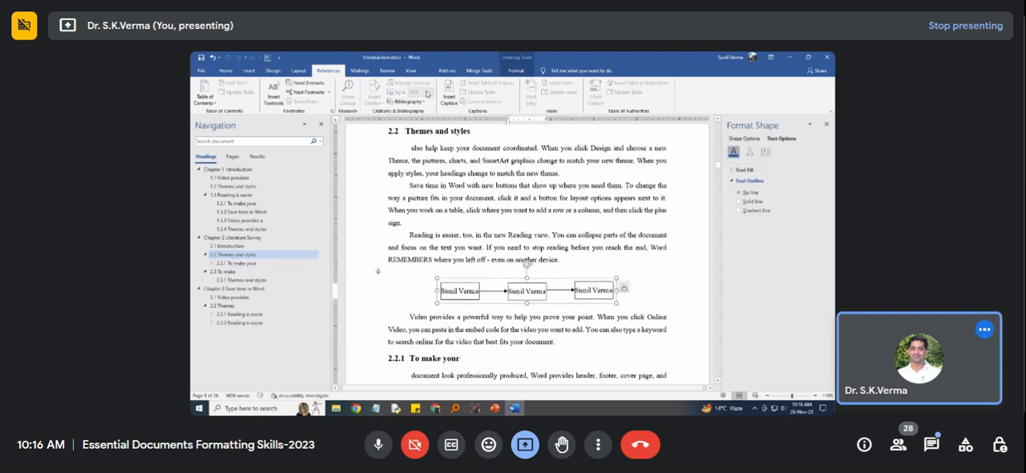
{"action": "left_click", "coordinate": [449, 96]}
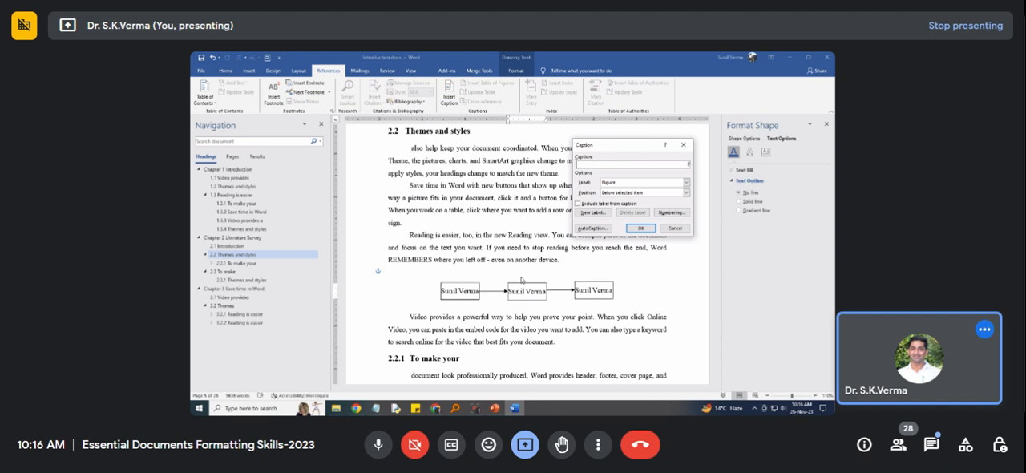
{"action": "key", "text": "Return"}
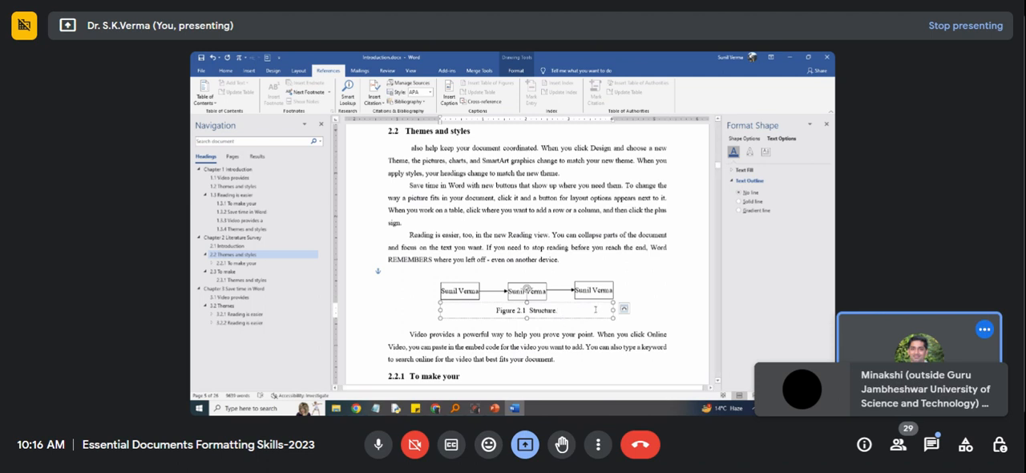
{"action": "right_click", "coordinate": [607, 305]}
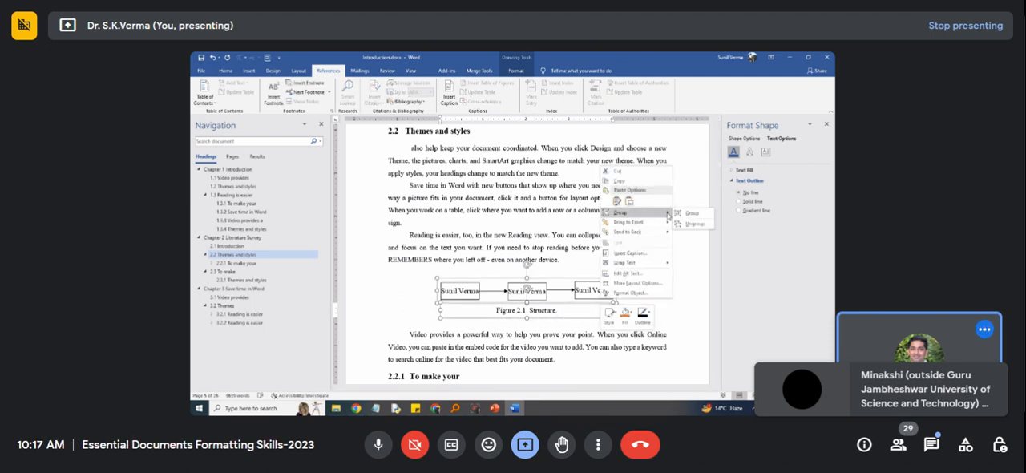
{"action": "left_click", "coordinate": [692, 214]}
{"action": "scroll", "coordinate": [536, 303], "scroll_direction": "down", "scroll_amount": 10}
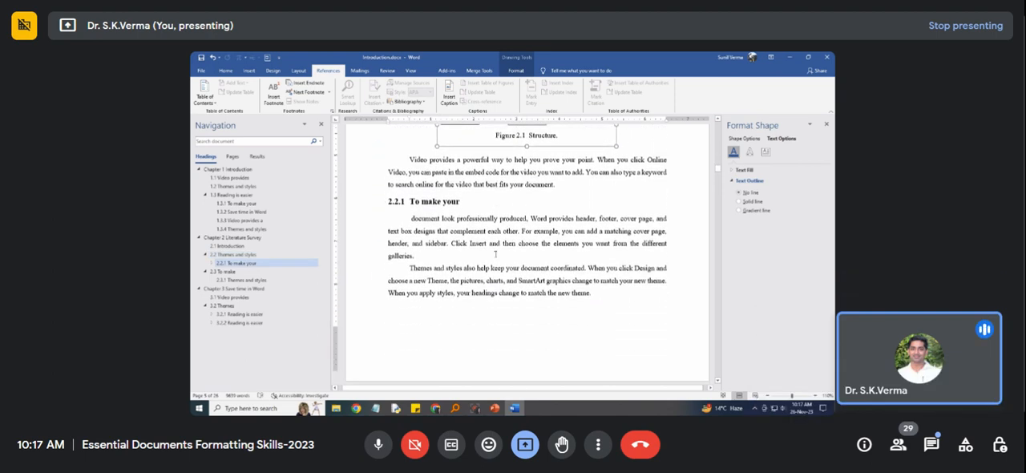
{"action": "scroll", "coordinate": [491, 265], "scroll_direction": "down", "scroll_amount": 6}
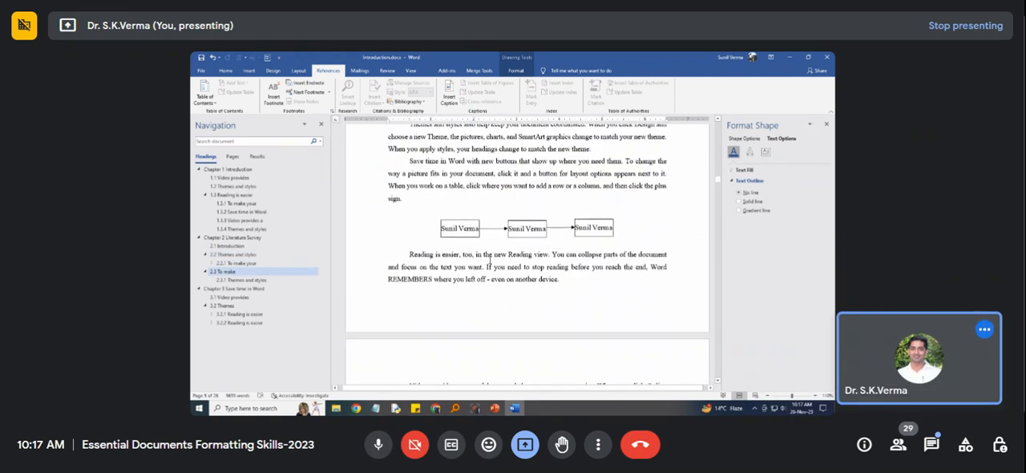
{"action": "left_click", "coordinate": [523, 230]}
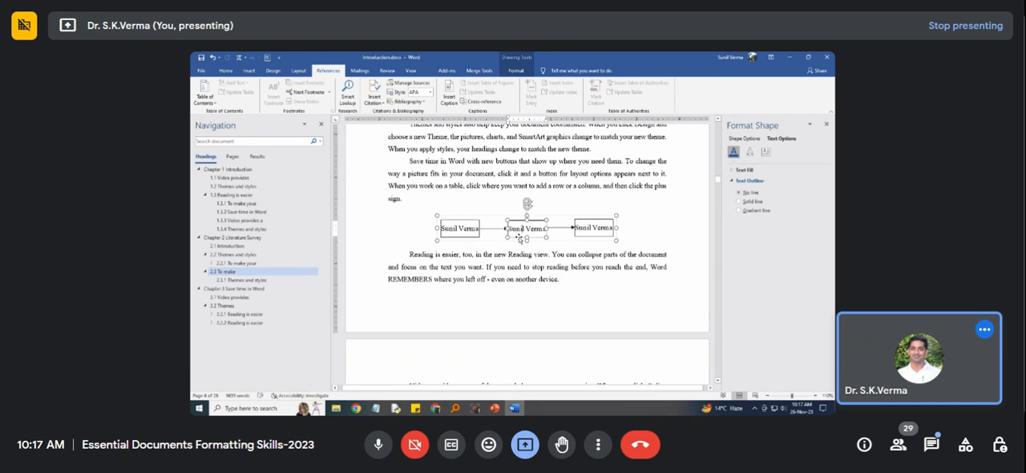
Nudge the diagram in section 3.1 slightly upward and insert an empty line before the "Reading is easier" paragraph.
{"action": "left_click", "coordinate": [218, 290]}
{"action": "scroll", "coordinate": [465, 260], "scroll_direction": "down", "scroll_amount": 3}
{"action": "scroll", "coordinate": [466, 259], "scroll_direction": "down", "scroll_amount": 4}
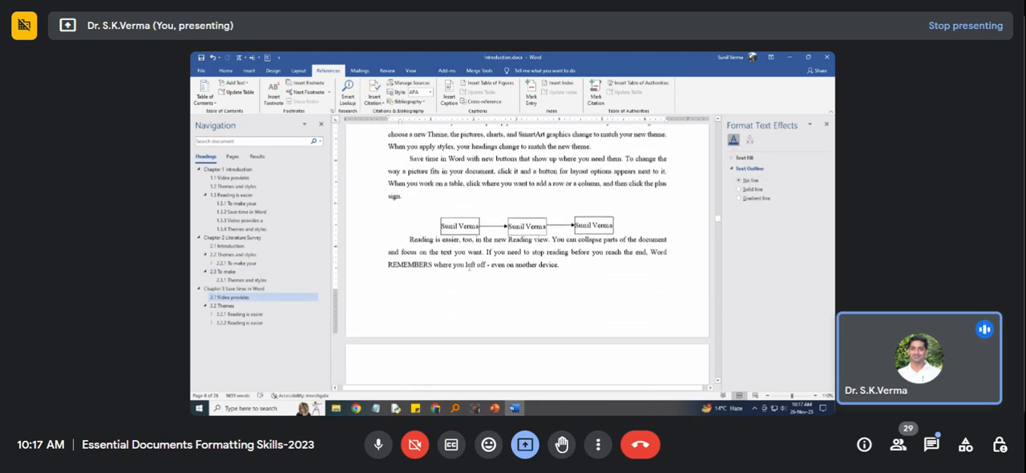
{"action": "left_click", "coordinate": [523, 230]}
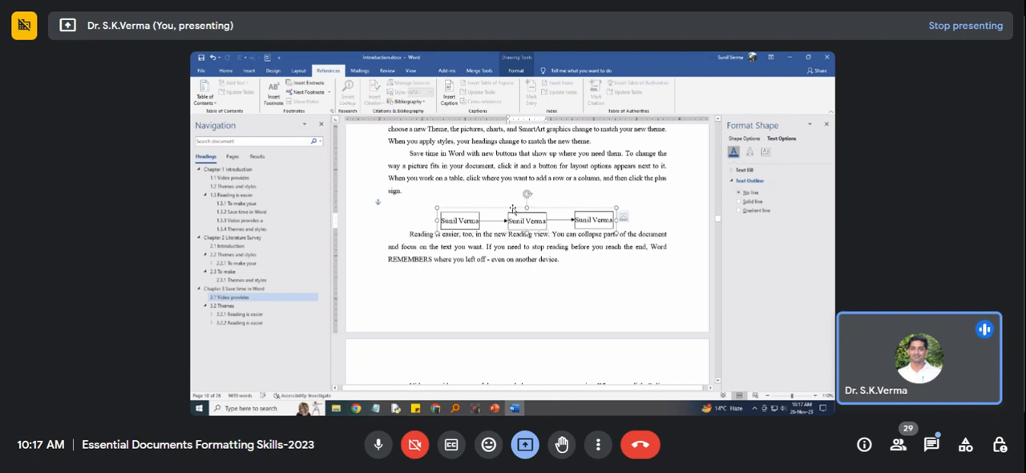
{"action": "left_click_drag", "start_coordinate": [509, 207], "coordinate": [510, 206]}
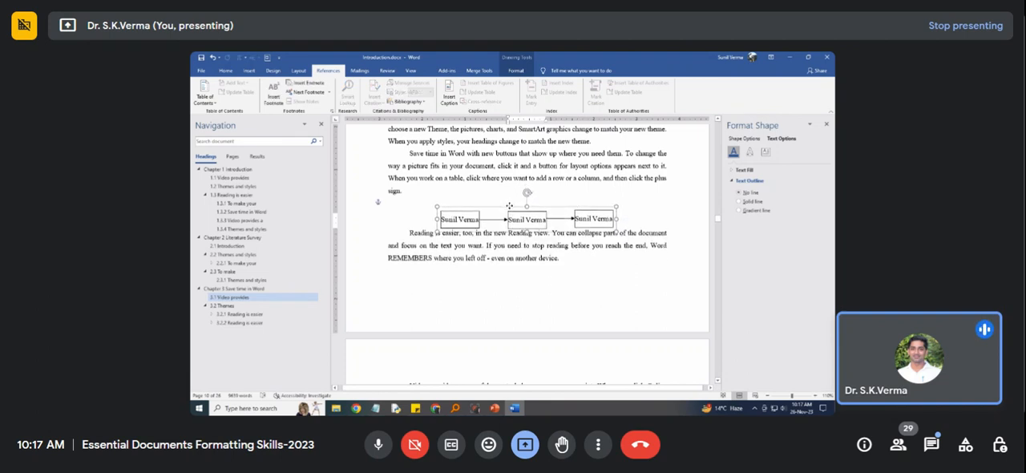
{"action": "left_click", "coordinate": [409, 233]}
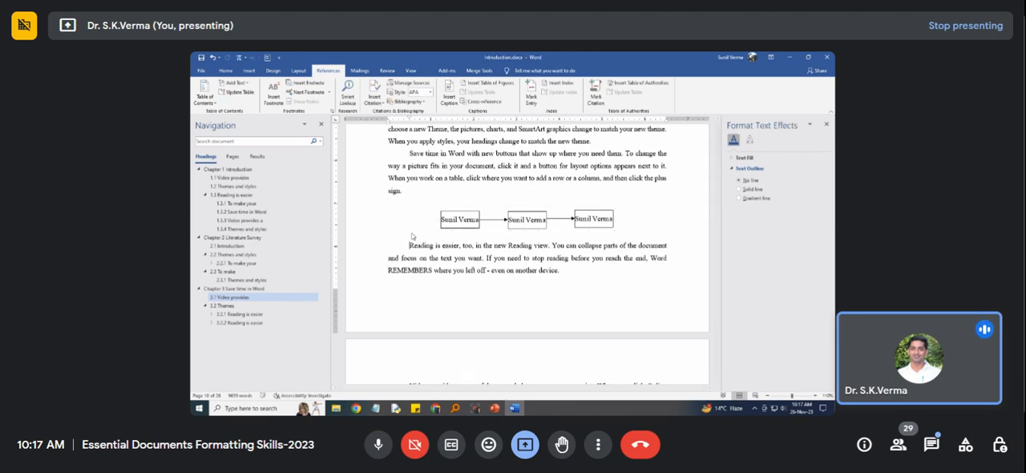
Insert the caption "Figure 3.1 Block diagram of Thesis flow." below the diagram in section 3.1.
{"action": "left_click", "coordinate": [517, 226]}
{"action": "left_click", "coordinate": [493, 232]}
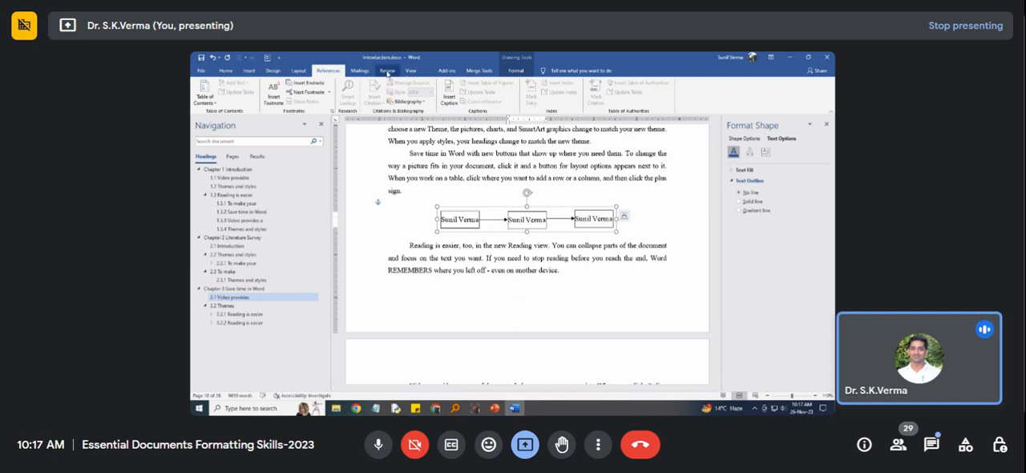
{"action": "left_click", "coordinate": [449, 95]}
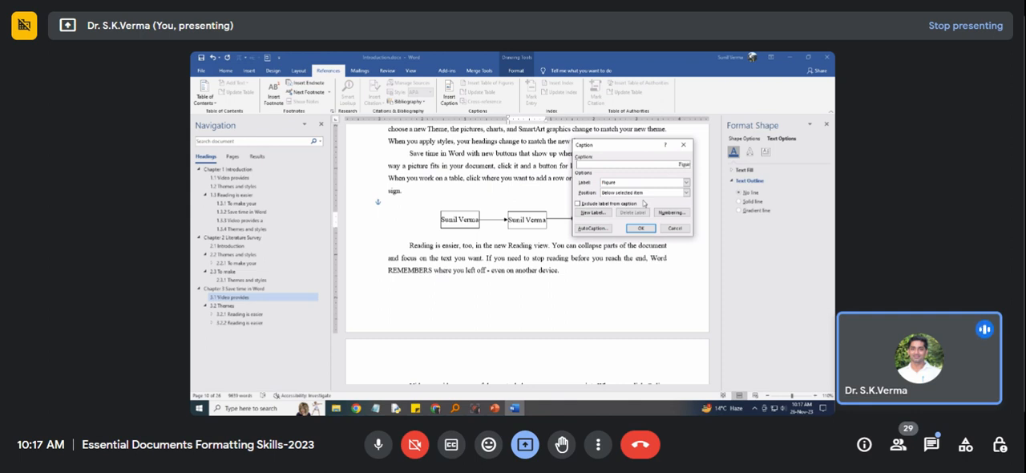
{"action": "key", "text": "BackSpace"}
{"action": "key", "text": "BackSpace"}
{"action": "type", "text": ".1 S"}
{"action": "key", "text": "Return"}
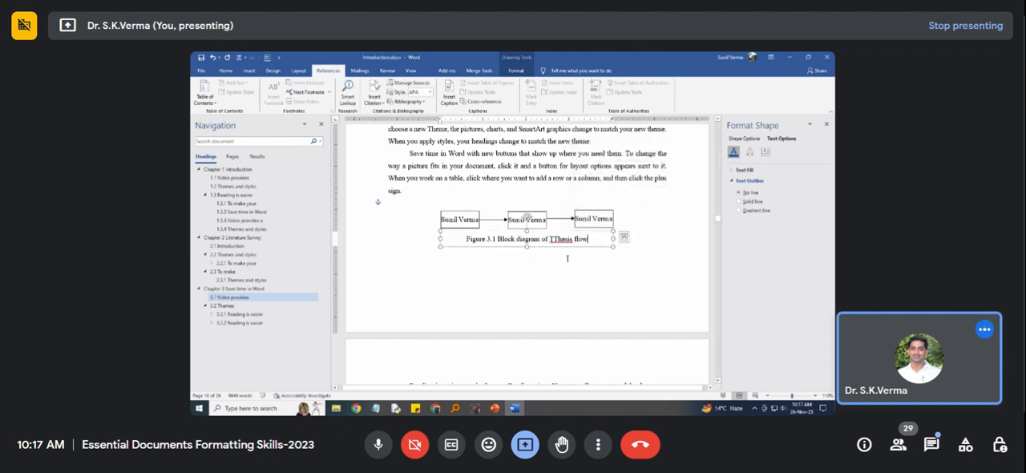
{"action": "left_click", "coordinate": [559, 242]}
{"action": "key", "text": "BackSpace"}
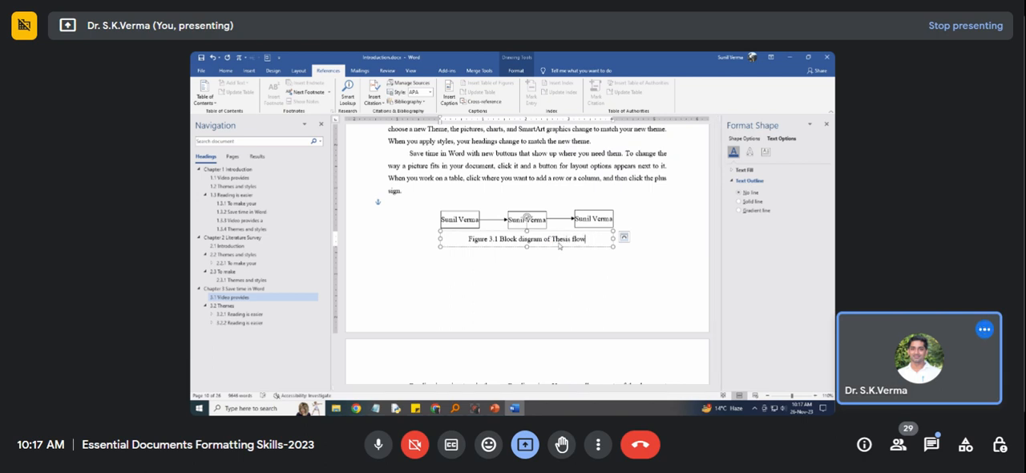
{"action": "type", "text": "."}
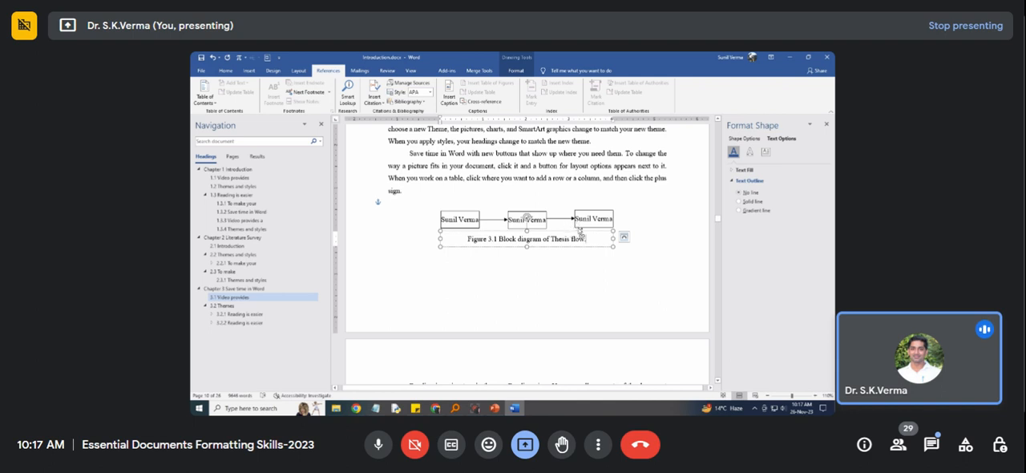
Group the Figure 3.1 caption text box with the block diagram above it in section 3.1.
{"action": "left_click", "coordinate": [623, 237]}
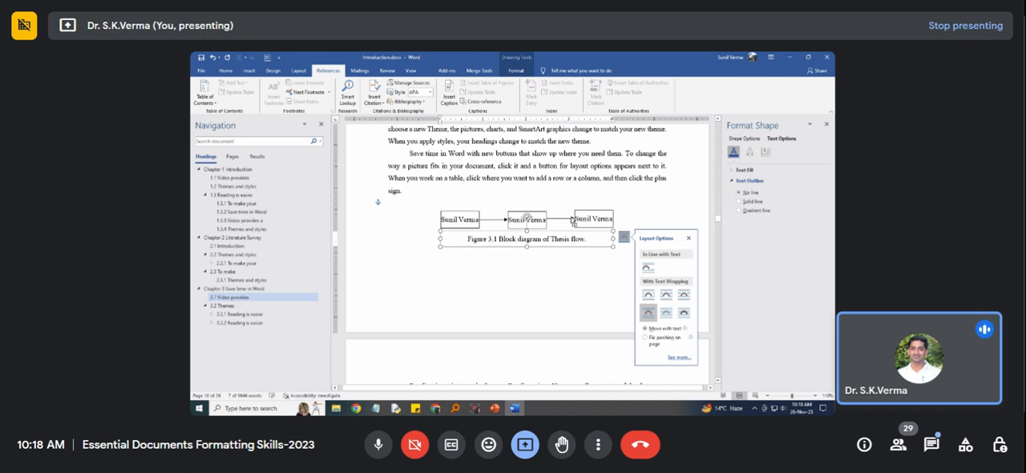
{"action": "left_click", "coordinate": [574, 220], "text": "shift"}
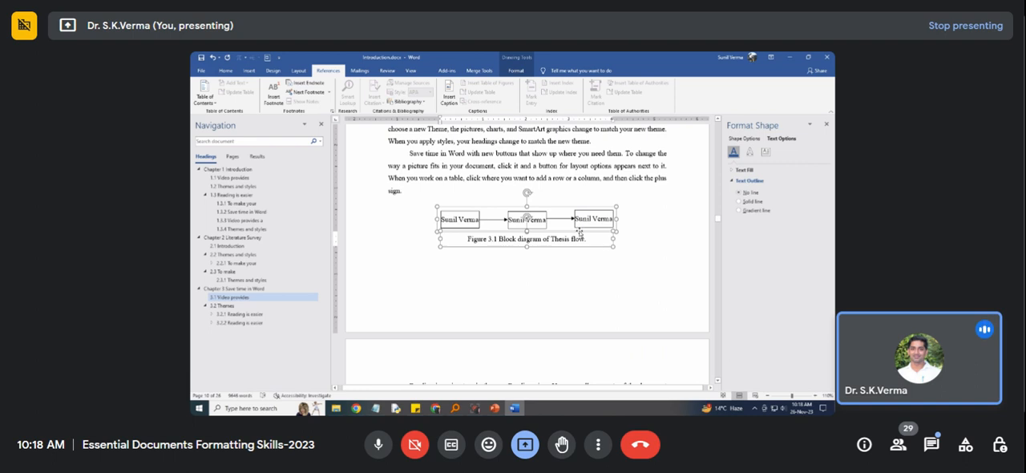
{"action": "right_click", "coordinate": [580, 232]}
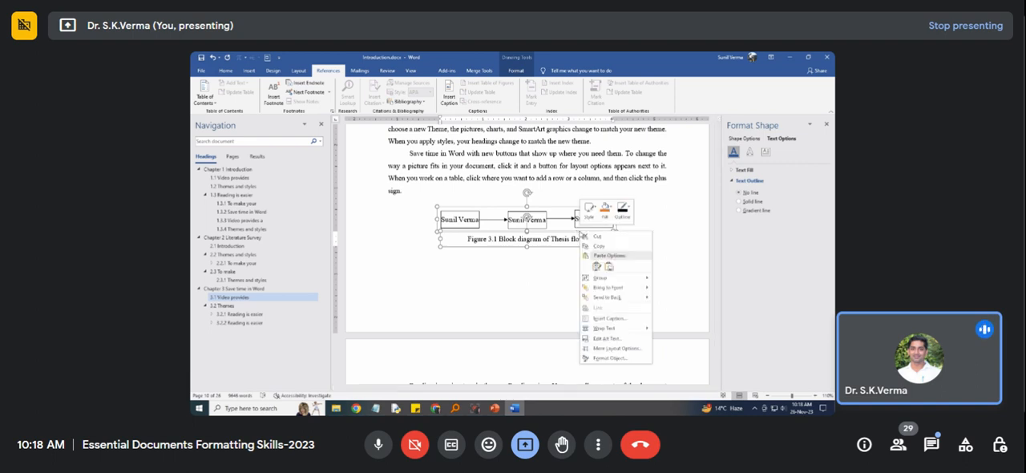
{"action": "mouse_move", "coordinate": [622, 278]}
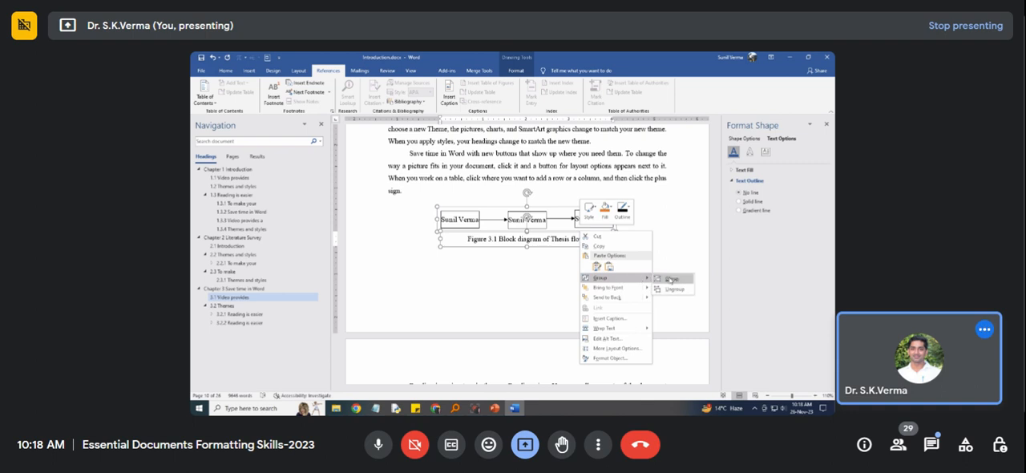
{"action": "left_click", "coordinate": [671, 279]}
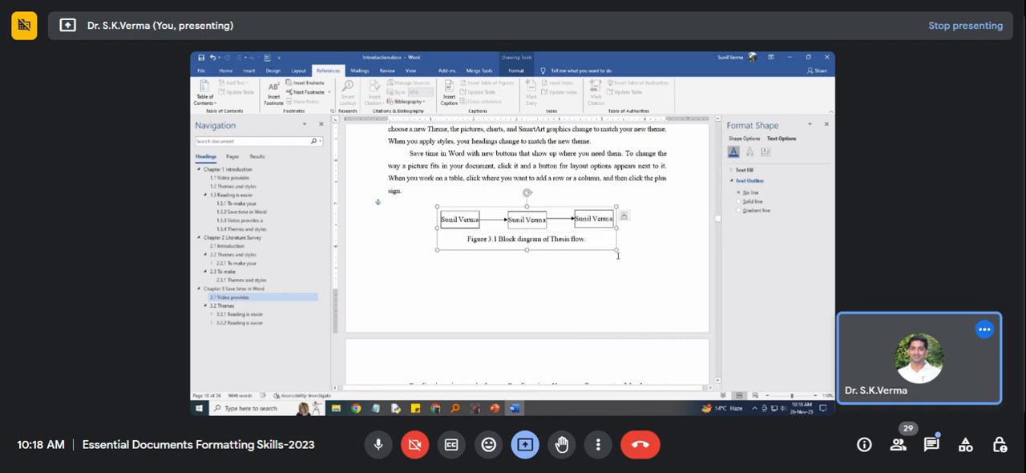
{"action": "left_click", "coordinate": [586, 269]}
Insert an empty line after the last paragraph of section 1.3.2 in Chapter 1.
{"action": "scroll", "coordinate": [504, 264], "scroll_direction": "down", "scroll_amount": 3}
{"action": "scroll", "coordinate": [503, 264], "scroll_direction": "down", "scroll_amount": 20}
{"action": "scroll", "coordinate": [502, 267], "scroll_direction": "up", "scroll_amount": 10}
{"action": "scroll", "coordinate": [479, 218], "scroll_direction": "up", "scroll_amount": 1}
{"action": "scroll", "coordinate": [435, 273], "scroll_direction": "up", "scroll_amount": 5}
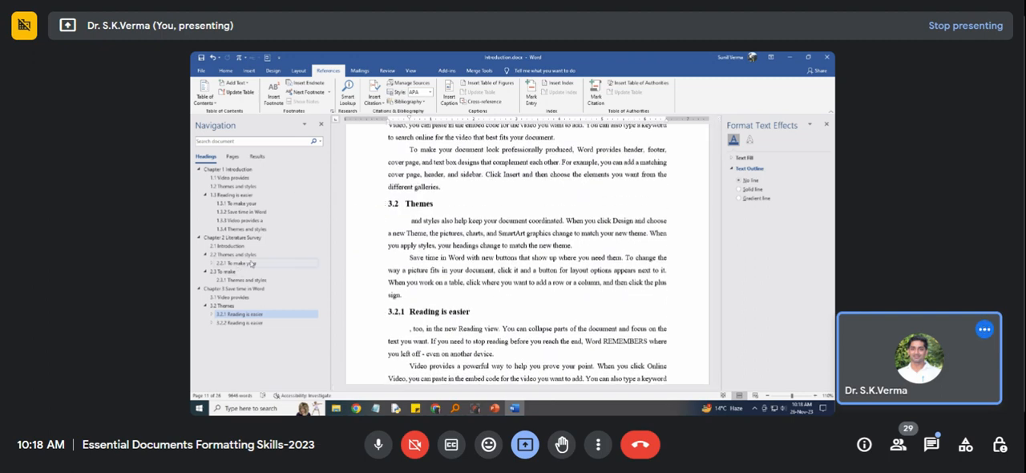
{"action": "left_click", "coordinate": [231, 169]}
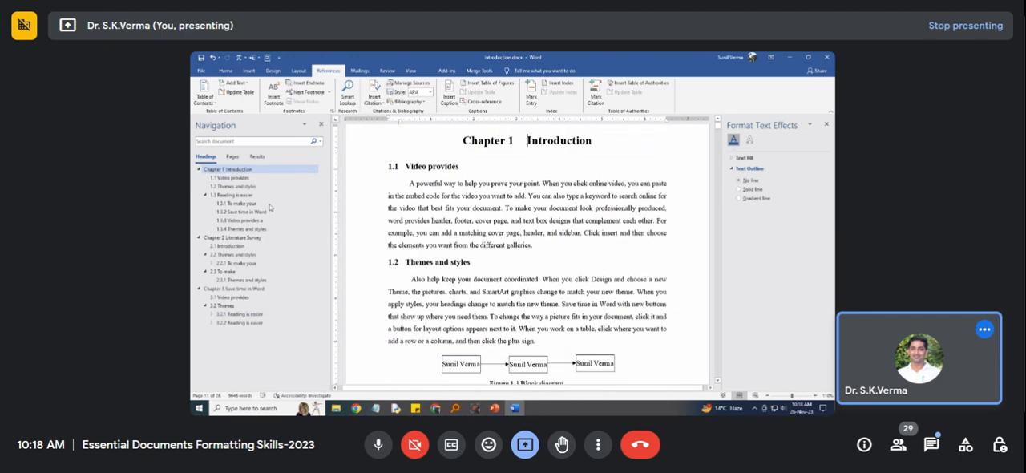
{"action": "scroll", "coordinate": [529, 254], "scroll_direction": "down", "scroll_amount": 10}
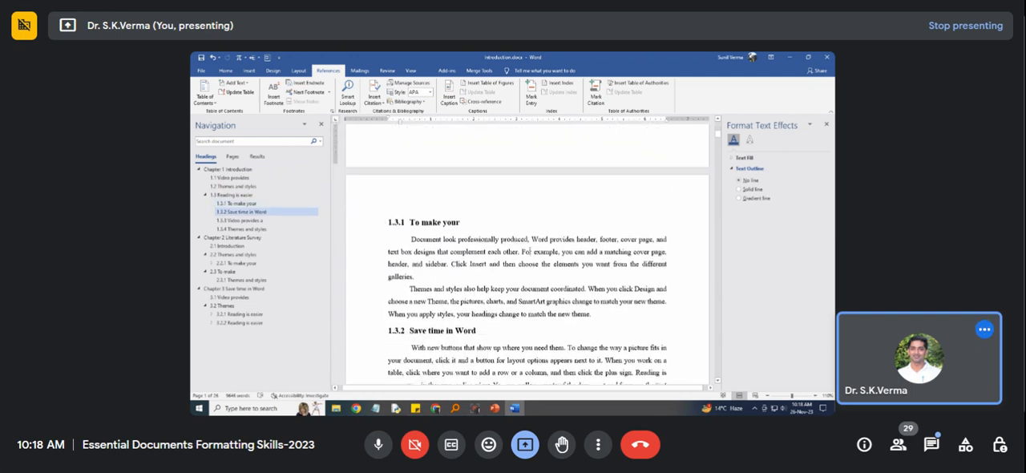
{"action": "scroll", "coordinate": [503, 282], "scroll_direction": "down", "scroll_amount": 2}
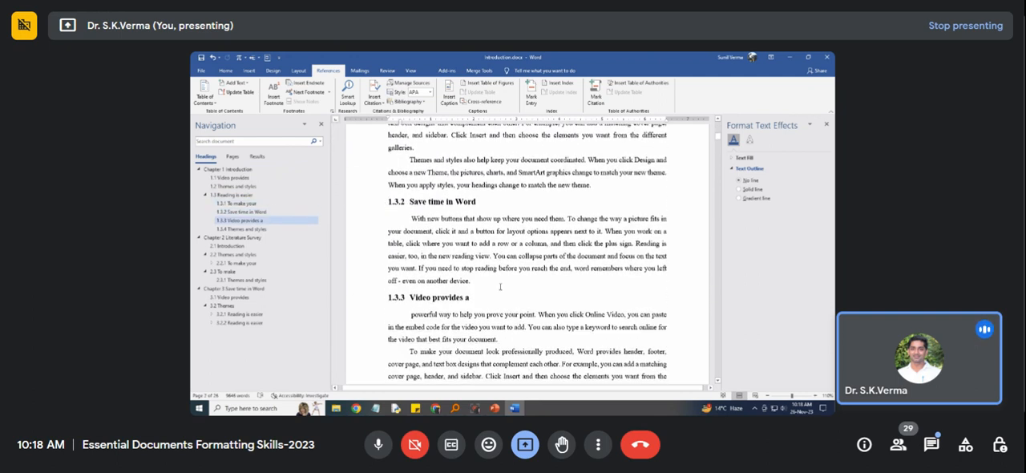
{"action": "left_click", "coordinate": [481, 281]}
{"action": "key", "text": "Return"}
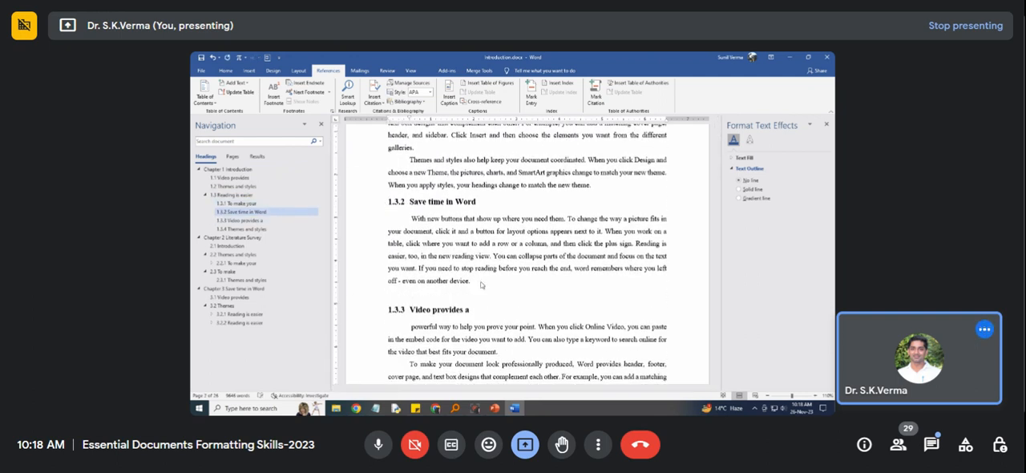
Insert a table of five columns and four rows on the empty line below section 1.3.2 and make it narrower.
{"action": "left_click", "coordinate": [248, 71]}
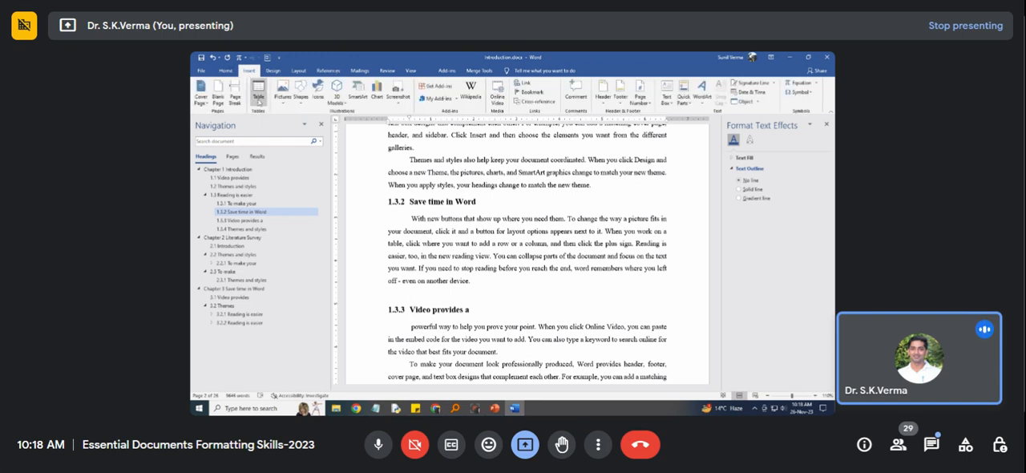
{"action": "left_click", "coordinate": [259, 91]}
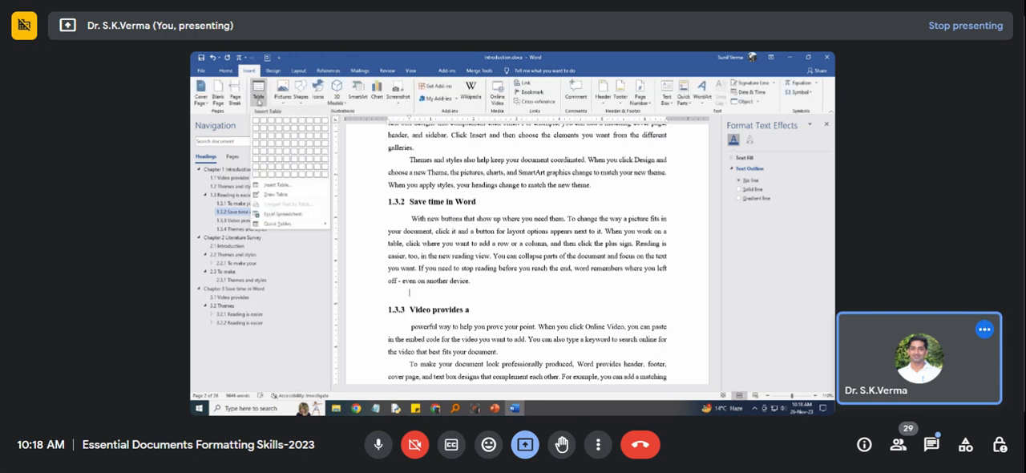
{"action": "left_click", "coordinate": [286, 144]}
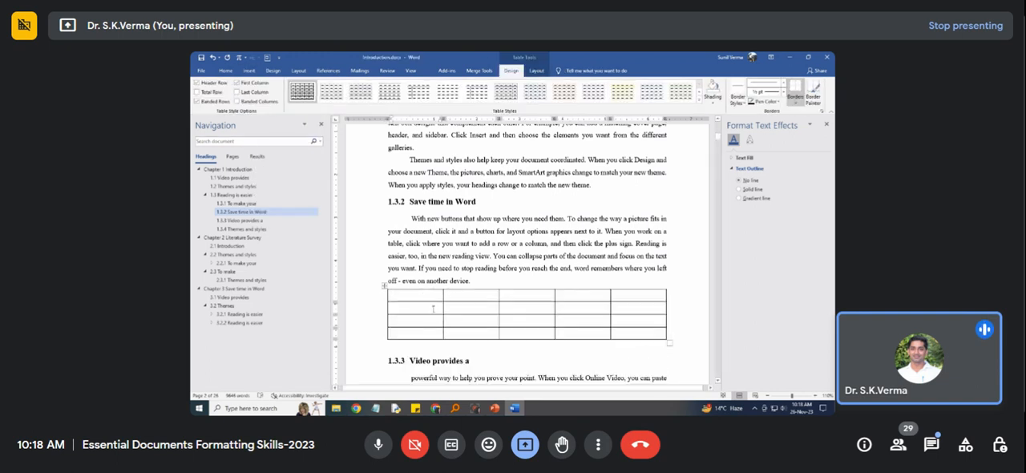
{"action": "left_click_drag", "start_coordinate": [671, 342], "coordinate": [563, 349]}
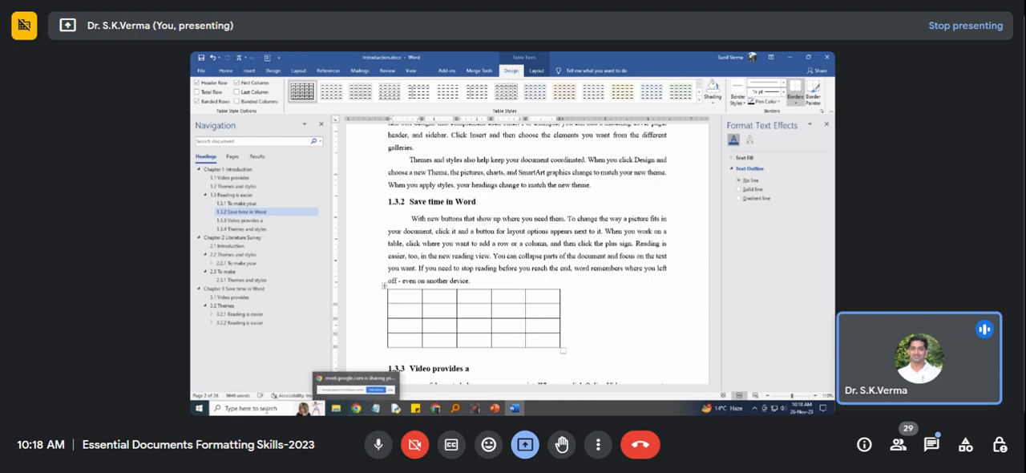
Switch to Everything, search for "*.csv" and open kar.csv in Excel.
{"action": "left_click", "coordinate": [257, 408]}
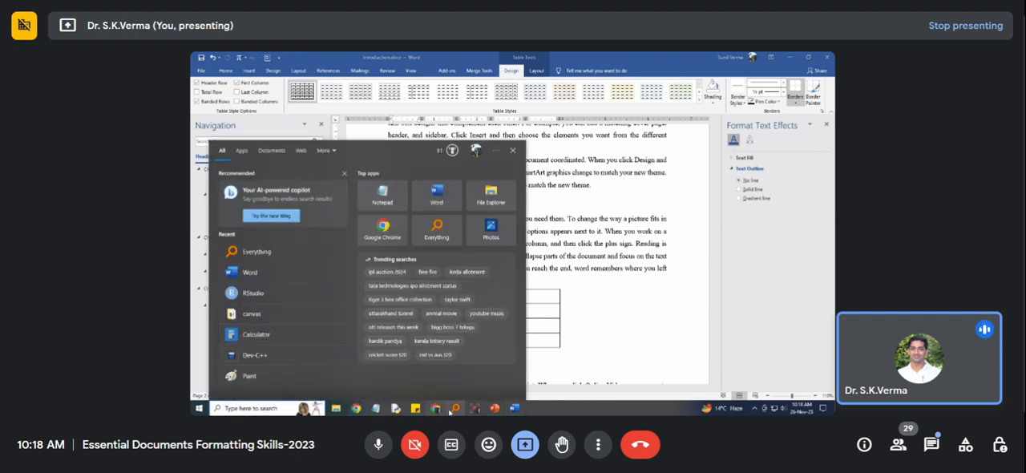
{"action": "left_click", "coordinate": [454, 408]}
{"action": "left_click", "coordinate": [294, 74]}
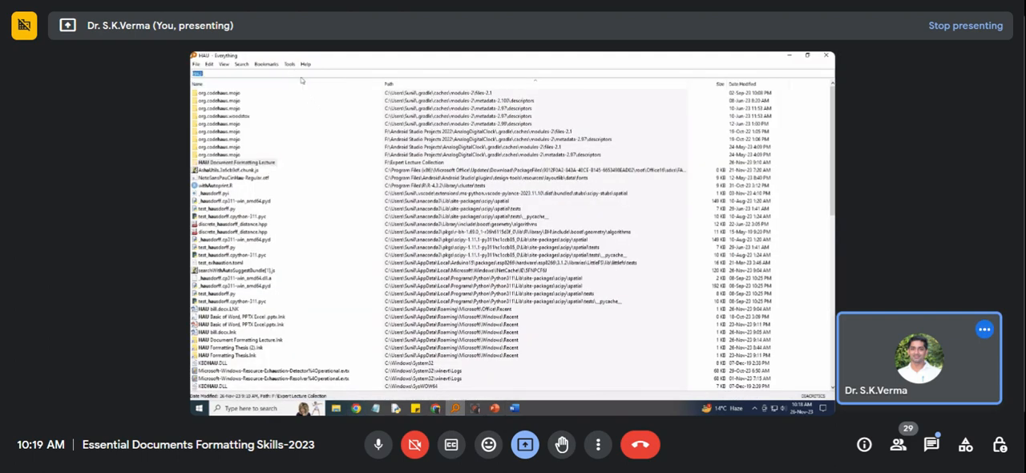
{"action": "type", "text": "*.csv"}
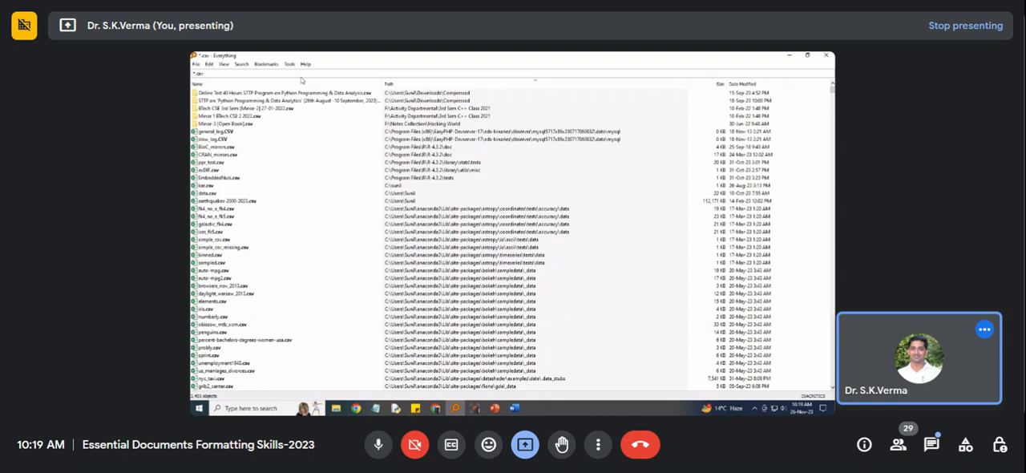
{"action": "double_click", "coordinate": [206, 185]}
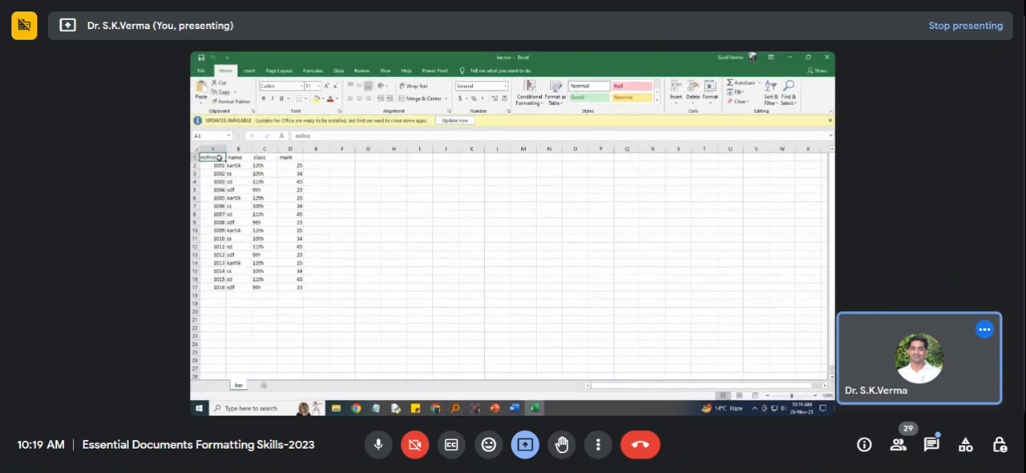
Copy cells A1:D8 of kar.csv and switch back to the Word document.
{"action": "left_click_drag", "start_coordinate": [219, 158], "coordinate": [303, 215]}
{"action": "key", "text": "ctrl+c"}
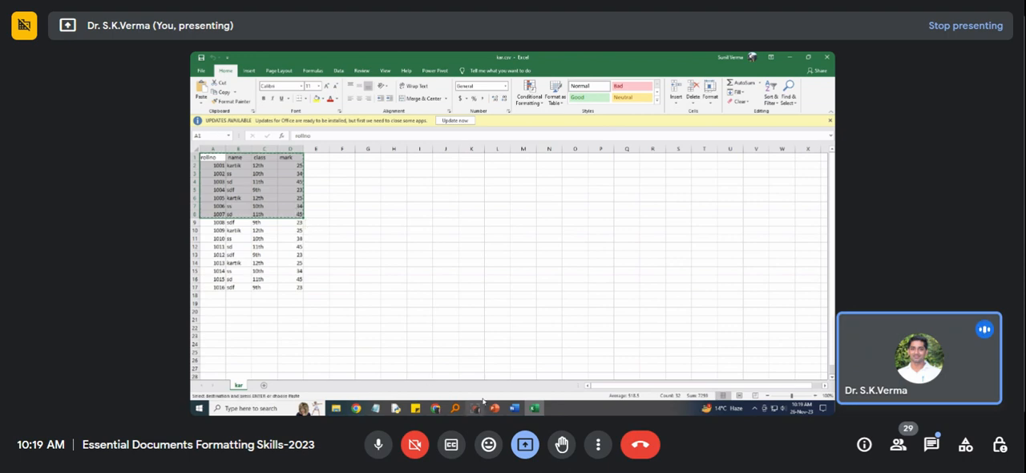
{"action": "left_click", "coordinate": [514, 409]}
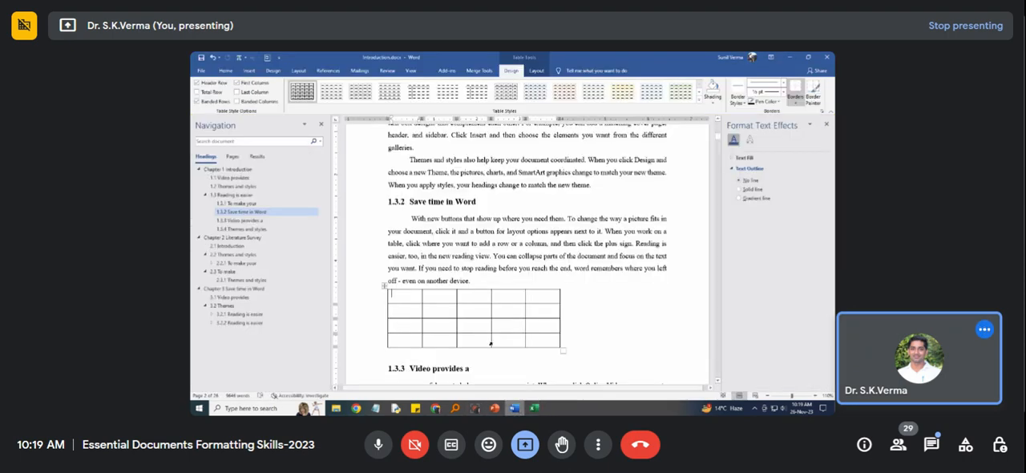
Delete the empty table below section 1.3.2 and paste the copied spreadsheet cells in its place.
{"action": "left_click", "coordinate": [383, 287]}
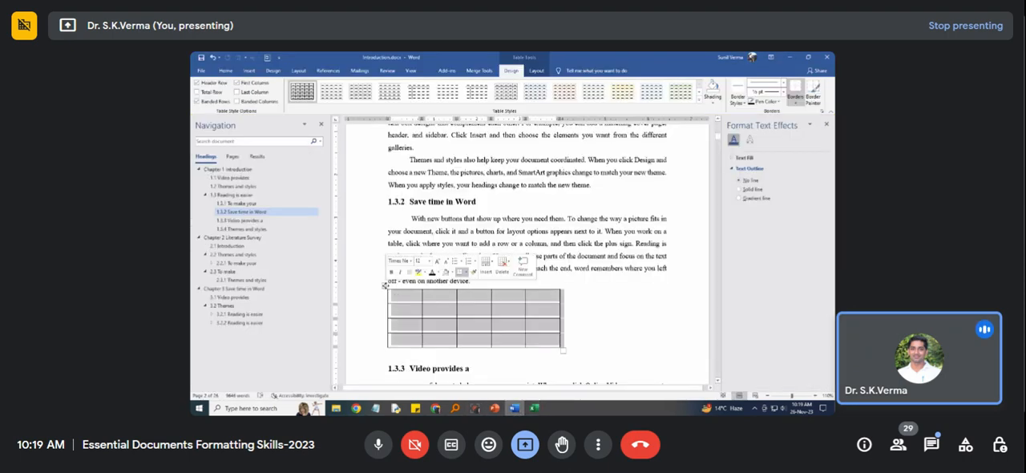
{"action": "right_click", "coordinate": [384, 287]}
{"action": "left_click", "coordinate": [382, 286]}
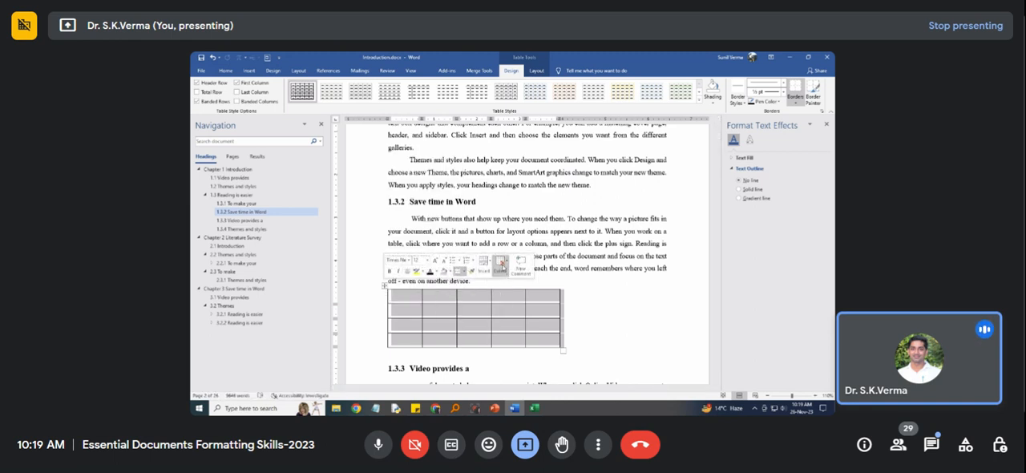
{"action": "left_click", "coordinate": [502, 267]}
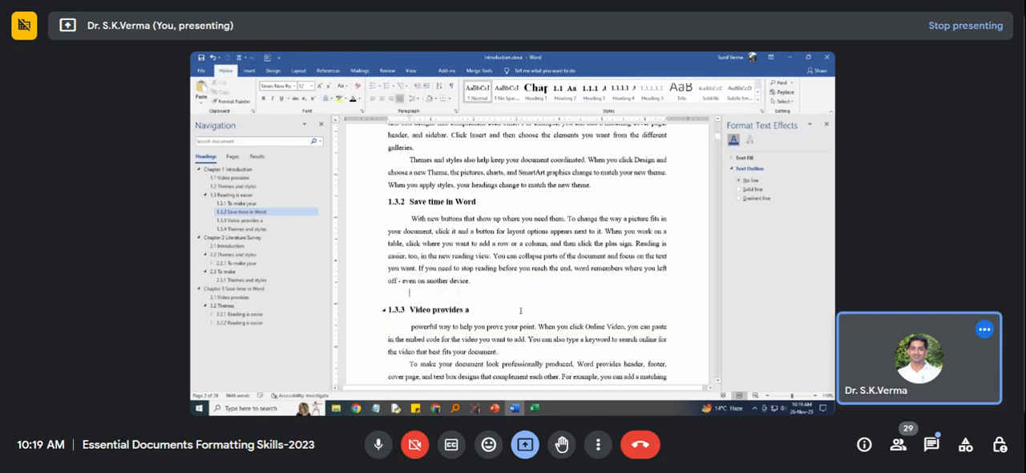
{"action": "key", "text": "ctrl+v"}
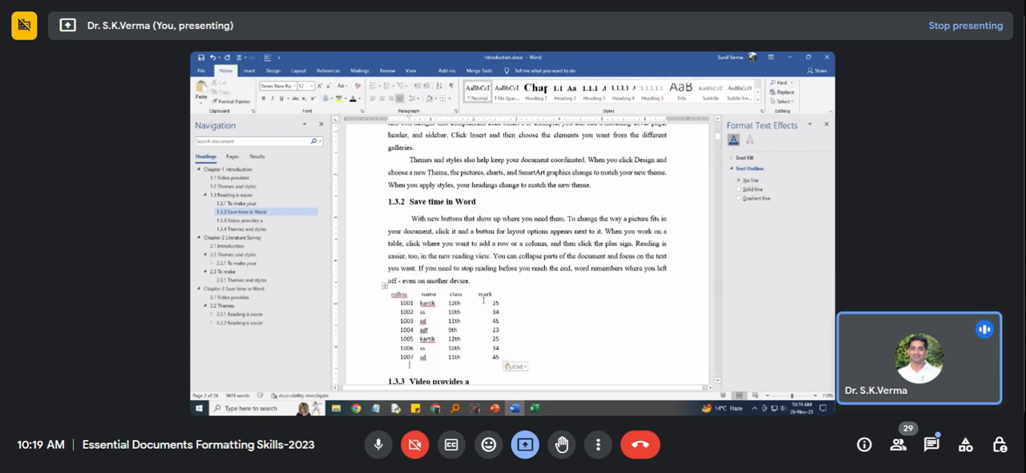
Apply All Borders to the whole pasted table in section 1.3.2.
{"action": "left_click", "coordinate": [385, 288]}
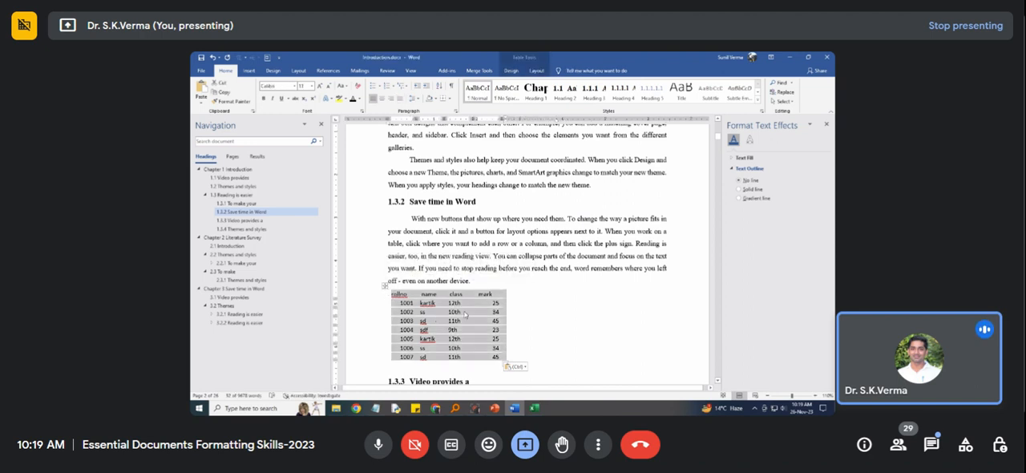
{"action": "left_click", "coordinate": [532, 410]}
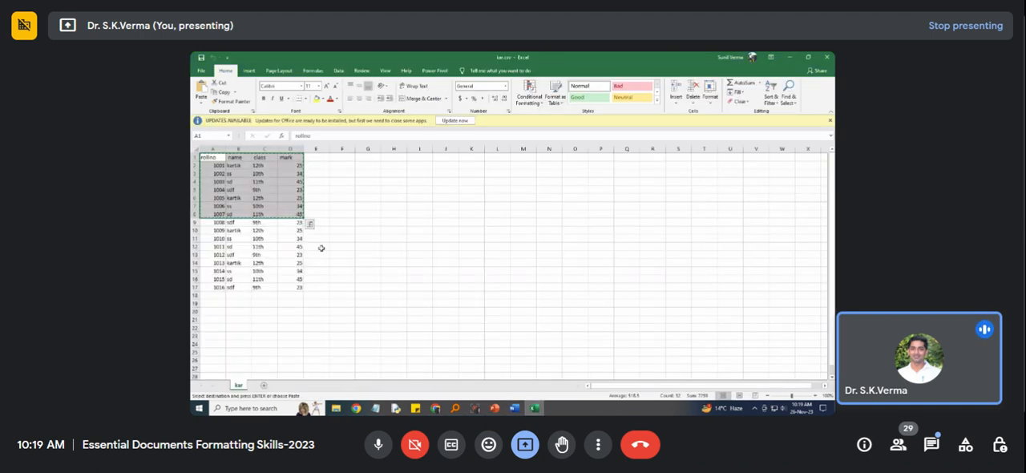
{"action": "left_click", "coordinate": [514, 408]}
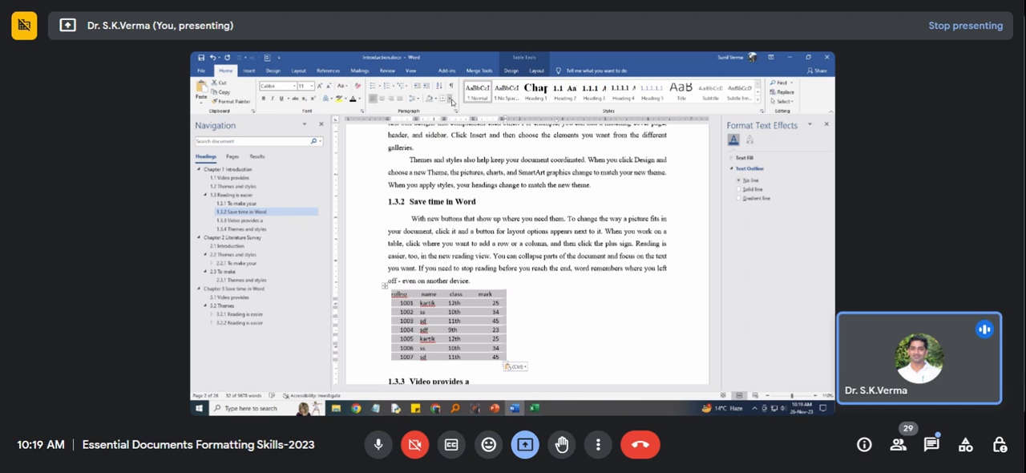
{"action": "left_click", "coordinate": [451, 101]}
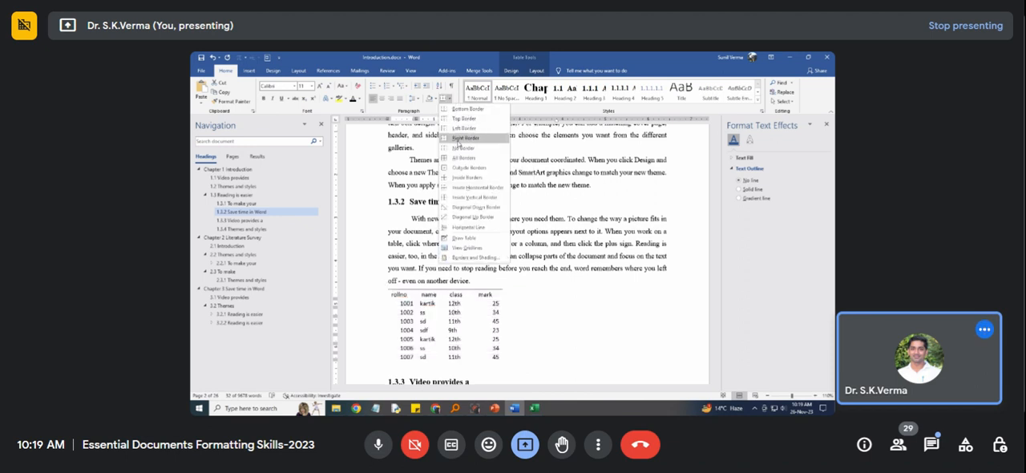
{"action": "left_click", "coordinate": [463, 159]}
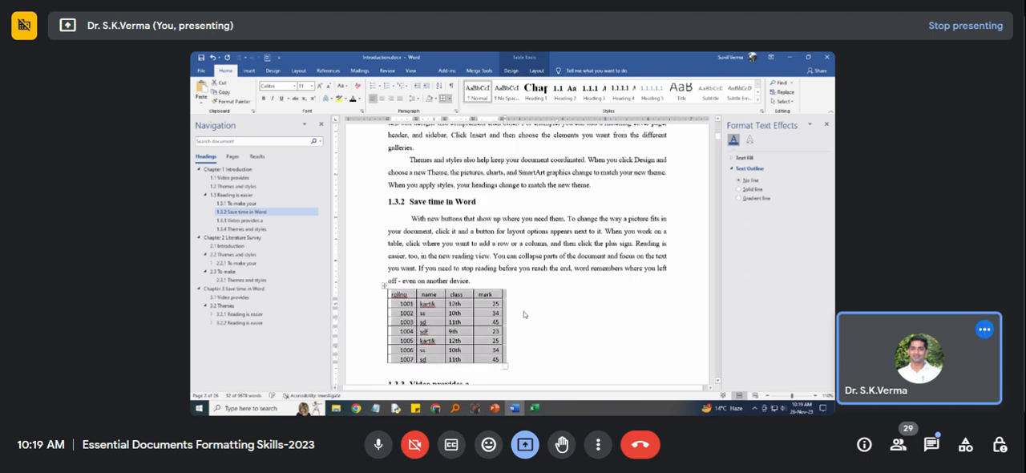
{"action": "left_click", "coordinate": [383, 286]}
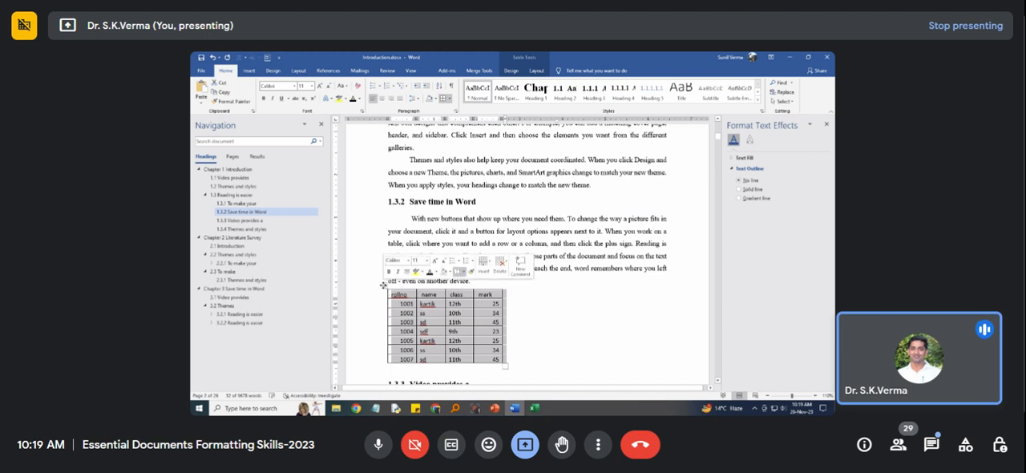
{"action": "left_click", "coordinate": [537, 72]}
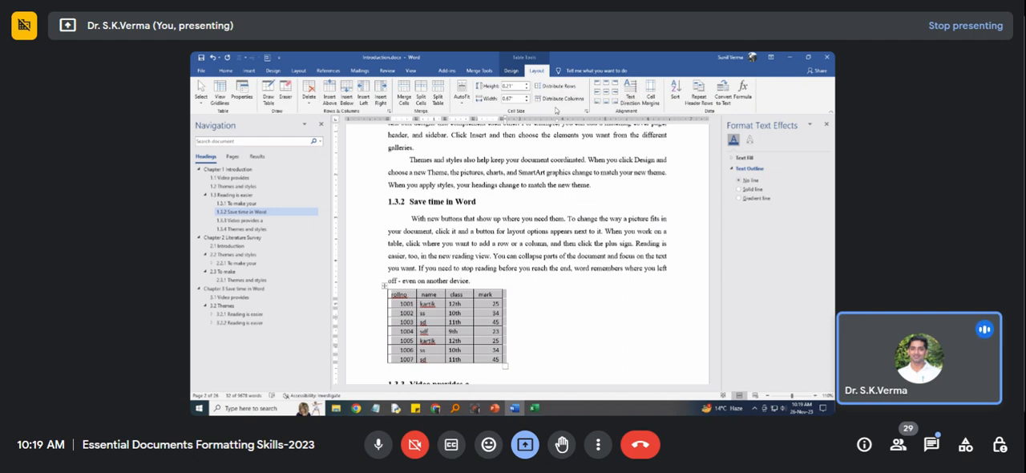
{"action": "left_click", "coordinate": [511, 71]}
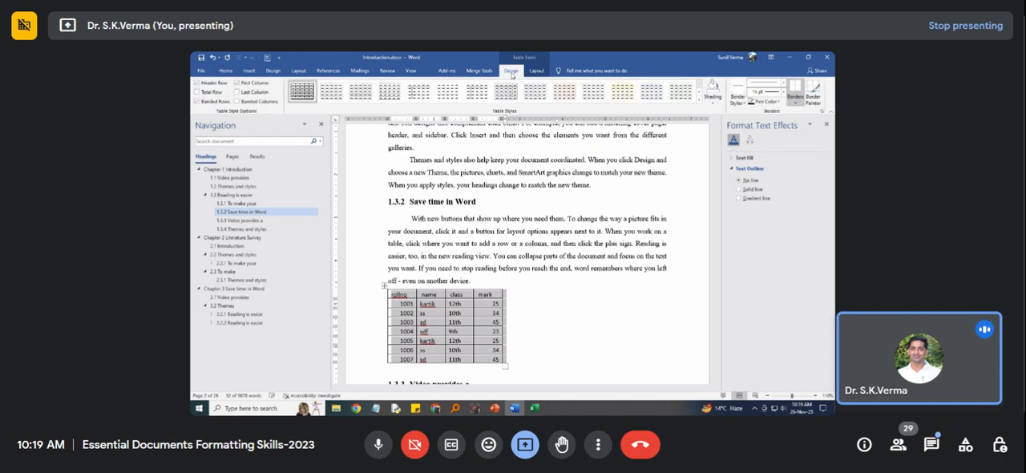
{"action": "right_click", "coordinate": [385, 286]}
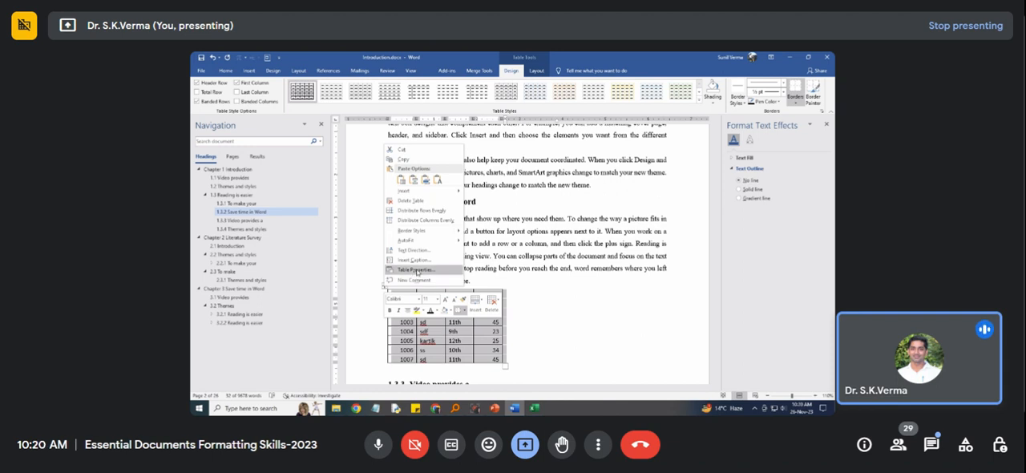
{"action": "left_click", "coordinate": [415, 271]}
{"action": "left_click", "coordinate": [475, 199]}
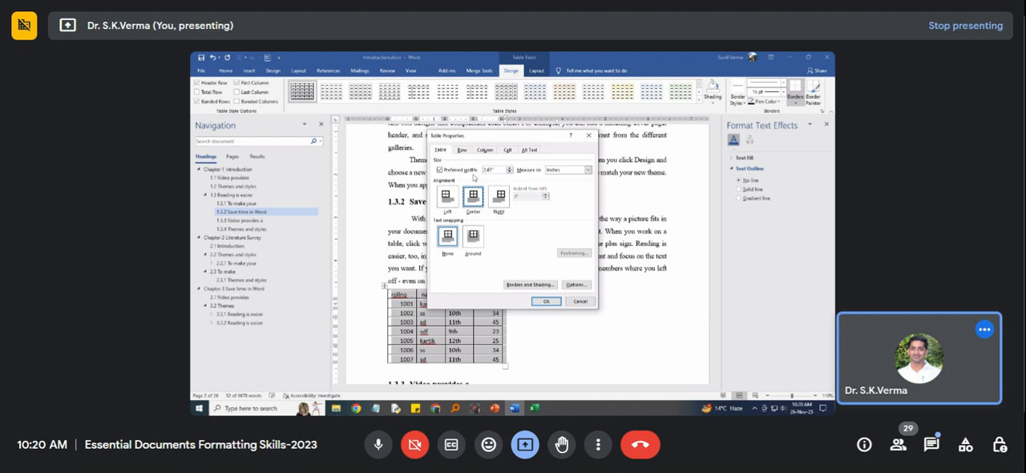
Examine the table's row, column and cell properties and its default cell margins without applying any change.
{"action": "left_click", "coordinate": [462, 150]}
{"action": "left_click", "coordinate": [484, 150]}
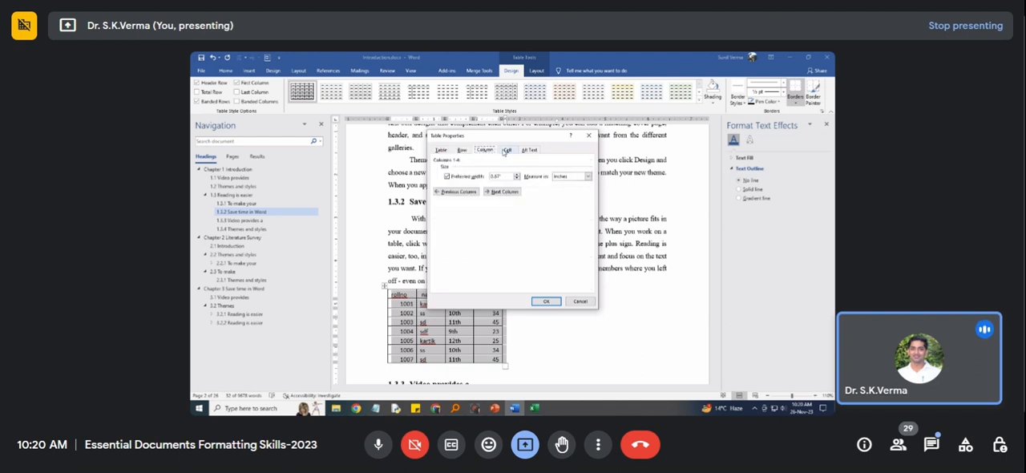
{"action": "left_click", "coordinate": [506, 151]}
{"action": "left_click", "coordinate": [463, 151]}
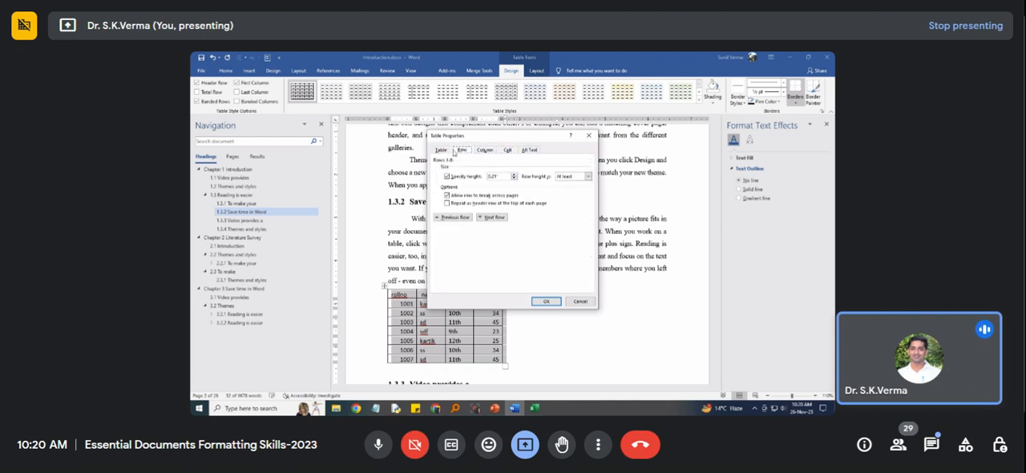
{"action": "left_click", "coordinate": [443, 151]}
{"action": "left_click", "coordinate": [579, 286]}
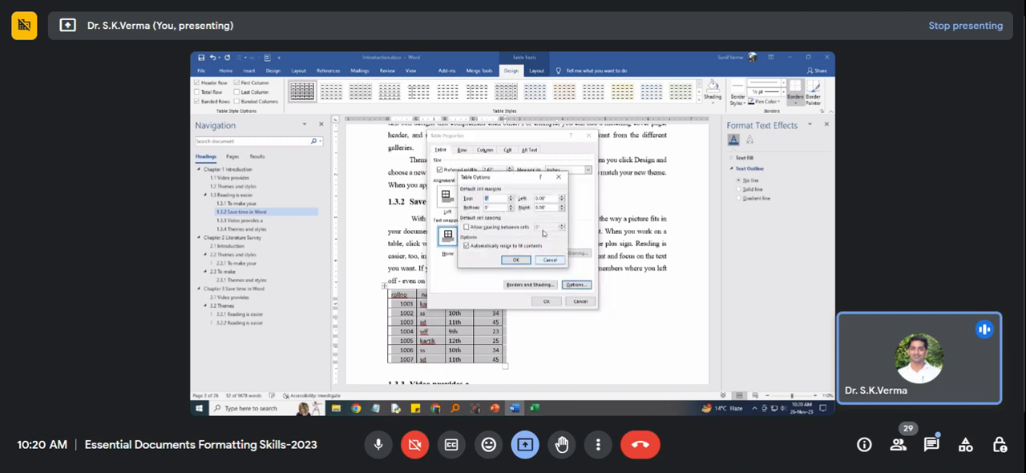
{"action": "left_click_drag", "start_coordinate": [509, 178], "coordinate": [586, 190]}
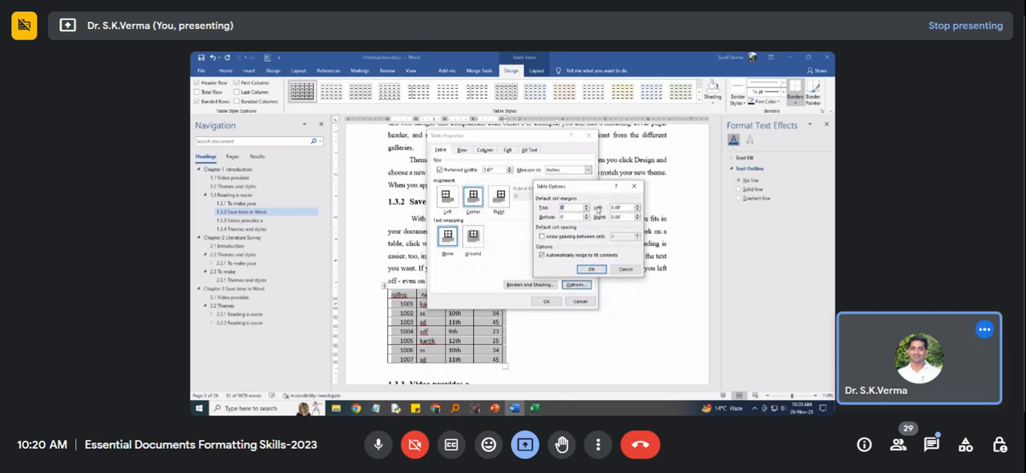
{"action": "left_click", "coordinate": [625, 269]}
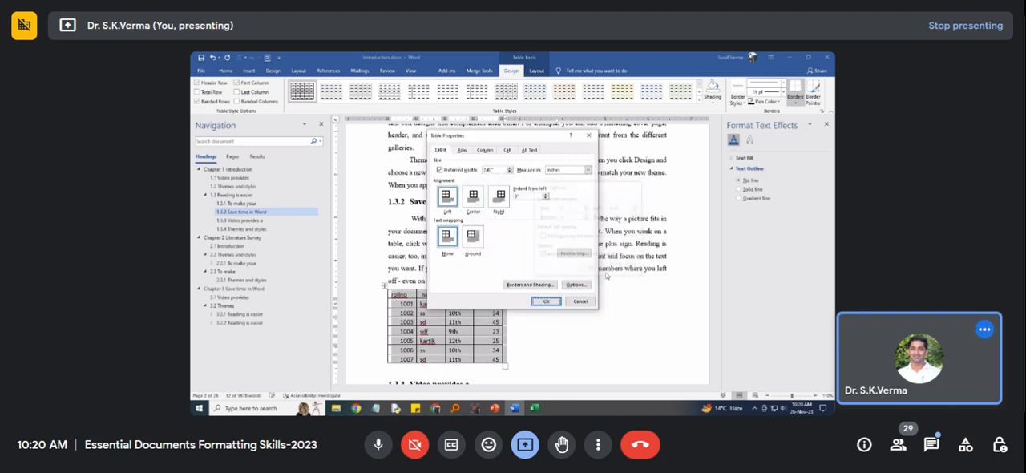
{"action": "left_click", "coordinate": [582, 302]}
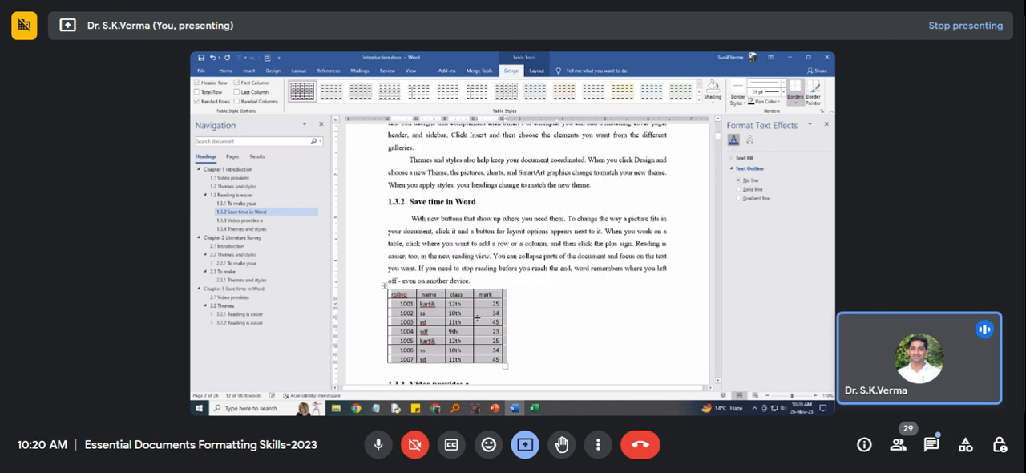
Make the table's header row bold.
{"action": "left_click", "coordinate": [396, 299]}
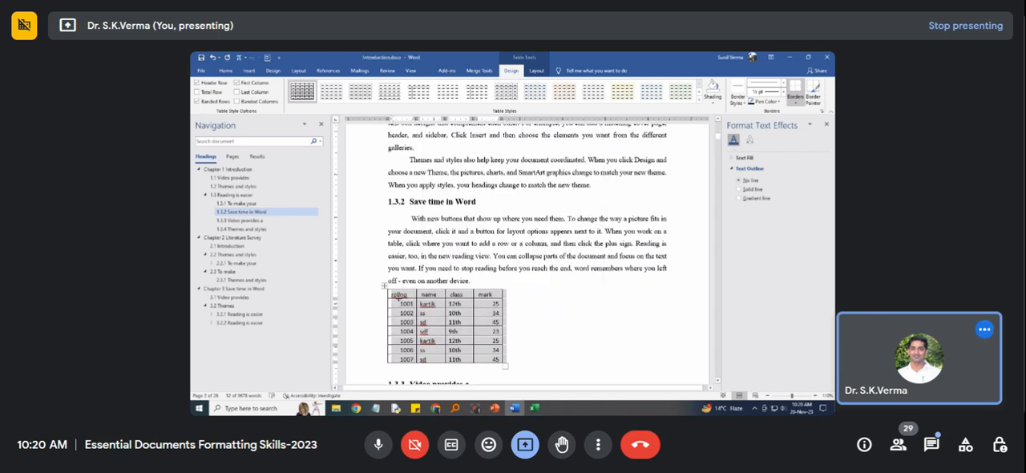
{"action": "double_click", "coordinate": [399, 295]}
{"action": "left_click_drag", "start_coordinate": [398, 295], "coordinate": [479, 297]}
{"action": "key", "text": "ctrl+b"}
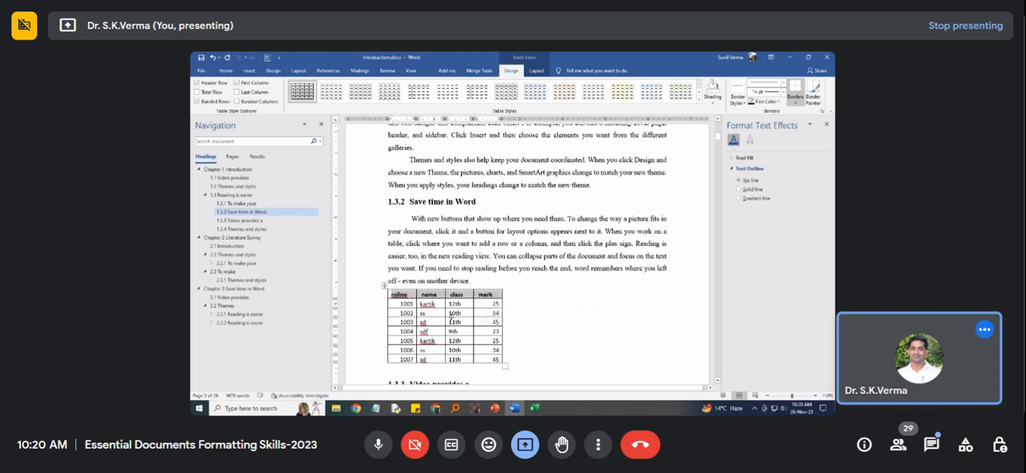
{"action": "left_click", "coordinate": [454, 315]}
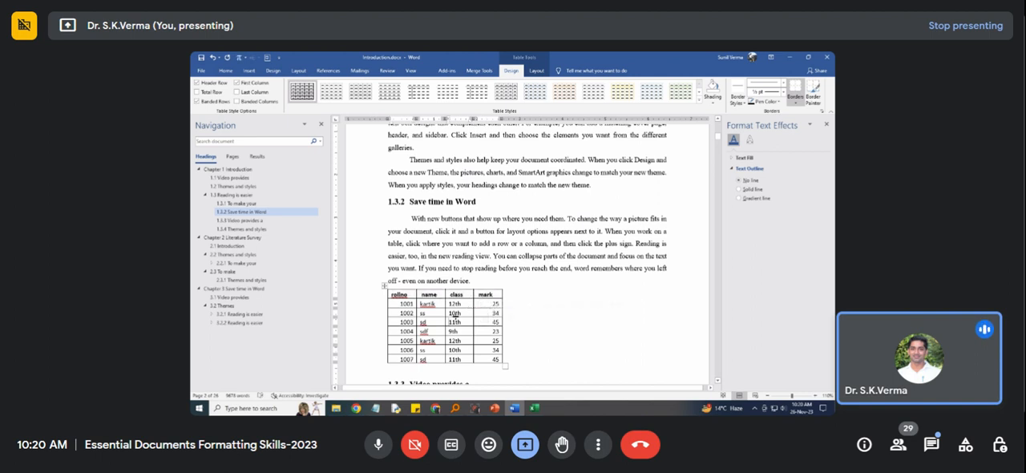
Centre the whole table horizontally on the page.
{"action": "left_click", "coordinate": [384, 285]}
{"action": "left_click", "coordinate": [228, 71]}
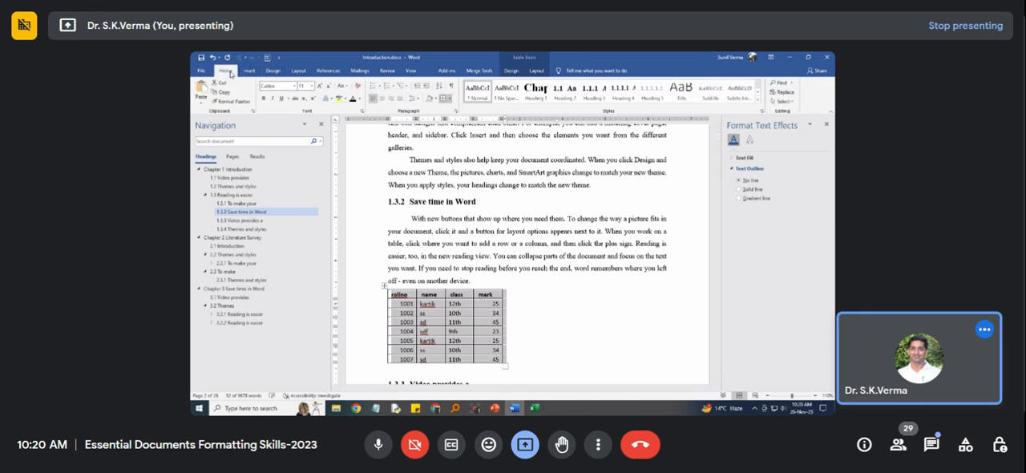
{"action": "left_click", "coordinate": [381, 101]}
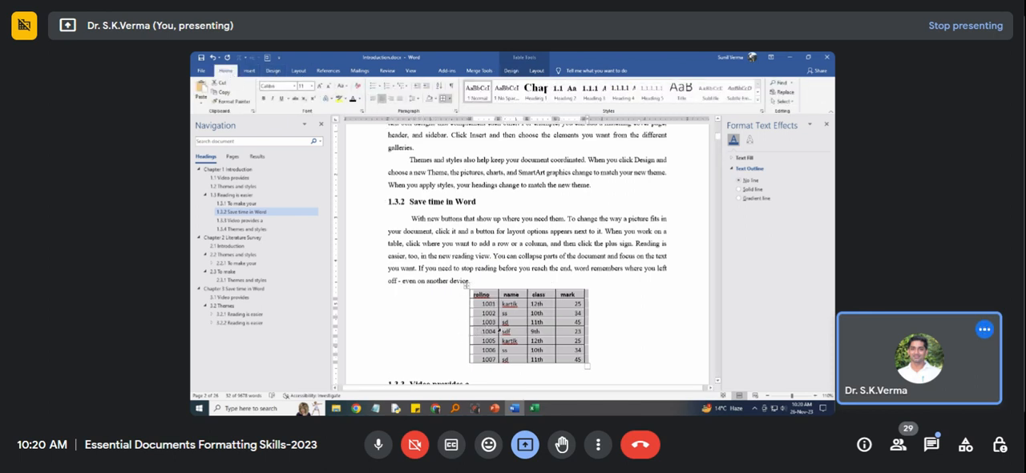
Centre the text in all data cells below the table's header row.
{"action": "left_click", "coordinate": [530, 323]}
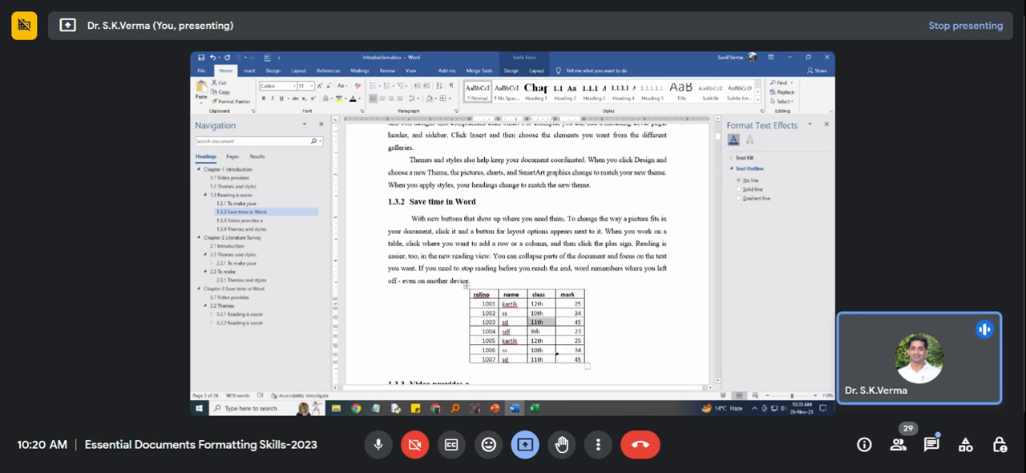
{"action": "left_click", "coordinate": [570, 351]}
{"action": "left_click_drag", "start_coordinate": [581, 359], "coordinate": [489, 304]}
{"action": "left_click", "coordinate": [383, 99]}
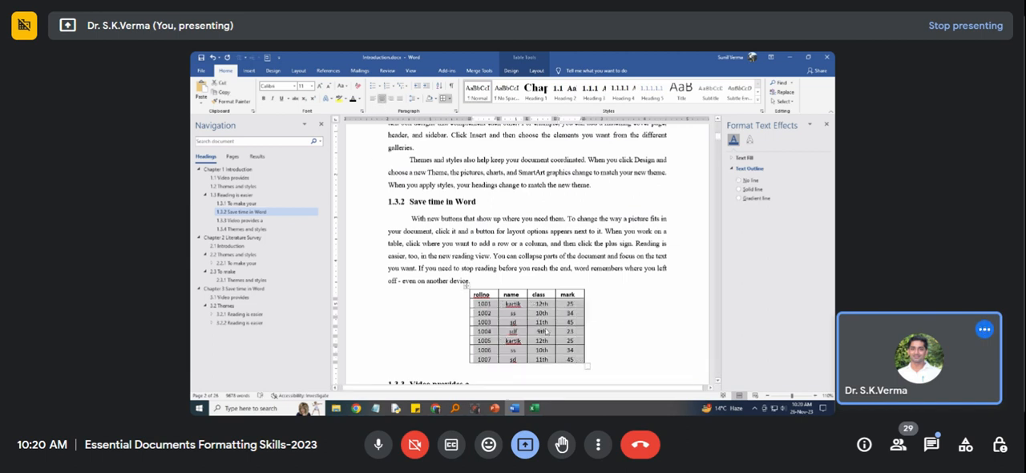
Apply Sentence case to the table's header row.
{"action": "left_click_drag", "start_coordinate": [482, 296], "coordinate": [571, 295]}
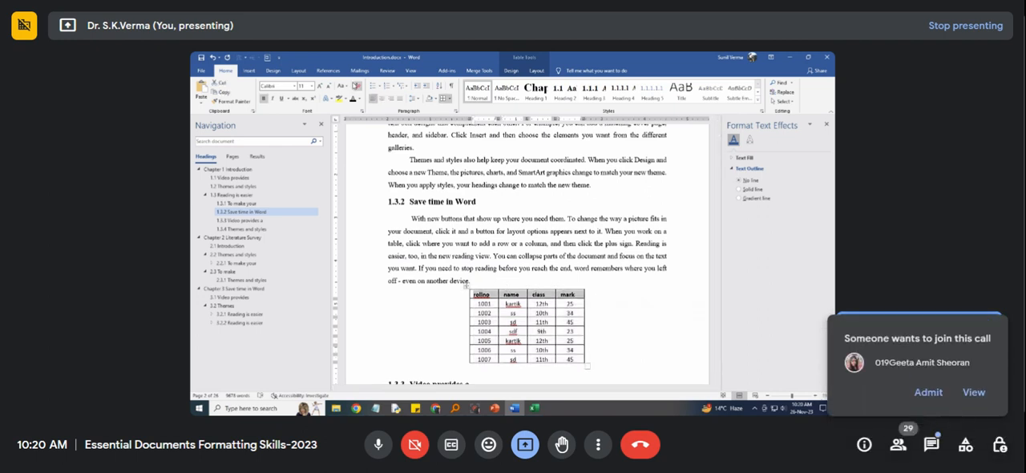
{"action": "left_click", "coordinate": [346, 85]}
{"action": "left_click", "coordinate": [354, 97]}
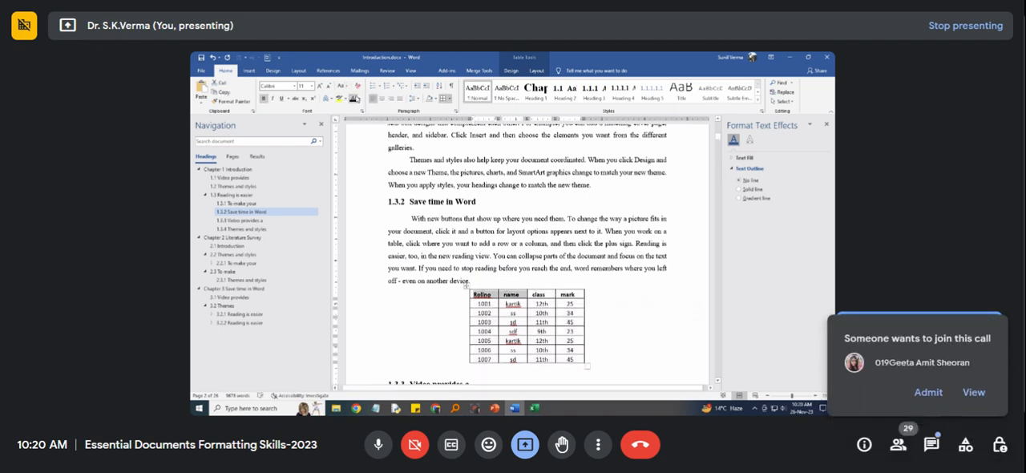
Apply Capitalize Each Word to the name, class and mark header cells.
{"action": "left_click", "coordinate": [506, 300]}
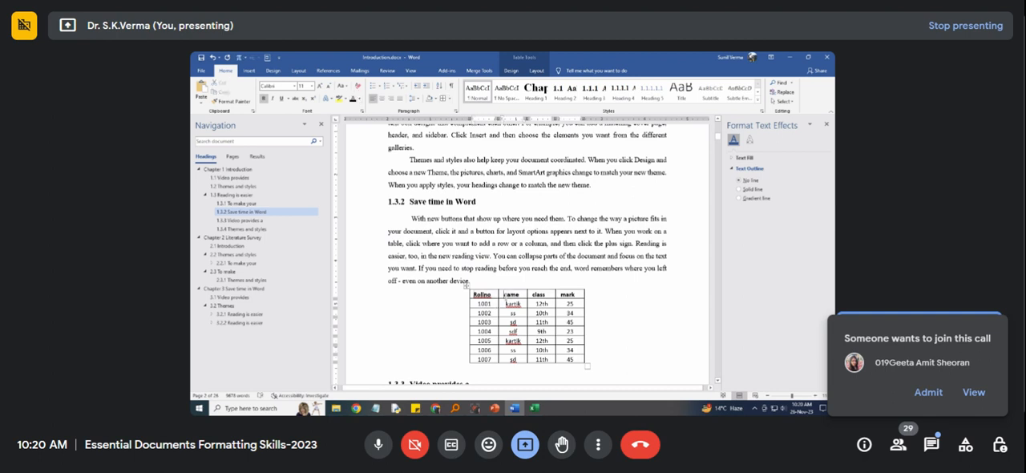
{"action": "left_click", "coordinate": [342, 85]}
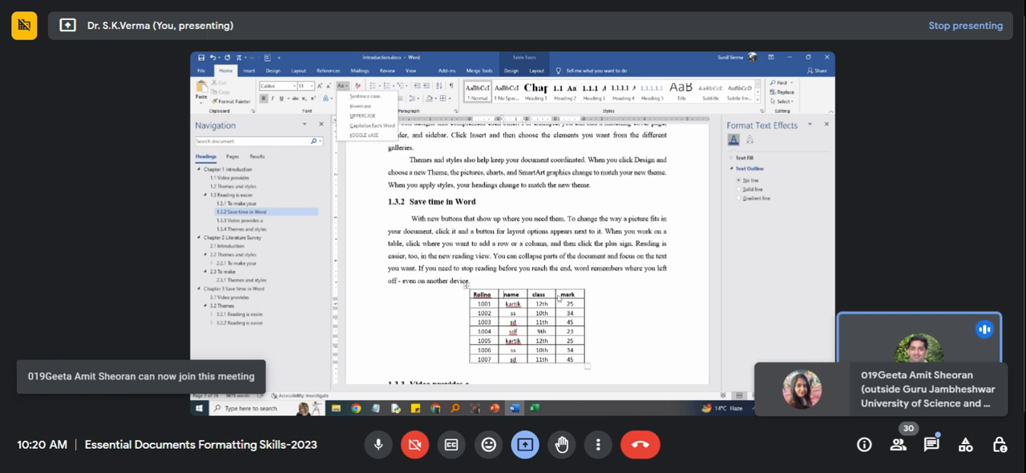
{"action": "left_click", "coordinate": [575, 298]}
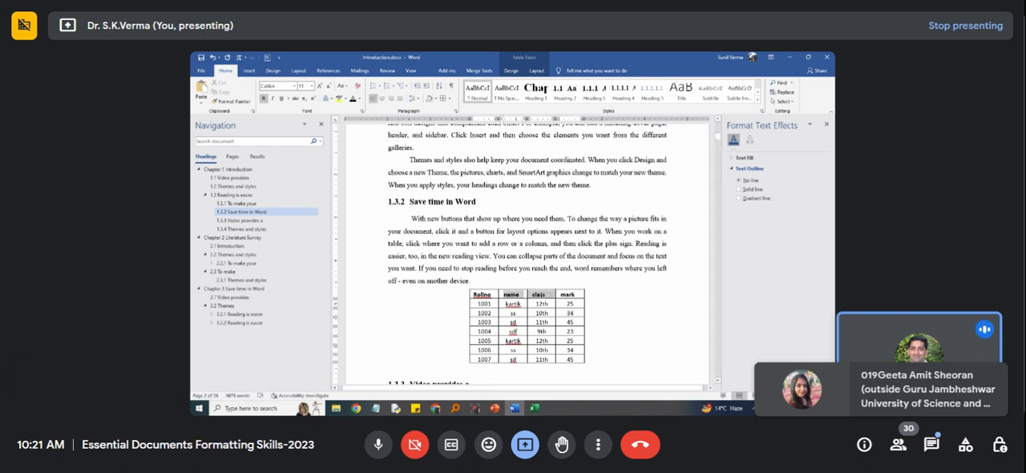
{"action": "left_click", "coordinate": [344, 86]}
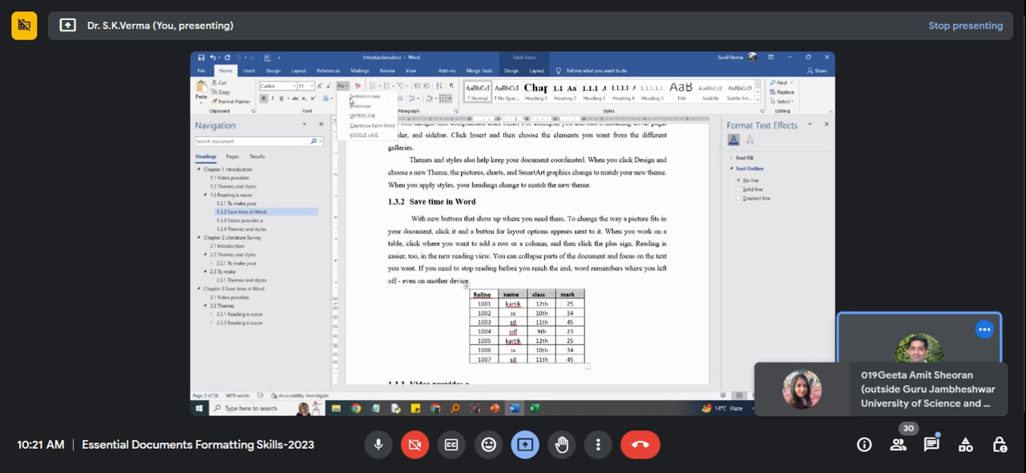
{"action": "left_click", "coordinate": [365, 128]}
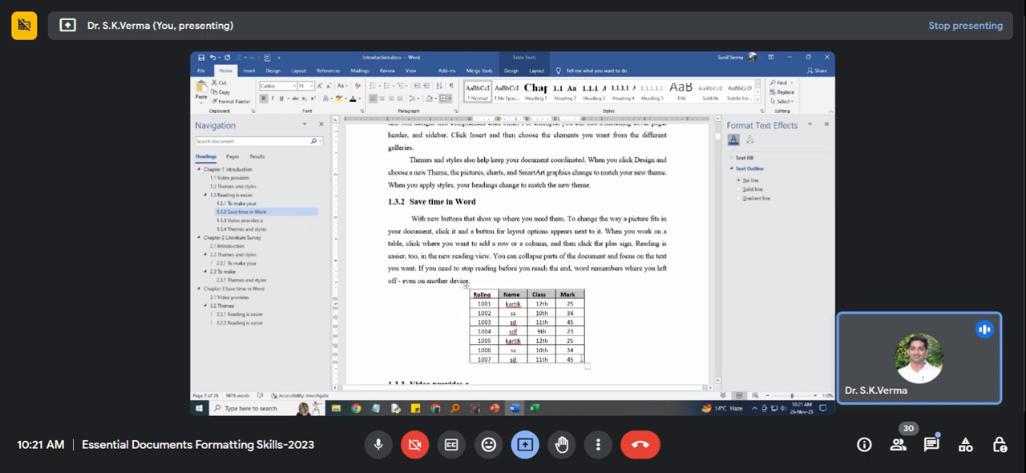
Shrink the table's overall size and reduce its default left and right cell margins in the table options.
{"action": "left_click_drag", "start_coordinate": [587, 365], "coordinate": [544, 343]}
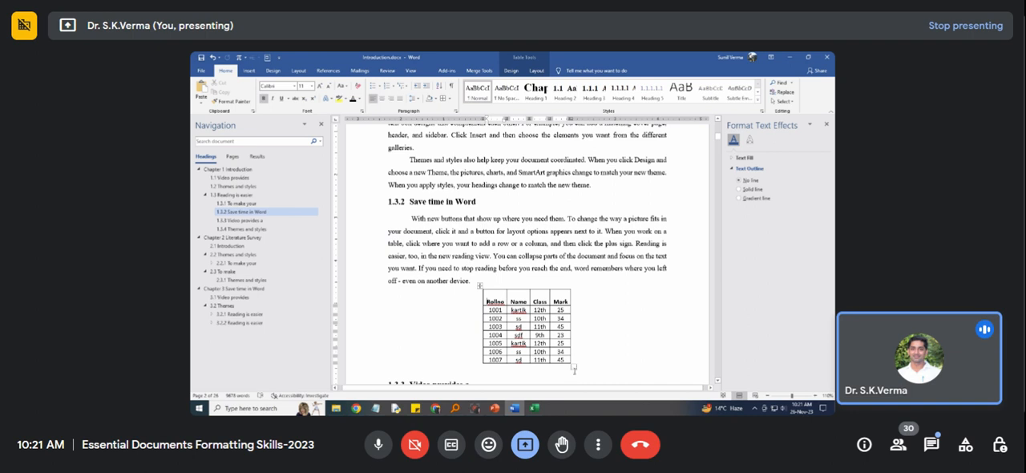
{"action": "right_click", "coordinate": [480, 286]}
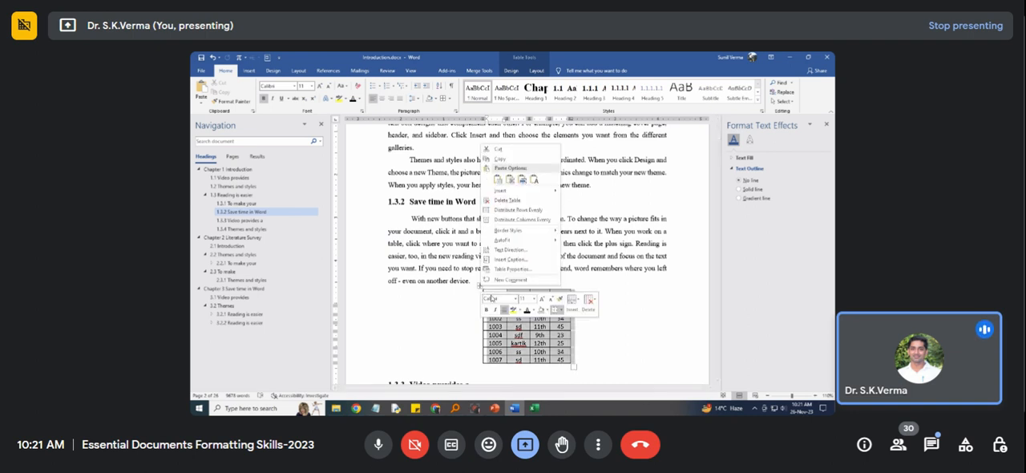
{"action": "left_click", "coordinate": [511, 269]}
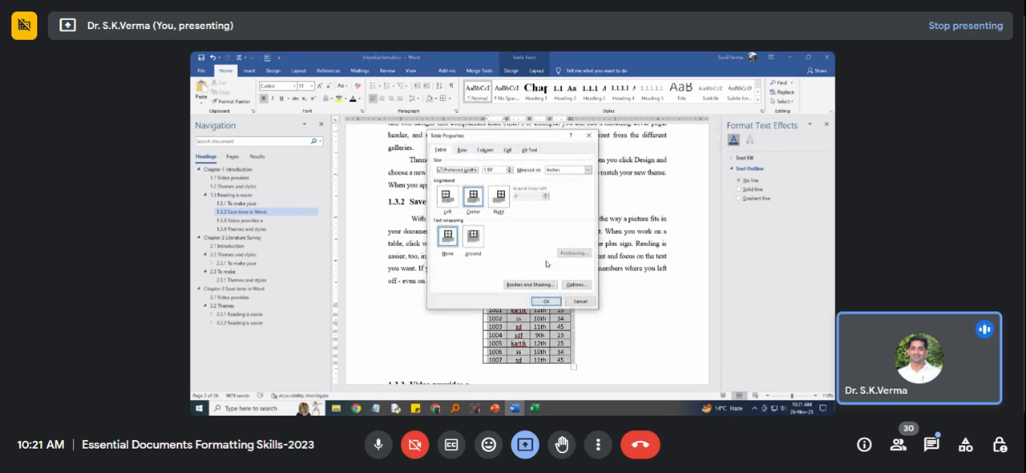
{"action": "left_click", "coordinate": [576, 286]}
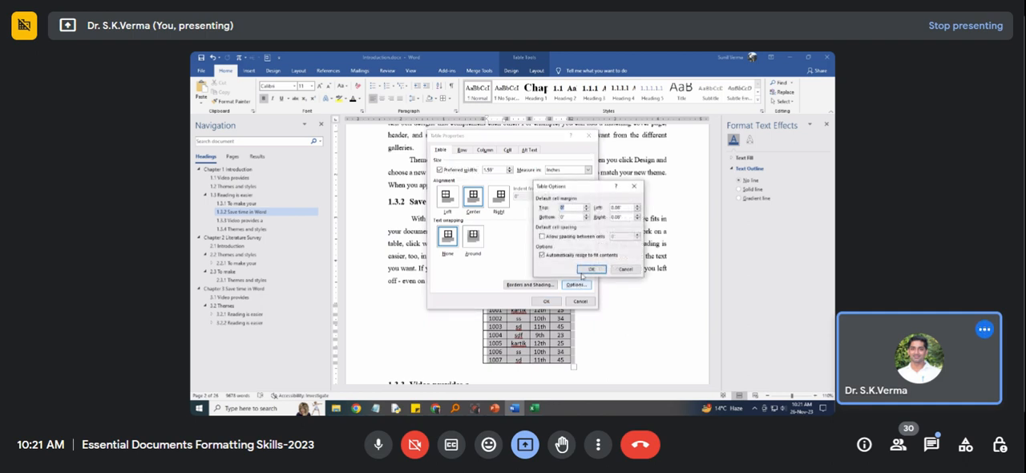
{"action": "key", "text": "Tab"}
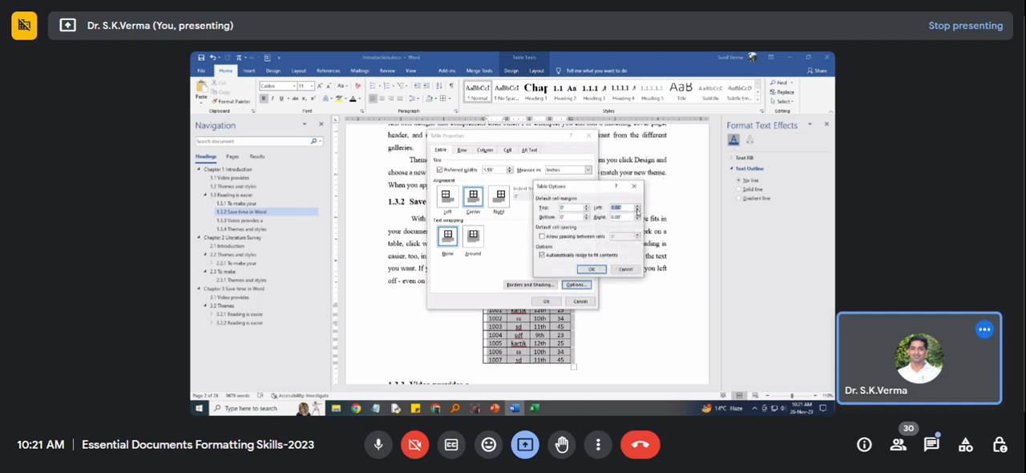
{"action": "left_click", "coordinate": [638, 220]}
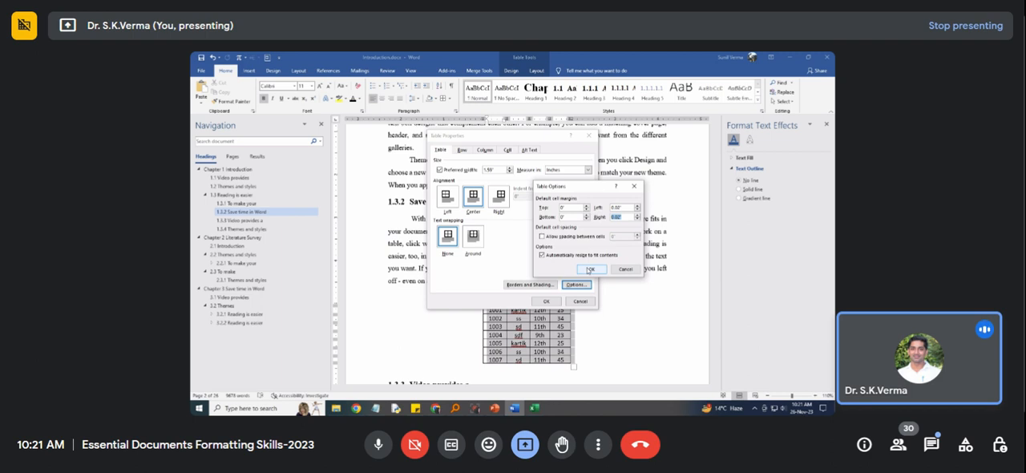
{"action": "left_click", "coordinate": [590, 270]}
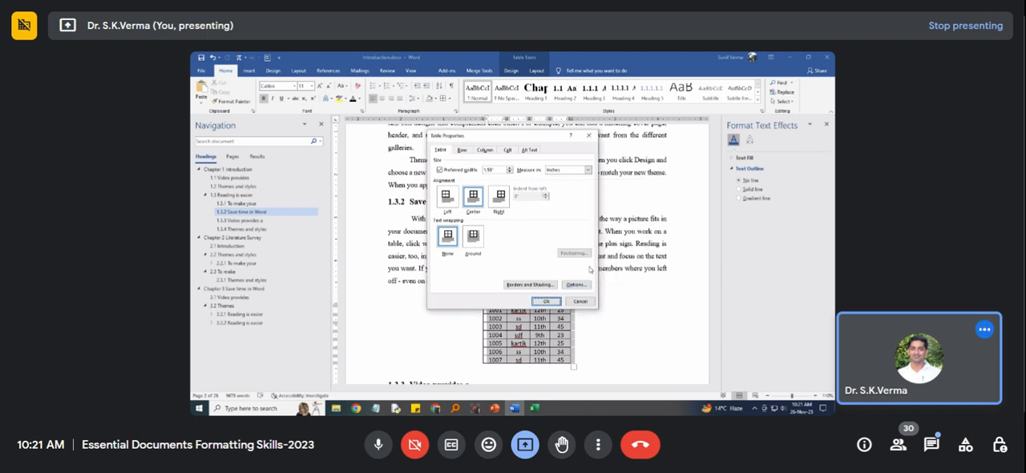
{"action": "left_click", "coordinate": [547, 302]}
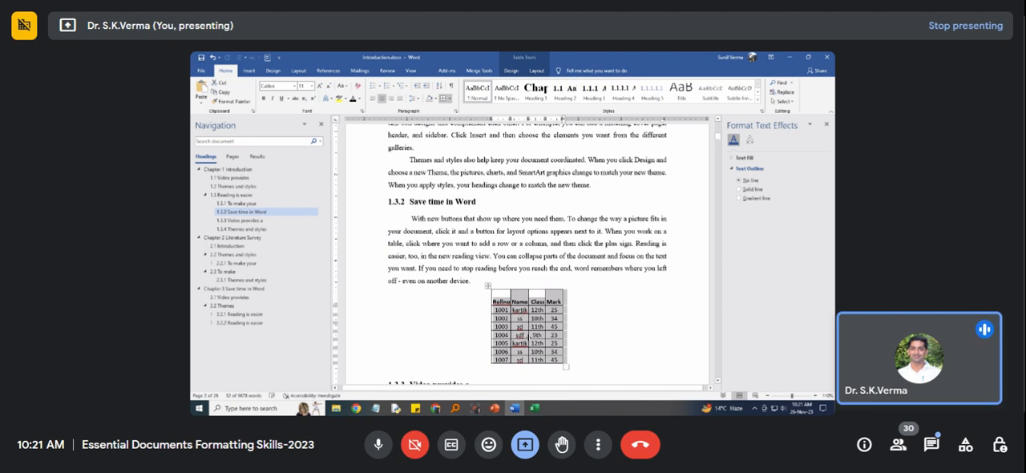
Resize the table slightly further so its columns fit closely around their contents.
{"action": "left_click_drag", "start_coordinate": [565, 366], "coordinate": [560, 363]}
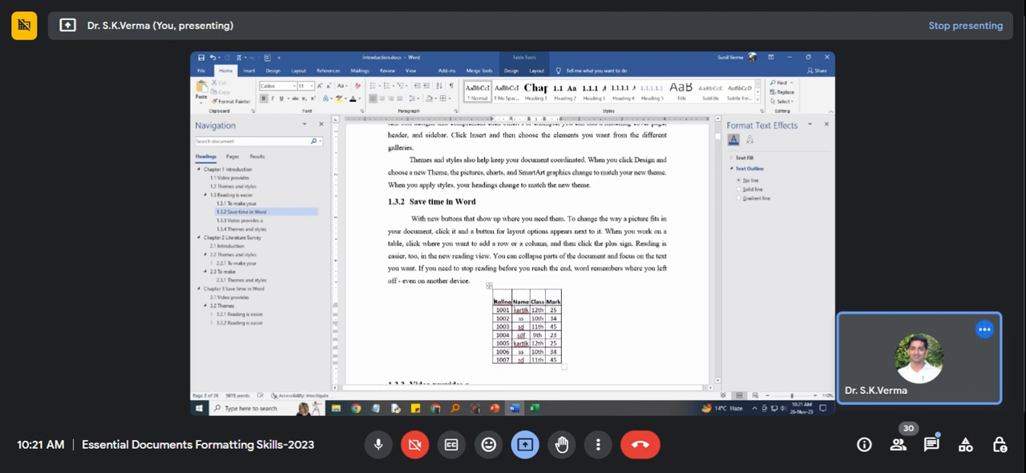
{"action": "left_click", "coordinate": [564, 366]}
{"action": "left_click", "coordinate": [559, 352]}
{"action": "left_click_drag", "start_coordinate": [499, 300], "coordinate": [536, 300]}
{"action": "left_click", "coordinate": [517, 296]}
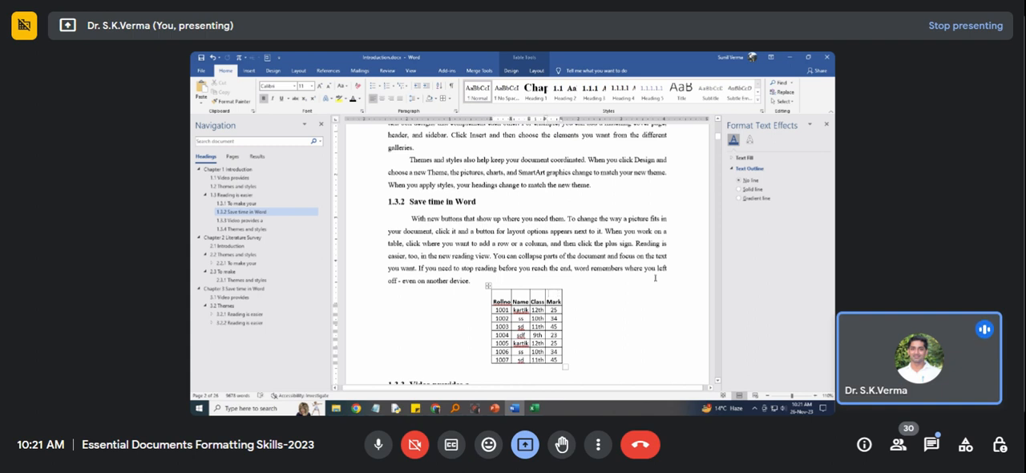
Remove the empty line above the text in the table's header cells so the header row becomes a single line high.
{"action": "key", "text": "BackSpace"}
{"action": "type", "text": "M"}
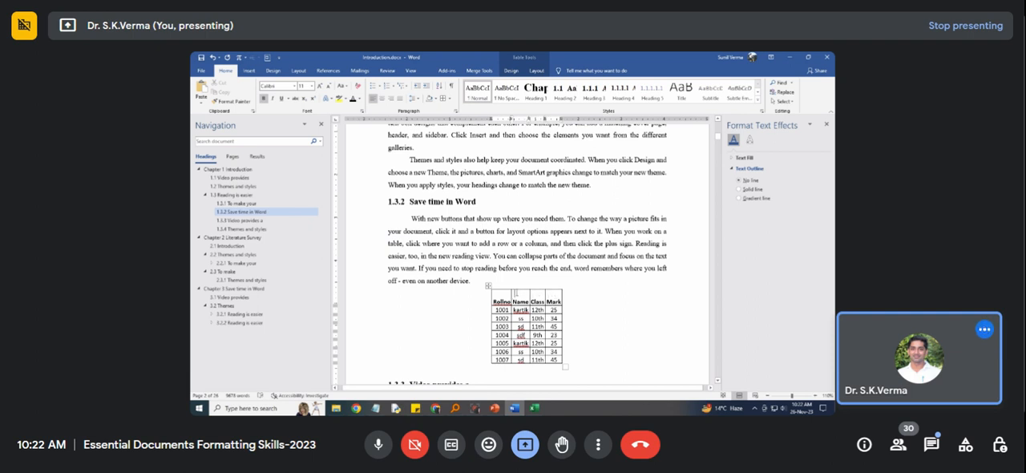
{"action": "key", "text": "Delete"}
{"action": "type", "text": "N"}
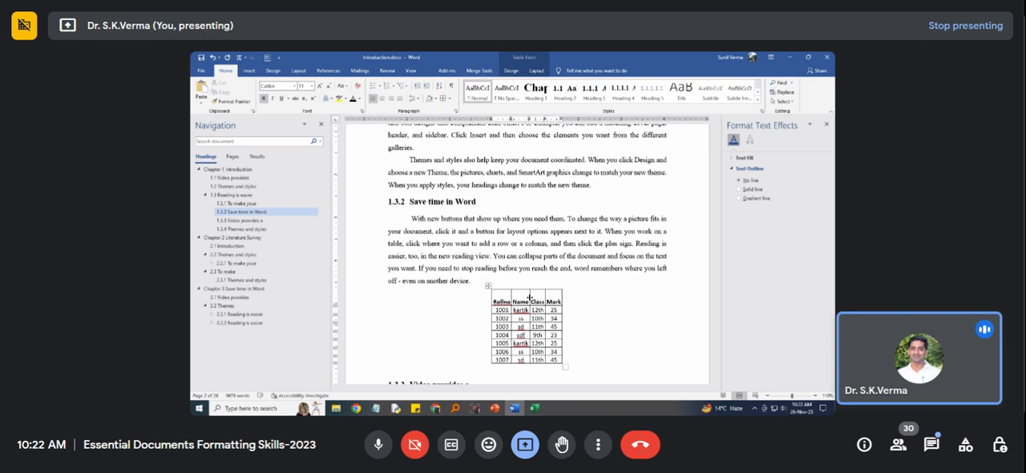
{"action": "key", "text": "BackSpace"}
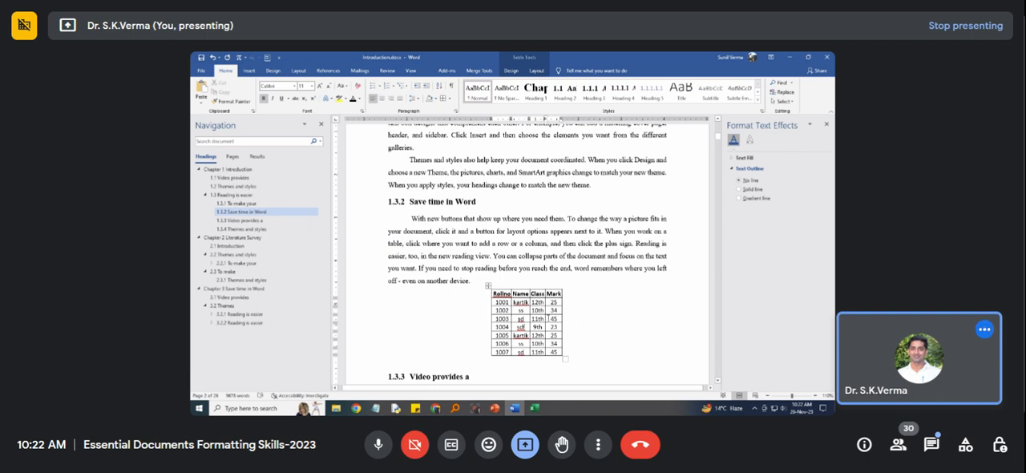
Insert a caption above the whole table in section 1.3.2 with the label Table and the text "Basic data table".
{"action": "scroll", "coordinate": [521, 273], "scroll_direction": "down", "scroll_amount": 2}
{"action": "left_click", "coordinate": [488, 244]}
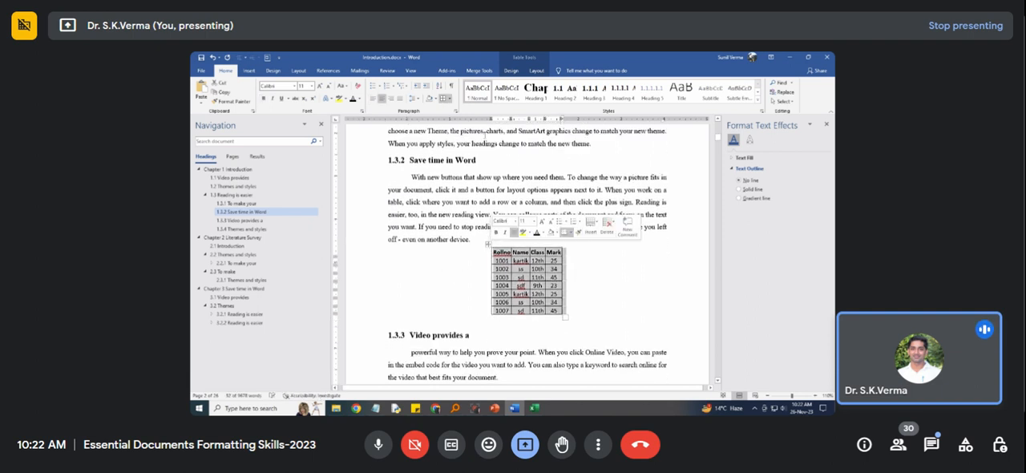
{"action": "left_click", "coordinate": [334, 71]}
{"action": "left_click", "coordinate": [447, 107]}
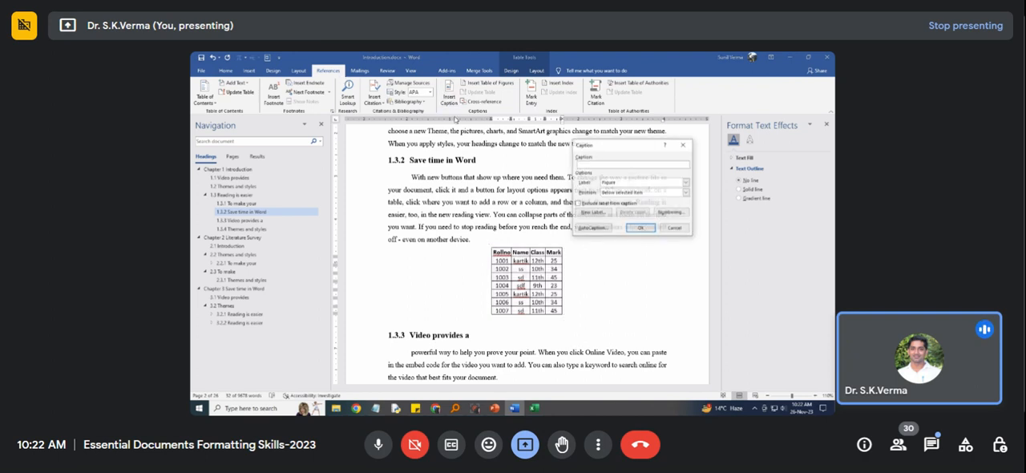
{"action": "left_click", "coordinate": [630, 184]}
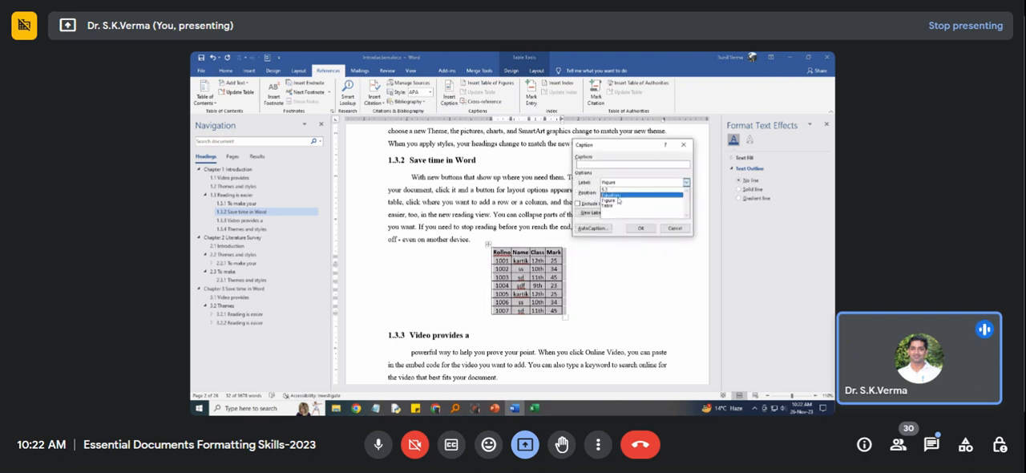
{"action": "left_click", "coordinate": [617, 204]}
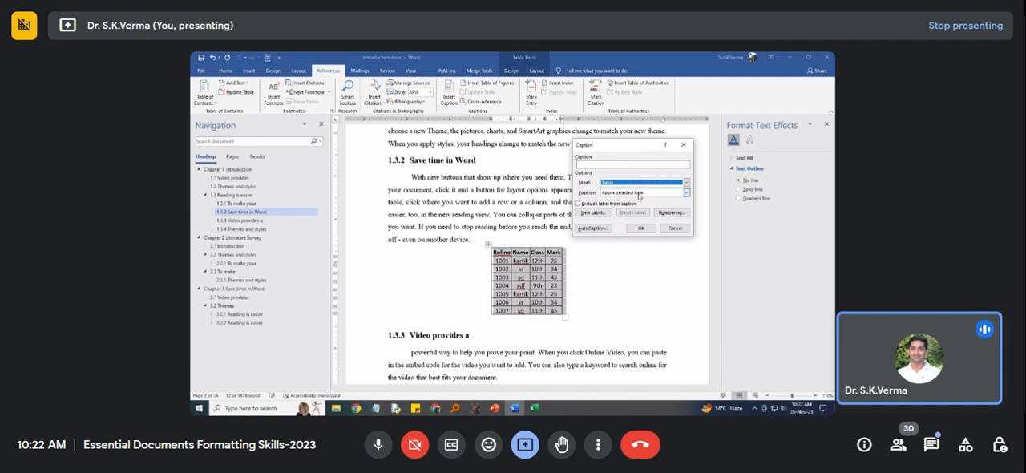
{"action": "left_click", "coordinate": [657, 166]}
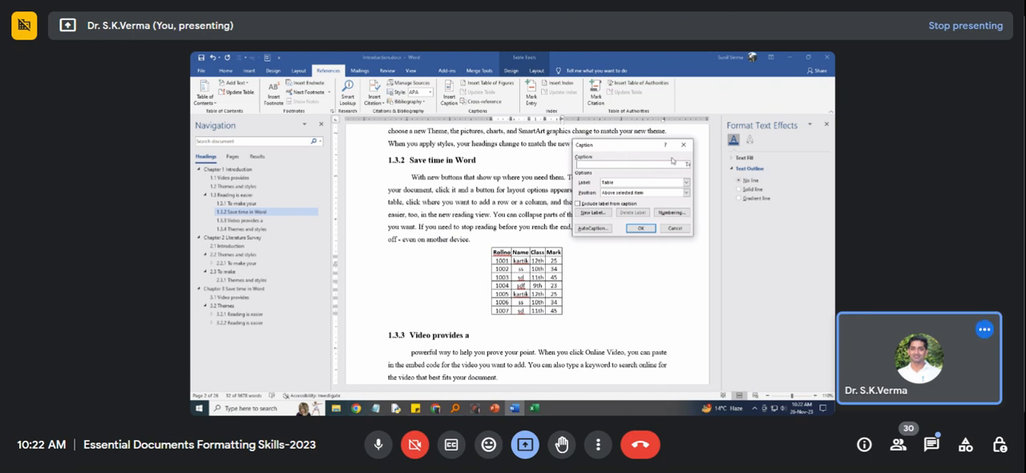
{"action": "type", "text": "e"}
{"action": "key", "text": "Return"}
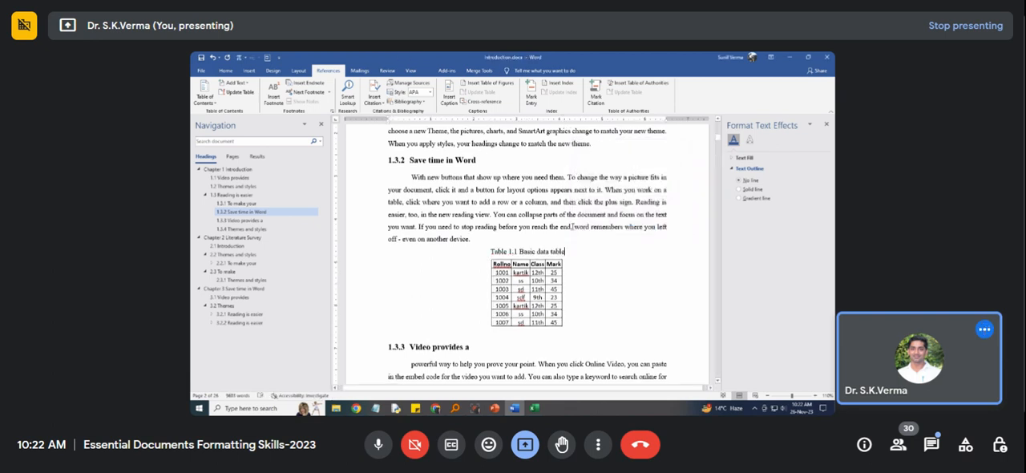
End the "Basic data table" caption with a full stop and set its font colour to black.
{"action": "left_click", "coordinate": [565, 252]}
{"action": "type", "text": "."}
{"action": "left_click_drag", "start_coordinate": [491, 251], "coordinate": [565, 252]}
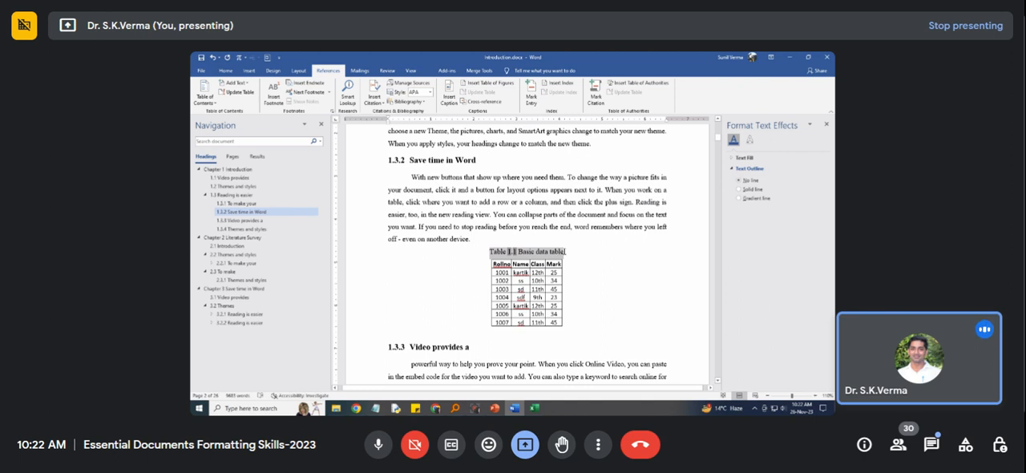
{"action": "left_click", "coordinate": [227, 71]}
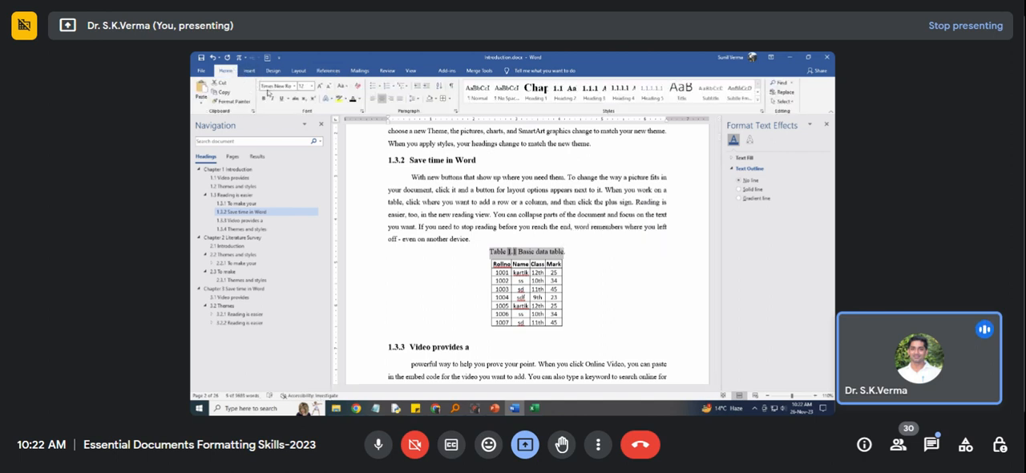
{"action": "left_click", "coordinate": [360, 99]}
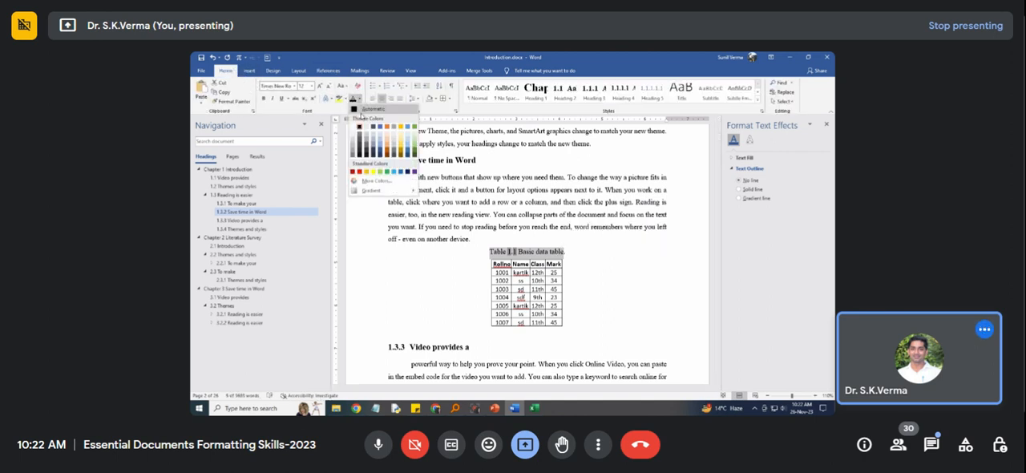
{"action": "left_click", "coordinate": [361, 126]}
{"action": "left_click_drag", "start_coordinate": [523, 256], "coordinate": [559, 264]}
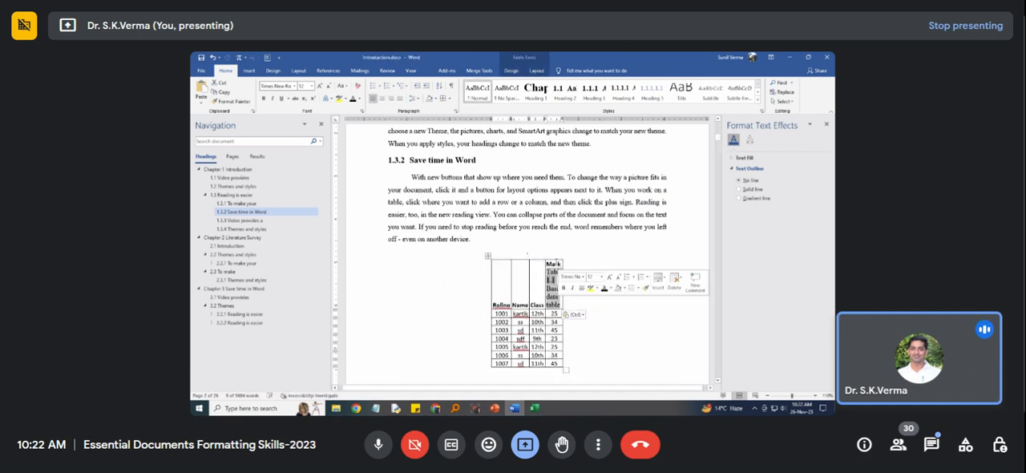
{"action": "key", "text": "ctrl+z"}
{"action": "left_click", "coordinate": [565, 284]}
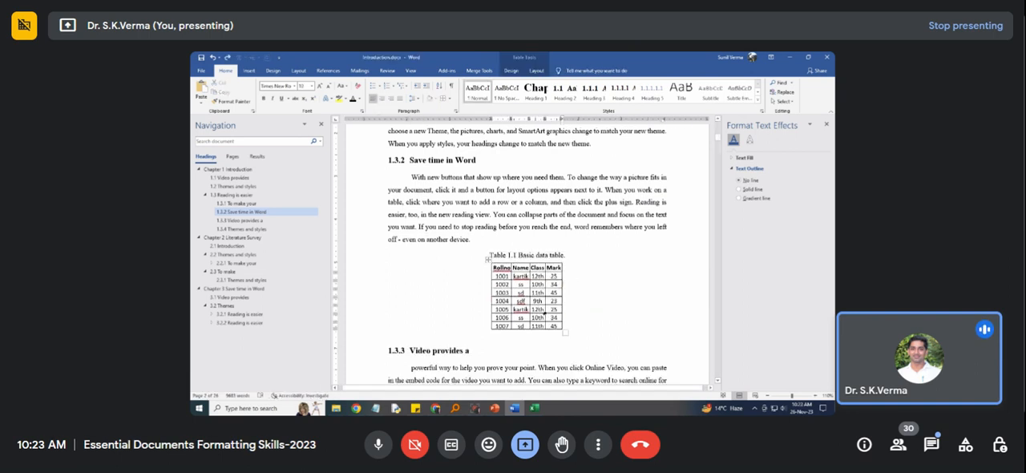
Copy the table with its caption into section 2.1 Introduction, on a new line after the "Save time in Word" paragraph.
{"action": "scroll", "coordinate": [579, 307], "scroll_direction": "down", "scroll_amount": 1}
{"action": "left_click_drag", "start_coordinate": [580, 314], "coordinate": [482, 236]}
{"action": "key", "text": "ctrl+c"}
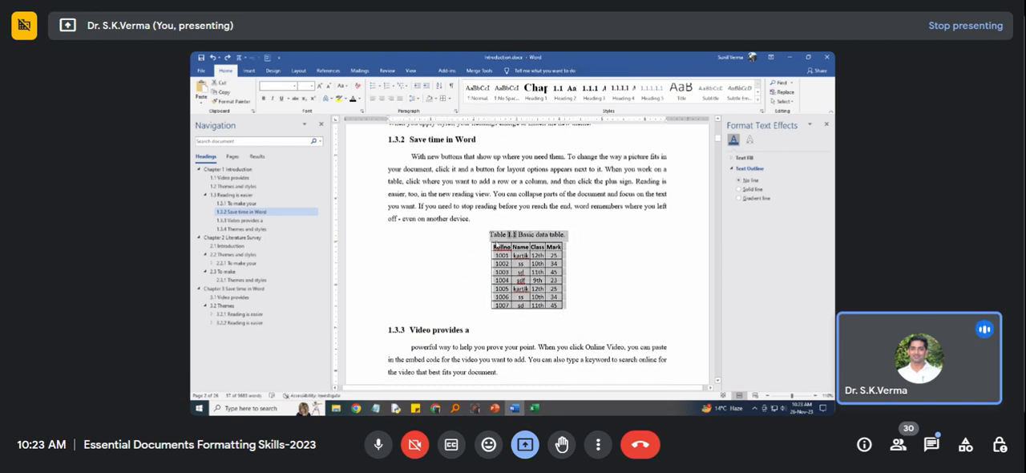
{"action": "scroll", "coordinate": [495, 267], "scroll_direction": "down", "scroll_amount": 5}
{"action": "scroll", "coordinate": [496, 267], "scroll_direction": "down", "scroll_amount": 2}
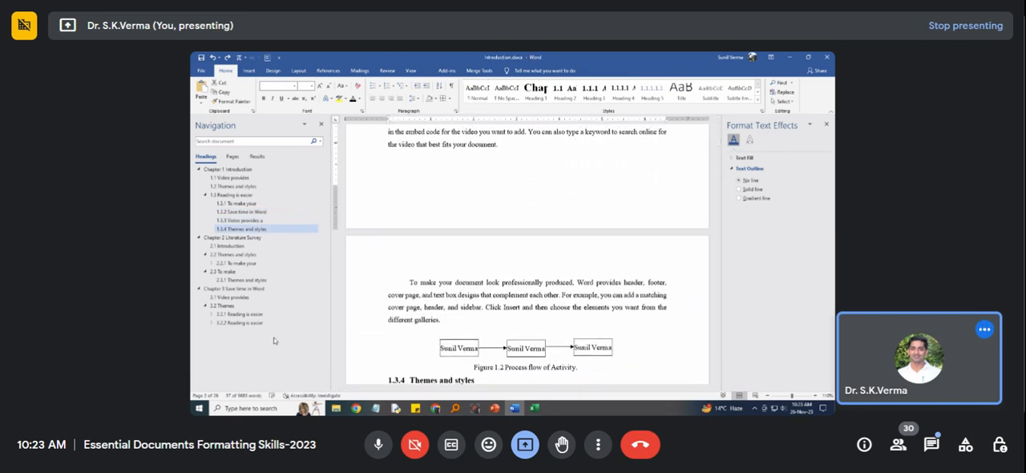
{"action": "left_click", "coordinate": [233, 238]}
{"action": "scroll", "coordinate": [421, 311], "scroll_direction": "down", "scroll_amount": 3}
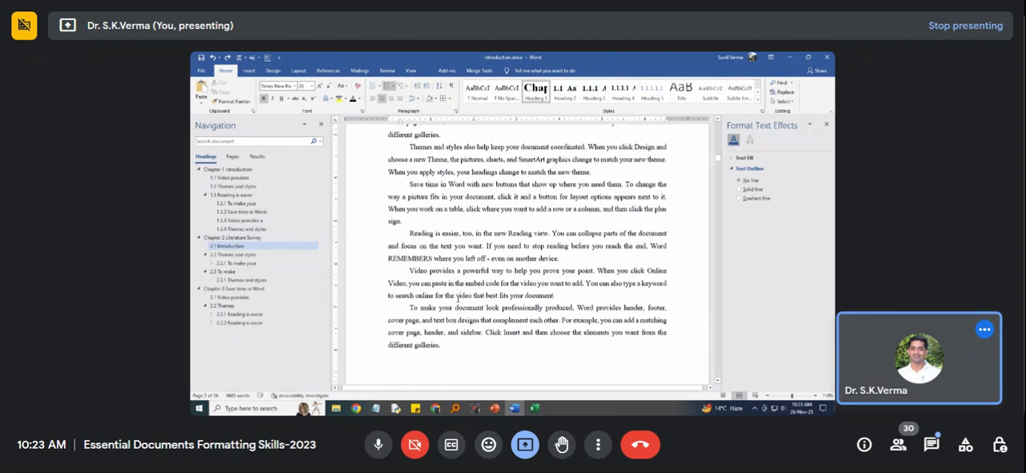
{"action": "left_click", "coordinate": [452, 219]}
{"action": "key", "text": "Return"}
{"action": "key", "text": "ctrl+v"}
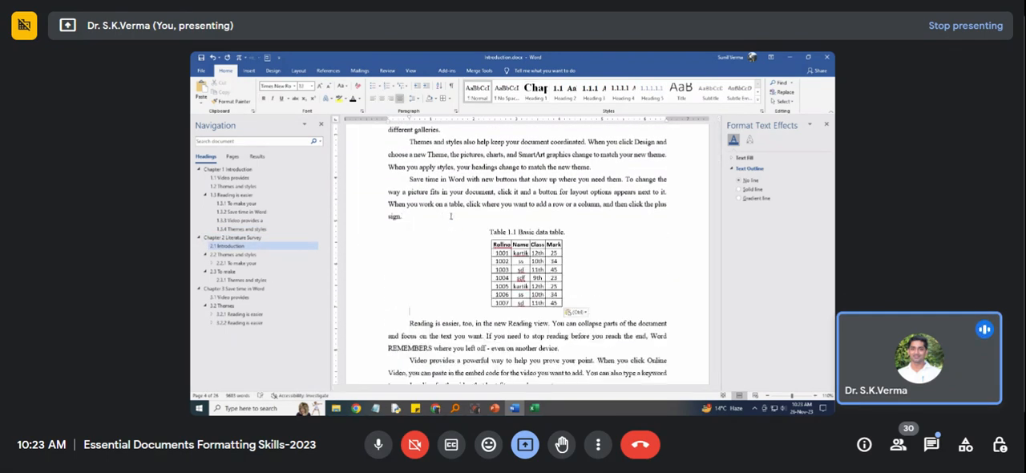
Replace the copied caption in section 2.1 with a newly inserted caption above the table, using the label Table.
{"action": "left_click", "coordinate": [517, 232]}
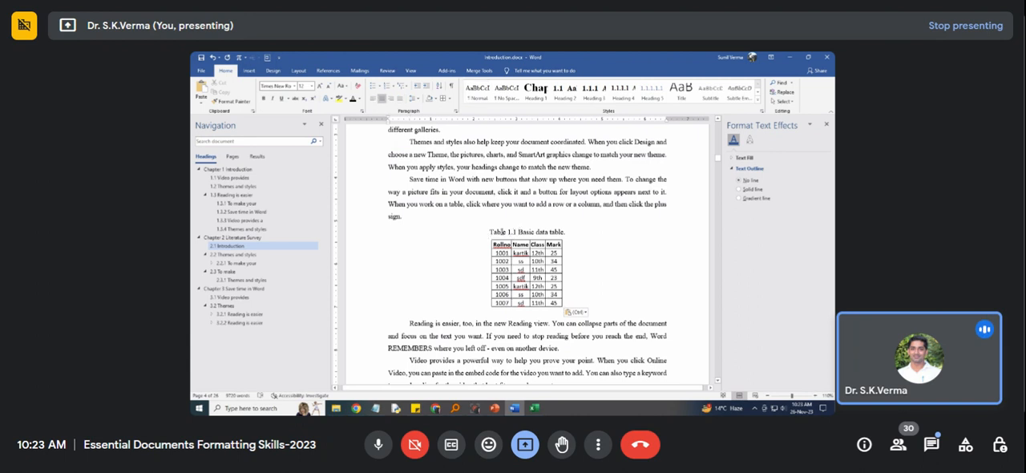
{"action": "left_click_drag", "start_coordinate": [568, 231], "coordinate": [490, 233]}
{"action": "key", "text": "Delete"}
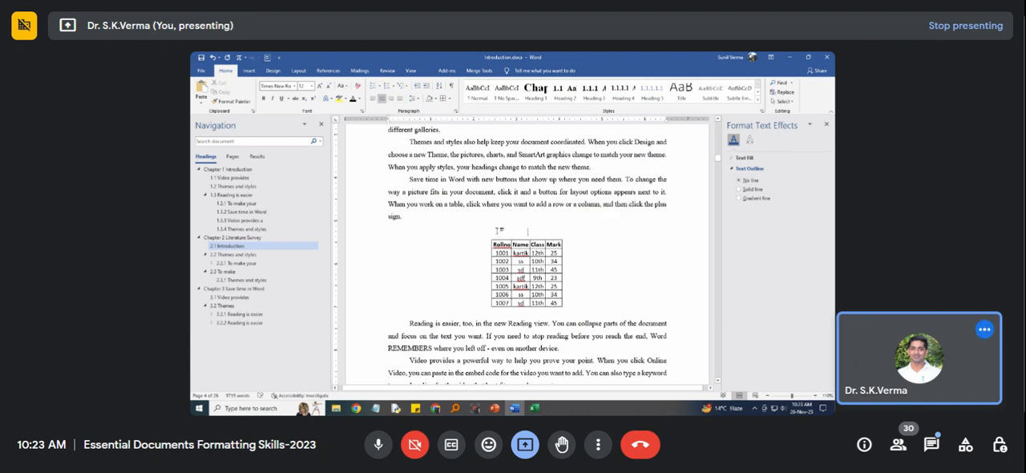
{"action": "left_click", "coordinate": [488, 237]}
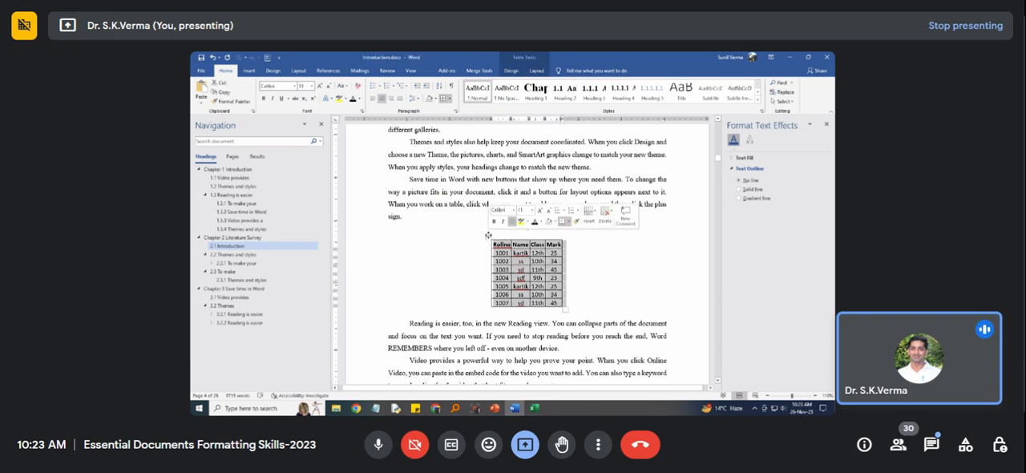
{"action": "left_click", "coordinate": [328, 70]}
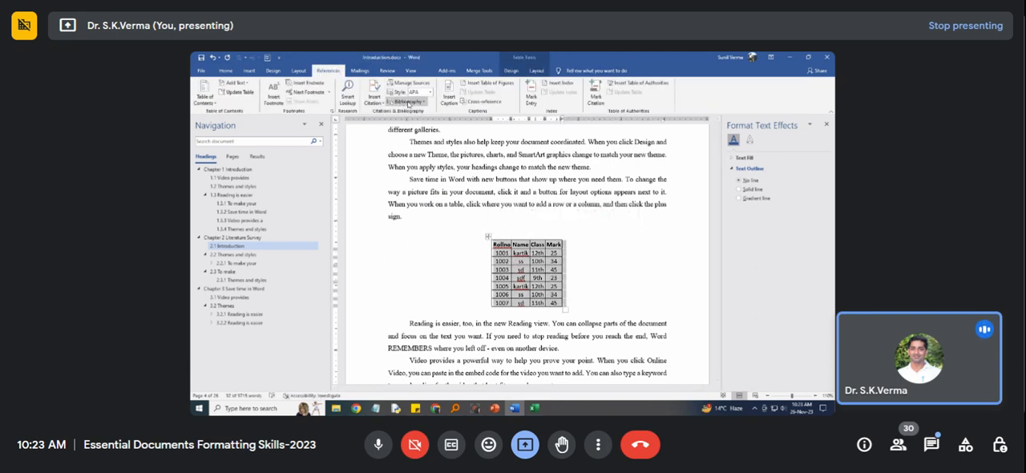
{"action": "left_click", "coordinate": [449, 97]}
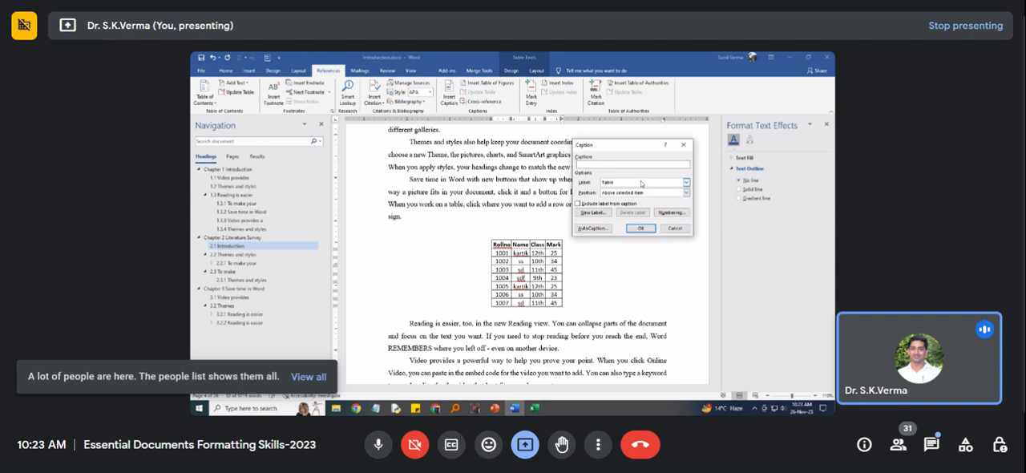
{"action": "left_click", "coordinate": [640, 228]}
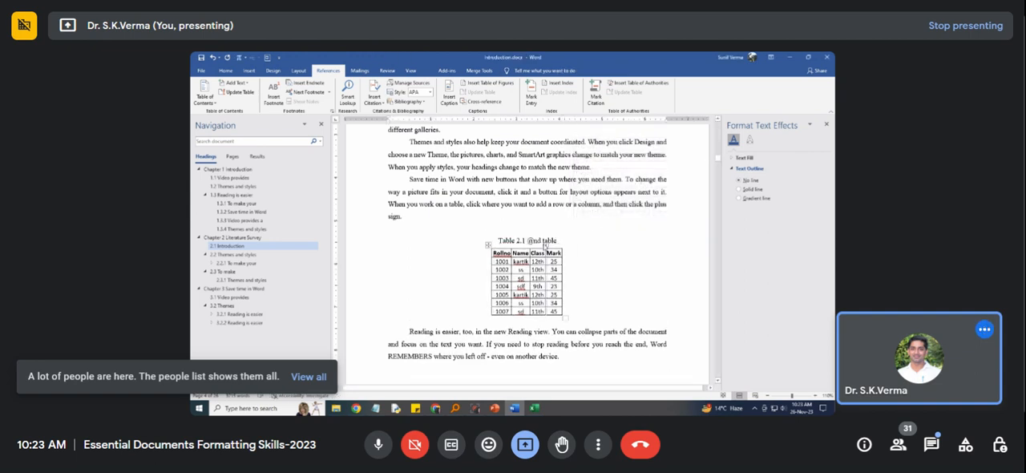
Correct the new caption's text in section 2.1 to "2nd table." with a closing full stop.
{"action": "left_click", "coordinate": [535, 241]}
{"action": "key", "text": "BackSpace"}
{"action": "type", "text": "2"}
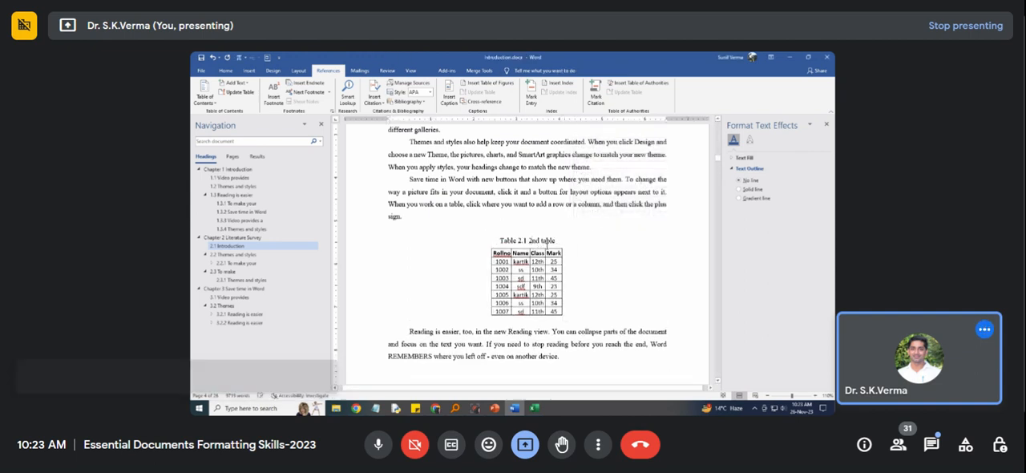
{"action": "type", "text": "."}
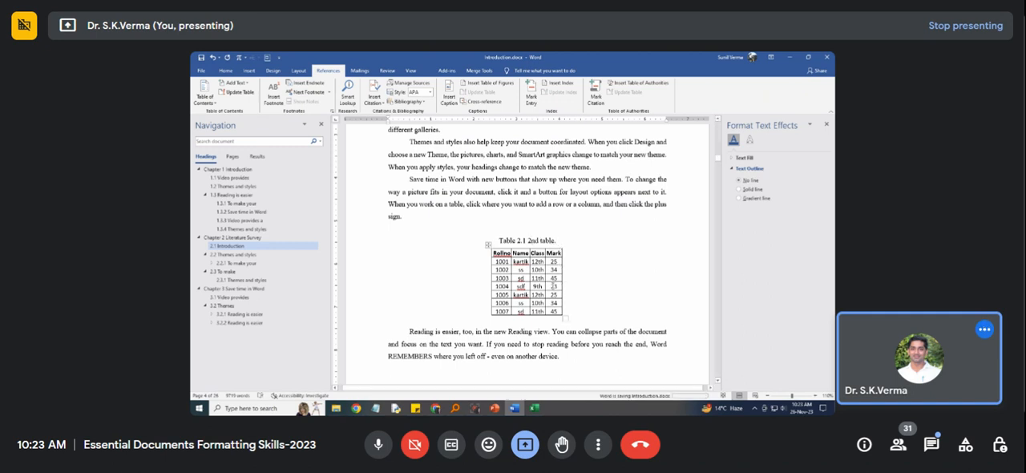
Paste the captioned table into section 3.1, on a new line after the paragraph ending "different galleries.".
{"action": "left_click", "coordinate": [232, 296]}
{"action": "scroll", "coordinate": [506, 254], "scroll_direction": "down", "scroll_amount": 3}
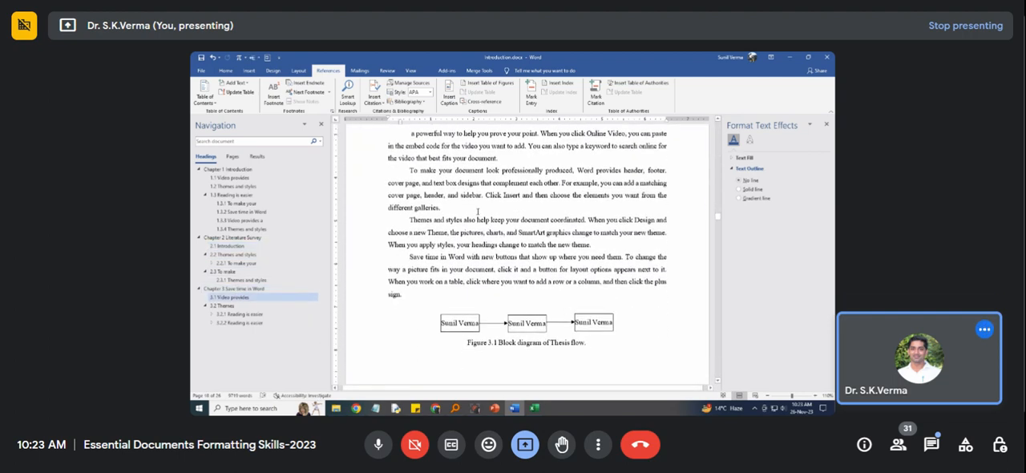
{"action": "key", "text": "Return"}
{"action": "key", "text": "ctrl+v"}
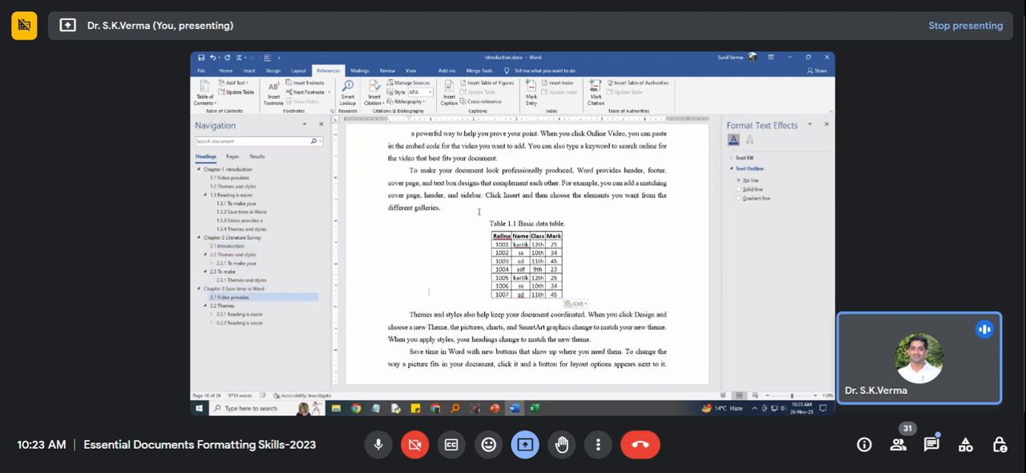
Replace the pasted caption in section 3.1 with an inserted Table caption above the table reading "3rd table data".
{"action": "left_click_drag", "start_coordinate": [490, 222], "coordinate": [564, 225]}
{"action": "key", "text": "Delete"}
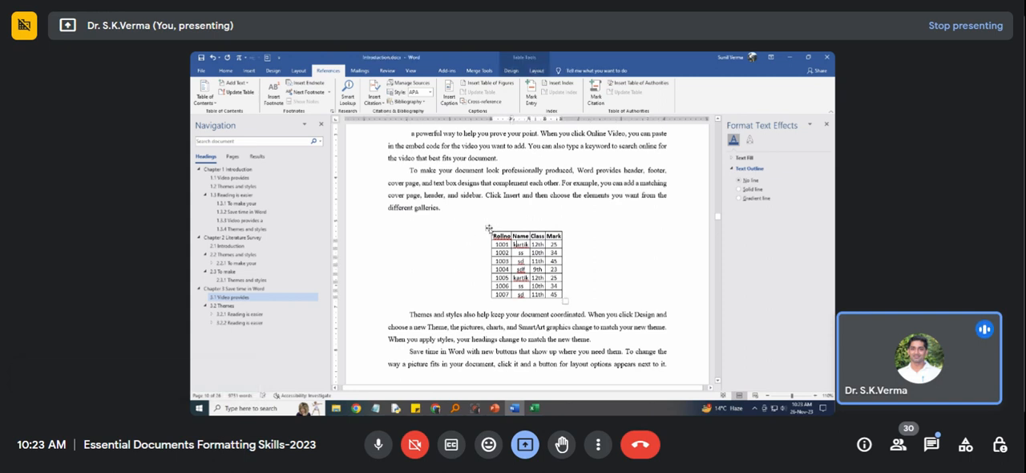
{"action": "left_click", "coordinate": [487, 227]}
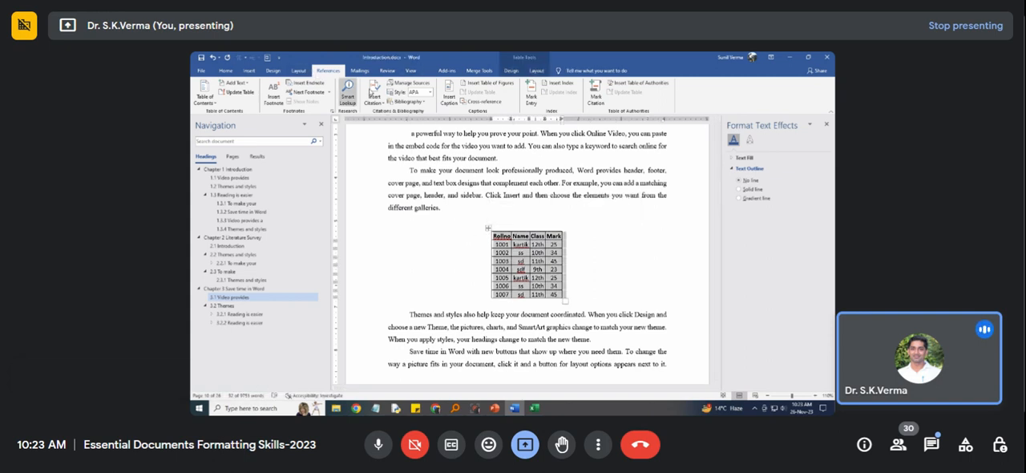
{"action": "left_click", "coordinate": [450, 95]}
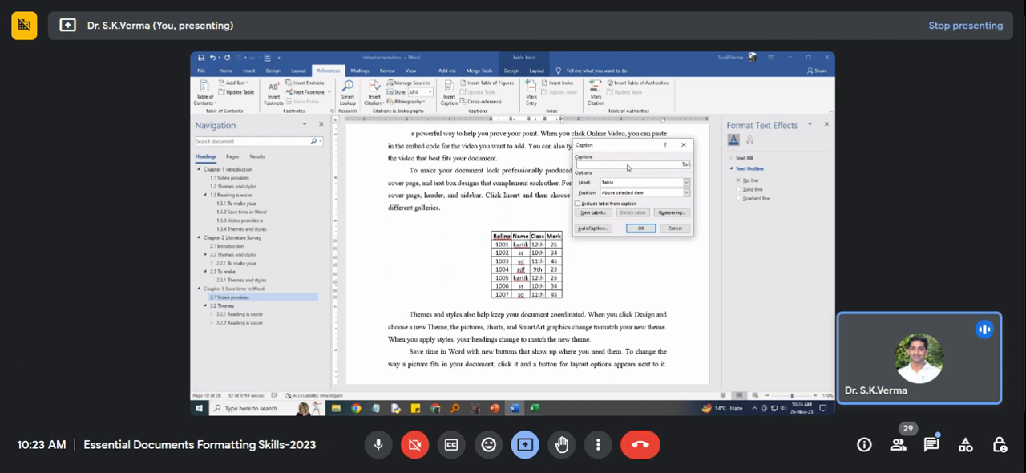
{"action": "key", "text": "Return"}
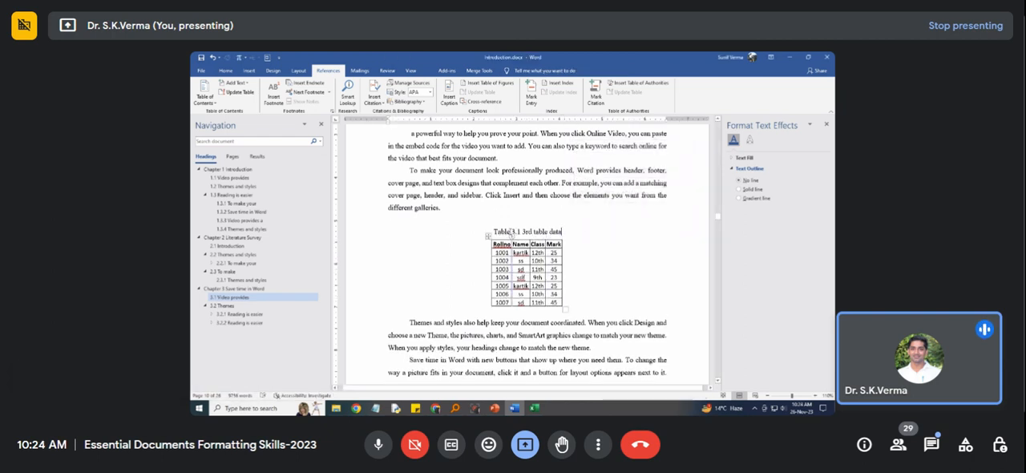
{"action": "left_click", "coordinate": [517, 231]}
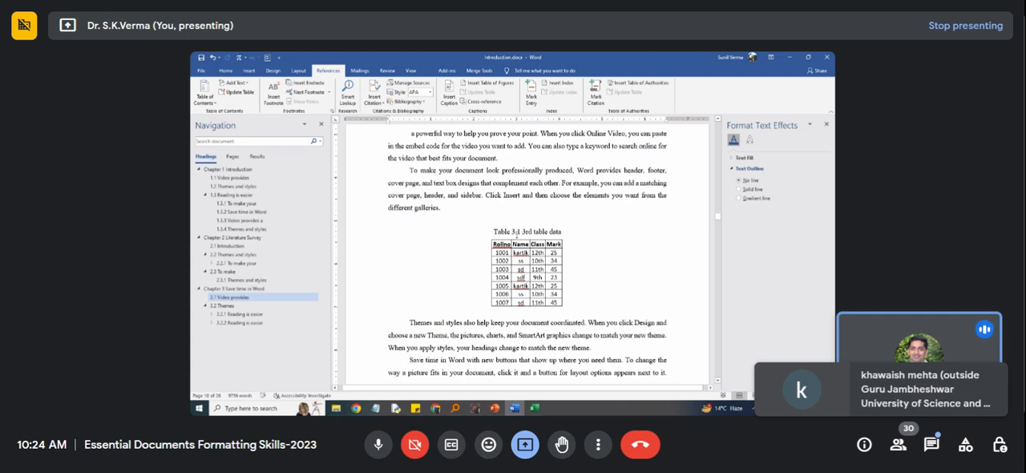
Paste another copy of the captioned table at the end of section 3.1, just before the heading 3.2 Themes.
{"action": "scroll", "coordinate": [518, 286], "scroll_direction": "down", "scroll_amount": 3}
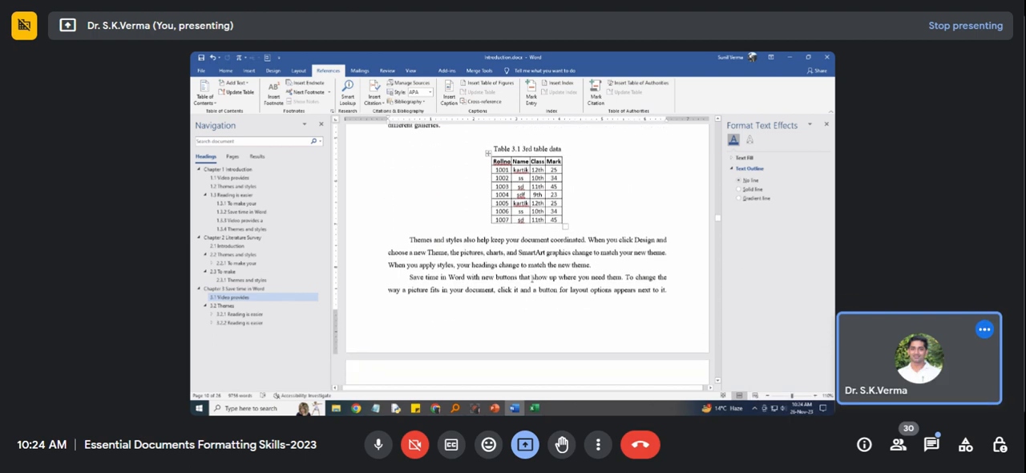
{"action": "scroll", "coordinate": [517, 286], "scroll_direction": "down", "scroll_amount": 6}
{"action": "left_click", "coordinate": [458, 275]}
{"action": "key", "text": "Return"}
{"action": "key", "text": "ctrl+v"}
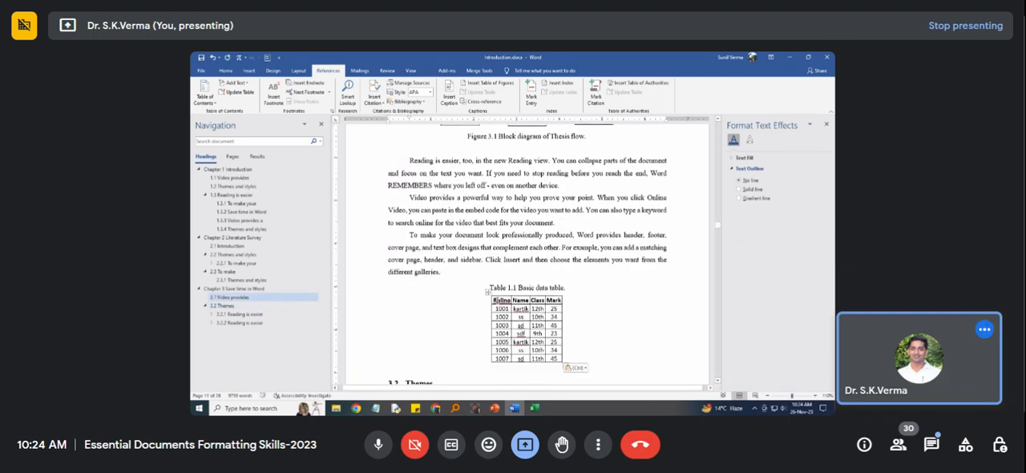
Replace the pasted caption above the last table in section 3.1 with an inserted Table caption reading "Data base table".
{"action": "left_click_drag", "start_coordinate": [490, 288], "coordinate": [564, 288]}
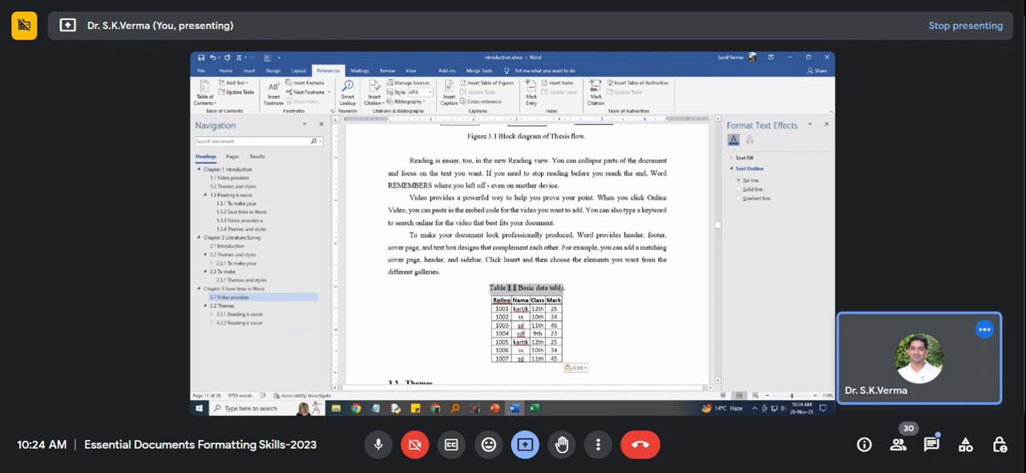
{"action": "key", "text": "Delete"}
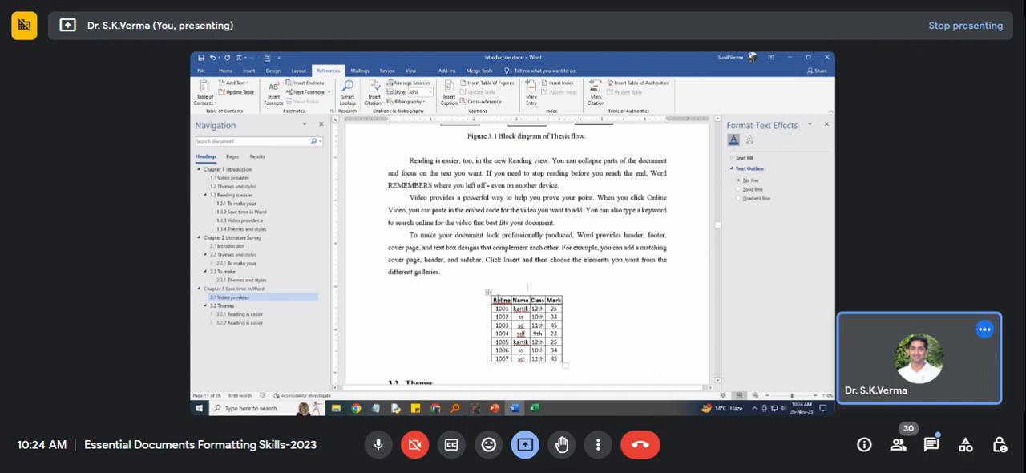
{"action": "left_click", "coordinate": [487, 292]}
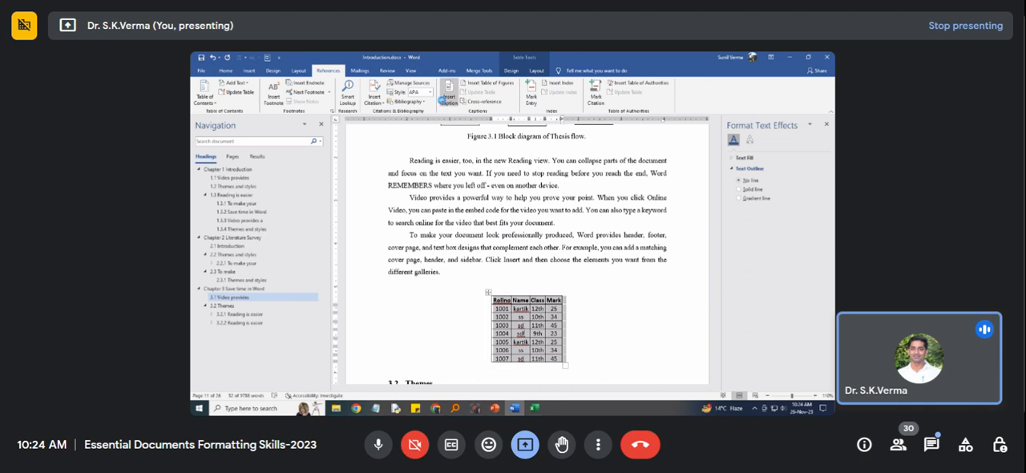
{"action": "left_click", "coordinate": [449, 96]}
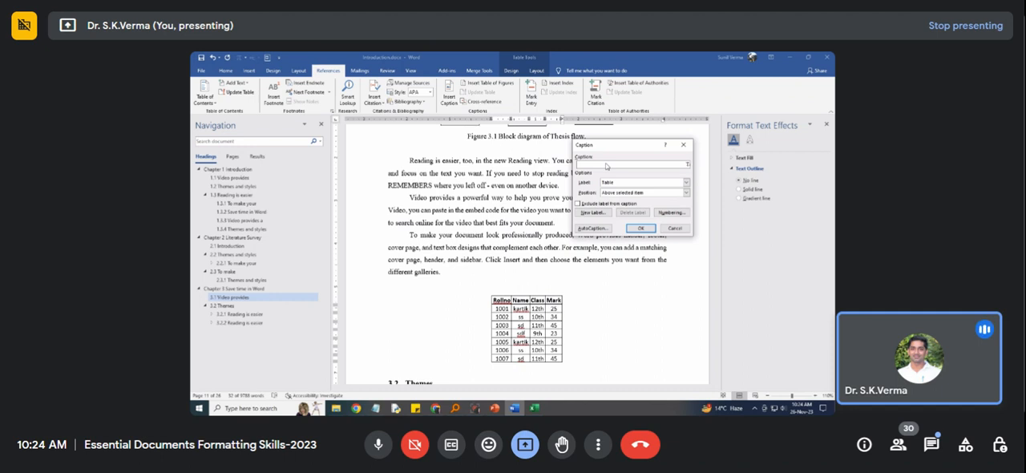
{"action": "key", "text": "Return"}
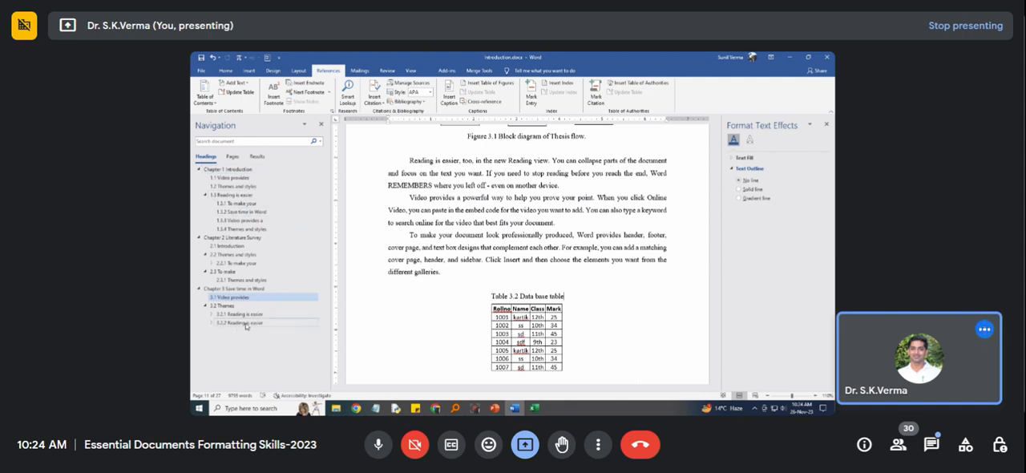
Insert a blank equation on a new line after the section 3.1 paragraph ending "best fits your document.".
{"action": "scroll", "coordinate": [481, 281], "scroll_direction": "down", "scroll_amount": 3}
{"action": "scroll", "coordinate": [483, 281], "scroll_direction": "up", "scroll_amount": 3}
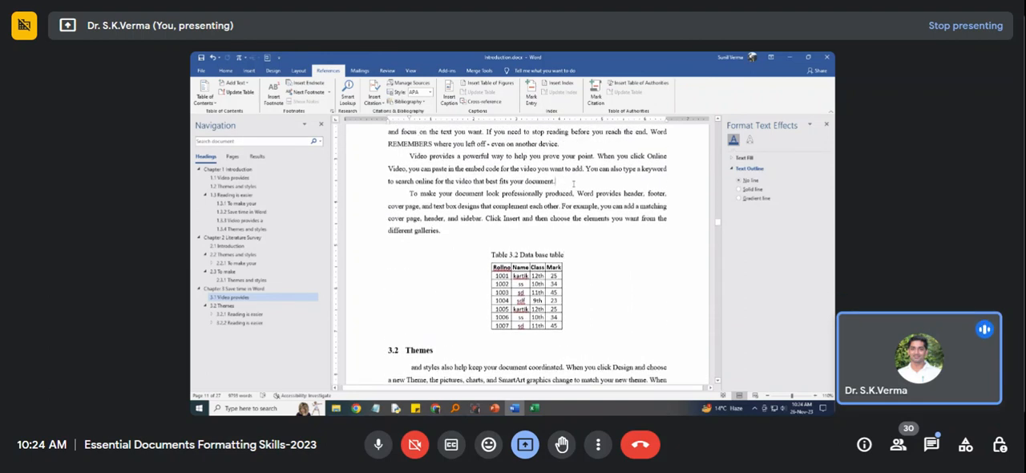
{"action": "left_click", "coordinate": [573, 185]}
{"action": "key", "text": "Return"}
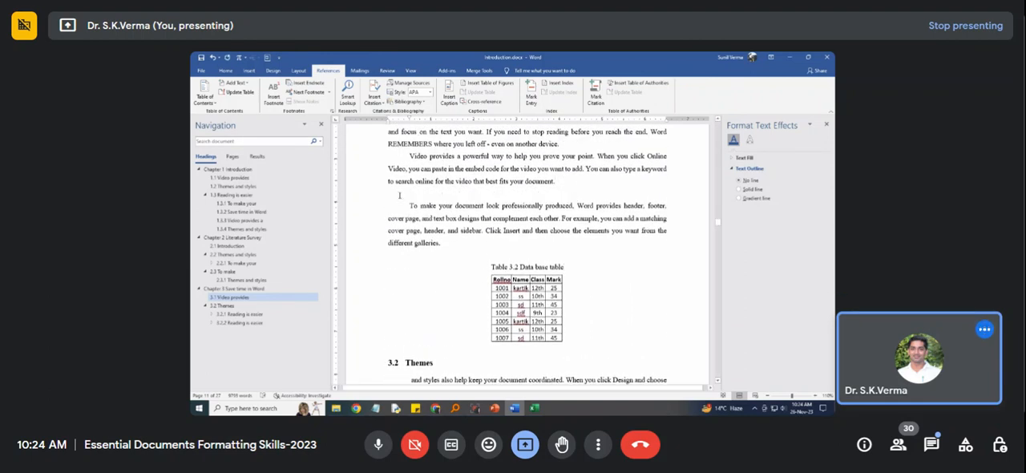
{"action": "left_click", "coordinate": [249, 71]}
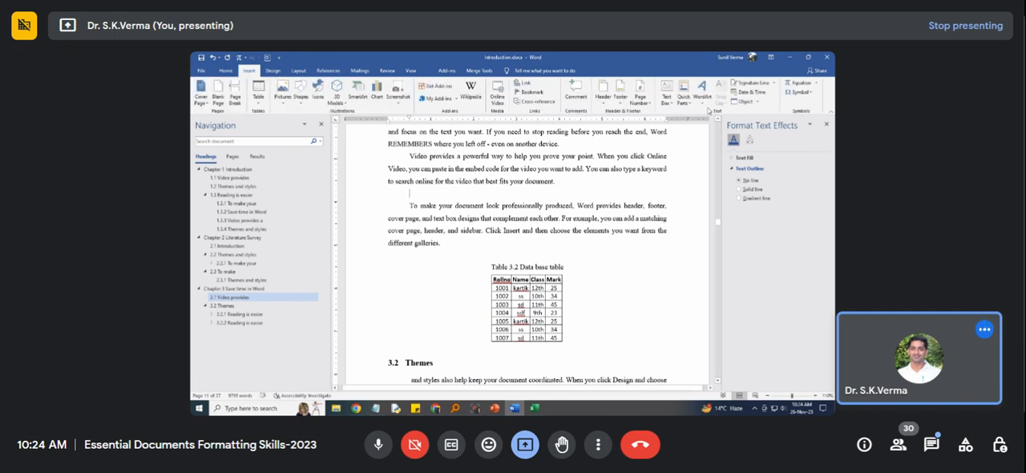
{"action": "left_click", "coordinate": [805, 83]}
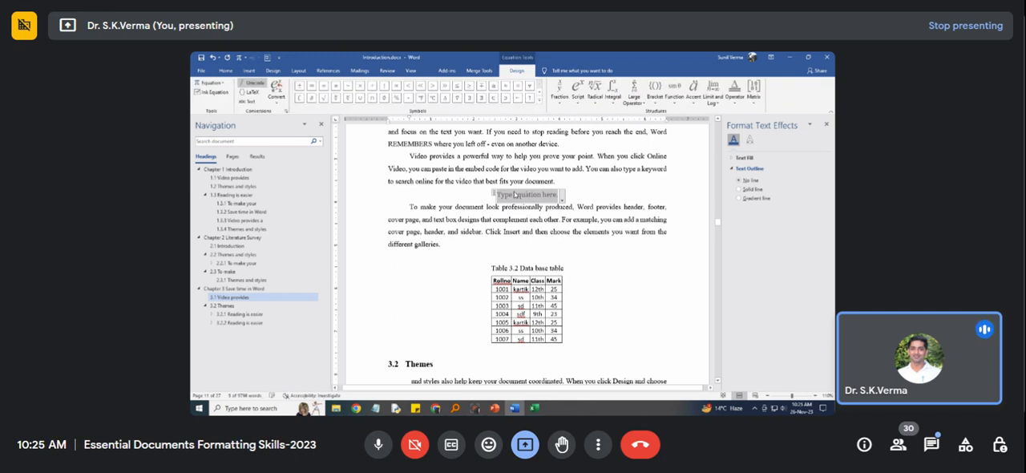
Build a triple integral with limits in the blank equation, filling in its limits and x as the integrand.
{"action": "left_click", "coordinate": [565, 105]}
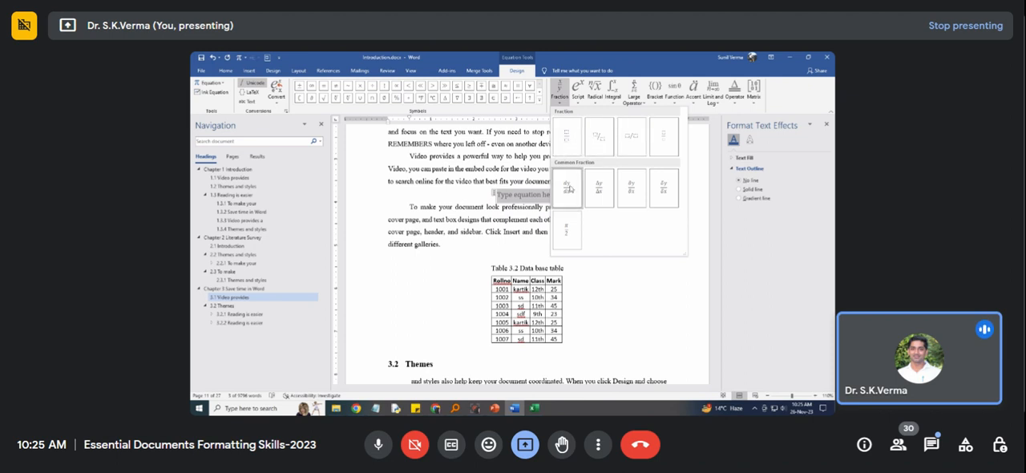
{"action": "left_click", "coordinate": [581, 94]}
{"action": "left_click", "coordinate": [580, 94]}
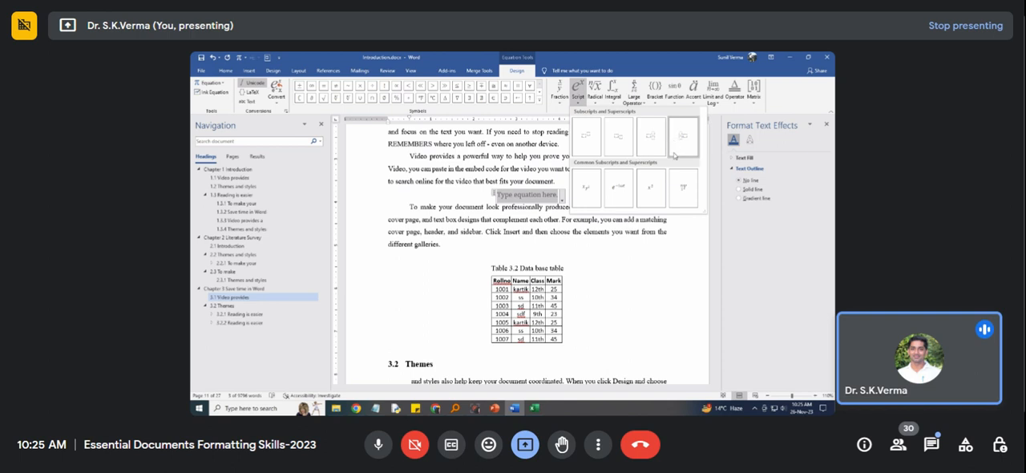
{"action": "left_click", "coordinate": [615, 103]}
{"action": "left_click", "coordinate": [615, 103]}
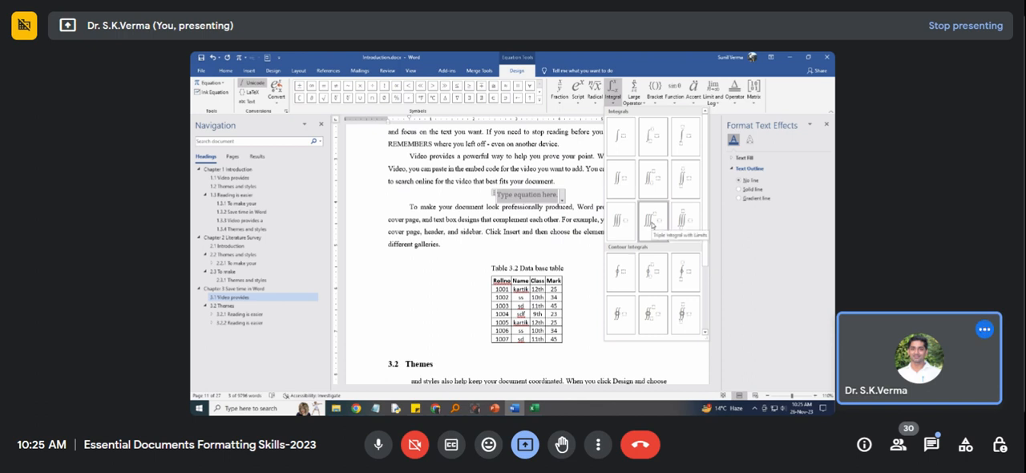
{"action": "left_click", "coordinate": [652, 220]}
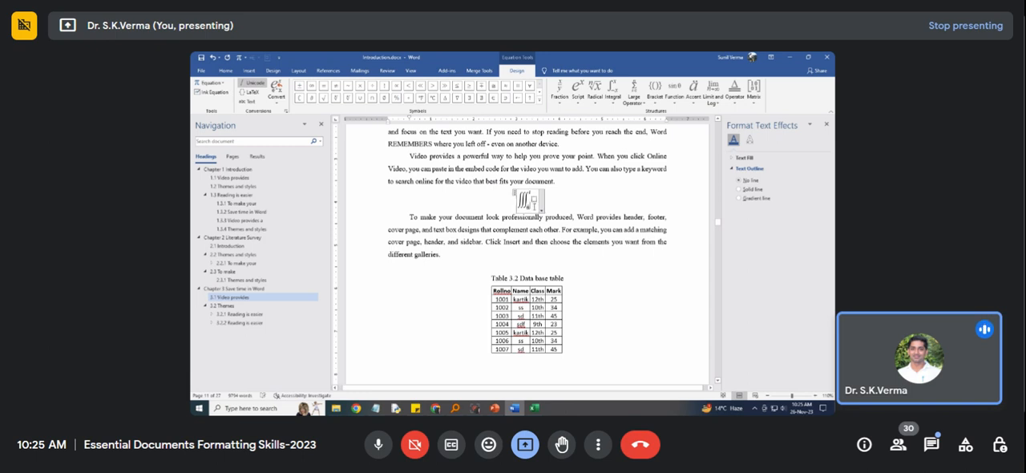
{"action": "left_click", "coordinate": [535, 200]}
{"action": "type", "text": "x"}
{"action": "left_click", "coordinate": [557, 199]}
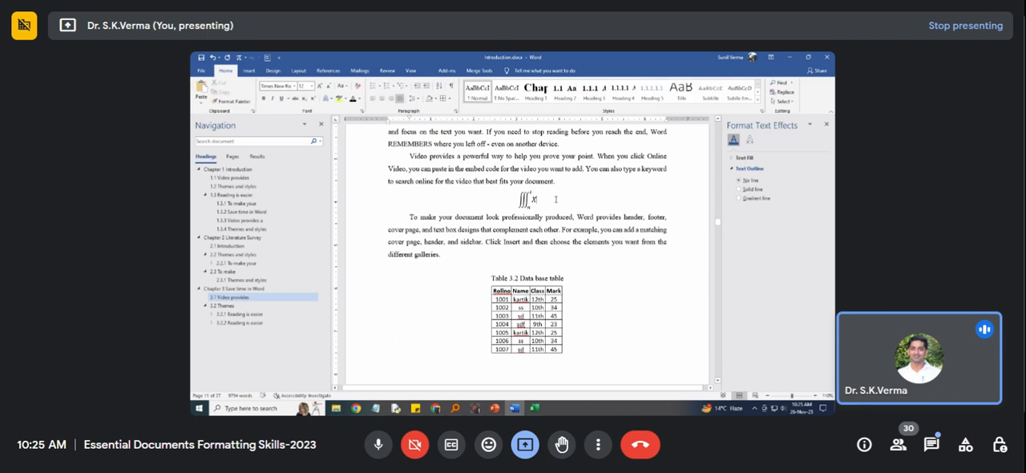
Examine the equation options offered for the triple integral, such as Professional, Linear and Change to Inline.
{"action": "left_click", "coordinate": [534, 199]}
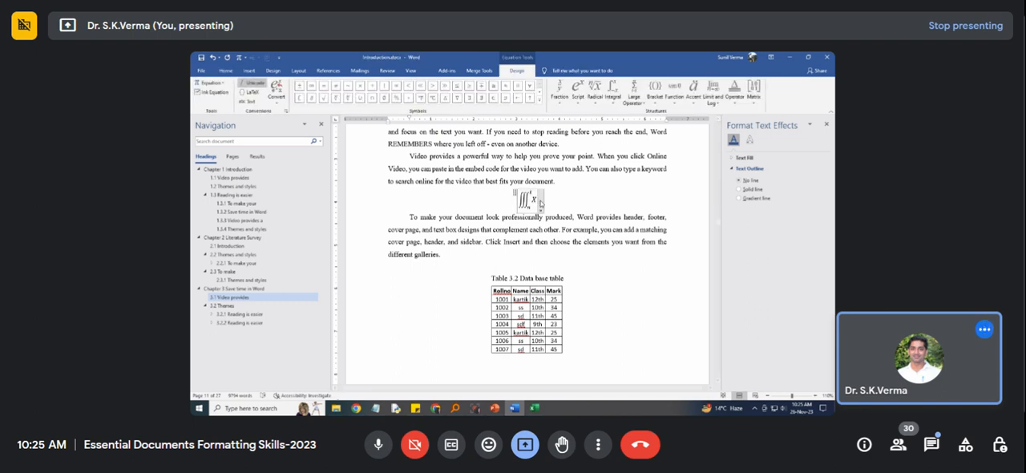
{"action": "left_click", "coordinate": [540, 203]}
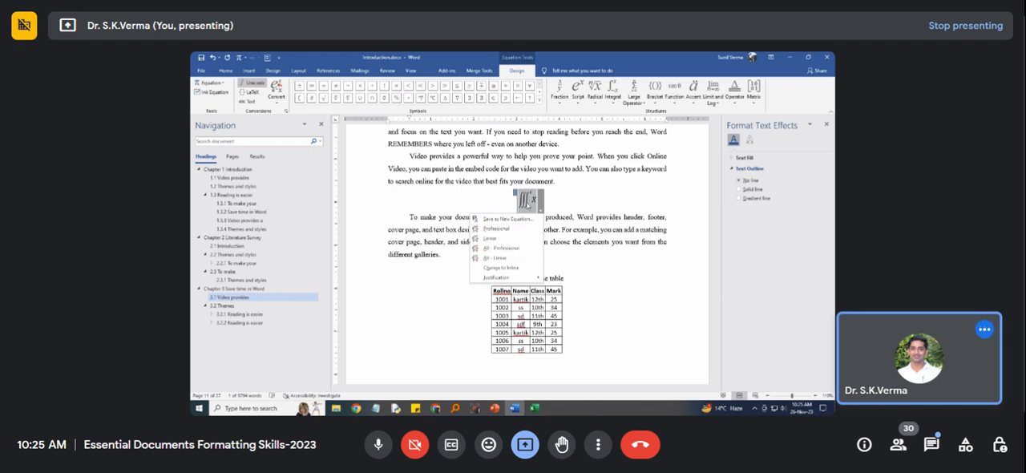
{"action": "left_click", "coordinate": [558, 199]}
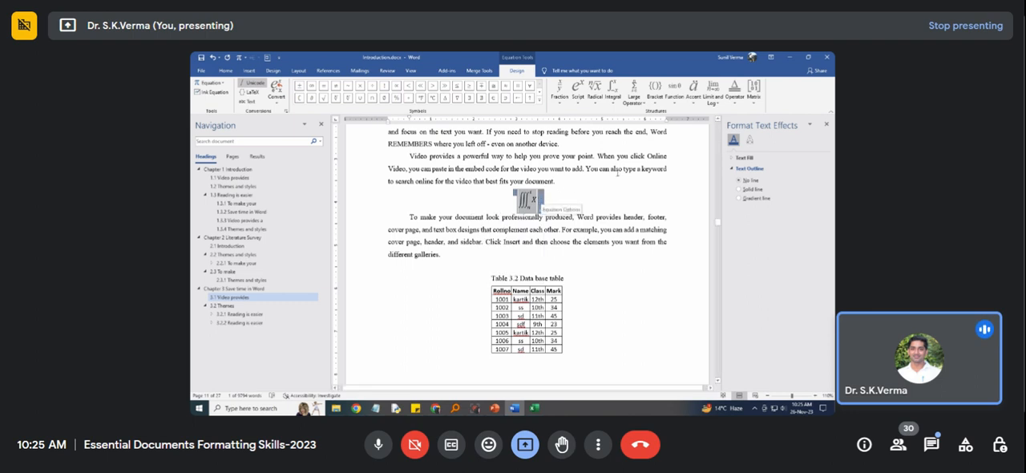
Add a new line below the triple integral and open the gallery of built-in equations there.
{"action": "left_click", "coordinate": [574, 200]}
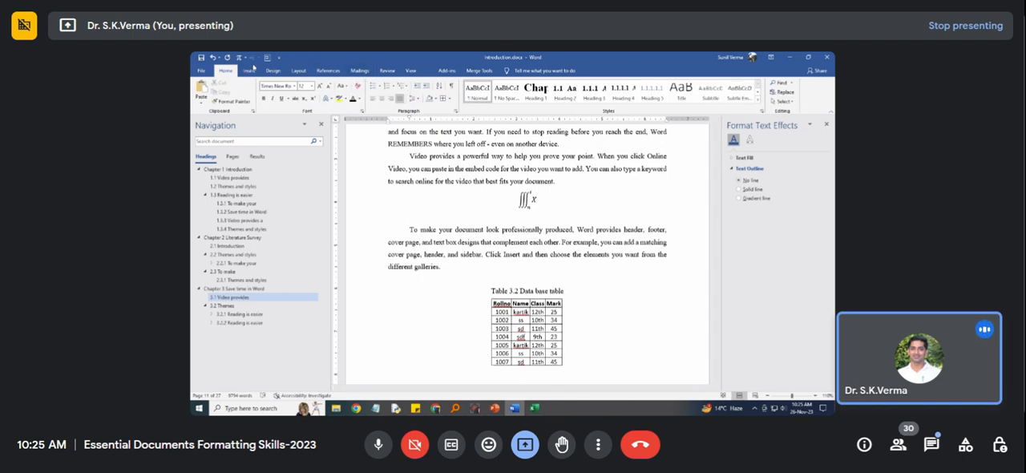
{"action": "left_click", "coordinate": [249, 71]}
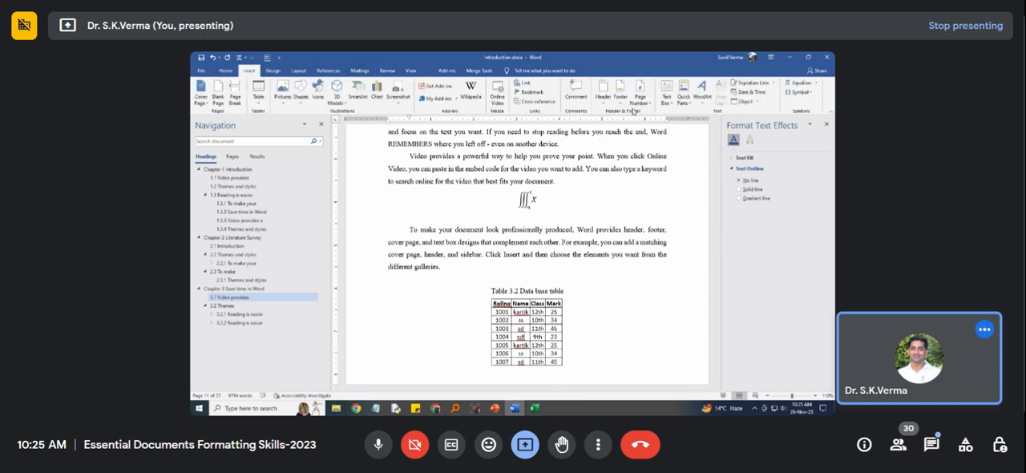
{"action": "left_click", "coordinate": [817, 83]}
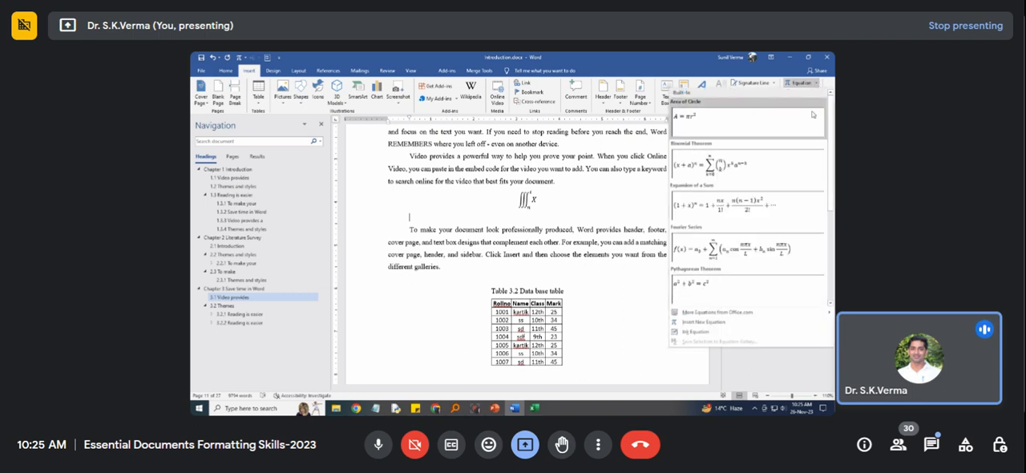
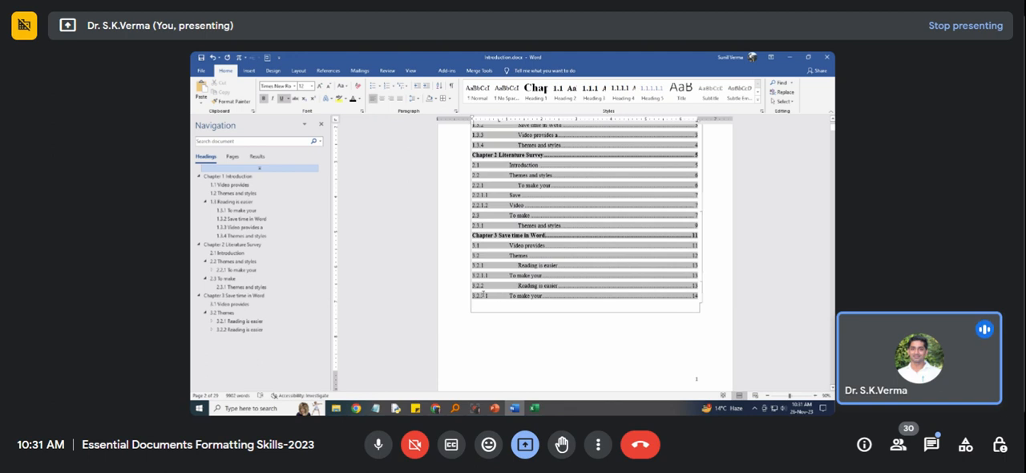
Try replacing the custom table of contents with the Manual Table layout, and undo that replacement.
{"action": "scroll", "coordinate": [516, 298], "scroll_direction": "up", "scroll_amount": 3}
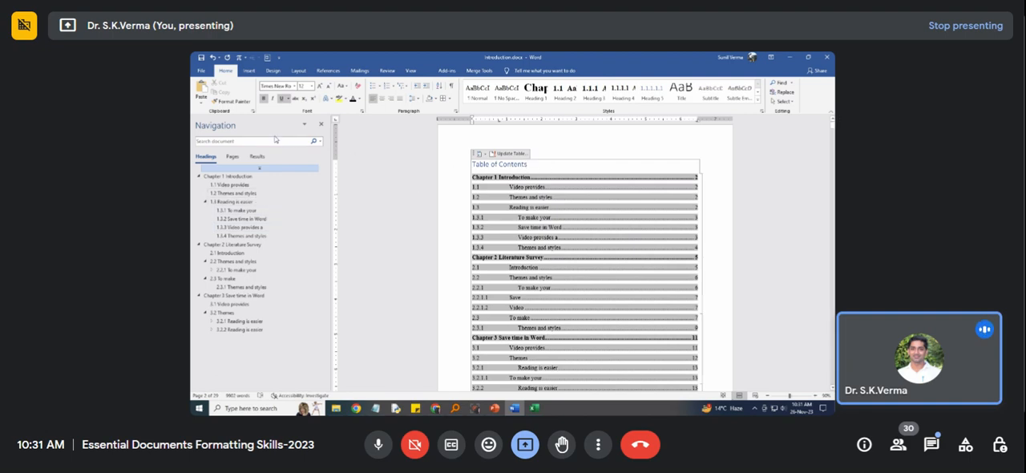
{"action": "left_click", "coordinate": [328, 70]}
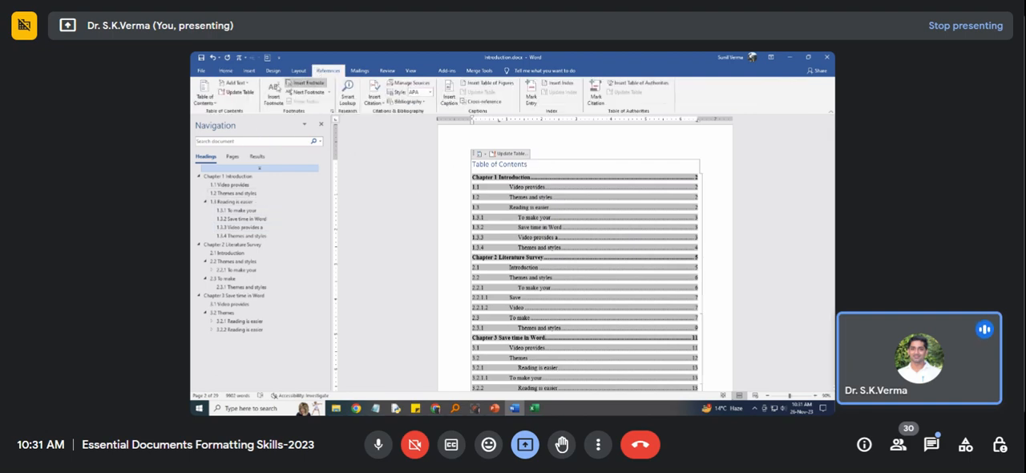
{"action": "left_click", "coordinate": [214, 104]}
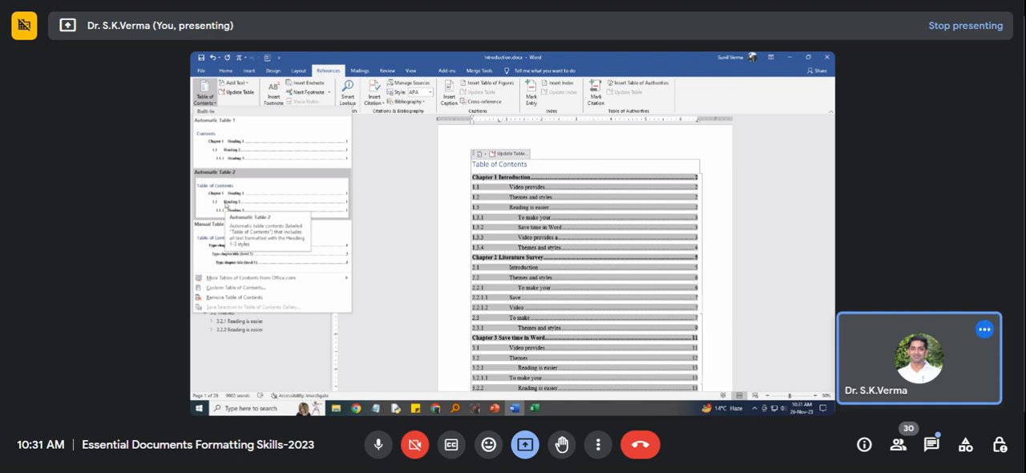
{"action": "left_click", "coordinate": [226, 259]}
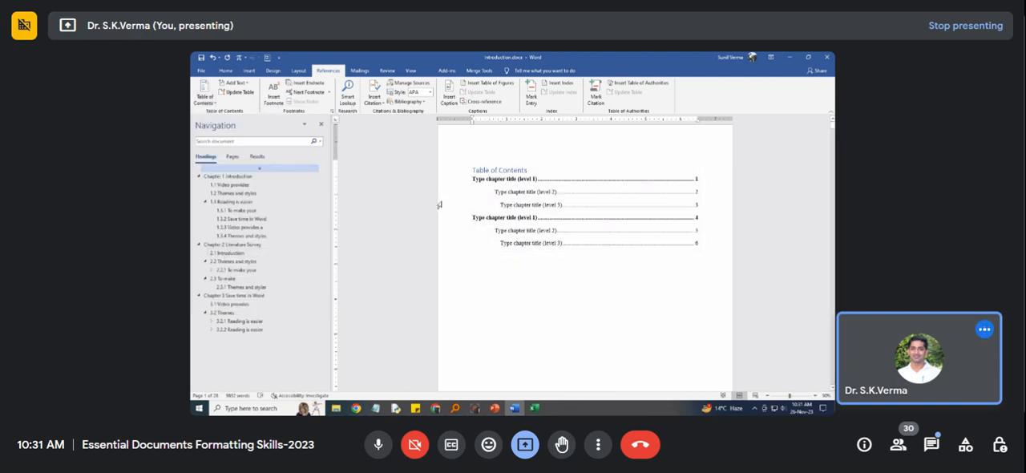
{"action": "key", "text": "ctrl+z"}
Replace the existing table of contents with the built-in Automatic Table 1.
{"action": "left_click", "coordinate": [206, 96]}
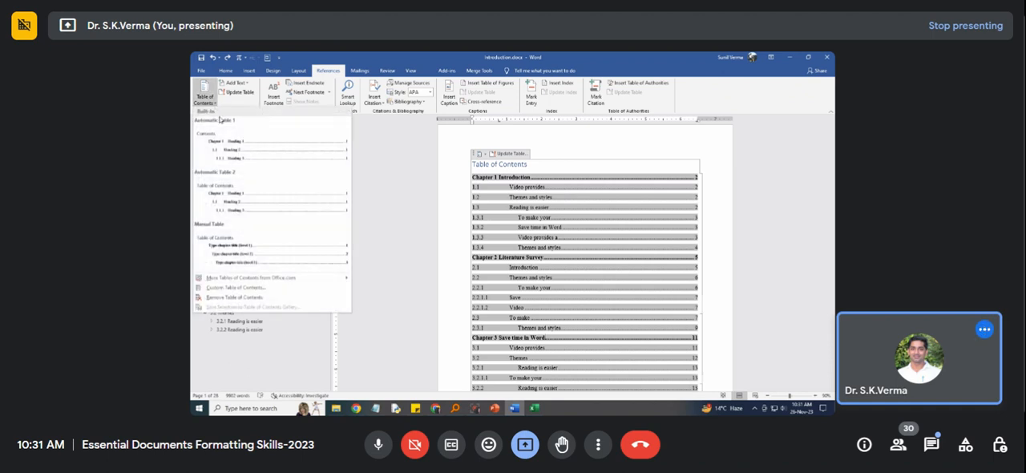
{"action": "left_click", "coordinate": [234, 296]}
{"action": "key", "text": "ctrl+z"}
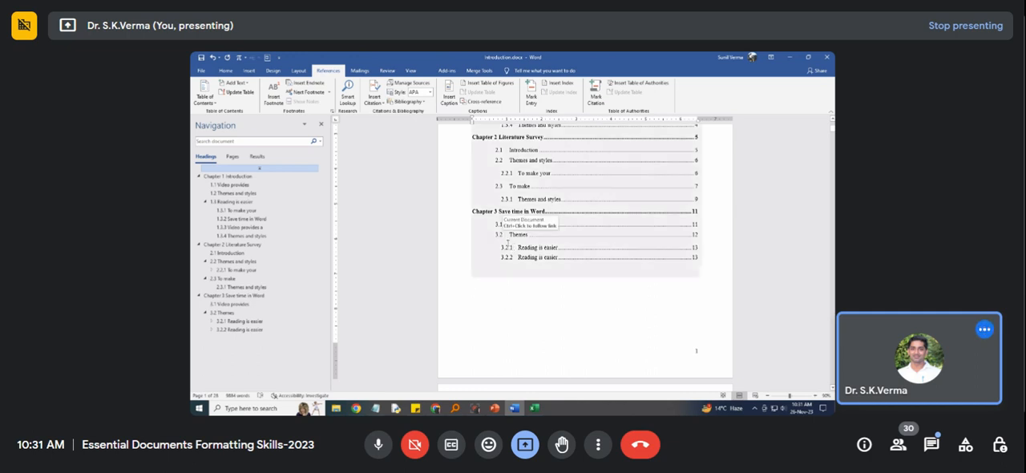
{"action": "scroll", "coordinate": [510, 225], "scroll_direction": "up", "scroll_amount": 2}
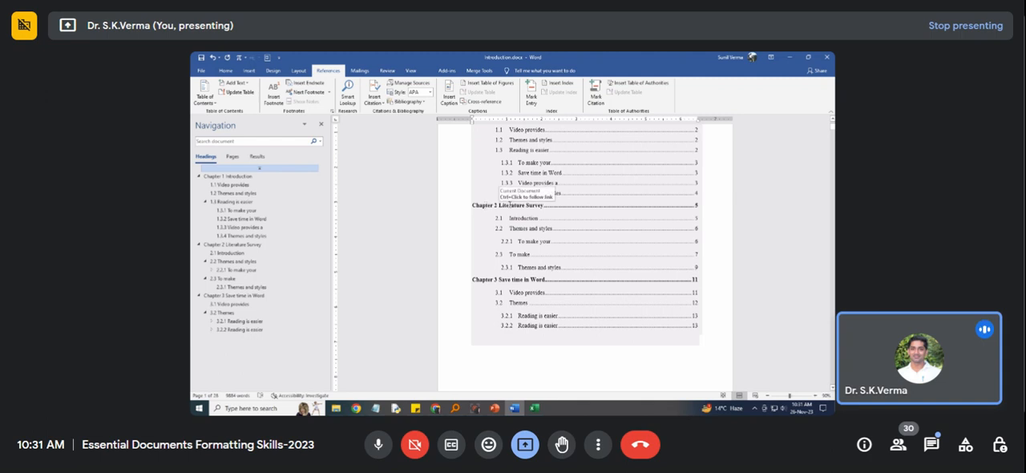
Examine the built-in table of contents layouts and the insertion options offered for Automatic Table 1.
{"action": "left_click", "coordinate": [205, 101]}
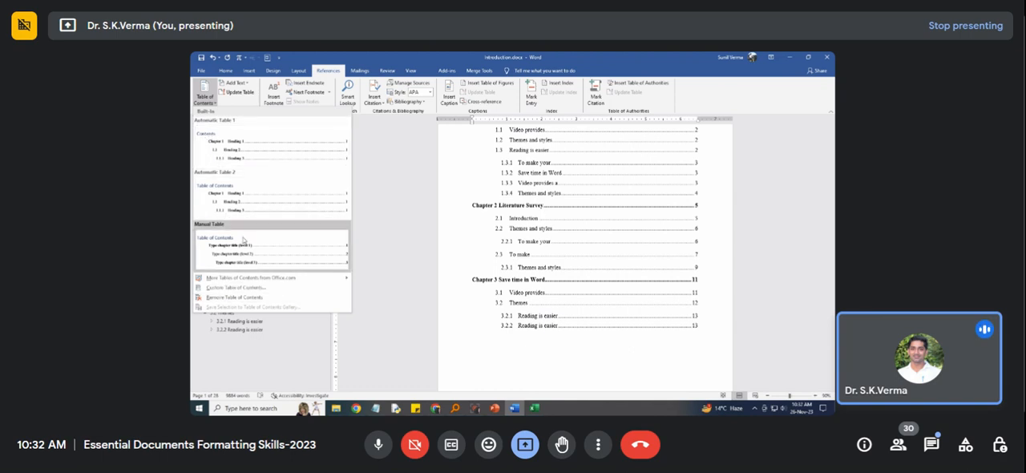
{"action": "scroll", "coordinate": [517, 268], "scroll_direction": "up", "scroll_amount": 2}
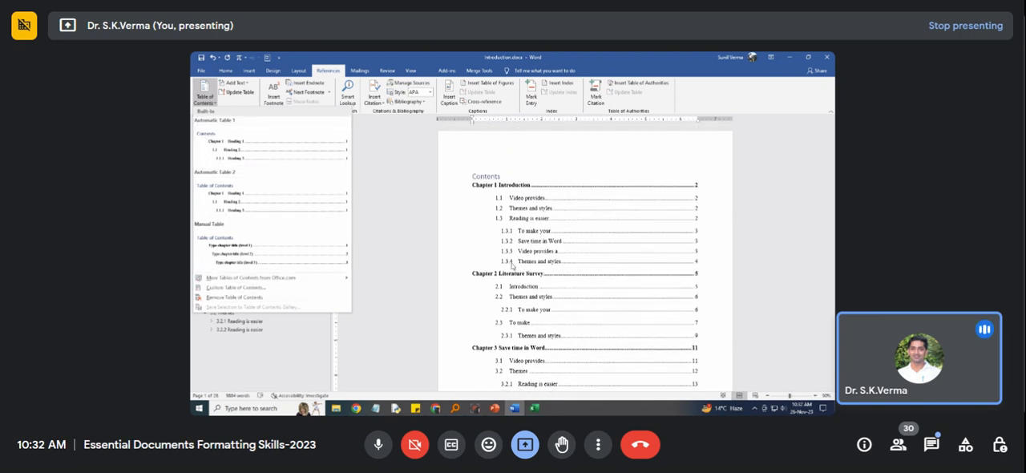
{"action": "scroll", "coordinate": [512, 251], "scroll_direction": "down", "scroll_amount": 7}
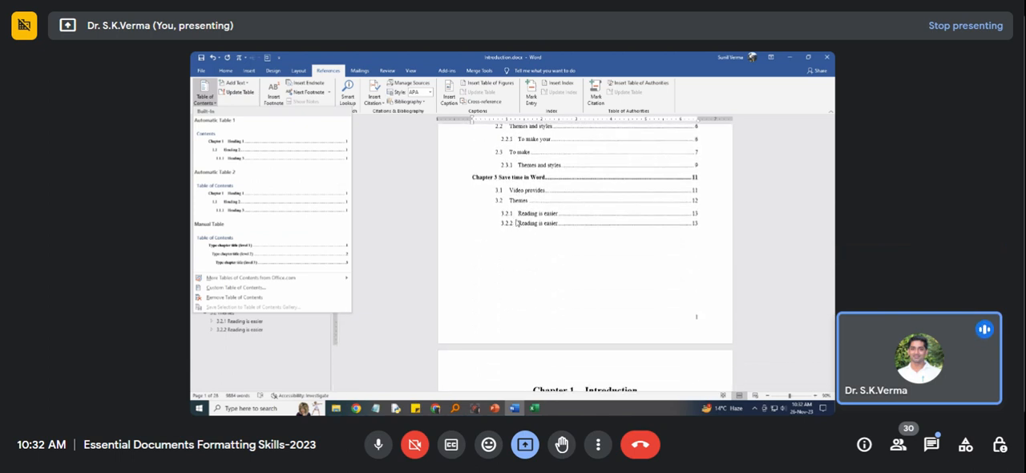
{"action": "scroll", "coordinate": [517, 238], "scroll_direction": "up", "scroll_amount": 2}
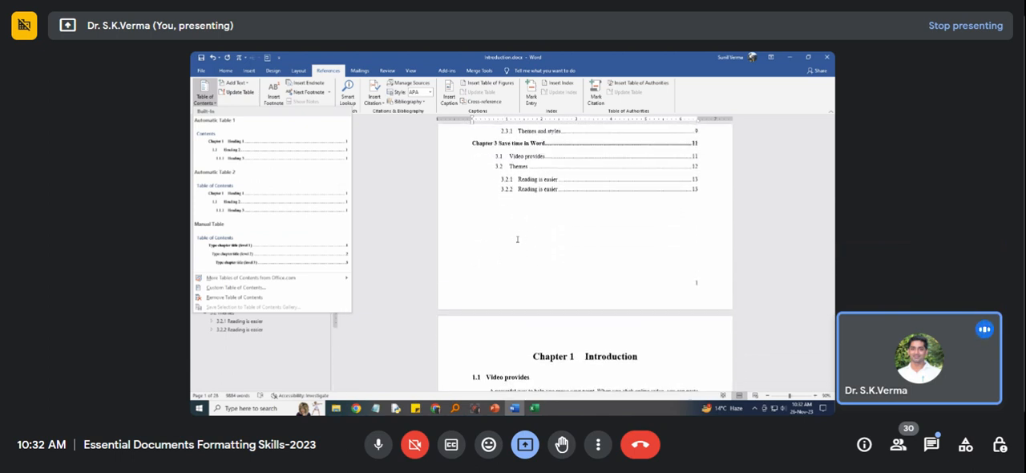
{"action": "right_click", "coordinate": [231, 139]}
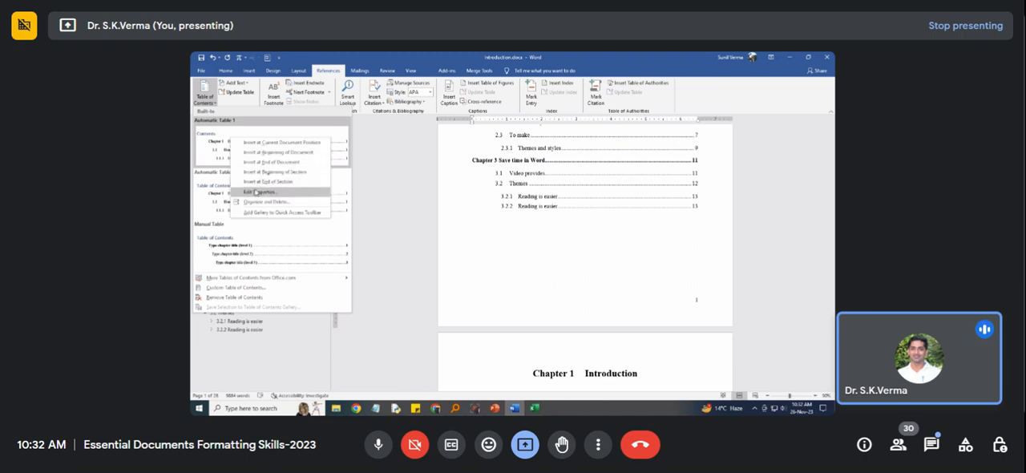
{"action": "left_click", "coordinate": [503, 196]}
Change the title above the table of contents entries to "Table of Contents" on a single line.
{"action": "scroll", "coordinate": [514, 193], "scroll_direction": "up", "scroll_amount": 4}
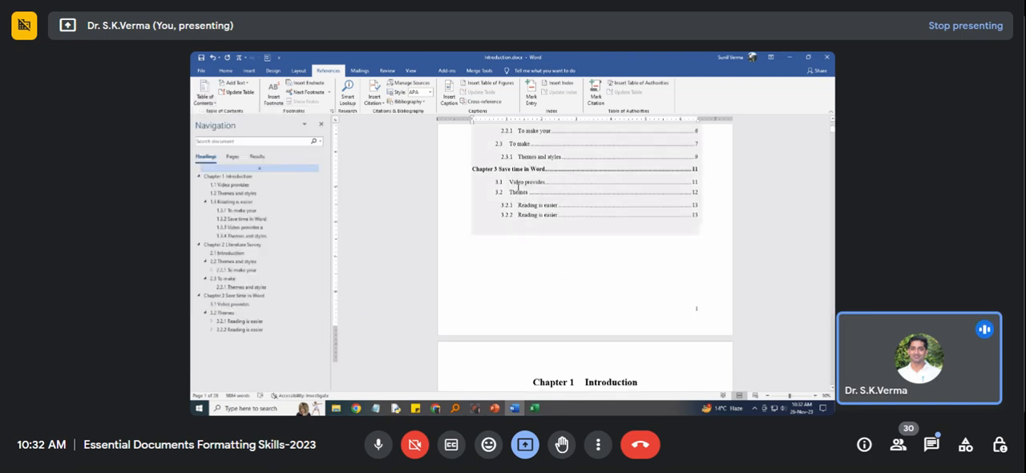
{"action": "scroll", "coordinate": [519, 186], "scroll_direction": "up", "scroll_amount": 2}
{"action": "left_click", "coordinate": [502, 177]}
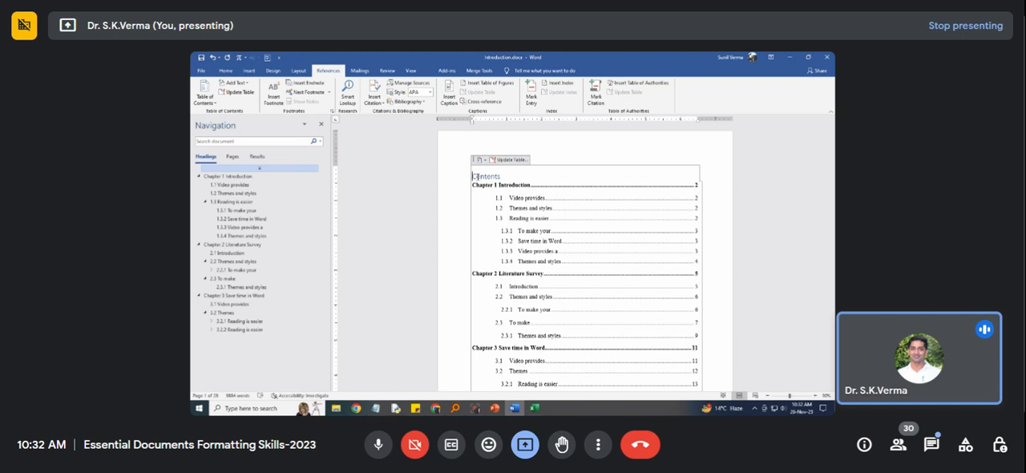
{"action": "key", "text": "Left"}
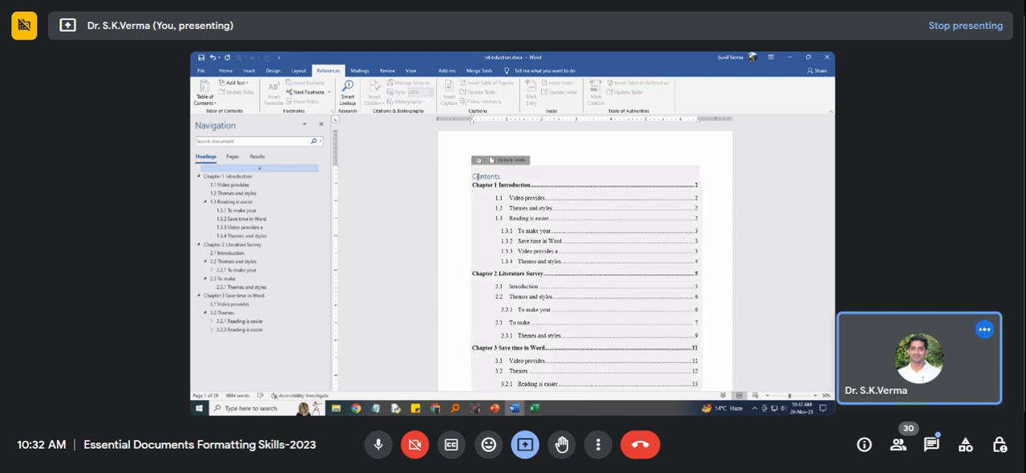
{"action": "key", "text": "Return"}
{"action": "type", "text": "Table of"}
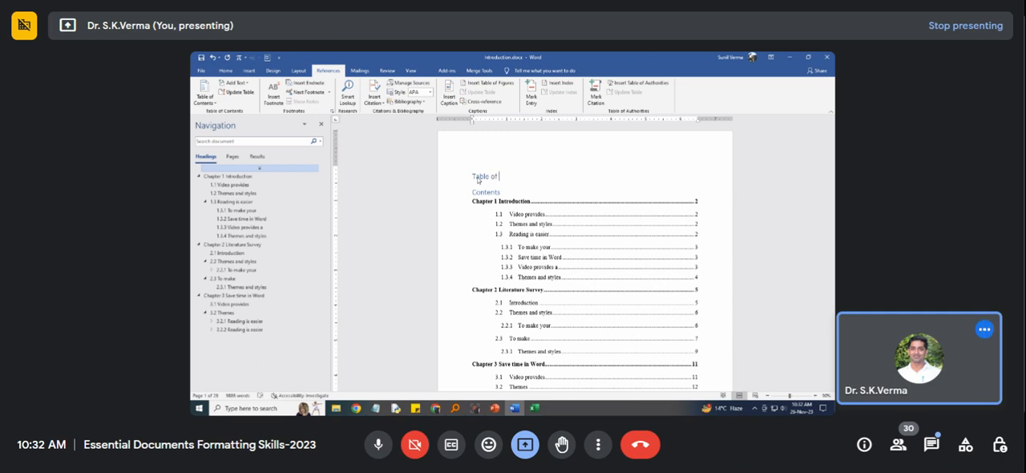
{"action": "key", "text": "Delete"}
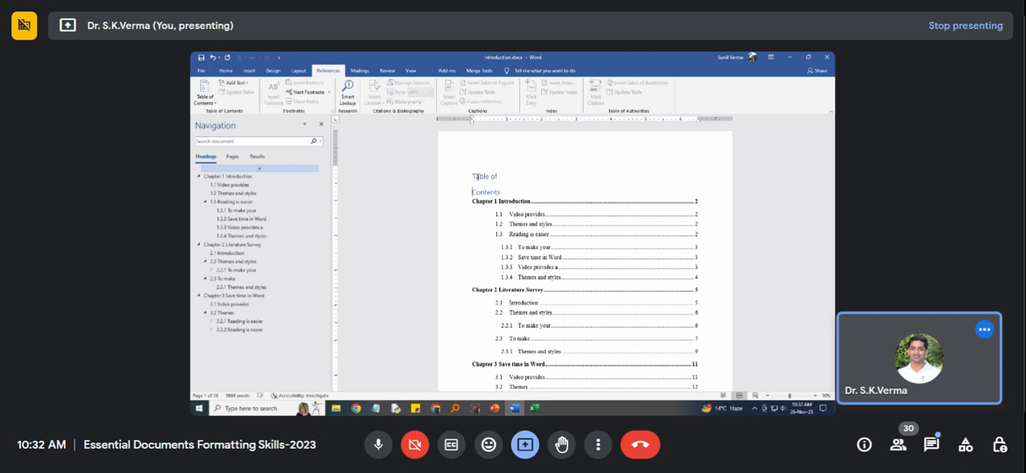
{"action": "key", "text": "Left"}
{"action": "left_click_drag", "start_coordinate": [473, 176], "coordinate": [495, 176]}
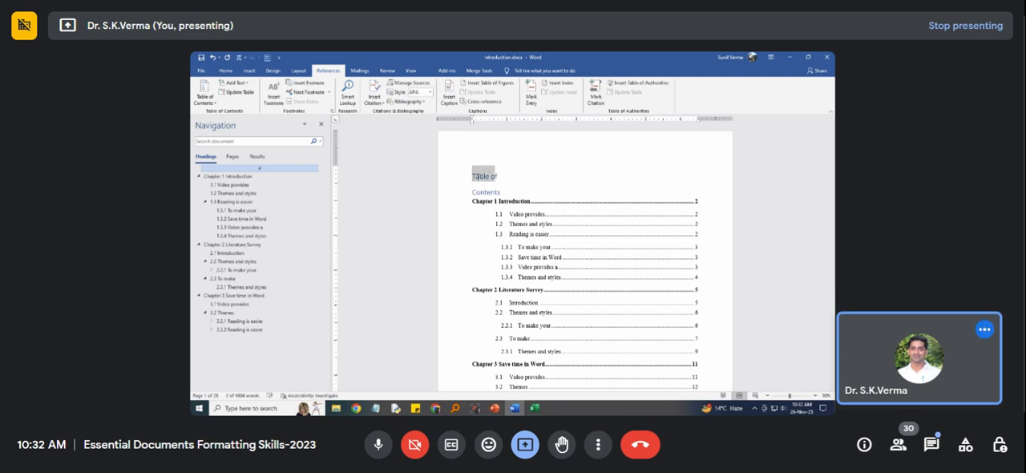
{"action": "key", "text": "ctrl+x"}
{"action": "key", "text": "Down"}
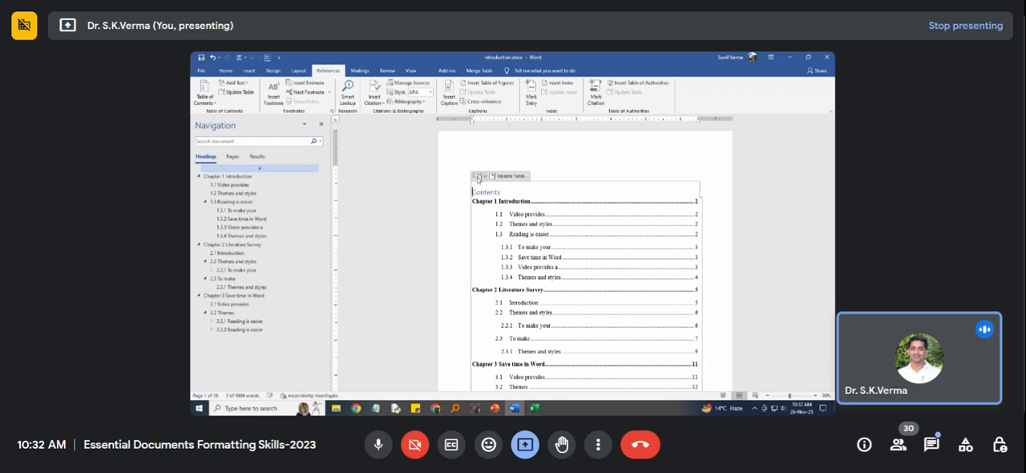
{"action": "key", "text": "ctrl+v"}
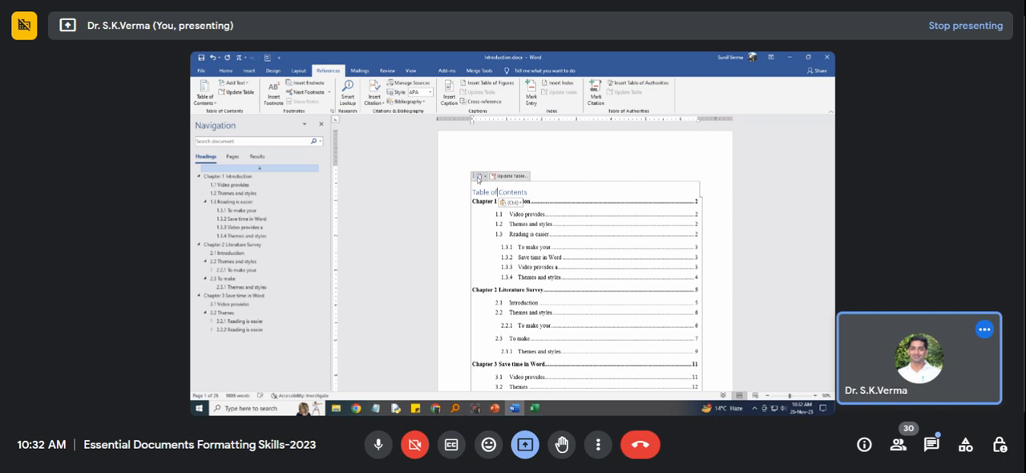
Center the "Table of Contents" title and format it in black, bold, 20 pt Times New Roman.
{"action": "key", "text": "shift+End"}
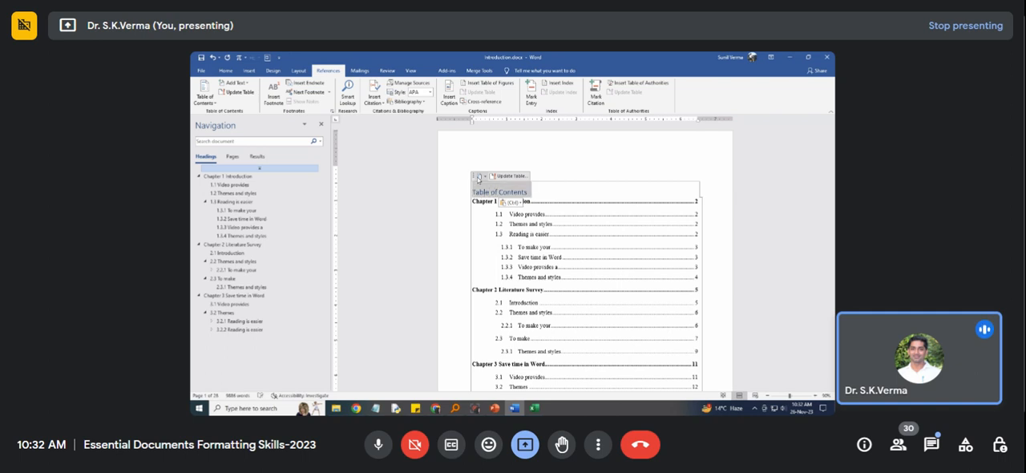
{"action": "left_click", "coordinate": [227, 70]}
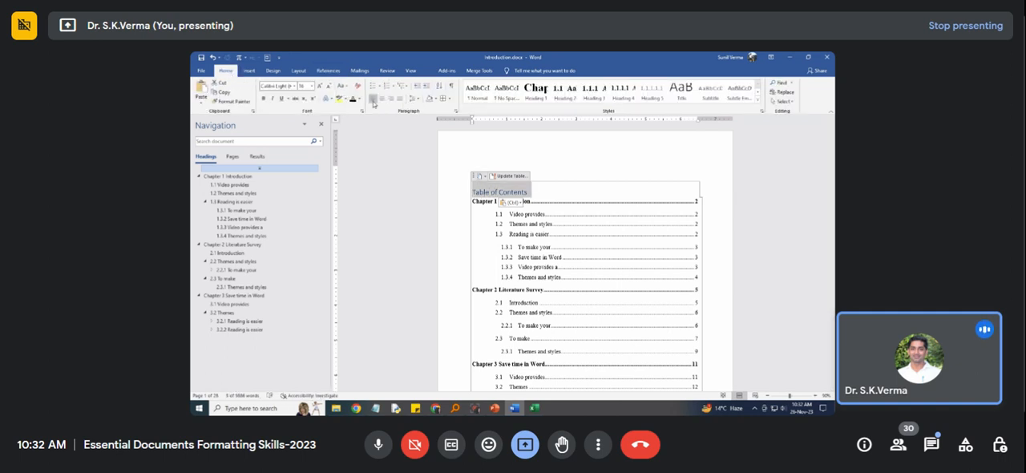
{"action": "left_click", "coordinate": [383, 98]}
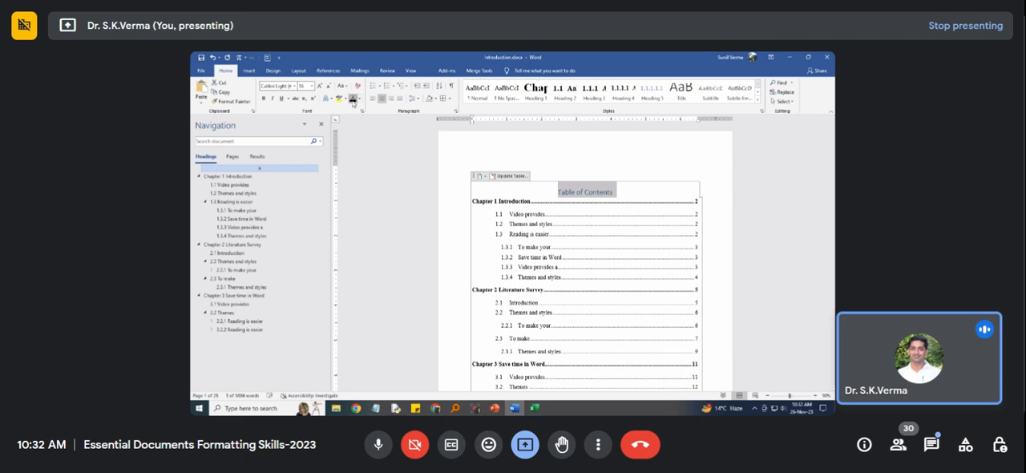
{"action": "left_click", "coordinate": [311, 86]}
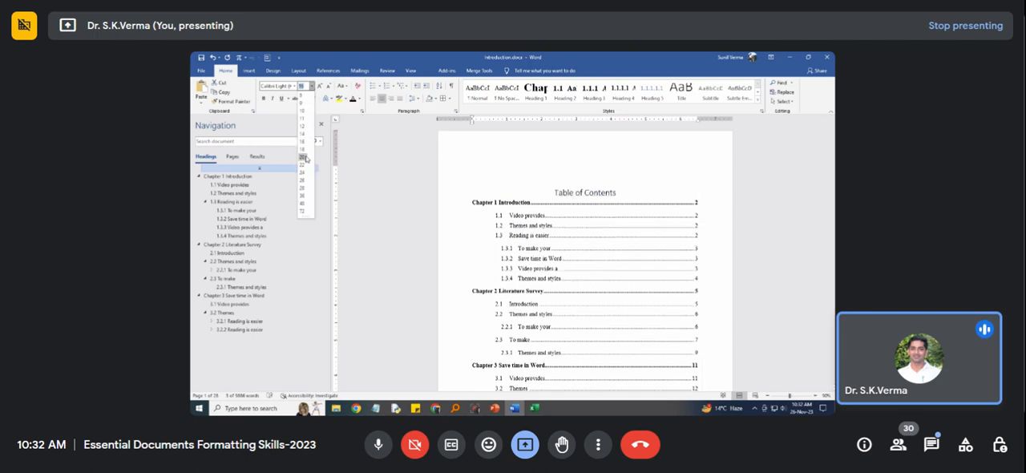
{"action": "left_click", "coordinate": [310, 157]}
{"action": "left_click", "coordinate": [269, 85]}
{"action": "type", "text": "Times New Roman"}
{"action": "key", "text": "Return"}
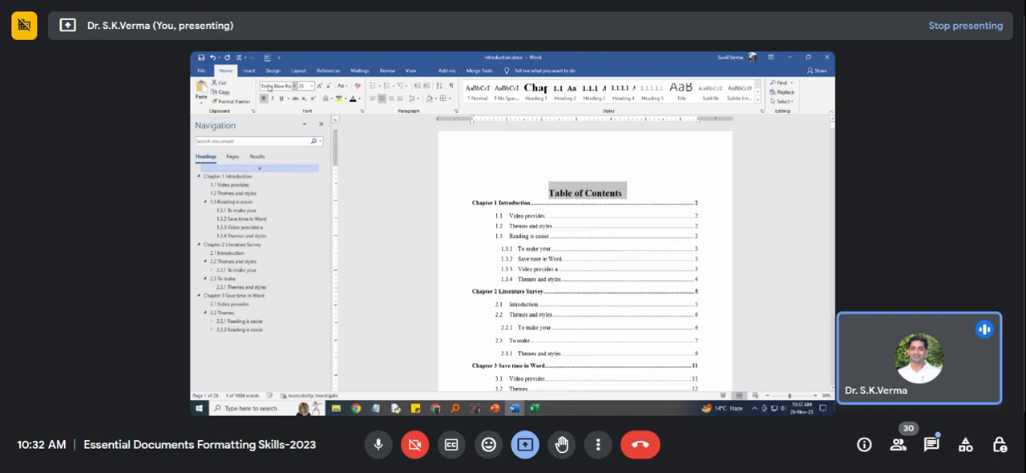
{"action": "left_click", "coordinate": [565, 231]}
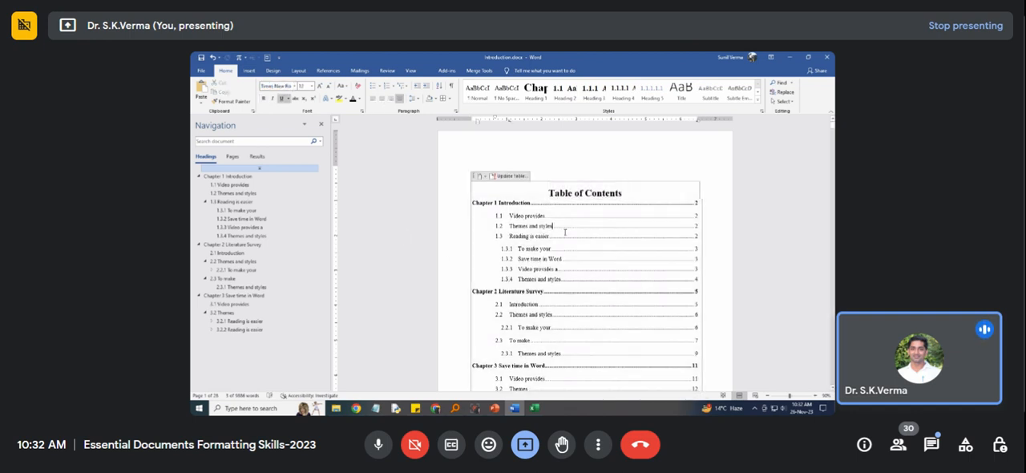
Review the table of contents entries and page numbers against the document's headings, visiting Chapters 2 and 3 and sections 3.2, 3.2.1 and 1.2.
{"action": "scroll", "coordinate": [559, 253], "scroll_direction": "down", "scroll_amount": 6}
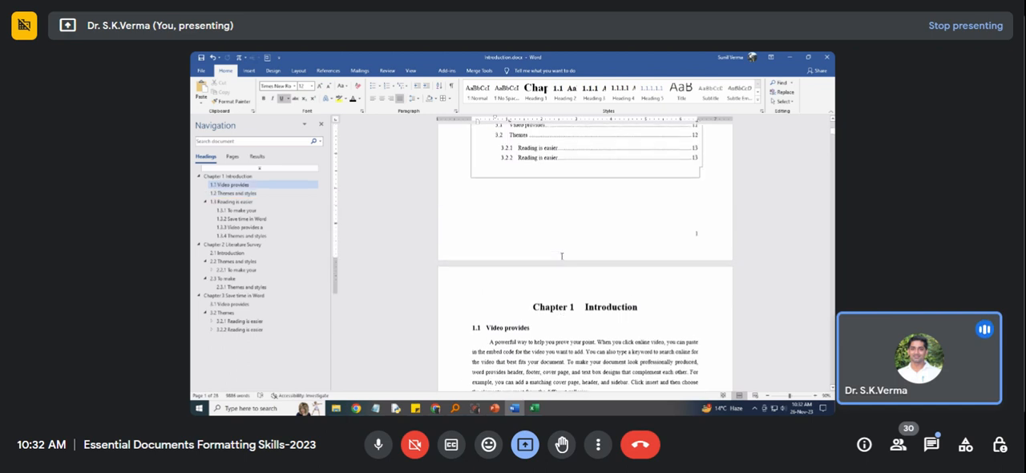
{"action": "scroll", "coordinate": [562, 256], "scroll_direction": "up", "scroll_amount": 2}
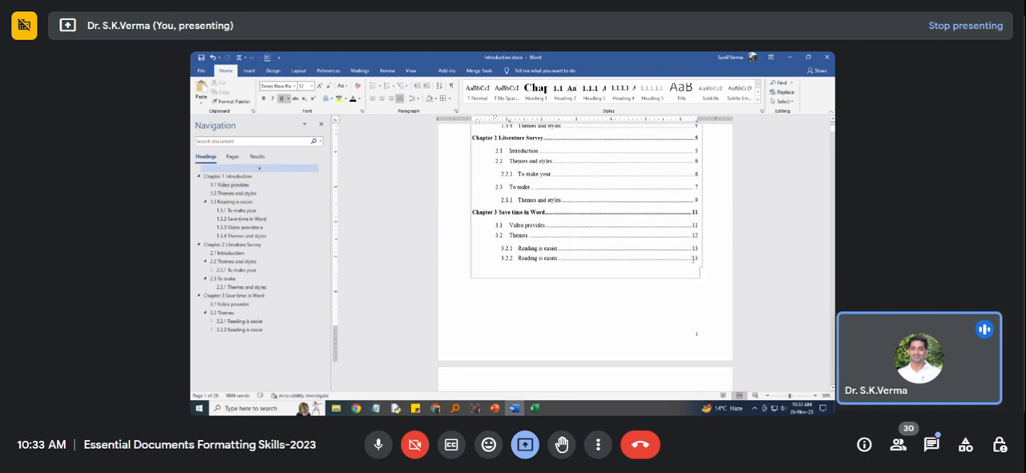
{"action": "scroll", "coordinate": [695, 258], "scroll_direction": "up", "scroll_amount": 2}
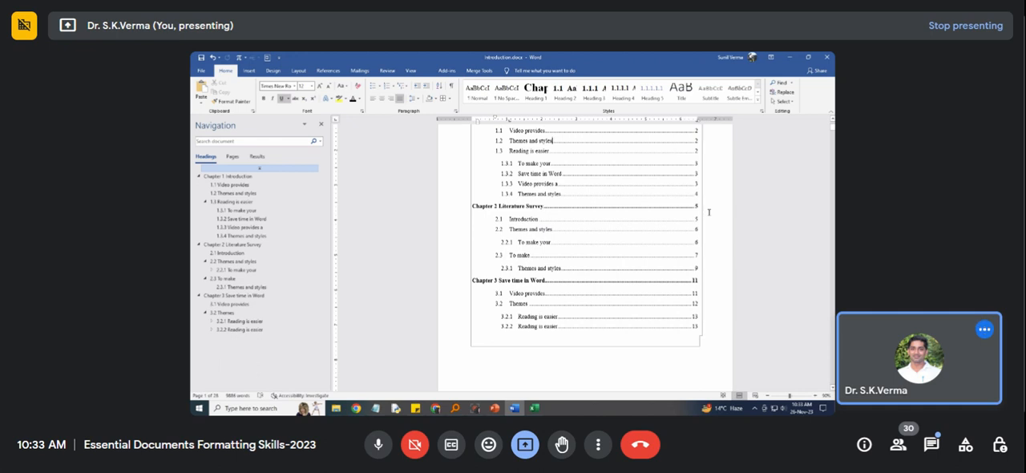
{"action": "left_click", "coordinate": [535, 230]}
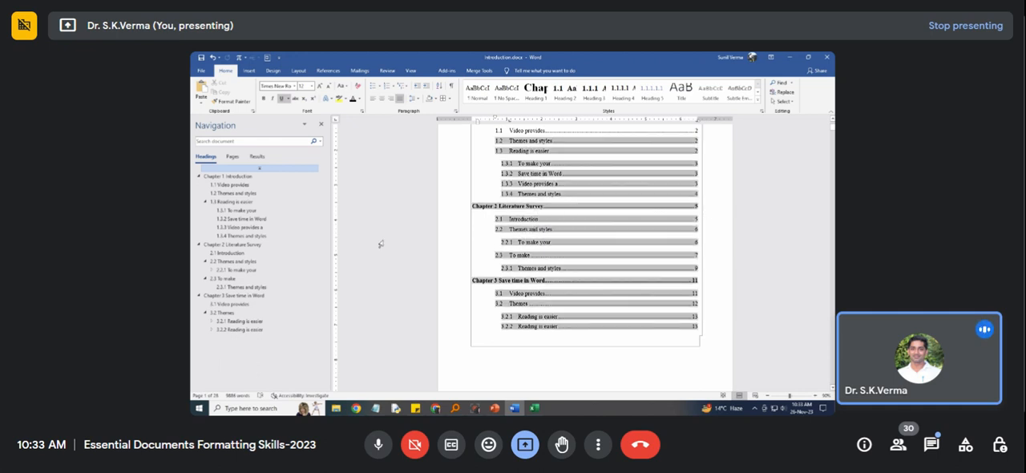
{"action": "left_click", "coordinate": [230, 246]}
{"action": "left_click", "coordinate": [232, 295]}
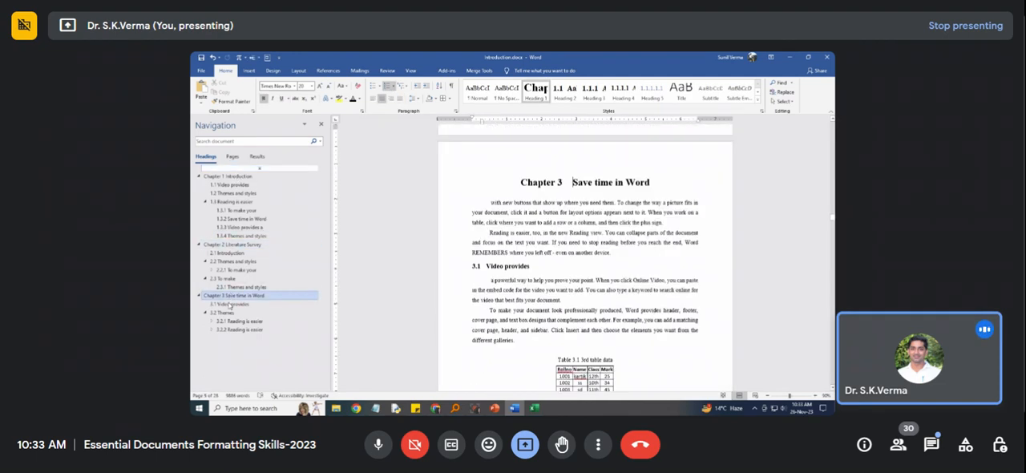
{"action": "left_click", "coordinate": [229, 314]}
{"action": "left_click", "coordinate": [235, 322]}
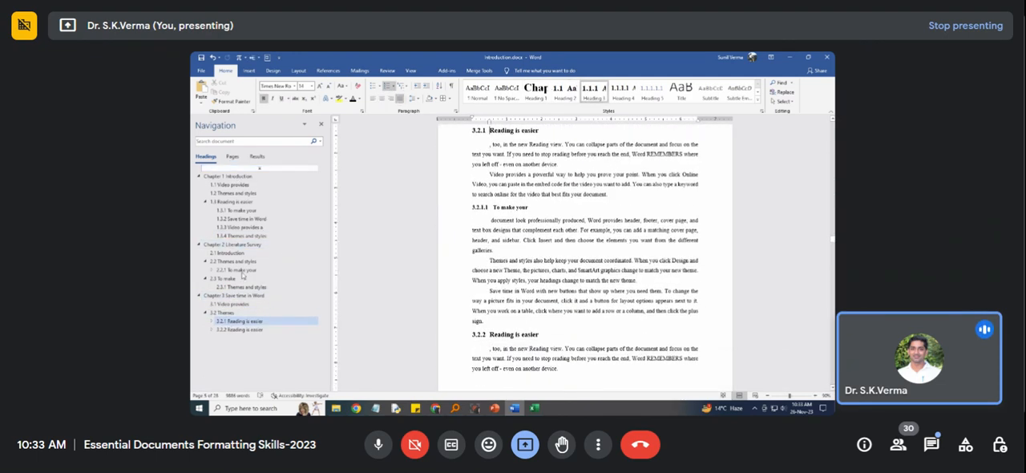
{"action": "left_click", "coordinate": [233, 193]}
{"action": "scroll", "coordinate": [625, 267], "scroll_direction": "up", "scroll_amount": 5}
{"action": "scroll", "coordinate": [626, 268], "scroll_direction": "up", "scroll_amount": 6}
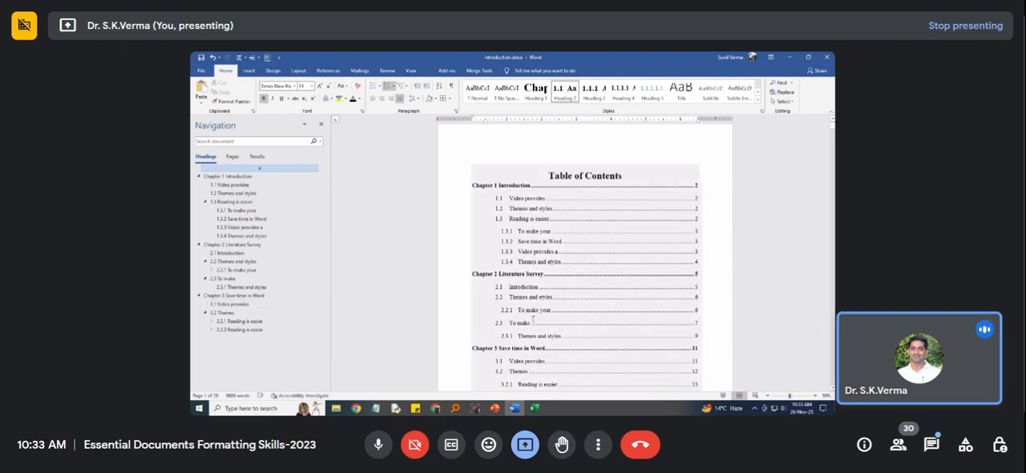
{"action": "scroll", "coordinate": [539, 250], "scroll_direction": "up", "scroll_amount": 1}
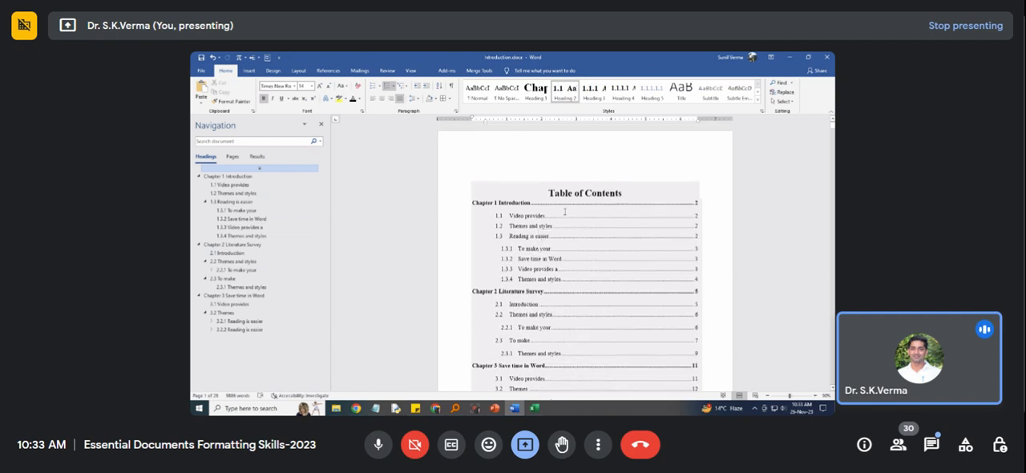
{"action": "scroll", "coordinate": [565, 212], "scroll_direction": "down", "scroll_amount": 10}
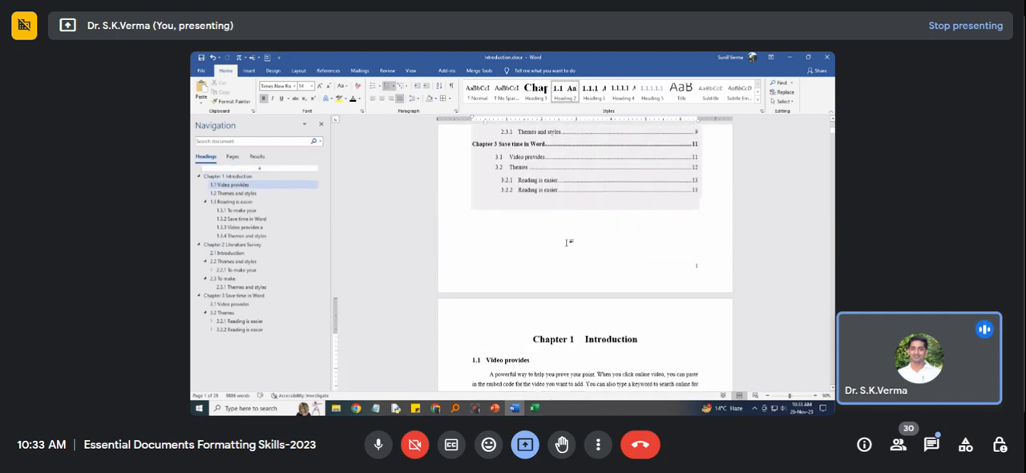
Insert two page breaks below the table of contents to make room for a list of figures before Chapter 1.
{"action": "scroll", "coordinate": [565, 239], "scroll_direction": "up", "scroll_amount": 3}
{"action": "scroll", "coordinate": [553, 232], "scroll_direction": "down", "scroll_amount": 3}
{"action": "left_click", "coordinate": [552, 231]}
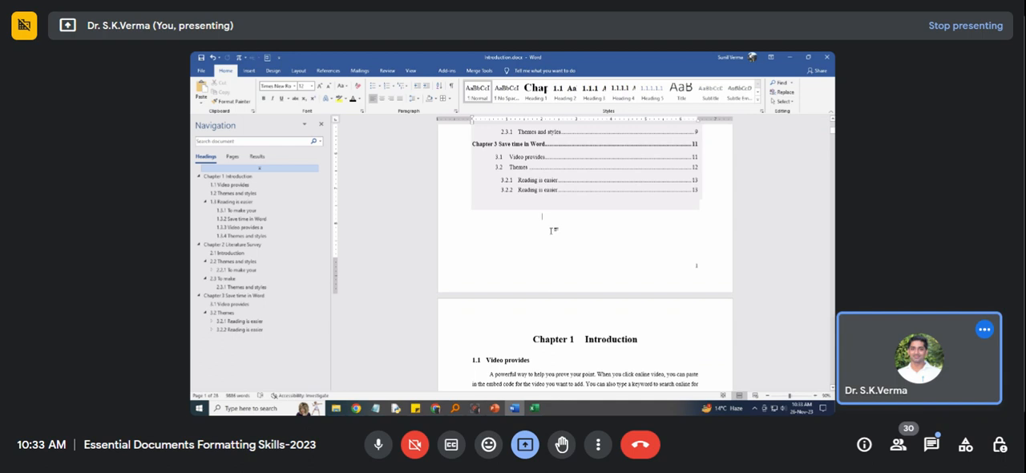
{"action": "key", "text": "ctrl+Return"}
{"action": "key", "text": "ctrl+Return"}
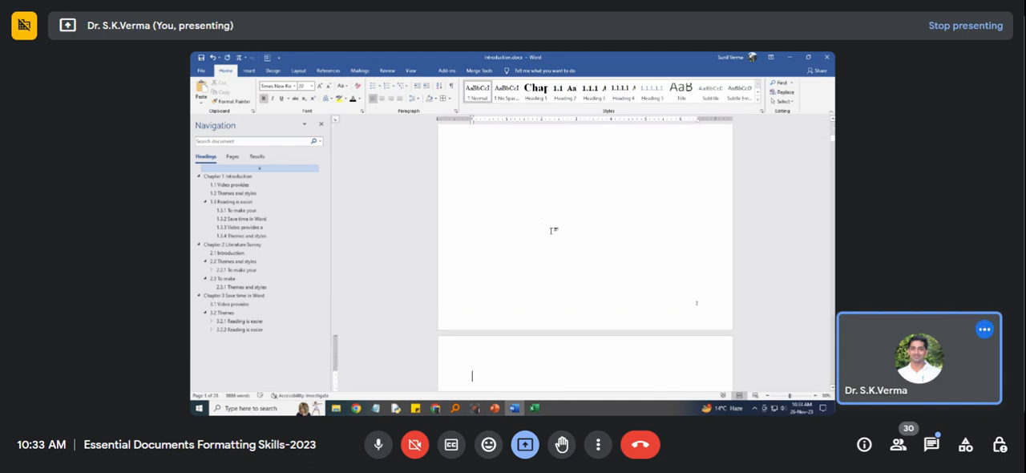
{"action": "scroll", "coordinate": [561, 241], "scroll_direction": "down", "scroll_amount": 3}
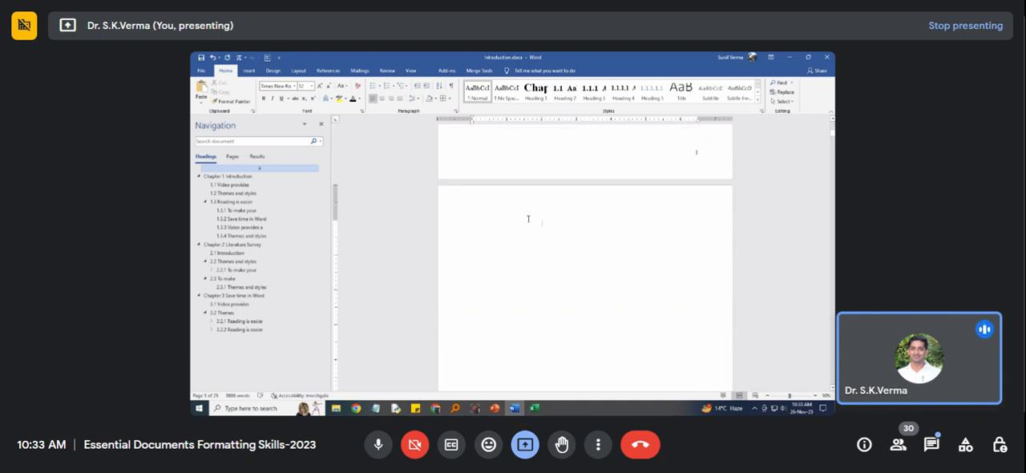
{"action": "scroll", "coordinate": [528, 219], "scroll_direction": "up", "scroll_amount": 2}
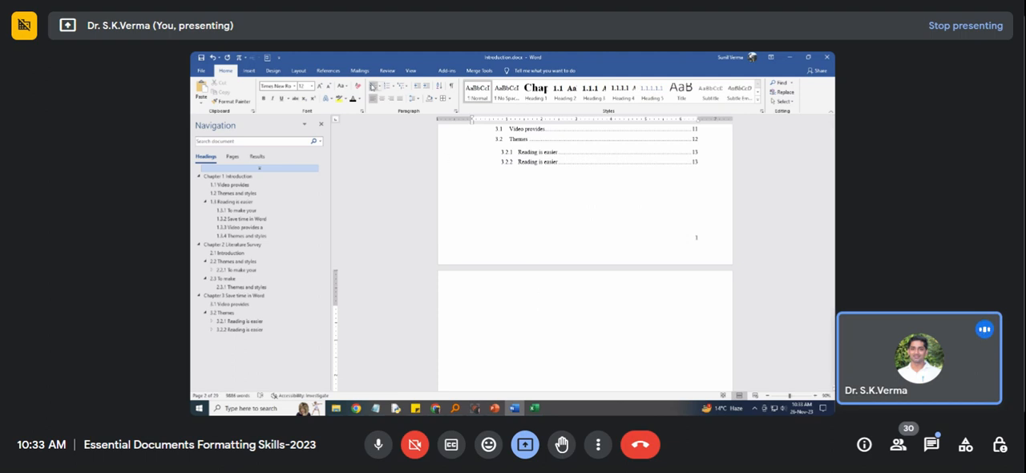
Insert a table of figures after the table of contents using the caption label Figure and the From template format.
{"action": "left_click", "coordinate": [328, 71]}
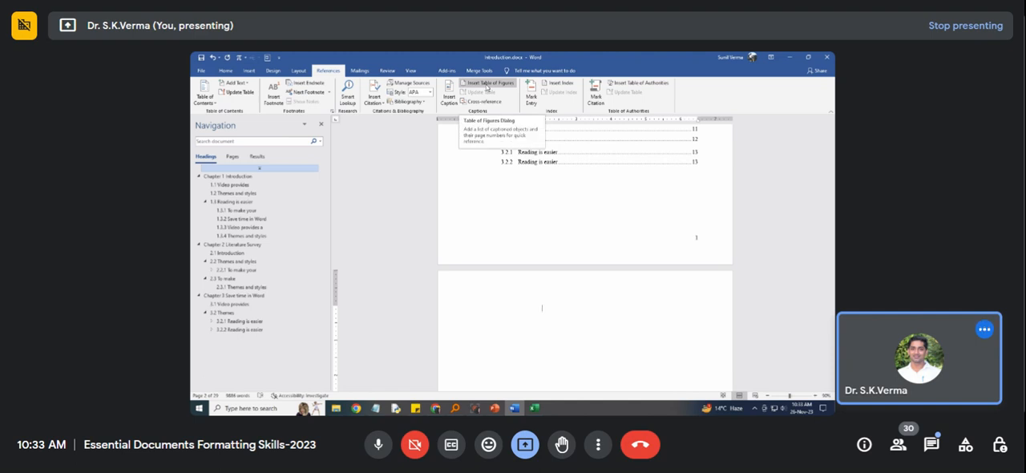
{"action": "left_click", "coordinate": [487, 86]}
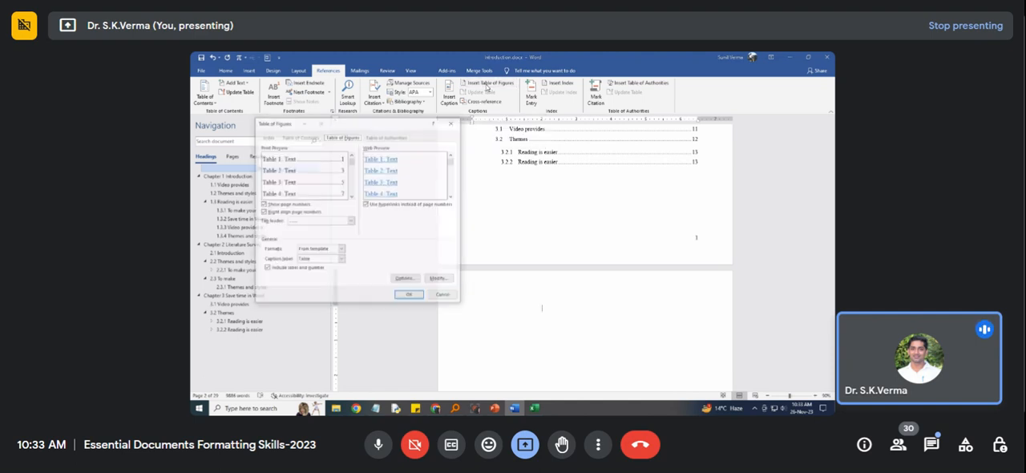
{"action": "left_click", "coordinate": [312, 260]}
{"action": "left_click", "coordinate": [310, 286]}
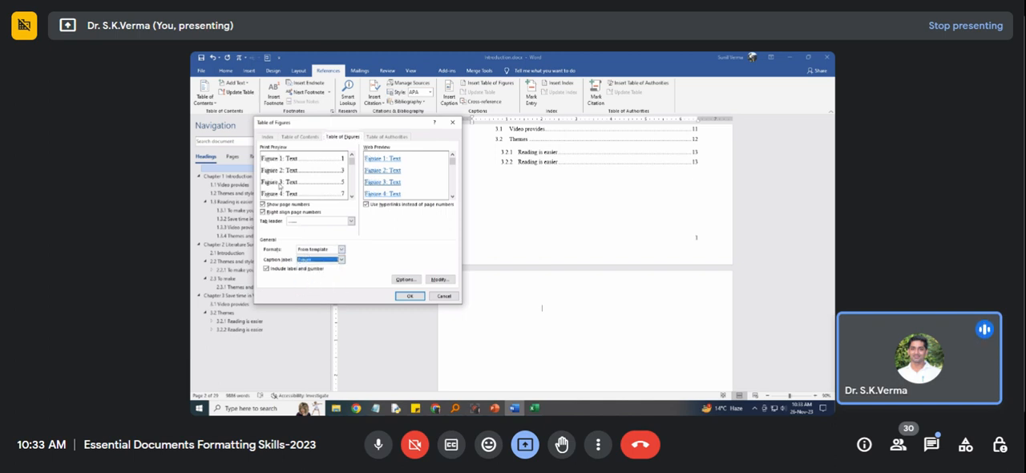
{"action": "left_click", "coordinate": [409, 296]}
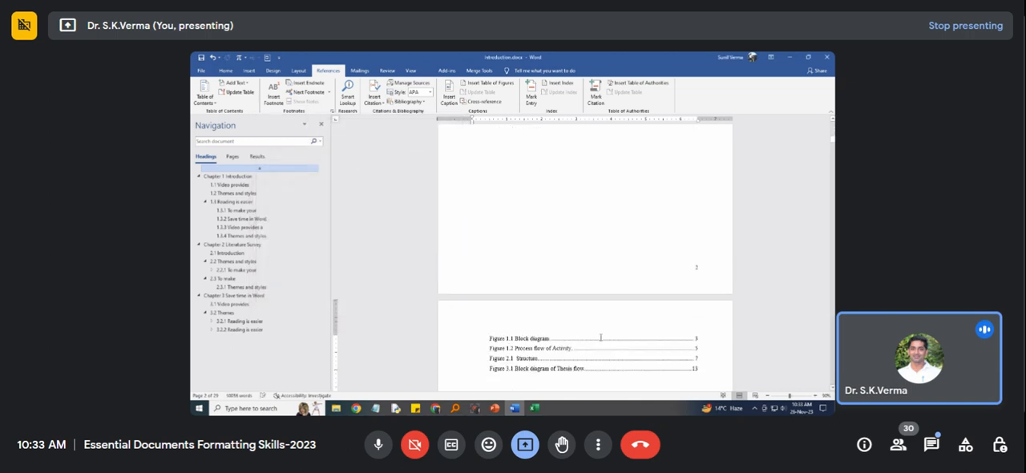
{"action": "scroll", "coordinate": [589, 347], "scroll_direction": "down", "scroll_amount": 2}
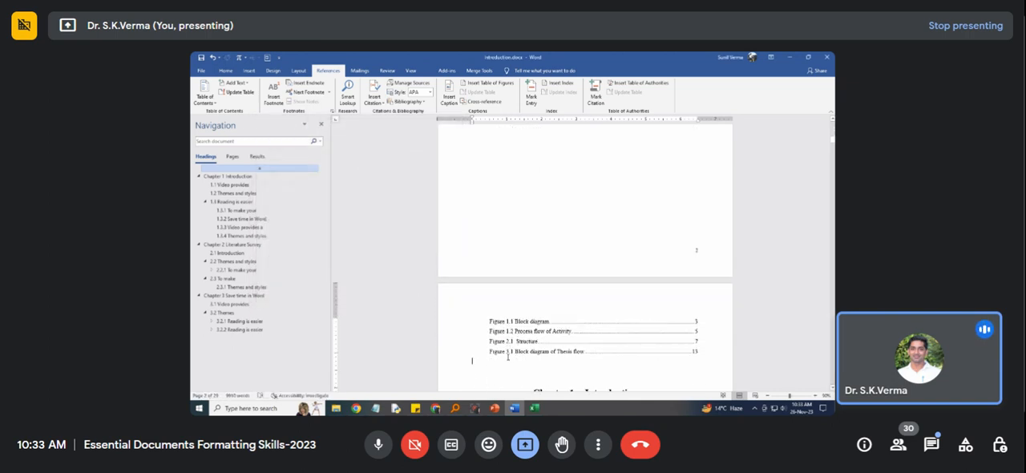
{"action": "scroll", "coordinate": [507, 329], "scroll_direction": "down", "scroll_amount": 2}
{"action": "left_click", "coordinate": [490, 270]}
{"action": "left_click", "coordinate": [500, 273]}
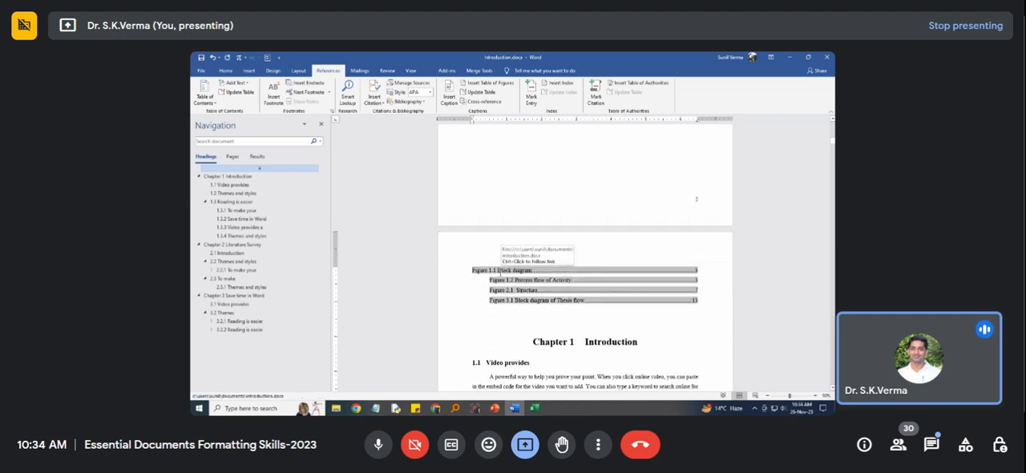
{"action": "left_click", "coordinate": [500, 274], "text": "ctrl"}
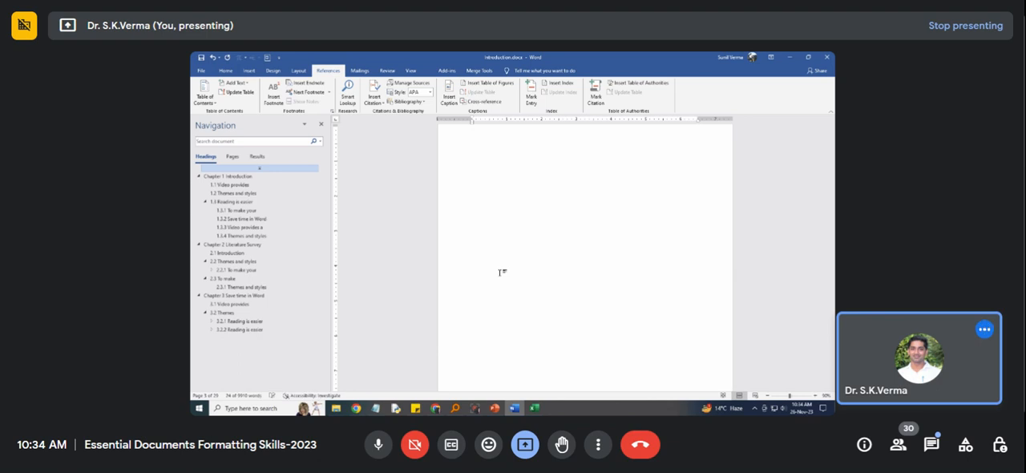
{"action": "scroll", "coordinate": [501, 272], "scroll_direction": "up", "scroll_amount": 5}
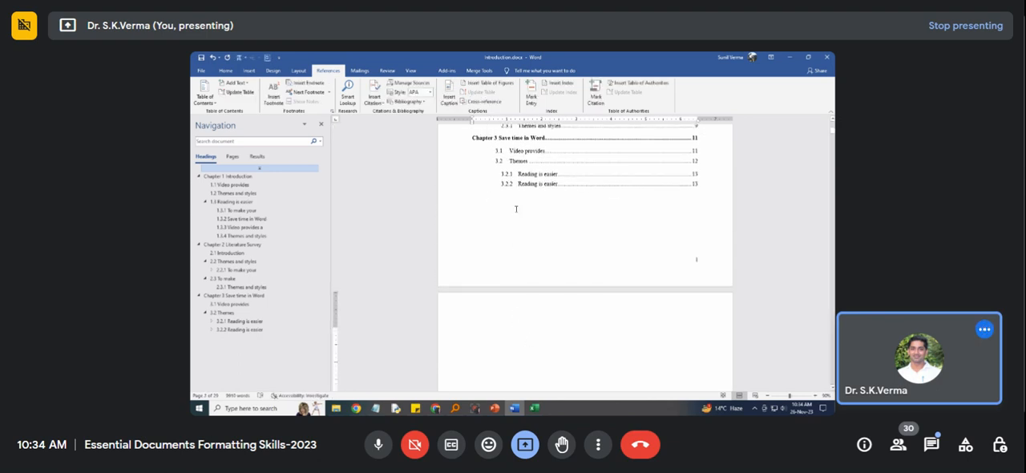
{"action": "scroll", "coordinate": [516, 240], "scroll_direction": "down", "scroll_amount": 2}
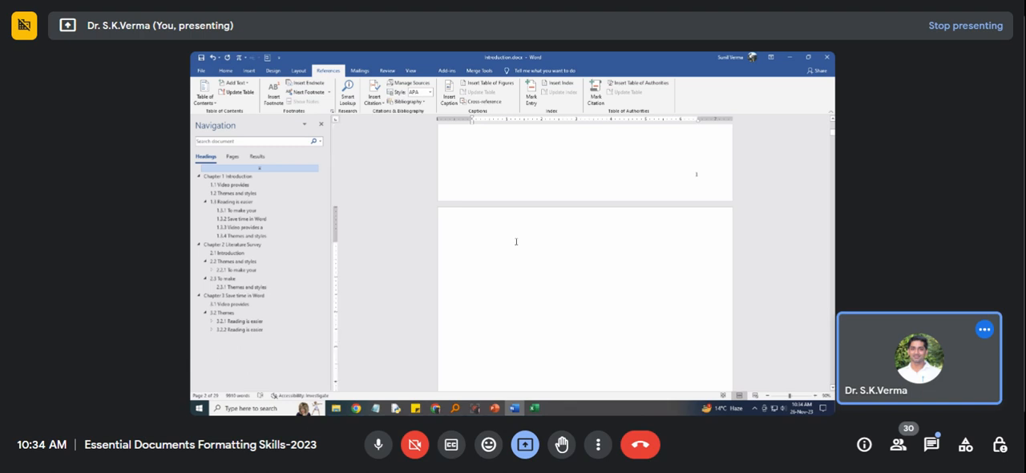
{"action": "double_click", "coordinate": [517, 241]}
{"action": "double_click", "coordinate": [500, 261]}
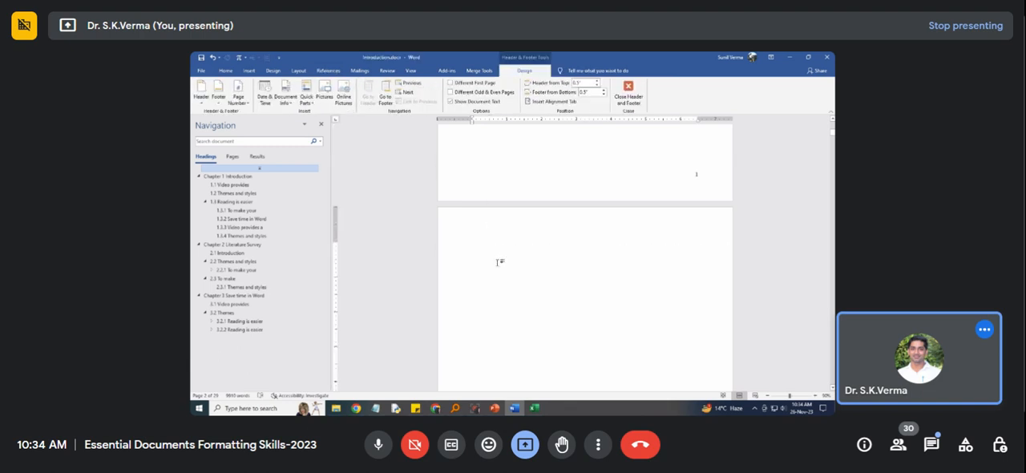
{"action": "scroll", "coordinate": [501, 263], "scroll_direction": "down", "scroll_amount": 5}
{"action": "scroll", "coordinate": [498, 321], "scroll_direction": "down", "scroll_amount": 2}
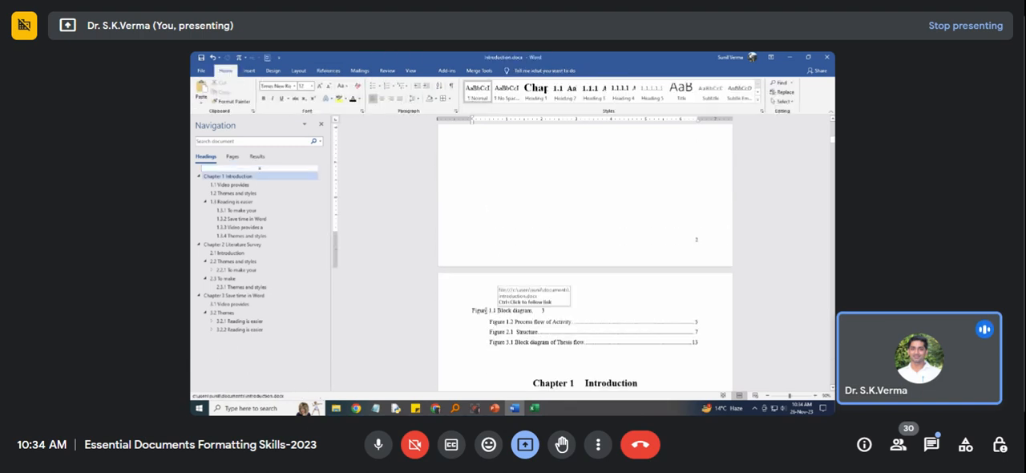
{"action": "left_click", "coordinate": [472, 309]}
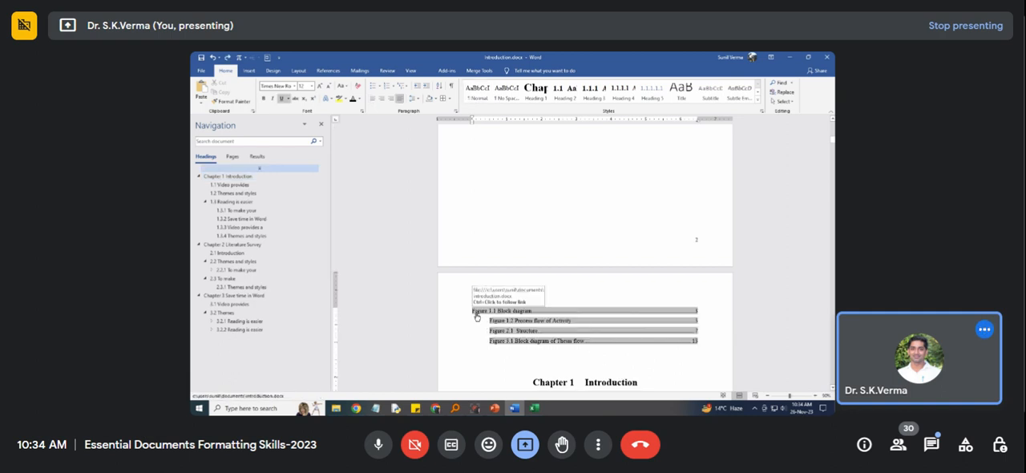
{"action": "key", "text": "Tab"}
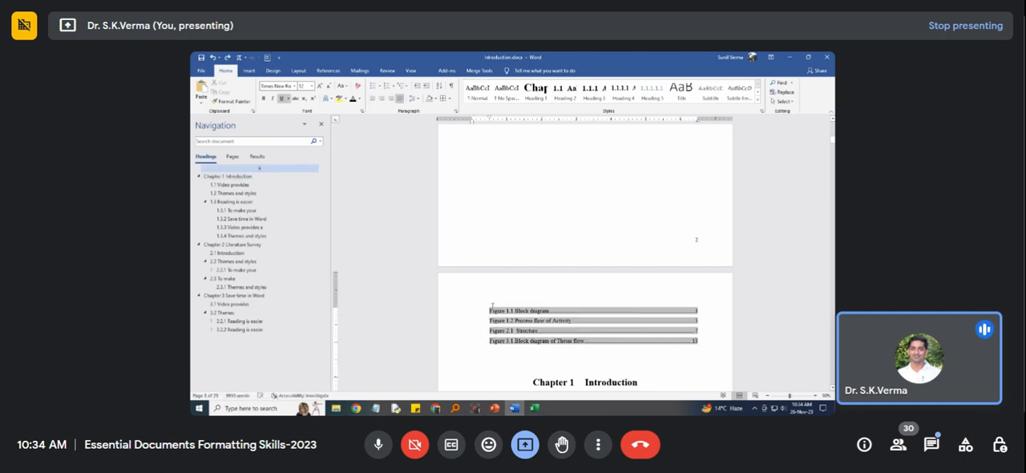
Add the title text "Table of Figure" at the start of the blank page following the table of contents.
{"action": "scroll", "coordinate": [492, 307], "scroll_direction": "up", "scroll_amount": 2}
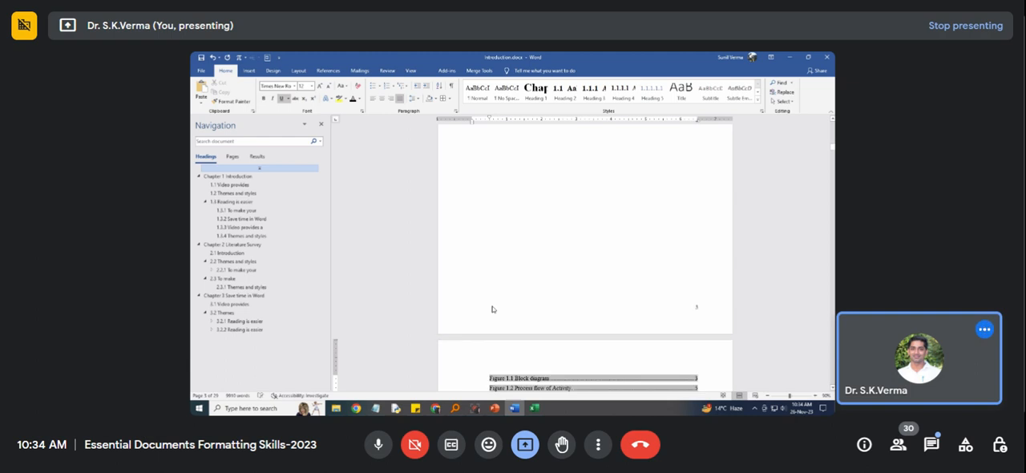
{"action": "scroll", "coordinate": [492, 309], "scroll_direction": "down", "scroll_amount": 7}
{"action": "scroll", "coordinate": [493, 307], "scroll_direction": "up", "scroll_amount": 7}
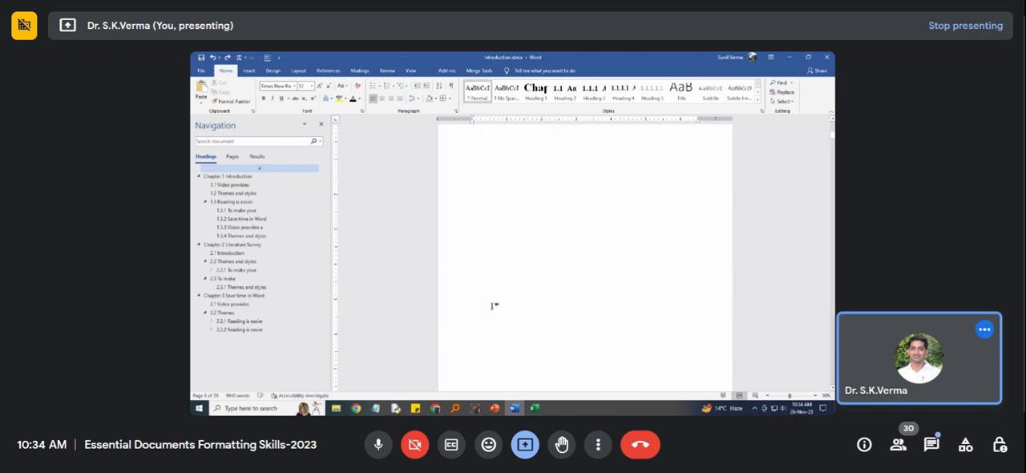
{"action": "scroll", "coordinate": [494, 306], "scroll_direction": "up", "scroll_amount": 9}
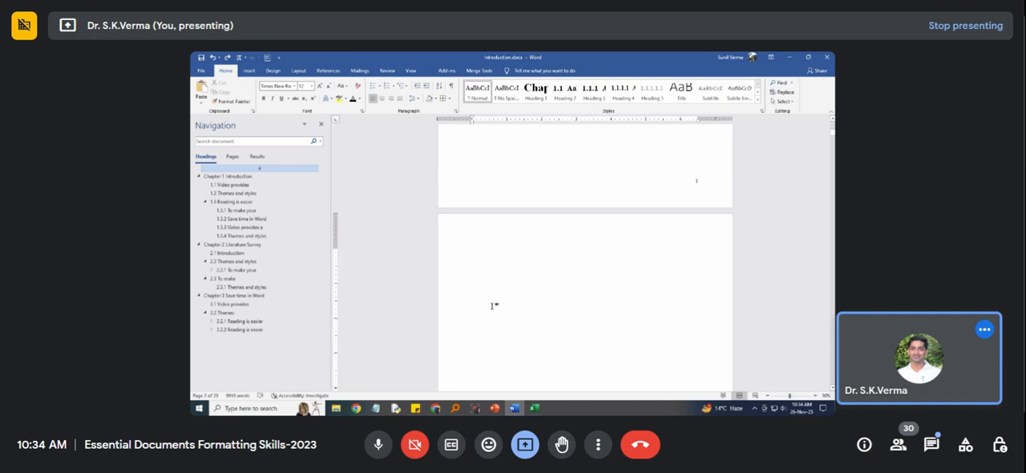
{"action": "type", "text": "Table of Figur"}
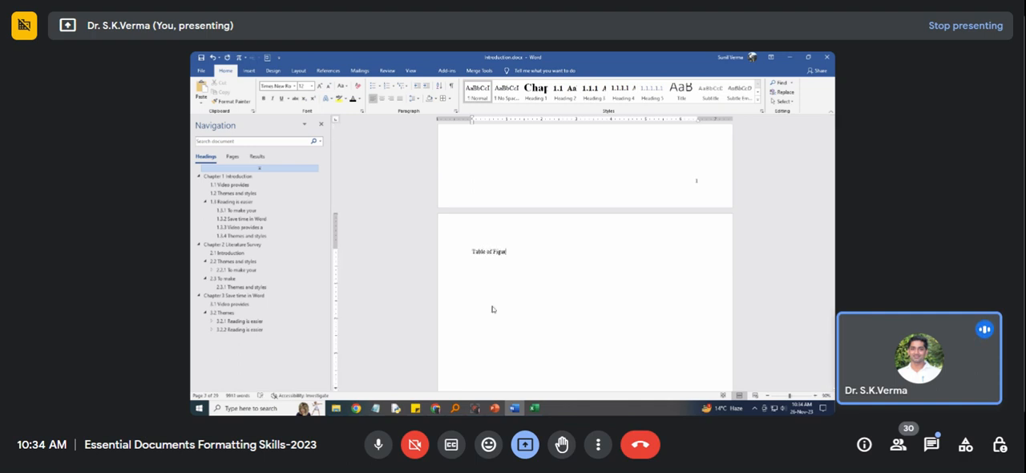
{"action": "type", "text": "e"}
Make the figure list's title bold and centered, and correct its wording to "Table of Figures".
{"action": "key", "text": "shift+Home"}
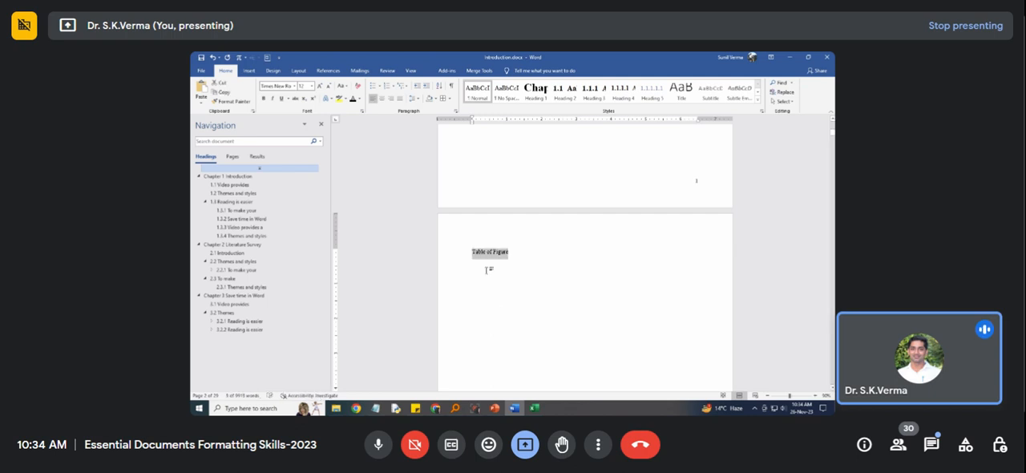
{"action": "left_click", "coordinate": [263, 98]}
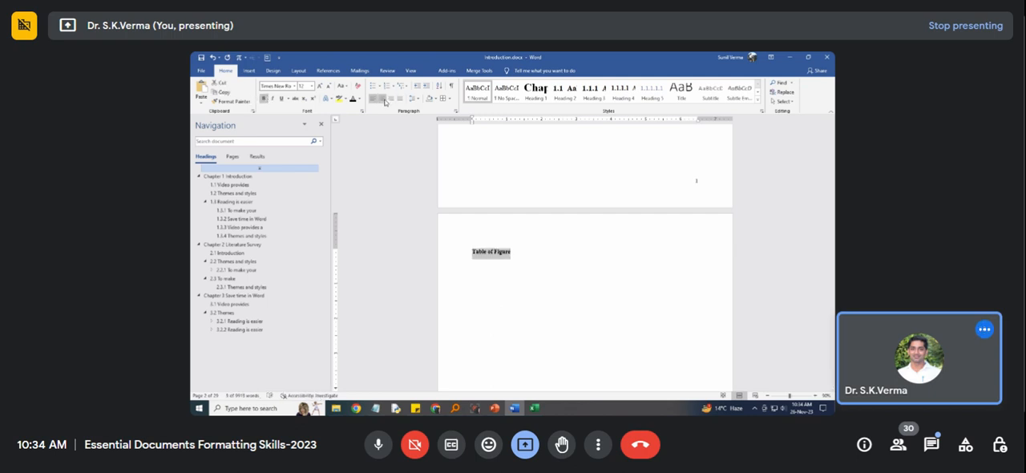
{"action": "left_click", "coordinate": [382, 97]}
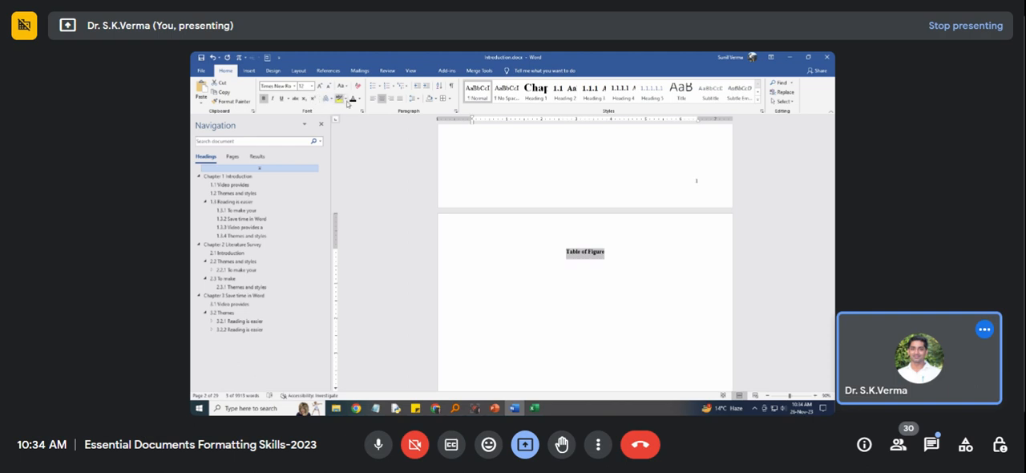
{"action": "left_click", "coordinate": [583, 263]}
{"action": "left_click", "coordinate": [606, 252]}
{"action": "type", "text": "s"}
Select the four figure list entries, Figure 1.1 through Figure 3.1, and cut them from their page.
{"action": "key", "text": "Down"}
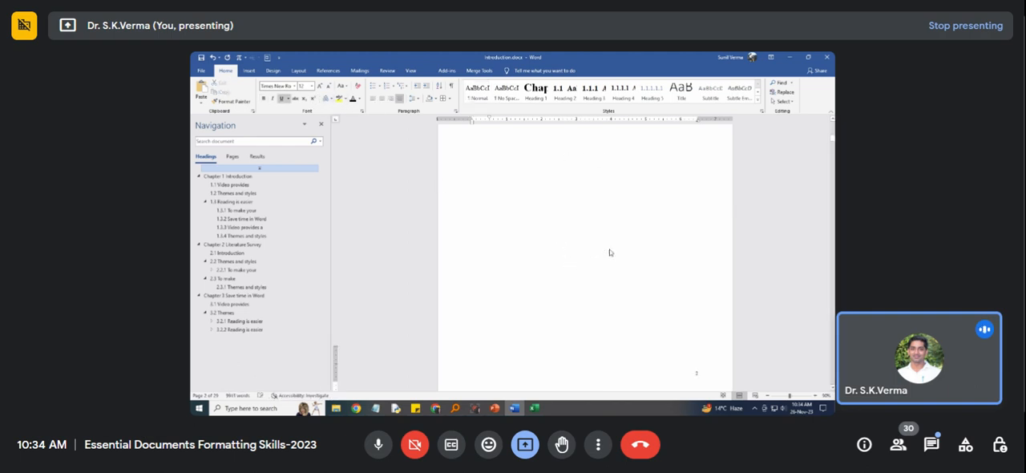
{"action": "key", "text": "Down"}
{"action": "key", "text": "Down"}
{"action": "key", "text": "Down"}
{"action": "key", "text": "Down"}
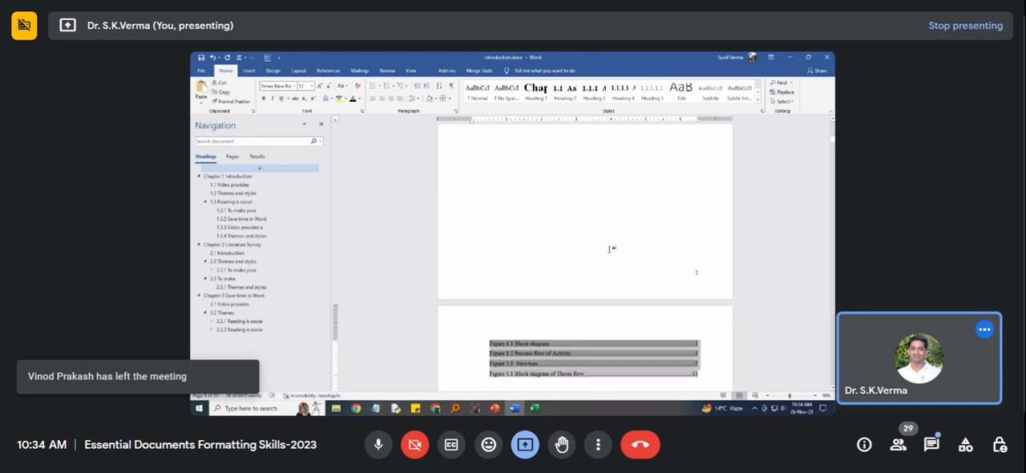
{"action": "scroll", "coordinate": [611, 247], "scroll_direction": "up", "scroll_amount": 15}
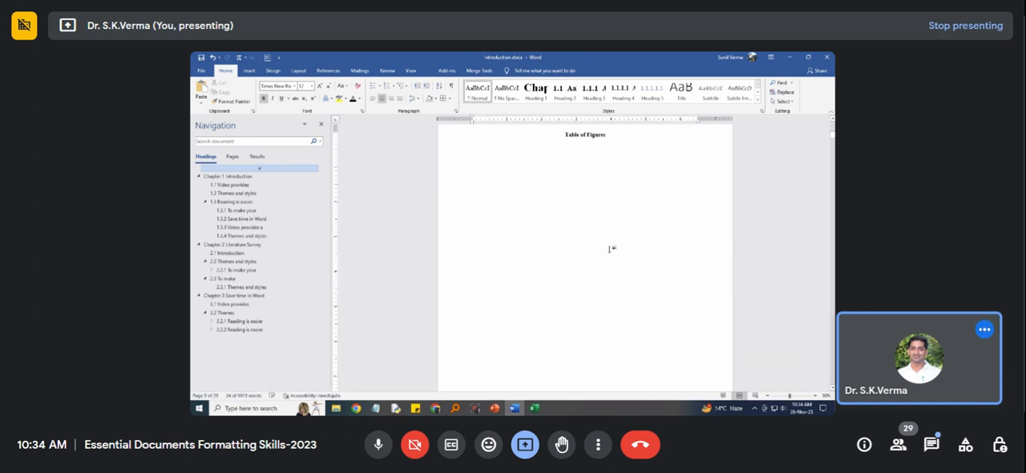
Show the formatting marks and delete the page break following the "Table of Figures" title.
{"action": "left_click", "coordinate": [579, 238]}
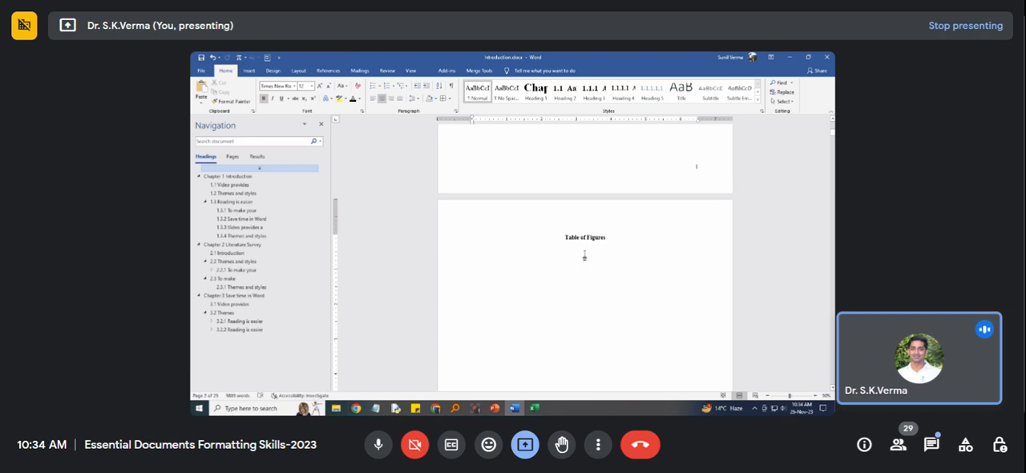
{"action": "key", "text": "ctrl+Return"}
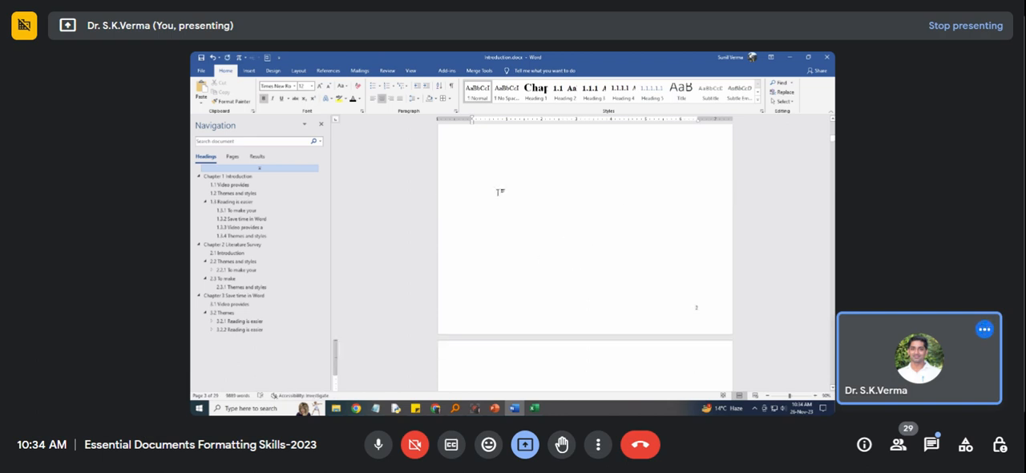
{"action": "left_click", "coordinate": [452, 88]}
{"action": "scroll", "coordinate": [538, 260], "scroll_direction": "down", "scroll_amount": 3}
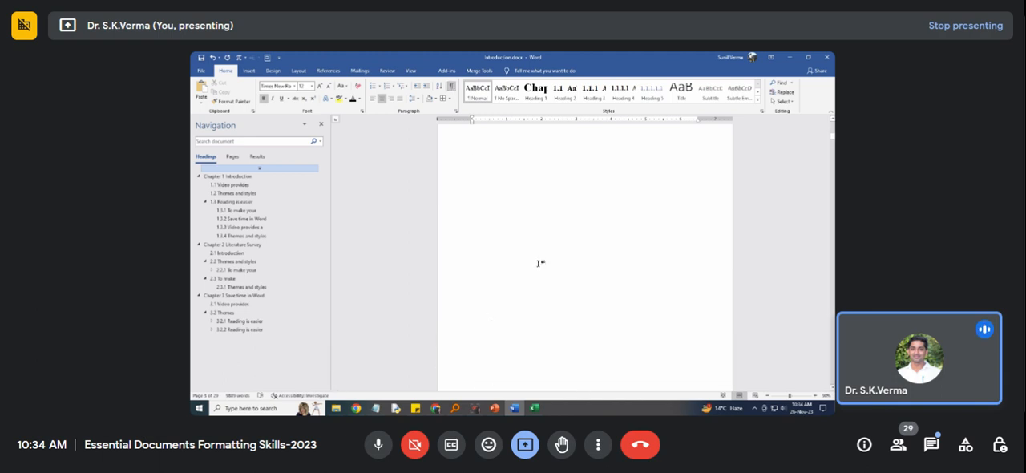
{"action": "scroll", "coordinate": [553, 260], "scroll_direction": "up", "scroll_amount": 1}
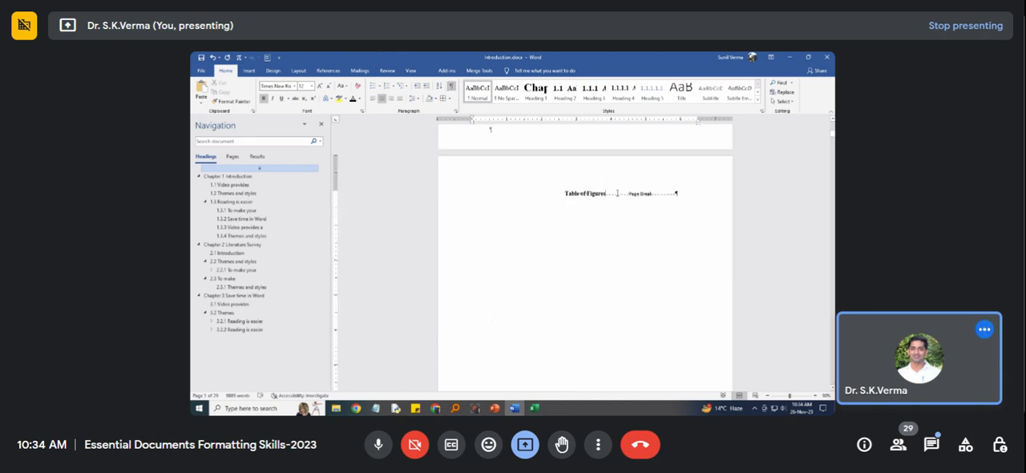
{"action": "double_click", "coordinate": [641, 195]}
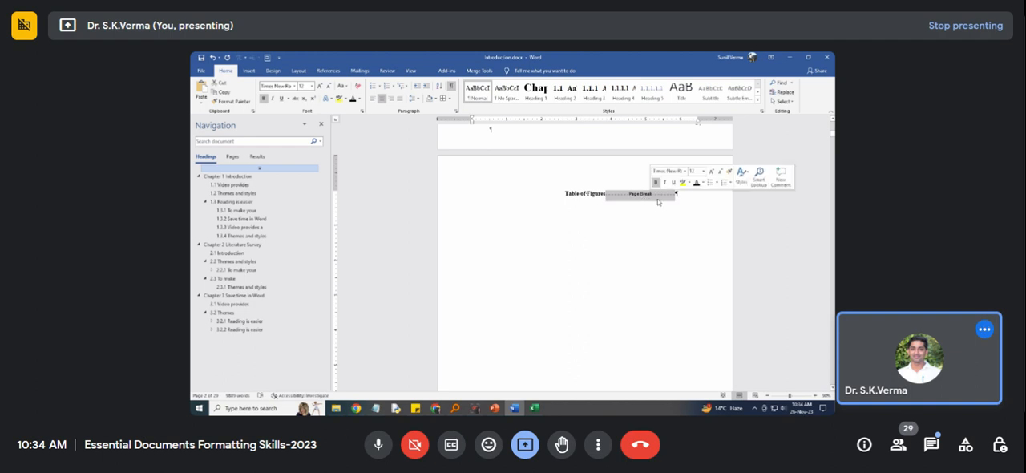
{"action": "key", "text": "Delete"}
Start a new line below the "Table of Figures" title and paste the cut list of figures there.
{"action": "key", "text": "Return"}
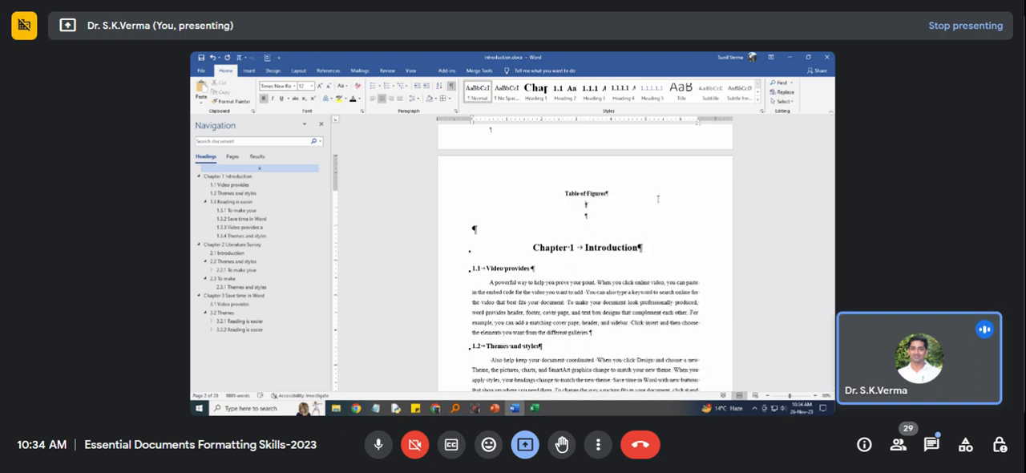
{"action": "type", "text": "Figure 1.1 Block diagram Figure 1.2 Process flow of Activity Figure 2.1 Structure Figure 3.1 Block diagram of Thesis flow\t13"}
{"action": "key", "text": "shift+Up"}
{"action": "key", "text": "shift+Up"}
{"action": "key", "text": "shift+Up"}
{"action": "key", "text": "shift+Up"}
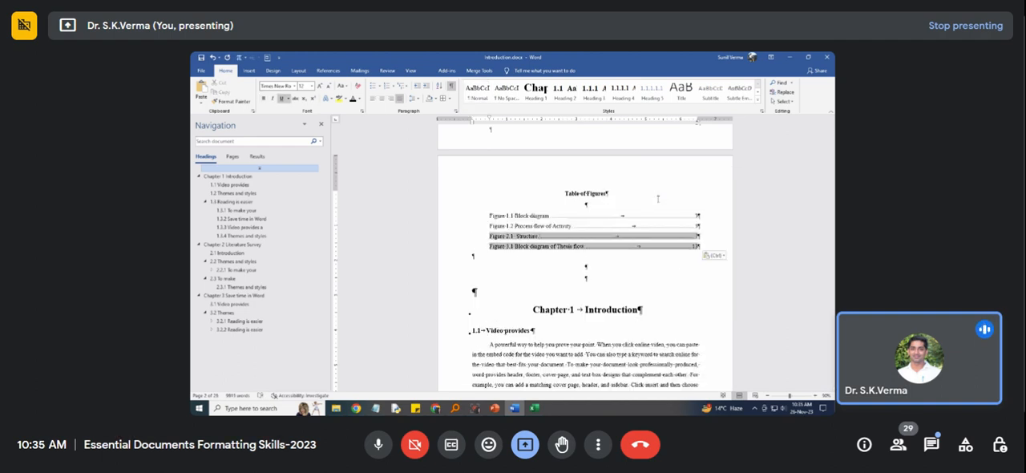
{"action": "key", "text": "shift+Up"}
{"action": "key", "text": "Up"}
{"action": "key", "text": "Down"}
{"action": "key", "text": "Down"}
{"action": "key", "text": "Down"}
{"action": "key", "text": "Down"}
{"action": "key", "text": "Down"}
{"action": "key", "text": "Down"}
{"action": "key", "text": "Down"}
{"action": "key", "text": "Down"}
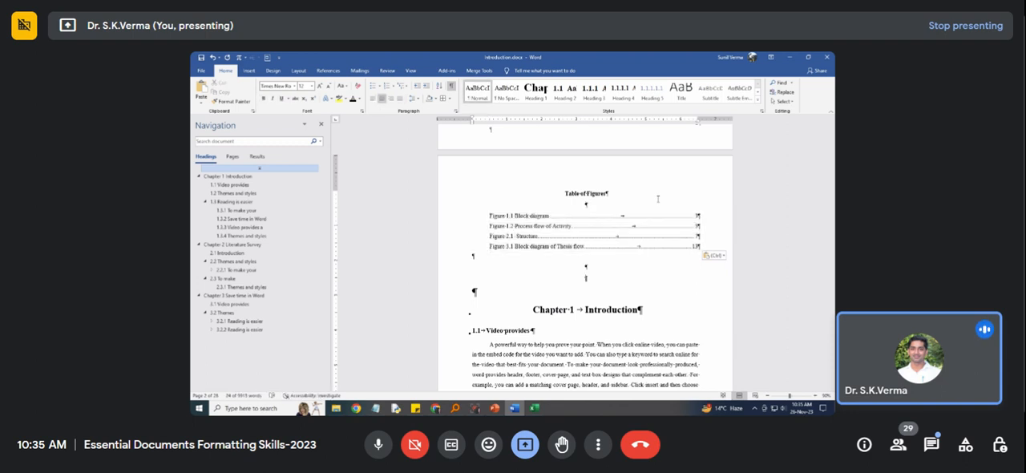
Remove the surplus empty lines between the figure list and the "Chapter 1 Introduction" heading, and insert a page break before the heading.
{"action": "key", "text": "BackSpace"}
{"action": "key", "text": "BackSpace"}
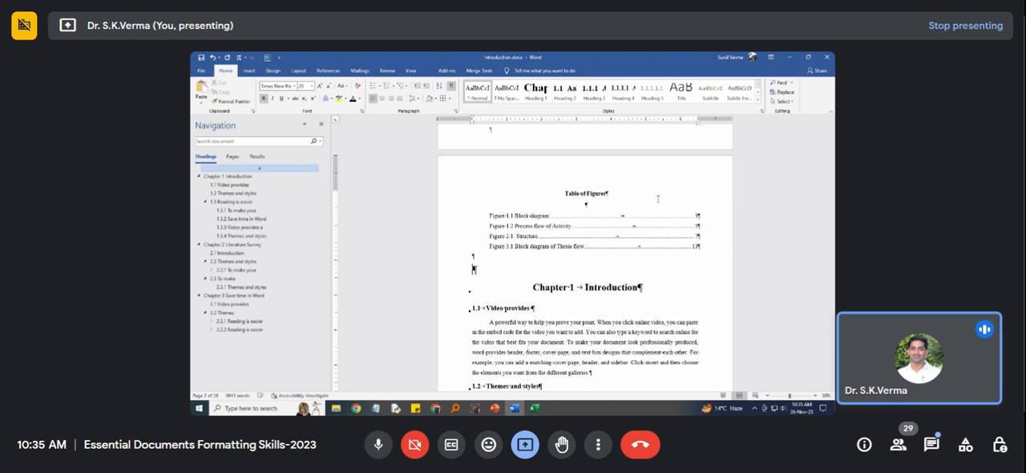
{"action": "key", "text": "ctrl+Return"}
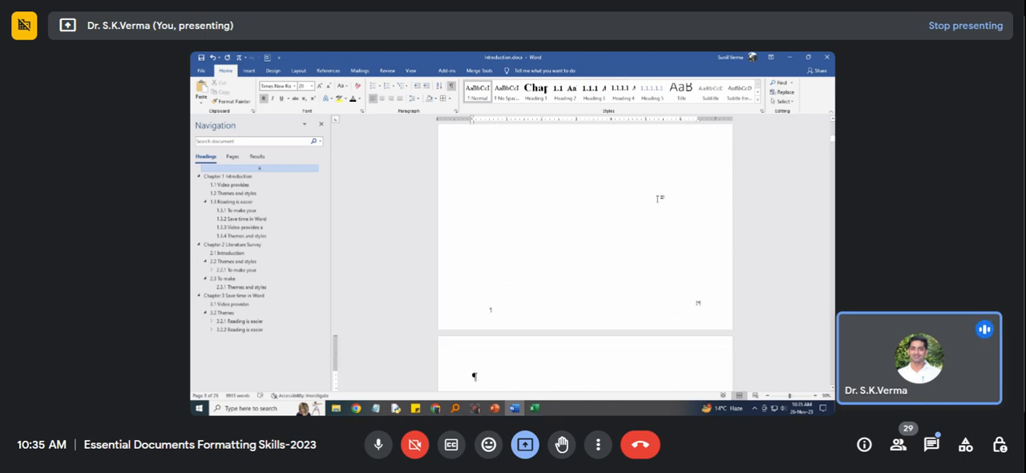
{"action": "key", "text": "Delete"}
{"action": "scroll", "coordinate": [658, 198], "scroll_direction": "up", "scroll_amount": 9}
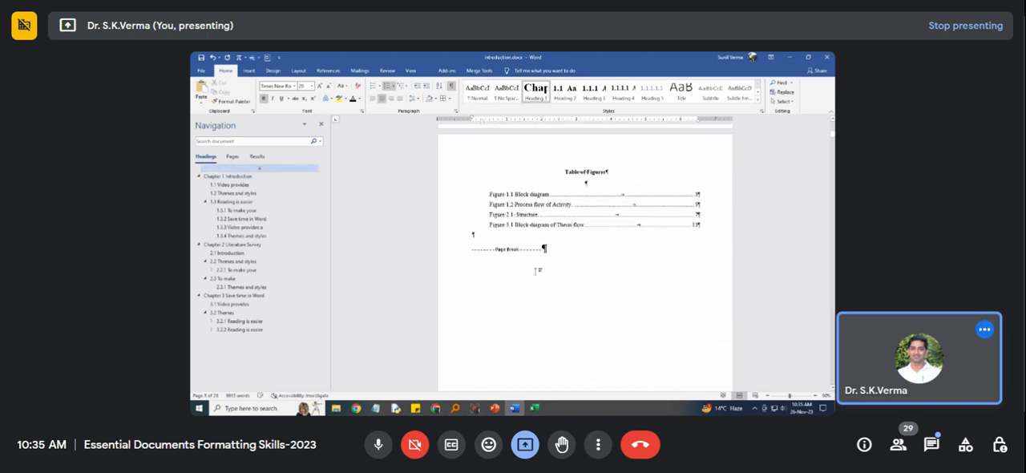
Hide the formatting marks and delete the blank line between the "Table of Figures" title and its first entry.
{"action": "left_click", "coordinate": [511, 243]}
{"action": "key", "text": "ctrl+shift+8"}
{"action": "left_click", "coordinate": [575, 185]}
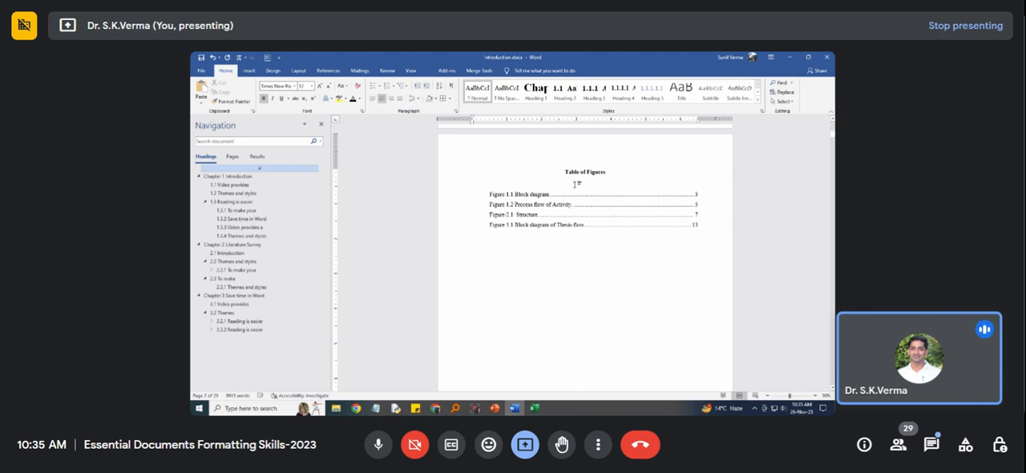
{"action": "key", "text": "Down"}
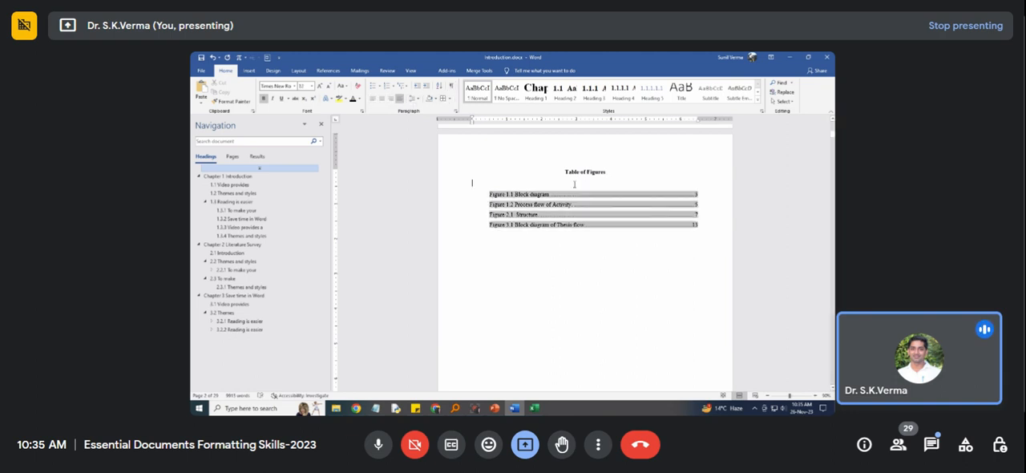
{"action": "key", "text": "Delete"}
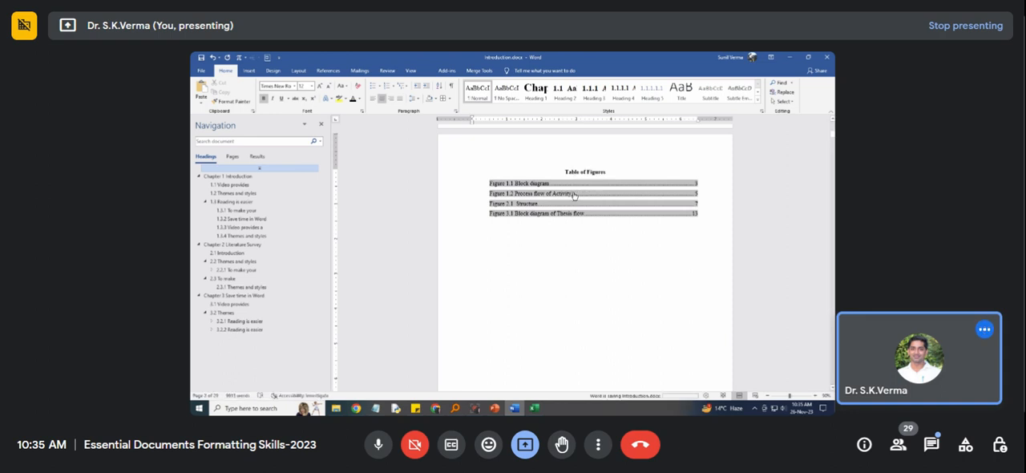
Place the cursor on the line below the last entry of the figure list, Figure 3.1.
{"action": "scroll", "coordinate": [563, 244], "scroll_direction": "down", "scroll_amount": 8}
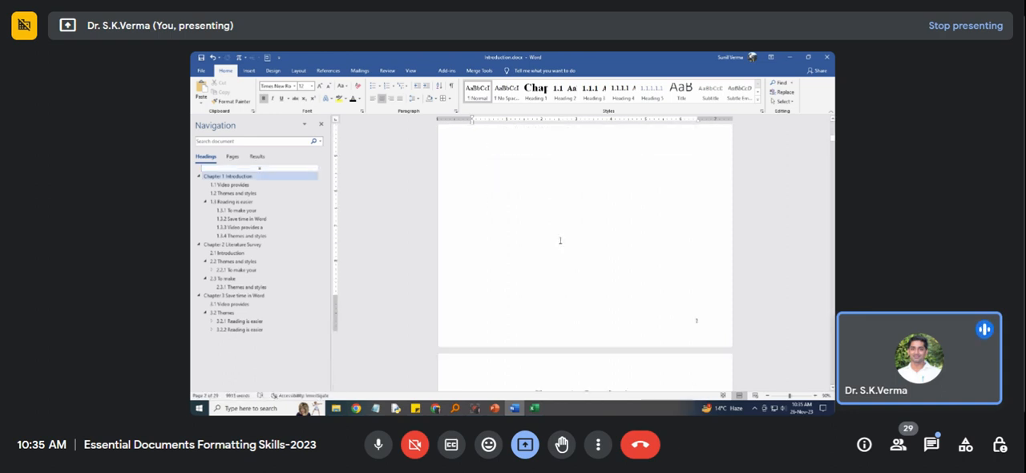
{"action": "scroll", "coordinate": [598, 200], "scroll_direction": "up", "scroll_amount": 5}
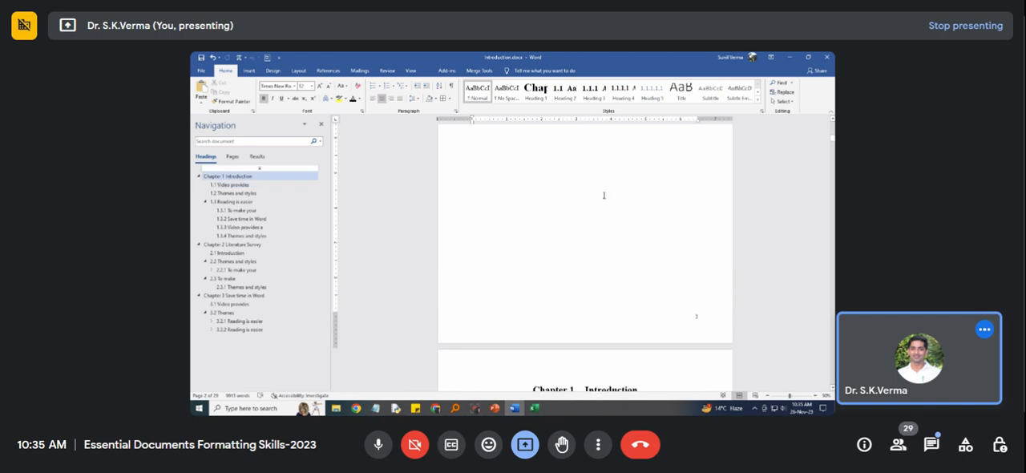
{"action": "left_click", "coordinate": [592, 188]}
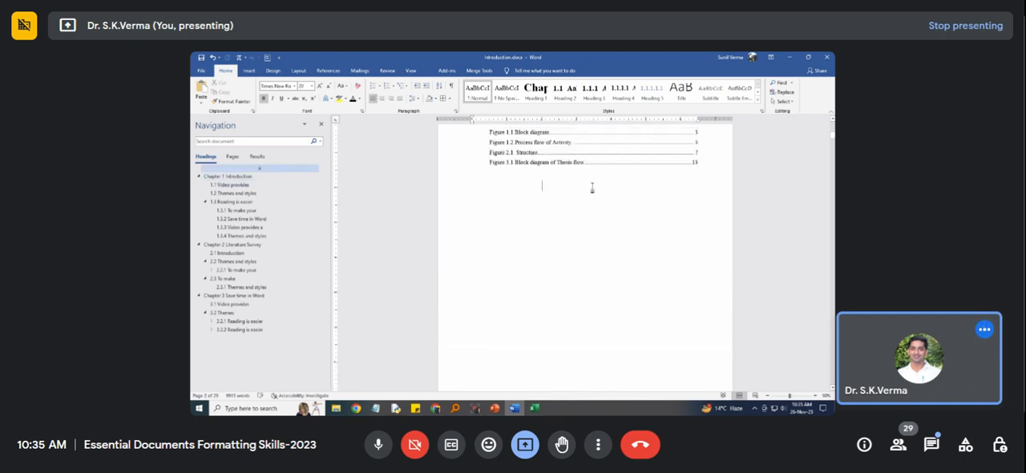